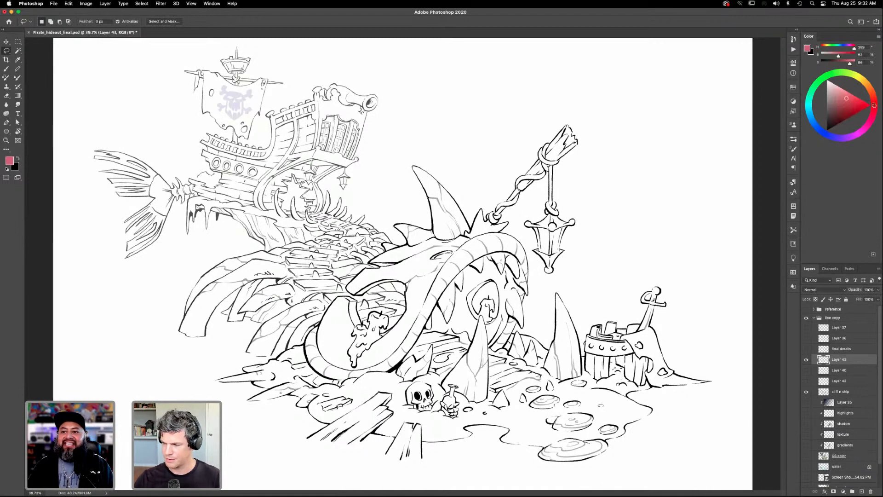
# - Circle the foreground creature and mark the ship with an arrow in red, and undo both annotations
pyautogui.press('b')
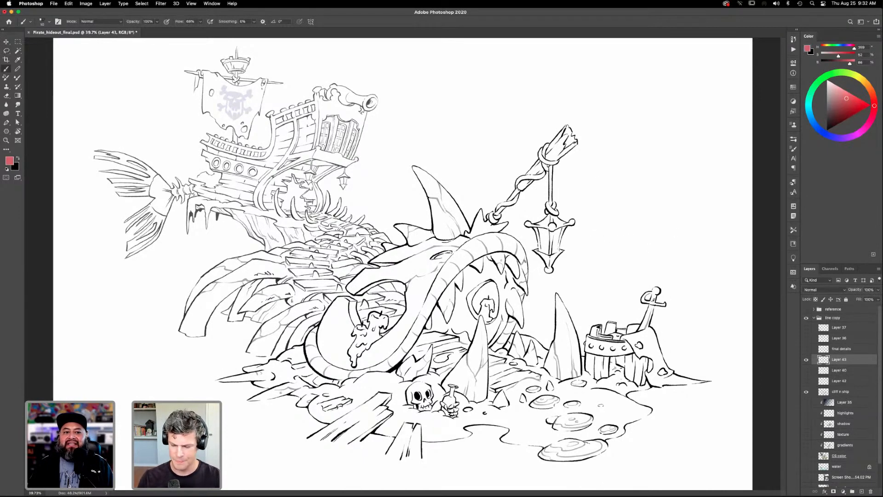
pyautogui.moveTo(700, 286)
pyautogui.mouseDown()
pyautogui.moveTo(633, 462)
pyautogui.moveTo(411, 485)
pyautogui.moveTo(254, 429)
pyautogui.moveTo(243, 353)
pyautogui.moveTo(327, 282)
pyautogui.moveTo(384, 161)
pyautogui.moveTo(607, 119)
pyautogui.moveTo(668, 240)
pyautogui.mouseUp()
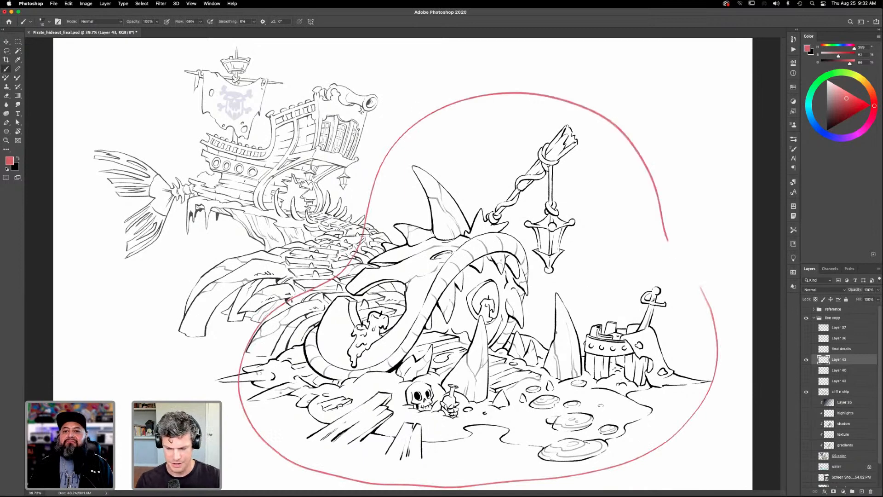
pyautogui.moveTo(409, 77)
pyautogui.mouseDown()
pyautogui.moveTo(389, 111)
pyautogui.moveTo(384, 91)
pyautogui.mouseUp()
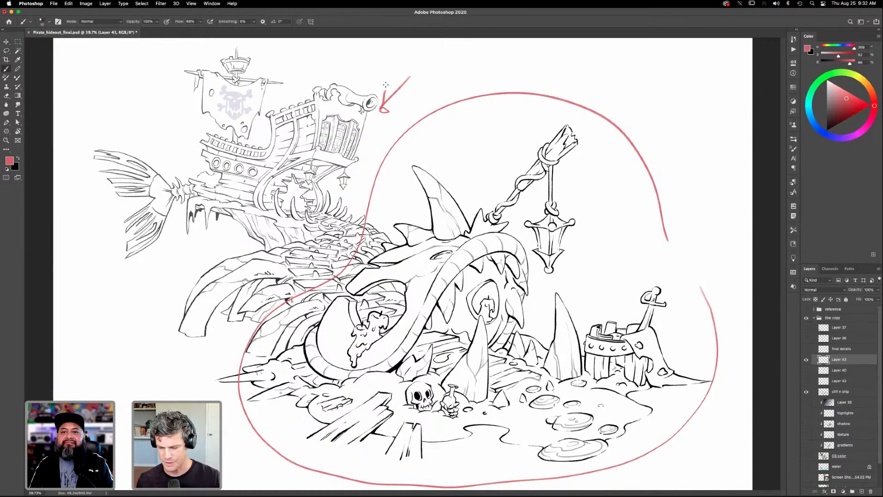
pyautogui.press('super+z')
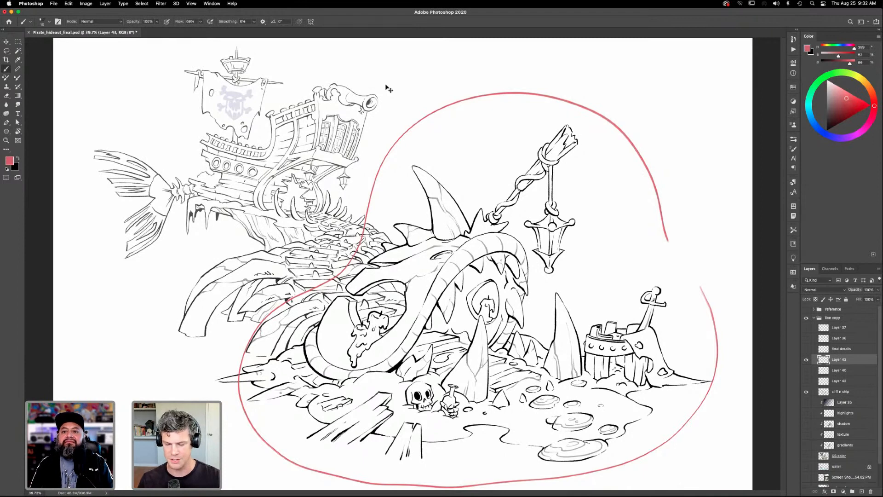
pyautogui.press('super+z')
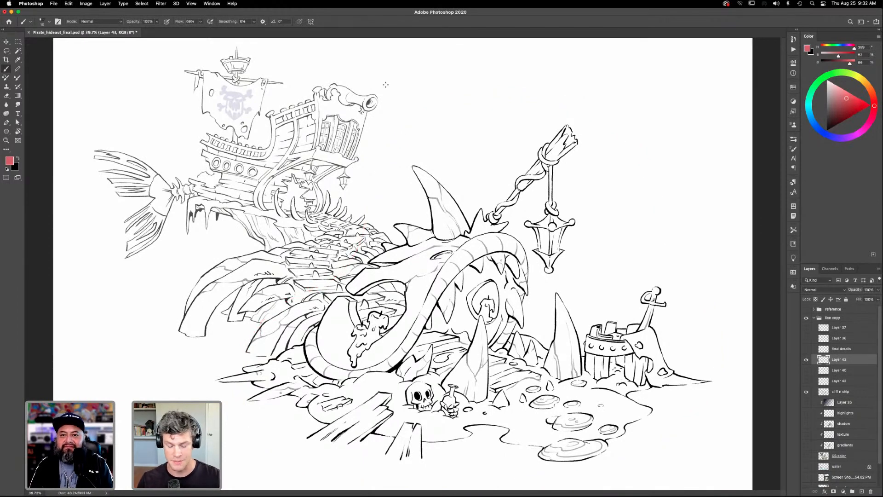
# - Label the foreground 20pt and the middle spine section 15pt in red, and draw dividing lines between the depth zones
pyautogui.moveTo(385, 219)
pyautogui.mouseDown()
pyautogui.moveTo(376, 225)
pyautogui.moveTo(384, 225)
pyautogui.mouseUp()
pyautogui.moveTo(489, 179)
pyautogui.mouseDown()
pyautogui.moveTo(508, 189)
pyautogui.moveTo(521, 175)
pyautogui.mouseUp()
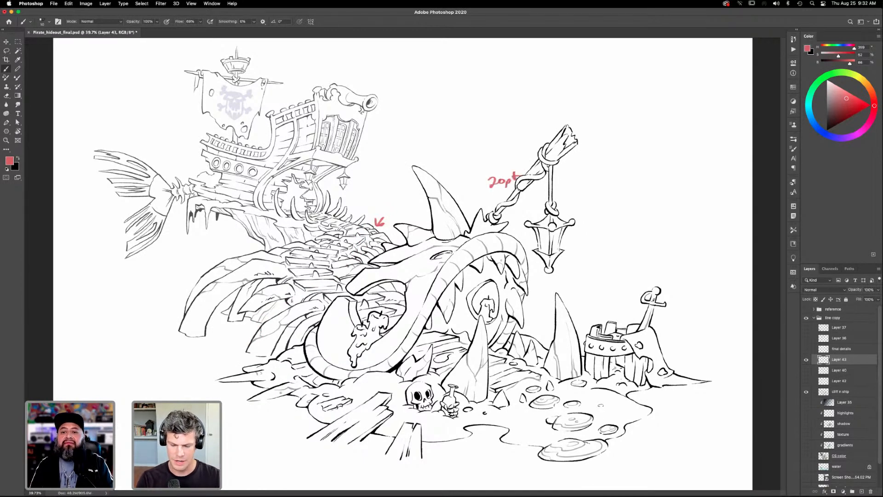
pyautogui.moveTo(313, 331); pyautogui.dragTo(382, 271)
pyautogui.moveTo(276, 240)
pyautogui.mouseDown()
pyautogui.moveTo(349, 201)
pyautogui.moveTo(405, 212)
pyautogui.mouseUp()
pyautogui.moveTo(410, 195); pyautogui.dragTo(414, 200)
# - Circle the pirate ship in red, point an arrow at it and label it 10pt
pyautogui.moveTo(388, 130); pyautogui.dragTo(367, 147)
pyautogui.moveTo(372, 134); pyautogui.dragTo(367, 147)
pyautogui.moveTo(351, 184)
pyautogui.mouseDown()
pyautogui.moveTo(271, 63)
pyautogui.moveTo(276, 235)
pyautogui.mouseUp()
pyautogui.moveTo(399, 102)
pyautogui.mouseDown()
pyautogui.moveTo(398, 114)
pyautogui.moveTo(410, 117)
pyautogui.mouseUp()
pyautogui.moveTo(420, 102); pyautogui.dragTo(419, 113)
pyautogui.moveTo(416, 106); pyautogui.dragTo(426, 102)
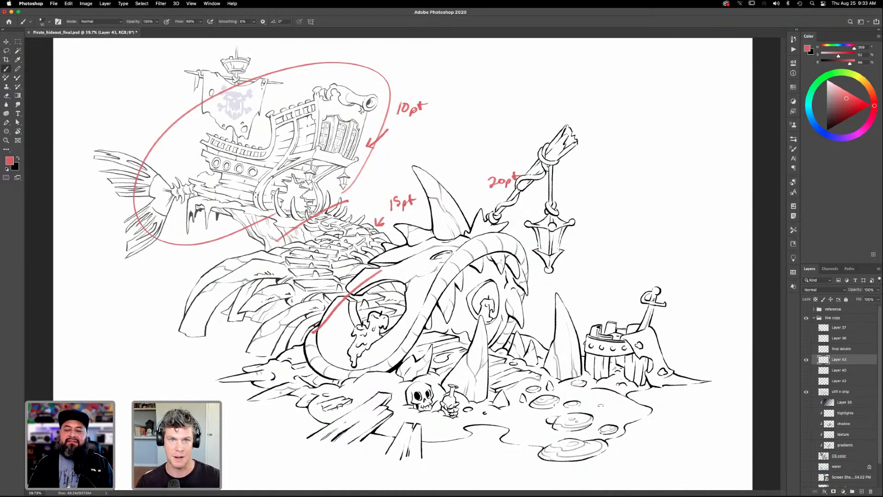
# - Undo all the red line-weight labels, arrows and dividing lines
pyautogui.press('super+z')
pyautogui.press('super+z')
pyautogui.press('super+z')
pyautogui.press('super+z')
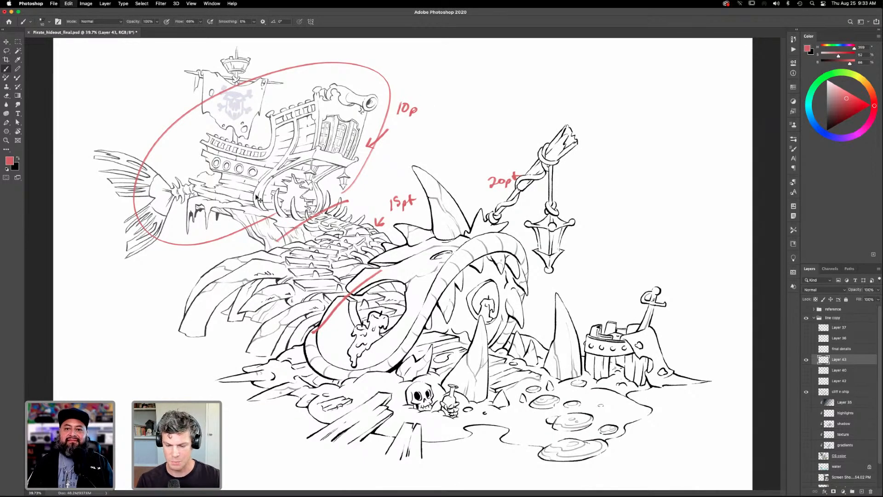
pyautogui.press('super+z')
pyautogui.press('super+z')
pyautogui.press('super+z')
pyautogui.press('super+z')
pyautogui.press('super+z')
pyautogui.press('super+z')
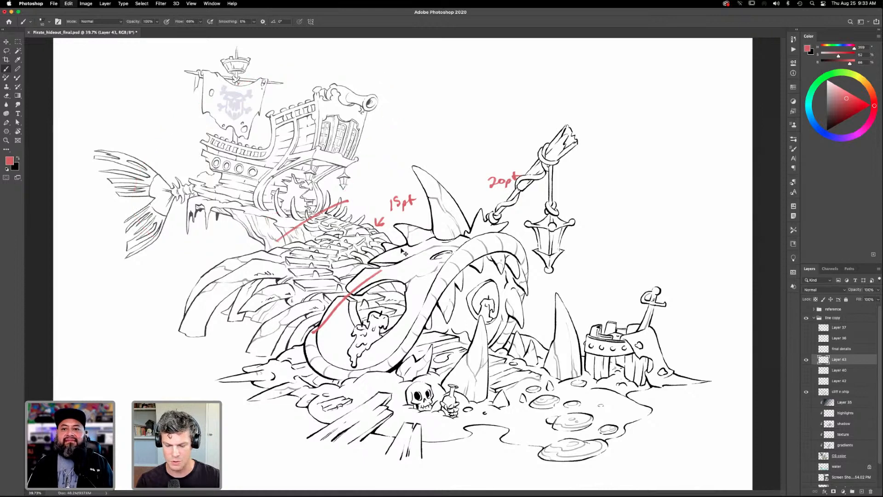
pyautogui.press('super+z')
pyautogui.press('super+z')
pyautogui.press('super+z')
pyautogui.press('super+z')
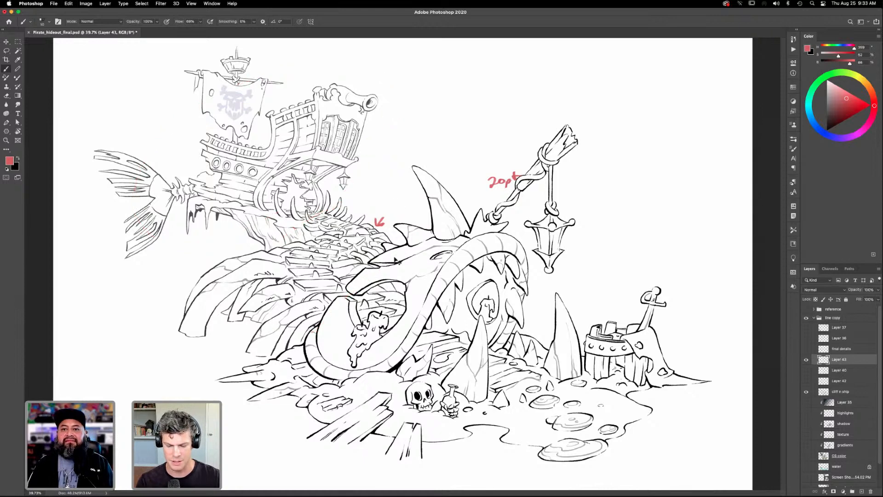
pyautogui.press('super+z')
pyautogui.press('super+z')
pyautogui.press('super+z')
pyautogui.press('super+z')
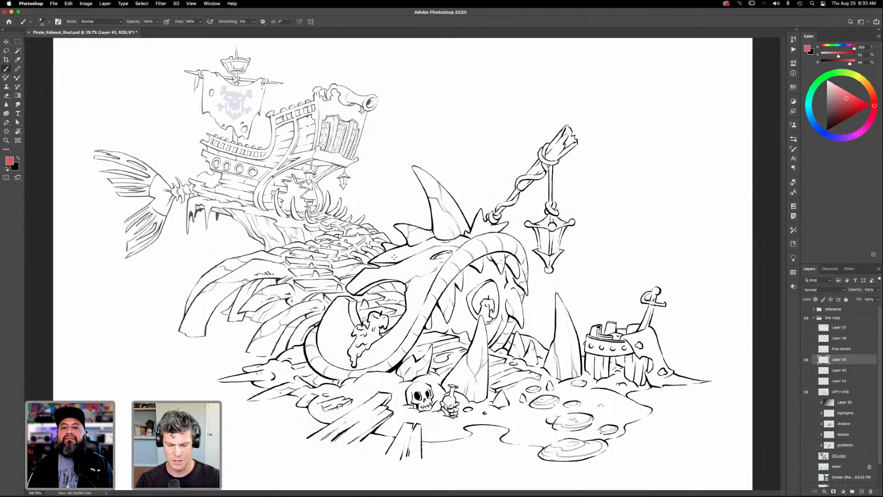
# - Label the middle spine section 80% and the ship 65% in red, and add an arrow beside the hanging lantern
pyautogui.moveTo(381, 224); pyautogui.dragTo(412, 200)
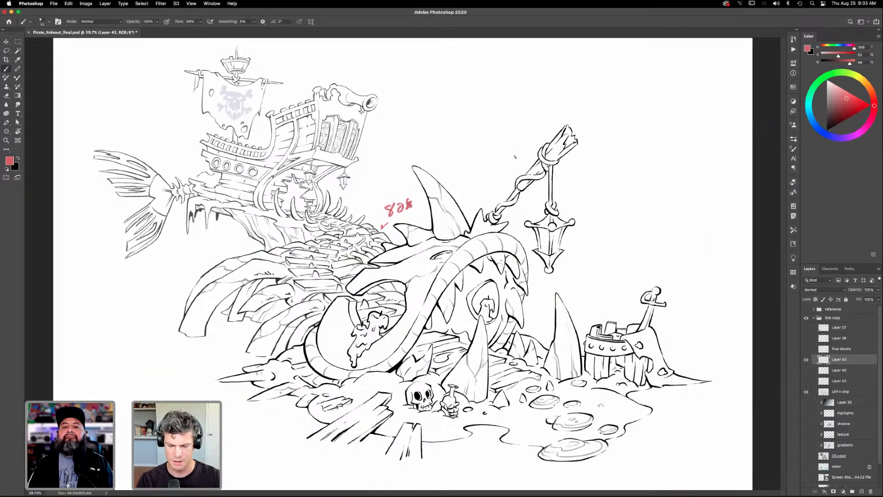
pyautogui.moveTo(395, 136)
pyautogui.mouseDown()
pyautogui.moveTo(367, 154)
pyautogui.moveTo(402, 138)
pyautogui.mouseUp()
pyautogui.moveTo(417, 124); pyautogui.dragTo(414, 133)
pyautogui.moveTo(419, 130); pyautogui.dragTo(421, 132)
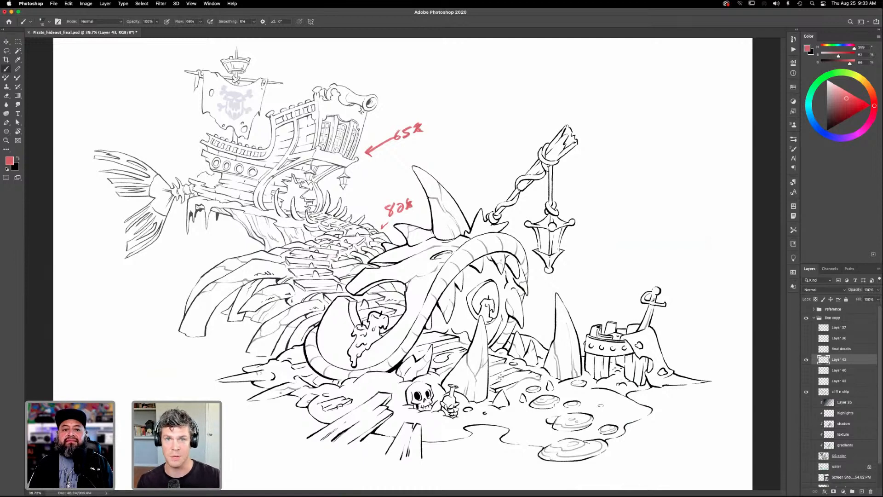
pyautogui.moveTo(587, 255)
pyautogui.mouseDown()
pyautogui.moveTo(570, 276)
pyautogui.moveTo(580, 275)
pyautogui.mouseUp()
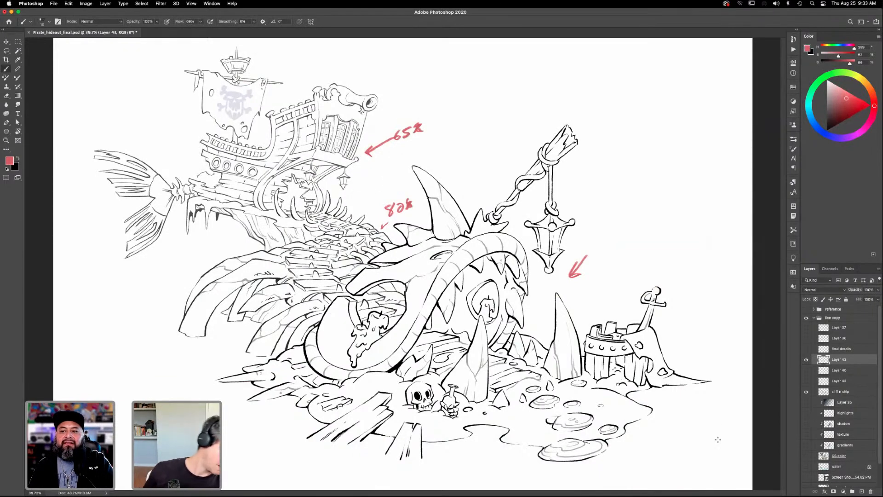
# - Delete the annotation layer, Layer 43, and show the CS color flats with the cliff n ship line art hidden
pyautogui.press('Delete')
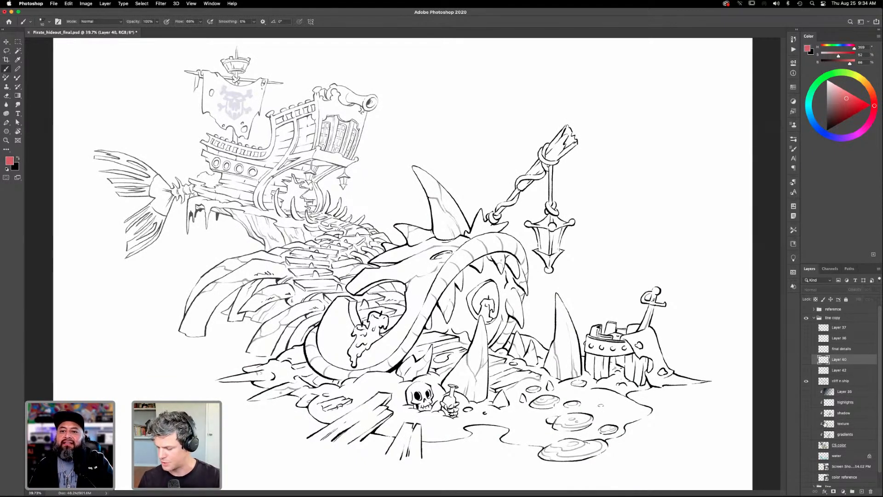
pyautogui.click(807, 446)
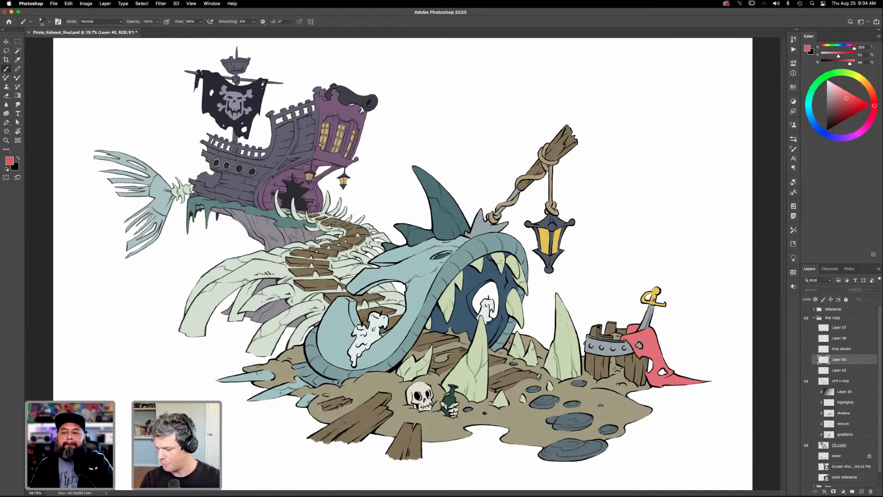
pyautogui.click(806, 381)
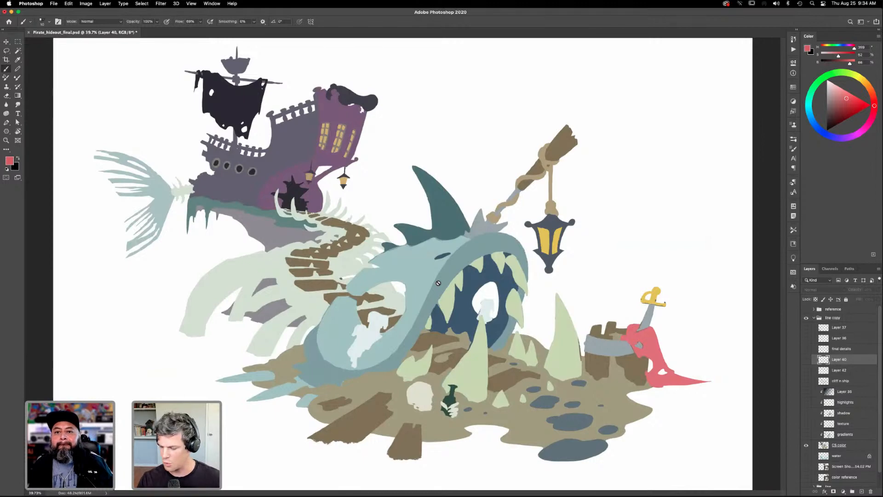
# - Duplicate the CS color layer, hide the original, and lock the copy's transparent pixels with black as the foreground color
pyautogui.click(840, 445)
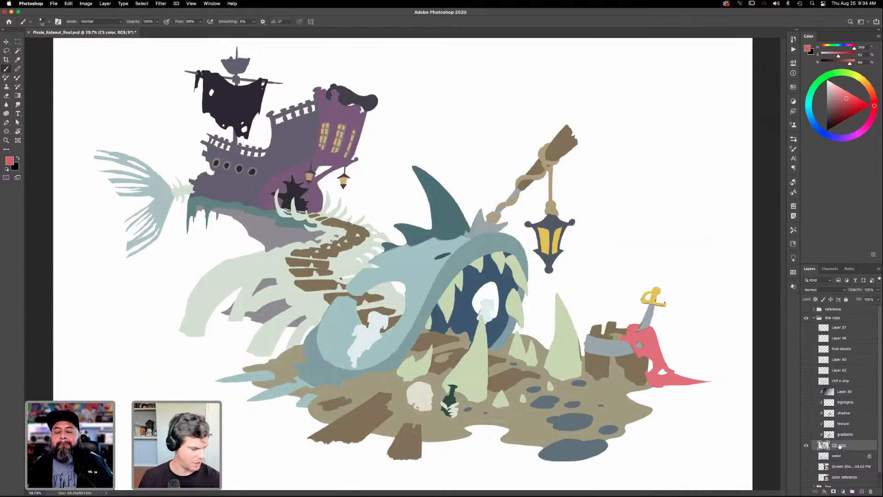
pyautogui.press('super+j')
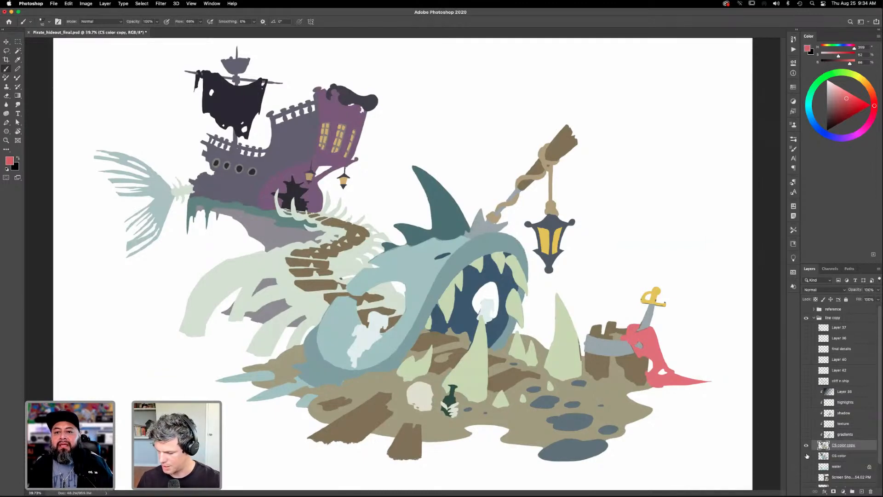
pyautogui.press('d')
pyautogui.press('/')
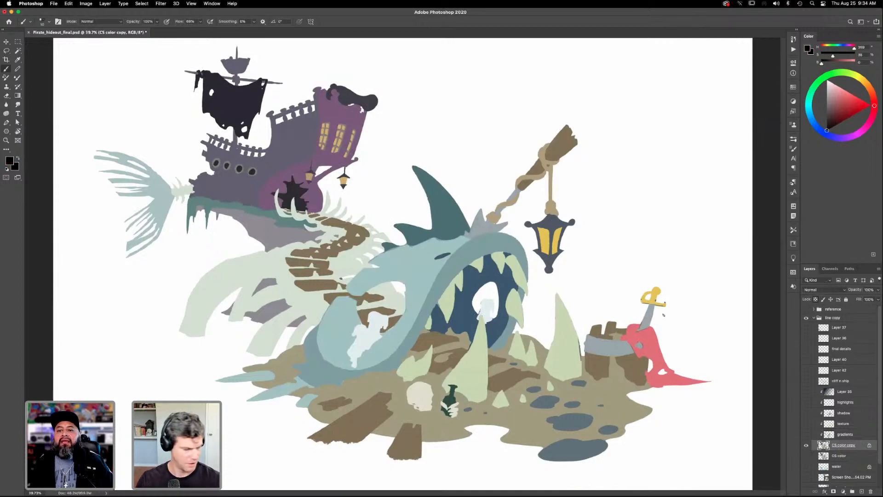
# - Paint the whole artwork on the CS color copy black with a larger brush to form a solid silhouette
pyautogui.press(']')
pyautogui.press(']')
pyautogui.press(']')
pyautogui.press(']')
pyautogui.press(']')
pyautogui.press(']')
pyautogui.press(']')
pyautogui.press(']')
pyautogui.press(']')
pyautogui.press(']')
pyautogui.press(']')
pyautogui.press(']')
pyautogui.press(']')
pyautogui.press(']')
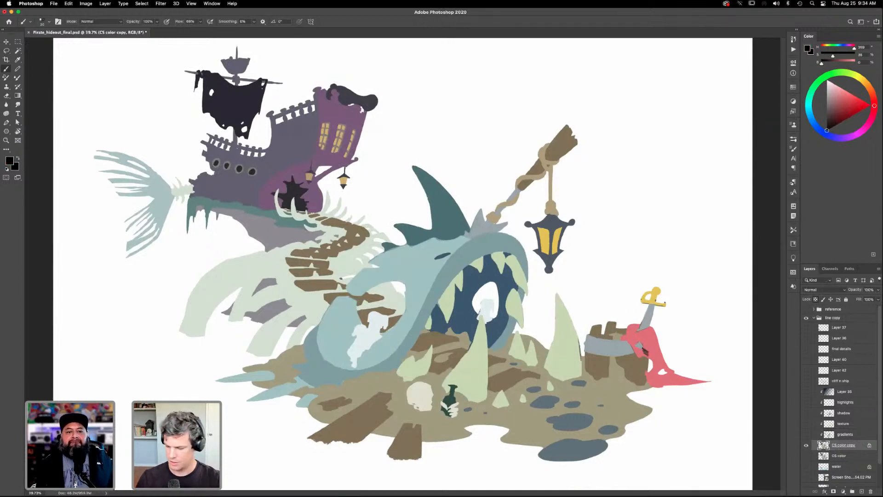
pyautogui.moveTo(703, 370)
pyautogui.mouseDown()
pyautogui.moveTo(553, 473)
pyautogui.moveTo(653, 310)
pyautogui.moveTo(480, 456)
pyautogui.moveTo(555, 474)
pyautogui.moveTo(542, 474)
pyautogui.moveTo(604, 375)
pyautogui.moveTo(435, 455)
pyautogui.moveTo(429, 446)
pyautogui.moveTo(534, 318)
pyautogui.moveTo(479, 331)
pyautogui.moveTo(554, 241)
pyautogui.moveTo(322, 405)
pyautogui.mouseUp()
pyautogui.moveTo(627, 187)
pyautogui.mouseDown()
pyautogui.moveTo(356, 444)
pyautogui.moveTo(395, 436)
pyautogui.mouseUp()
pyautogui.moveTo(605, 127)
pyautogui.mouseDown()
pyautogui.moveTo(310, 439)
pyautogui.moveTo(576, 172)
pyautogui.moveTo(418, 339)
pyautogui.mouseUp()
pyautogui.moveTo(491, 210)
pyautogui.mouseDown()
pyautogui.moveTo(454, 230)
pyautogui.moveTo(423, 263)
pyautogui.moveTo(401, 255)
pyautogui.mouseUp()
pyautogui.moveTo(459, 171)
pyautogui.mouseDown()
pyautogui.moveTo(353, 292)
pyautogui.moveTo(291, 398)
pyautogui.moveTo(417, 221)
pyautogui.moveTo(306, 381)
pyautogui.moveTo(441, 241)
pyautogui.moveTo(349, 356)
pyautogui.moveTo(371, 337)
pyautogui.moveTo(349, 369)
pyautogui.moveTo(375, 318)
pyautogui.moveTo(263, 399)
pyautogui.moveTo(421, 209)
pyautogui.moveTo(297, 333)
pyautogui.moveTo(276, 337)
pyautogui.moveTo(384, 210)
pyautogui.moveTo(230, 373)
pyautogui.moveTo(336, 220)
pyautogui.moveTo(186, 371)
pyautogui.moveTo(353, 168)
pyautogui.moveTo(166, 364)
pyautogui.moveTo(215, 290)
pyautogui.moveTo(386, 96)
pyautogui.moveTo(249, 312)
pyautogui.moveTo(335, 200)
pyautogui.moveTo(317, 207)
pyautogui.moveTo(374, 152)
pyautogui.moveTo(358, 173)
pyautogui.moveTo(338, 146)
pyautogui.moveTo(324, 146)
pyautogui.moveTo(358, 85)
pyautogui.moveTo(216, 258)
pyautogui.moveTo(330, 88)
pyautogui.moveTo(249, 218)
pyautogui.moveTo(316, 136)
pyautogui.moveTo(255, 179)
pyautogui.moveTo(269, 135)
pyautogui.moveTo(200, 229)
pyautogui.moveTo(211, 158)
pyautogui.moveTo(152, 264)
pyautogui.moveTo(170, 160)
pyautogui.moveTo(119, 145)
pyautogui.moveTo(114, 195)
pyautogui.mouseUp()
pyautogui.moveTo(294, 72)
pyautogui.mouseDown()
pyautogui.moveTo(247, 145)
pyautogui.moveTo(267, 55)
pyautogui.moveTo(193, 74)
pyautogui.mouseUp()
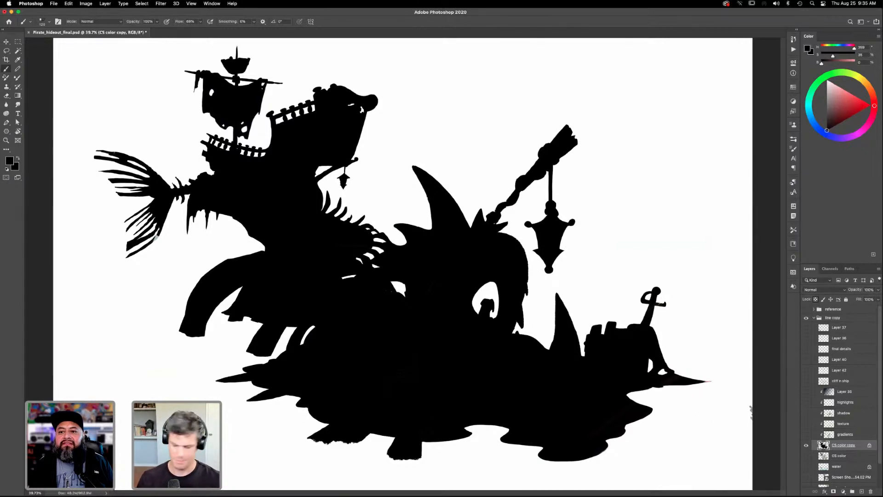
# - Scale the silhouette down to about 31%, show the line art again, and move the silhouette into the space above the creature
pyautogui.press('super+t')
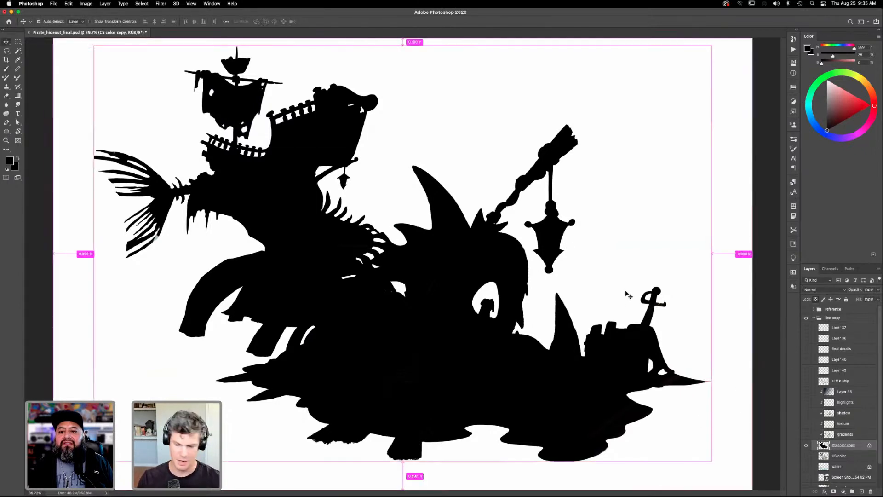
pyautogui.moveTo(711, 47); pyautogui.dragTo(242, 338)
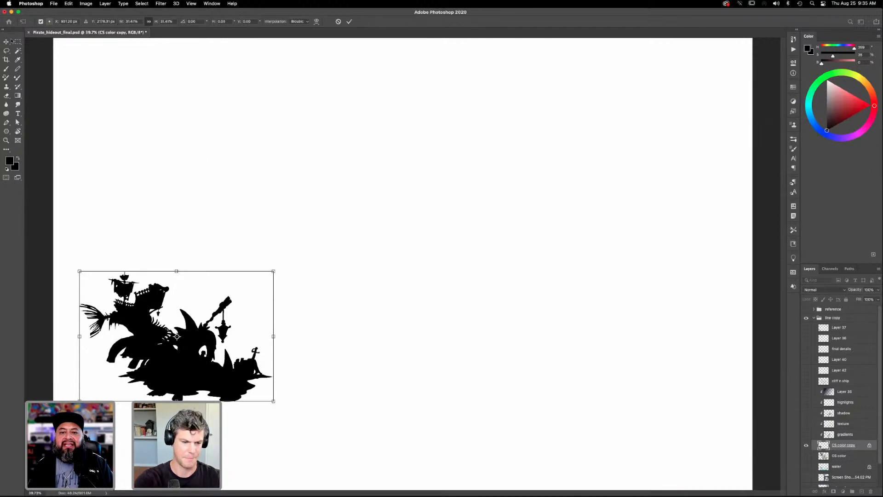
pyautogui.click(7, 41)
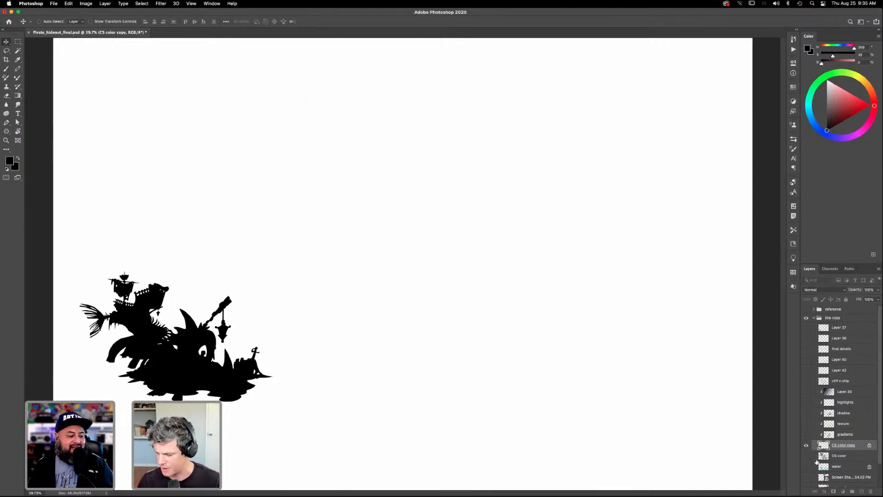
pyautogui.click(807, 382)
pyautogui.moveTo(229, 378); pyautogui.dragTo(512, 147)
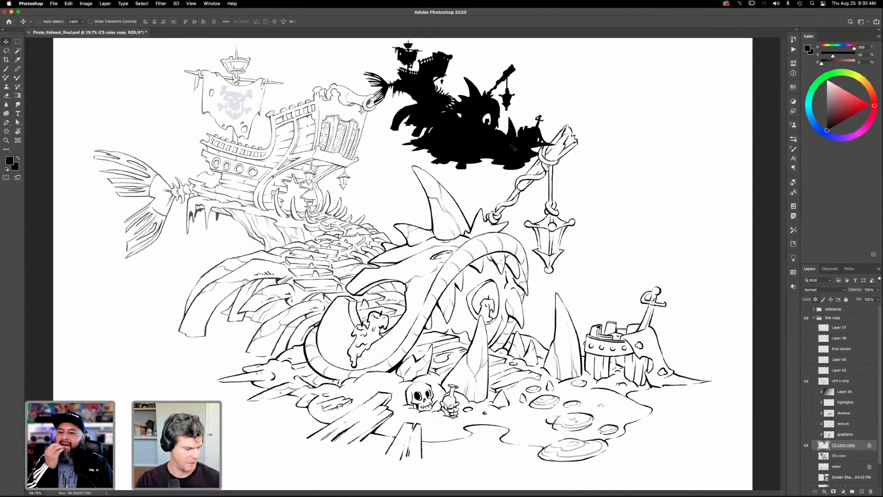
# - Shrink the silhouette further and fit it into the empty space between the ship and the lantern pole
pyautogui.hotkey('ctrl', 't')
pyautogui.moveTo(583, 26); pyautogui.dragTo(522, 62)
pyautogui.moveTo(490, 140); pyautogui.dragTo(522, 121)
pyautogui.moveTo(555, 45); pyautogui.dragTo(548, 49)
pyautogui.moveTo(514, 115); pyautogui.dragTo(511, 111)
pyautogui.click(6, 44)
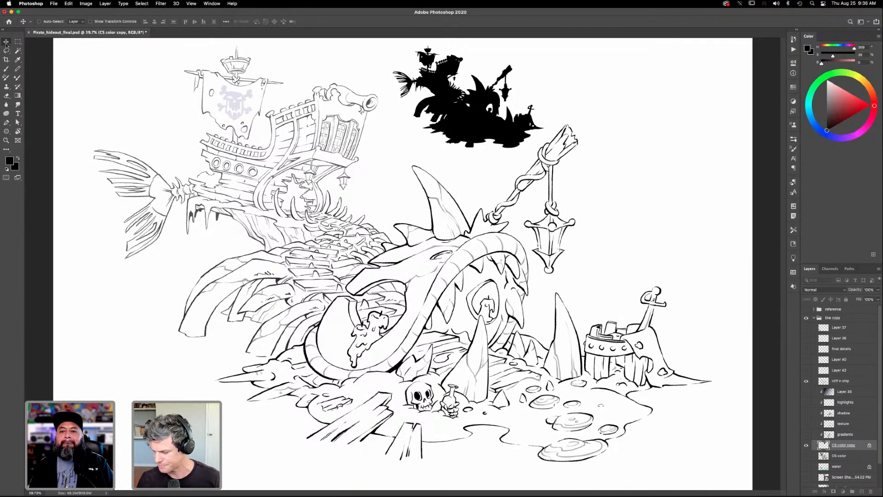
# - Show the CS color layer and move the silhouette layer directly beneath the cliff n ship layer
pyautogui.click(806, 456)
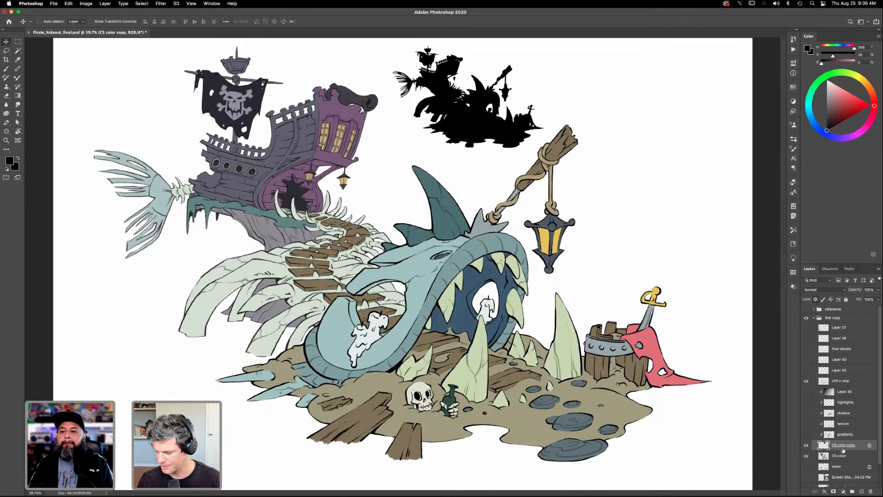
pyautogui.moveTo(844, 446); pyautogui.dragTo(849, 384)
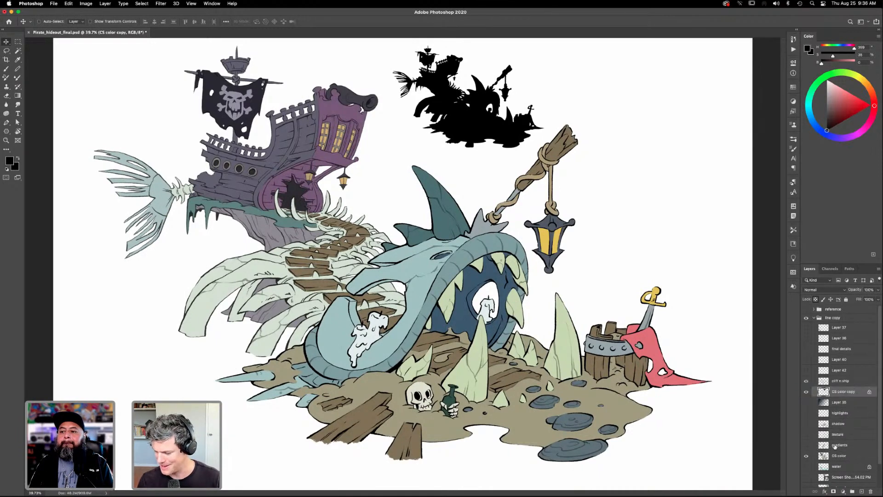
# - Clip the gradients, texture, shadow and highlights layers and the layer above them to CS color again
pyautogui.click(838, 445)
pyautogui.keyDown('alt'); pyautogui.click(851, 450); pyautogui.keyUp('alt')
pyautogui.scroll(3, 850, 438)
pyautogui.click(850, 438)
pyautogui.keyDown('alt'); pyautogui.click(850, 439); pyautogui.keyUp('alt')
pyautogui.keyDown('alt'); pyautogui.click(851, 429); pyautogui.keyUp('alt')
pyautogui.keyDown('alt'); pyautogui.click(851, 419); pyautogui.keyUp('alt')
pyautogui.keyDown('alt'); pyautogui.click(851, 407); pyautogui.keyUp('alt')
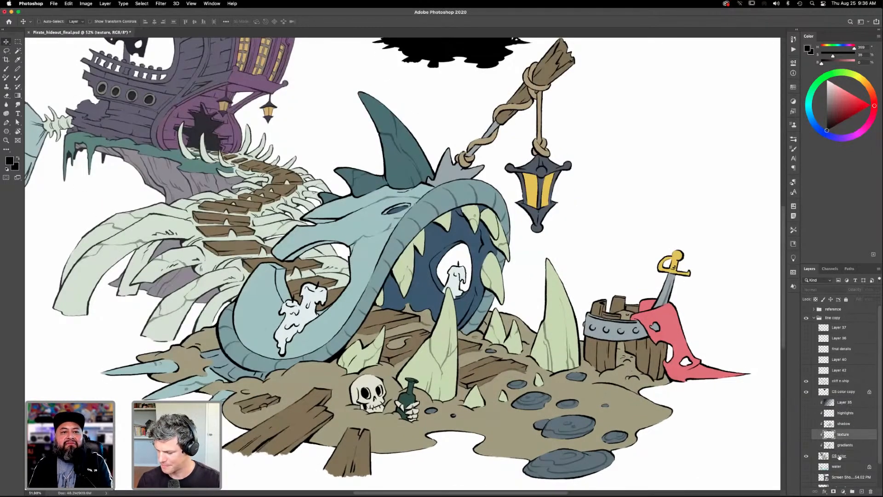
# - Select the large foreground teeth and the mouth's teeth on the CS color layer with the Magic Wand
pyautogui.click(839, 456)
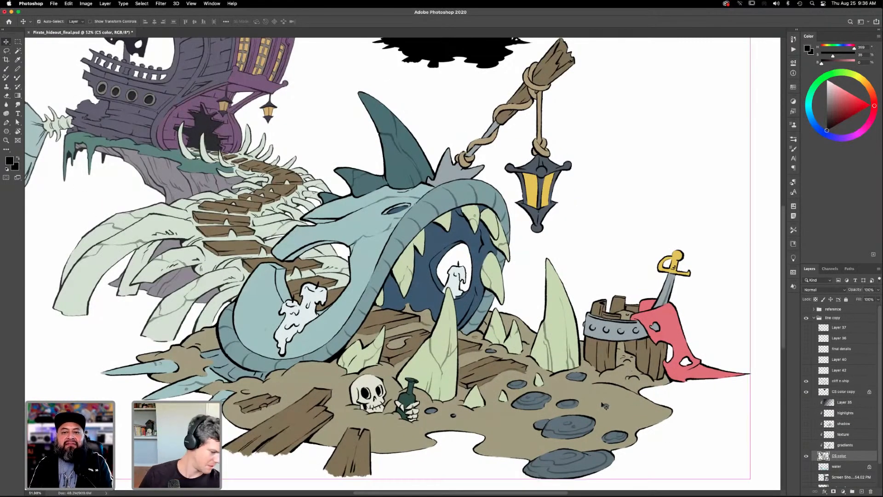
pyautogui.scroll(-3, 605, 406)
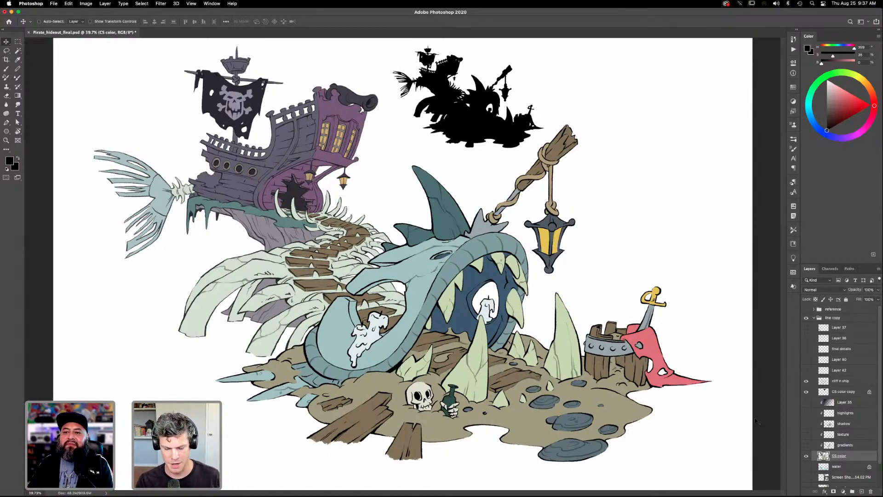
pyautogui.press('w')
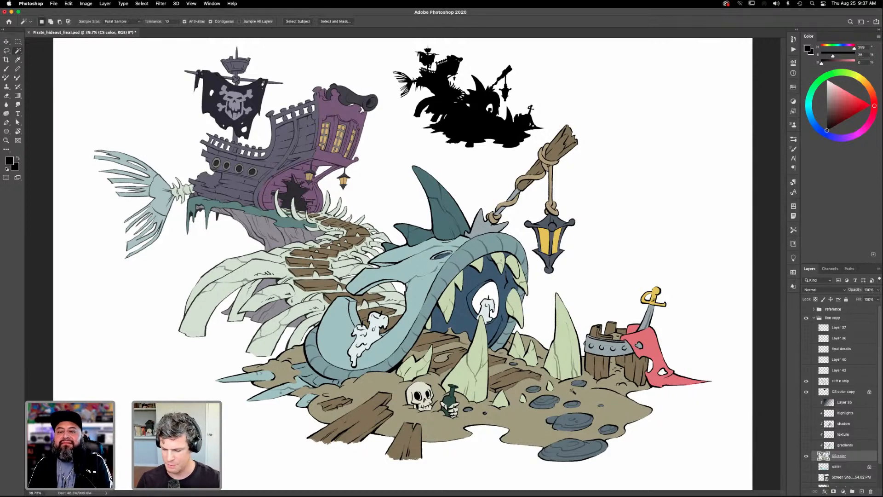
pyautogui.click(570, 360)
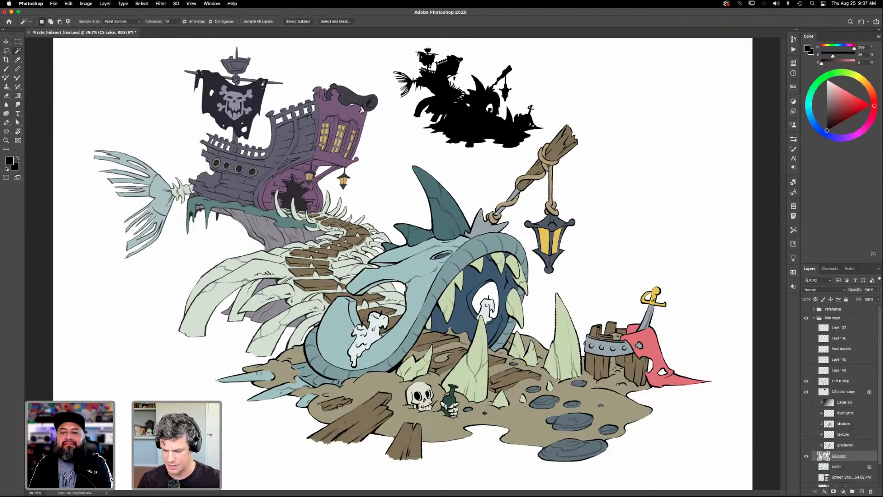
pyautogui.press('shift')
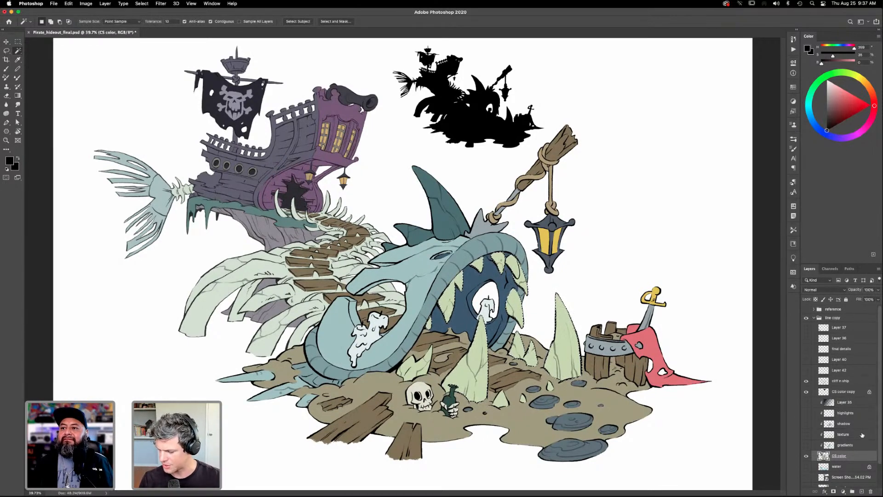
# - Show the gradients layer over the flat colors and make it the active layer
pyautogui.click(806, 444)
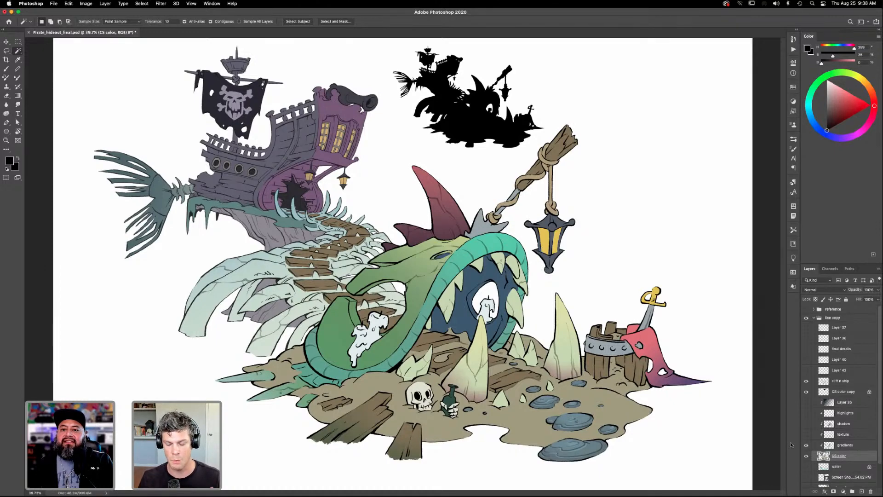
pyautogui.click(522, 281)
pyautogui.click(844, 444)
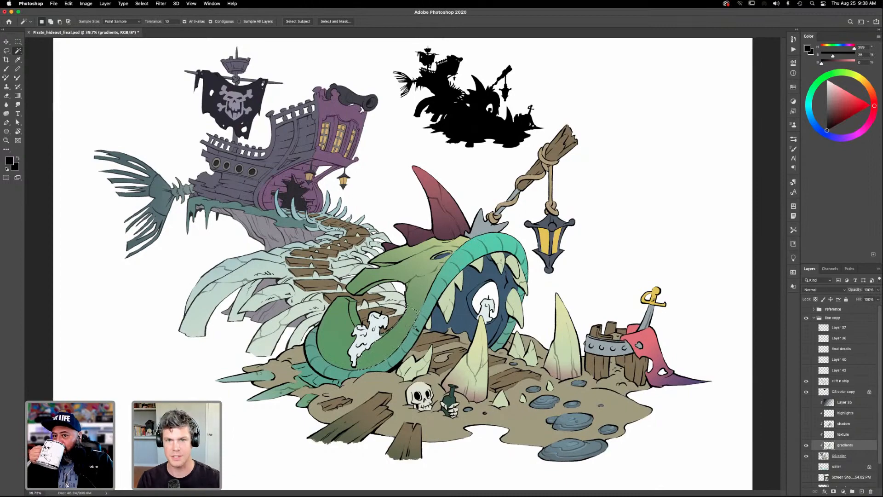
# - Try selecting the creature's green skin on the gradients layer with the Magic Wand, and clear the selection
pyautogui.press('z')
pyautogui.moveTo(411, 355); pyautogui.dragTo(460, 352)
pyautogui.moveTo(414, 302); pyautogui.dragTo(476, 317)
pyautogui.press('w')
pyautogui.keyDown('shift'); pyautogui.click(475, 278); pyautogui.keyUp('shift')
pyautogui.keyDown('shift'); pyautogui.click(478, 271); pyautogui.keyUp('shift')
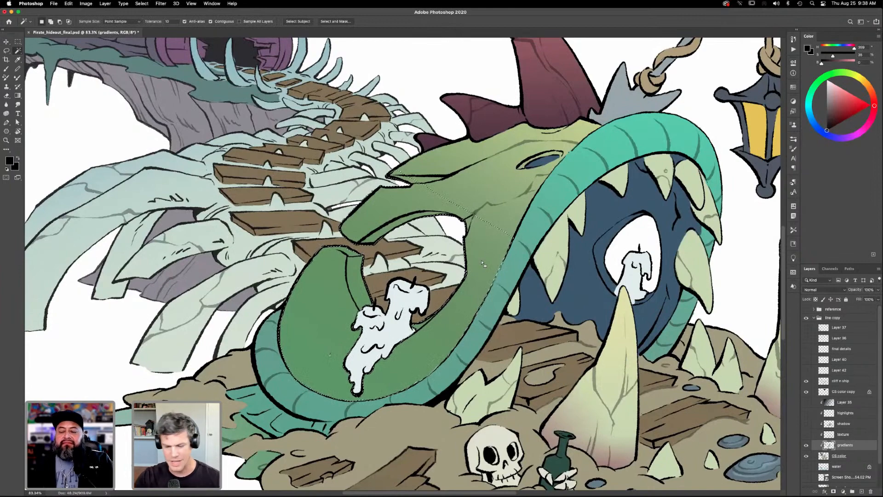
pyautogui.press('super+d')
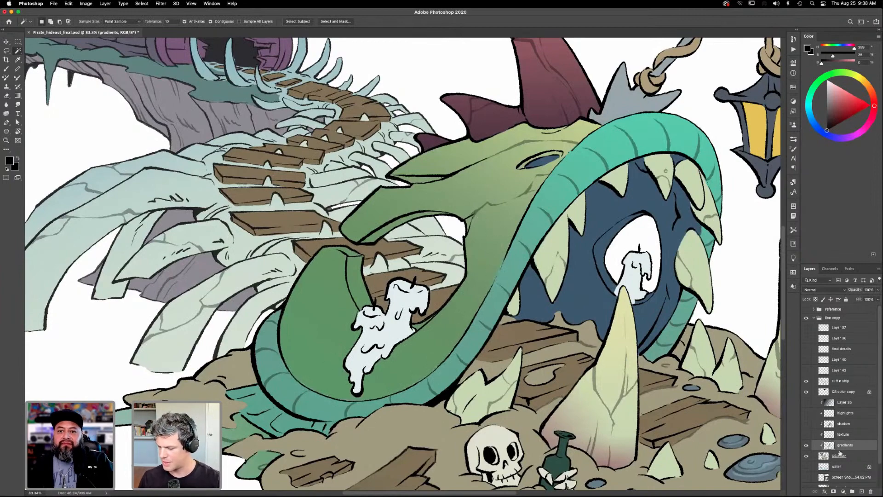
# - Return to the CS color layer, select the creature's whole green body with the Magic Wand, and deselect it
pyautogui.click(839, 456)
pyautogui.click(491, 240)
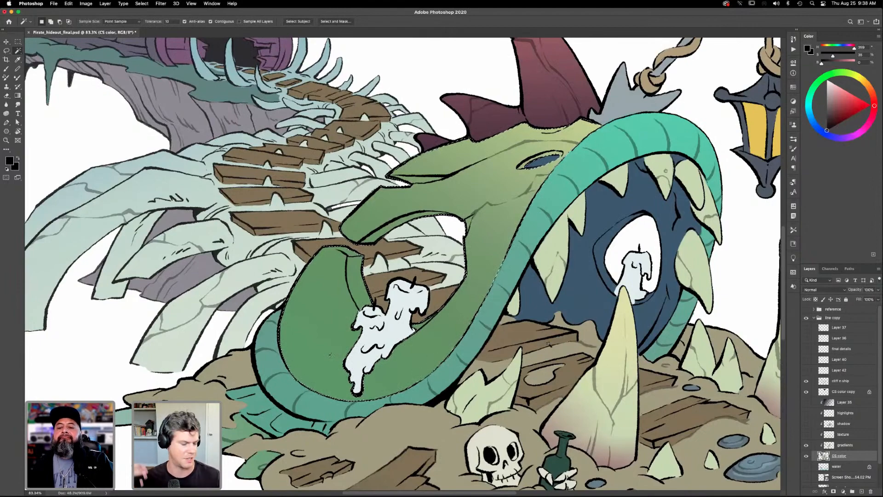
pyautogui.press('super+d')
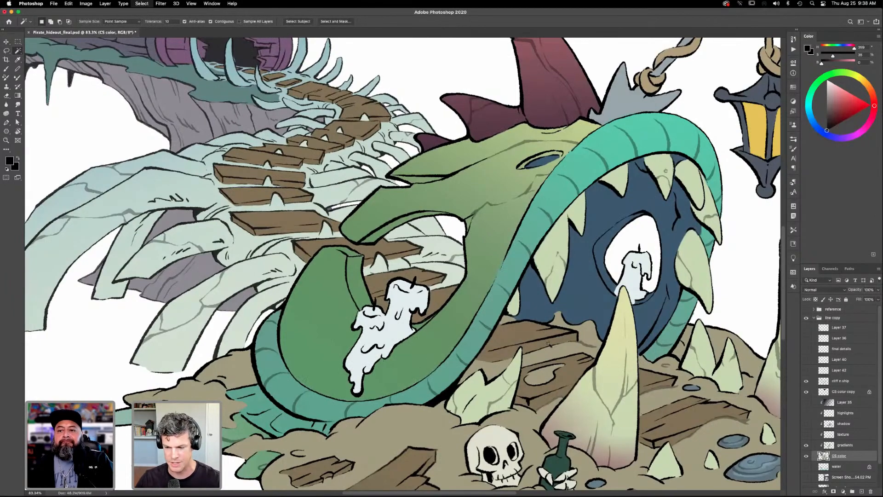
pyautogui.press('super+0')
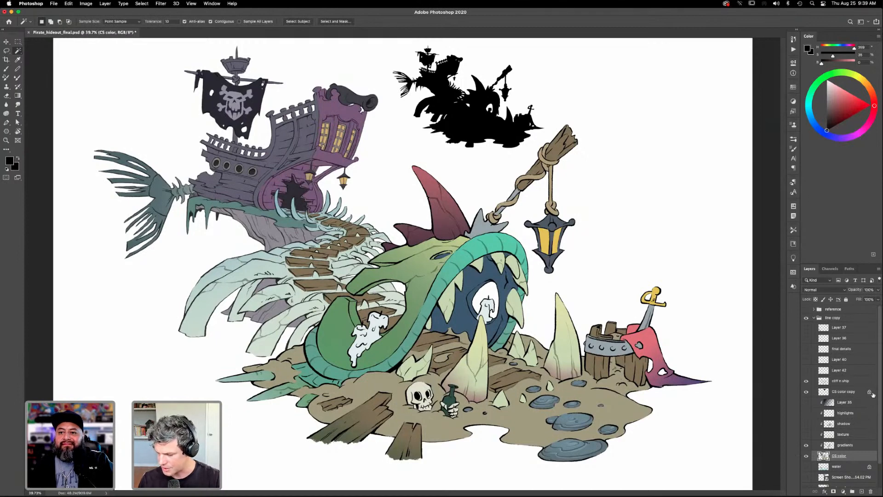
# - Show the texture layer and compare the barrel and its metal band with and without it, leaving the layer visible
pyautogui.click(806, 434)
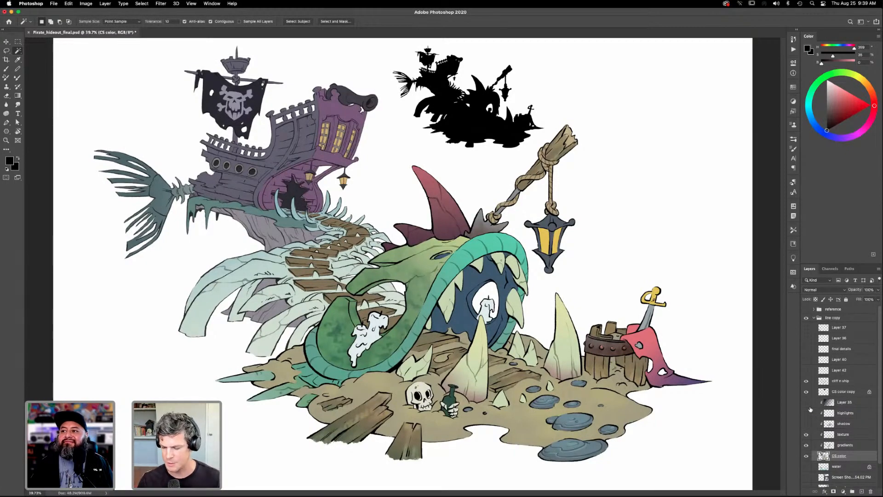
pyautogui.press('z')
pyautogui.click(631, 378)
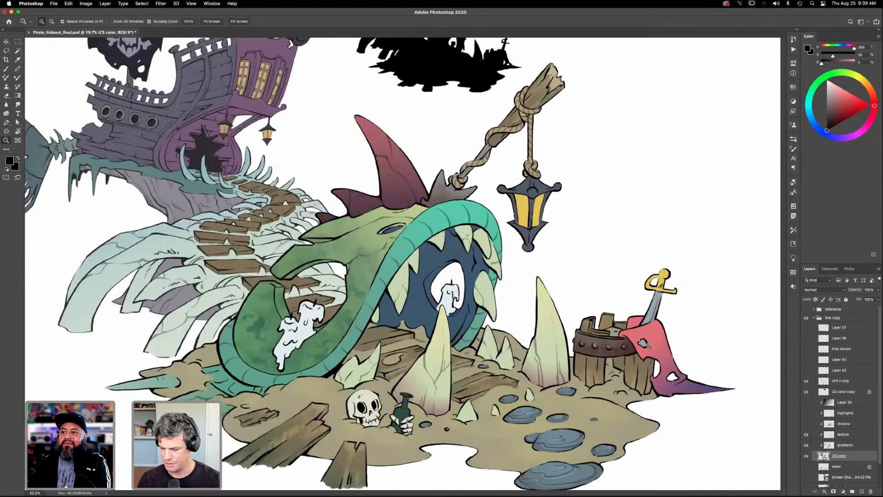
pyautogui.moveTo(567, 360); pyautogui.dragTo(520, 321)
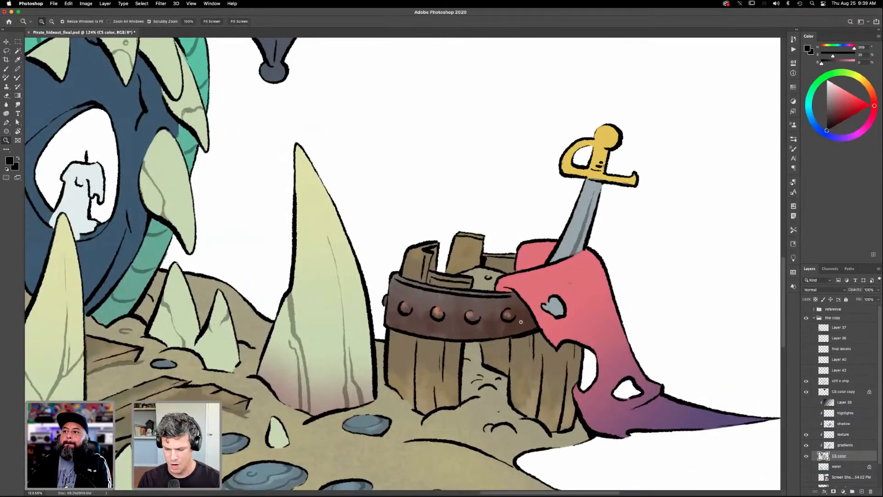
pyautogui.moveTo(557, 345); pyautogui.dragTo(501, 345)
pyautogui.click(806, 434)
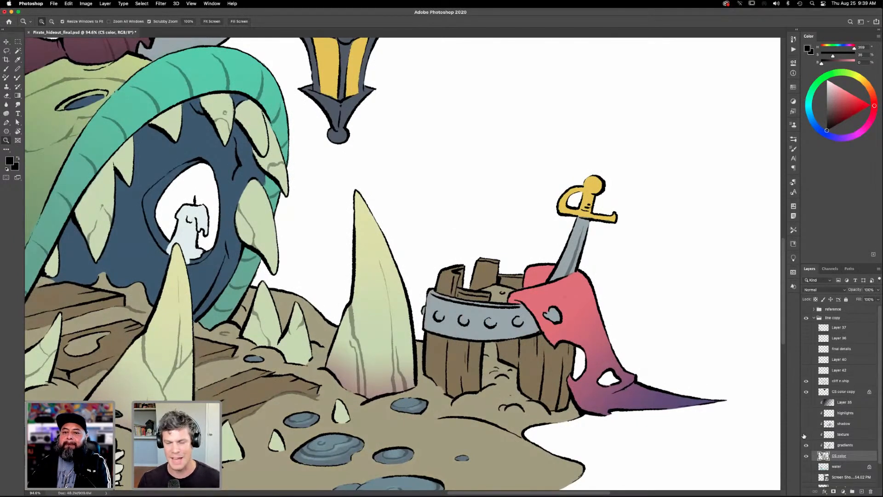
pyautogui.click(806, 435)
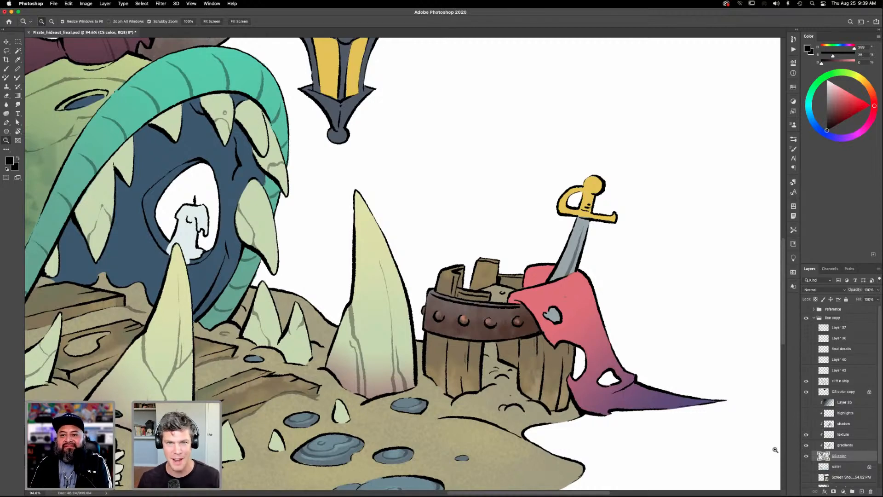
# - Examine the painted textures on the foreground planks and the ground around the skull and bottle up close
pyautogui.moveTo(513, 376); pyautogui.dragTo(597, 339)
pyautogui.moveTo(572, 379); pyautogui.dragTo(602, 366)
pyautogui.moveTo(427, 359); pyautogui.dragTo(699, 312)
pyautogui.moveTo(327, 481); pyautogui.dragTo(433, 372)
pyautogui.moveTo(481, 400); pyautogui.dragTo(570, 323)
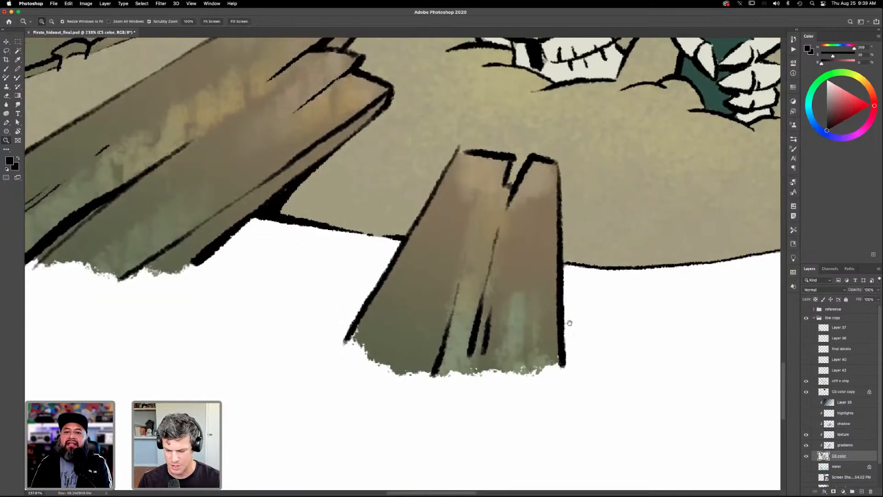
pyautogui.moveTo(536, 297); pyautogui.dragTo(615, 396)
pyautogui.moveTo(562, 337); pyautogui.dragTo(764, 347)
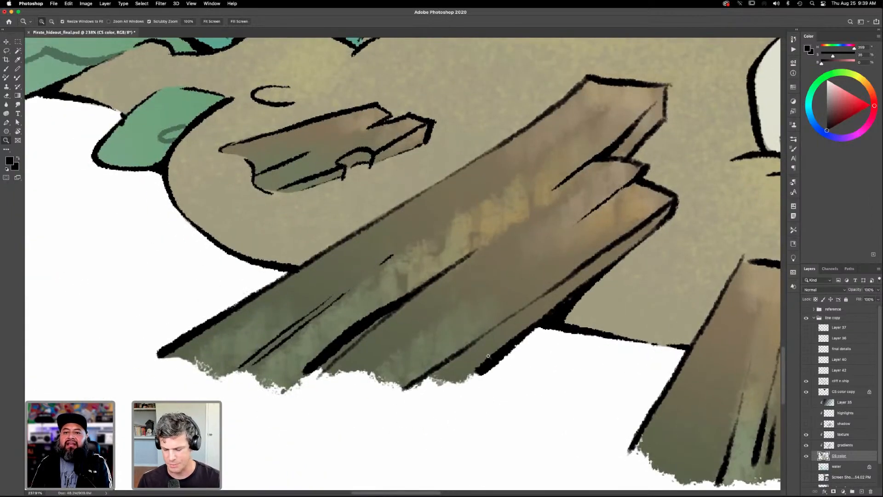
pyautogui.moveTo(571, 300); pyautogui.dragTo(509, 383)
pyautogui.moveTo(763, 338); pyautogui.dragTo(456, 397)
pyautogui.moveTo(621, 360); pyautogui.dragTo(477, 445)
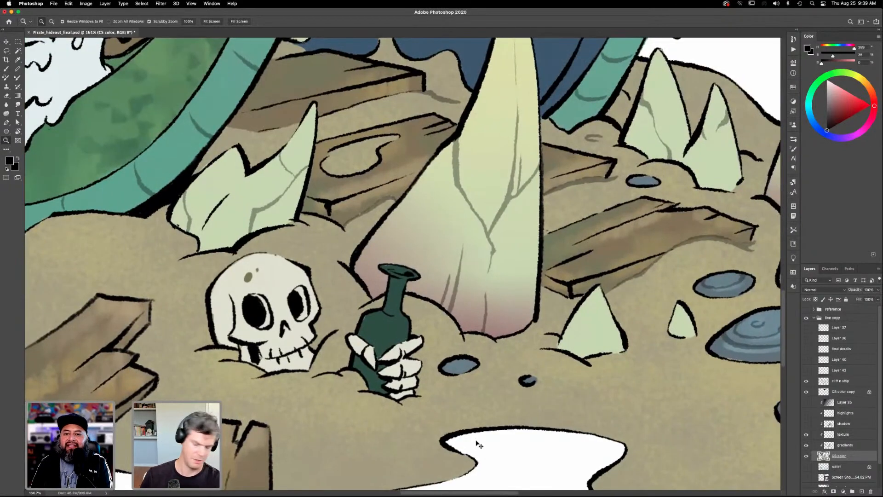
pyautogui.press('super+0')
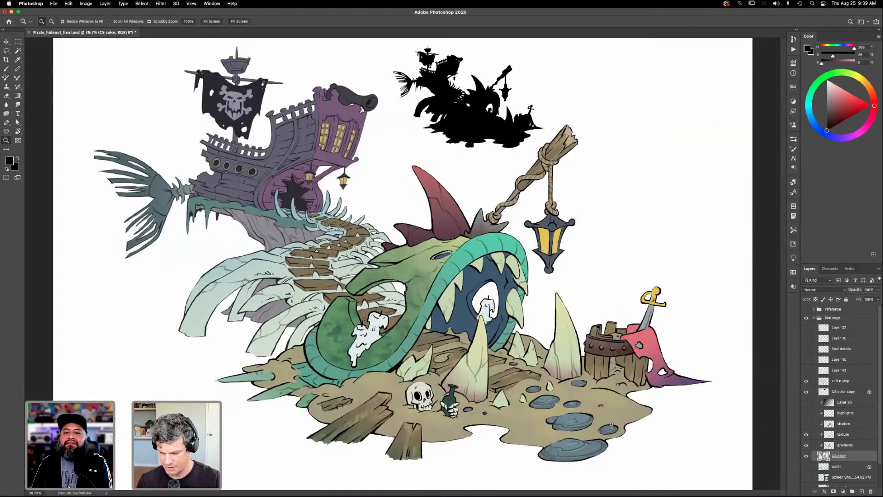
# - Show the shadow layer, inspect the shading around the creature's mouth and teeth, and make that layer active
pyautogui.click(806, 424)
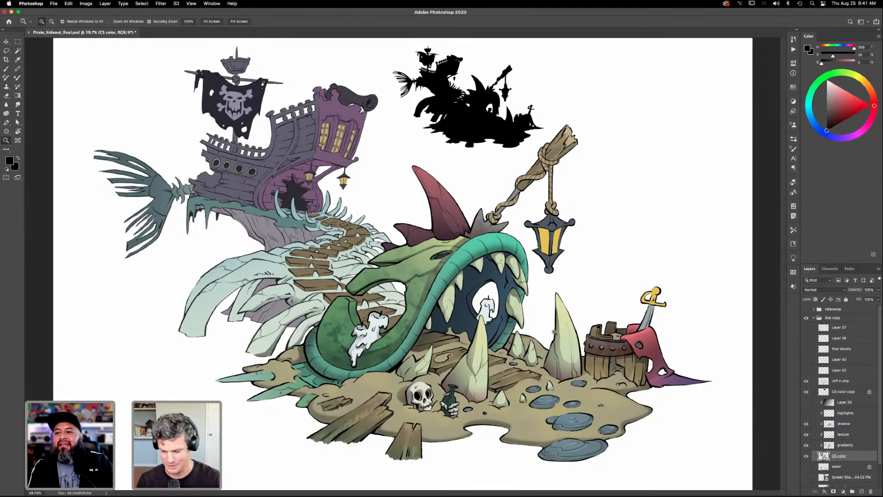
pyautogui.moveTo(537, 312); pyautogui.dragTo(571, 368)
pyautogui.moveTo(518, 347); pyautogui.dragTo(531, 350)
pyautogui.moveTo(531, 351); pyautogui.dragTo(556, 354)
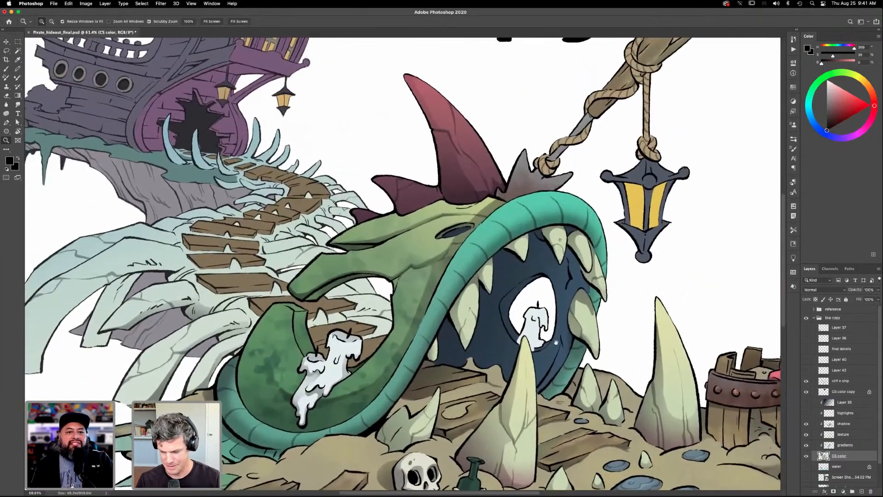
pyautogui.moveTo(568, 481); pyautogui.dragTo(547, 418)
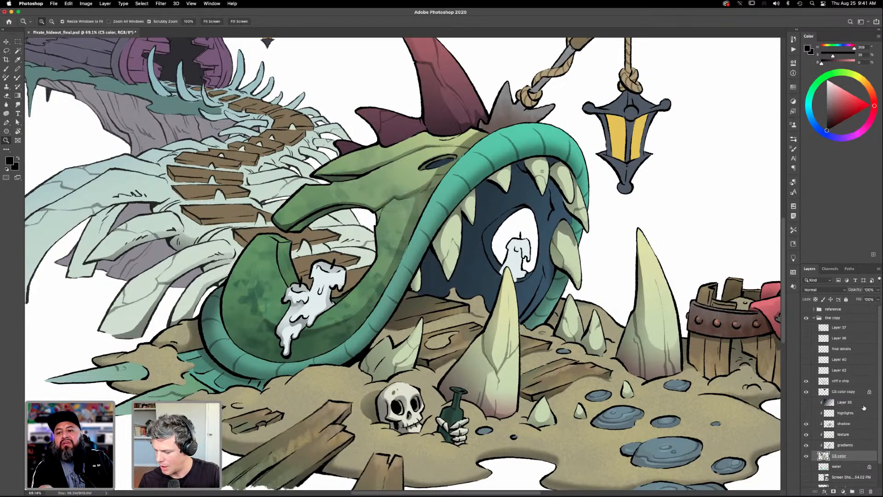
pyautogui.click(846, 424)
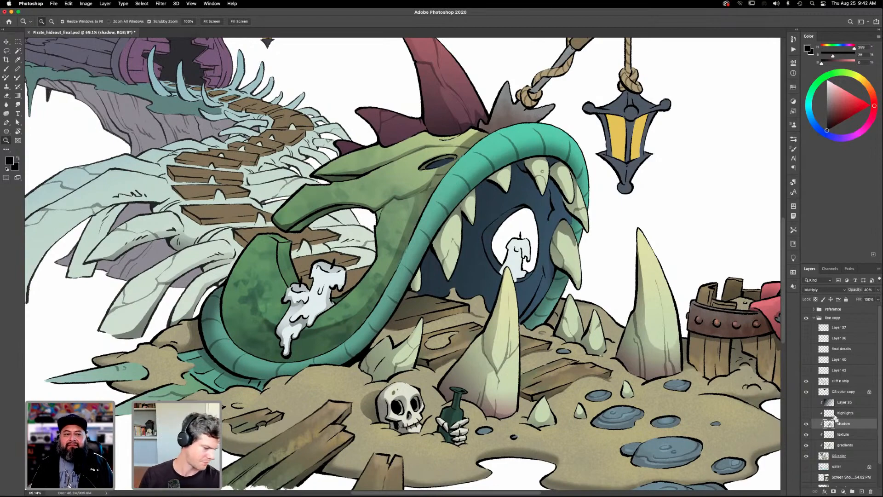
pyautogui.press('super+0')
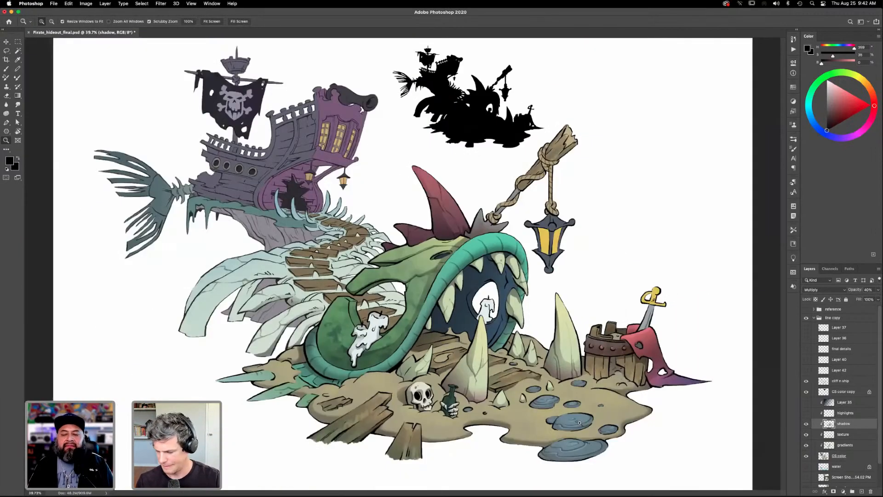
# - Select the small tooth cluster above the skull on the CS color layer with the Magic Wand
pyautogui.click(847, 446)
pyautogui.moveTo(508, 396); pyautogui.dragTo(550, 396)
pyautogui.click(840, 456)
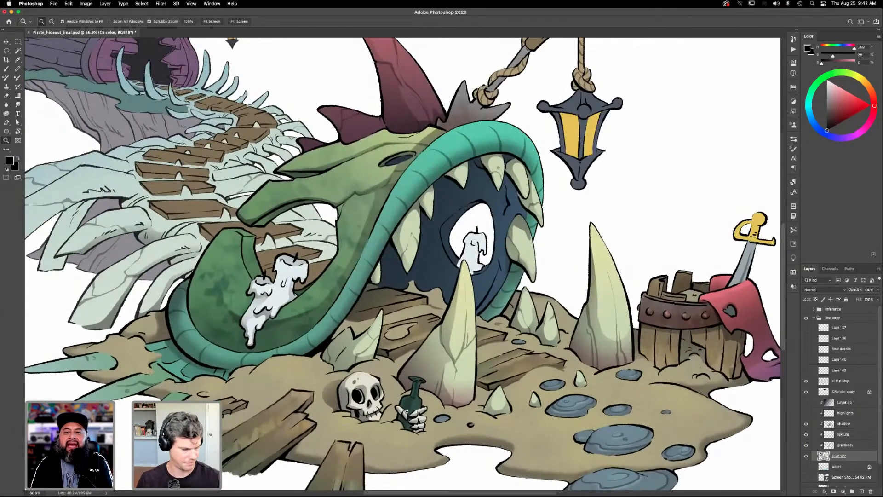
pyautogui.press('w')
pyautogui.click(365, 352)
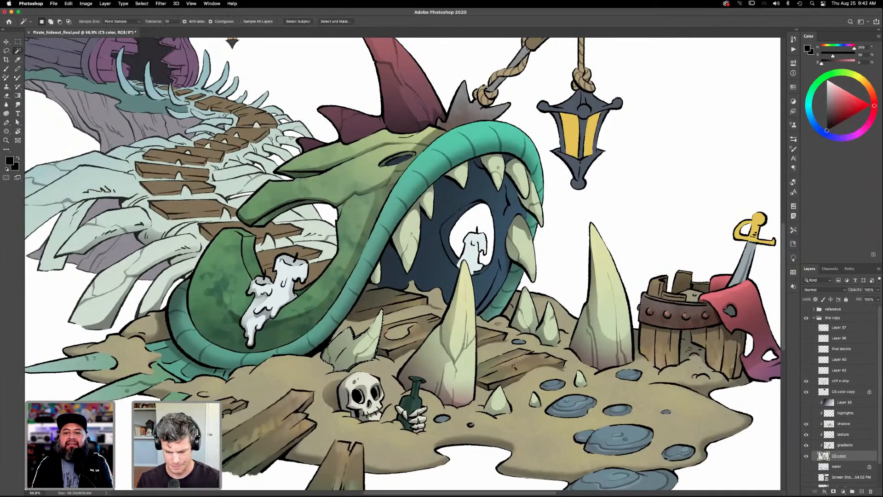
pyautogui.press('z')
pyautogui.moveTo(426, 358); pyautogui.dragTo(490, 377)
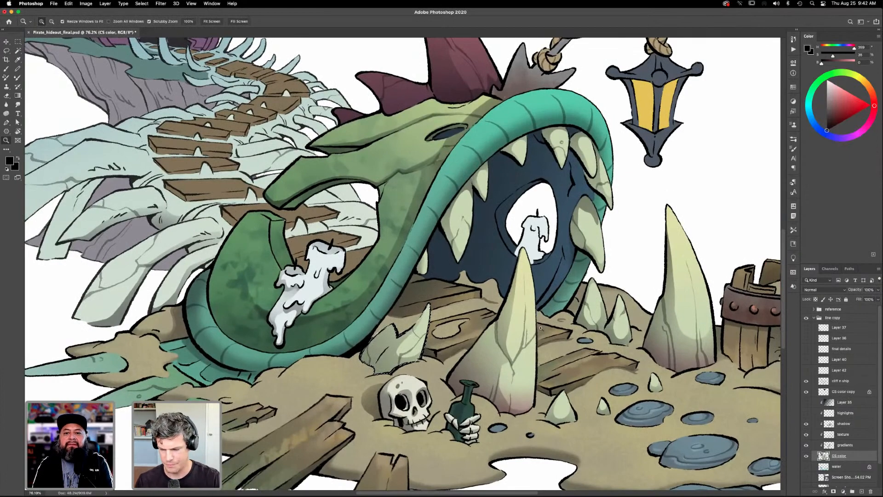
# - Sample the muted red of the creature's large back fin as the foreground color and activate the Gradient tool
pyautogui.press('i')
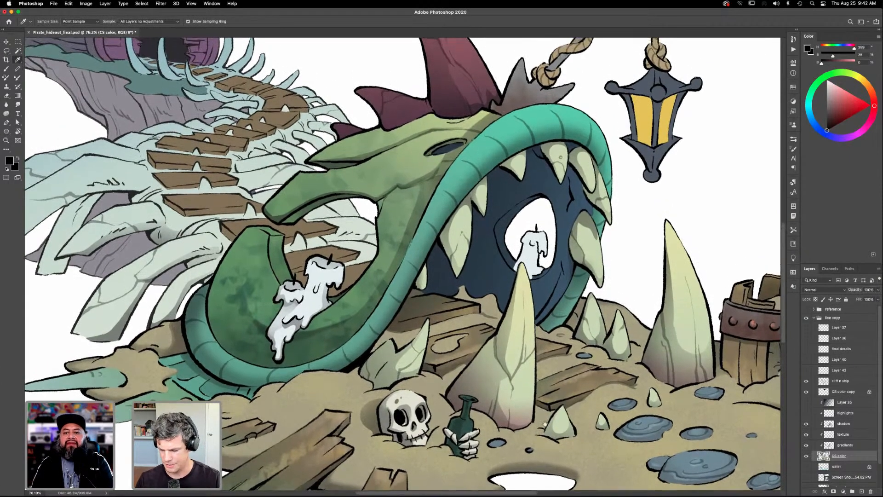
pyautogui.scroll(5, 548, 416)
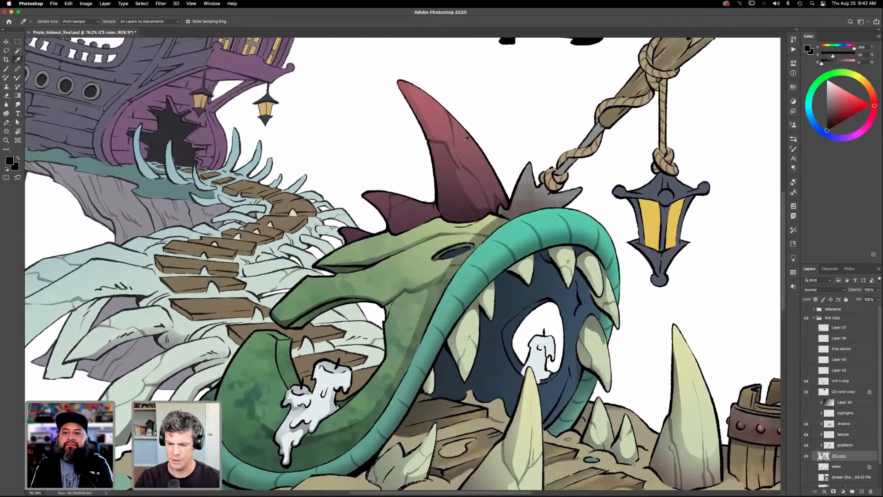
pyautogui.click(476, 150)
pyautogui.scroll(-6, 493, 198)
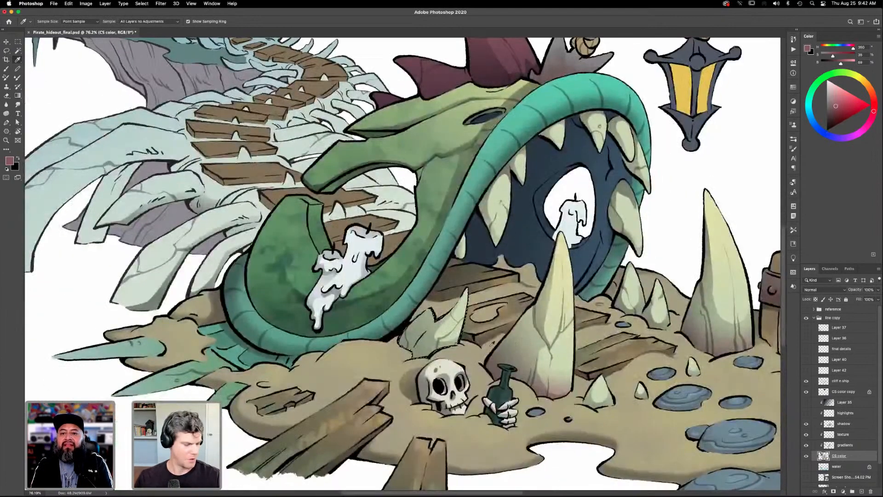
pyautogui.press('g')
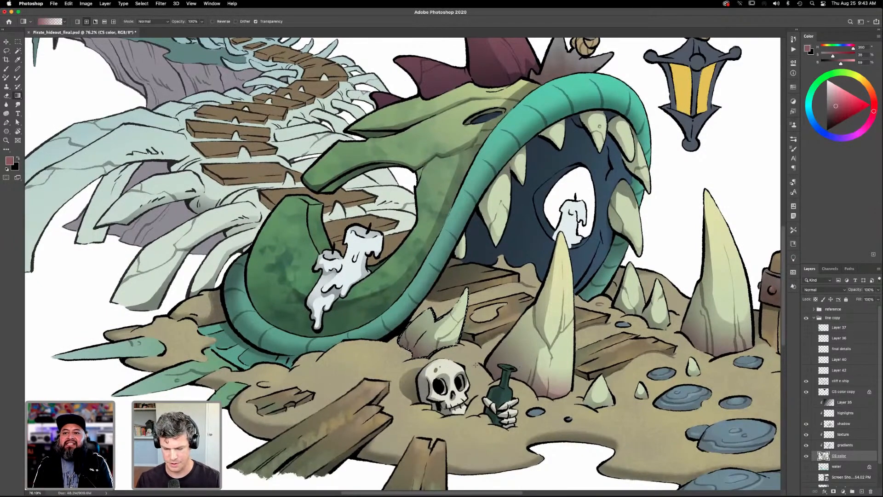
pyautogui.hscroll(3, 542, 392)
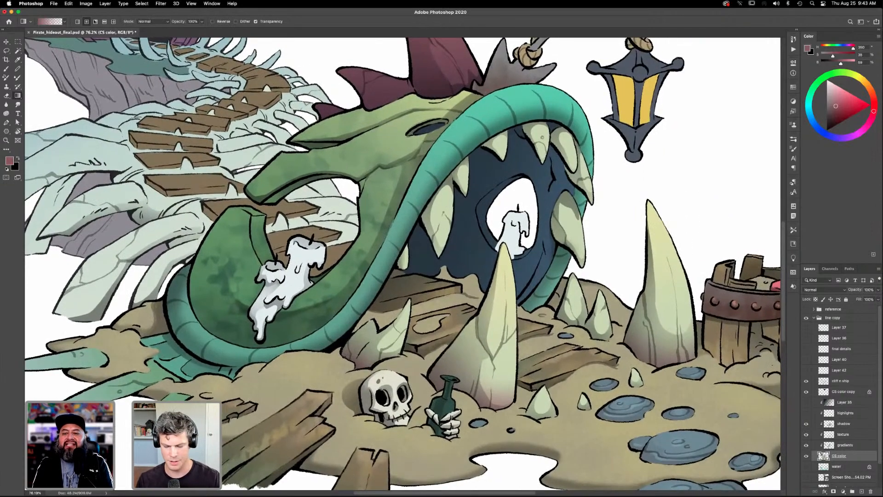
pyautogui.moveTo(566, 380); pyautogui.dragTo(494, 408)
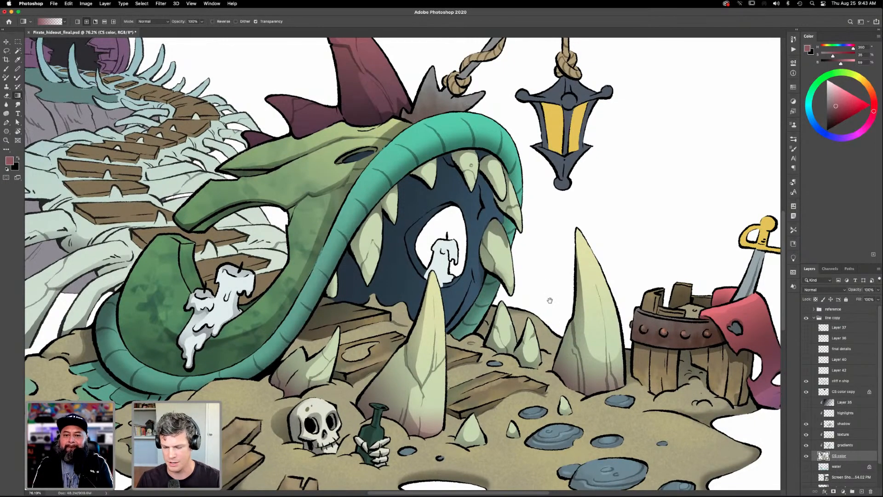
pyautogui.scroll(3, 577, 336)
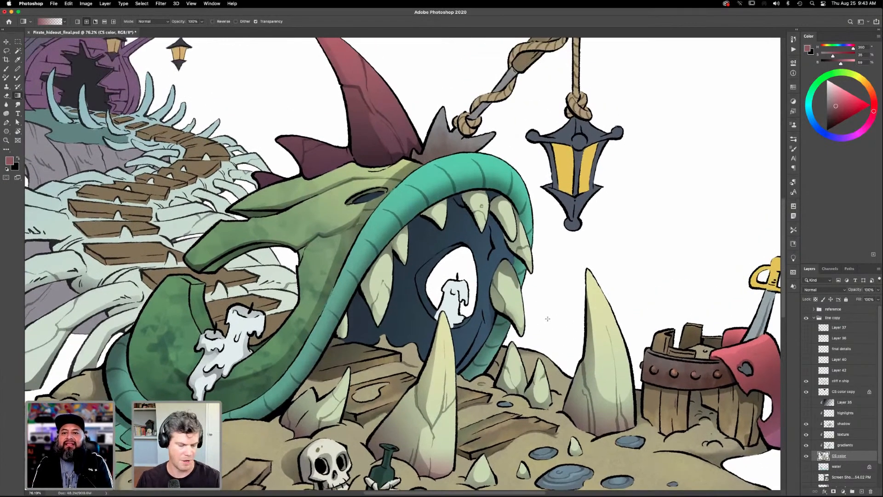
# - Select an upper mouth tooth on the CS color layer, shade its base with a muted red gradient, and deselect
pyautogui.press('w')
pyautogui.click(508, 220)
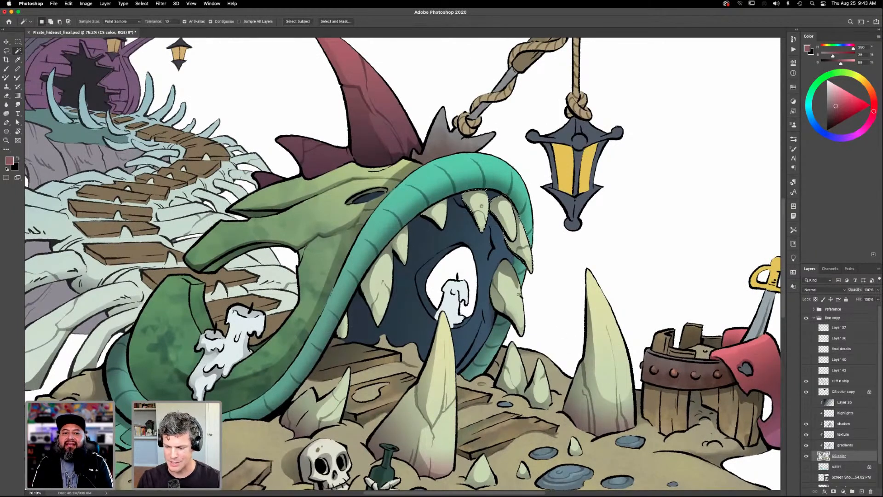
pyautogui.keyDown('shift'); pyautogui.click(512, 285); pyautogui.keyUp('shift')
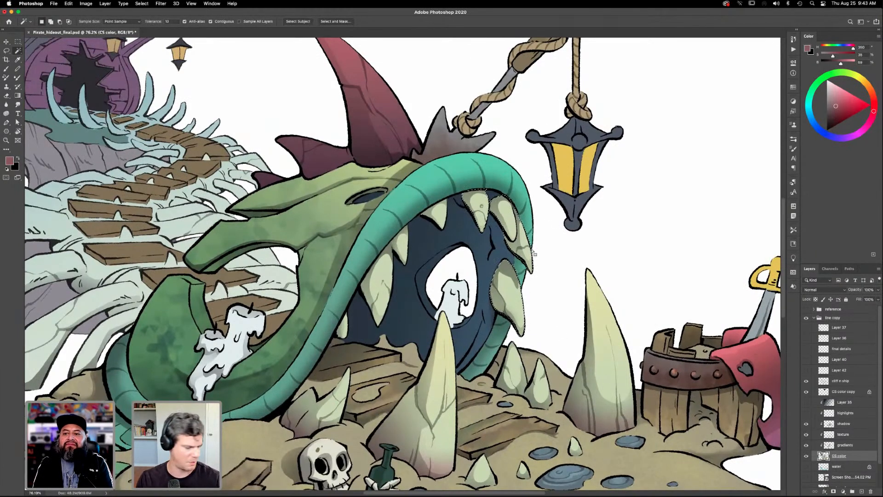
pyautogui.press('super+z')
pyautogui.press('g')
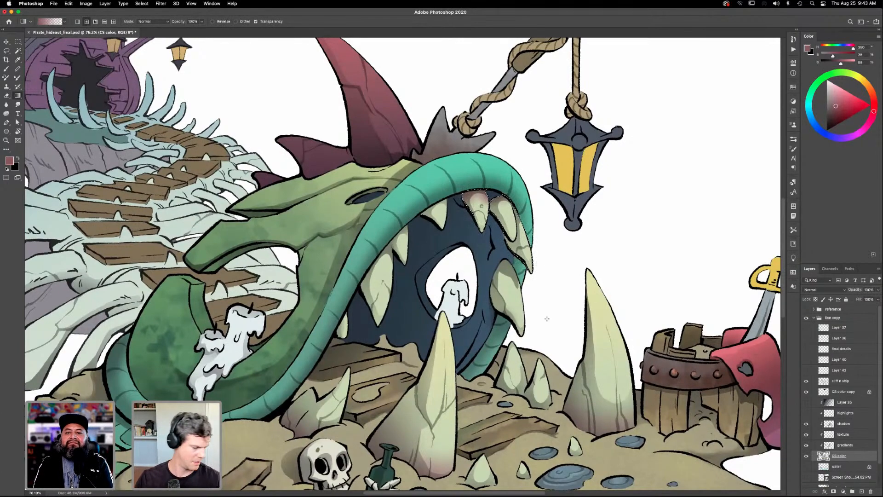
pyautogui.press('l')
pyautogui.hotkey('ctrl', 'd')
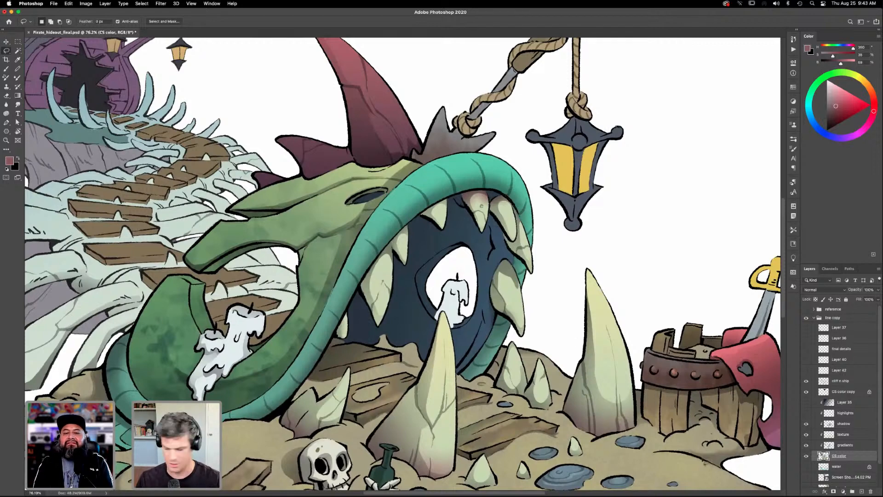
# - Undo the tooth shading made on the CS color layer and activate the gradients layer with the Gradient tool
pyautogui.hotkey('ctrl', 'shift', 'd')
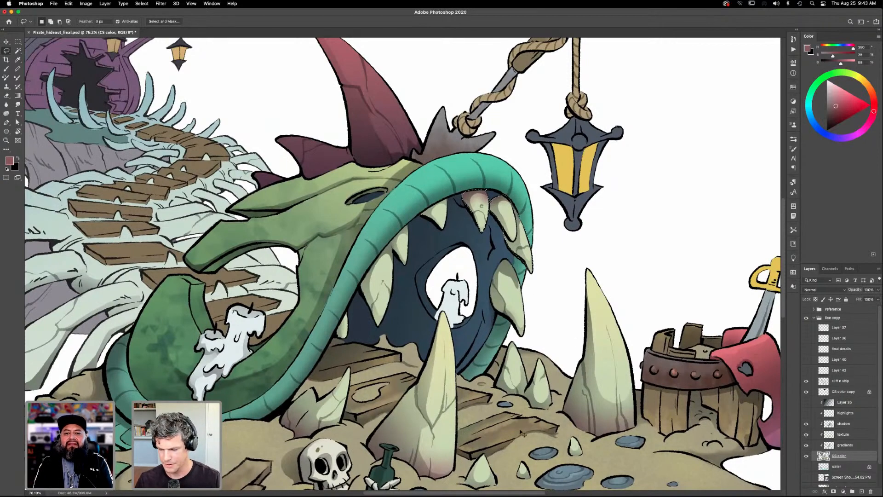
pyautogui.hotkey('ctrl', 'd')
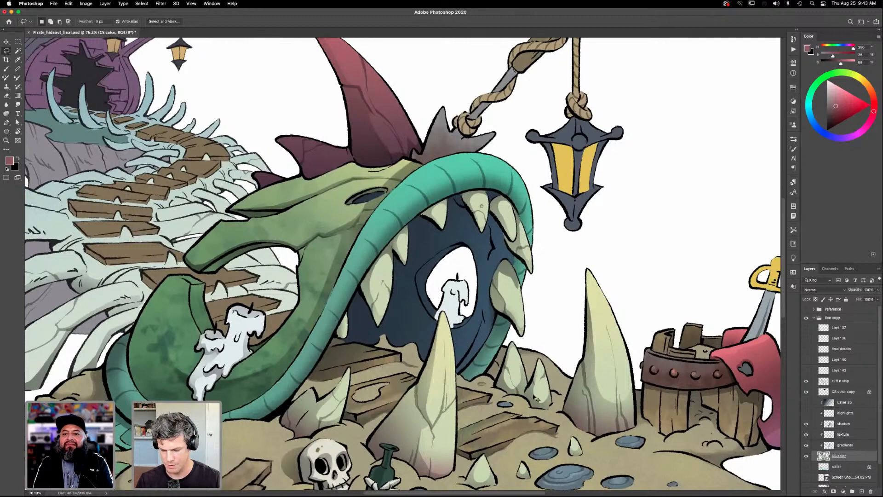
pyautogui.click(806, 446)
pyautogui.click(806, 445)
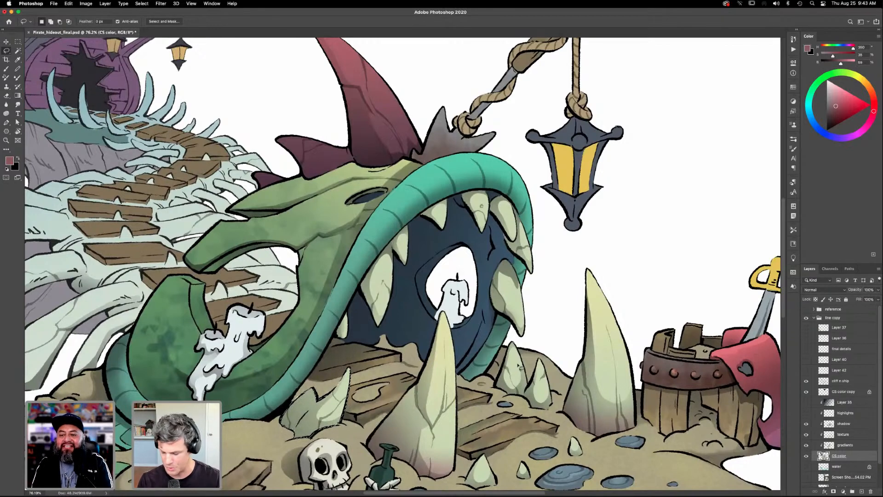
pyautogui.click(845, 445)
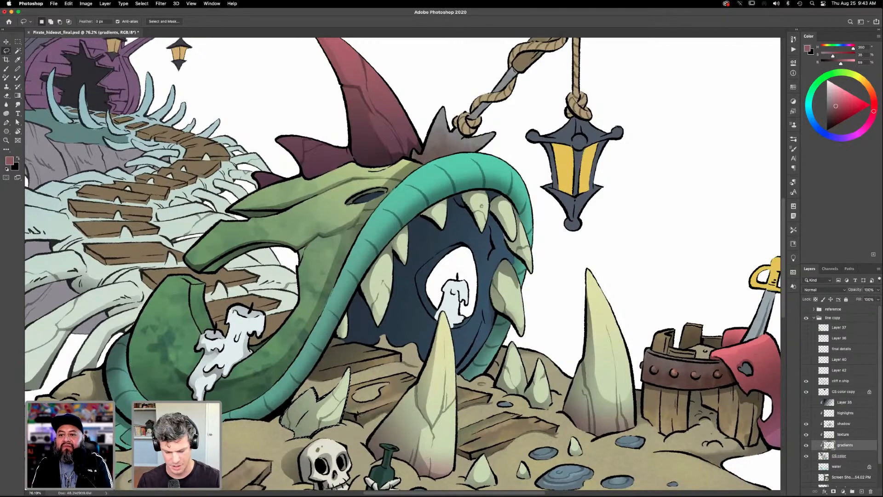
pyautogui.press('g')
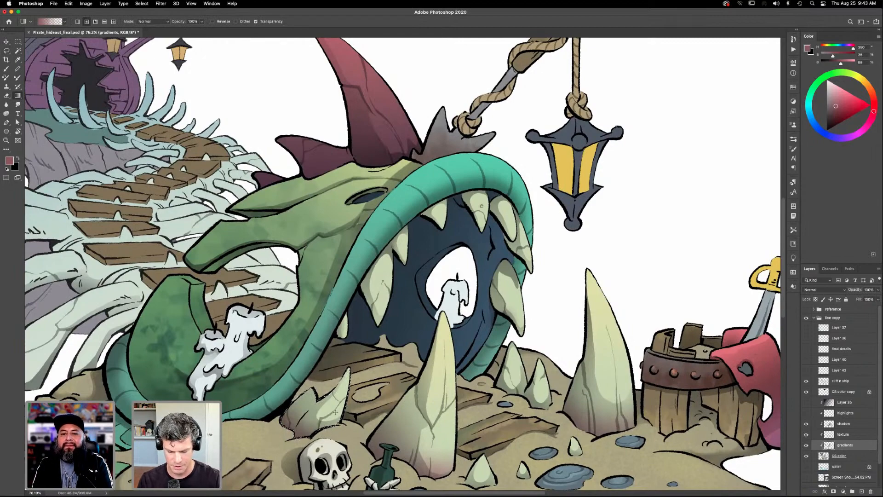
# - Hide and show the CS color and gradients layers in turn to compare their contents
pyautogui.click(806, 456)
pyautogui.click(806, 456)
pyautogui.click(806, 447)
pyautogui.click(806, 447)
pyautogui.click(806, 446)
pyautogui.click(806, 446)
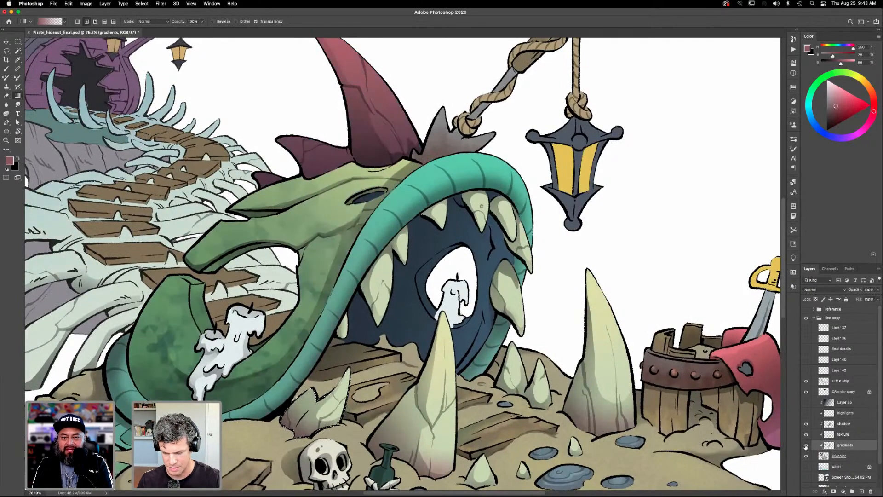
# - Select the large left mouth teeth on the CS color layer with the Magic Wand and shade their bases muted red on the gradients layer
pyautogui.click(846, 456)
pyautogui.press('w')
pyautogui.click(377, 297)
pyautogui.click(844, 445)
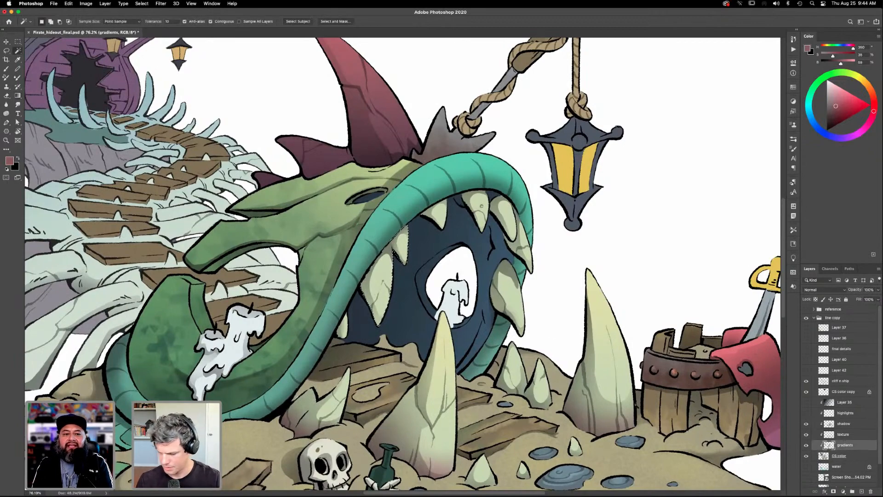
pyautogui.press('g')
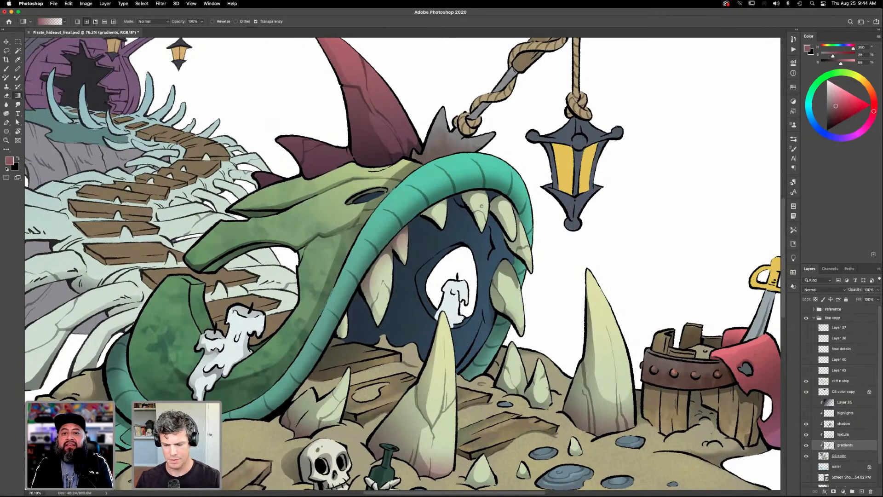
# - Undo and restore the gradient on the left mouth teeth to compare the shaded and unshaded versions
pyautogui.press('super+z')
pyautogui.press('super+z')
pyautogui.press('super+z')
pyautogui.press('super+z')
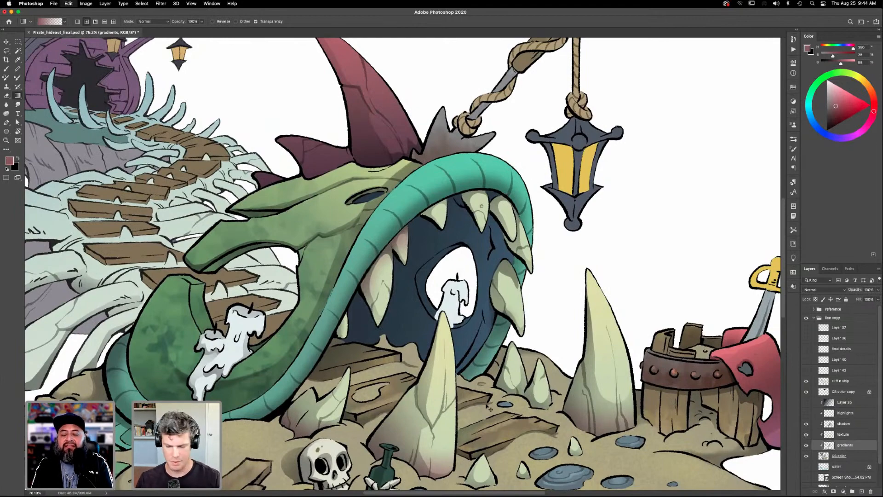
pyautogui.press('super+z')
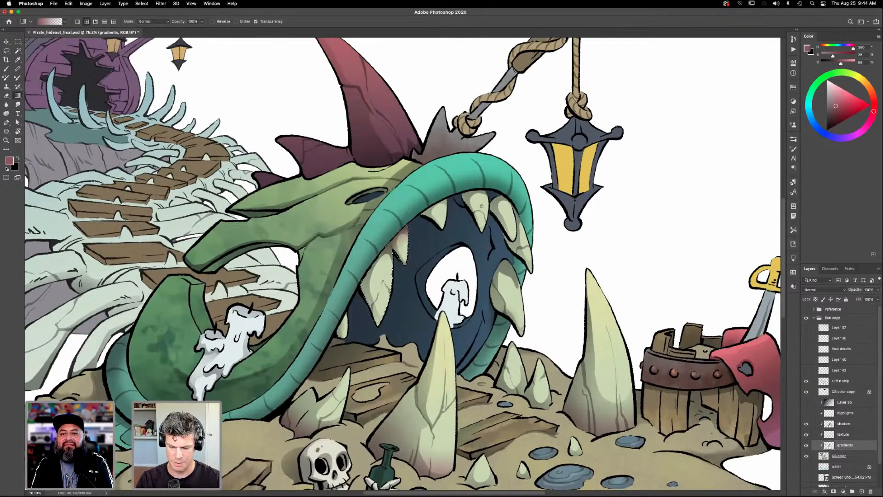
pyautogui.press('super+shift+z')
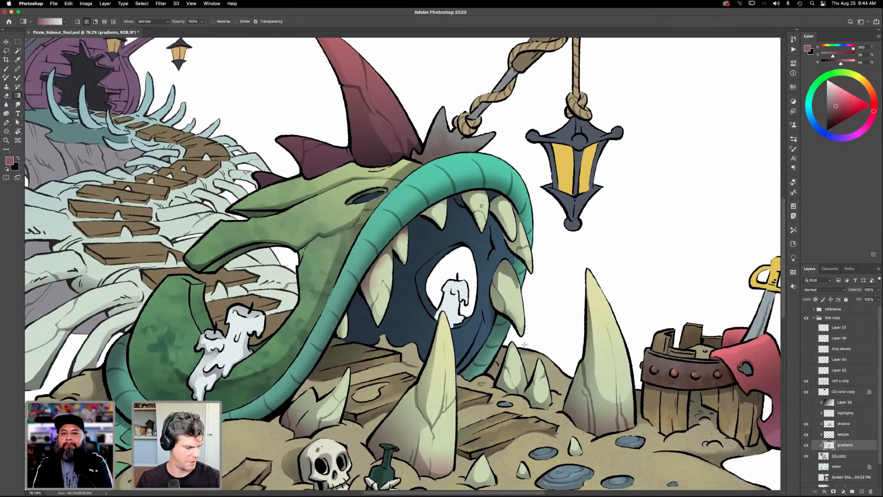
# - Select the small upper tooth and the upper right tooth cluster in turn from CS color, and shade their bases muted red on the gradients layer
pyautogui.press('w')
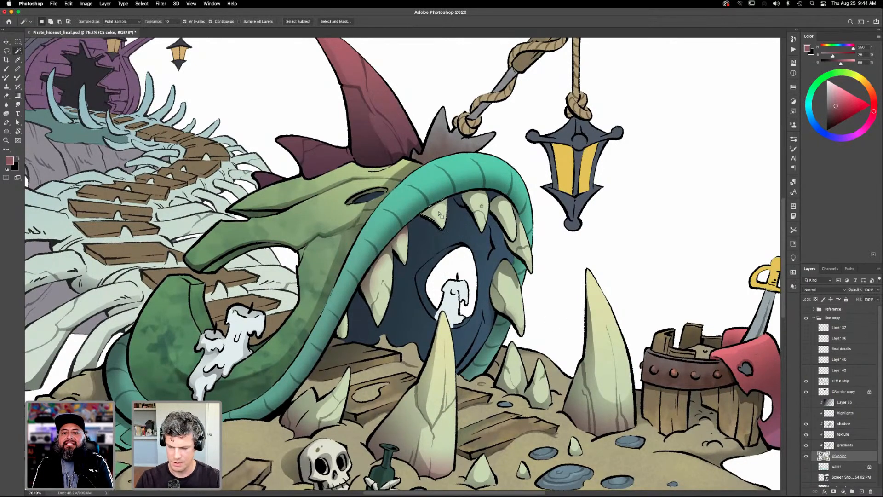
pyautogui.press('g')
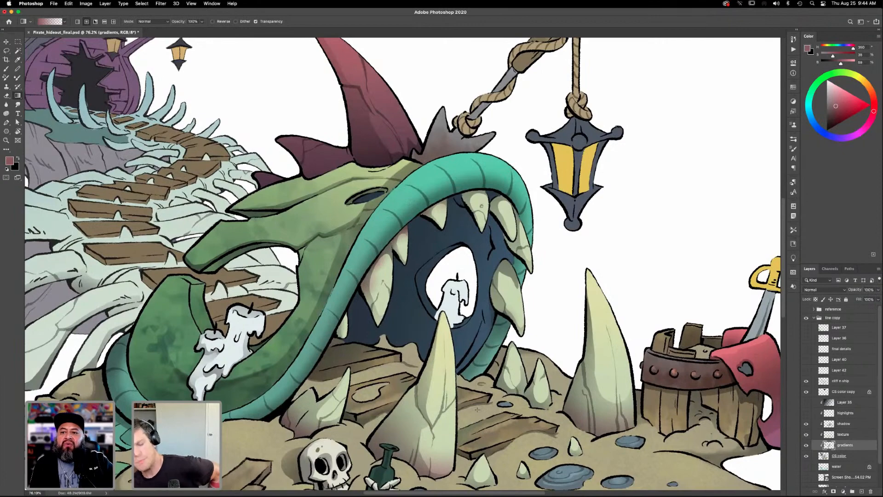
pyautogui.hotkey('alt', '[')
pyautogui.press('w')
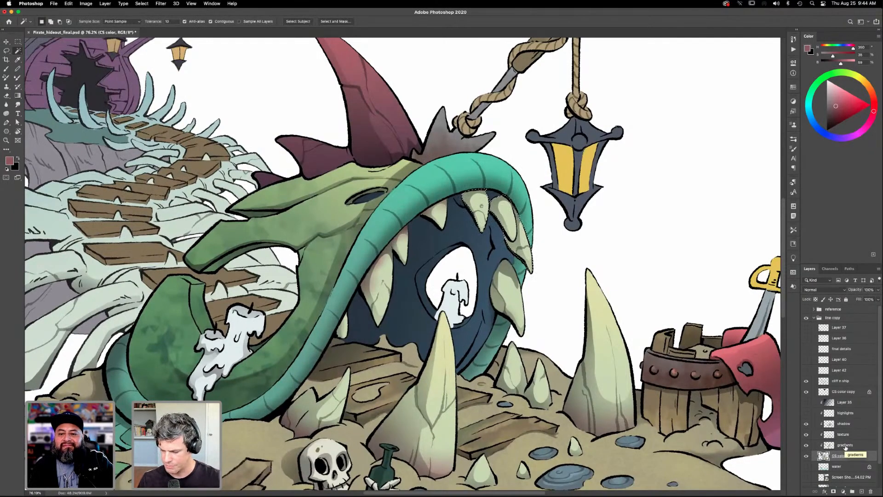
pyautogui.click(844, 445)
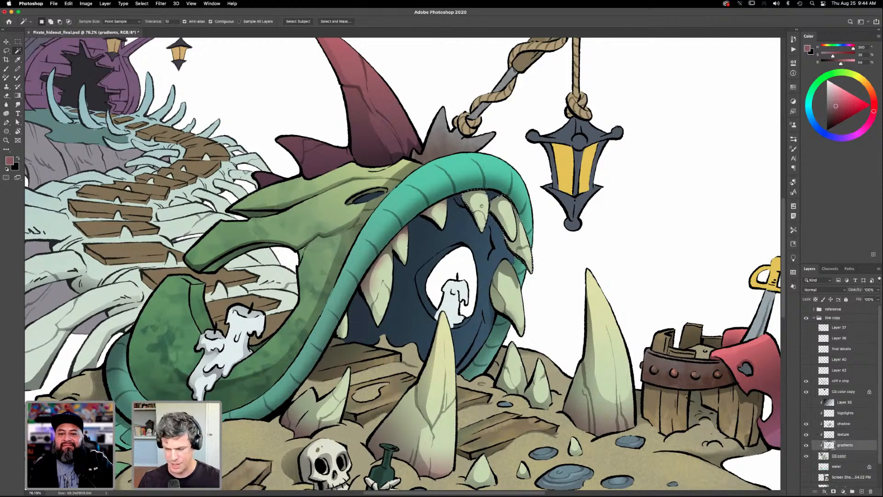
pyautogui.press('g')
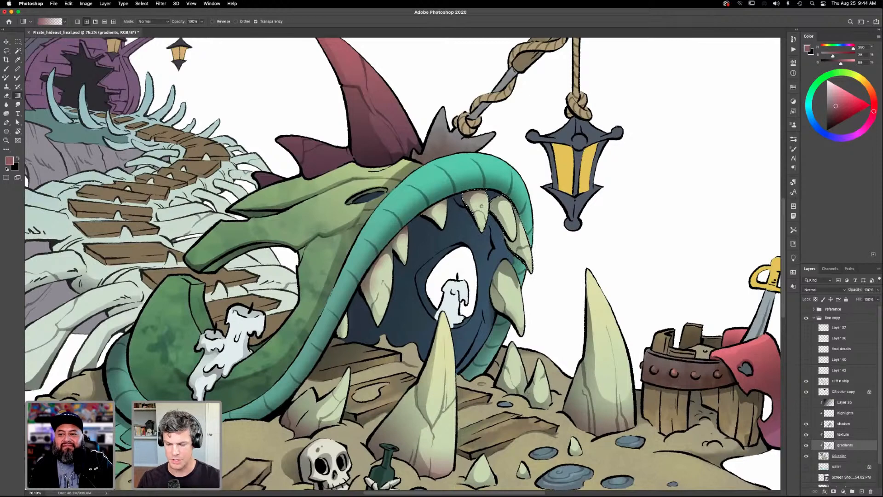
pyautogui.press('super+d')
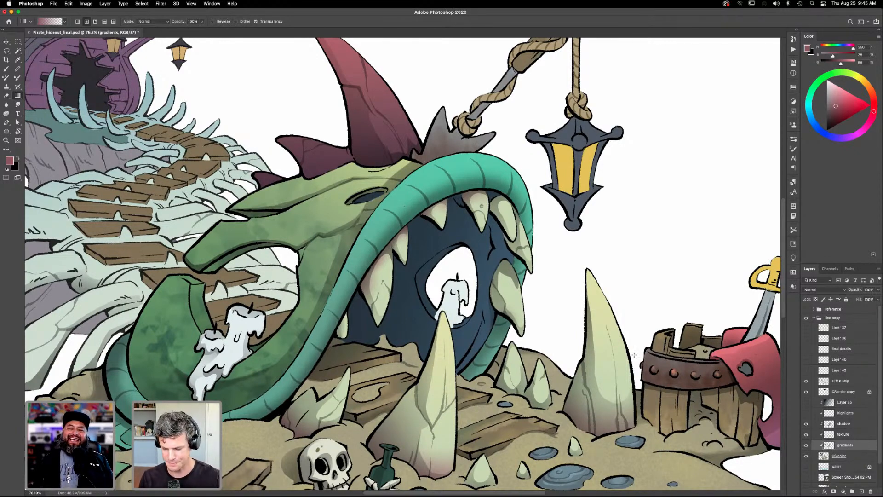
# - Select the upper right tooth cluster on the CS color layer and subtract its outer teeth with the Lasso, leaving only the middle tooth
pyautogui.click(844, 456)
pyautogui.press('w')
pyautogui.click(504, 214)
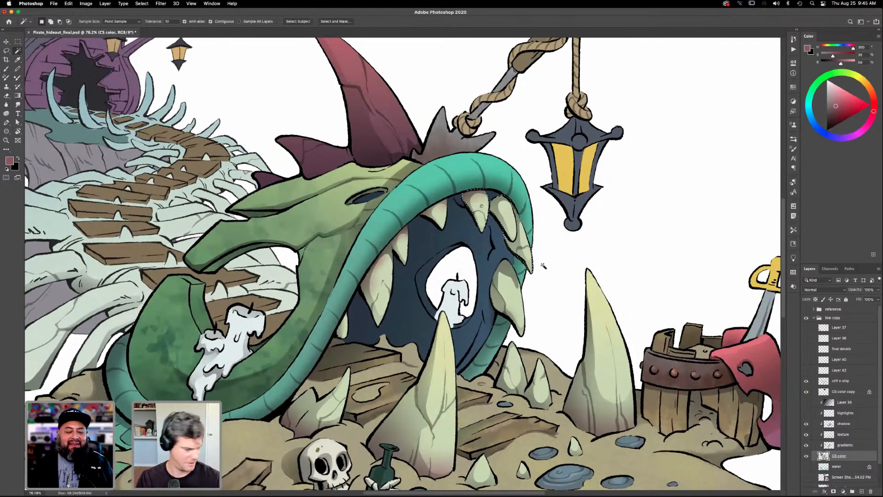
pyautogui.press('l')
pyautogui.moveTo(490, 197); pyautogui.dragTo(490, 200)
pyautogui.moveTo(469, 243); pyautogui.dragTo(491, 188)
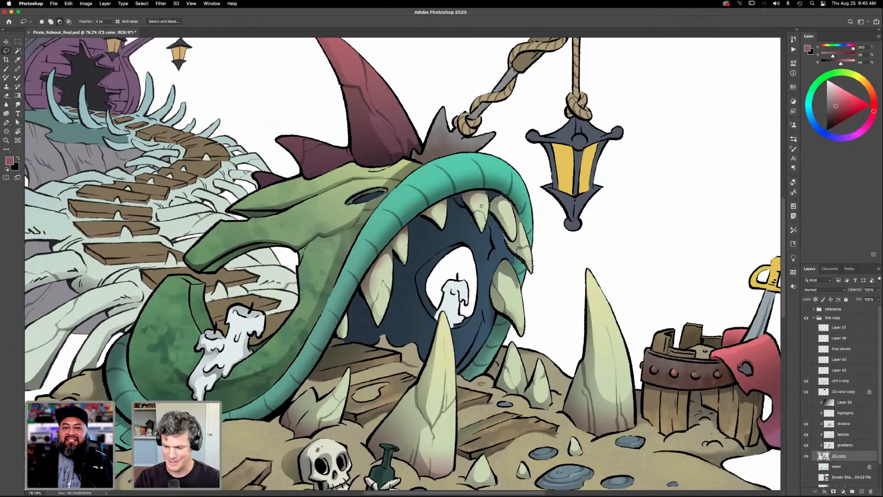
pyautogui.moveTo(512, 218); pyautogui.dragTo(511, 246)
pyautogui.moveTo(513, 263)
pyautogui.mouseDown()
pyautogui.moveTo(537, 211)
pyautogui.moveTo(521, 213)
pyautogui.mouseUp()
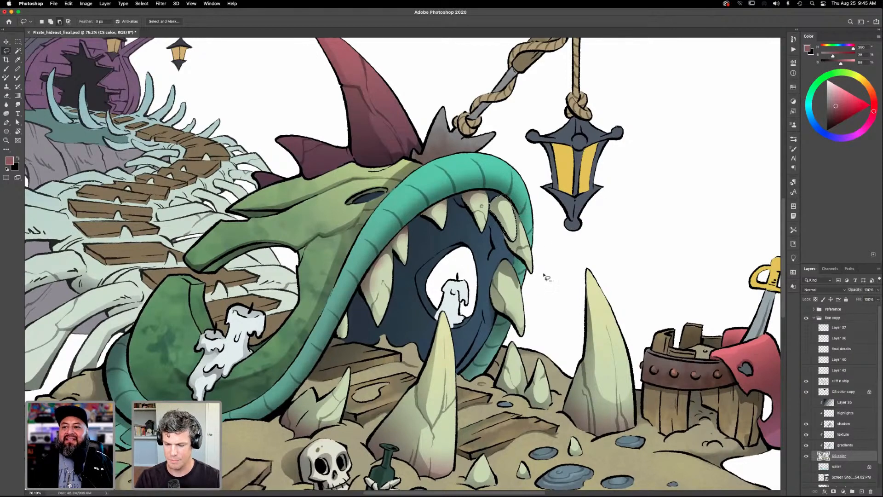
pyautogui.press('g')
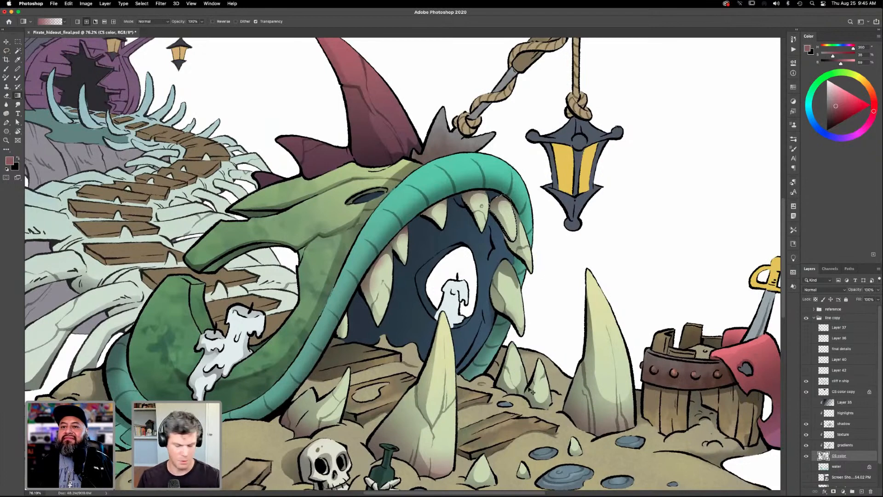
pyautogui.press('super+d')
pyautogui.press('l')
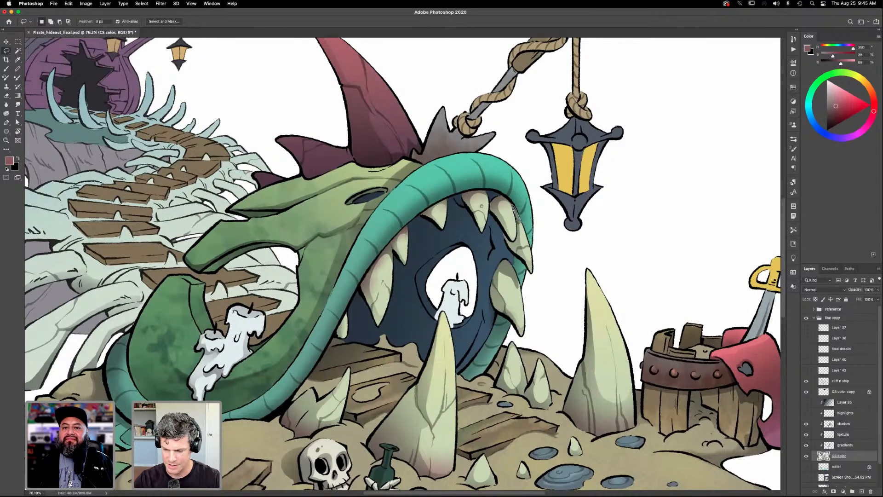
pyautogui.moveTo(517, 242)
pyautogui.mouseDown()
pyautogui.moveTo(505, 235)
pyautogui.moveTo(537, 281)
pyautogui.moveTo(519, 215)
pyautogui.mouseUp()
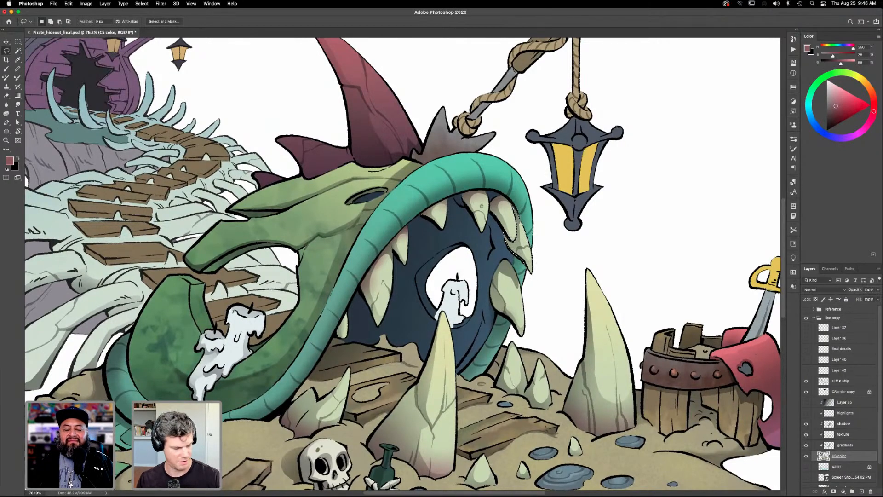
pyautogui.click(806, 445)
pyautogui.click(806, 445)
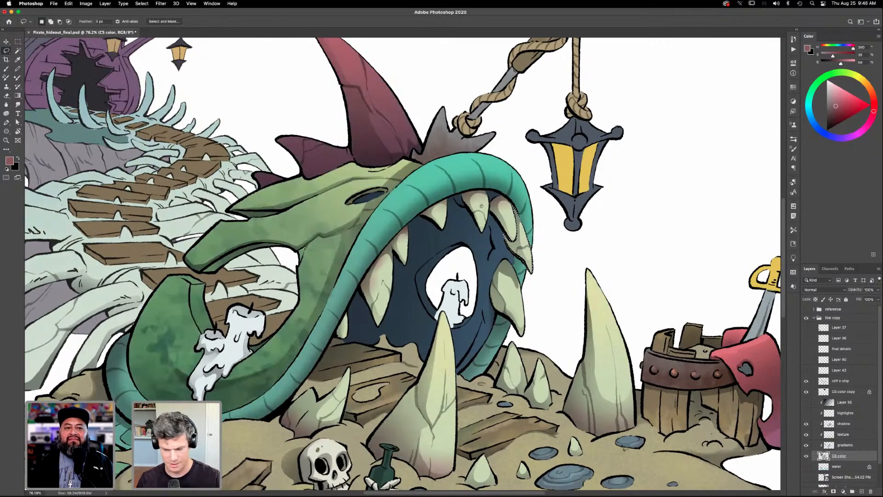
pyautogui.press('super+z')
pyautogui.press('super+z')
pyautogui.press('super+z')
# - Shade the base of the isolated middle tooth with a muted red gradient on the gradients layer
pyautogui.click(831, 445)
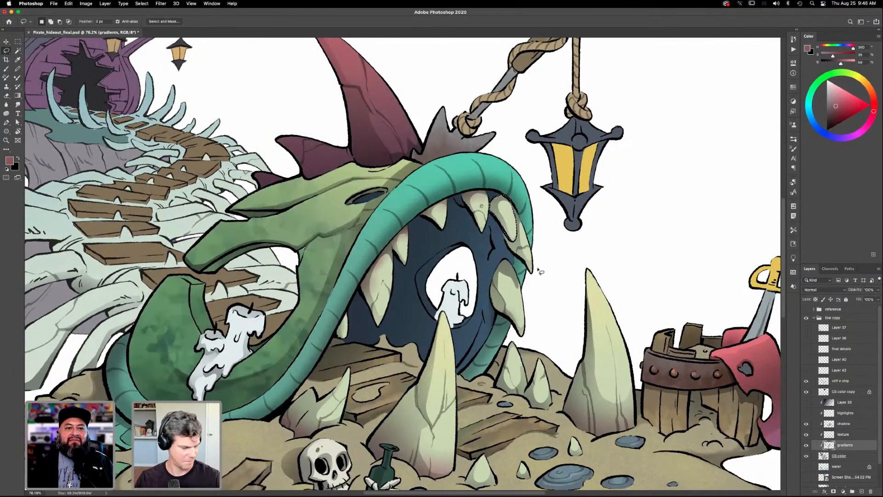
pyautogui.press('g')
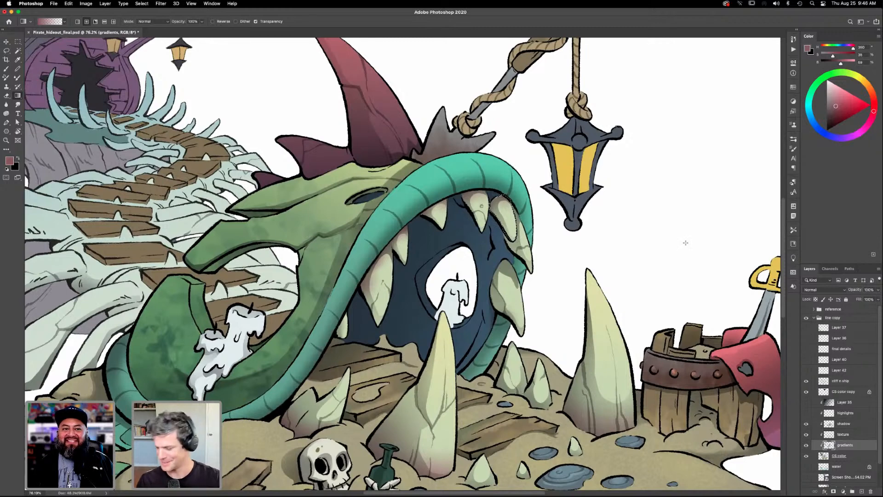
# - Isolate the rightmost upper tooth using the CS color flats and Lasso subtraction, and shade its base muted red on the gradients layer
pyautogui.click(841, 455)
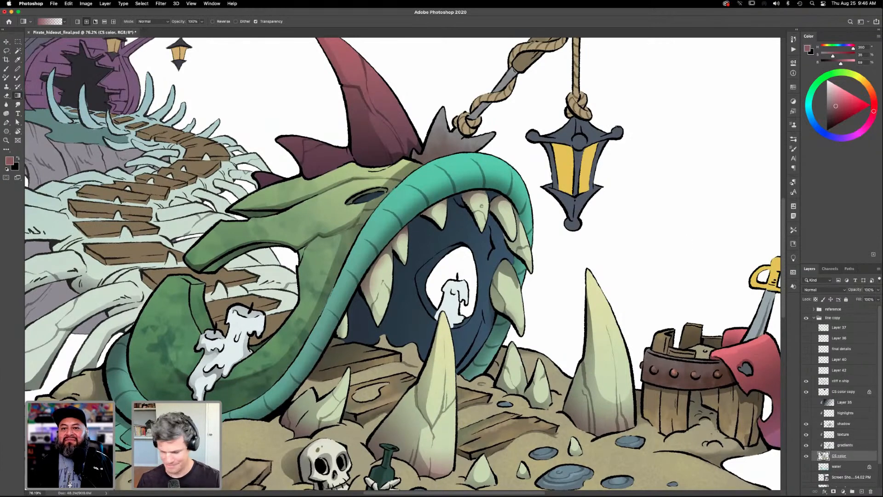
pyautogui.press('l')
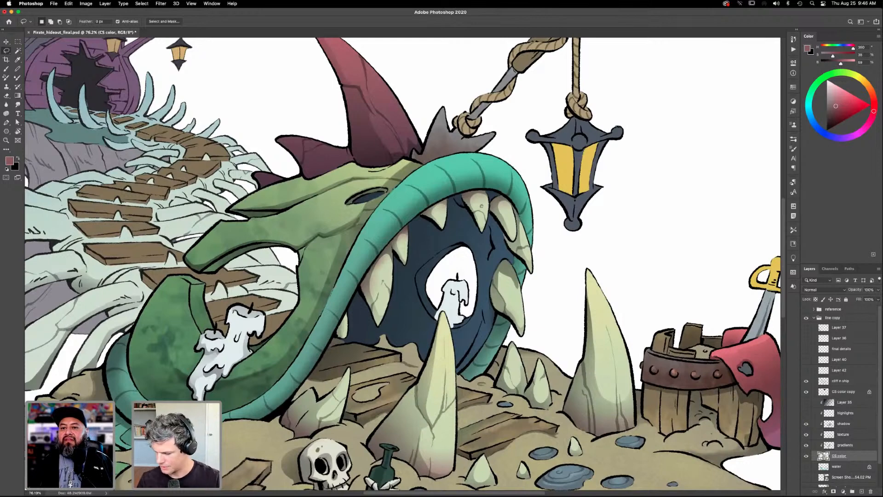
pyautogui.press('w')
pyautogui.click(524, 254)
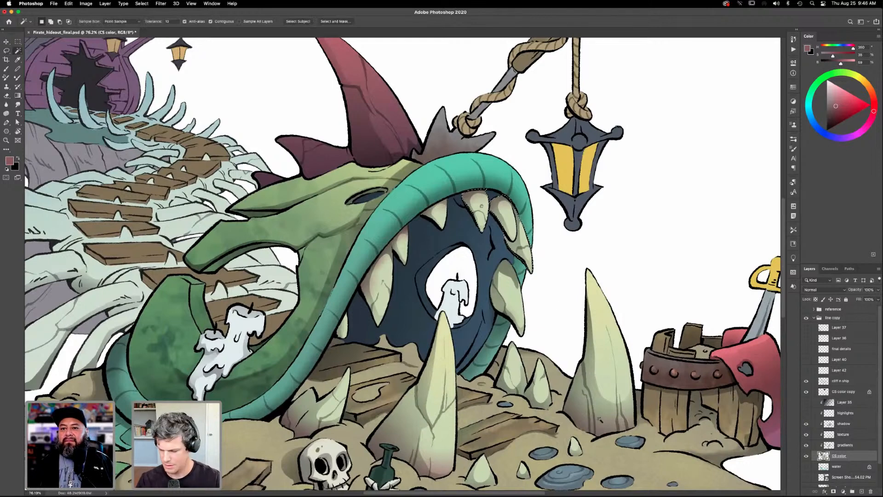
pyautogui.click(843, 446)
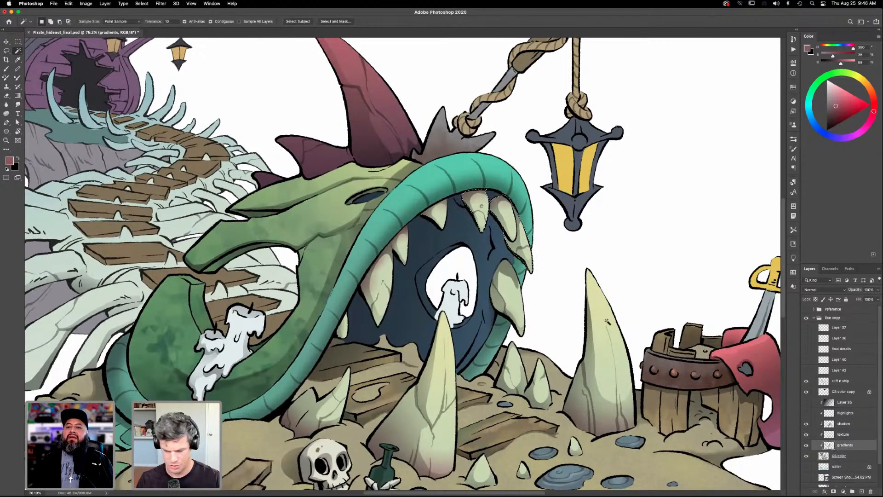
pyautogui.press('l')
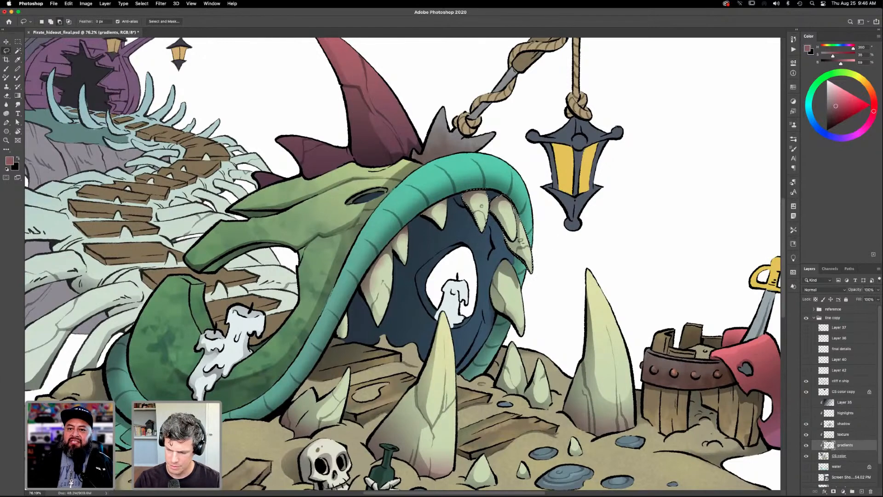
pyautogui.moveTo(478, 250)
pyautogui.mouseDown()
pyautogui.moveTo(462, 236)
pyautogui.moveTo(481, 252)
pyautogui.mouseUp()
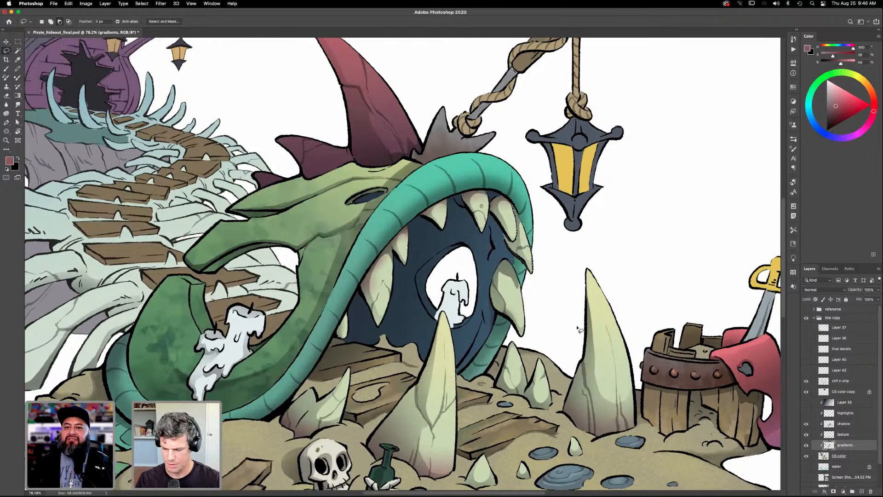
pyautogui.press('g')
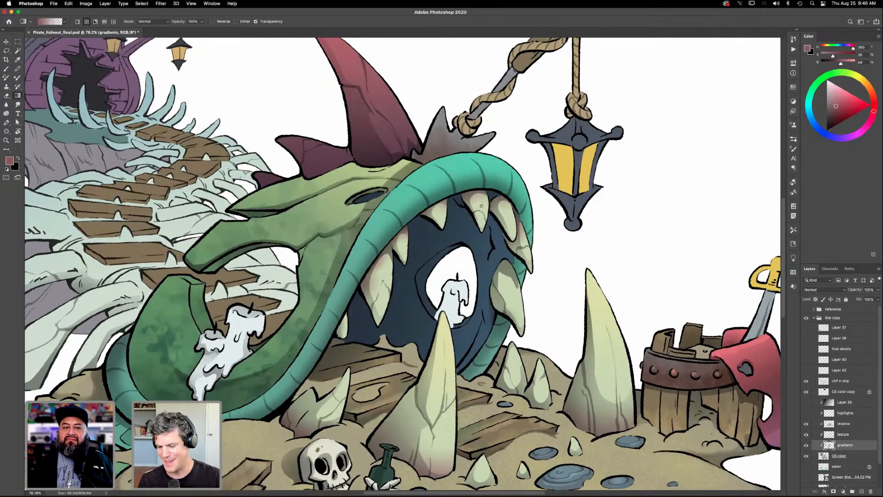
# - Isolate the remaining tooth of the upper right cluster from the CS color flats with Lasso subtraction, and shade its base muted red on the gradients layer
pyautogui.click(842, 456)
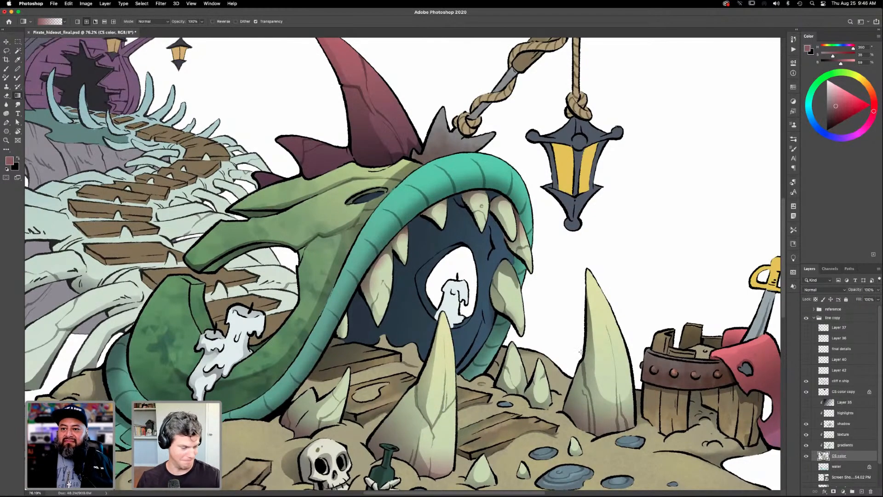
pyautogui.press('w')
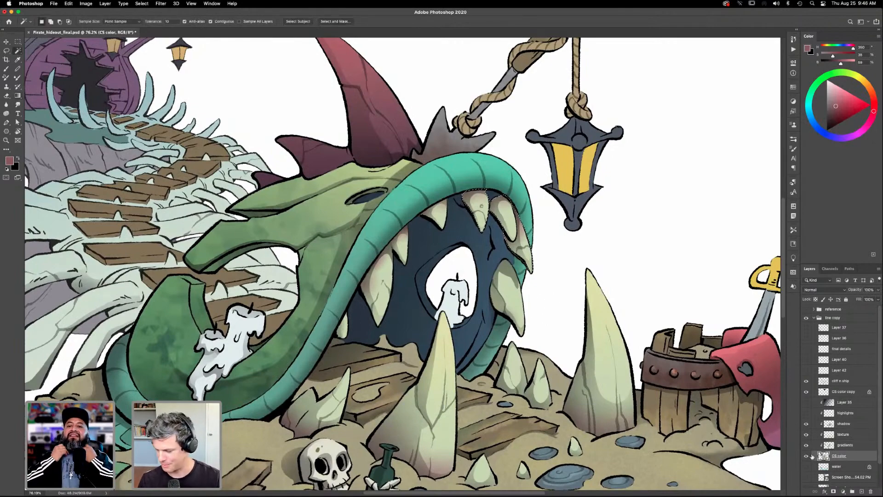
pyautogui.hotkey('alt', ']')
pyautogui.press('l')
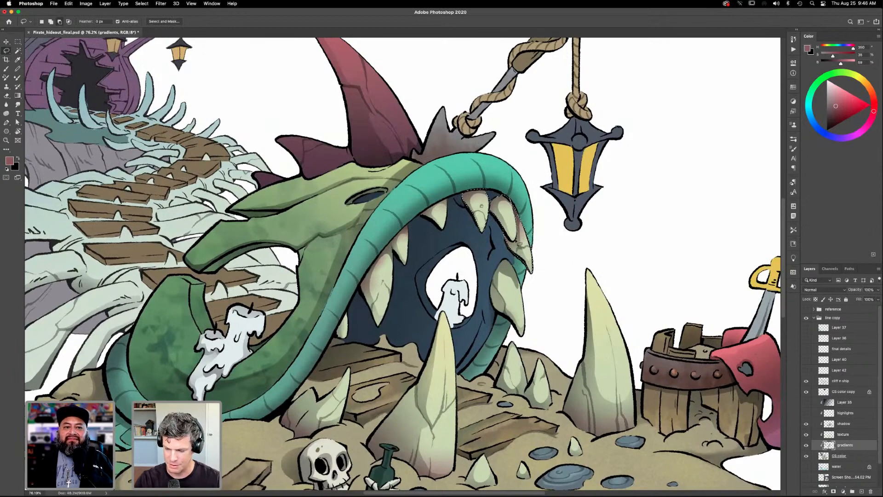
pyautogui.moveTo(518, 225)
pyautogui.mouseDown()
pyautogui.moveTo(554, 239)
pyautogui.moveTo(538, 216)
pyautogui.moveTo(469, 236)
pyautogui.moveTo(494, 184)
pyautogui.mouseUp()
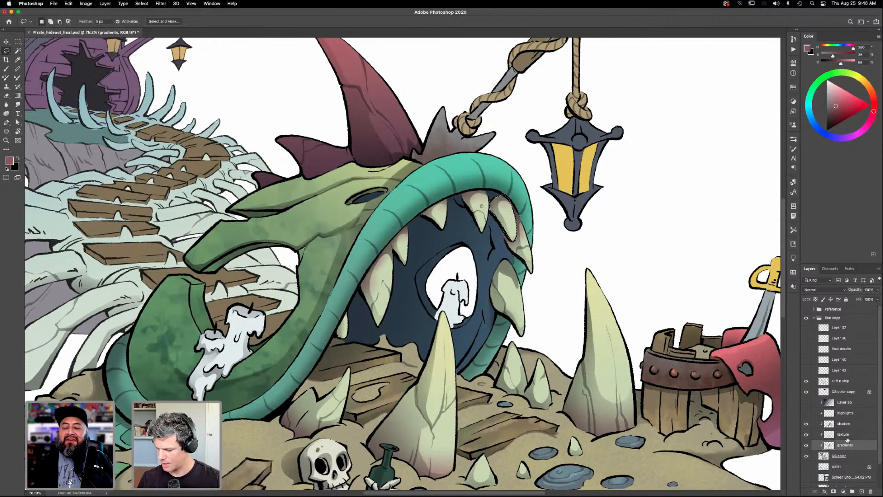
pyautogui.press('g')
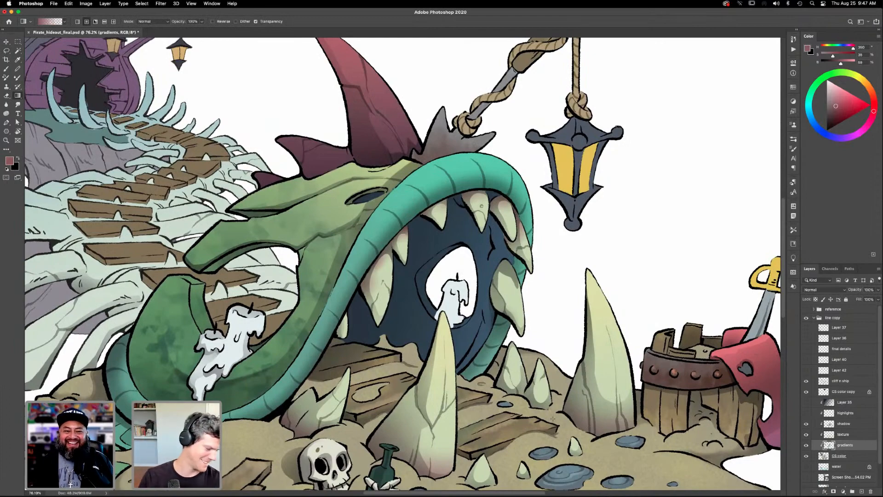
# - Select the large lower right tooth from CS color, shade its base muted red on the gradients layer, and deselect it
pyautogui.click(838, 456)
pyautogui.press('w')
pyautogui.click(510, 301)
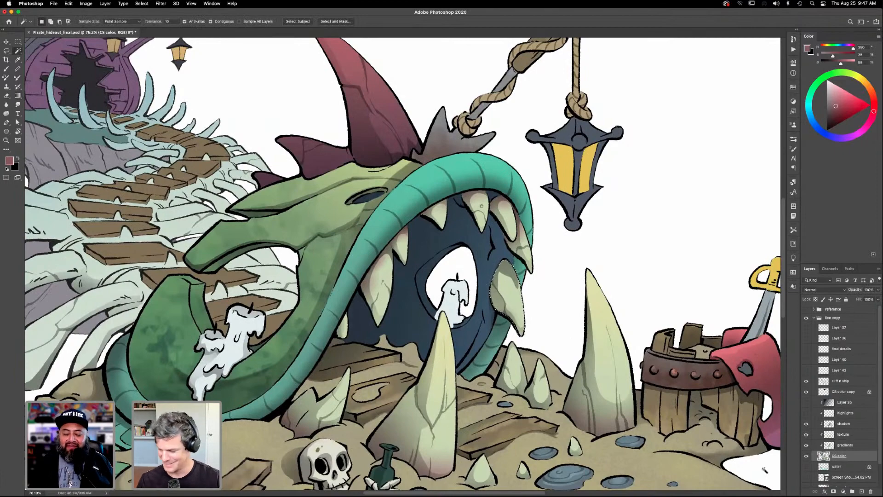
pyautogui.click(843, 445)
pyautogui.press('g')
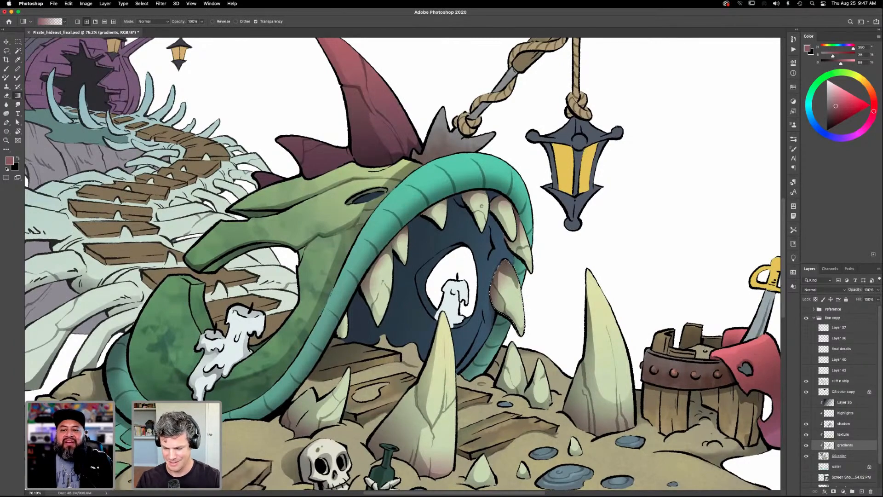
pyautogui.press('super+d')
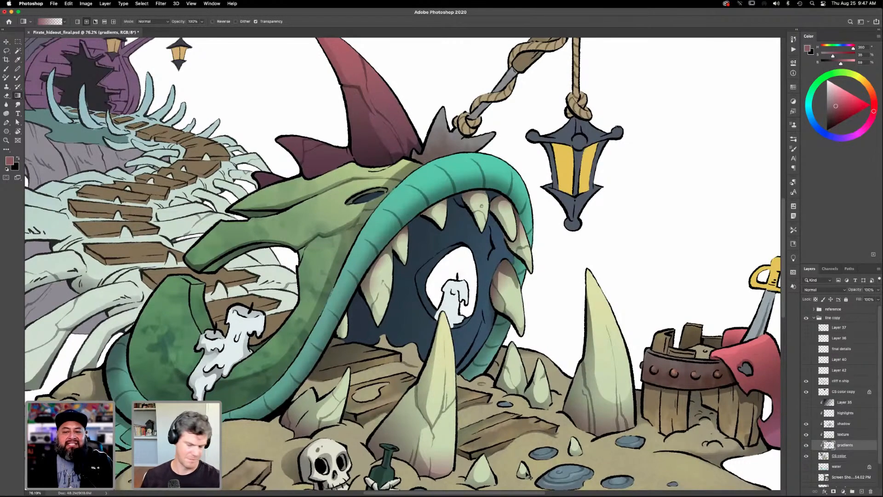
# - Select the small ground tooth between the two tall spikes from CS color, shade its base muted red on the gradients layer, and deselect
pyautogui.press('super+0')
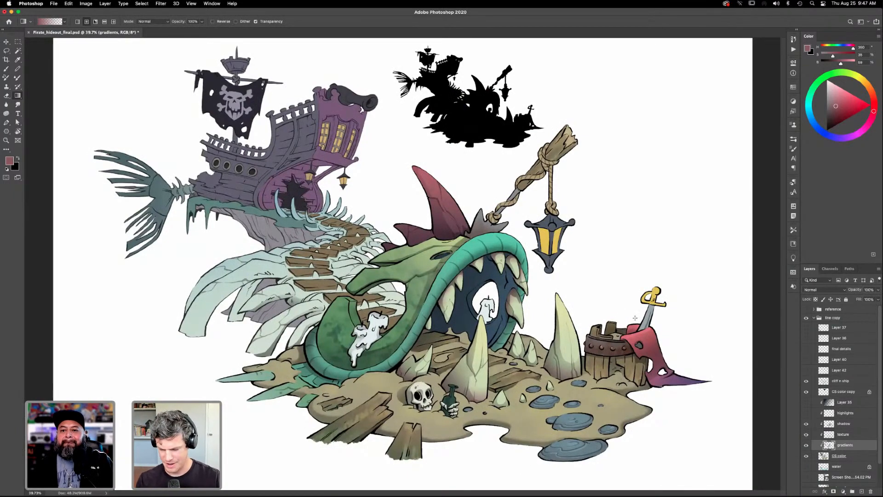
pyautogui.press('z')
pyautogui.moveTo(530, 354); pyautogui.dragTo(414, 323)
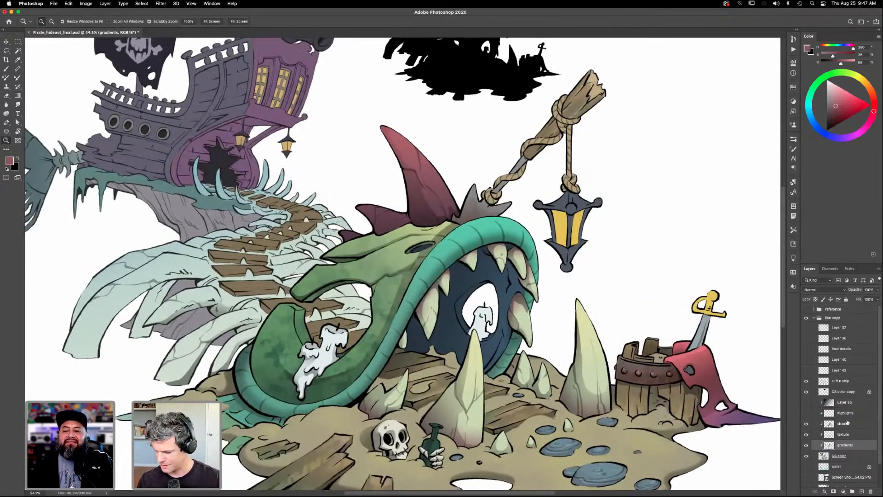
pyautogui.click(839, 456)
pyautogui.press('w')
pyautogui.click(544, 392)
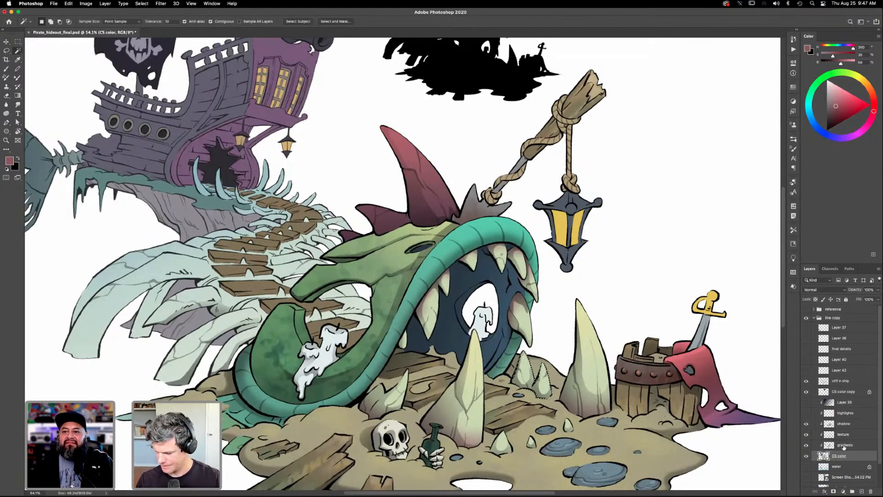
pyautogui.click(844, 447)
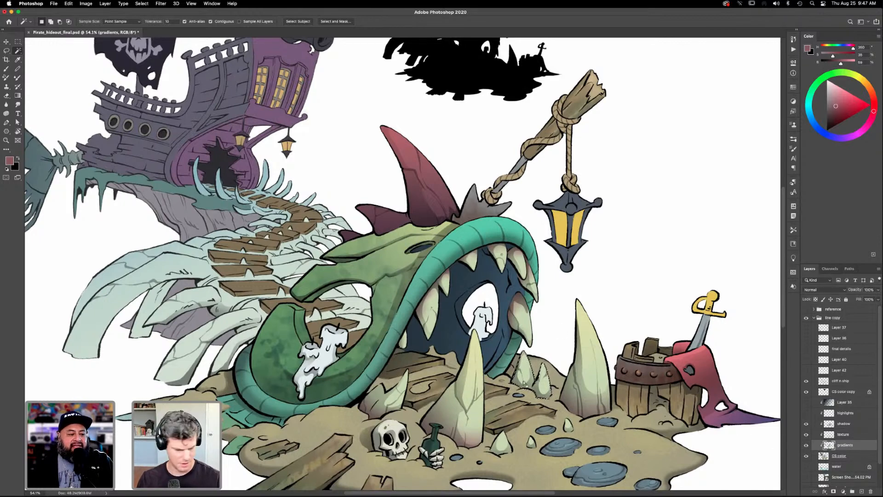
pyautogui.press('g')
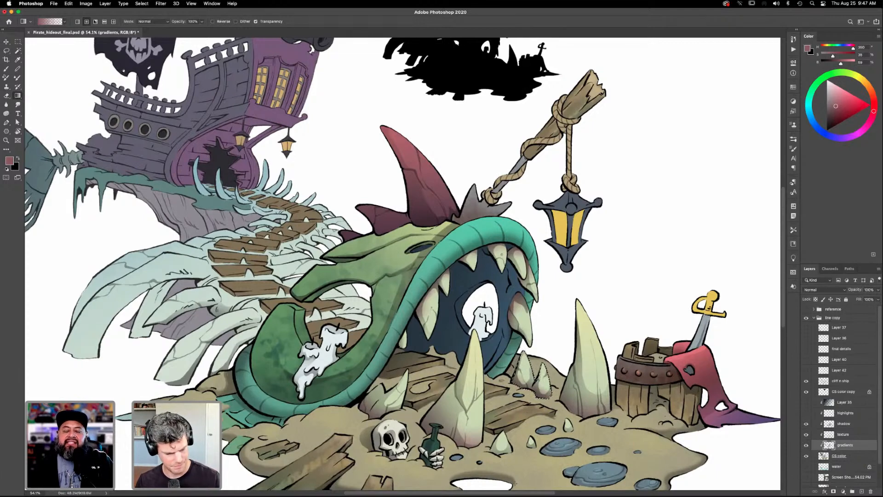
pyautogui.press('super+d')
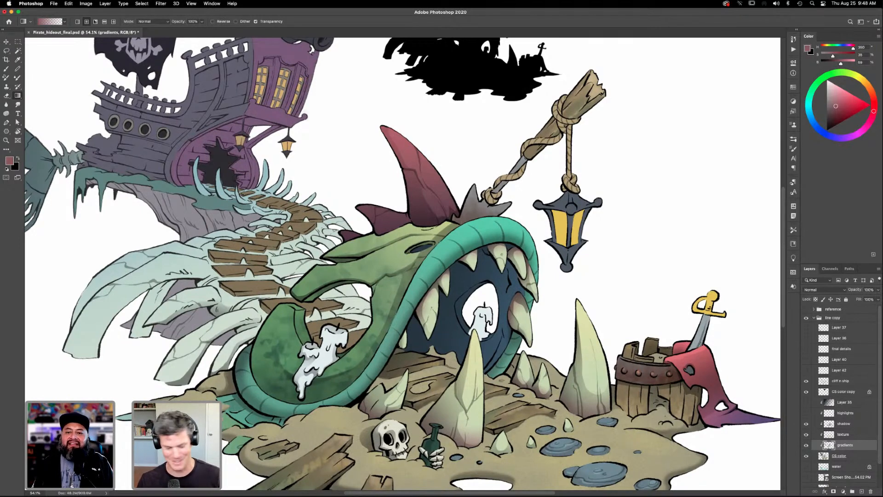
# - Show the color reference painting and the water layer around the island
pyautogui.scroll(-3, 701, 344)
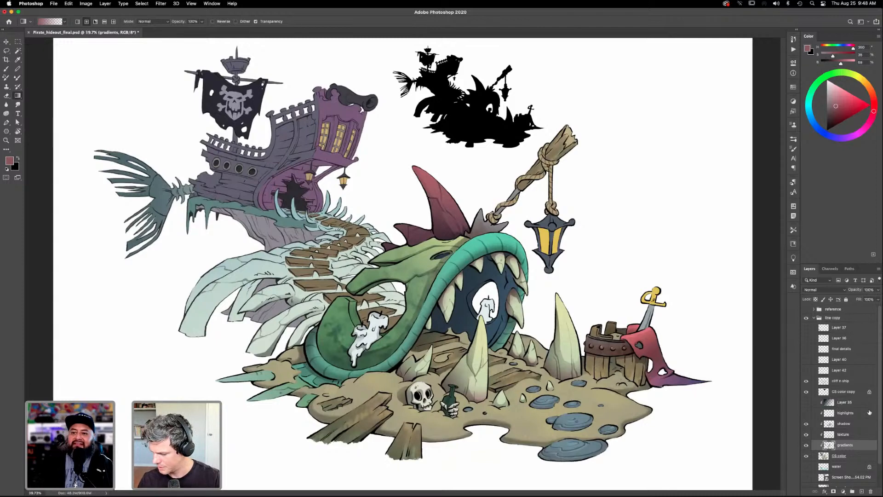
pyautogui.click(806, 480)
pyautogui.click(806, 480)
pyautogui.scroll(-2, 877, 344)
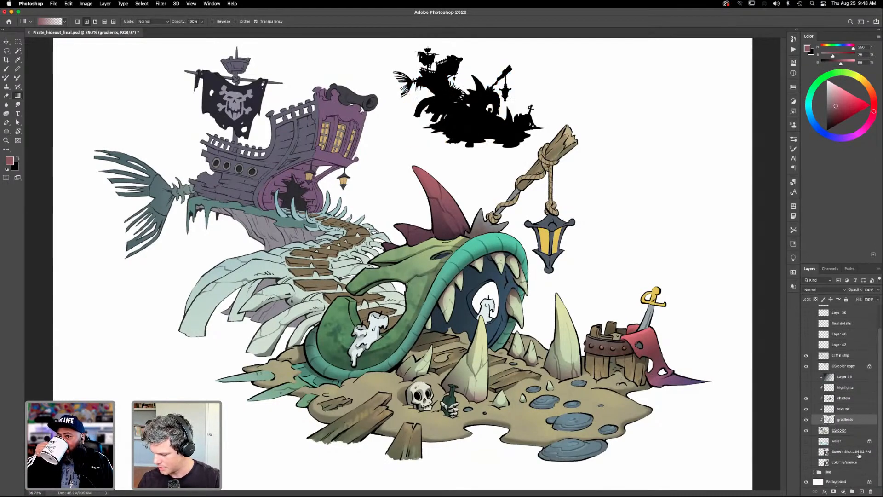
pyautogui.click(806, 462)
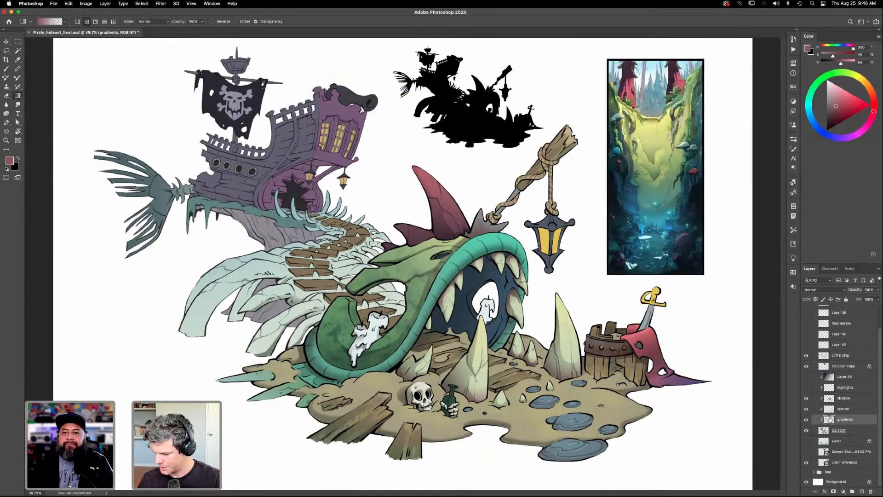
pyautogui.click(806, 441)
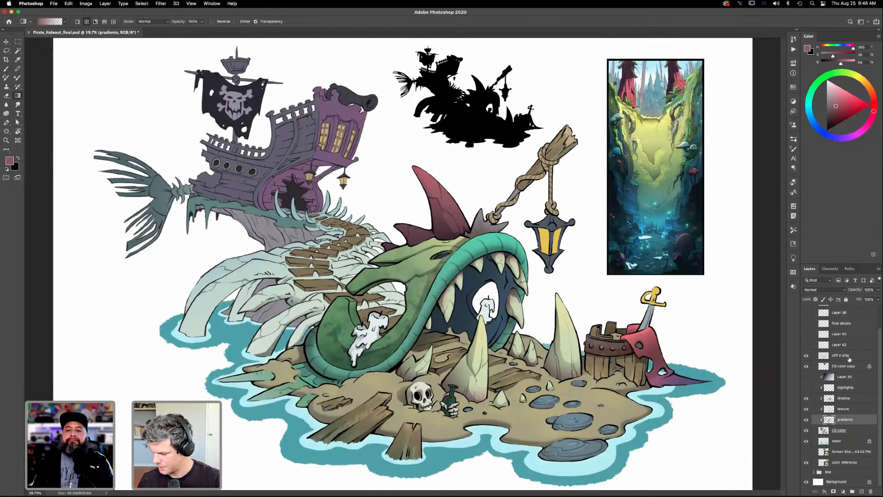
# - Toggle the layer directly above final details on and off to preview its lighting effect
pyautogui.click(806, 314)
pyautogui.click(807, 314)
pyautogui.click(807, 314)
pyautogui.click(806, 314)
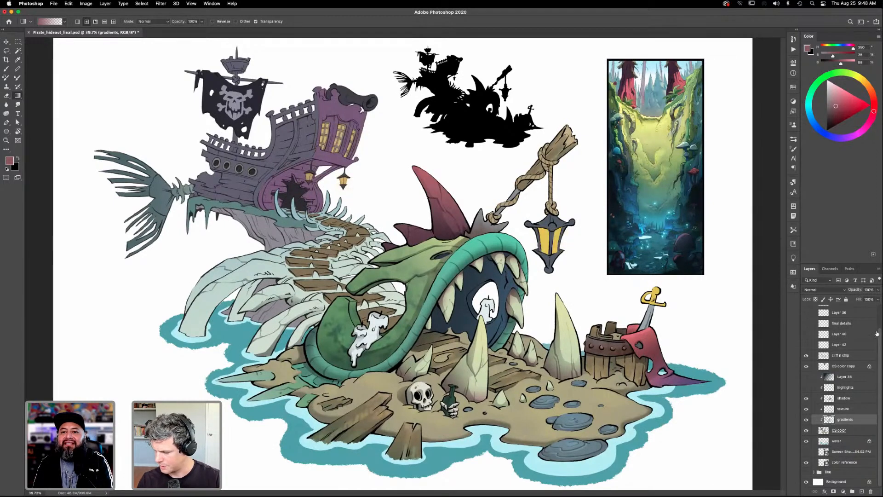
# - Show the final details layer and examine the grass along the creature's head up close
pyautogui.moveTo(880, 330); pyautogui.dragTo(881, 313)
pyautogui.click(806, 340)
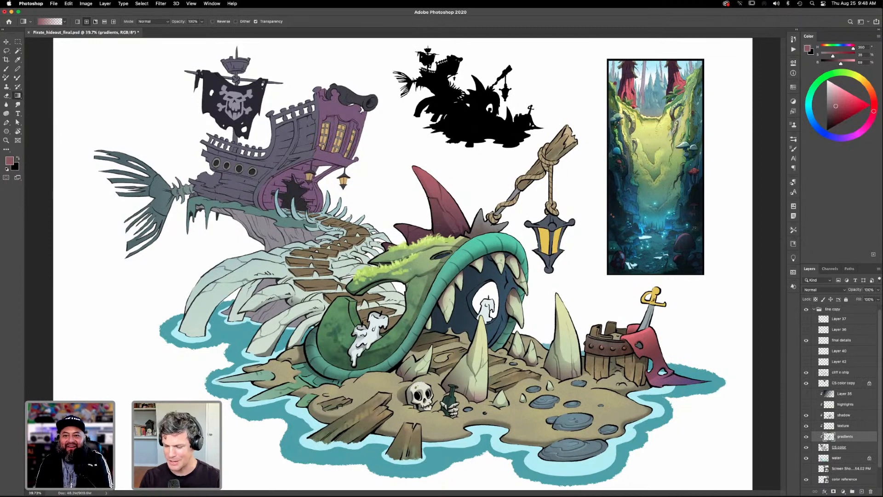
pyautogui.click(806, 340)
pyautogui.click(807, 340)
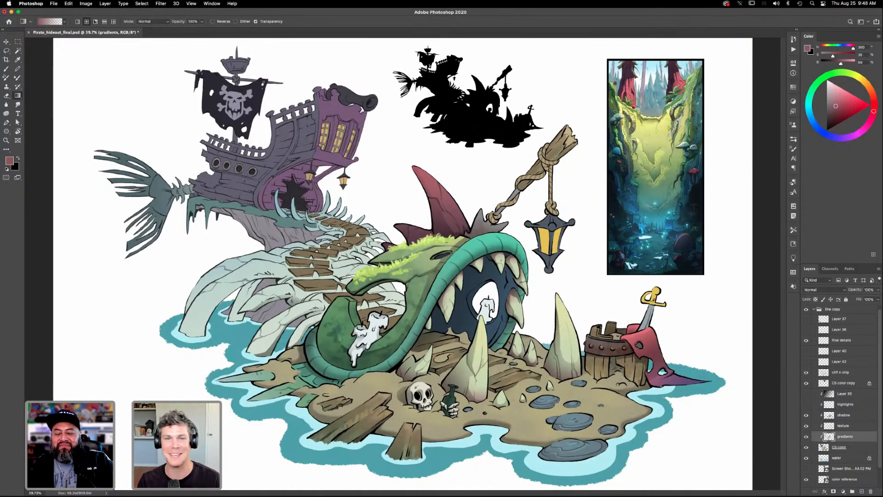
pyautogui.click(807, 340)
pyautogui.click(807, 340)
pyautogui.press('z')
pyautogui.moveTo(373, 218); pyautogui.dragTo(532, 327)
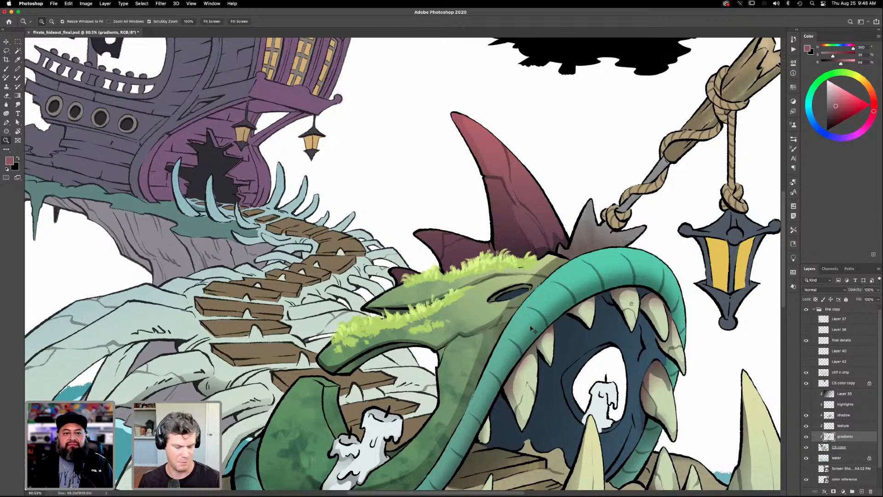
pyautogui.hotkey('ctrl', '0')
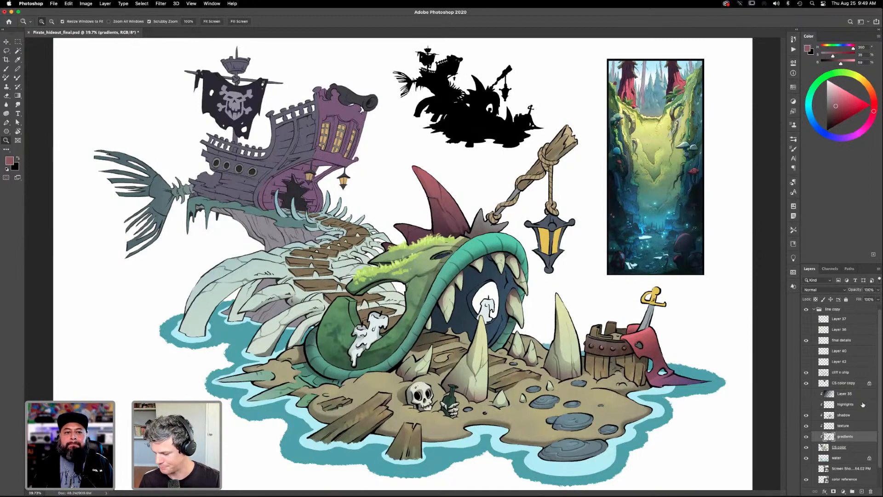
# - Show Layer 37 with the handwritten notes and color swatches, and examine the color reference painting up close
pyautogui.click(806, 340)
pyautogui.click(806, 319)
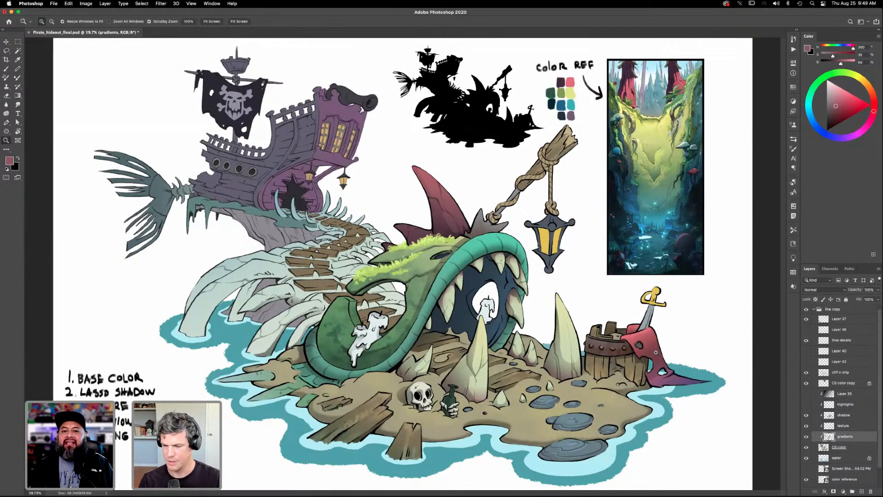
pyautogui.moveTo(671, 173); pyautogui.dragTo(731, 179)
pyautogui.moveTo(660, 242); pyautogui.dragTo(622, 332)
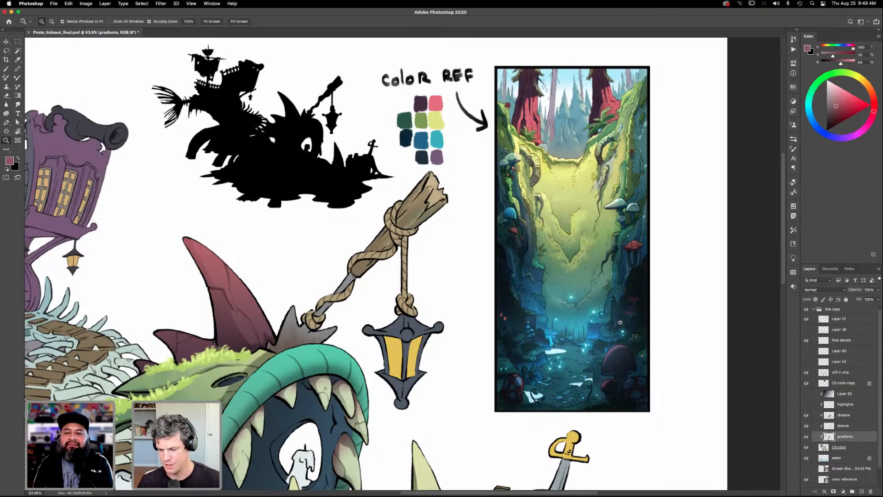
pyautogui.moveTo(603, 237); pyautogui.dragTo(585, 239)
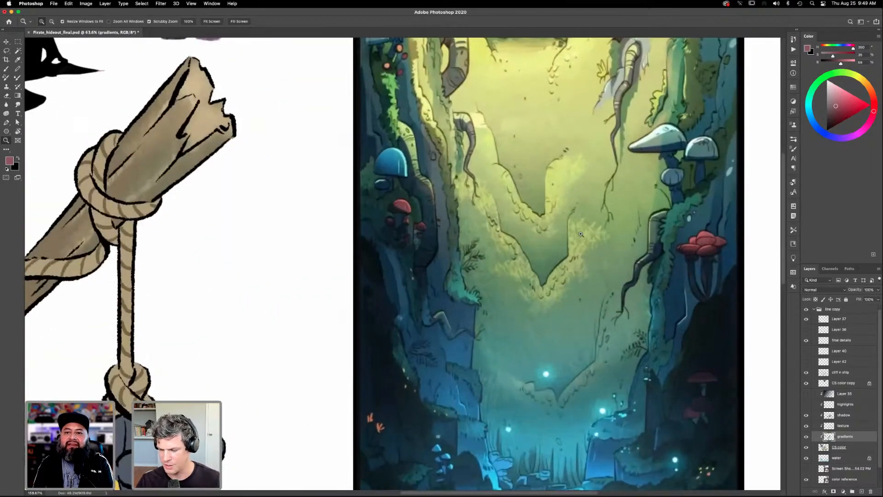
pyautogui.moveTo(587, 197); pyautogui.dragTo(563, 264)
pyautogui.moveTo(622, 380); pyautogui.dragTo(598, 300)
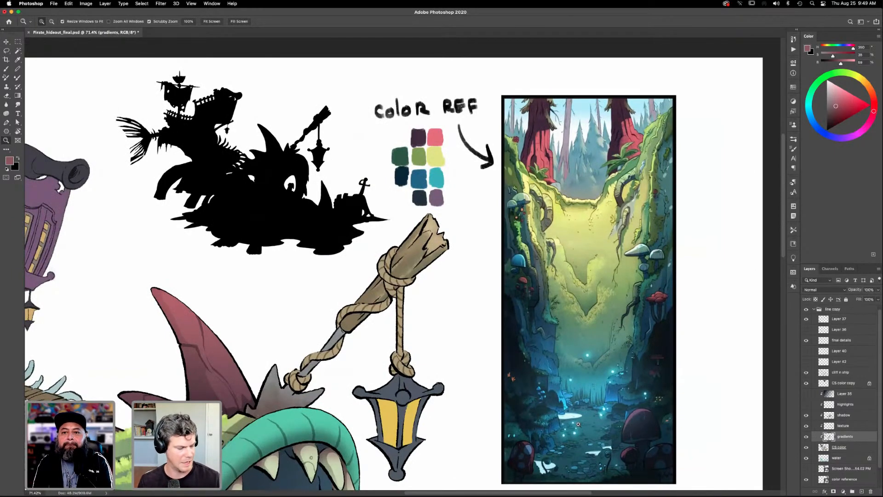
pyautogui.press('super+0')
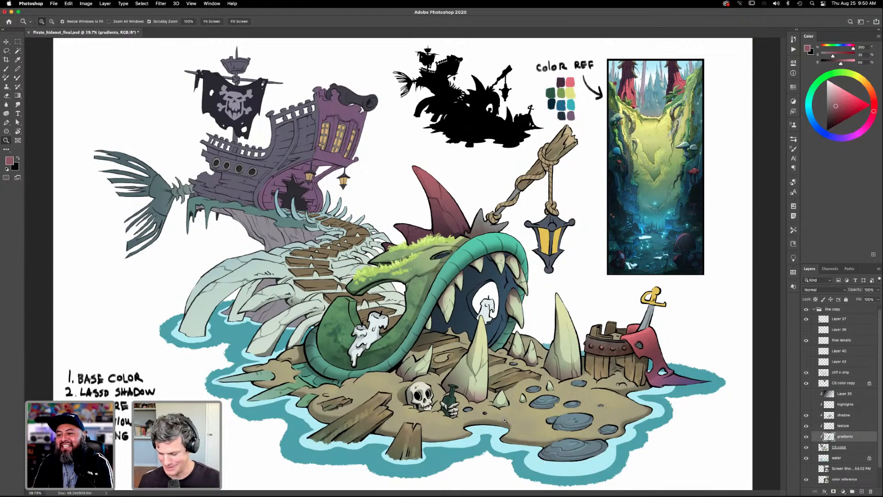
# - Show Layer 42 with the skull's eye patch, compare it on and off, and make it the active layer
pyautogui.moveTo(512, 413)
pyautogui.mouseDown()
pyautogui.moveTo(533, 394)
pyautogui.moveTo(506, 395)
pyautogui.moveTo(515, 396)
pyautogui.mouseUp()
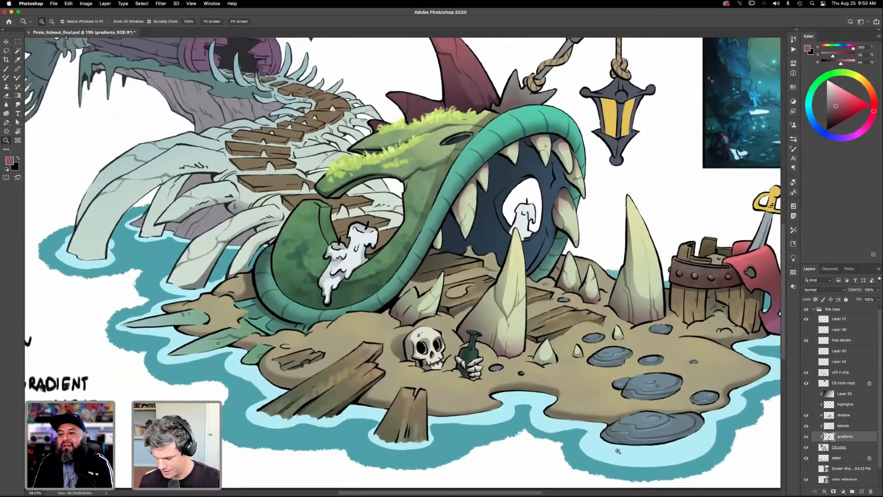
pyautogui.scroll(1, 879, 390)
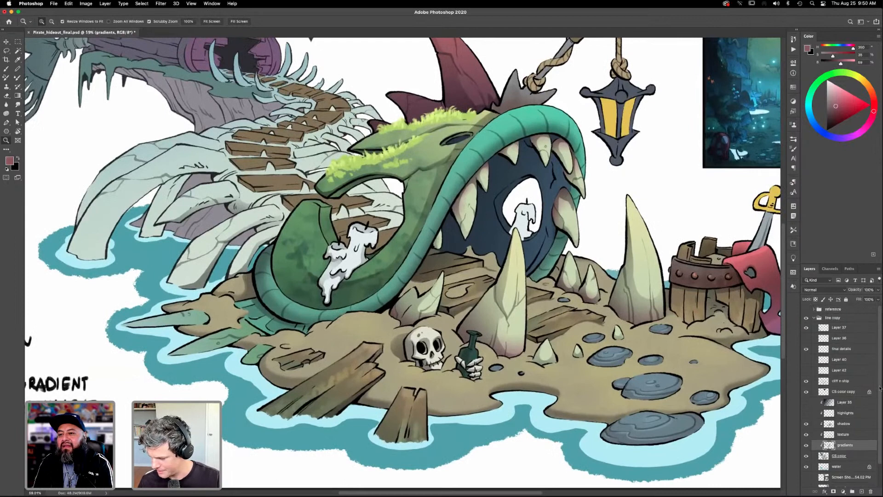
pyautogui.scroll(-2, 880, 380)
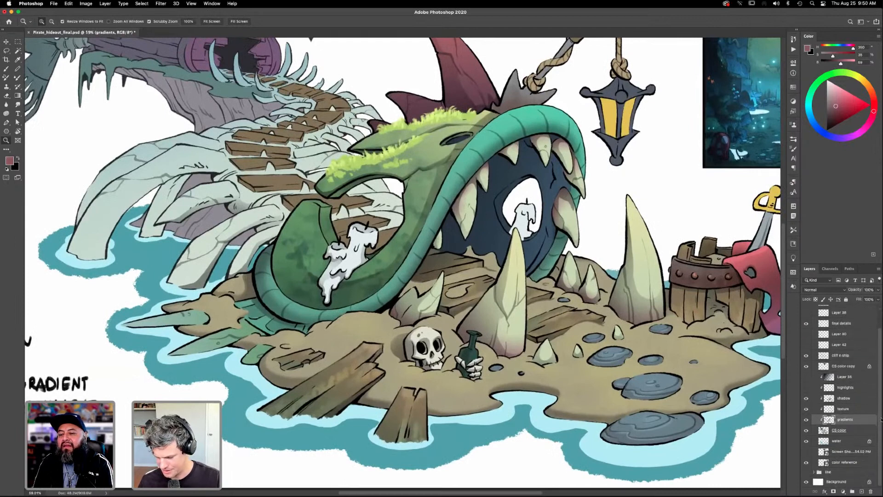
pyautogui.scroll(1, 879, 330)
pyautogui.scroll(2, 880, 330)
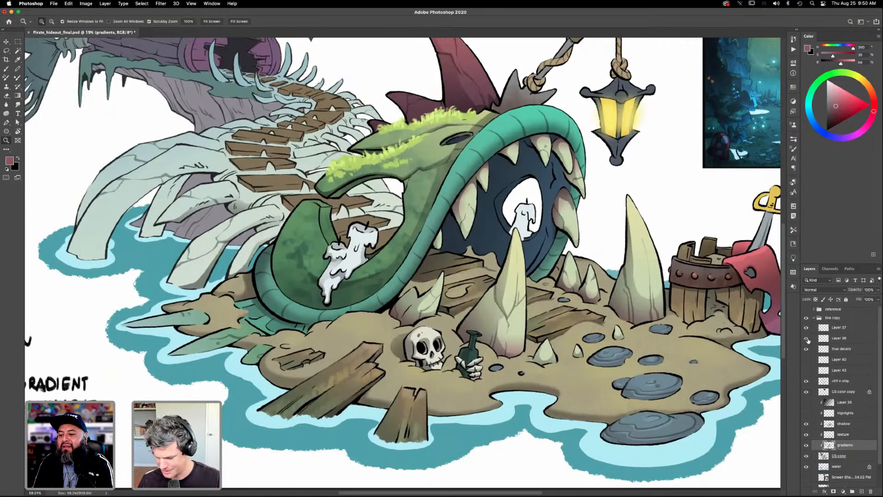
pyautogui.click(806, 370)
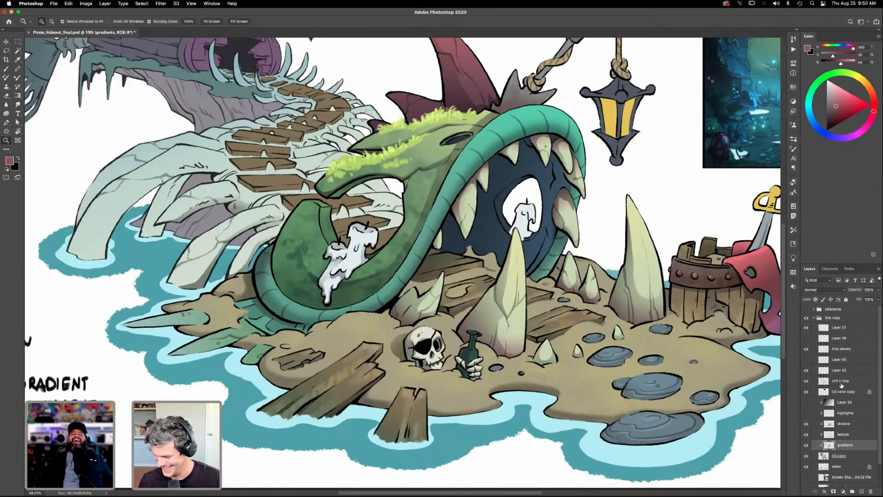
pyautogui.click(806, 370)
pyautogui.click(806, 370)
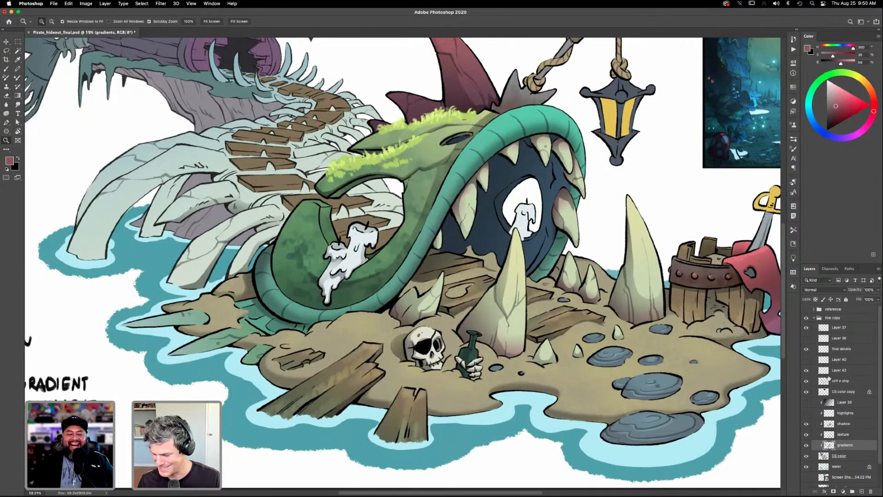
pyautogui.click(837, 371)
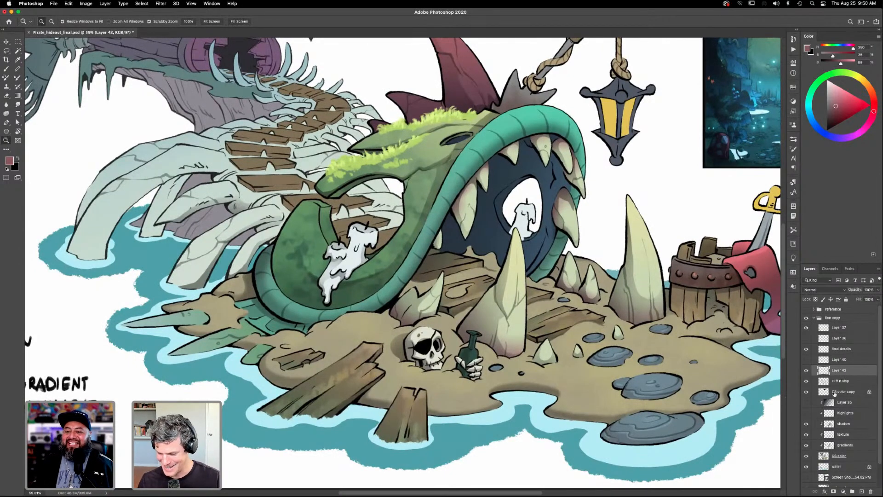
# - Merge Layer 42 into the cliff n ship layer, then compare that layer on and off around the skull
pyautogui.press('super+e')
pyautogui.click(806, 370)
pyautogui.click(806, 370)
pyautogui.moveTo(428, 356); pyautogui.dragTo(447, 355)
pyautogui.keyDown('alt'); pyautogui.click(448, 355); pyautogui.keyUp('alt')
# - Choose a different brush preset for the Brush tool and reduce its size slightly
pyautogui.press('b')
pyautogui.press('F5')
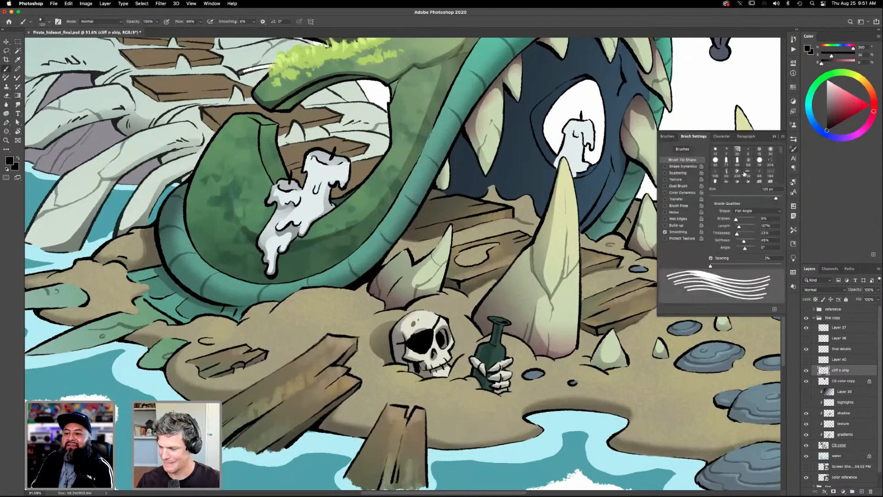
pyautogui.click(668, 137)
pyautogui.click(746, 186)
pyautogui.press('F5')
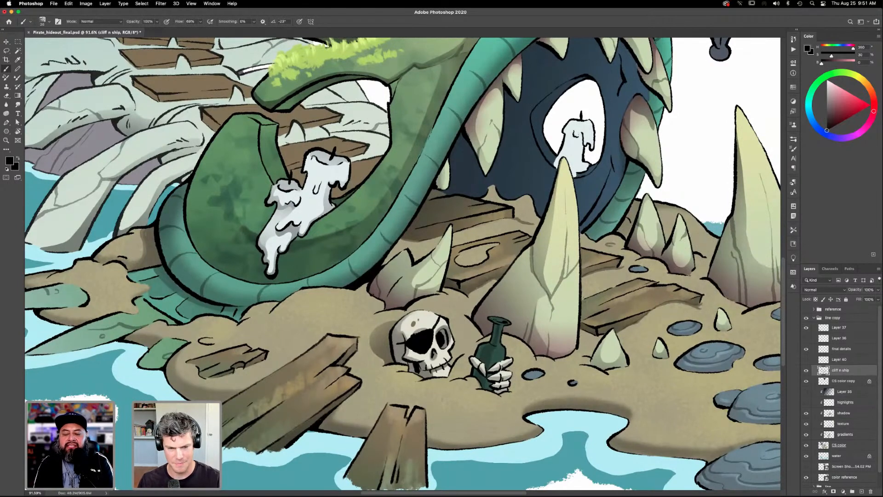
pyautogui.press('[')
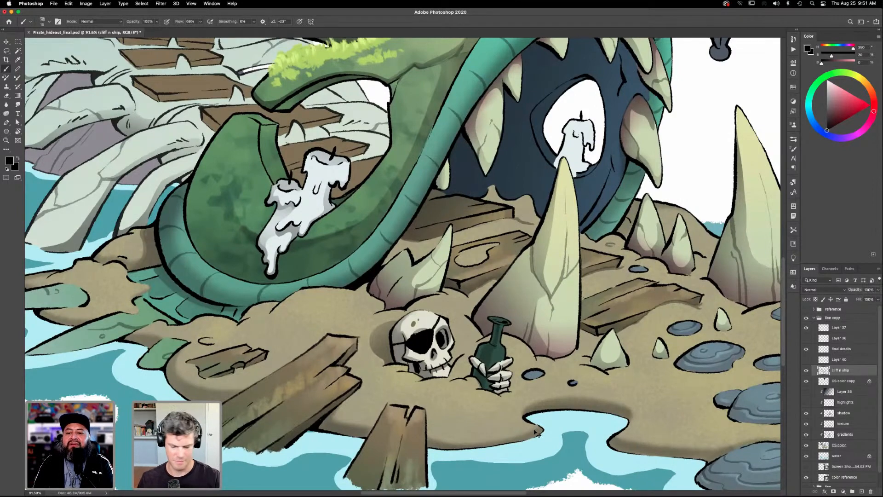
# - Compare the whole illustration with Layer 40 on and off, leave it shown, and examine the island up close
pyautogui.press('super+0')
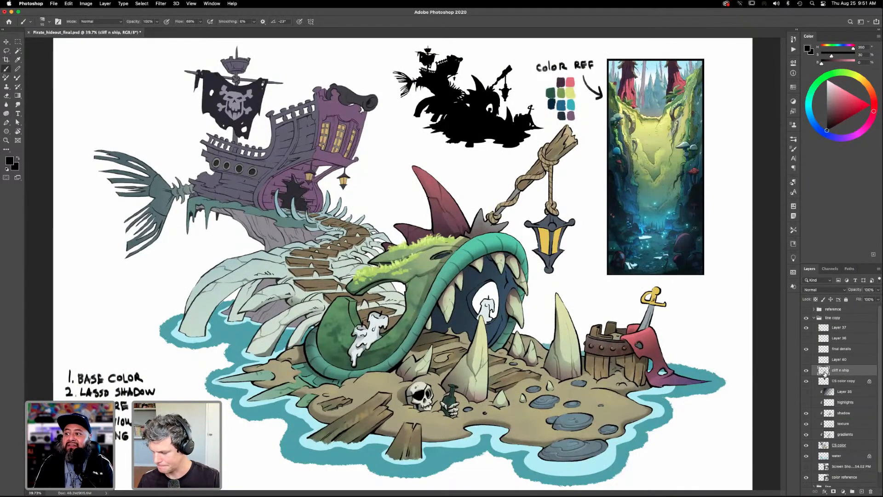
pyautogui.click(806, 360)
pyautogui.click(806, 360)
pyautogui.click(806, 360)
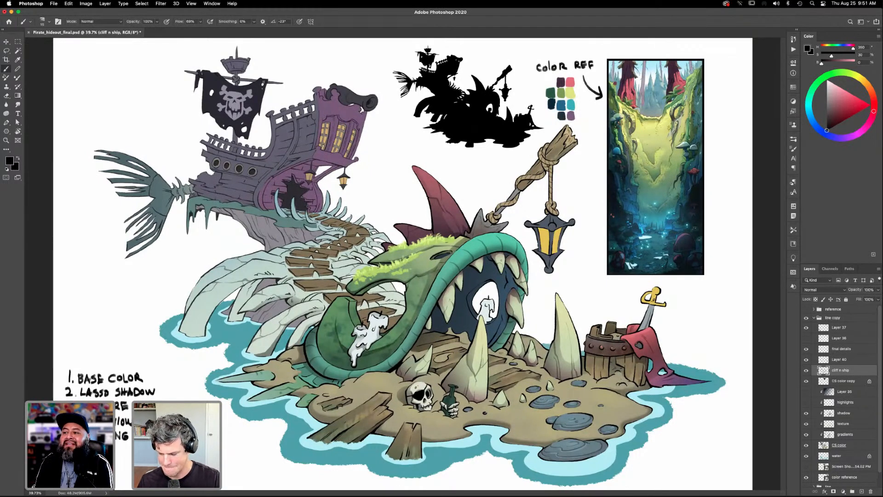
pyautogui.press('z')
pyautogui.moveTo(483, 346); pyautogui.dragTo(534, 398)
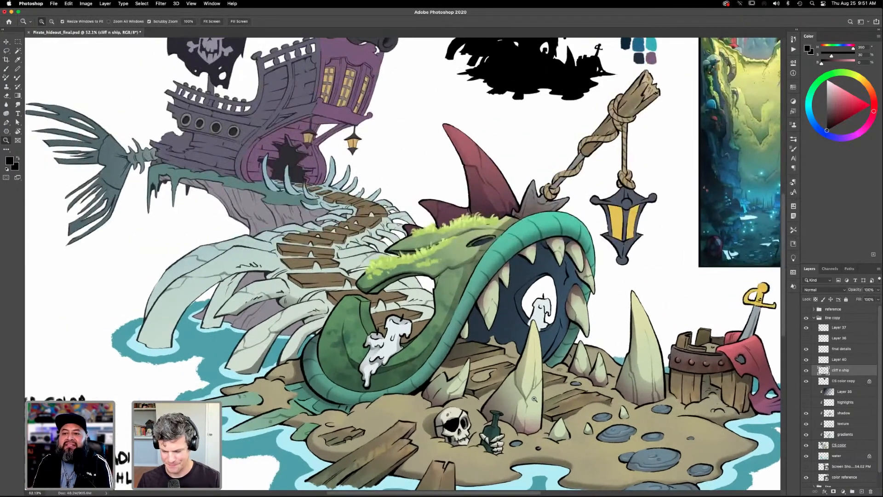
pyautogui.moveTo(585, 434); pyautogui.dragTo(585, 335)
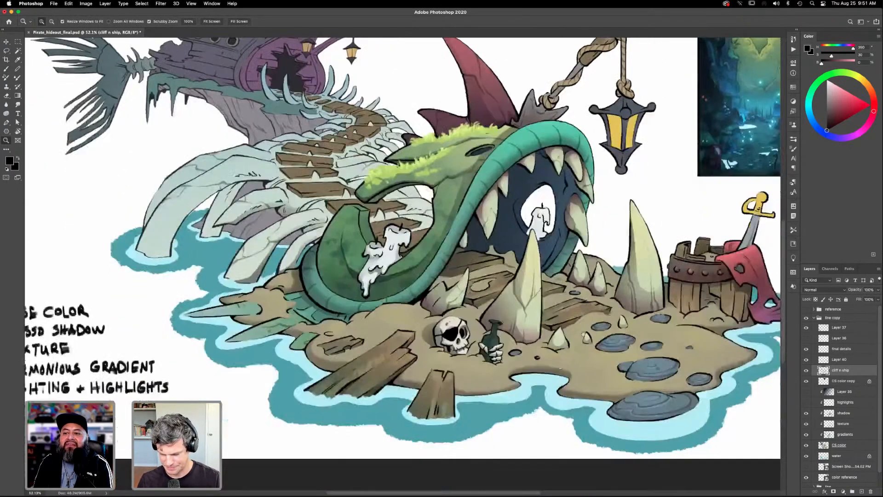
# - Make the shadow layer active and examine the stones, creature's head and lantern post for areas that need shading
pyautogui.click(844, 413)
pyautogui.moveTo(653, 359); pyautogui.dragTo(595, 396)
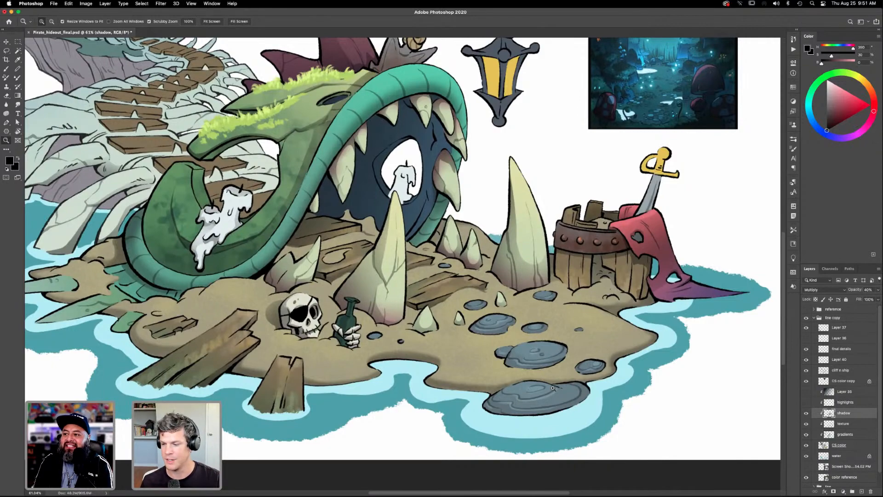
pyautogui.moveTo(454, 248); pyautogui.dragTo(551, 376)
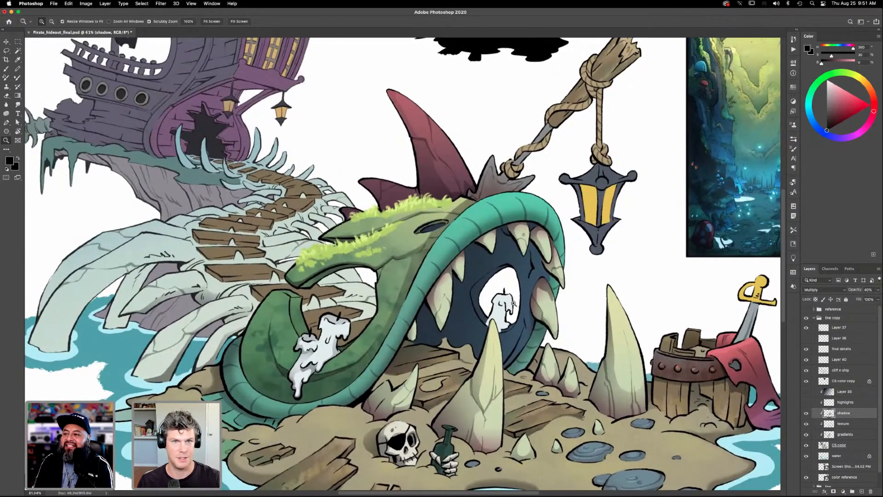
pyautogui.press('l')
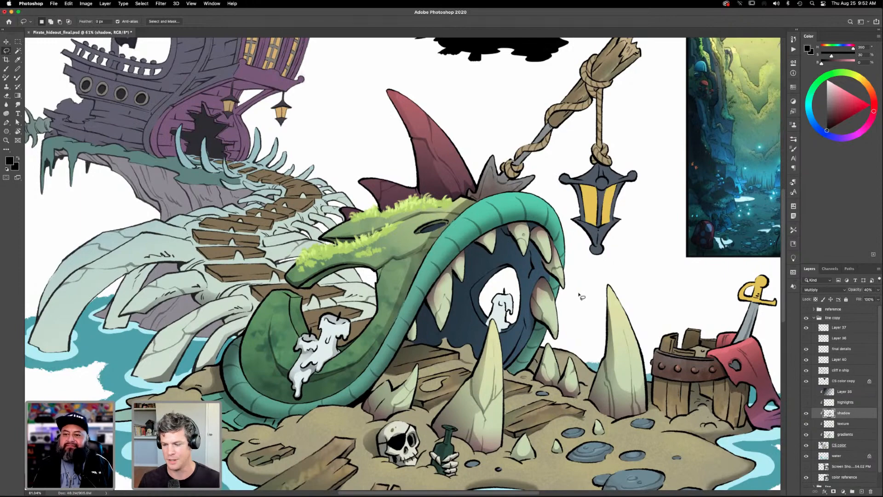
pyautogui.press('z')
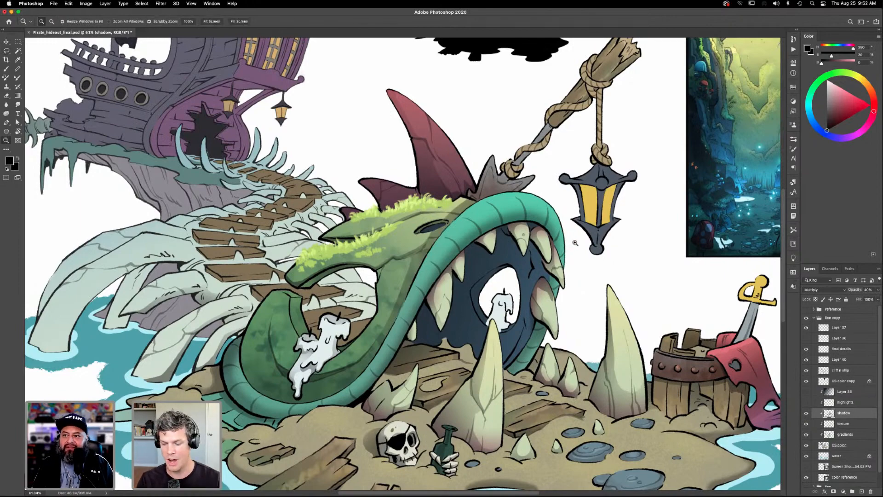
pyautogui.click(570, 249)
pyautogui.moveTo(558, 299); pyautogui.dragTo(521, 376)
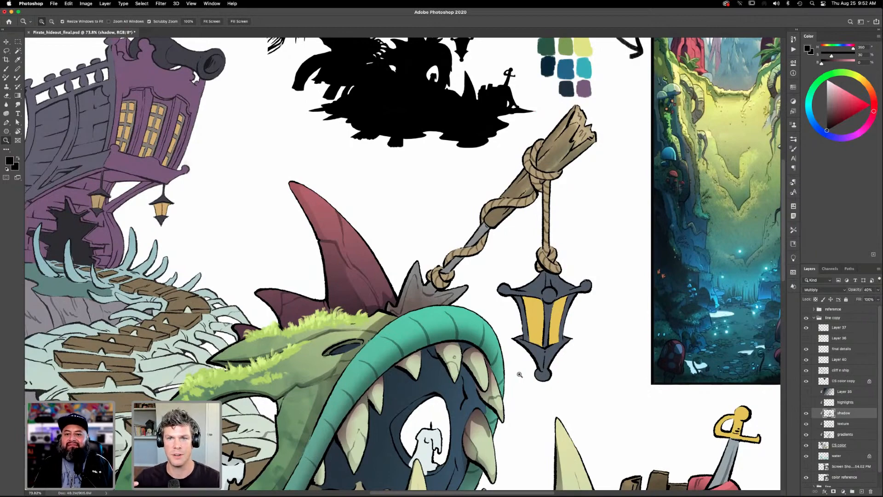
pyautogui.scroll(-2, 555, 338)
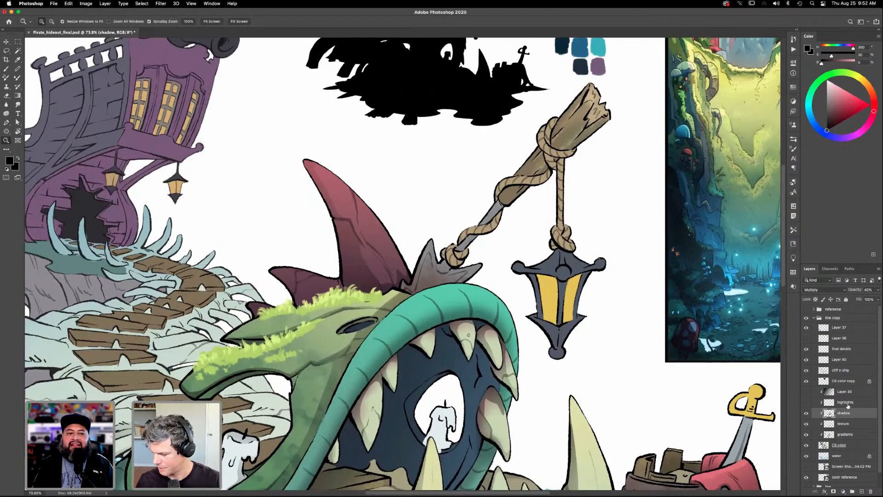
pyautogui.scroll(3, 598, 226)
pyautogui.scroll(2, 551, 301)
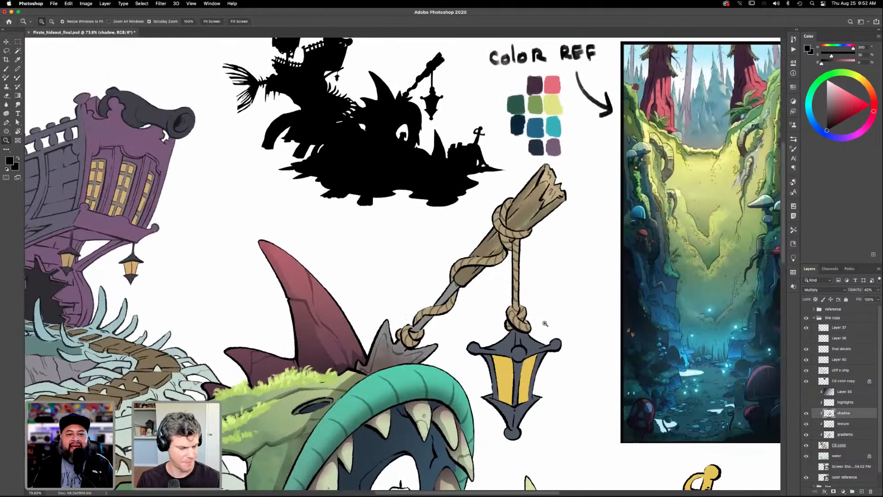
pyautogui.press('l')
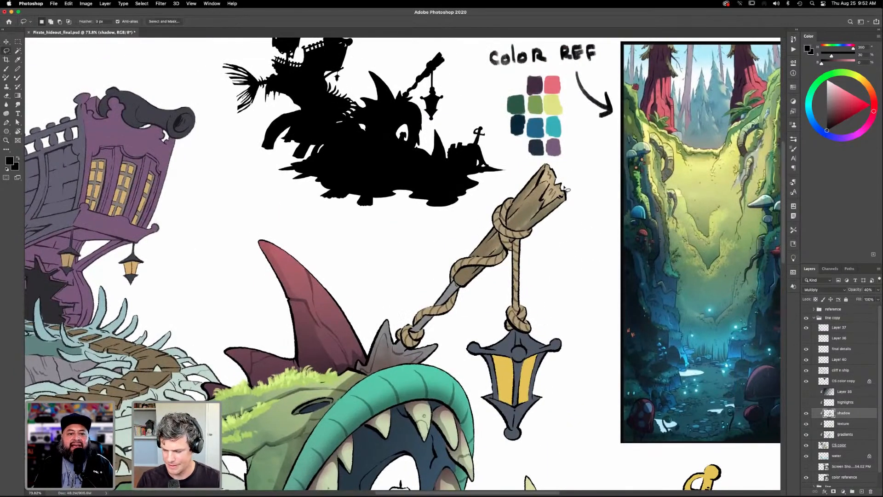
pyautogui.scroll(-5, 524, 327)
pyautogui.hscroll(-4, 524, 326)
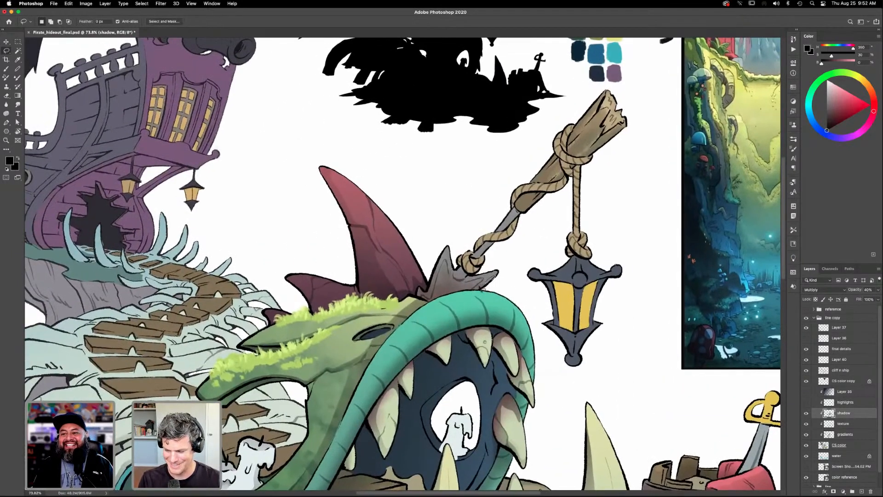
# - Lasso a shadow area on the grey spiked base of the lantern post, shade it with a black gradient, and deselect
pyautogui.moveTo(468, 290)
pyautogui.mouseDown()
pyautogui.moveTo(440, 296)
pyautogui.moveTo(443, 257)
pyautogui.moveTo(421, 300)
pyautogui.moveTo(483, 293)
pyautogui.moveTo(502, 267)
pyautogui.moveTo(512, 286)
pyautogui.moveTo(547, 281)
pyautogui.moveTo(494, 258)
pyautogui.mouseUp()
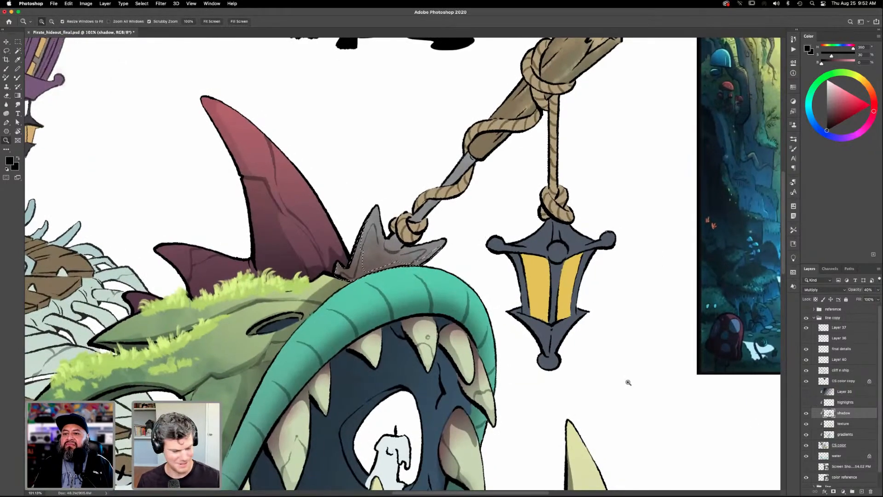
pyautogui.press('g')
pyautogui.moveTo(370, 271); pyautogui.dragTo(340, 307)
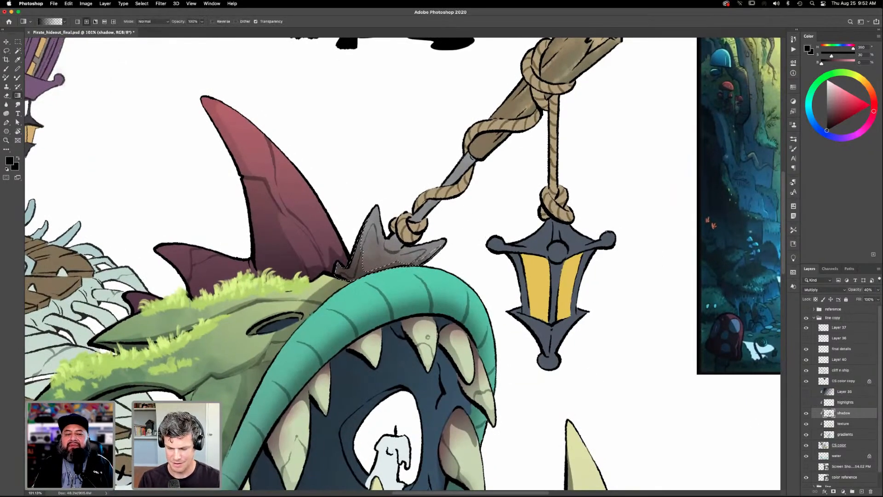
pyautogui.press('super+d')
pyautogui.moveTo(525, 349)
pyautogui.mouseDown()
pyautogui.moveTo(556, 355)
pyautogui.moveTo(556, 371)
pyautogui.moveTo(535, 359)
pyautogui.mouseUp()
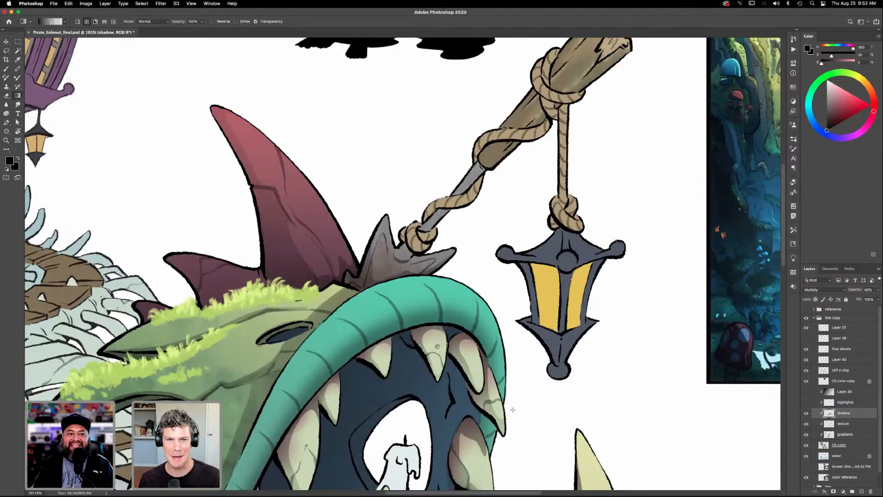
# - Lasso one side of the sword's blade above the barrel, shade it with a black gradient, and deselect
pyautogui.moveTo(589, 170); pyautogui.dragTo(562, 191)
pyautogui.scroll(-10, 562, 191)
pyautogui.hscroll(3, 562, 191)
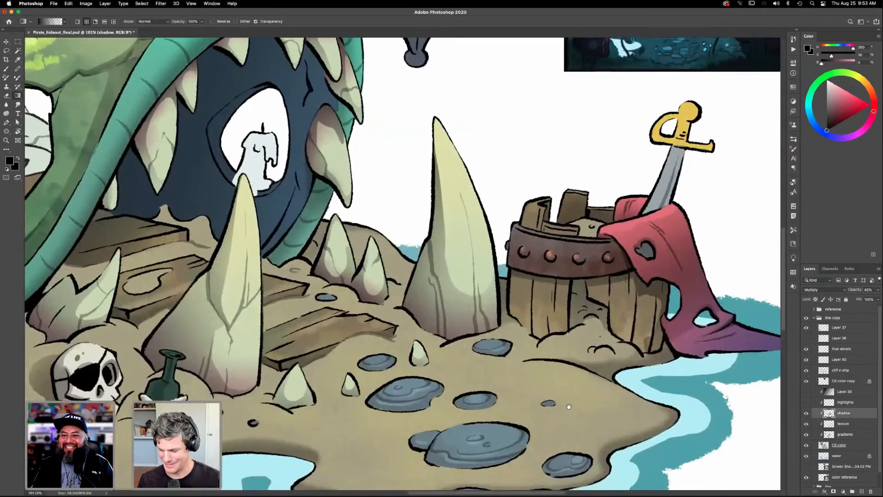
pyautogui.hscroll(5, 632, 388)
pyautogui.scroll(3, 548, 205)
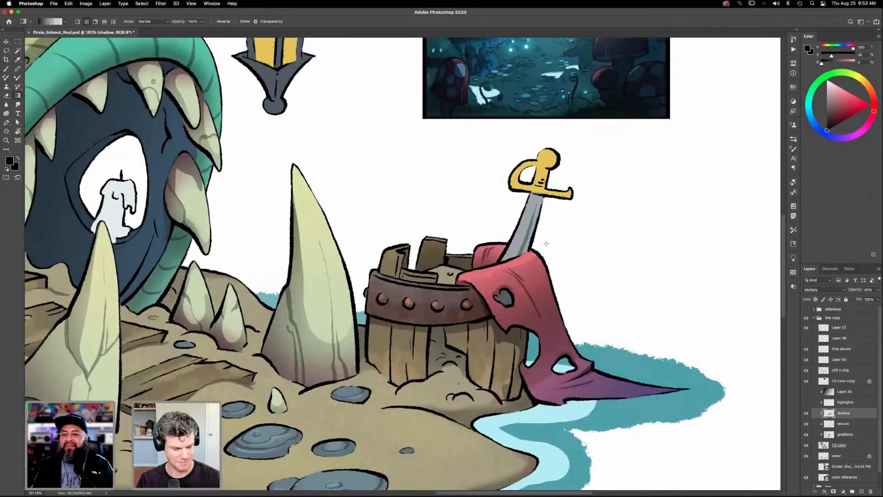
pyautogui.press('l')
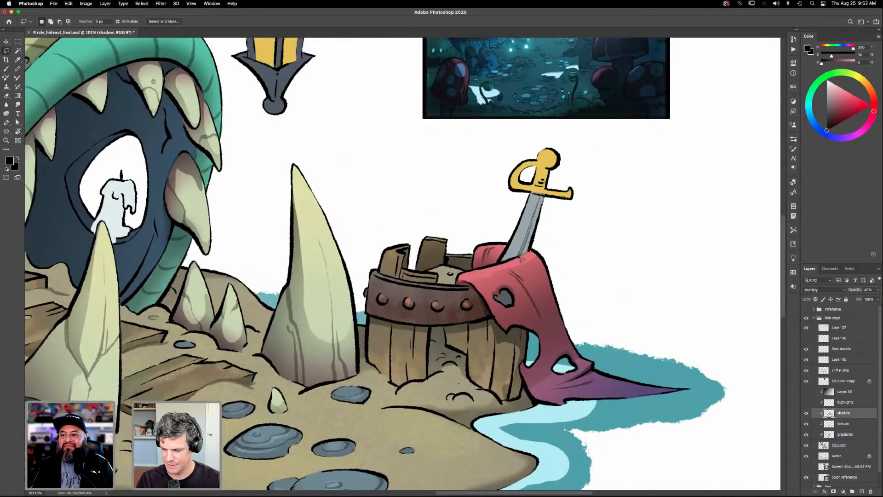
pyautogui.moveTo(530, 254)
pyautogui.mouseDown()
pyautogui.moveTo(543, 194)
pyautogui.moveTo(547, 233)
pyautogui.moveTo(524, 254)
pyautogui.mouseUp()
pyautogui.press('g')
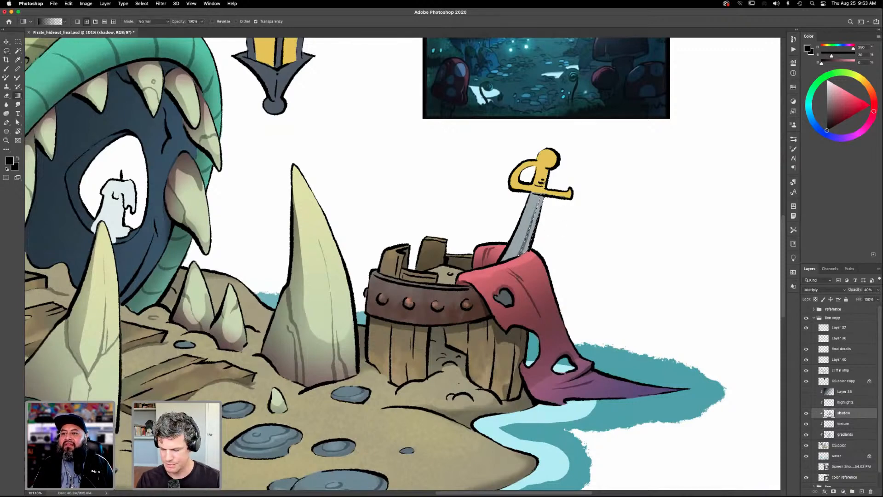
pyautogui.moveTo(510, 306); pyautogui.dragTo(530, 236)
pyautogui.press('super+d')
# - Compare the illustration with the texture layer hidden and shown, both close up and at full view
pyautogui.scroll(-5, 542, 346)
pyautogui.hscroll(-5, 541, 346)
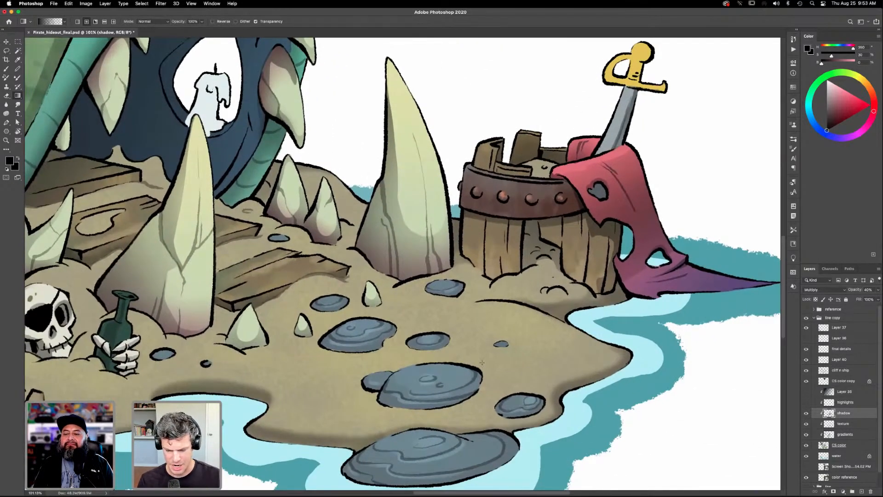
pyautogui.scroll(-1, 544, 360)
pyautogui.hscroll(-3, 544, 360)
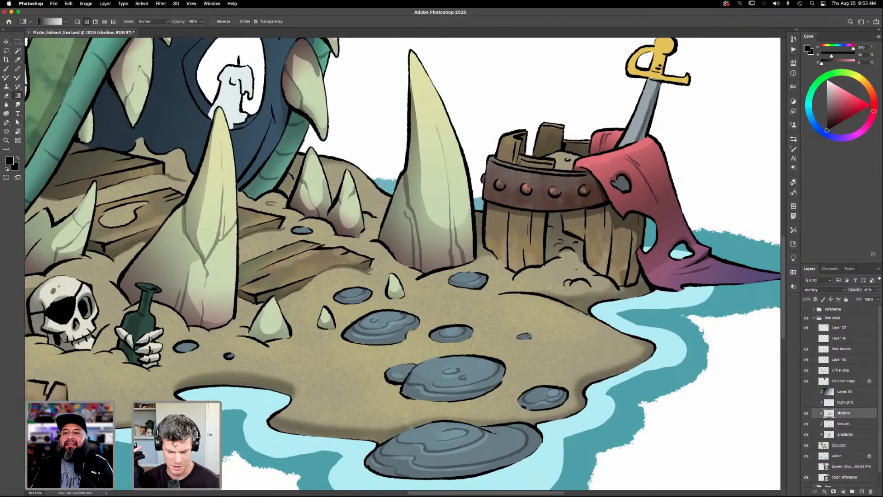
pyautogui.hscroll(-10, 540, 372)
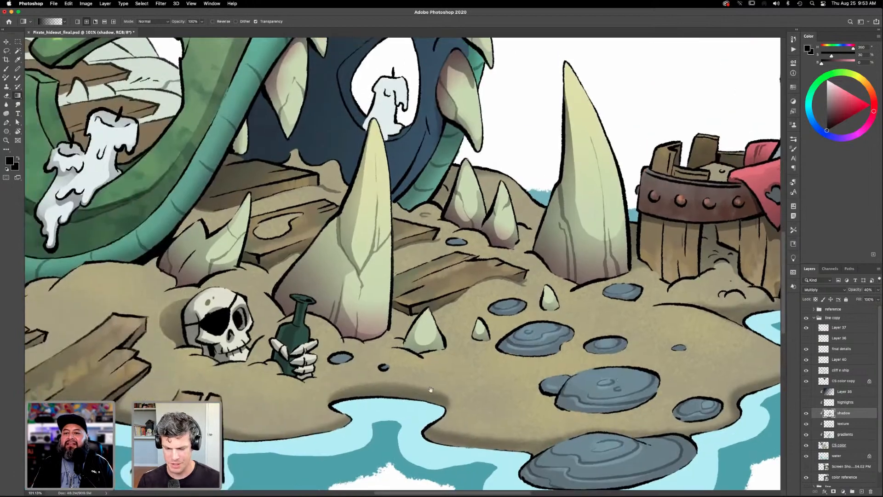
pyautogui.hscroll(-6, 586, 387)
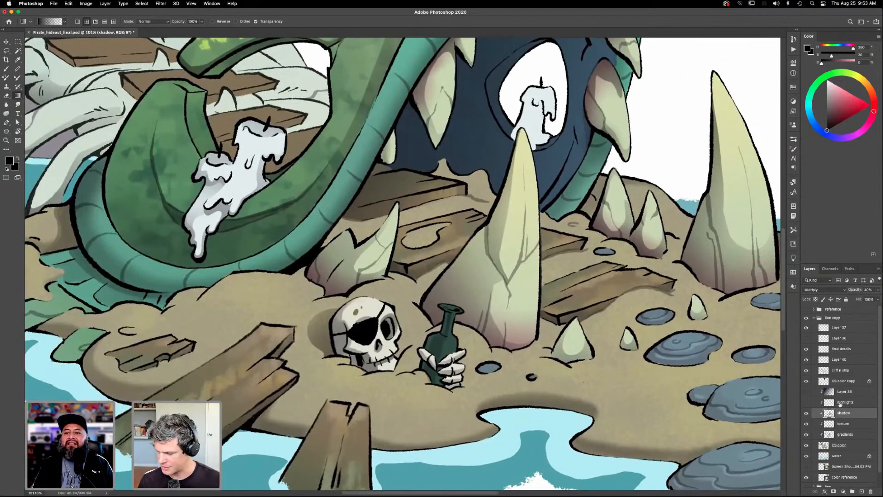
pyautogui.click(804, 424)
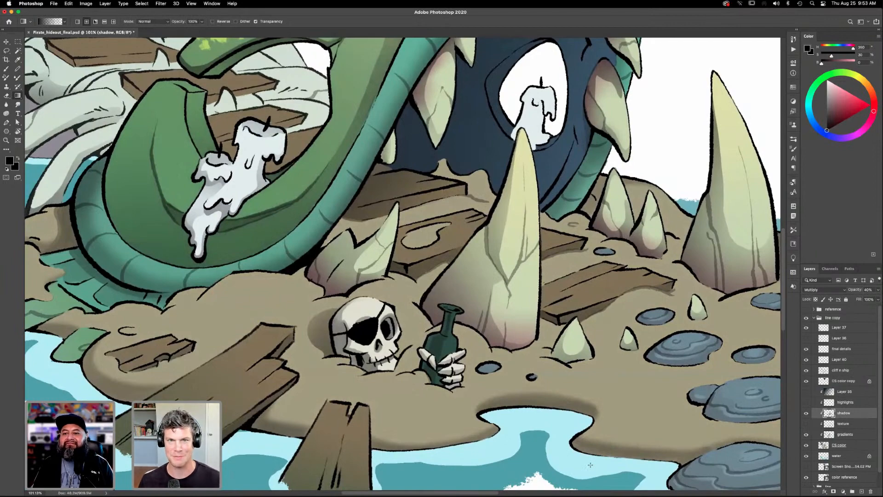
pyautogui.press('super+0')
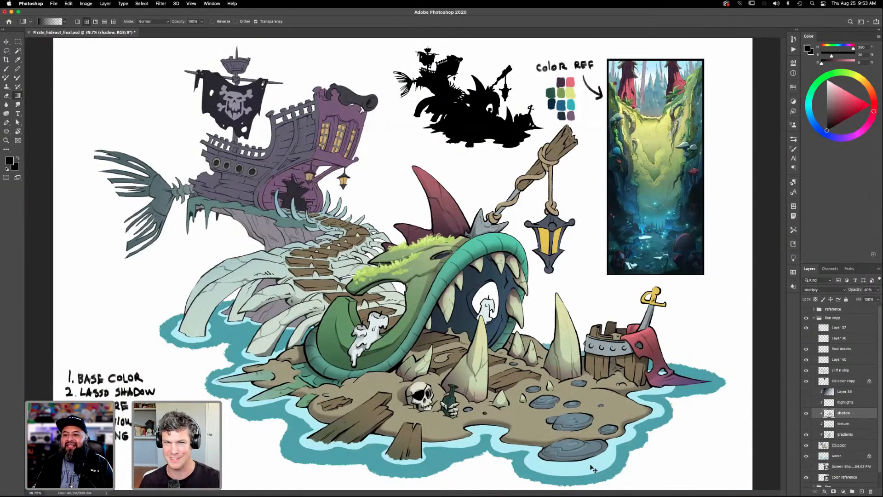
pyautogui.click(806, 423)
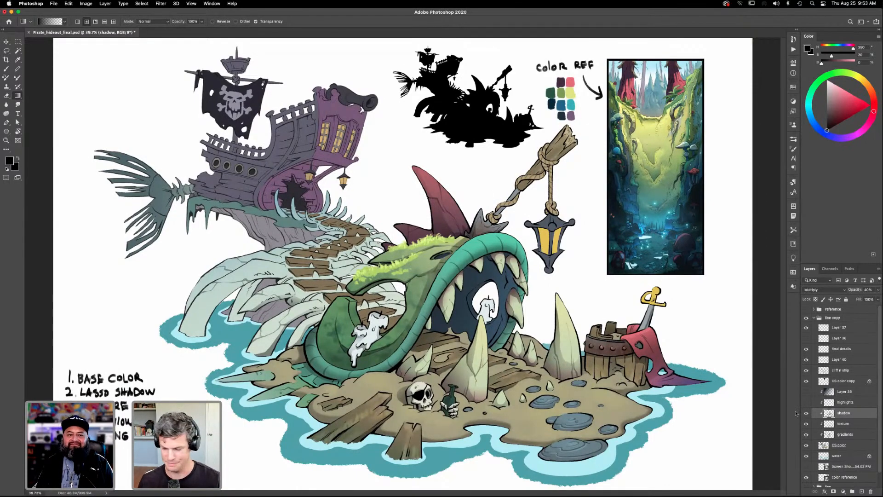
# - Select the blue-grey stepping stones on the sand and in the water with the Magic Wand on the CS color layer
pyautogui.press('z')
pyautogui.moveTo(618, 407); pyautogui.dragTo(641, 340)
pyautogui.moveTo(583, 391); pyautogui.dragTo(616, 374)
pyautogui.moveTo(540, 437); pyautogui.dragTo(572, 412)
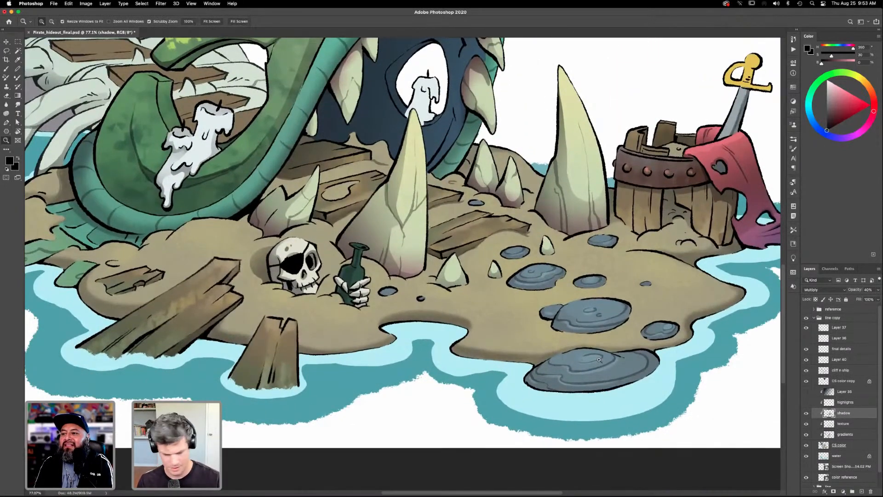
pyautogui.click(838, 446)
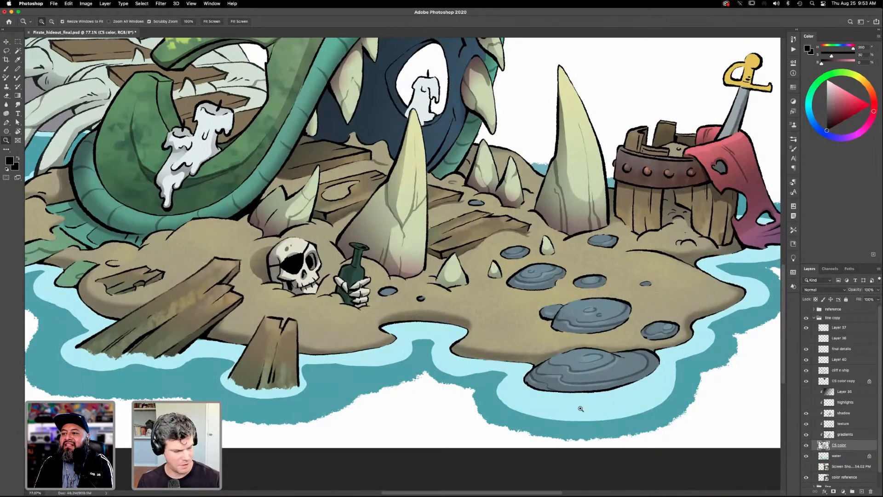
pyautogui.press('w')
pyautogui.click(594, 373)
pyautogui.keyDown('shift'); pyautogui.click(659, 331); pyautogui.keyUp('shift')
pyautogui.keyDown('shift'); pyautogui.click(591, 283); pyautogui.keyUp('shift')
pyautogui.keyDown('shift'); pyautogui.click(538, 279); pyautogui.keyUp('shift')
pyautogui.keyDown('shift'); pyautogui.click(515, 253); pyautogui.keyUp('shift')
pyautogui.keyDown('shift'); pyautogui.click(603, 241); pyautogui.keyUp('shift')
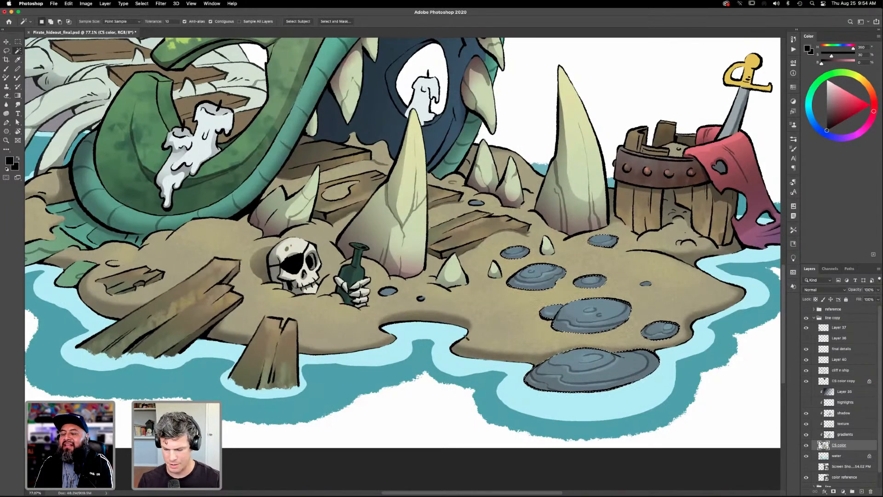
pyautogui.moveTo(433, 334); pyautogui.dragTo(474, 340)
pyautogui.moveTo(590, 381); pyautogui.dragTo(564, 401)
# - Choose another brush preset, enlarge the brush, and make the shadow layer active for shading the selected stones
pyautogui.click(794, 149)
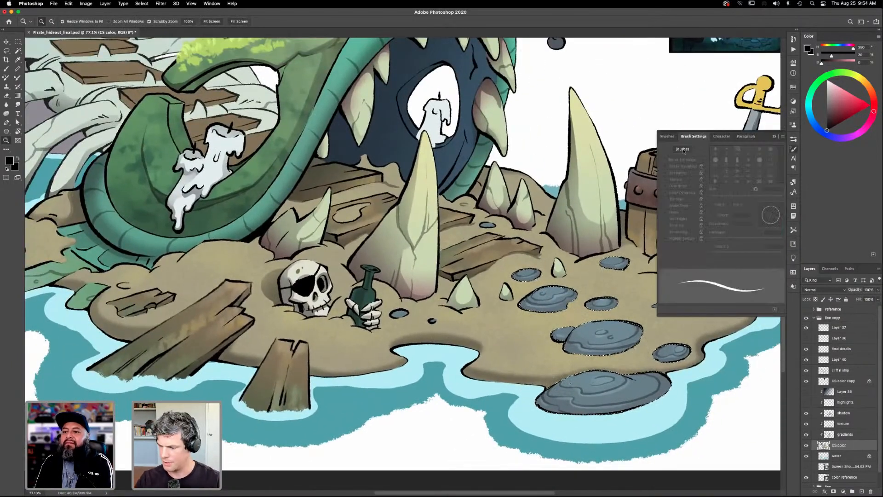
pyautogui.click(747, 199)
pyautogui.click(694, 136)
pyautogui.click(571, 368)
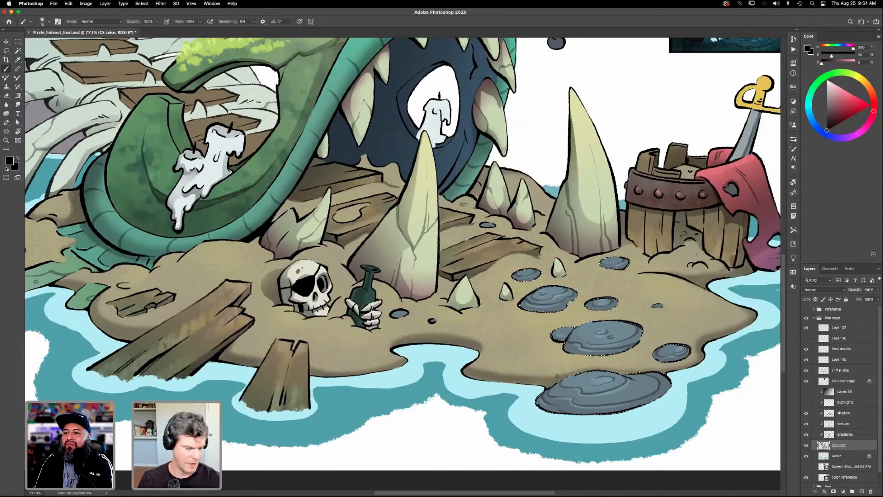
pyautogui.press(']')
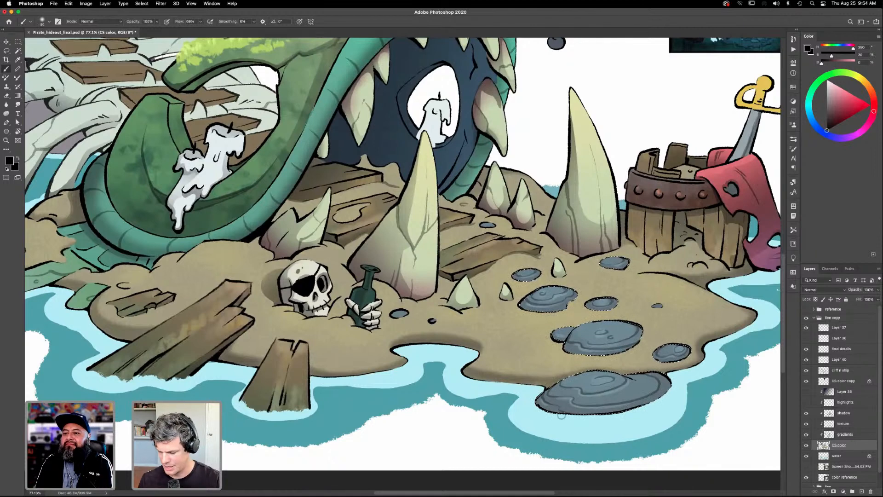
pyautogui.click(843, 413)
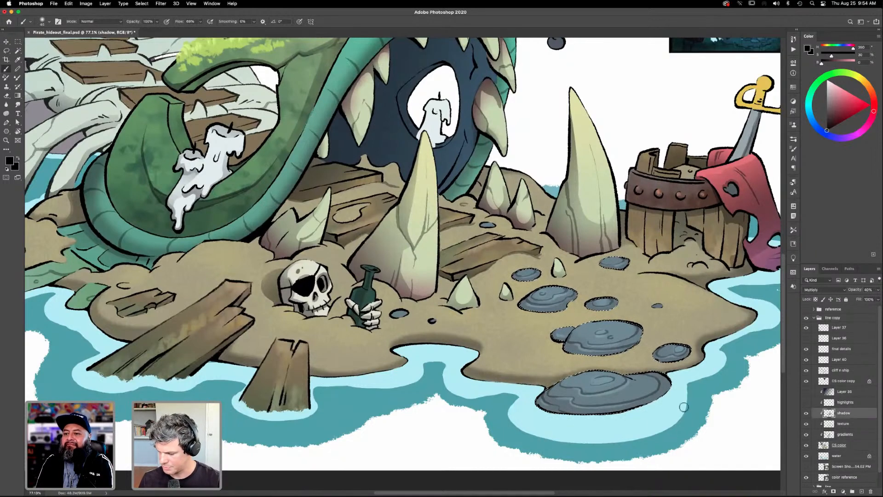
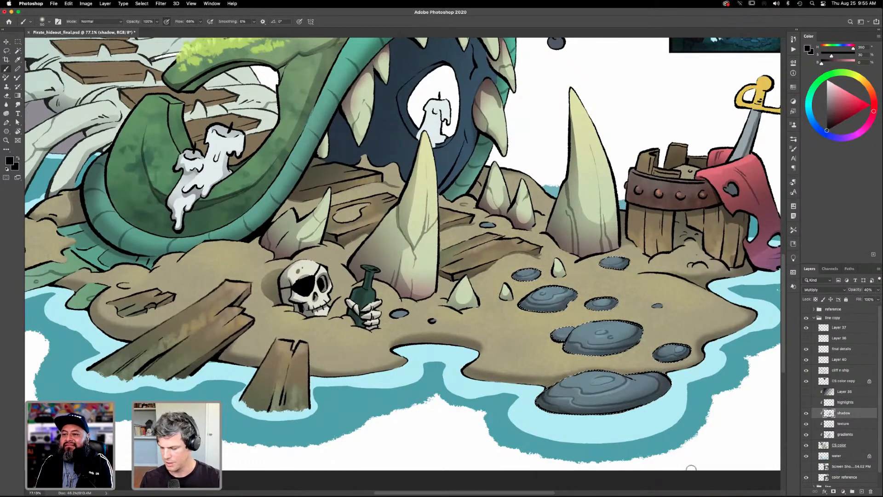
# - Deselect the stones and compare the whole illustration with the shadow layer hidden and shown
pyautogui.hotkey('ctrl', 'd')
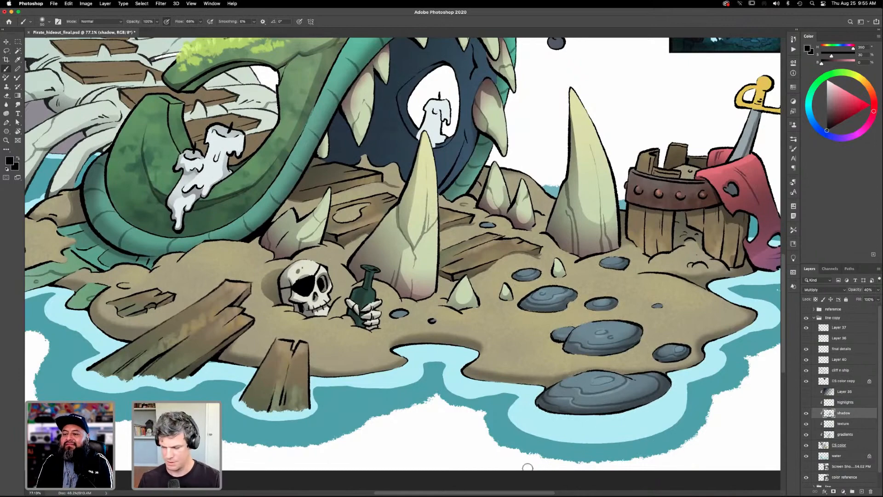
pyautogui.hotkey('ctrl', '0')
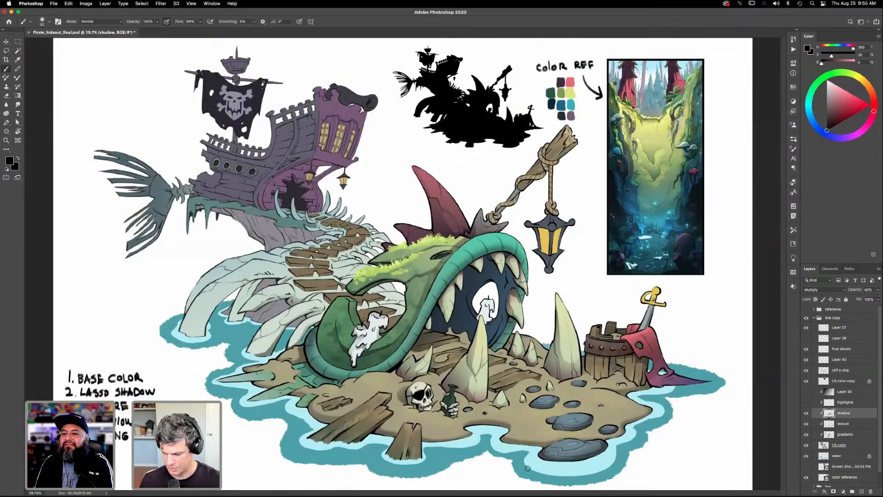
pyautogui.click(806, 413)
pyautogui.click(807, 413)
# - Select the wooden planks around the large tooth with the Magic Wand on the CS color layer, brush their shading on the shadow layer, and deselect
pyautogui.press('z')
pyautogui.moveTo(502, 408); pyautogui.dragTo(586, 391)
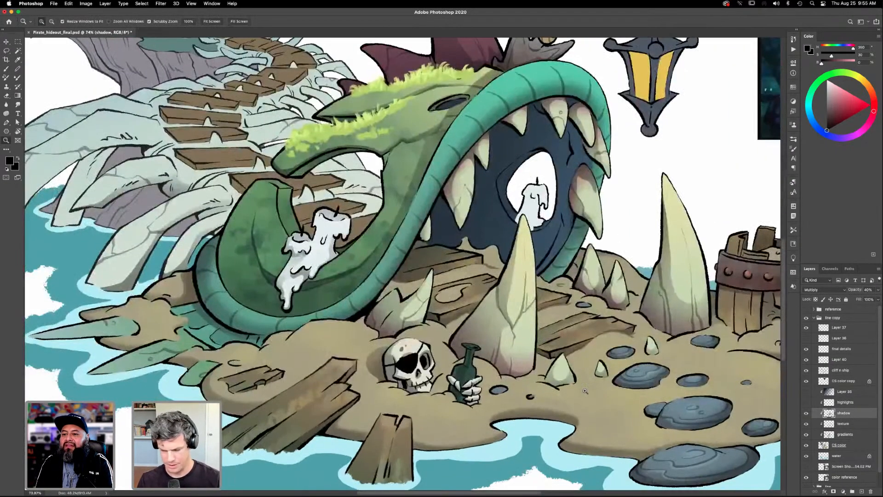
pyautogui.press('b')
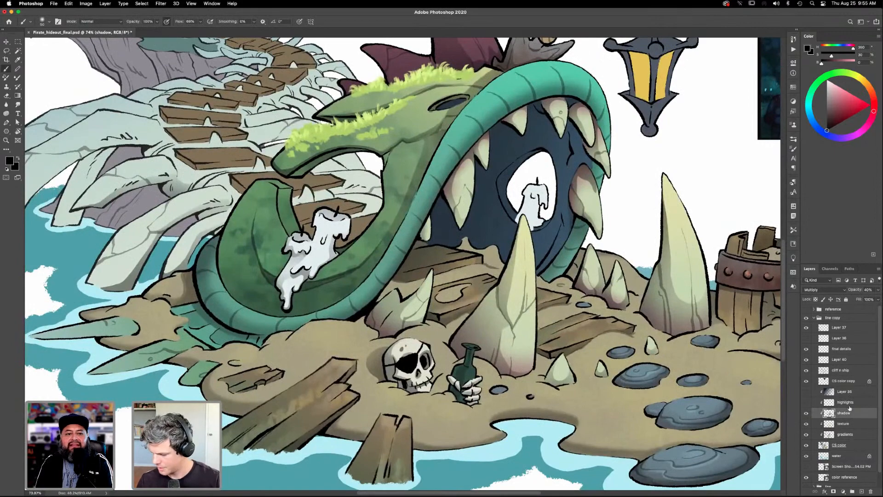
pyautogui.click(842, 445)
pyautogui.press('w')
pyautogui.keyDown('shift'); pyautogui.click(569, 337); pyautogui.keyUp('shift')
pyautogui.keyDown('shift'); pyautogui.click(465, 304); pyautogui.keyUp('shift')
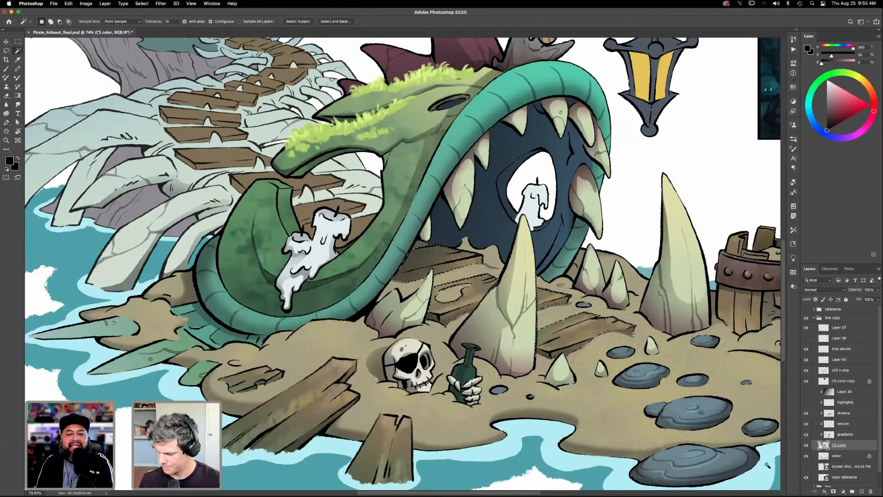
pyautogui.click(845, 413)
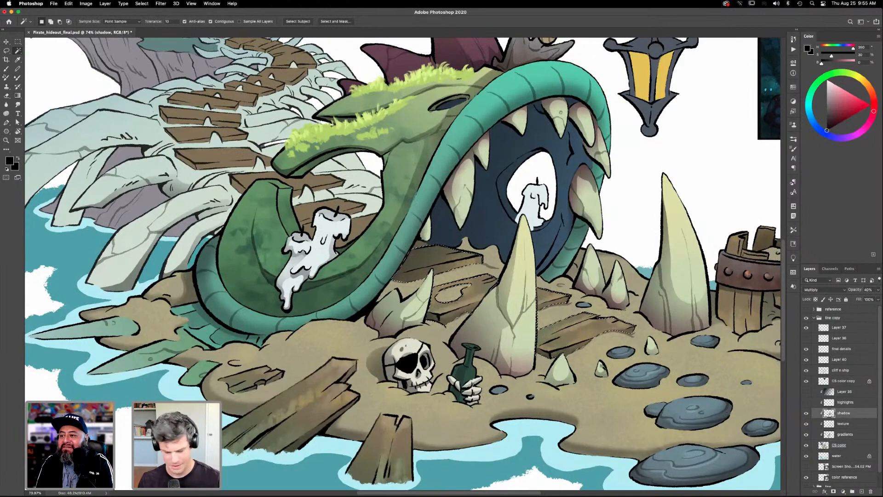
pyautogui.press('b')
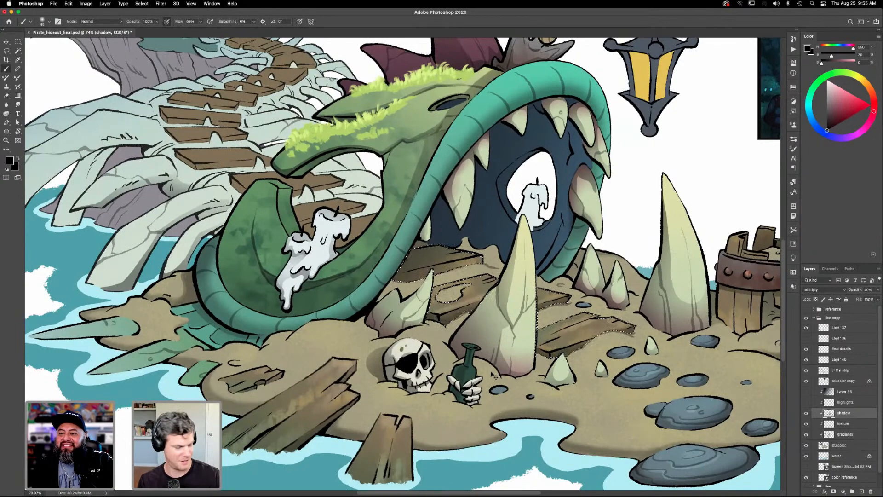
pyautogui.hotkey('ctrl', 'd')
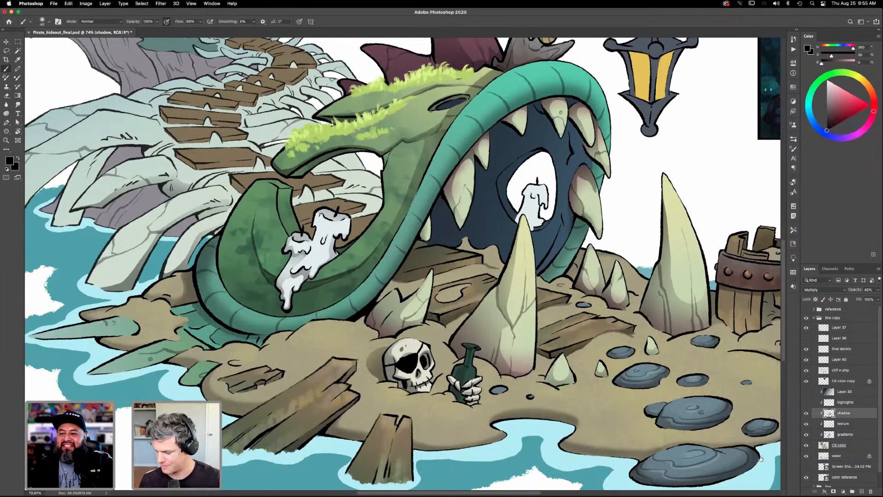
# - Select the main sand area with the Magic Wand on the CS color layer and brush shading onto its mounds on the shadow layer
pyautogui.click(840, 445)
pyautogui.press('w')
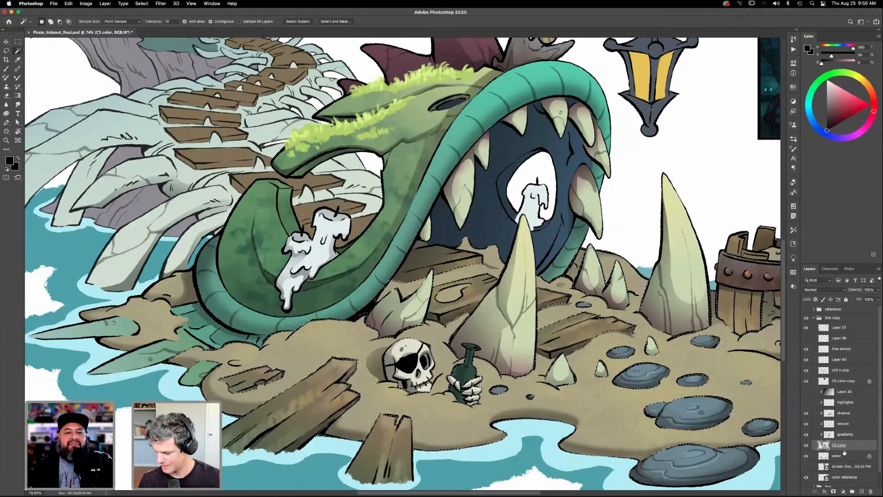
pyautogui.click(843, 413)
pyautogui.press('b')
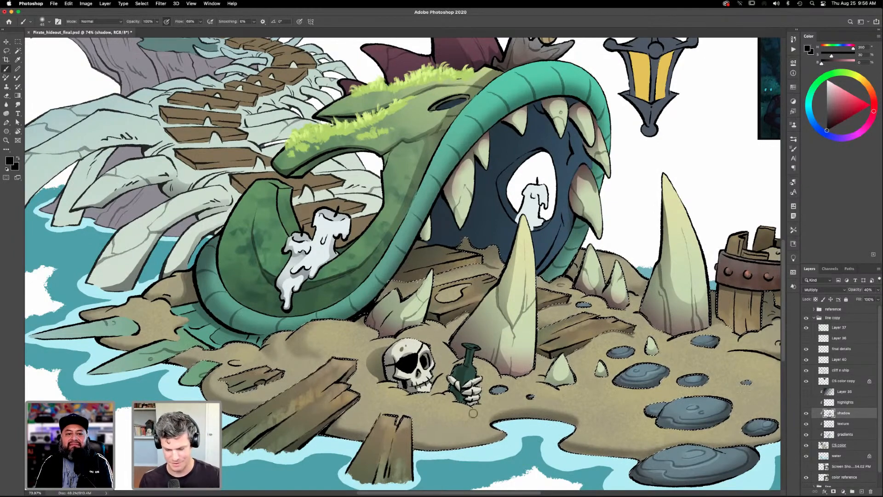
# - Brush soft shading along the selected sand's shoreline and the contours of its mounds
pyautogui.hscroll(-3, 435, 316)
pyautogui.scroll(-1, 434, 316)
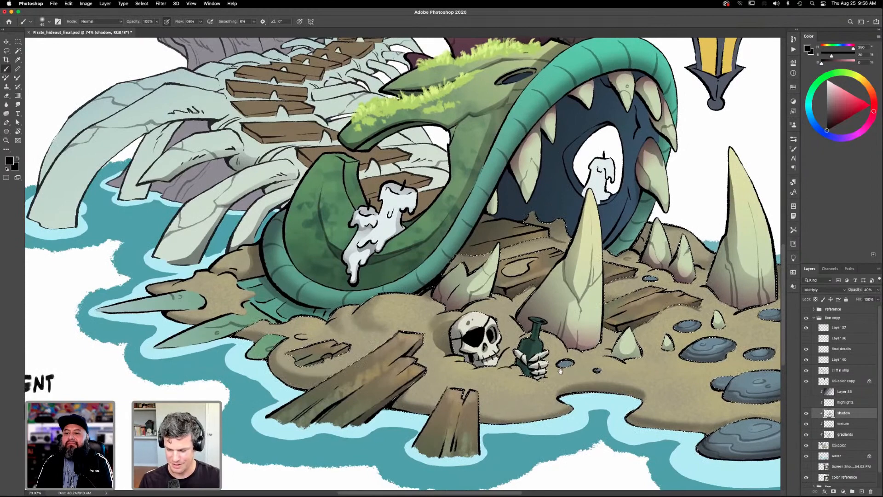
pyautogui.hscroll(-3, 546, 232)
pyautogui.scroll(-1, 546, 231)
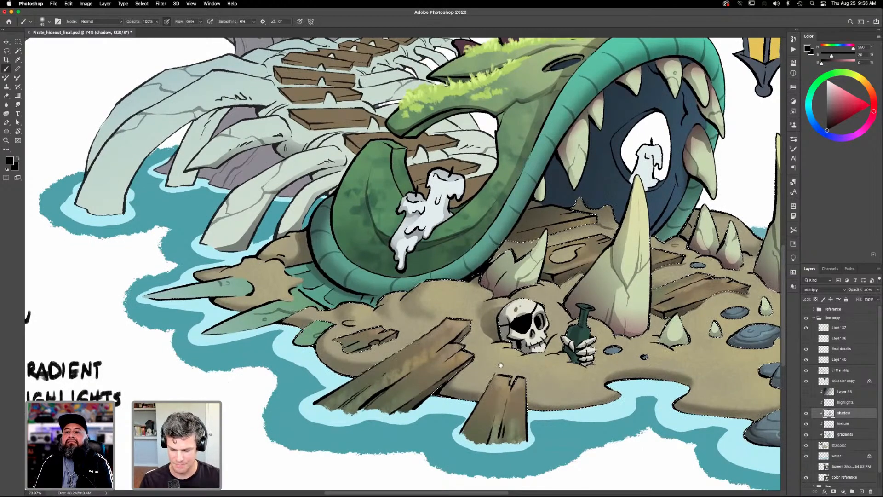
pyautogui.hscroll(-3, 501, 365)
pyautogui.scroll(1, 501, 365)
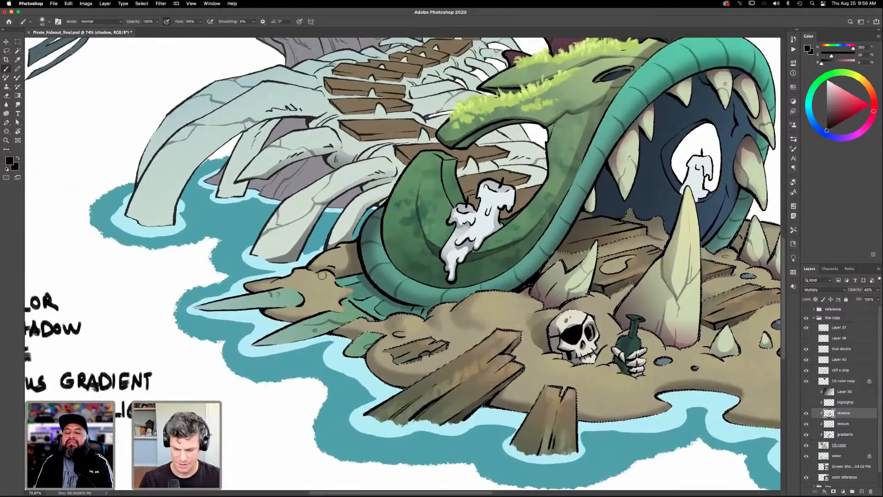
pyautogui.hscroll(5, 601, 418)
pyautogui.scroll(-2, 601, 419)
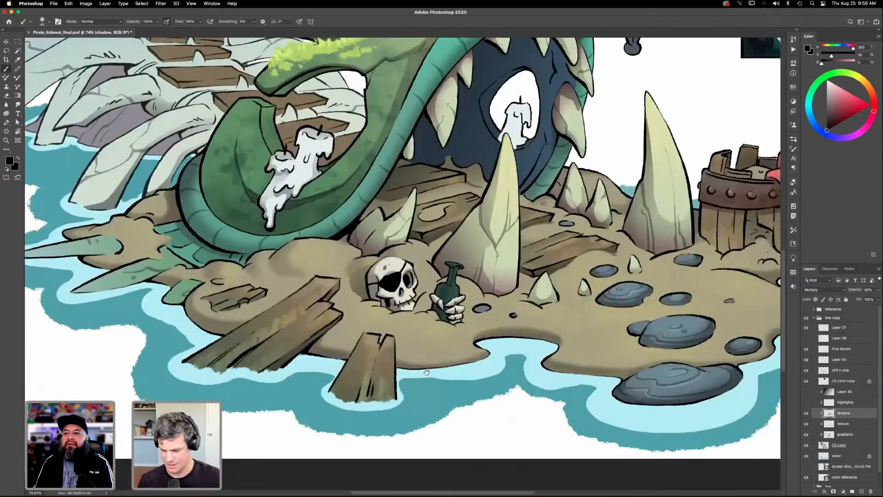
pyautogui.hscroll(3, 528, 371)
pyautogui.scroll(1, 527, 371)
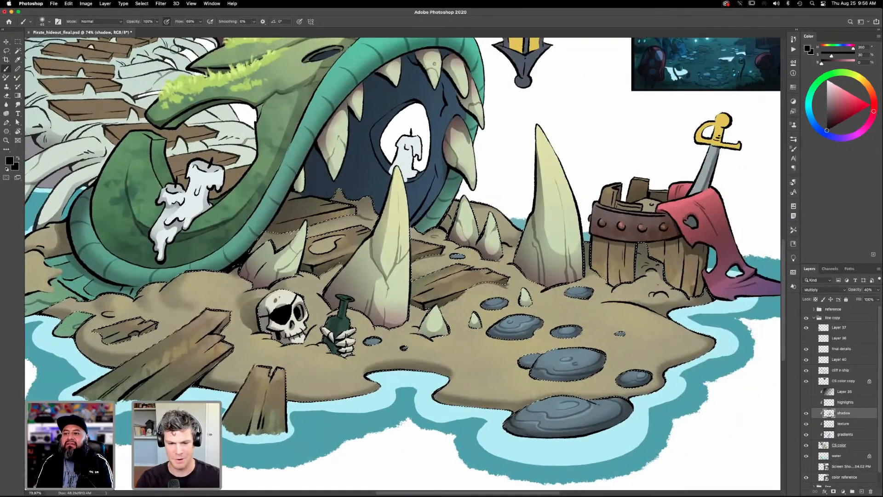
pyautogui.hscroll(-3, 503, 300)
pyautogui.scroll(-2, 504, 300)
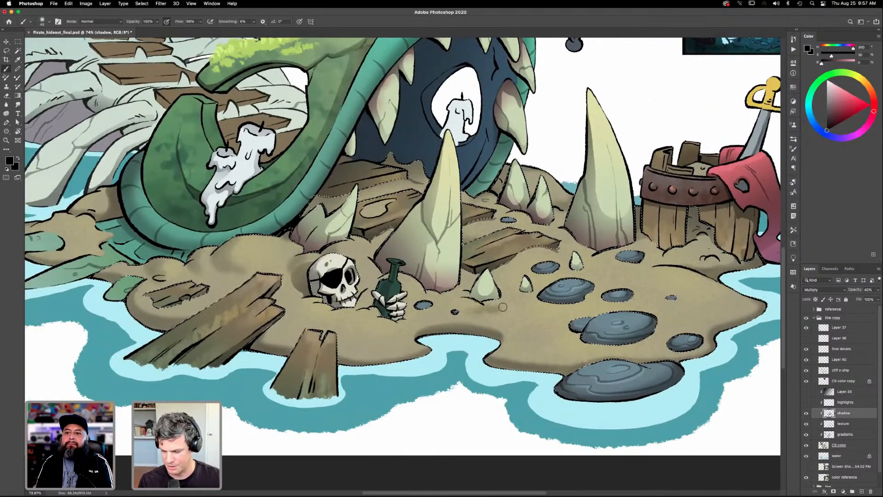
# - Brush soft cast shadows on the sand beneath the small tooth, the skull, and the skeletal hand holding the bottle
pyautogui.moveTo(493, 321); pyautogui.dragTo(534, 363)
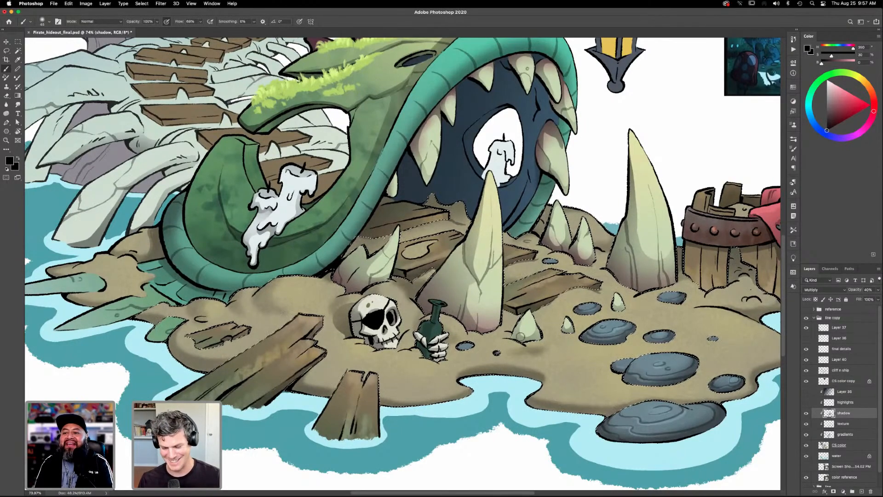
pyautogui.moveTo(594, 338); pyautogui.dragTo(634, 293)
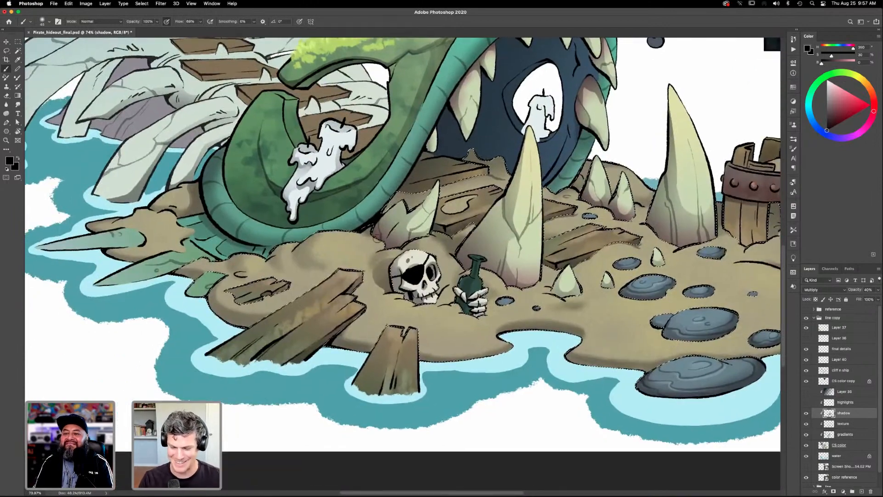
pyautogui.moveTo(481, 322); pyautogui.dragTo(493, 285)
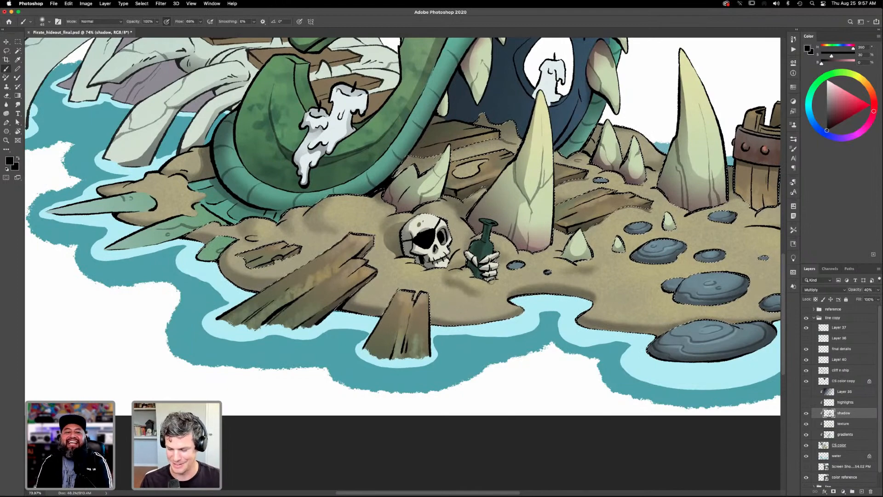
pyautogui.moveTo(550, 328); pyautogui.dragTo(575, 339)
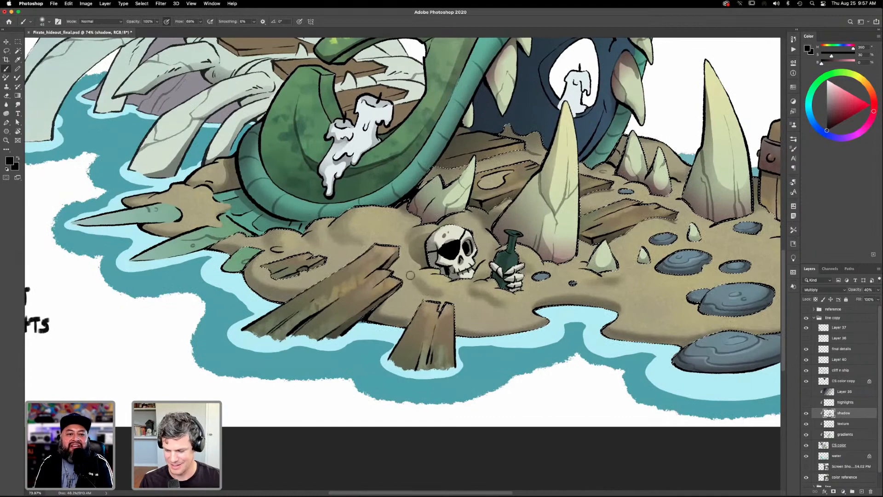
pyautogui.moveTo(529, 330); pyautogui.dragTo(486, 323)
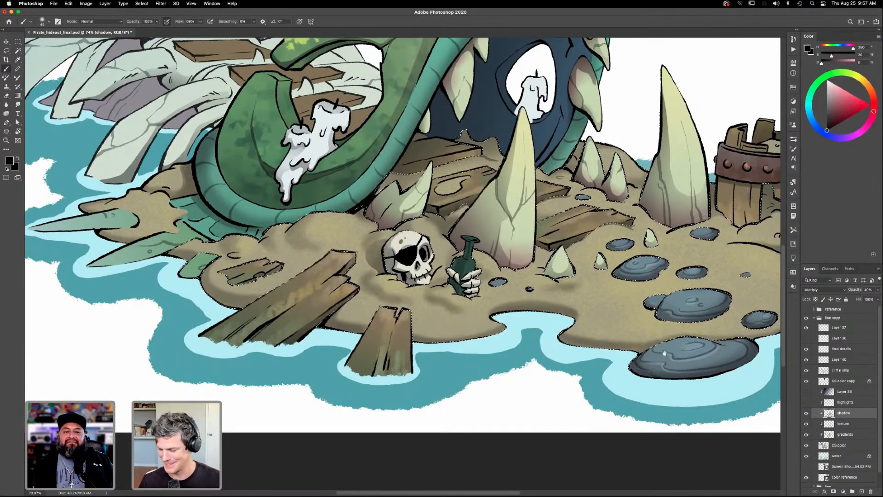
# - Brush soft shadows on the sand around the stepping stones, then clear the sand selection
pyautogui.hscroll(5, 518, 462)
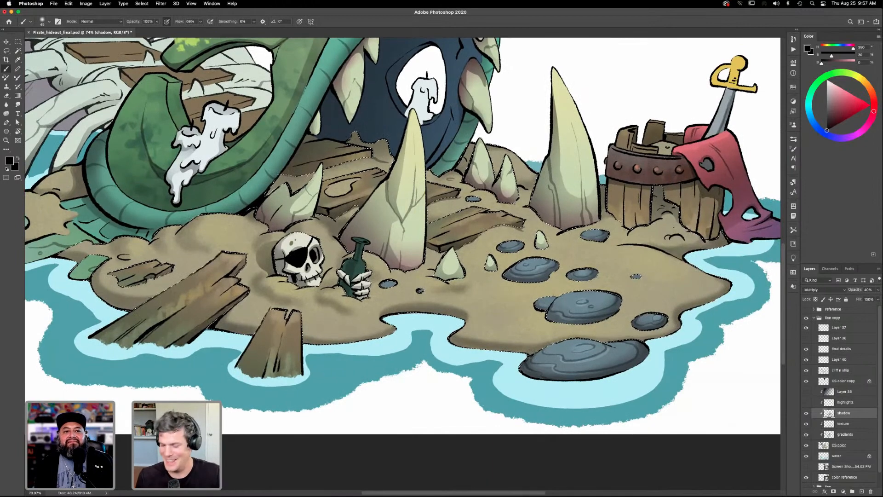
pyautogui.scroll(3, 530, 353)
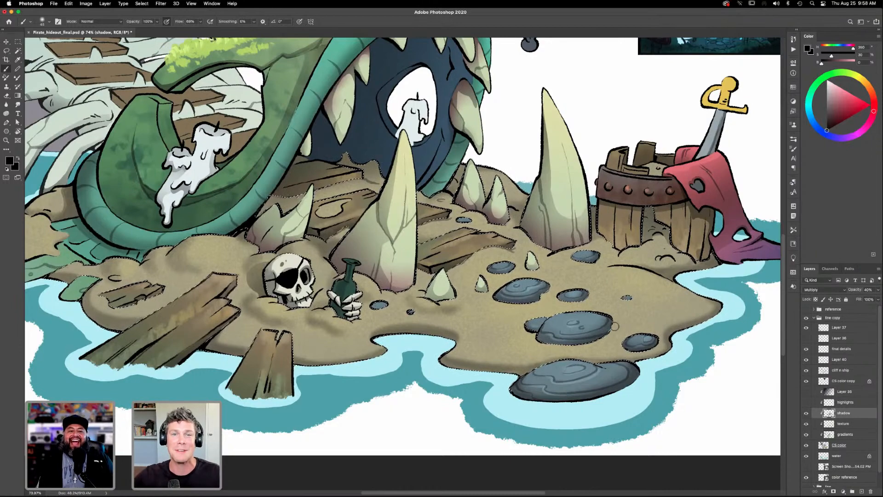
pyautogui.moveTo(615, 326); pyautogui.dragTo(569, 346)
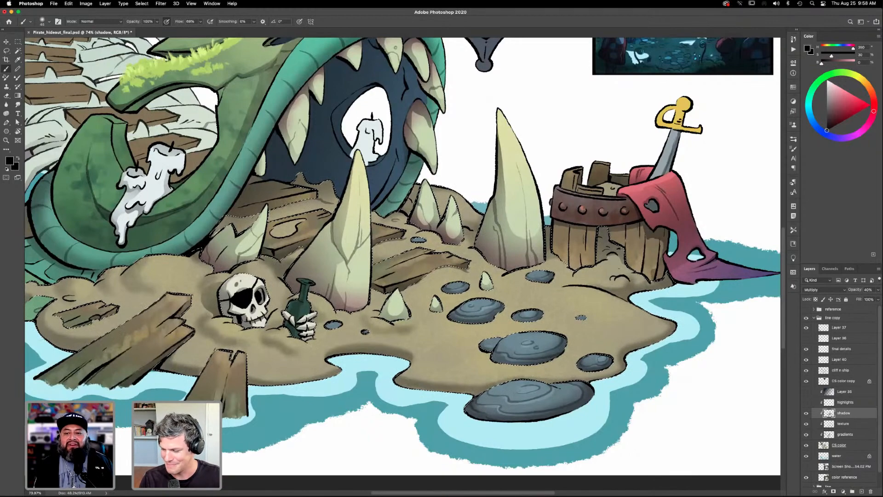
pyautogui.moveTo(614, 341); pyautogui.dragTo(648, 305)
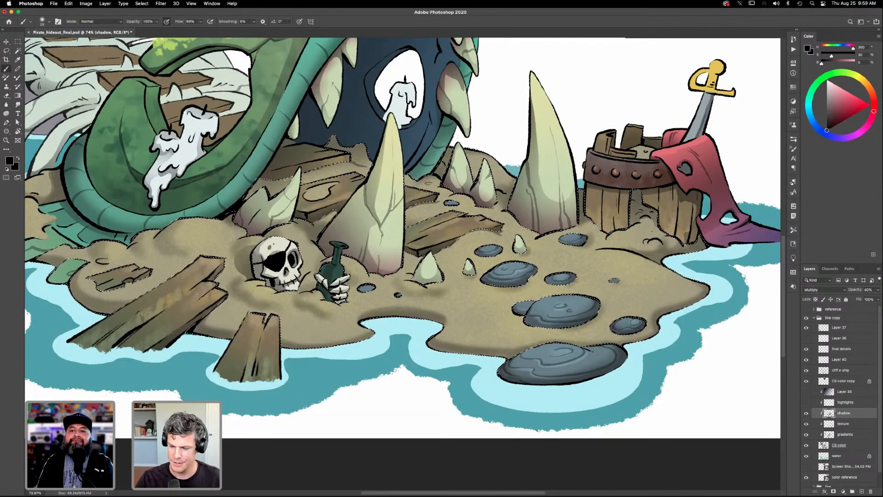
pyautogui.press('super+d')
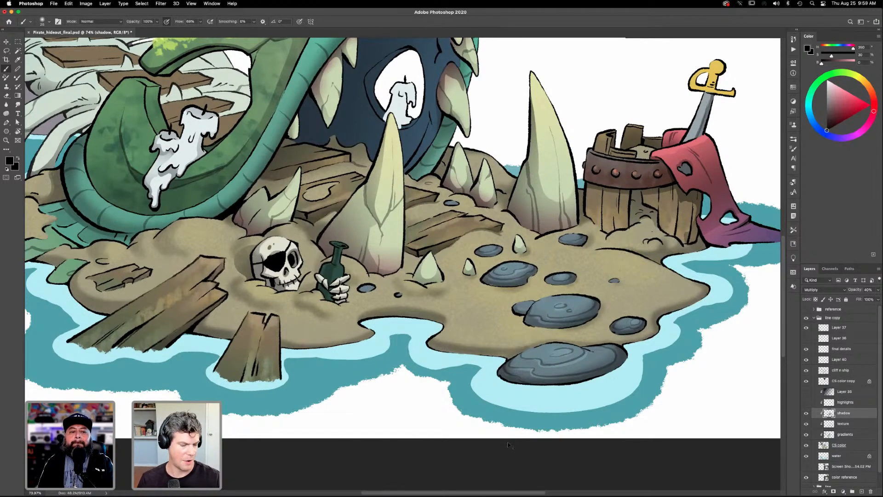
# - Review the shaded sand and its surroundings at full view and close up
pyautogui.press('super+0')
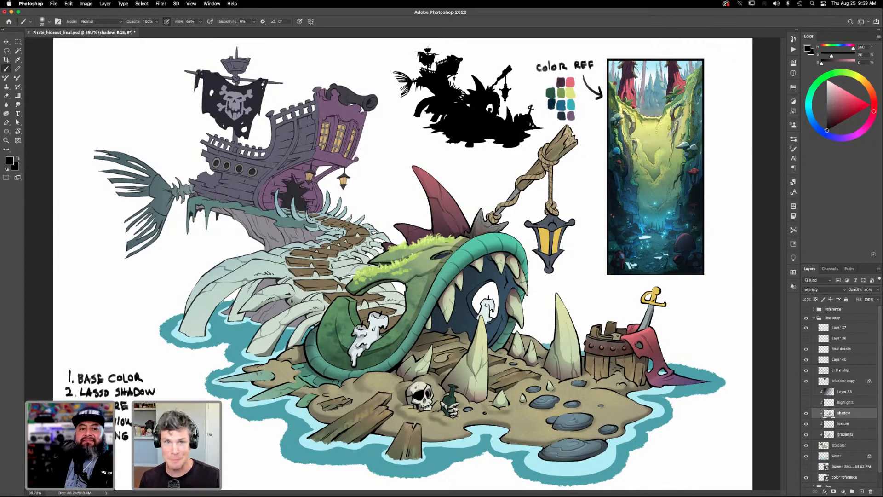
pyautogui.press('z')
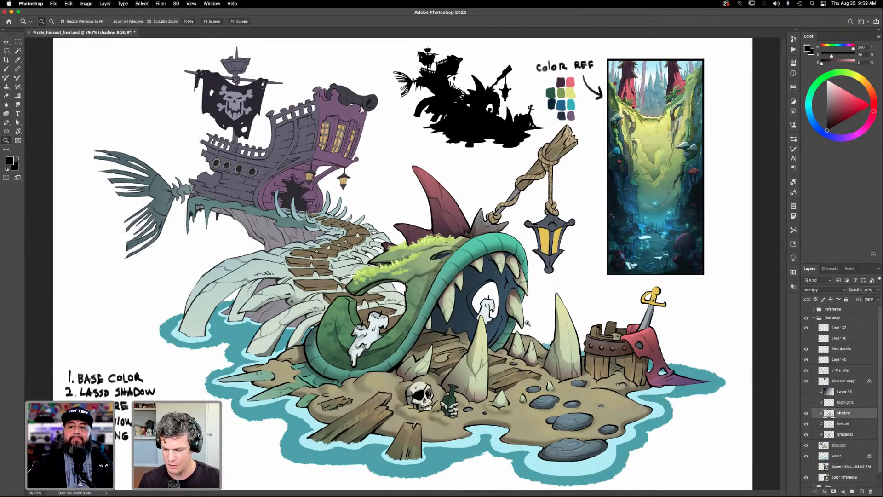
pyautogui.moveTo(508, 311); pyautogui.dragTo(523, 300)
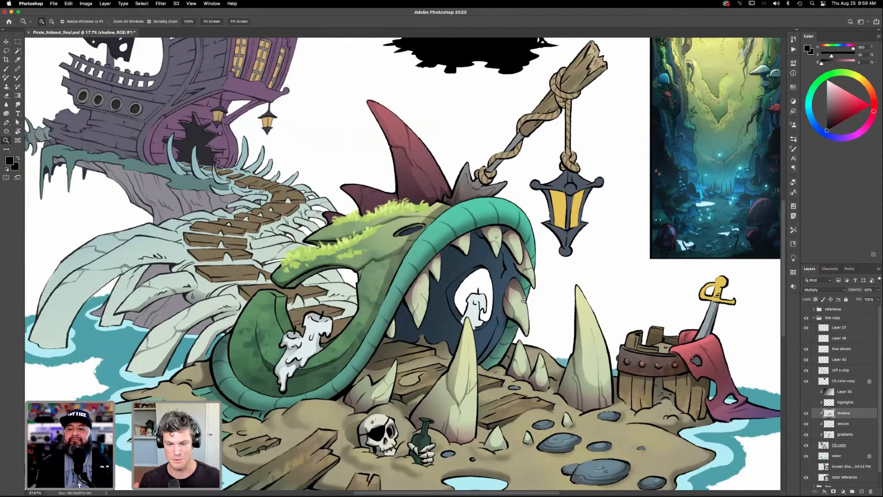
pyautogui.moveTo(511, 328); pyautogui.dragTo(574, 330)
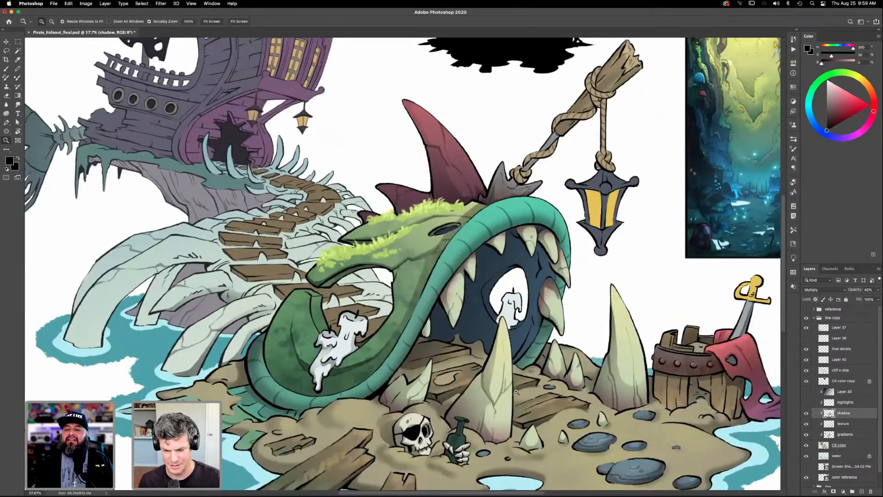
pyautogui.moveTo(561, 472); pyautogui.dragTo(547, 431)
pyautogui.moveTo(640, 462); pyautogui.dragTo(544, 396)
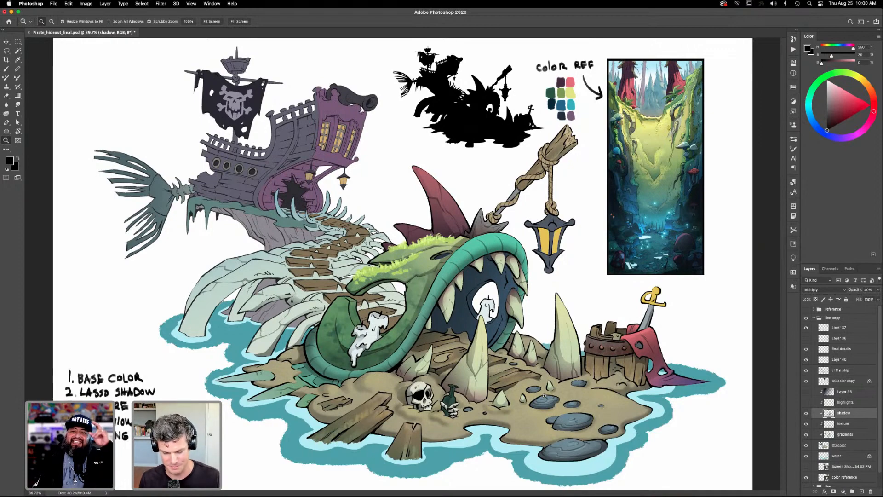
# - Select the sand patch beside the green fins on the CS color layer, brush soft shading on it on the shadow layer, and deselect
pyautogui.moveTo(394, 399); pyautogui.dragTo(428, 399)
pyautogui.moveTo(428, 398); pyautogui.dragTo(525, 361)
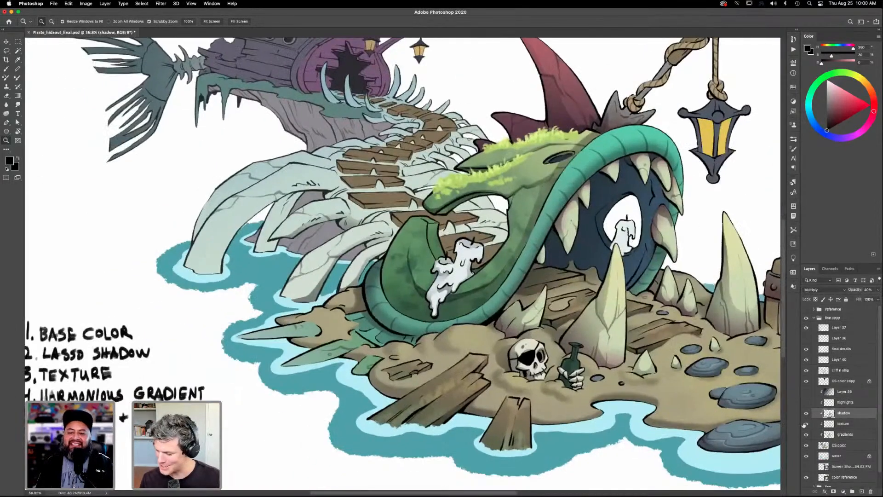
pyautogui.click(840, 444)
pyautogui.press('w')
pyautogui.click(343, 331)
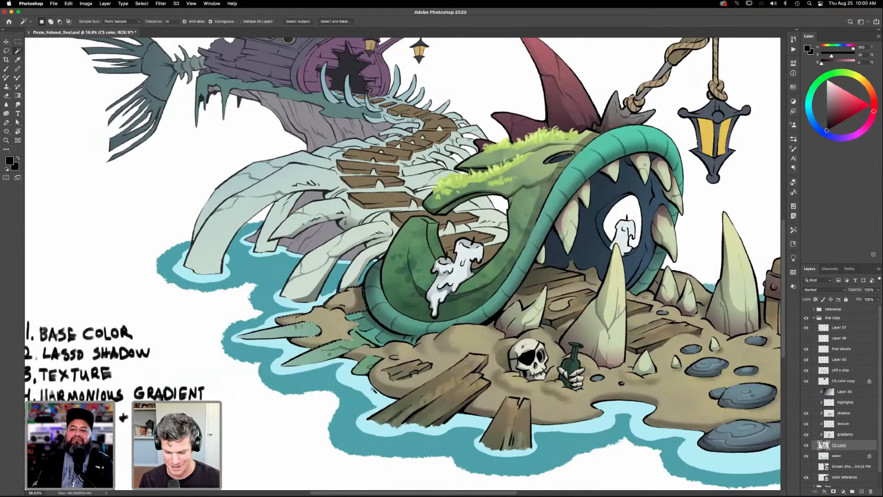
pyautogui.click(843, 413)
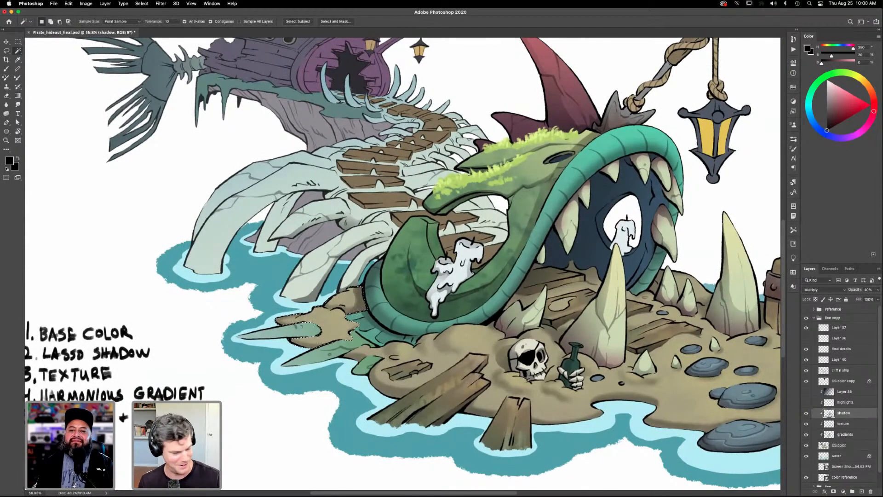
pyautogui.press('b')
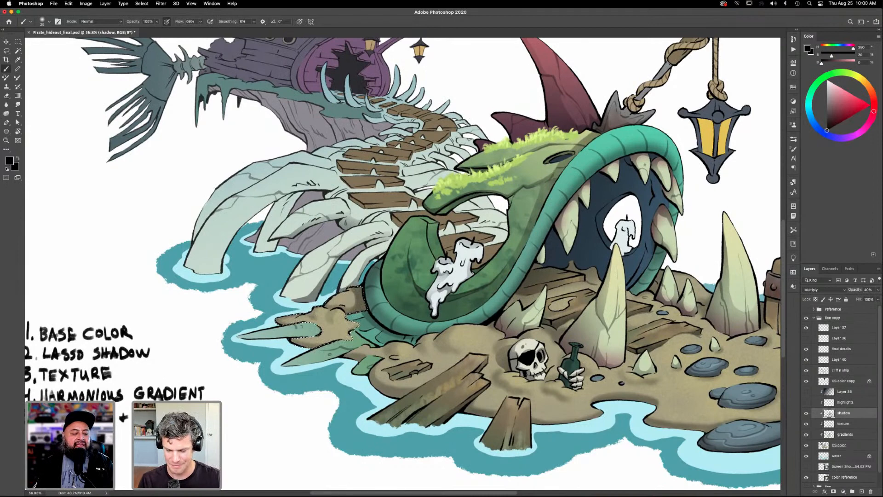
pyautogui.hotkey('ctrl', 'd')
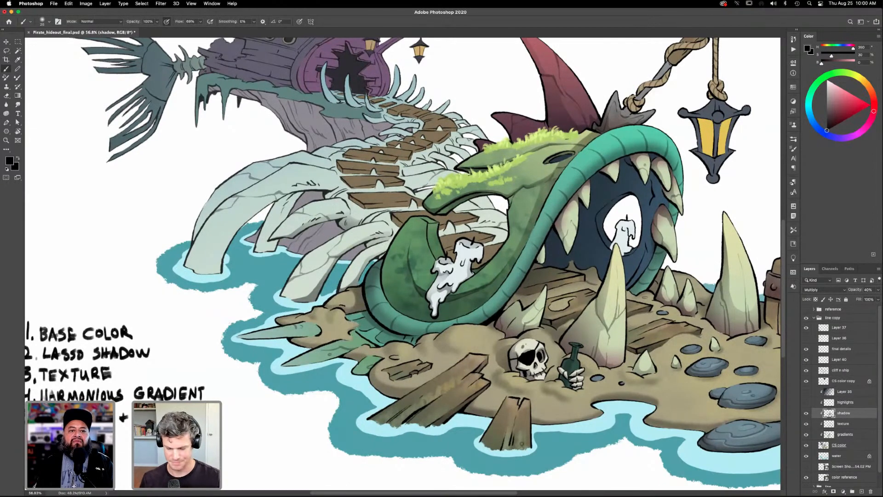
# - Select the green fin pieces at the shoreline from the CS color layer, then make the shadow layer active
pyautogui.click(839, 444)
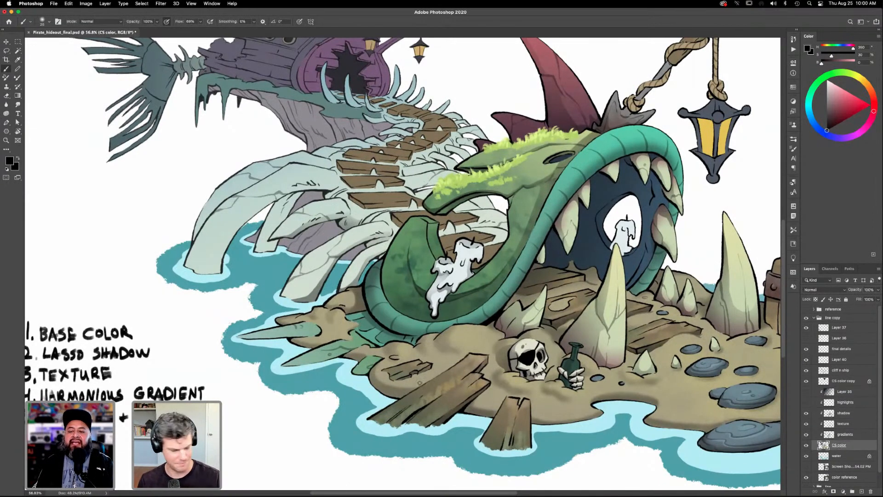
pyautogui.press('w')
pyautogui.click(340, 375)
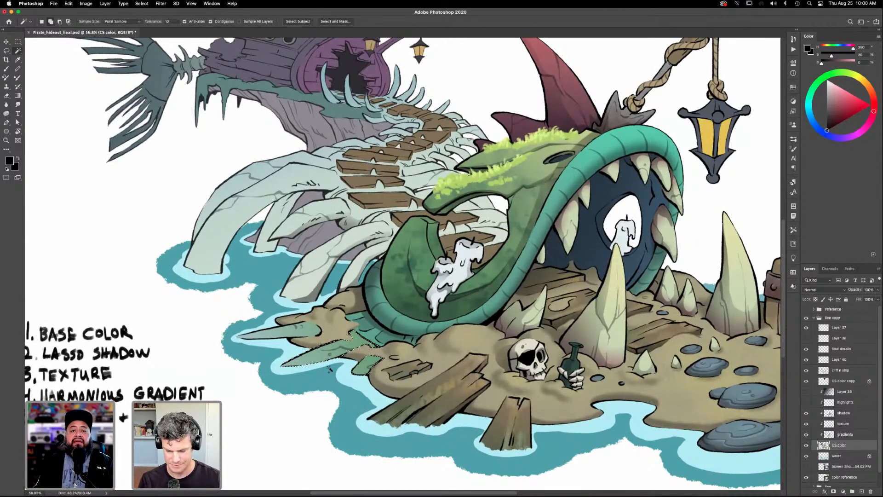
pyautogui.keyDown('shift'); pyautogui.click(299, 332); pyautogui.keyUp('shift')
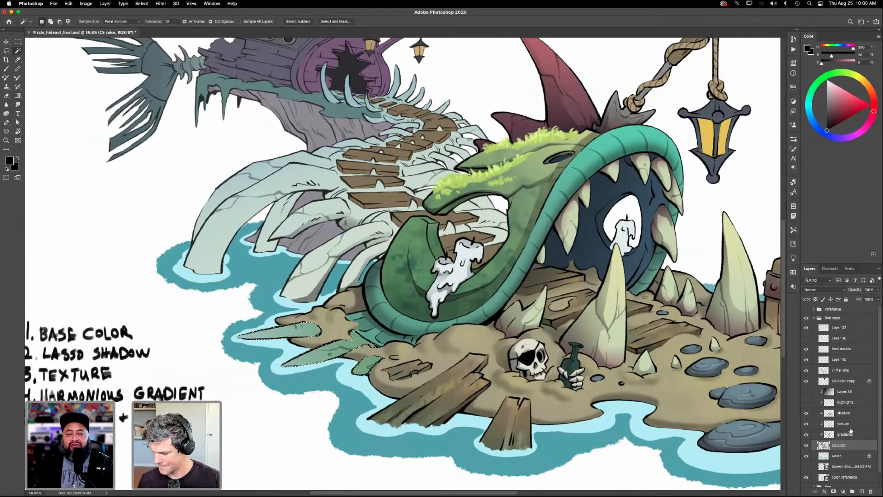
pyautogui.click(846, 433)
pyautogui.click(829, 414)
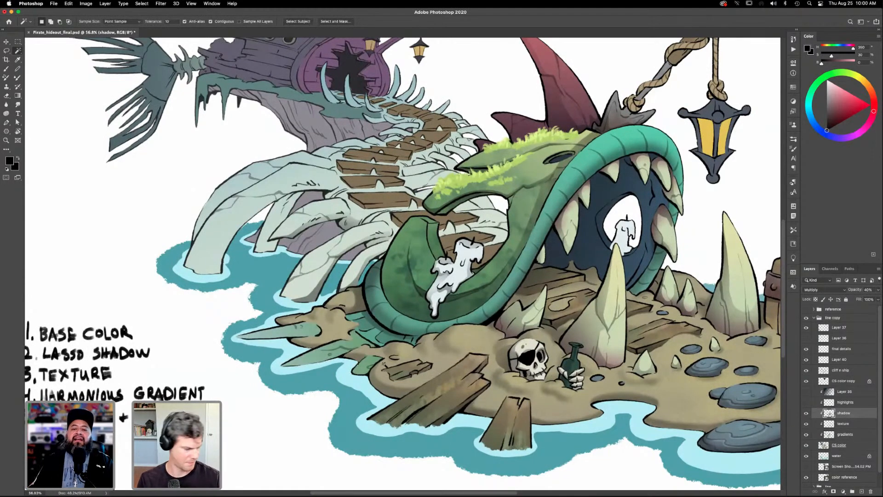
# - Lasso shadow shapes on the smallest green fin piece at the shoreline, shade them with a black-to-transparent gradient, and deselect
pyautogui.press('l')
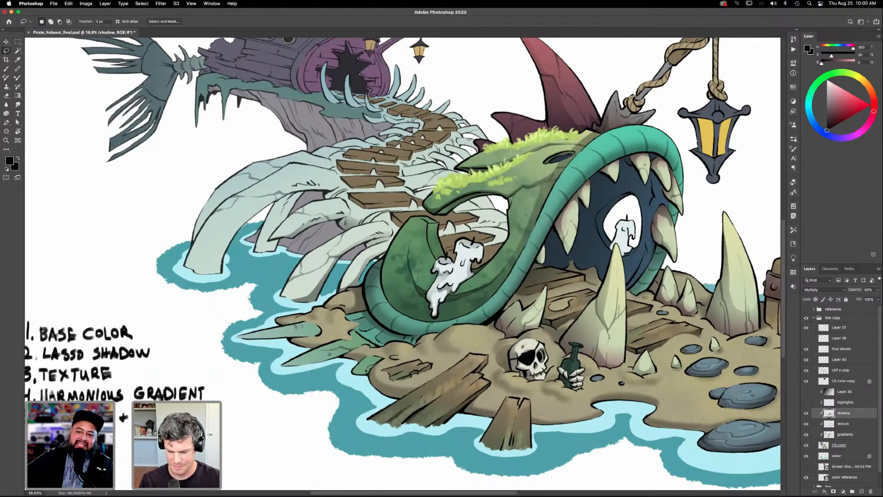
pyautogui.moveTo(359, 371); pyautogui.dragTo(376, 372)
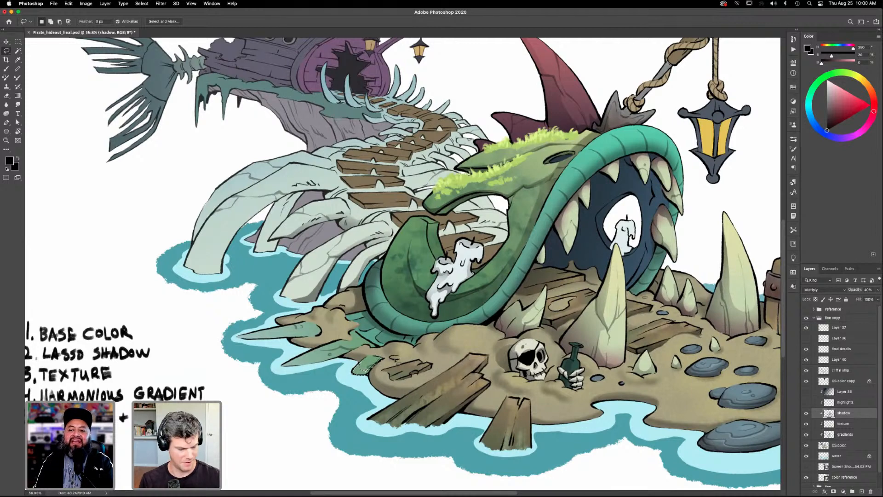
pyautogui.press('shift')
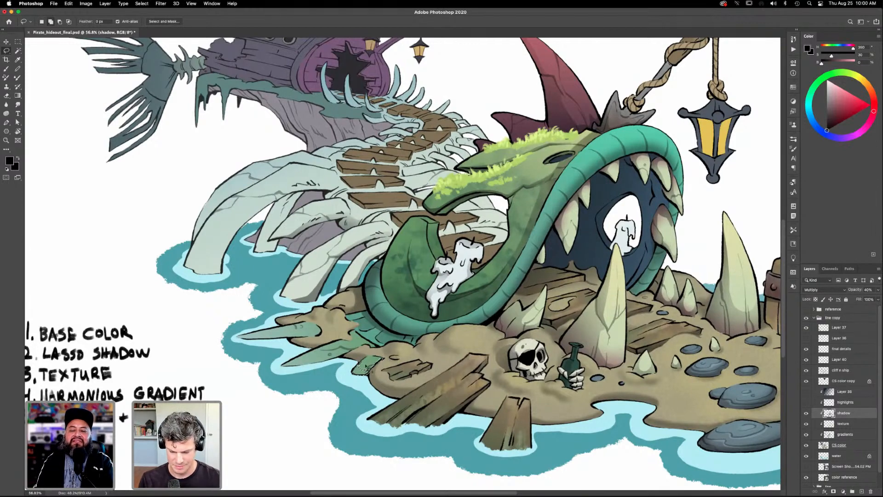
pyautogui.moveTo(363, 370)
pyautogui.mouseDown()
pyautogui.moveTo(355, 374)
pyautogui.moveTo(364, 368)
pyautogui.mouseUp()
pyautogui.press('shift')
pyautogui.moveTo(381, 366)
pyautogui.mouseDown()
pyautogui.moveTo(363, 377)
pyautogui.moveTo(380, 367)
pyautogui.mouseUp()
pyautogui.press('g')
pyautogui.press('super+d')
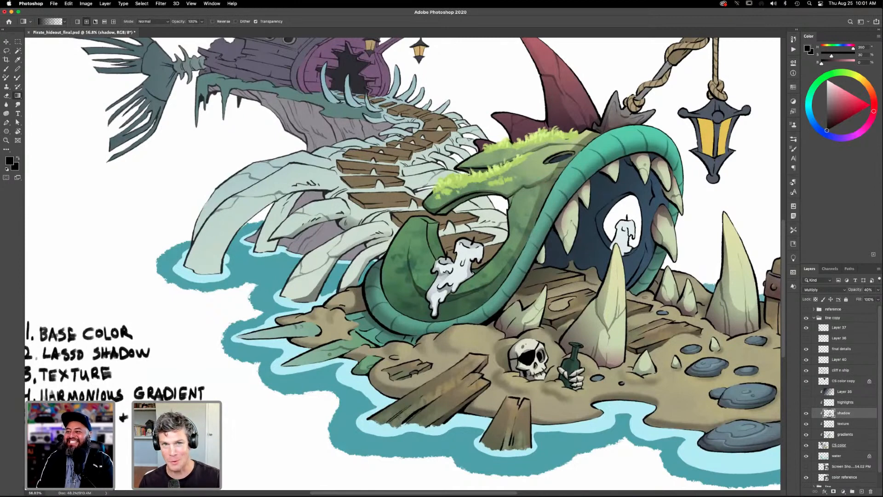
# - Lasso shadow shapes along the middle green fin spike and shade them with the black gradient on the shadow layer
pyautogui.press('l')
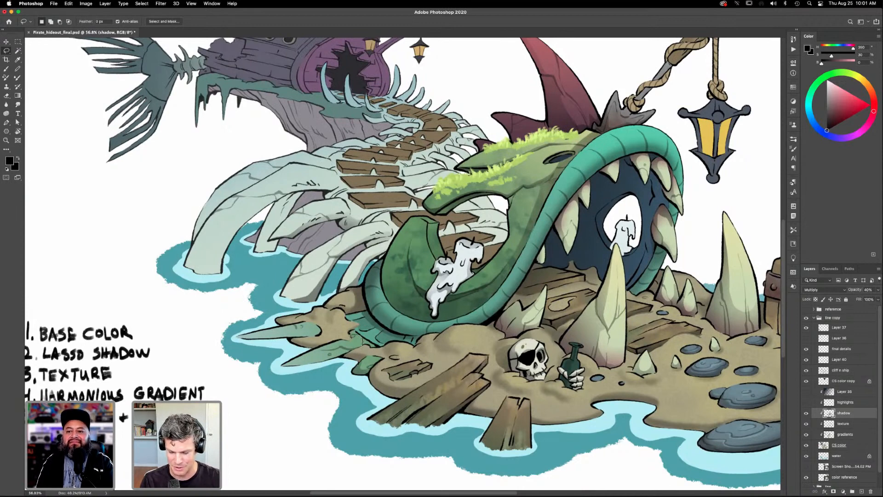
pyautogui.moveTo(380, 350); pyautogui.dragTo(363, 347)
pyautogui.press('g')
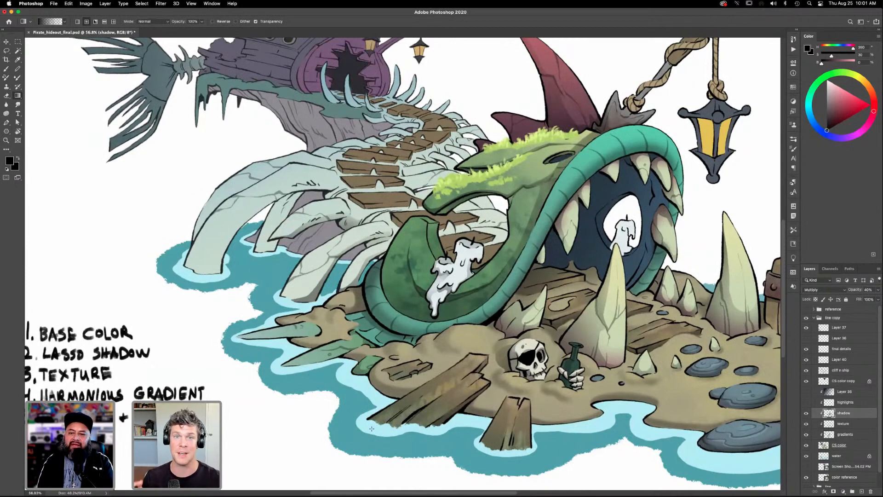
pyautogui.press('l')
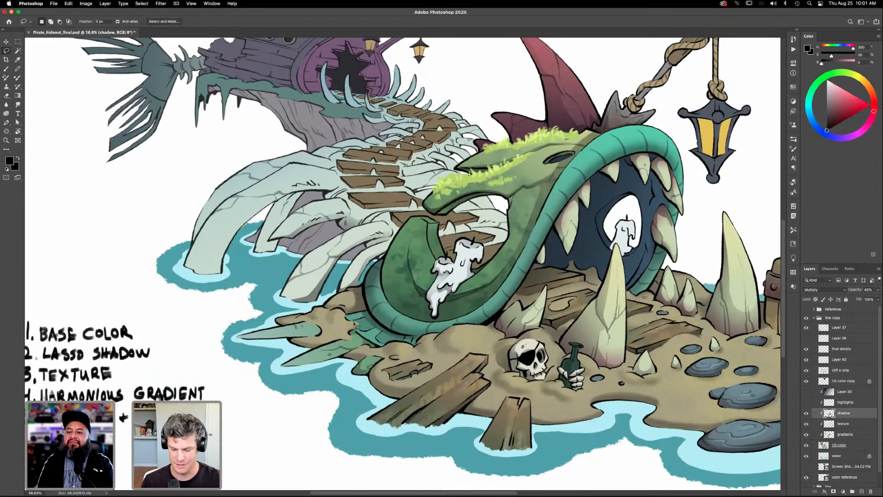
pyautogui.moveTo(363, 346)
pyautogui.mouseDown()
pyautogui.moveTo(326, 365)
pyautogui.moveTo(283, 371)
pyautogui.moveTo(313, 350)
pyautogui.moveTo(321, 348)
pyautogui.moveTo(306, 364)
pyautogui.moveTo(357, 350)
pyautogui.mouseUp()
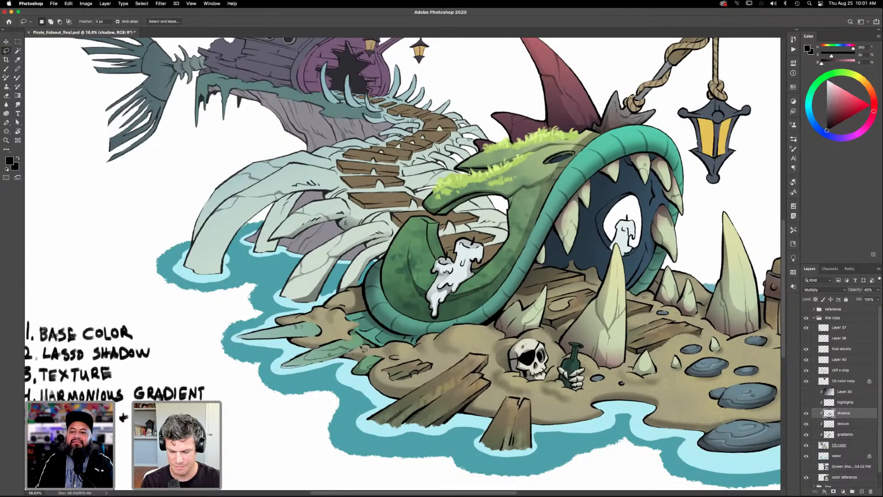
pyautogui.press('g')
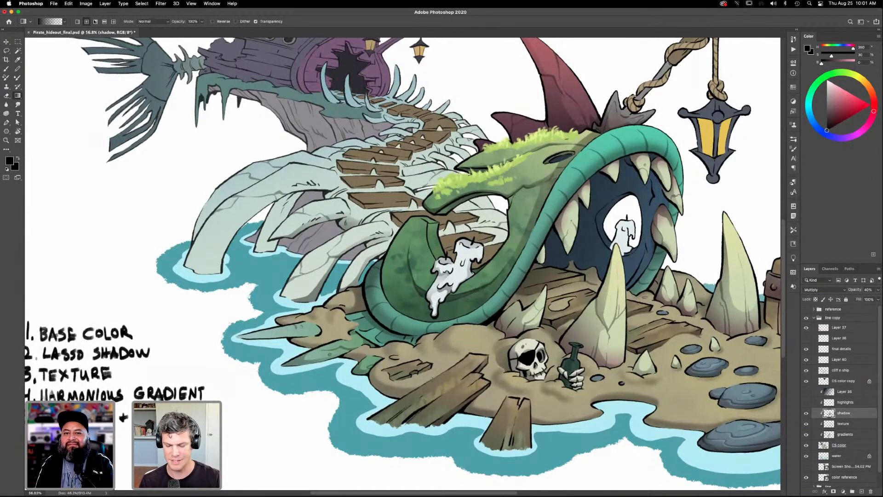
# - Lasso the lower half of the outermost fin spike, apply a black gradient shadow to it, and deselect
pyautogui.press('l')
pyautogui.moveTo(320, 339)
pyautogui.mouseDown()
pyautogui.moveTo(263, 335)
pyautogui.moveTo(294, 327)
pyautogui.moveTo(235, 340)
pyautogui.moveTo(327, 335)
pyautogui.mouseUp()
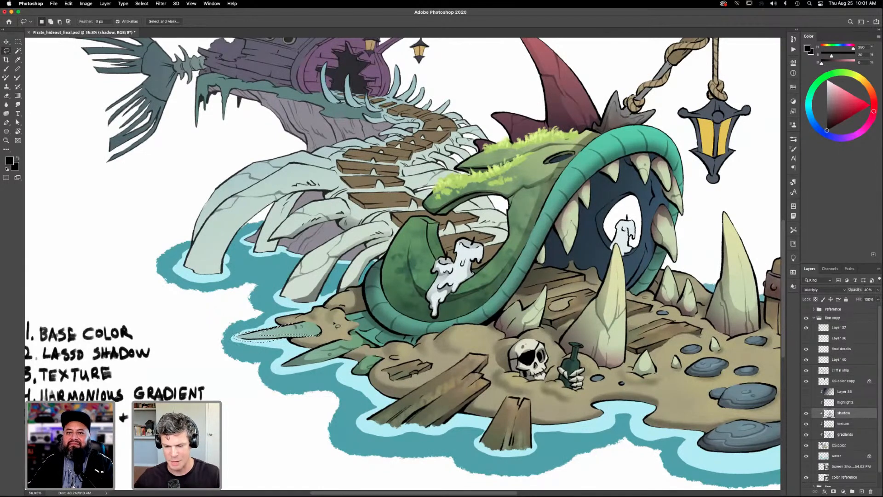
pyautogui.press('g')
pyautogui.moveTo(240, 322); pyautogui.dragTo(277, 340)
pyautogui.press('super+d')
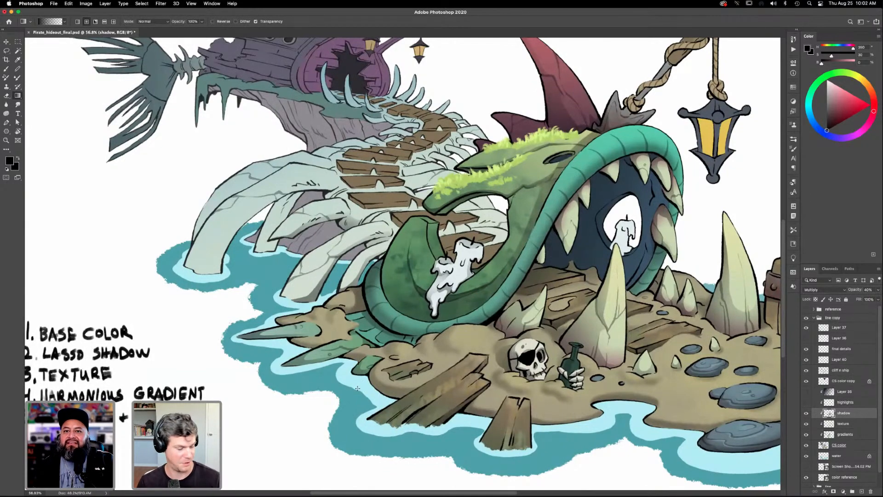
# - Select the short teeth beside the skull, sample the large tooth's pale yellow-green tip, and apply that color as a gradient on the gradients layer
pyautogui.scroll(-3, 358, 389)
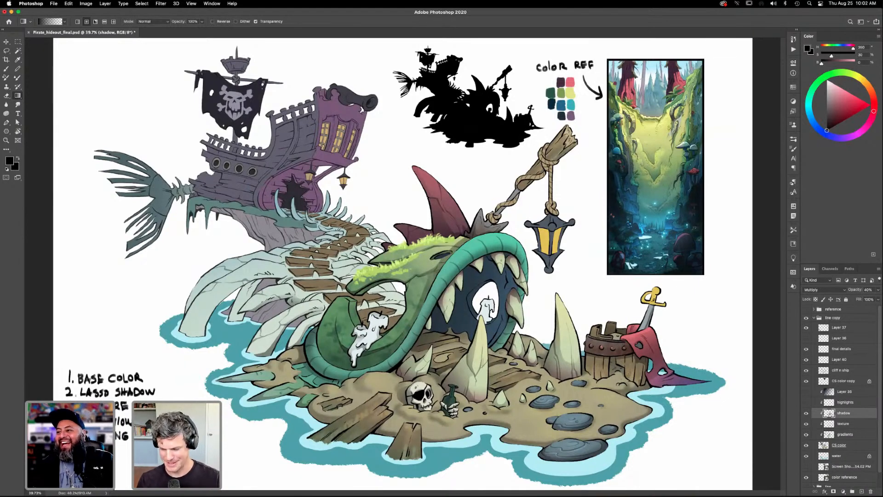
pyautogui.press('z')
pyautogui.moveTo(522, 324); pyautogui.dragTo(581, 462)
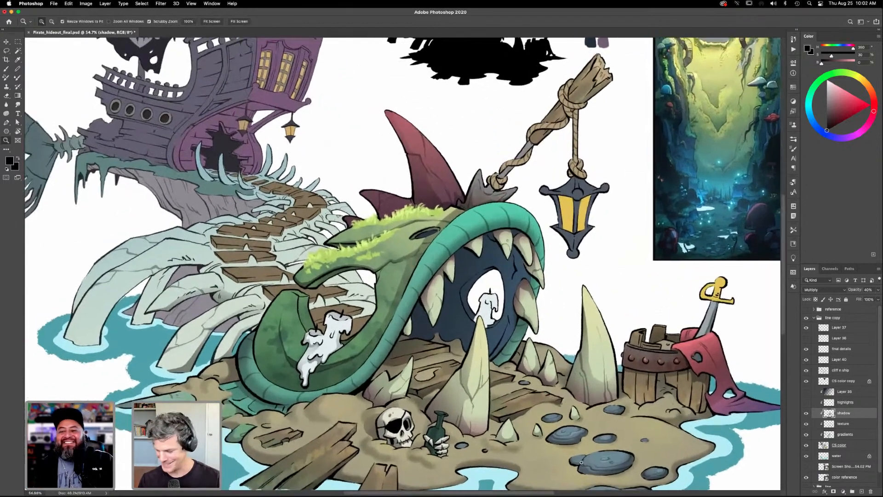
pyautogui.click(840, 445)
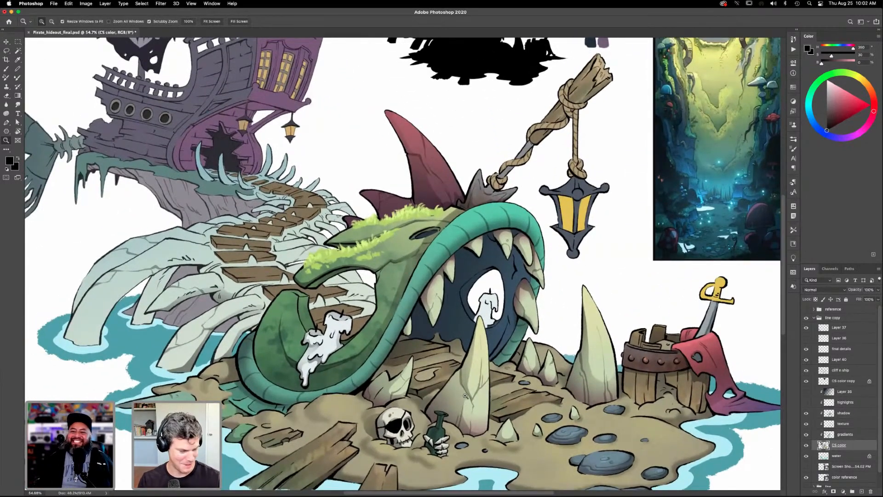
pyautogui.press('w')
pyautogui.click(396, 384)
pyautogui.press('i')
pyautogui.click(482, 318)
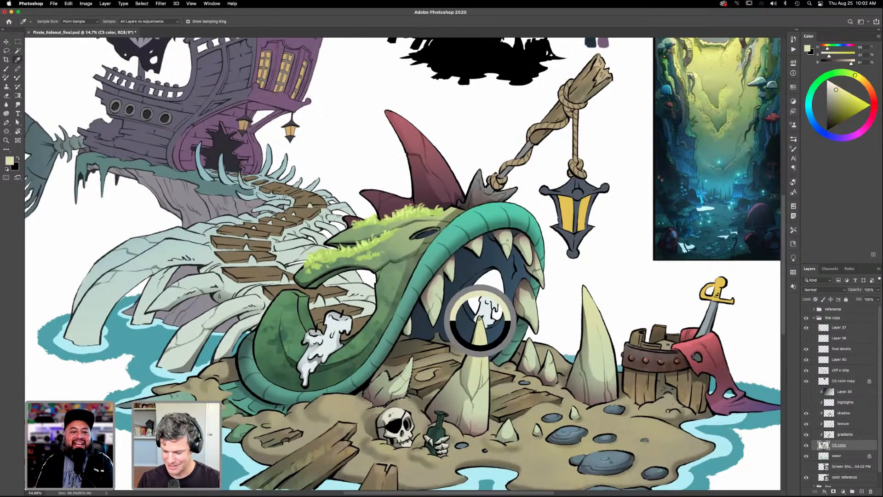
pyautogui.click(845, 435)
pyautogui.press('g')
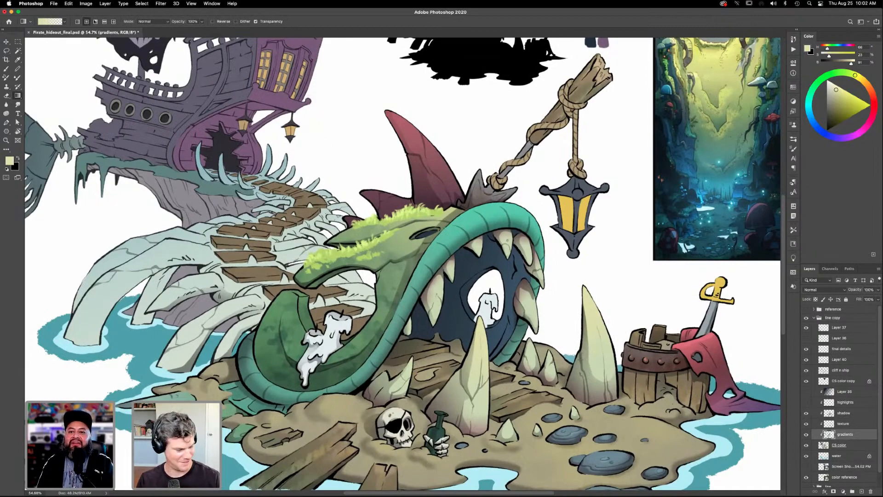
# - Select the small teeth behind the planks from the CS color layer and apply the pale yellow-green gradient on the gradients layer
pyautogui.press('w')
pyautogui.hotkey('alt', '[')
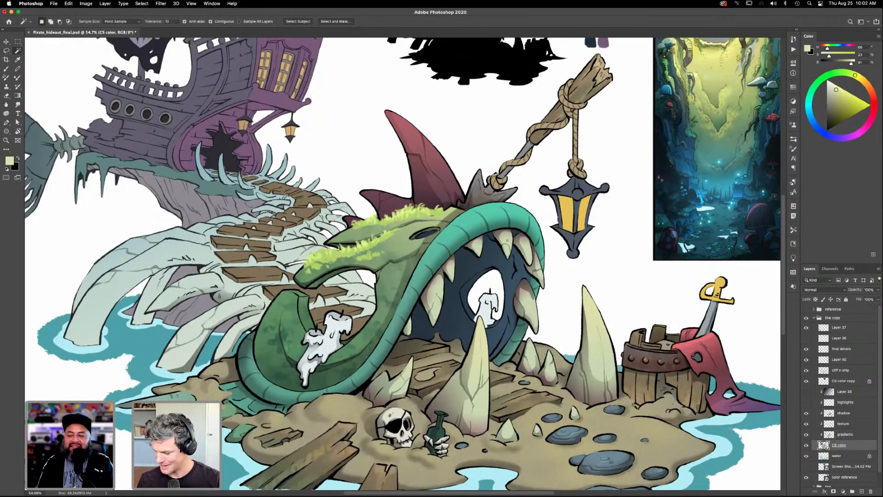
pyautogui.click(549, 371)
pyautogui.hotkey('alt', ']')
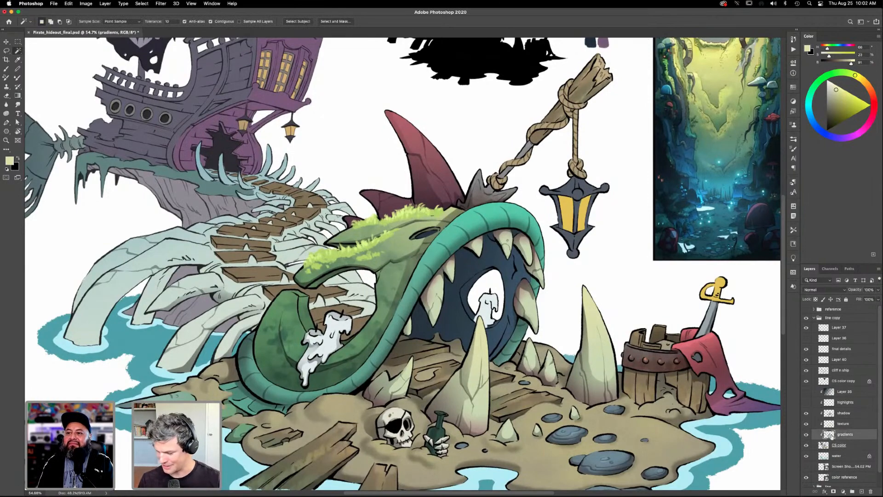
pyautogui.press('g')
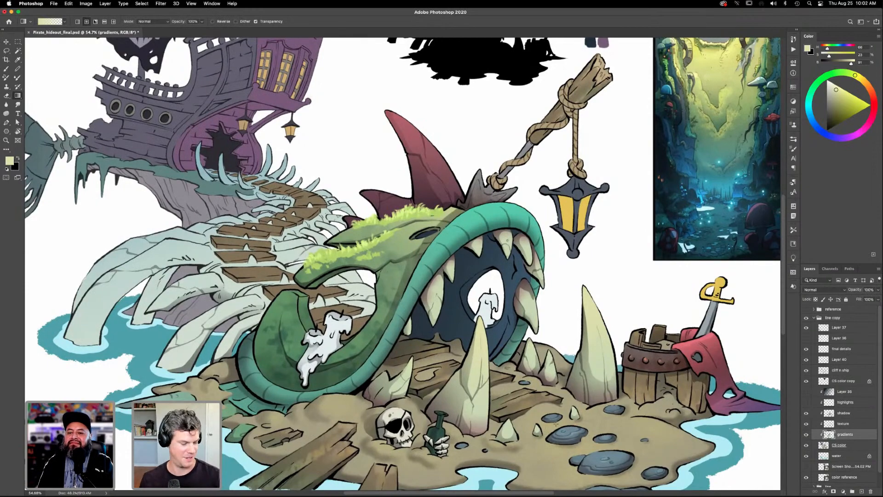
# - Select the creature's upper teeth, narrow the selection to a single tooth, apply the pale gradient to it on the gradients layer, and deselect
pyautogui.click(838, 446)
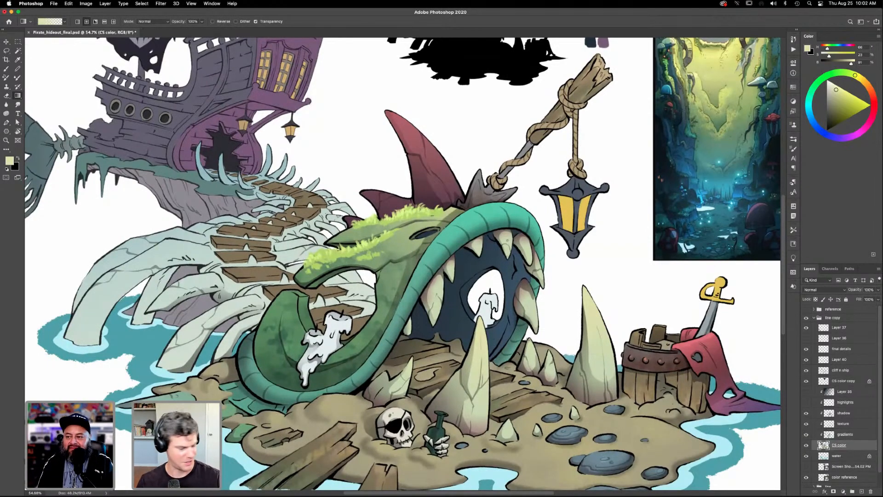
pyautogui.press('w')
pyautogui.click(508, 249)
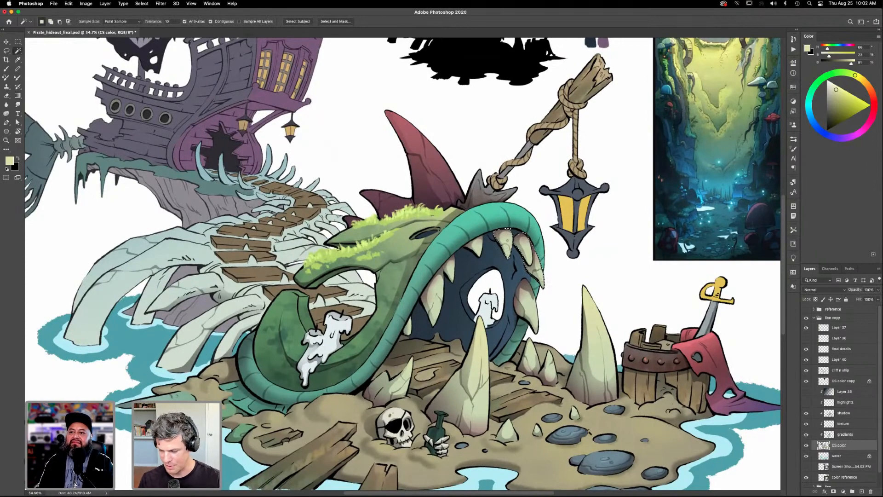
pyautogui.press('l')
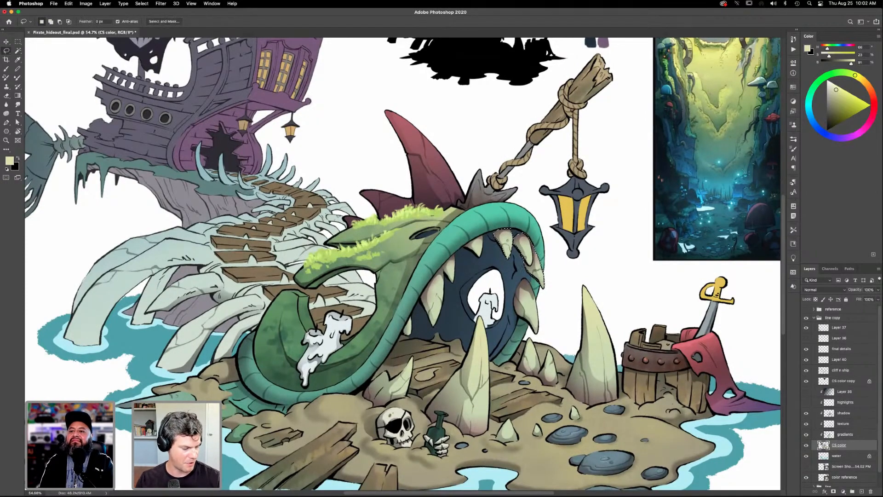
pyautogui.moveTo(513, 235)
pyautogui.mouseDown()
pyautogui.moveTo(514, 251)
pyautogui.moveTo(555, 286)
pyautogui.moveTo(529, 235)
pyautogui.mouseUp()
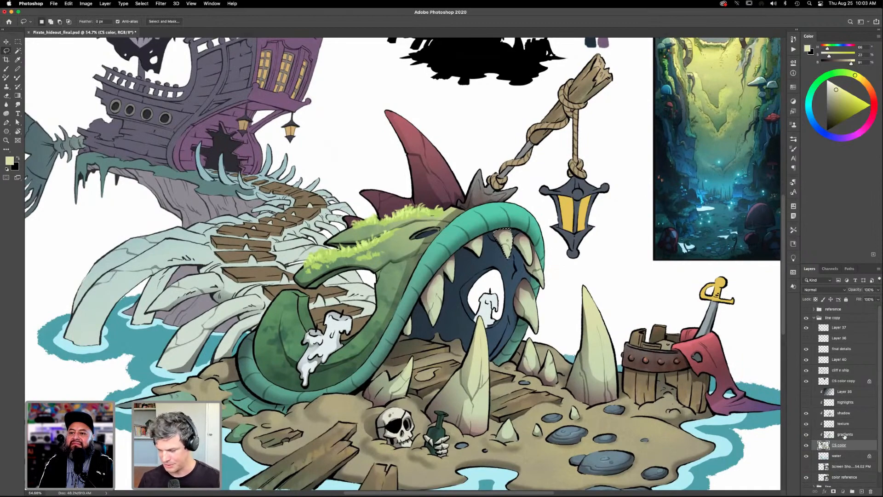
pyautogui.click(846, 435)
pyautogui.press('g')
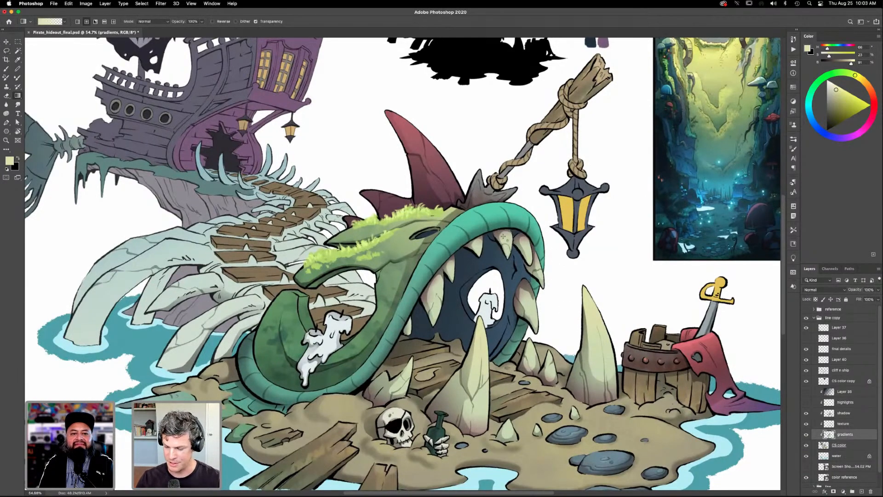
pyautogui.press('super+d')
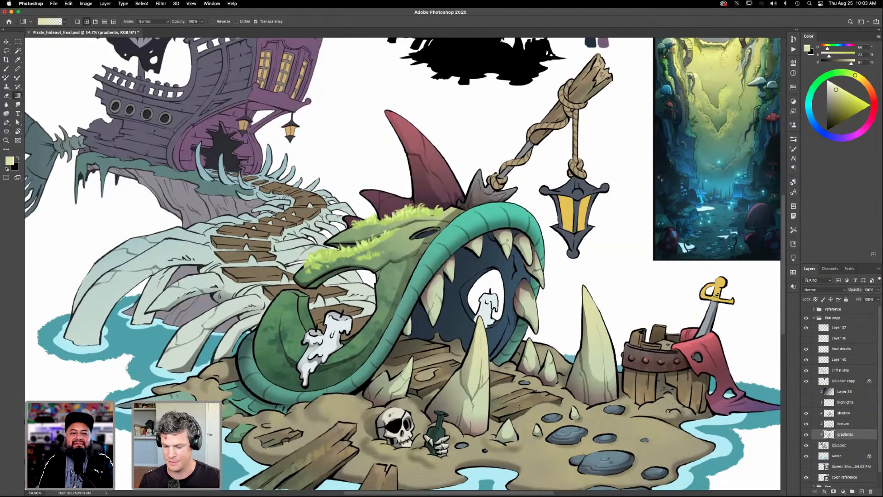
pyautogui.press('l')
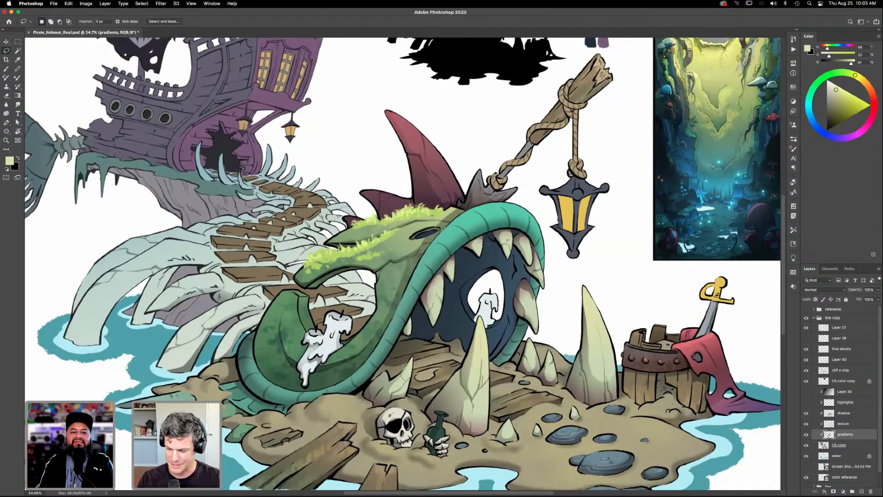
# - Select another of the creature's upper teeth from the CS color layer and apply the pale yellow-green gradient to it on the gradients layer
pyautogui.click(840, 445)
pyautogui.press('w')
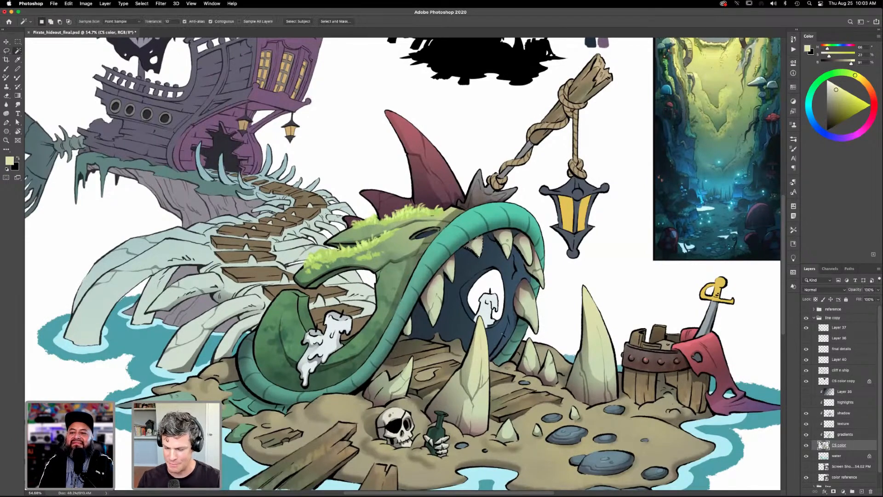
pyautogui.click(847, 434)
pyautogui.press('g')
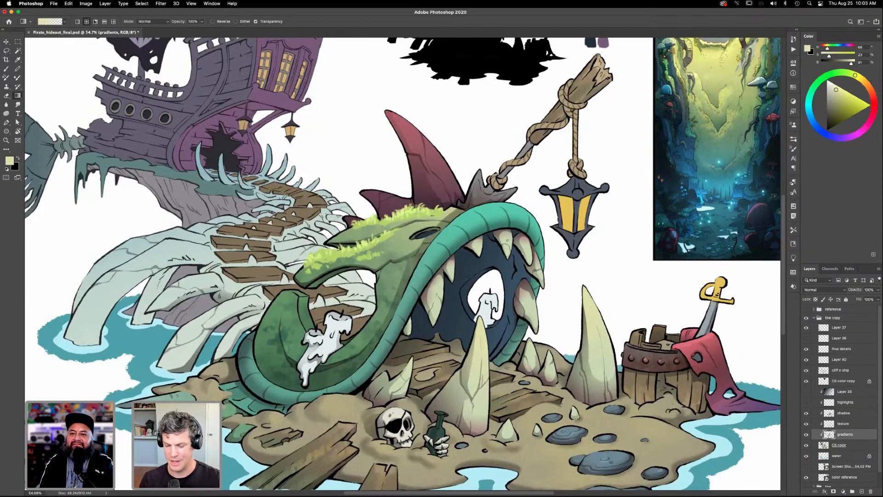
# - Select the long fang in front of the mouth window from the CS color layer and apply the pale gradient to it on the gradients layer
pyautogui.press('w')
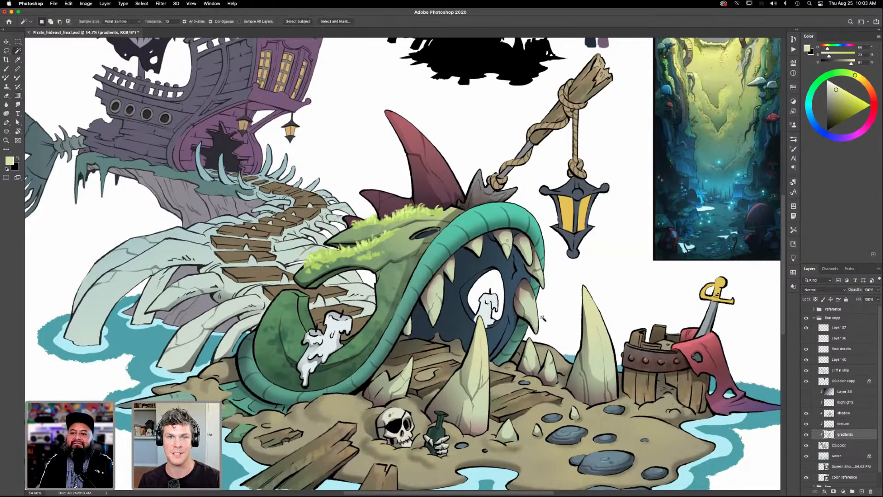
pyautogui.click(453, 274)
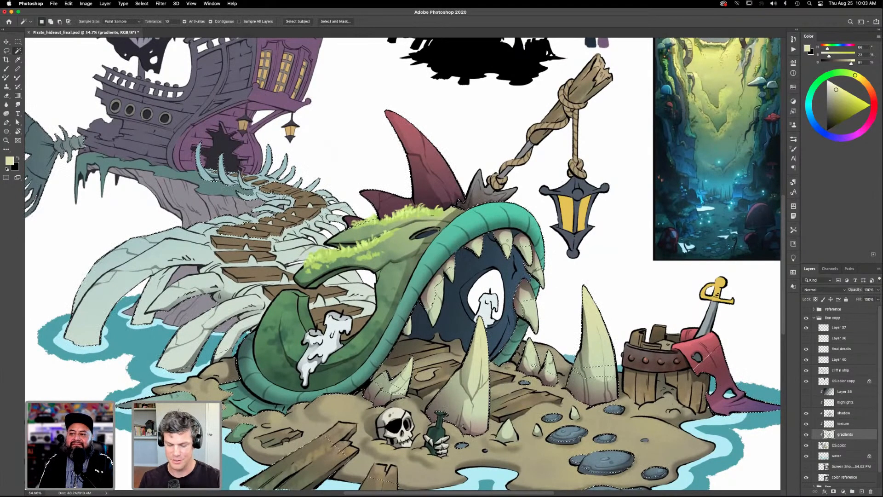
pyautogui.press('super+d')
pyautogui.click(839, 445)
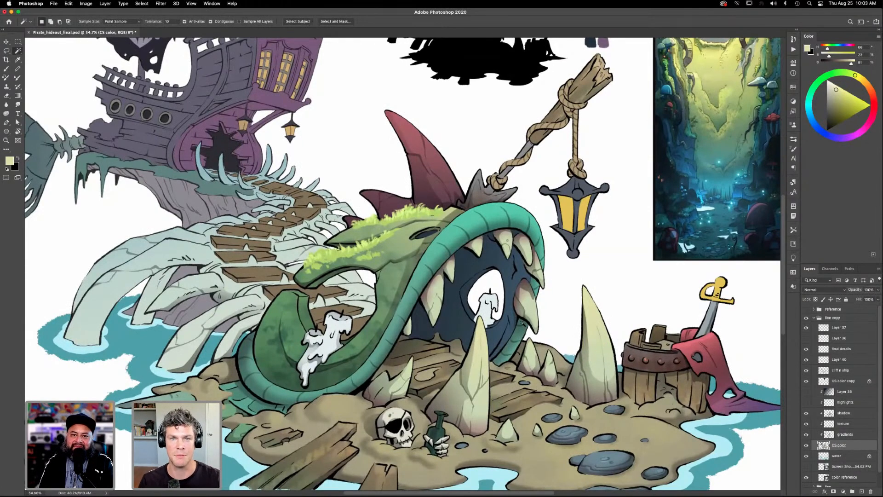
pyautogui.click(450, 276)
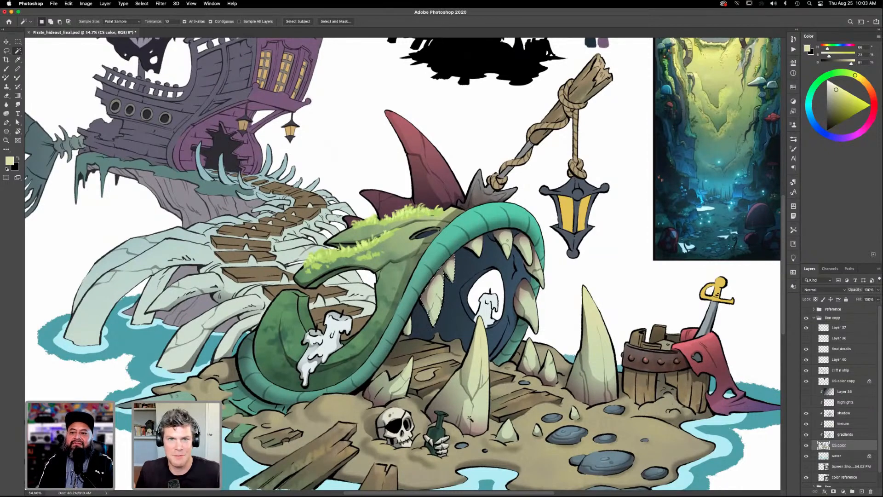
pyautogui.hotkey('alt', ']')
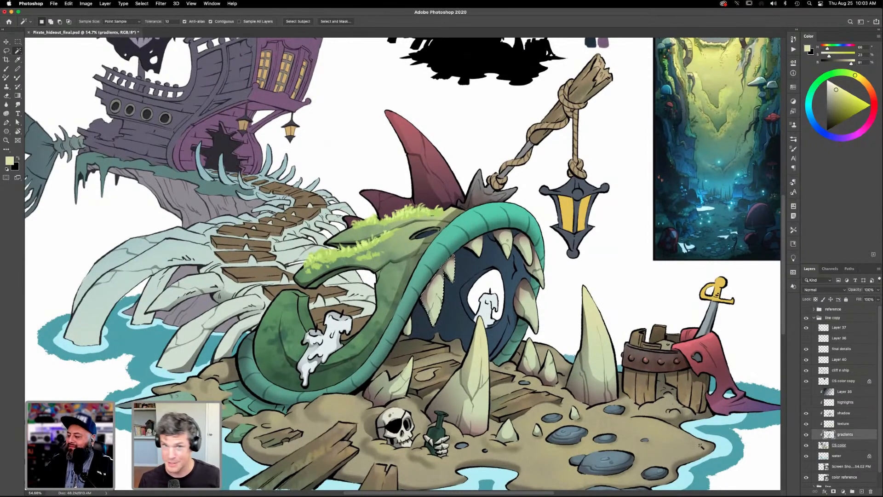
pyautogui.press('g')
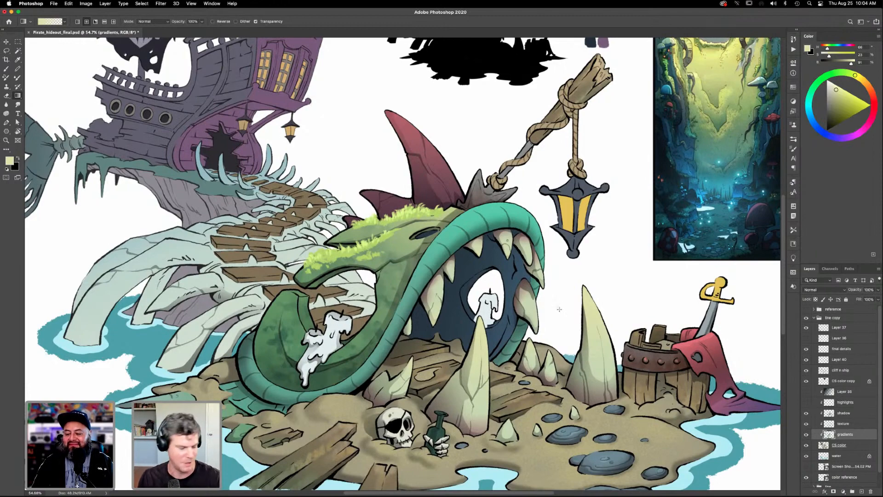
# - Select the large fang on the far side of the mouth from the CS color layer and give it the pale gradient on the gradients layer
pyautogui.click(838, 445)
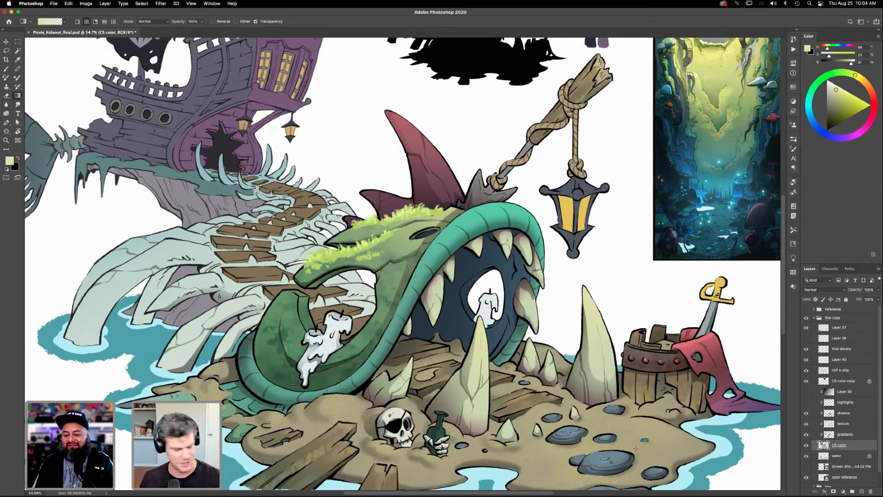
pyautogui.press('w')
pyautogui.click(533, 317)
pyautogui.click(845, 434)
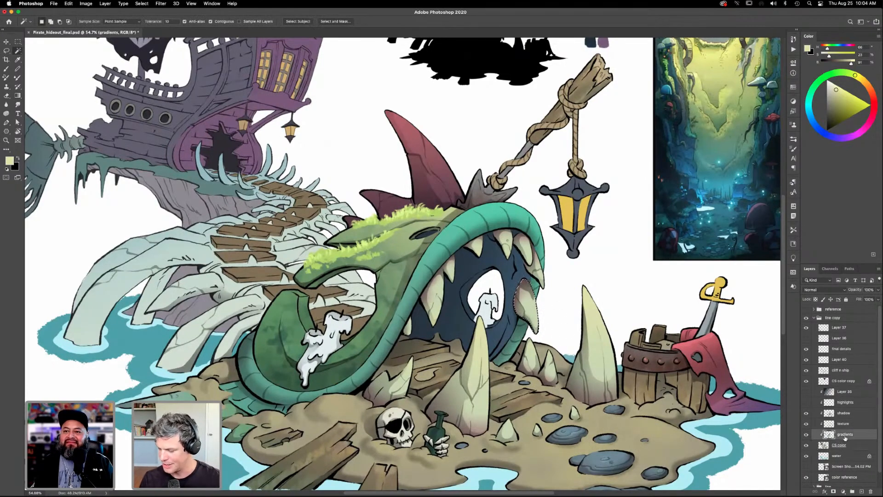
pyautogui.press('g')
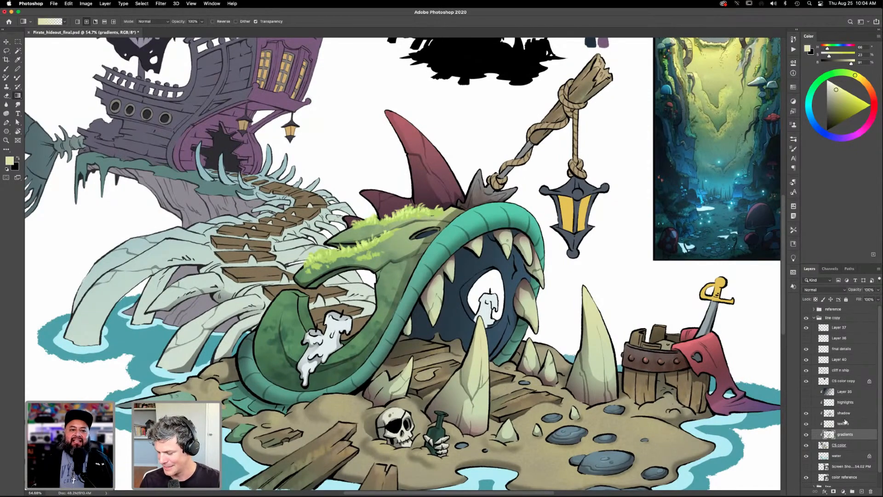
# - Select the narrow tooth above the far fang, subtract the neighbouring teeth with the Lasso, and apply the pale gradient on the gradients layer
pyautogui.click(839, 447)
pyautogui.press('w')
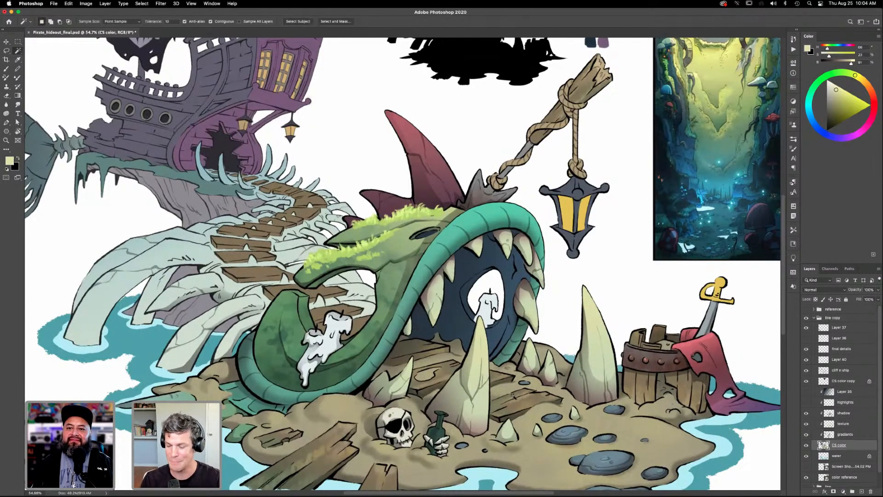
pyautogui.click(538, 271)
pyautogui.press('l')
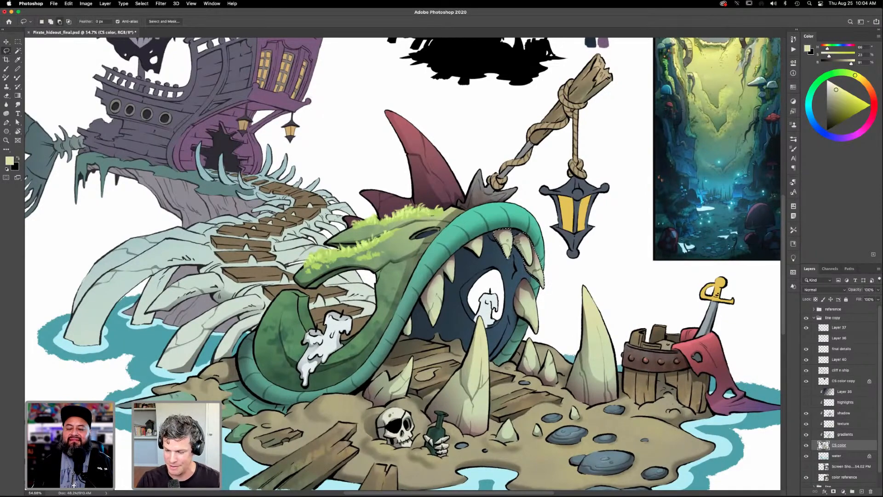
pyautogui.moveTo(496, 260); pyautogui.dragTo(530, 230)
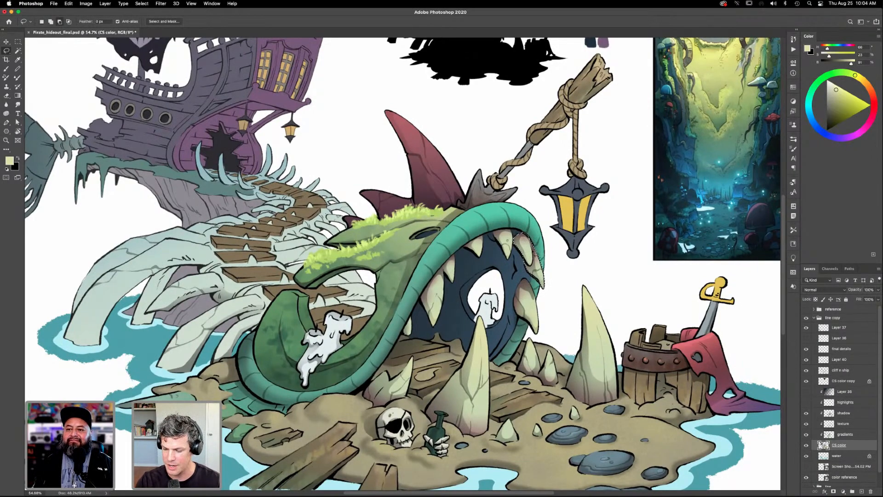
pyautogui.moveTo(533, 252)
pyautogui.mouseDown()
pyautogui.moveTo(528, 264)
pyautogui.moveTo(555, 268)
pyautogui.moveTo(536, 237)
pyautogui.mouseUp()
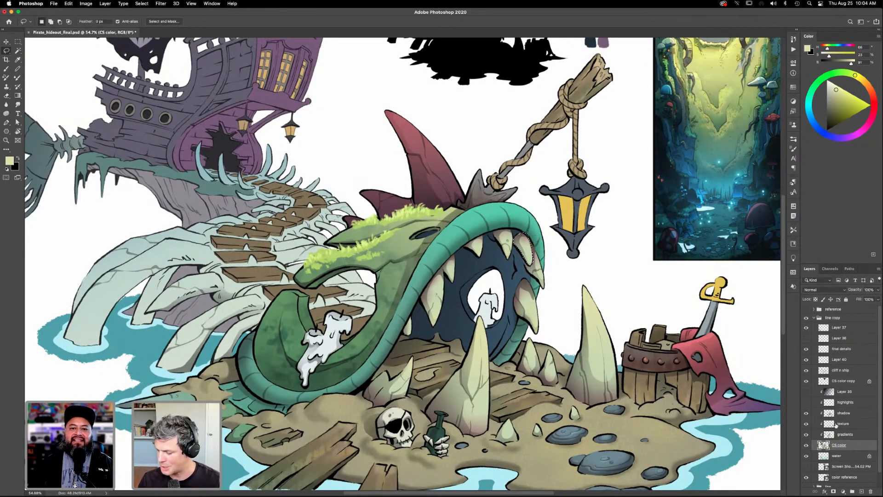
pyautogui.click(845, 433)
pyautogui.press('g')
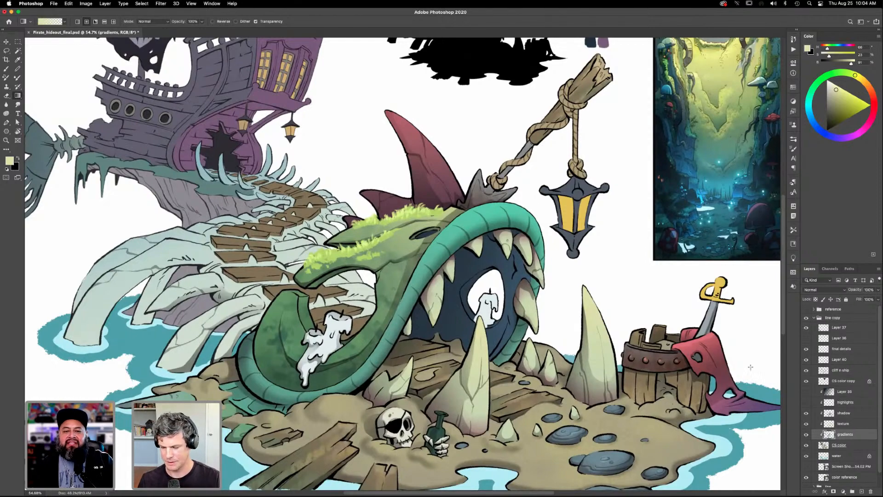
# - Compare the illustration with the gradients layer hidden and shown, and examine the shading across the island
pyautogui.scroll(-5, 550, 426)
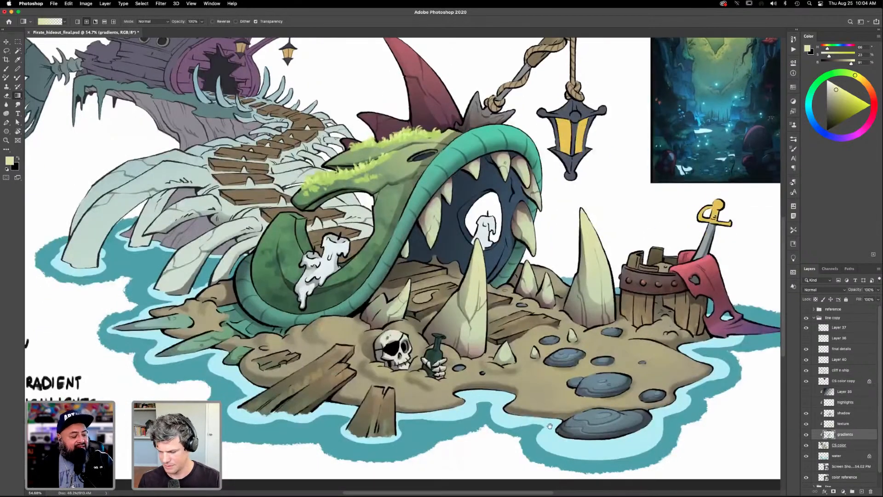
pyautogui.scroll(2, 549, 425)
pyautogui.click(806, 434)
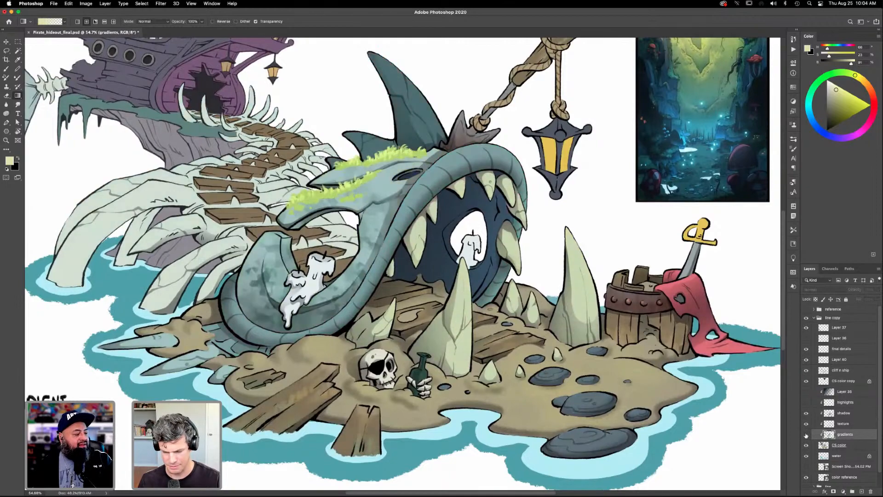
pyautogui.click(806, 434)
pyautogui.scroll(-2, 547, 350)
pyautogui.hscroll(-1, 546, 350)
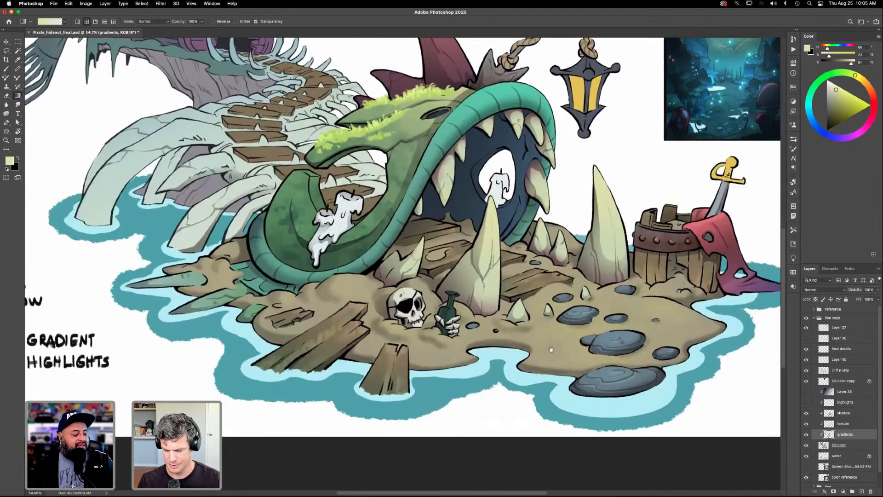
pyautogui.scroll(1, 547, 345)
pyautogui.hscroll(3, 547, 345)
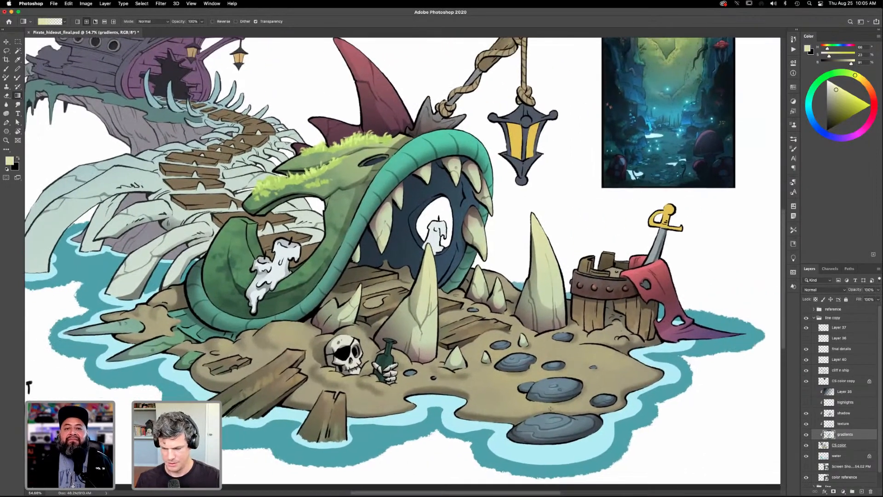
pyautogui.scroll(2, 546, 417)
pyautogui.hscroll(-3, 547, 416)
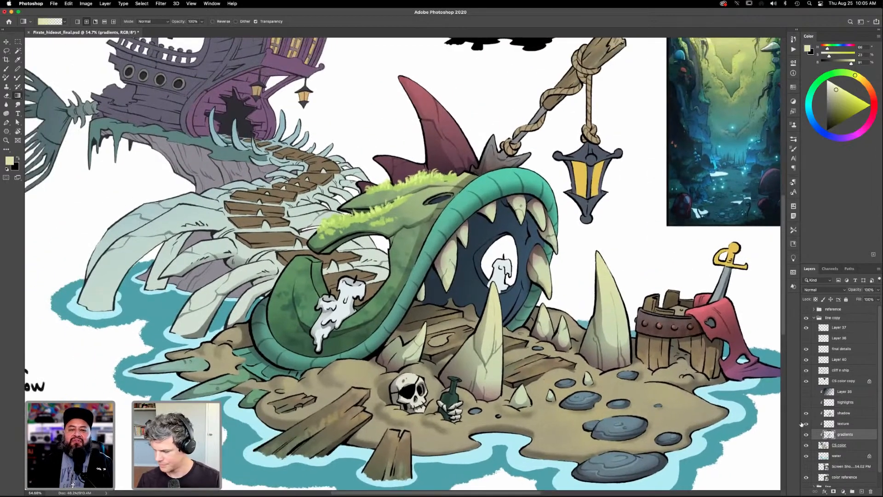
# - Lasso the shaded part of the candle in the mouth window and apply a black gradient to it on the shadow layer
pyautogui.click(845, 413)
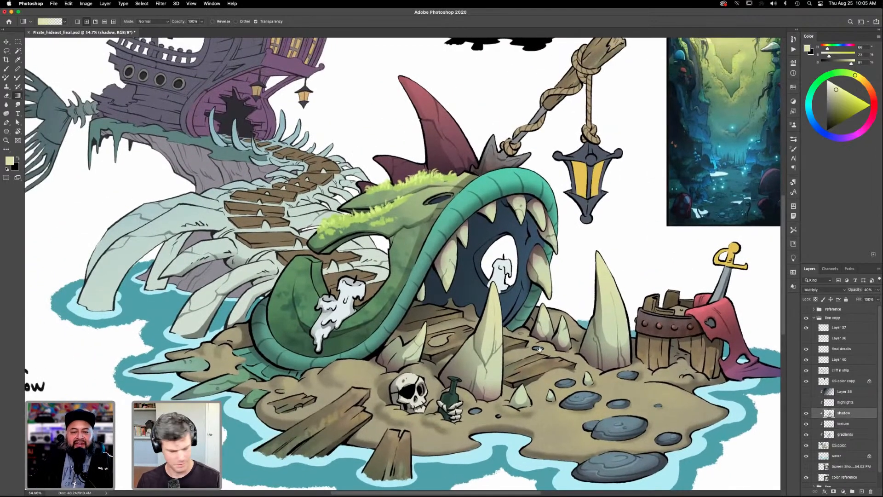
pyautogui.press('l')
pyautogui.moveTo(501, 285)
pyautogui.mouseDown()
pyautogui.moveTo(524, 275)
pyautogui.moveTo(537, 308)
pyautogui.mouseUp()
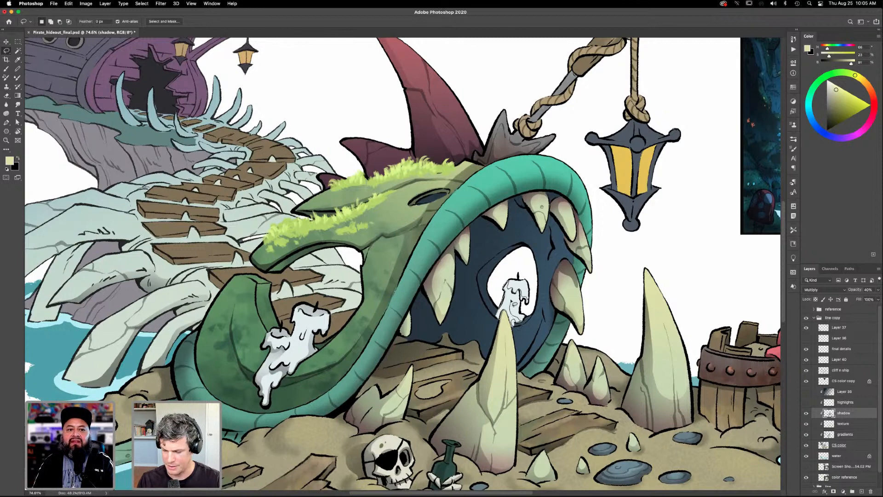
pyautogui.moveTo(526, 304); pyautogui.dragTo(527, 299)
pyautogui.press('g')
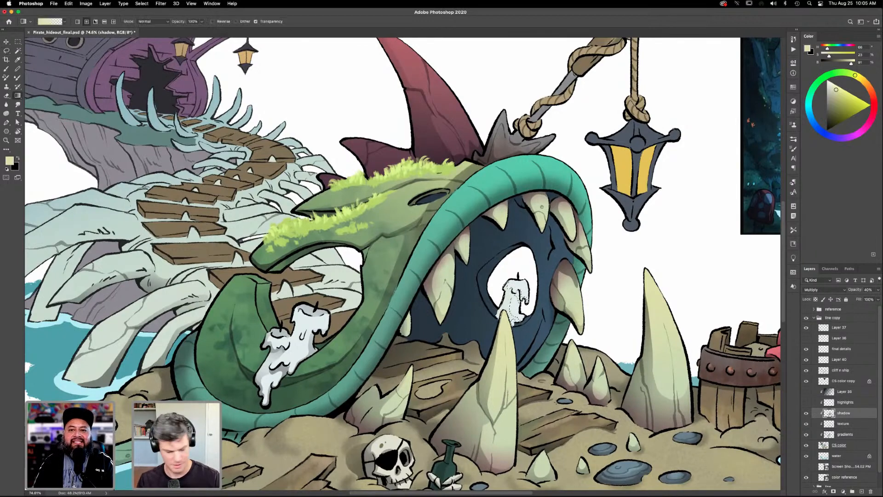
pyautogui.press('d')
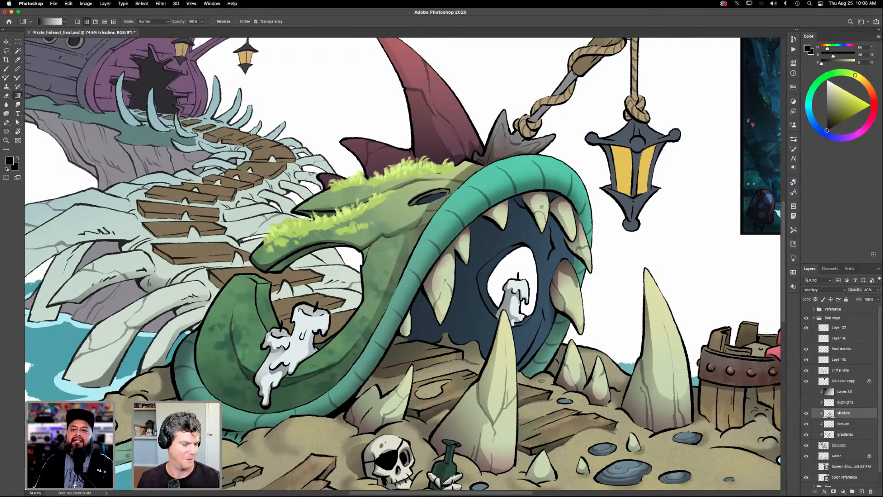
# - Fit the whole illustration in view and save the file
pyautogui.scroll(-3, 578, 367)
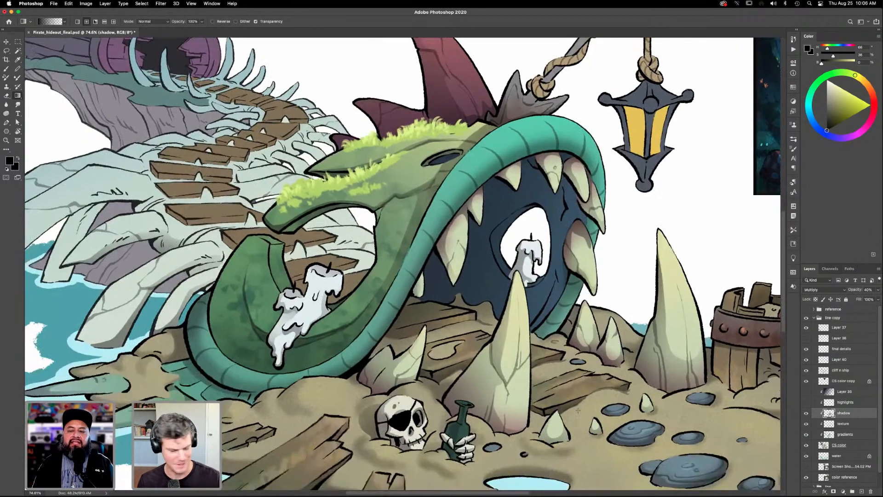
pyautogui.press('super+0')
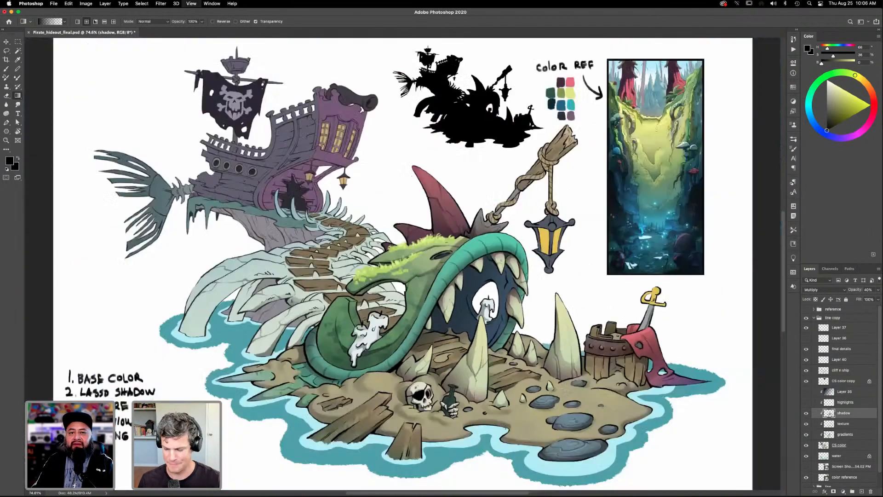
pyautogui.click(54, 3)
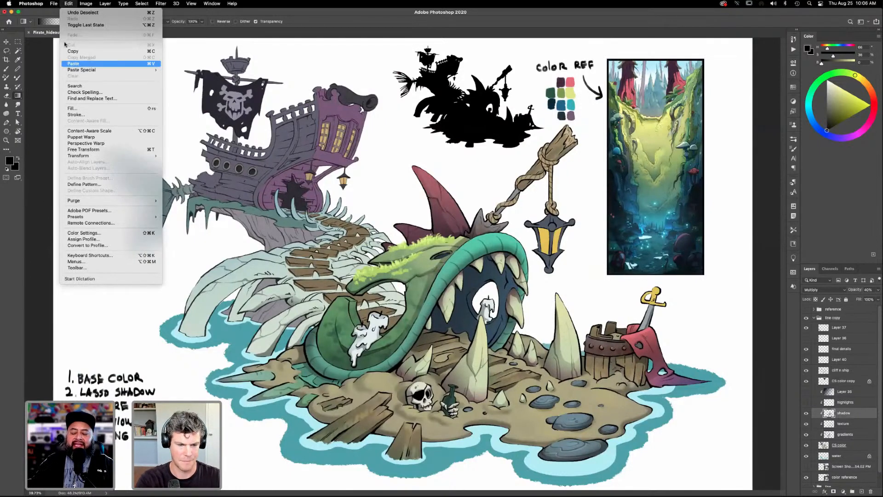
pyautogui.click(59, 73)
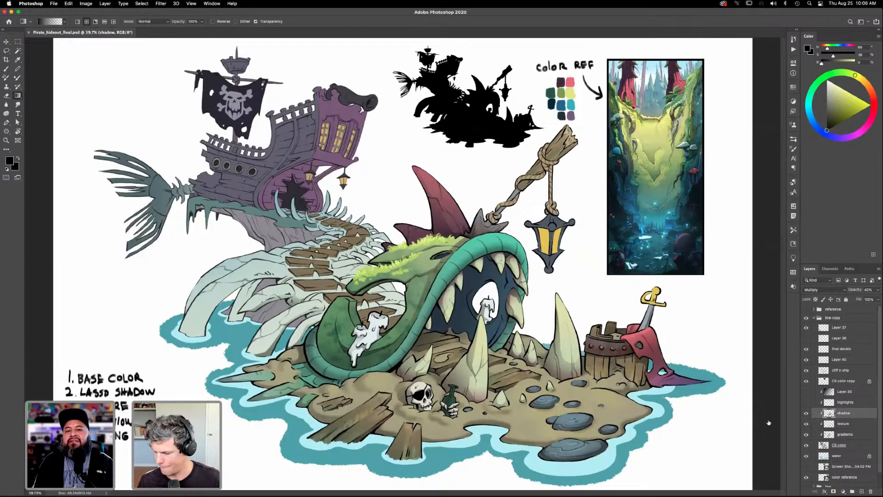
# - Lasso the underside of the wooden lantern pole in two parts and apply a black gradient shadow on the shadow layer
pyautogui.press('z')
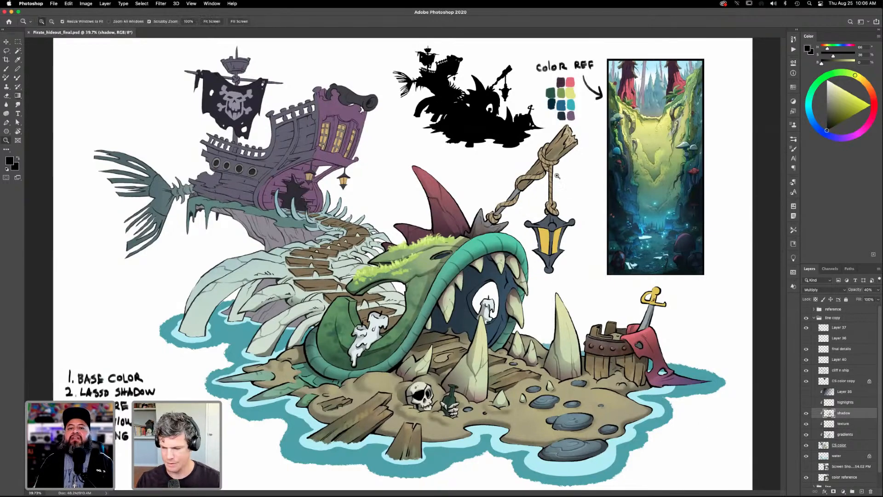
pyautogui.moveTo(558, 175); pyautogui.dragTo(607, 174)
pyautogui.moveTo(539, 250); pyautogui.dragTo(541, 315)
pyautogui.press('l')
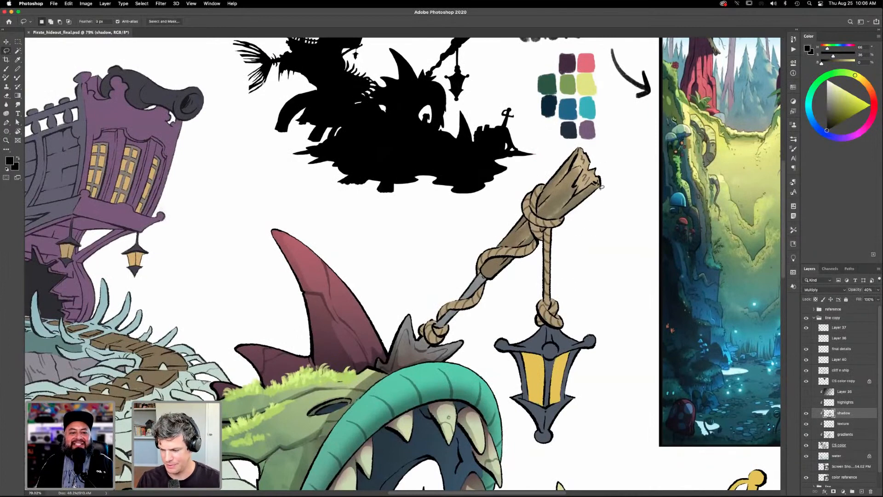
pyautogui.moveTo(597, 186)
pyautogui.mouseDown()
pyautogui.moveTo(575, 188)
pyautogui.moveTo(549, 222)
pyautogui.moveTo(567, 220)
pyautogui.moveTo(611, 183)
pyautogui.mouseUp()
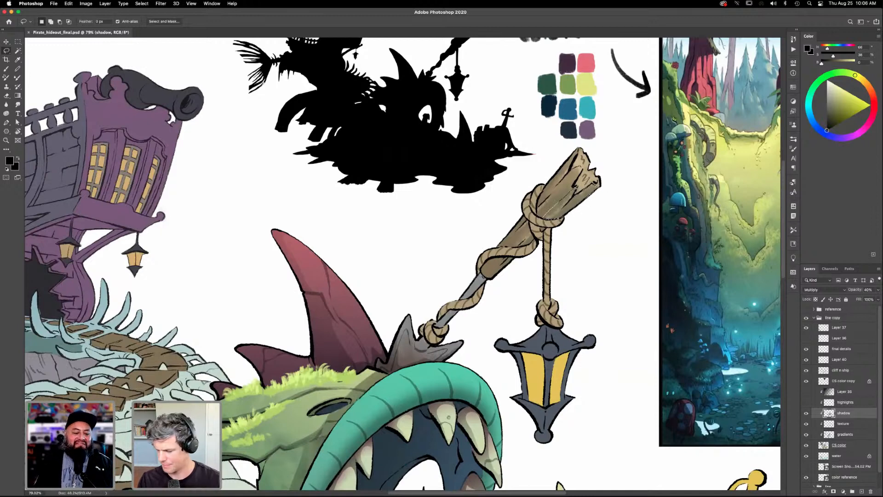
pyautogui.moveTo(548, 229)
pyautogui.mouseDown()
pyautogui.moveTo(538, 243)
pyautogui.moveTo(526, 239)
pyautogui.moveTo(489, 283)
pyautogui.moveTo(515, 266)
pyautogui.mouseUp()
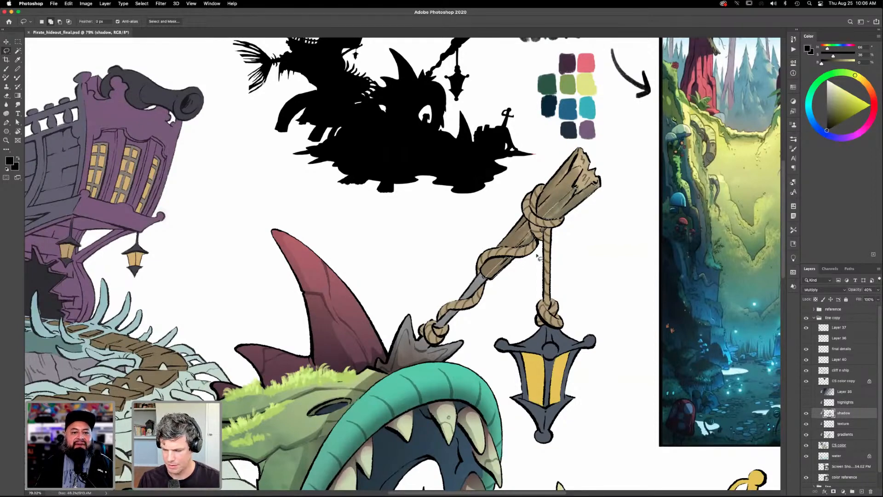
pyautogui.press('g')
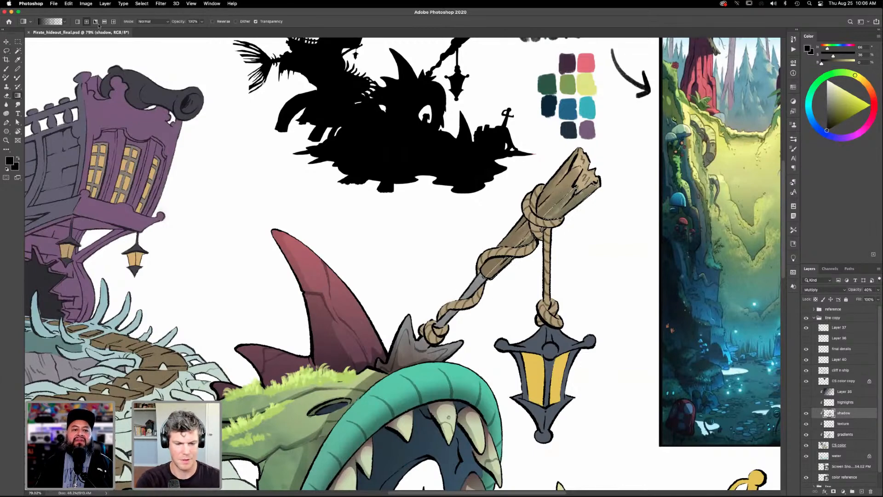
pyautogui.moveTo(585, 266); pyautogui.dragTo(512, 201)
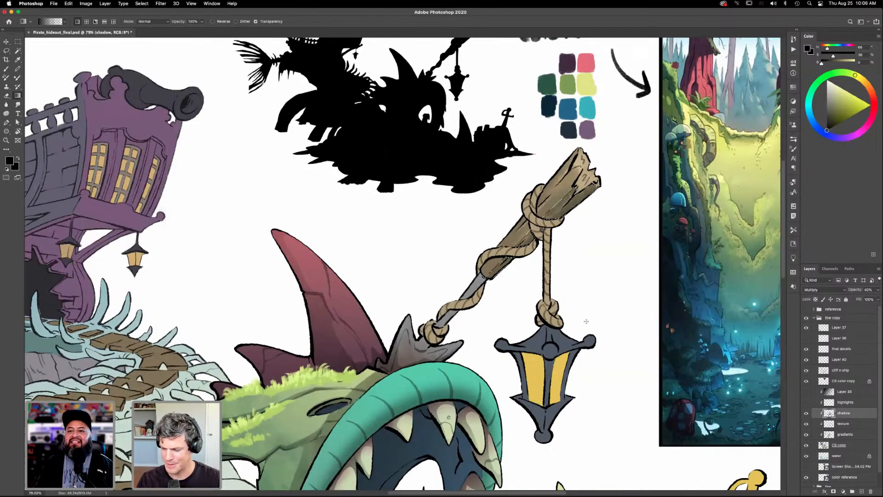
# - Clear the selection and examine the shading across the whole illustration and around the lantern pole
pyautogui.hotkey('ctrl', 'd')
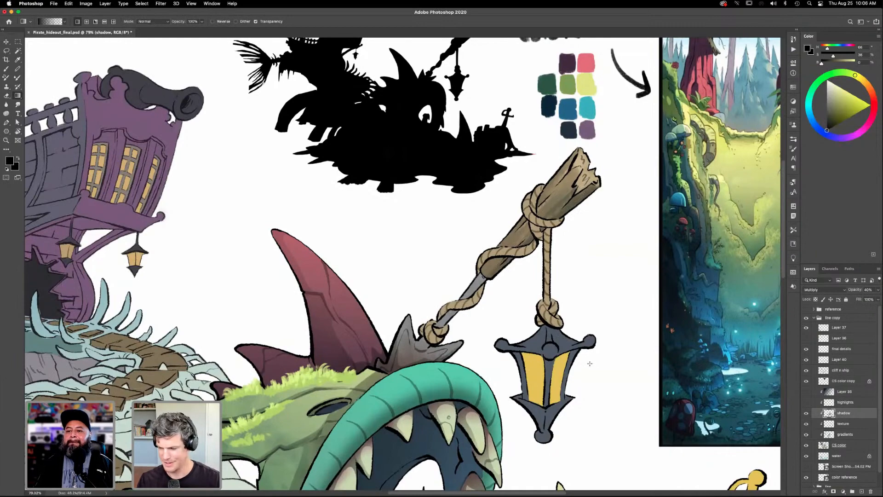
pyautogui.press('l')
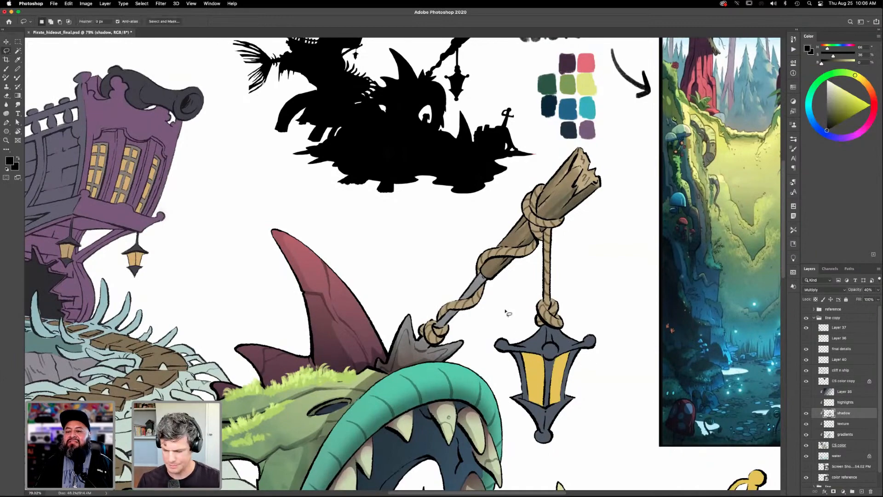
pyautogui.moveTo(564, 313)
pyautogui.mouseDown()
pyautogui.moveTo(577, 292)
pyautogui.moveTo(575, 312)
pyautogui.mouseUp()
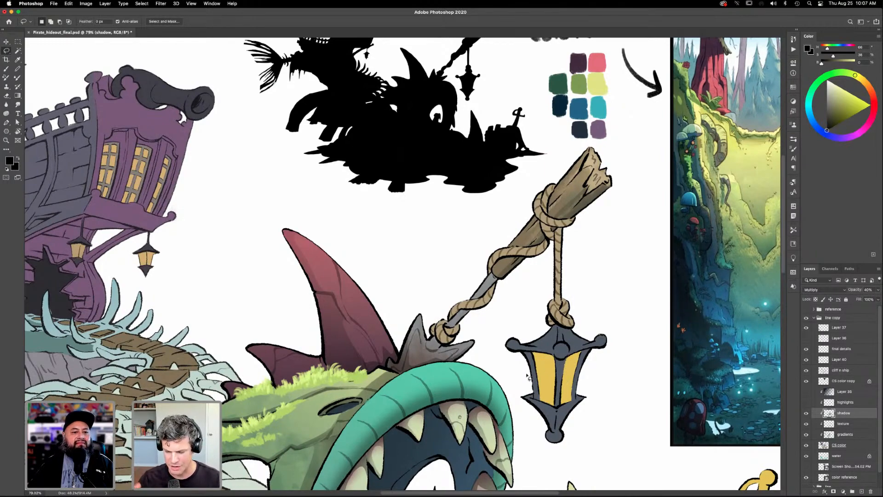
pyautogui.moveTo(508, 376); pyautogui.dragTo(540, 379)
pyautogui.moveTo(540, 378); pyautogui.dragTo(530, 346)
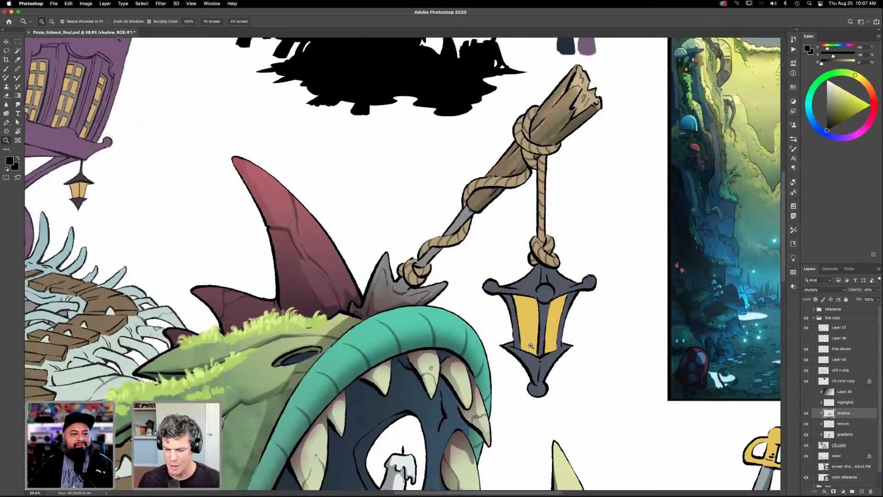
pyautogui.press('super+0')
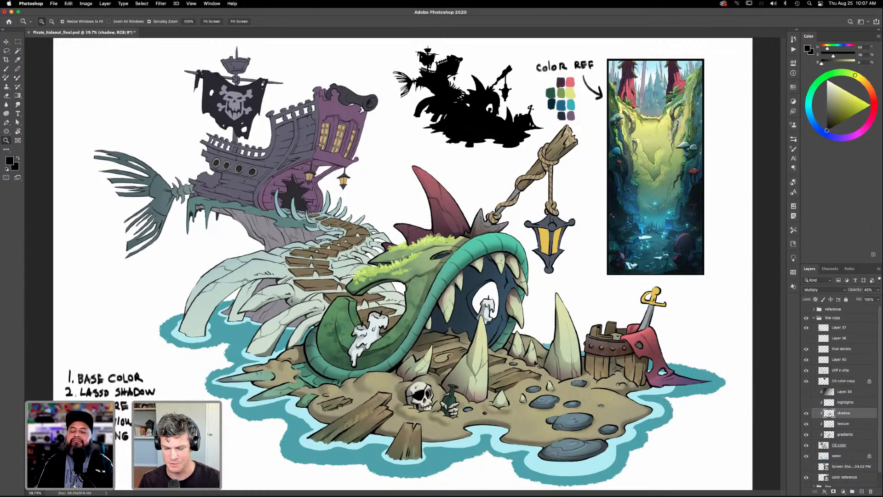
pyautogui.click(532, 302)
pyautogui.moveTo(558, 415); pyautogui.dragTo(589, 449)
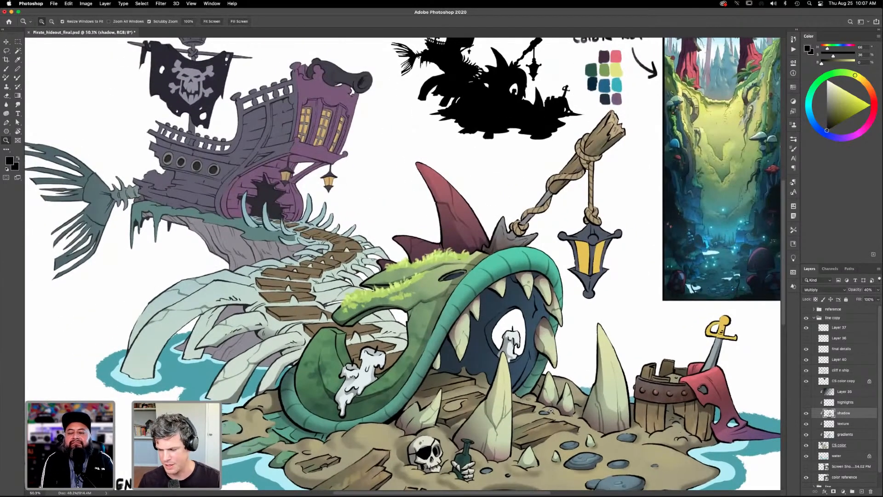
pyautogui.scroll(5, 550, 411)
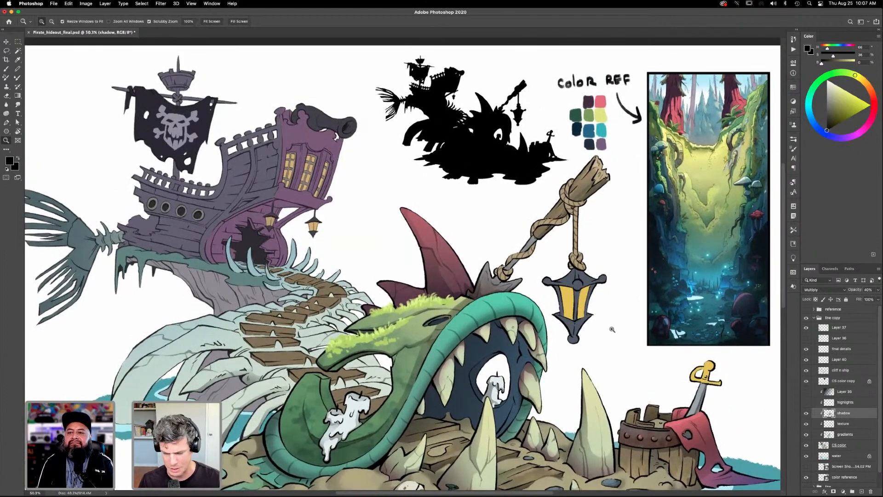
pyautogui.moveTo(626, 327); pyautogui.dragTo(629, 303)
pyautogui.moveTo(609, 373); pyautogui.dragTo(609, 391)
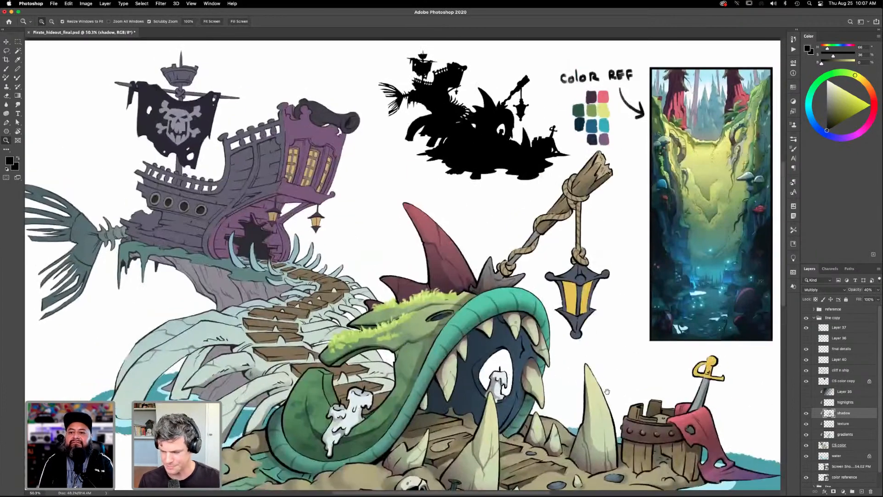
# - Lasso the shaded part of the rope knot at the pole's base and apply a black gradient on the shadow layer
pyautogui.moveTo(551, 247); pyautogui.dragTo(593, 242)
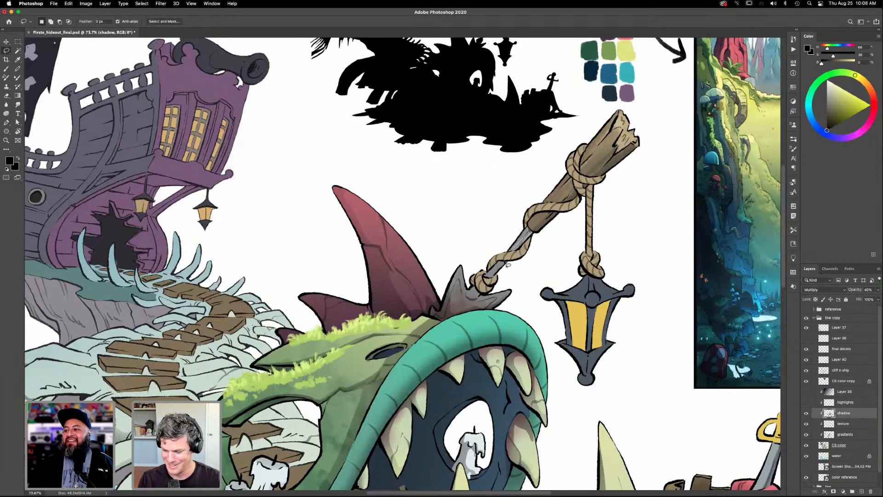
pyautogui.press('shift')
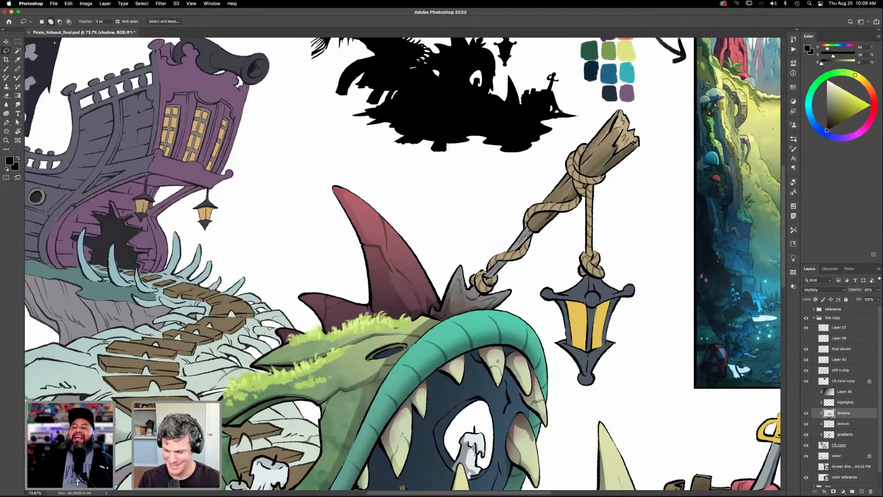
pyautogui.moveTo(481, 291)
pyautogui.mouseDown()
pyautogui.moveTo(471, 299)
pyautogui.moveTo(479, 293)
pyautogui.mouseUp()
pyautogui.press('g')
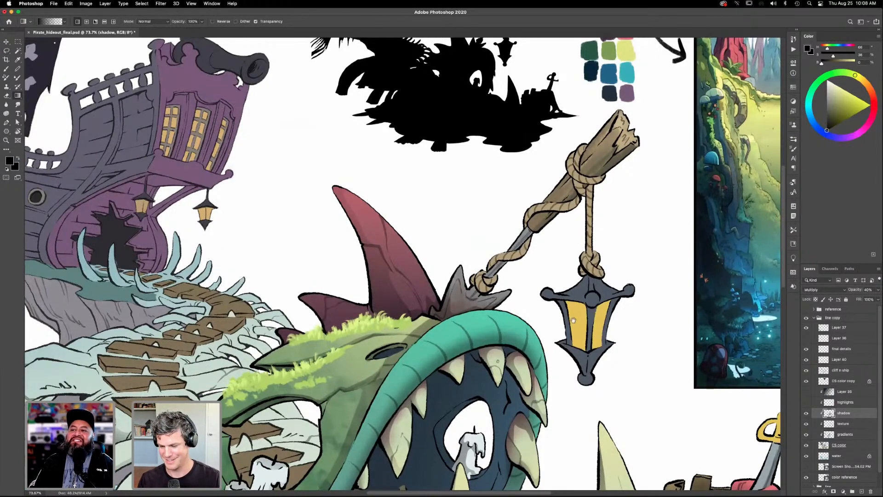
pyautogui.hscroll(-2, 573, 346)
pyautogui.scroll(3, 574, 346)
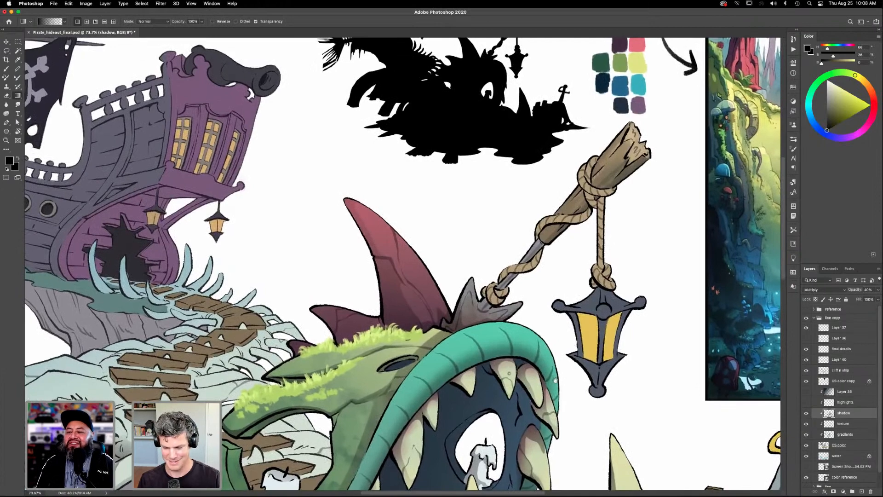
# - Lasso the underside of the lower rope coil around the pole in parts and shade each with a black gradient
pyautogui.press('b')
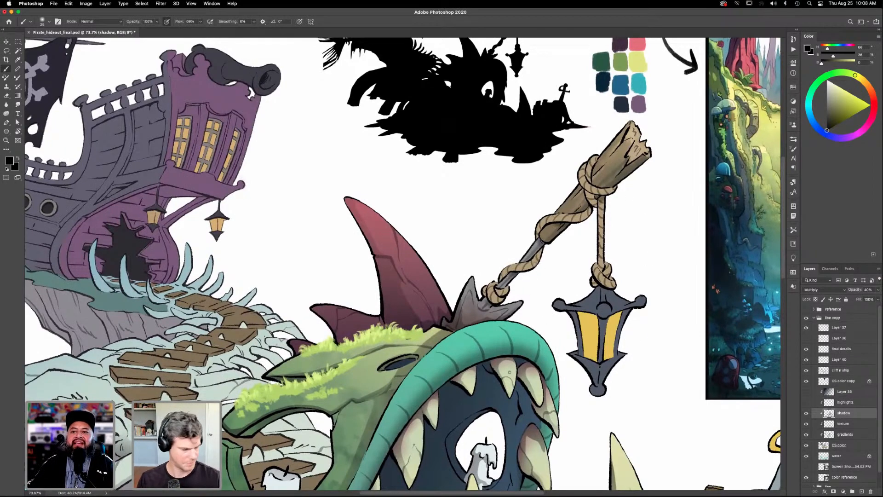
pyautogui.press('l')
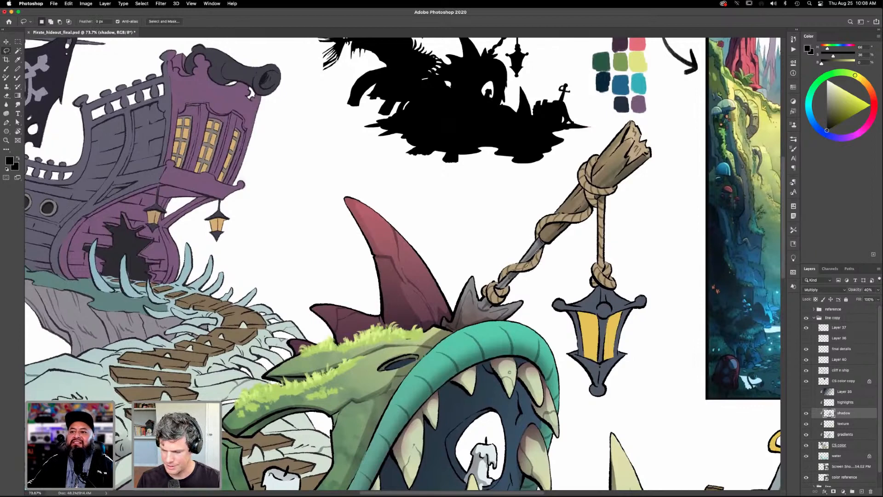
pyautogui.moveTo(534, 270); pyautogui.dragTo(545, 250)
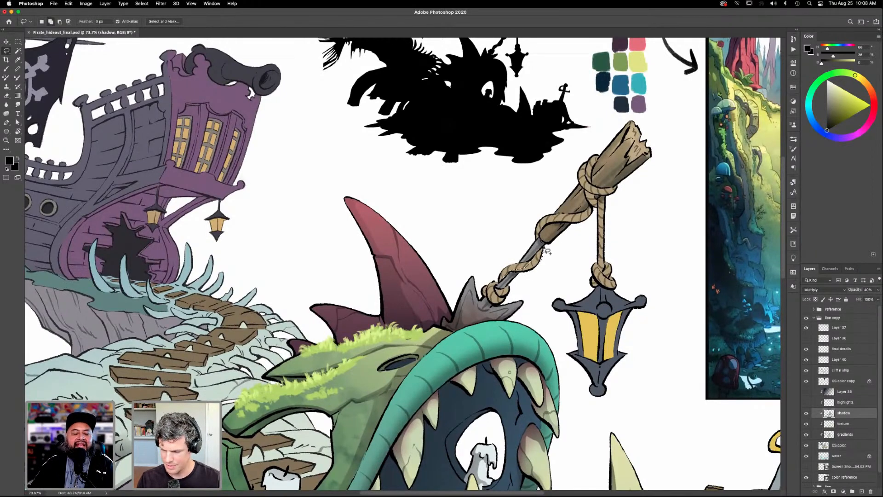
pyautogui.press('g')
pyautogui.moveTo(533, 238); pyautogui.dragTo(534, 288)
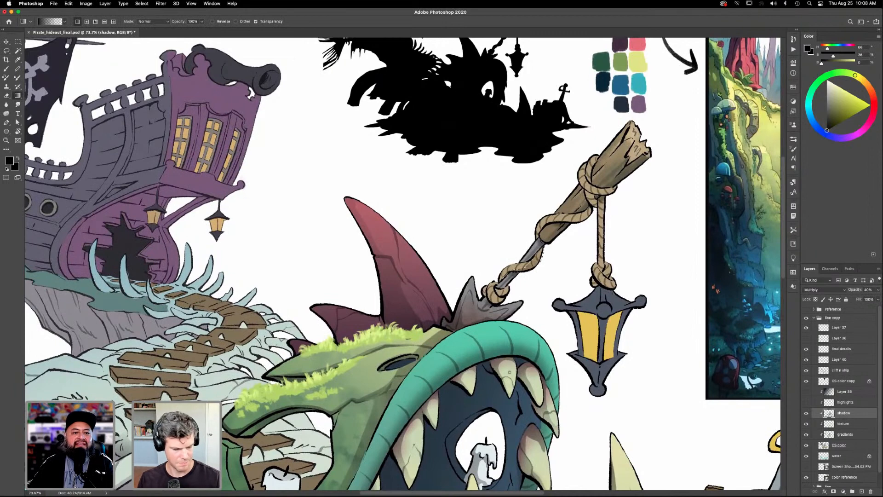
pyautogui.press('l')
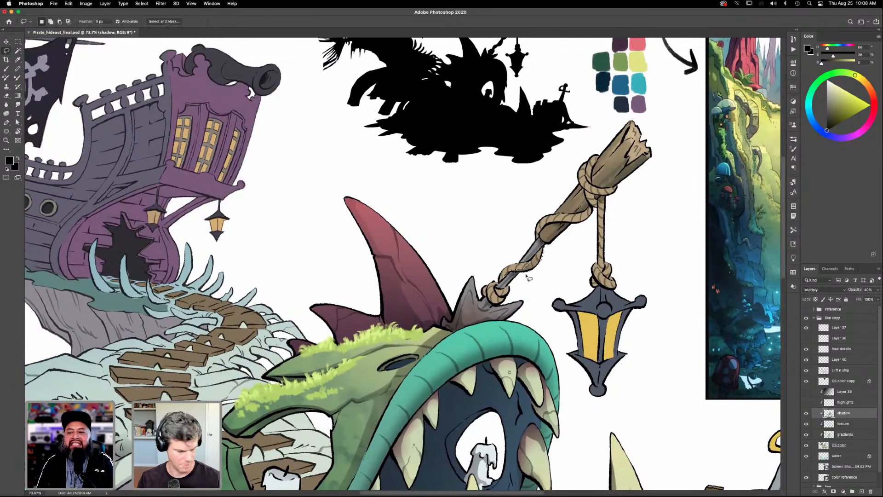
pyautogui.press('shift')
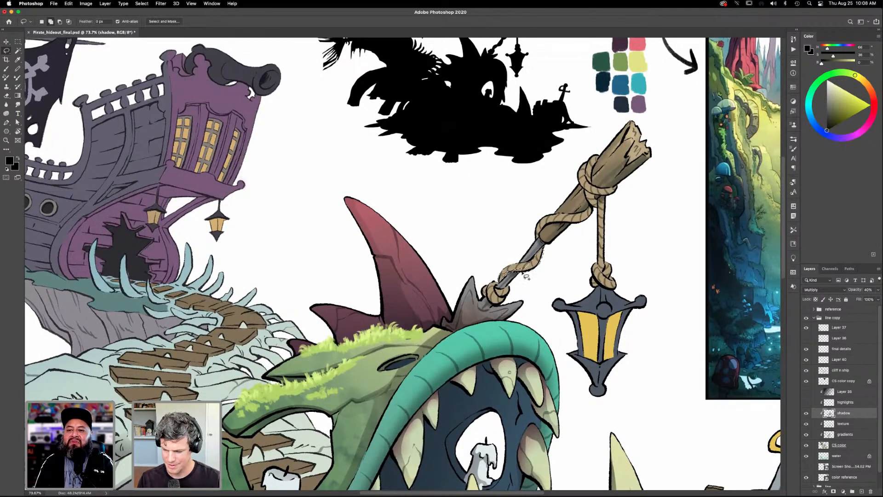
pyautogui.press('g')
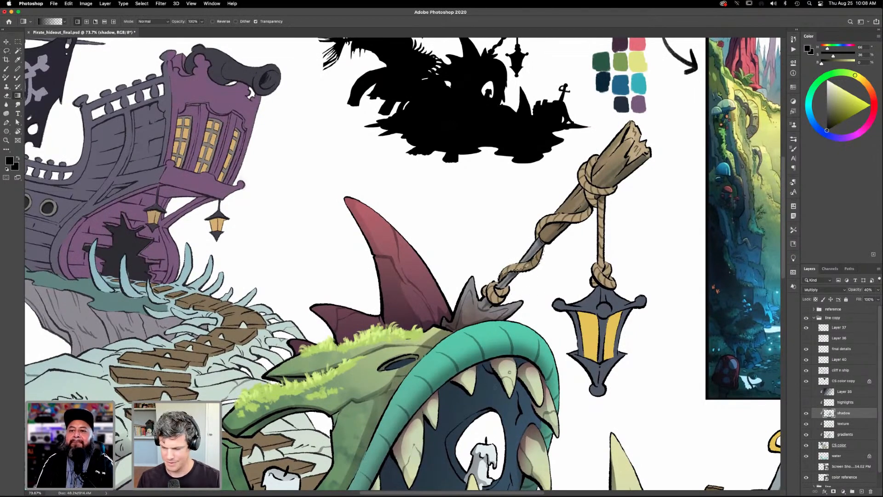
# - Lasso the underside of the rope coil around the middle of the pole, apply a black gradient shadow, and deselect
pyautogui.press('l')
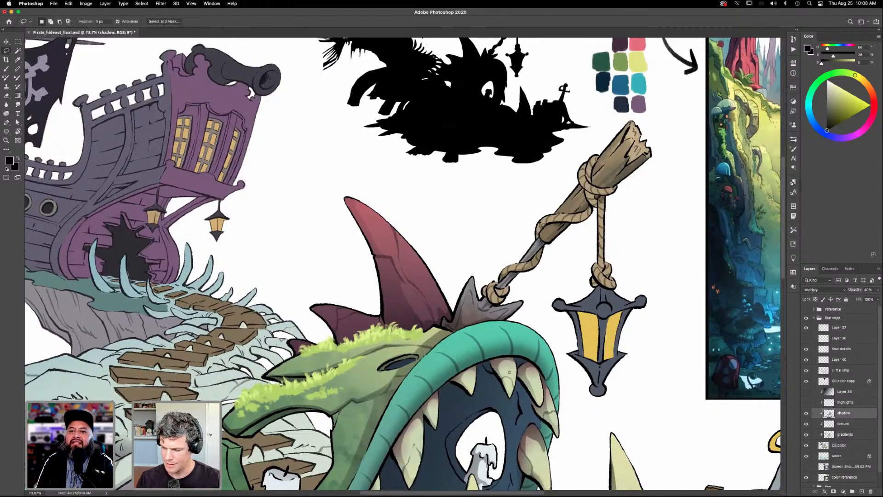
pyautogui.moveTo(547, 228)
pyautogui.mouseDown()
pyautogui.moveTo(583, 225)
pyautogui.moveTo(596, 210)
pyautogui.moveTo(539, 230)
pyautogui.mouseUp()
pyautogui.press('g')
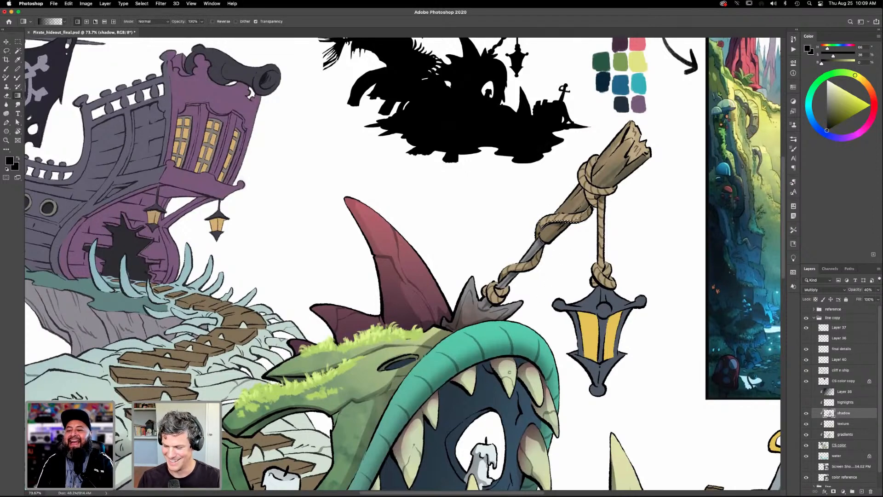
pyautogui.press('super+d')
# - Lasso the shaded parts of the large rope knot near the pole's upper end and apply a black gradient shadow
pyautogui.moveTo(598, 308); pyautogui.dragTo(580, 294)
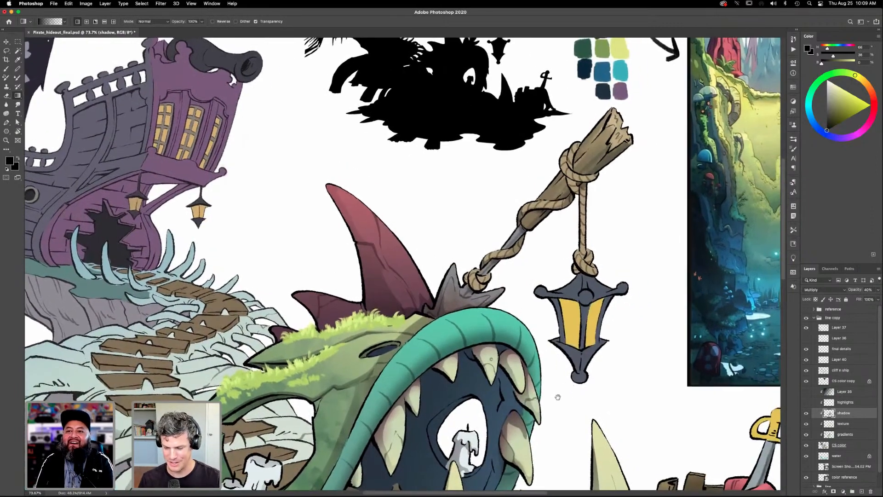
pyautogui.moveTo(558, 396); pyautogui.dragTo(539, 410)
pyautogui.press('l')
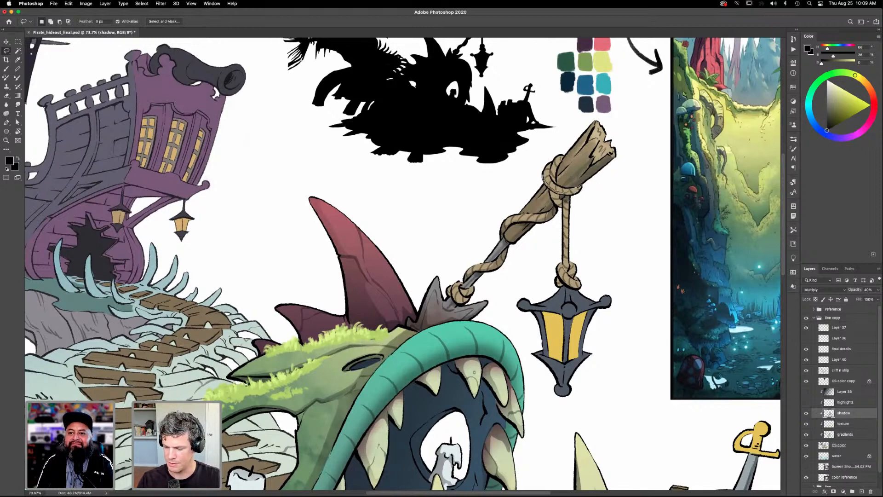
pyautogui.press('shift')
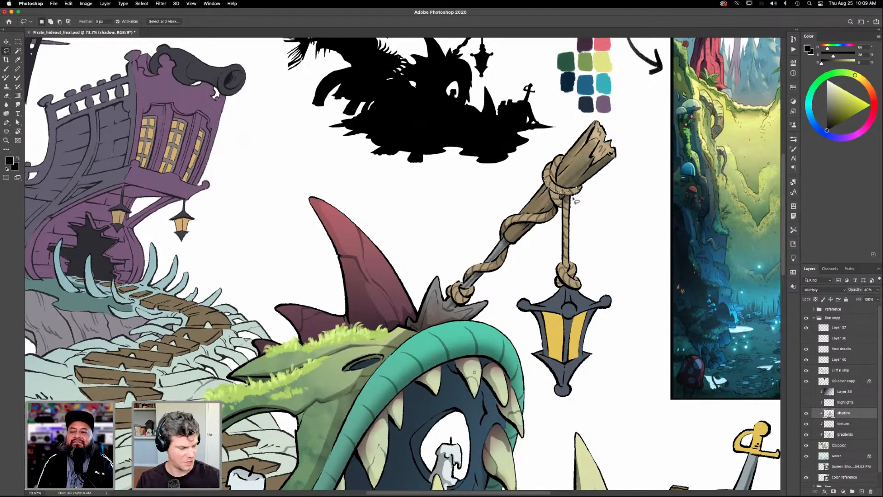
pyautogui.press('g')
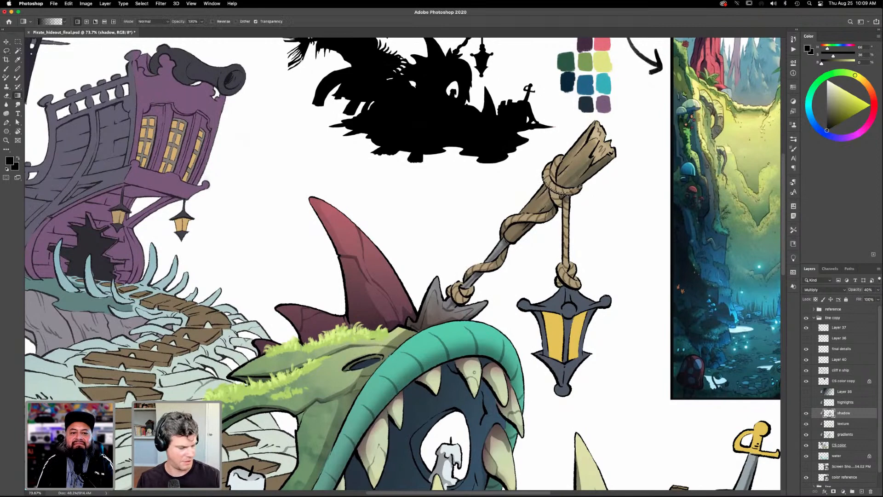
# - Brush a black shadow down one side of the rope that holds the lantern
pyautogui.press('l')
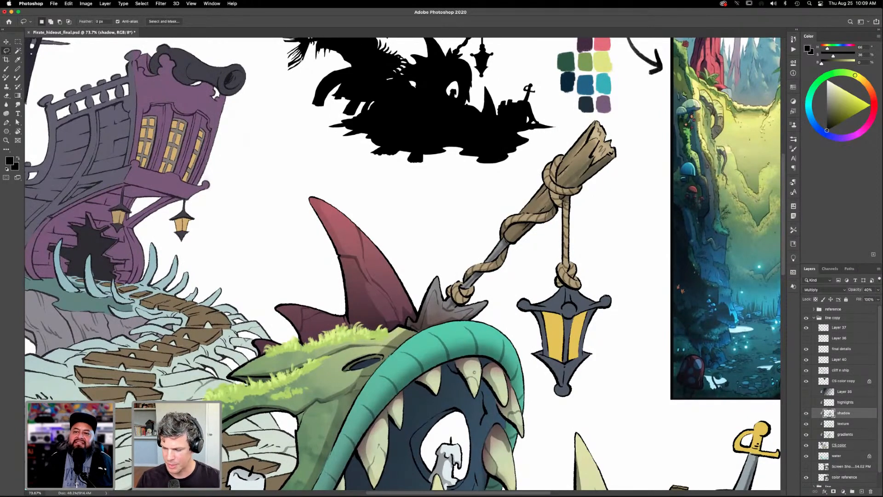
pyautogui.press('b')
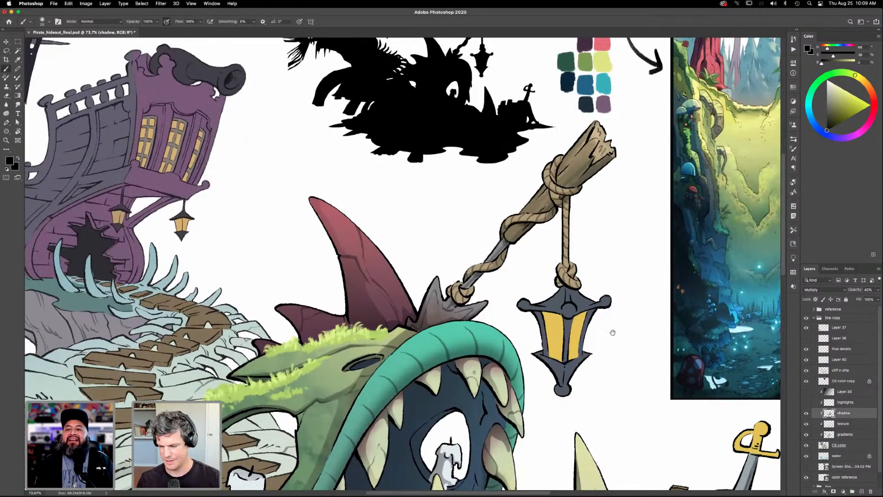
pyautogui.moveTo(615, 391); pyautogui.dragTo(613, 318)
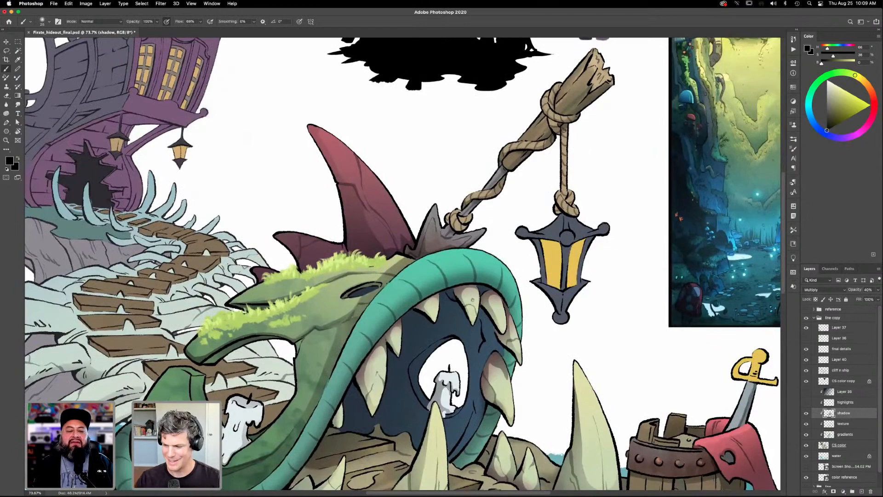
pyautogui.moveTo(562, 132); pyautogui.dragTo(561, 195)
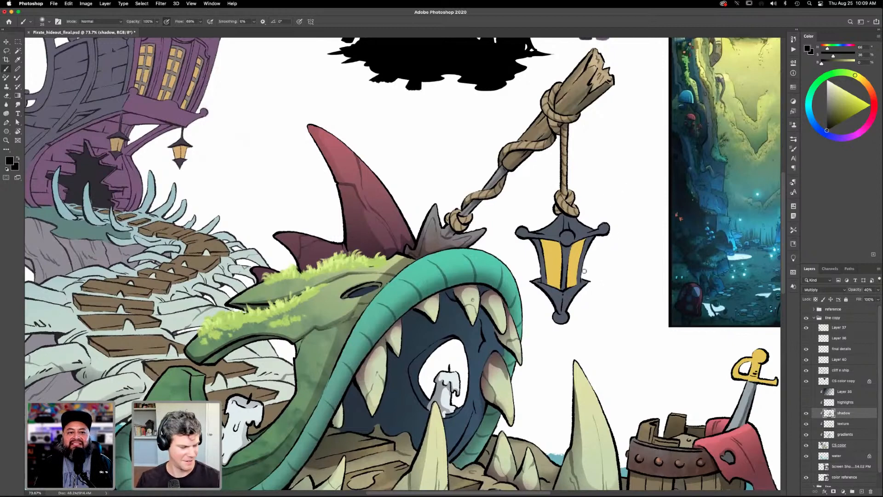
# - Lasso the shaded parts of the rope knot just above the lantern and apply black gradient shadows to them
pyautogui.press('l')
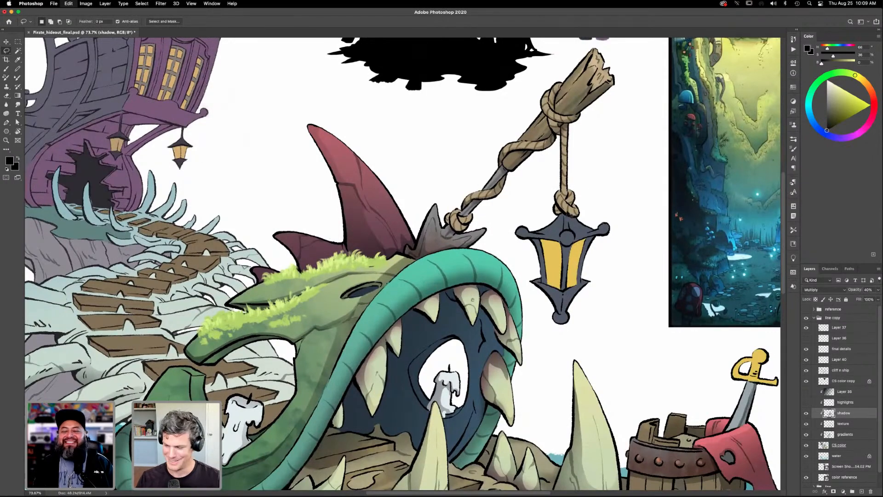
pyautogui.press('e')
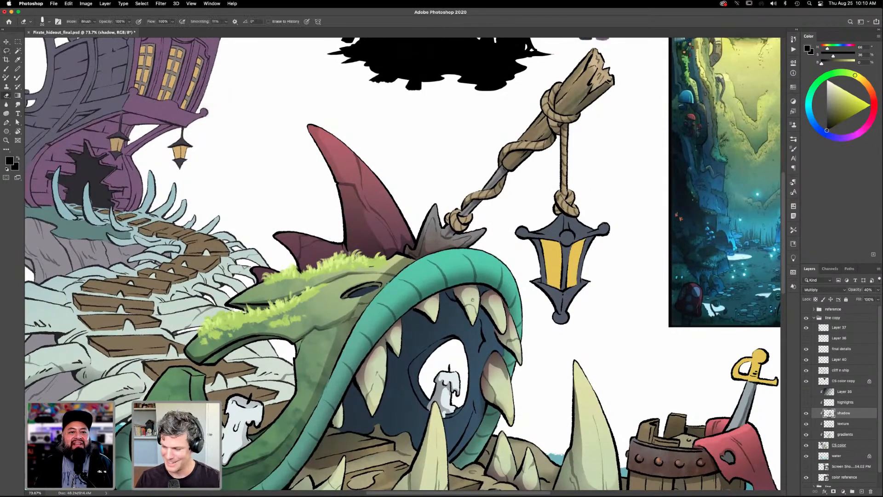
pyautogui.press('l')
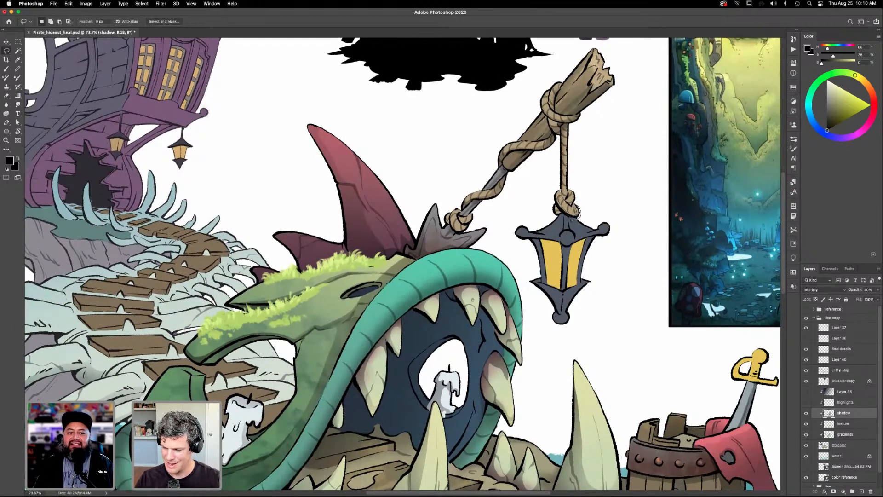
pyautogui.press('g')
pyautogui.moveTo(572, 175); pyautogui.dragTo(549, 243)
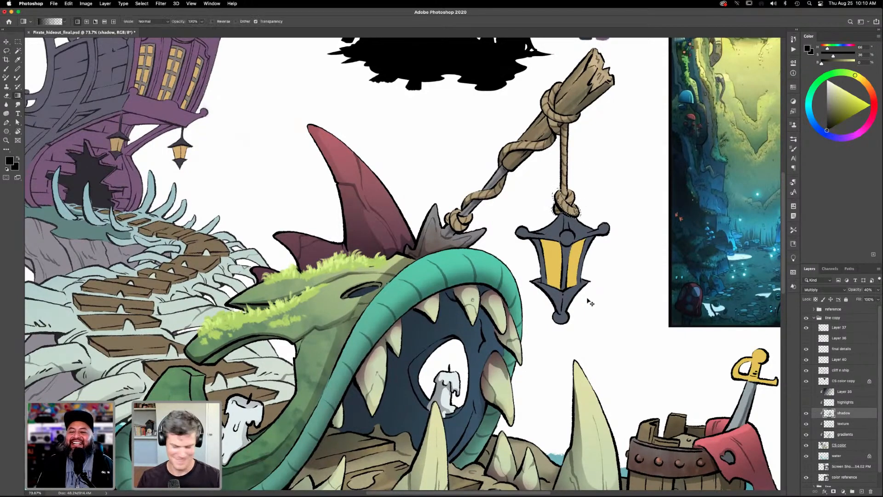
pyautogui.press('l')
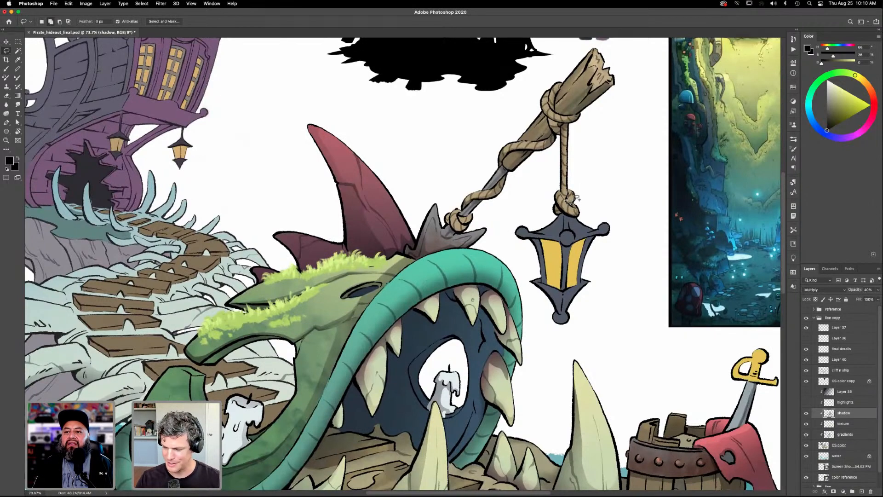
pyautogui.press('g')
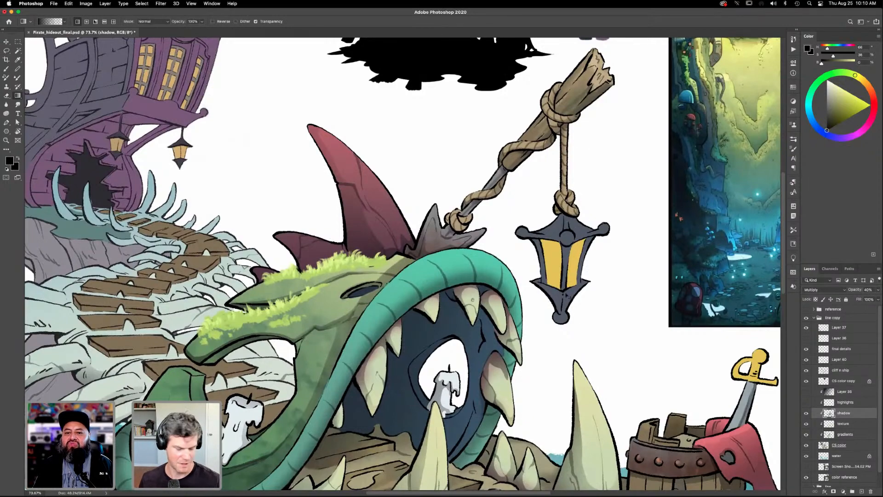
# - Lasso the area of the lantern's roof just below the rope knot and apply a black gradient shadow
pyautogui.press('super+0')
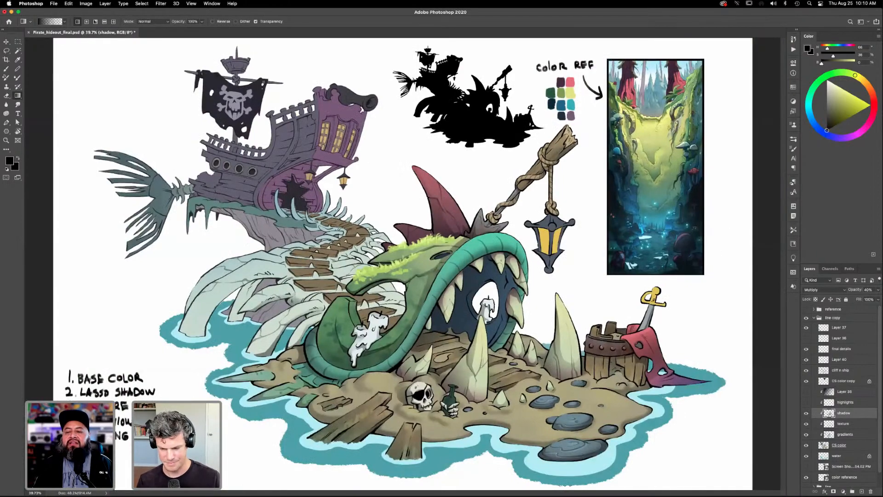
pyautogui.press('z')
pyautogui.moveTo(565, 234); pyautogui.dragTo(583, 215)
pyautogui.moveTo(584, 297); pyautogui.dragTo(592, 340)
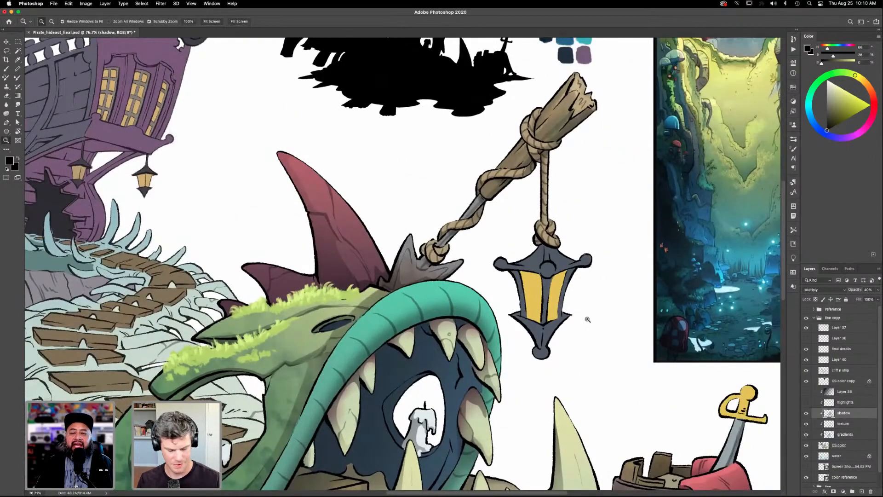
pyautogui.press('l')
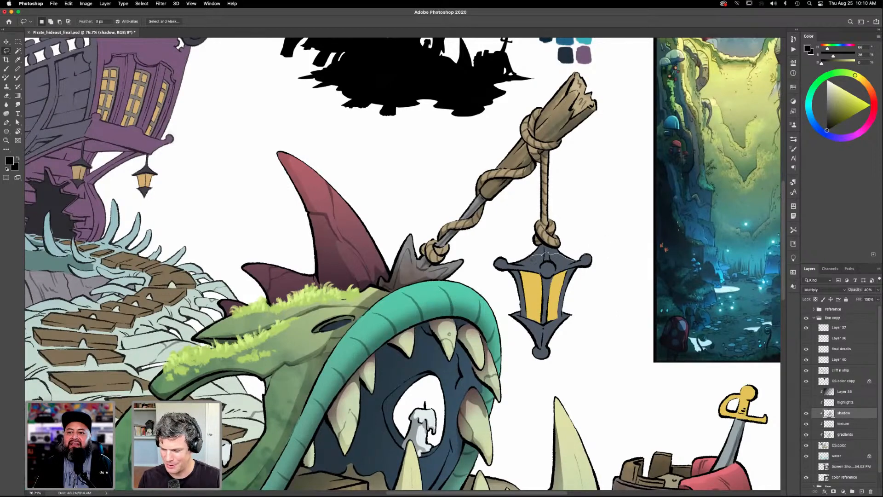
pyautogui.moveTo(541, 245); pyautogui.dragTo(573, 257)
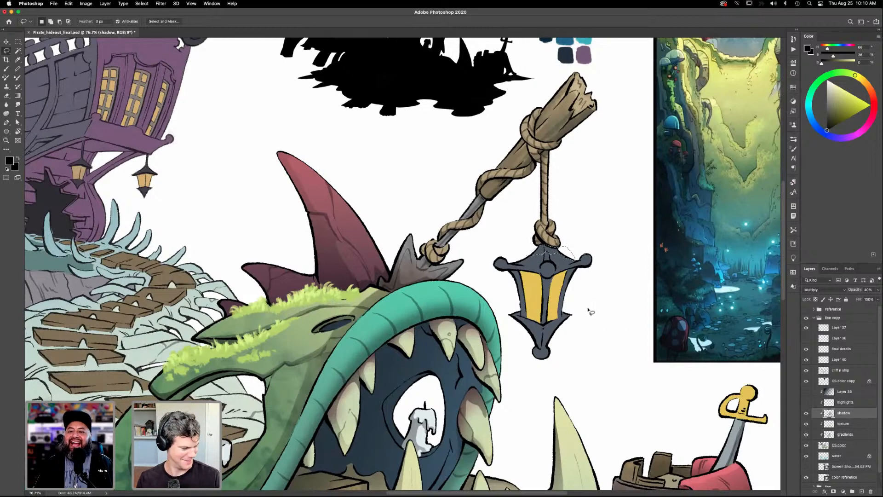
pyautogui.press('g')
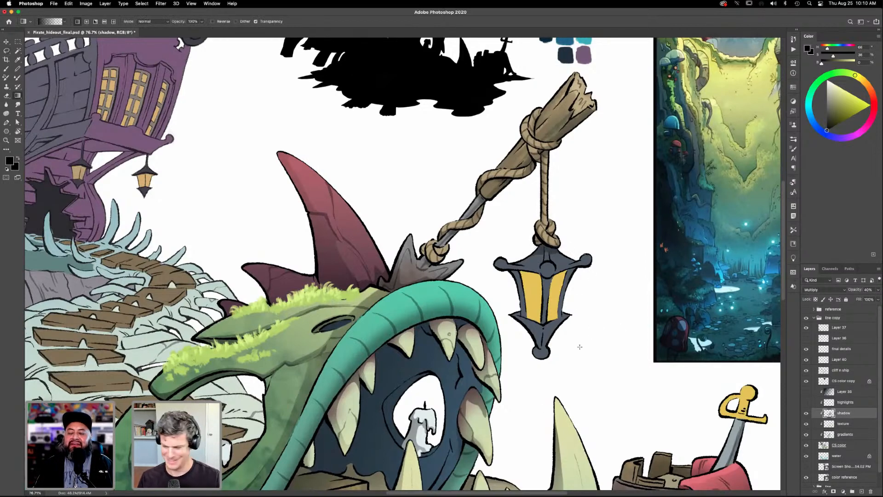
# - Lasso the lantern's yellow glass body beneath the roof, redo its black gradient shadow from the roof downward, and deselect
pyautogui.press('l')
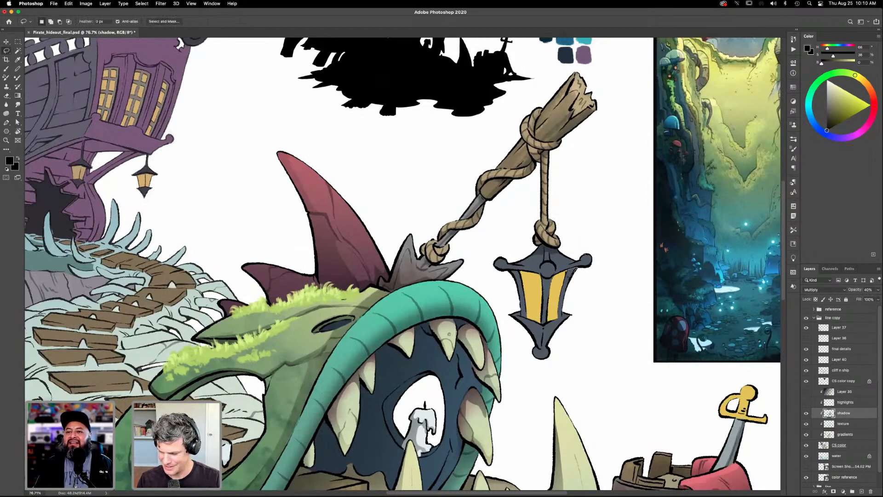
pyautogui.moveTo(557, 279)
pyautogui.mouseDown()
pyautogui.moveTo(510, 275)
pyautogui.moveTo(510, 287)
pyautogui.moveTo(520, 316)
pyautogui.moveTo(549, 329)
pyautogui.moveTo(568, 317)
pyautogui.moveTo(571, 294)
pyautogui.moveTo(589, 269)
pyautogui.moveTo(530, 421)
pyautogui.mouseUp()
pyautogui.press('g')
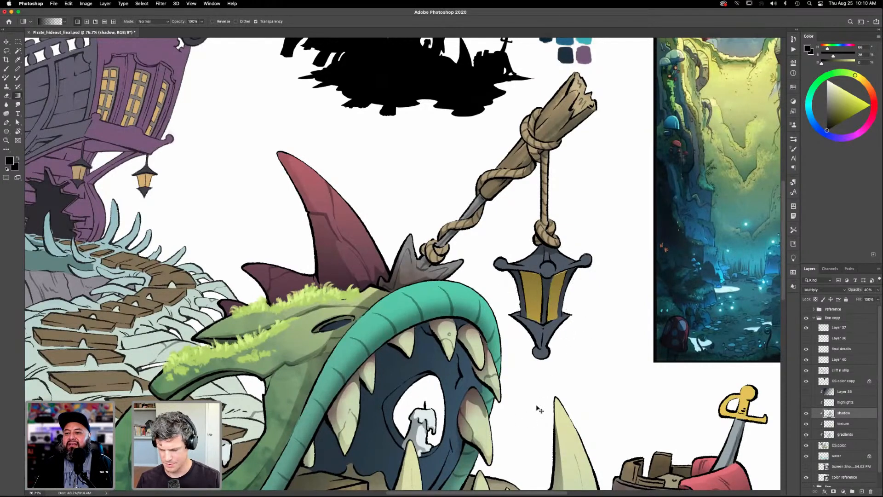
pyautogui.press('super+z')
pyautogui.press('super+z')
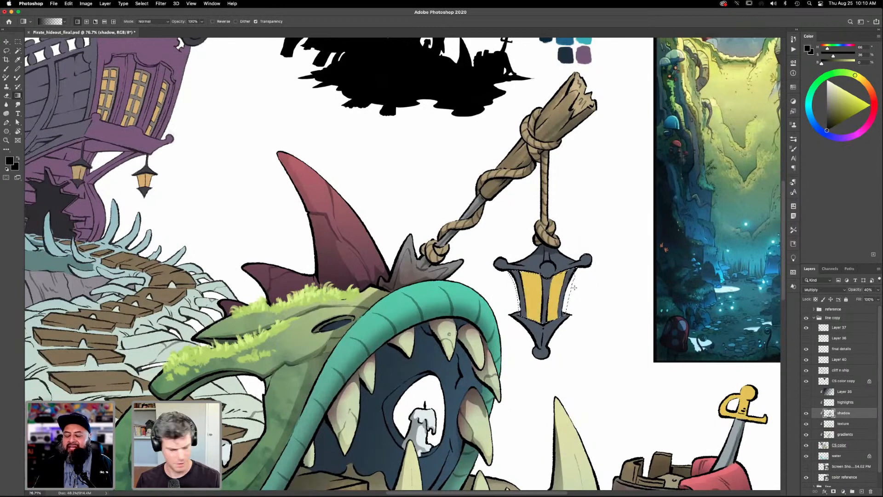
pyautogui.press('l')
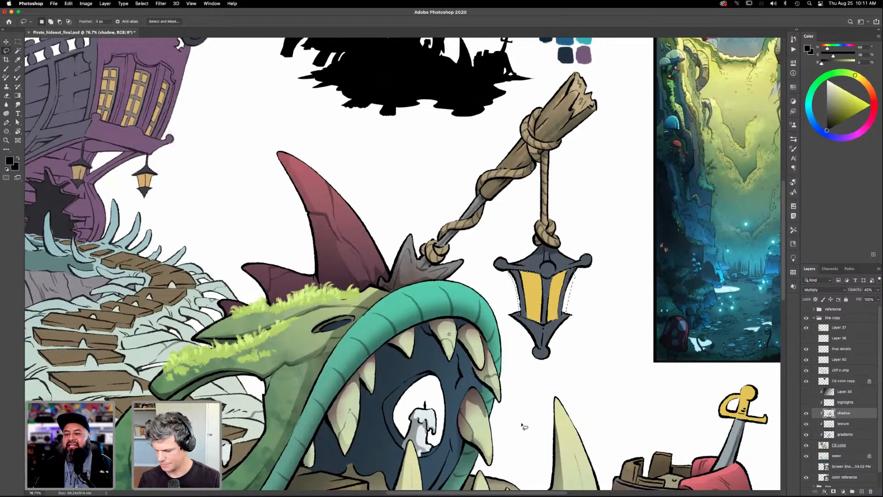
pyautogui.press('g')
pyautogui.moveTo(549, 255); pyautogui.dragTo(547, 317)
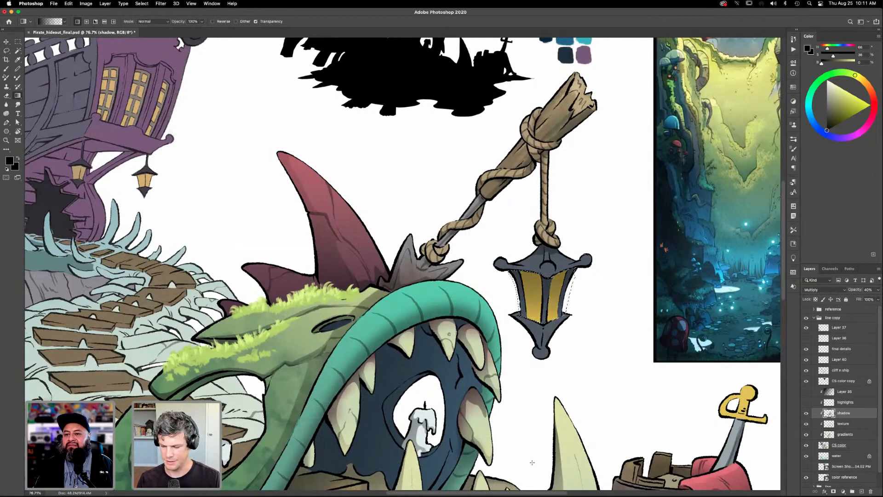
pyautogui.hotkey('ctrl', 'd')
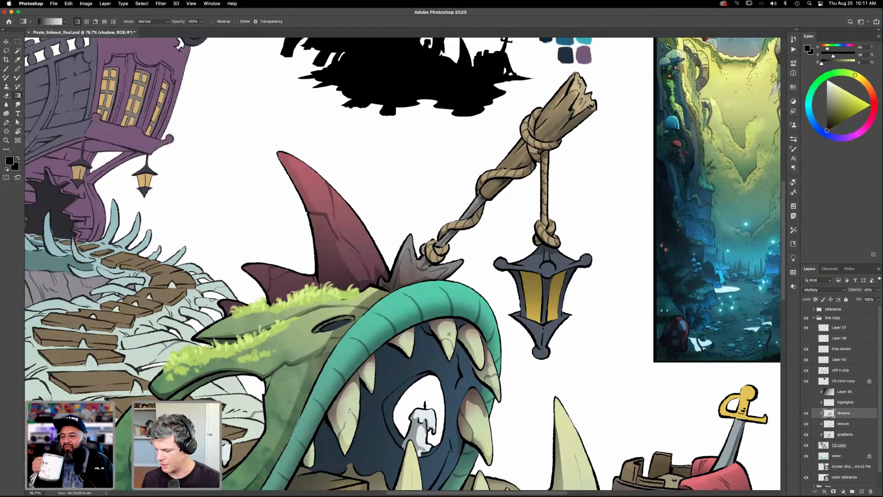
# - Release the shadow layer's clipping mask to examine the unclipped shadows, and clip the layer again
pyautogui.keyDown('alt'); pyautogui.click(845, 418); pyautogui.keyUp('alt')
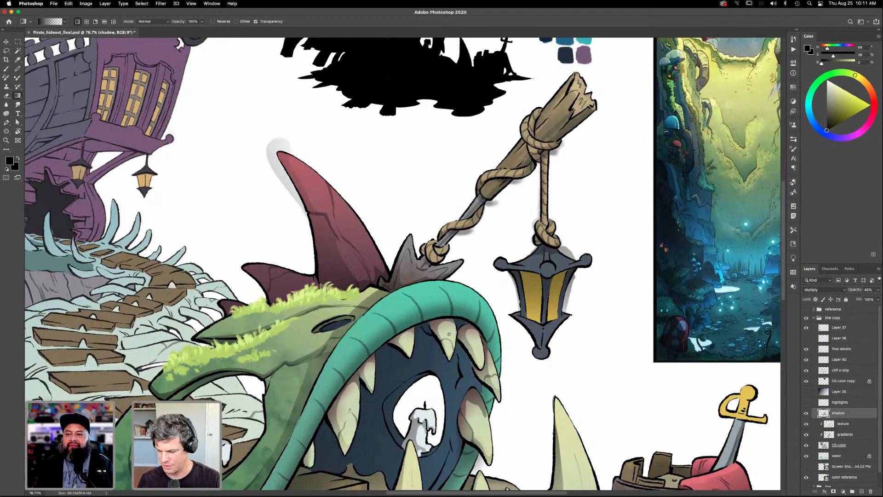
pyautogui.keyDown('alt'); pyautogui.click(846, 418); pyautogui.keyUp('alt')
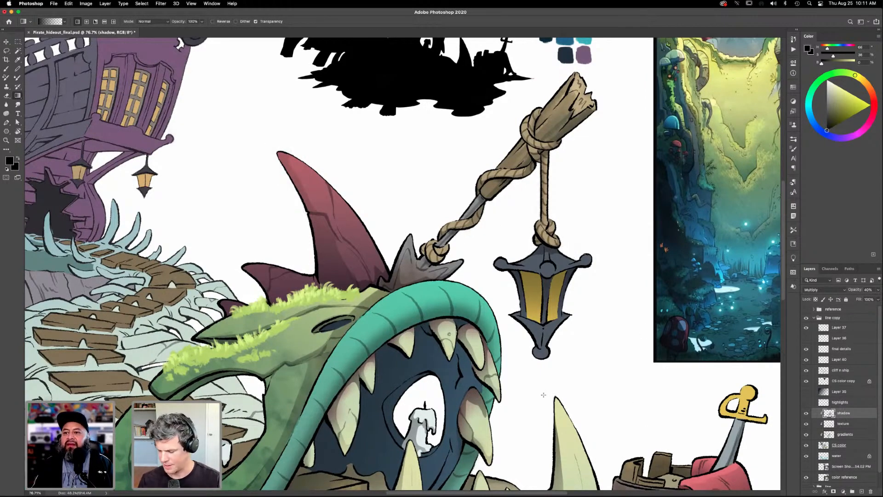
# - Lasso the lantern's lower tip beneath the glass, apply a black gradient shadow, and deselect
pyautogui.moveTo(569, 330); pyautogui.dragTo(579, 290)
pyautogui.moveTo(573, 409); pyautogui.dragTo(567, 421)
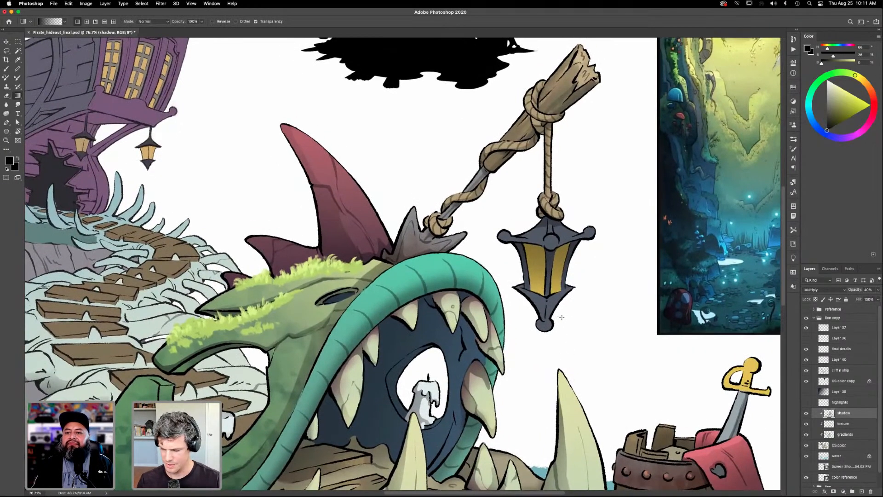
pyautogui.press('l')
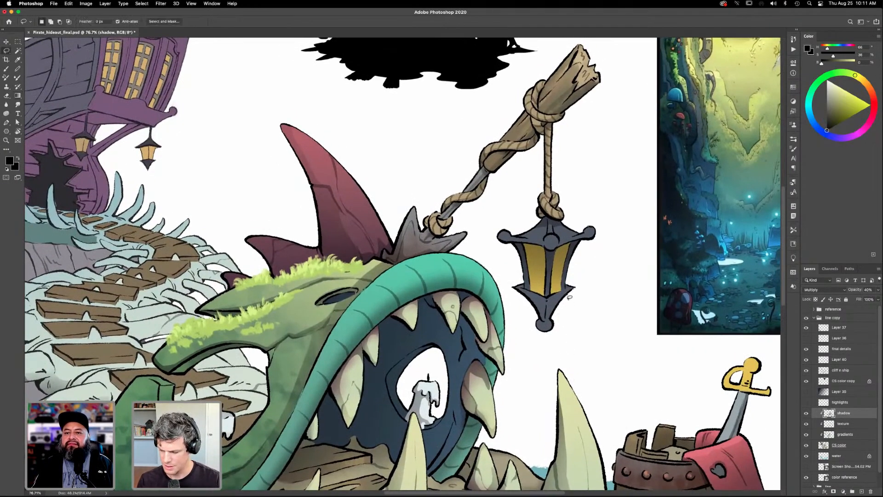
pyautogui.moveTo(537, 300)
pyautogui.mouseDown()
pyautogui.moveTo(520, 291)
pyautogui.moveTo(536, 323)
pyautogui.moveTo(554, 321)
pyautogui.moveTo(573, 290)
pyautogui.moveTo(530, 407)
pyautogui.mouseUp()
pyautogui.press('g')
pyautogui.press('super+d')
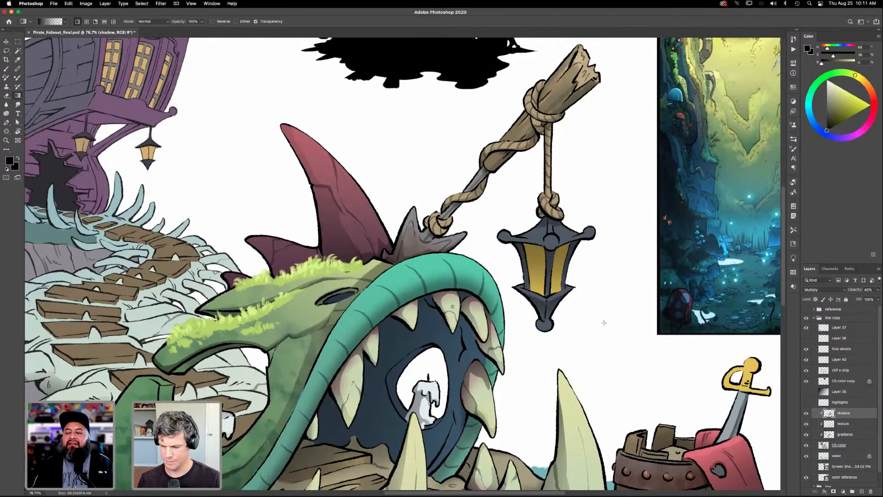
# - Lasso the lower edge of the lantern's roof from one corner knob to the other, apply a black gradient shadow, and deselect
pyautogui.press('l')
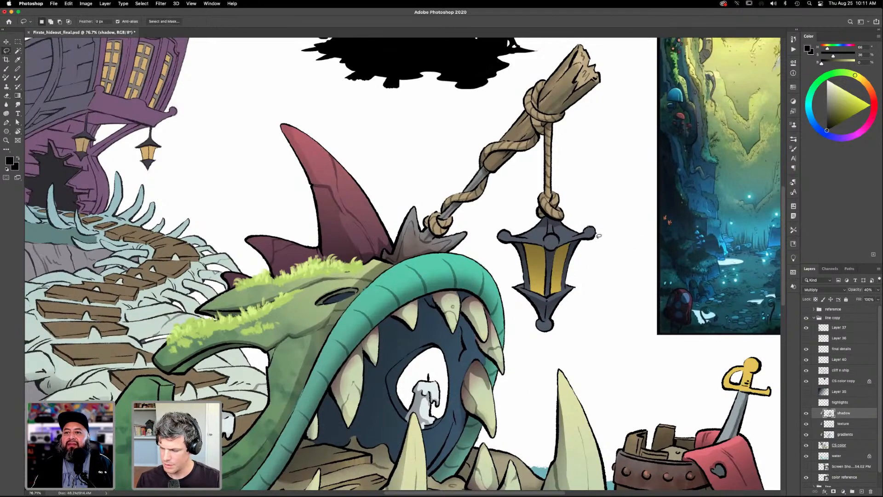
pyautogui.moveTo(587, 238)
pyautogui.mouseDown()
pyautogui.moveTo(501, 244)
pyautogui.moveTo(559, 253)
pyautogui.moveTo(556, 243)
pyautogui.moveTo(593, 238)
pyautogui.mouseUp()
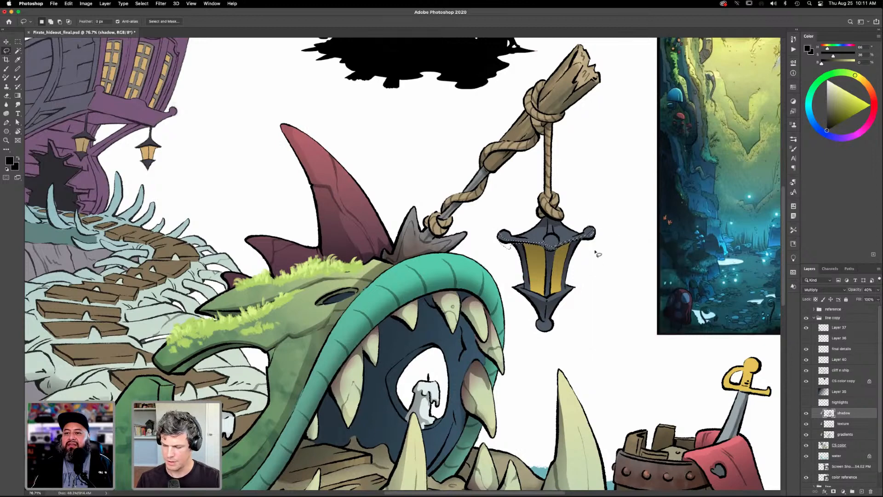
pyautogui.press('shift')
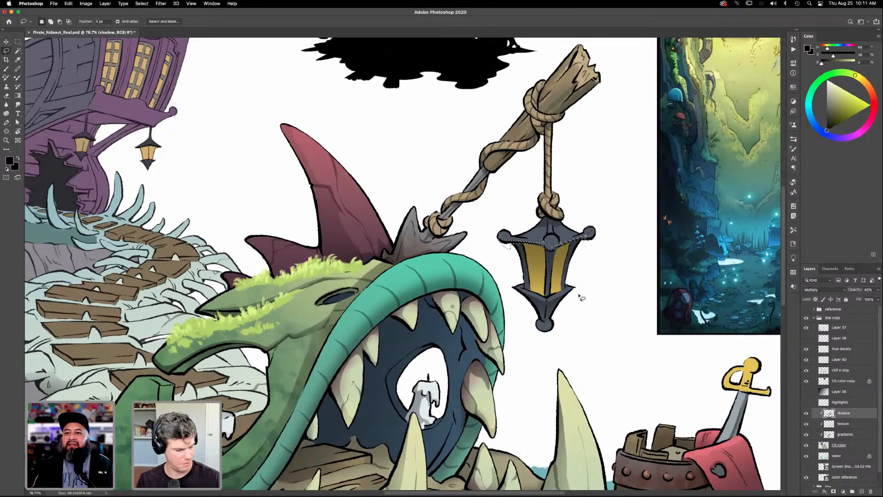
pyautogui.press('super+z')
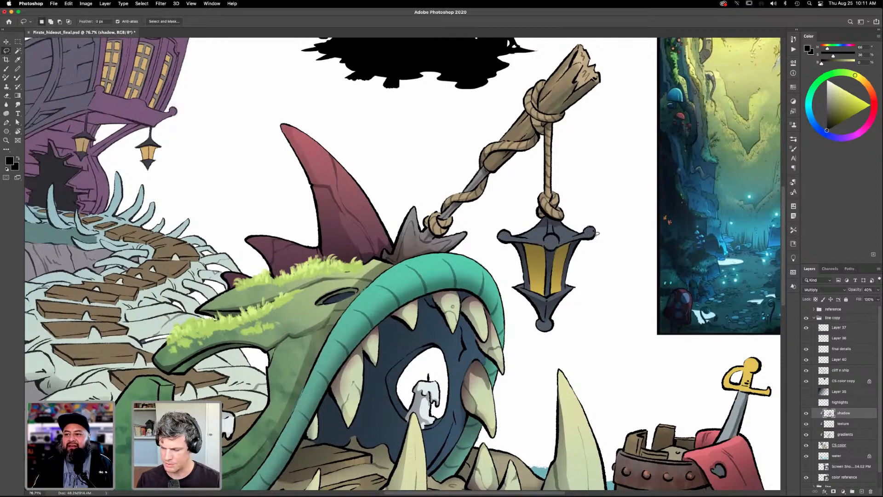
pyautogui.moveTo(589, 233)
pyautogui.mouseDown()
pyautogui.moveTo(550, 245)
pyautogui.moveTo(506, 238)
pyautogui.moveTo(506, 251)
pyautogui.moveTo(557, 251)
pyautogui.moveTo(600, 229)
pyautogui.mouseUp()
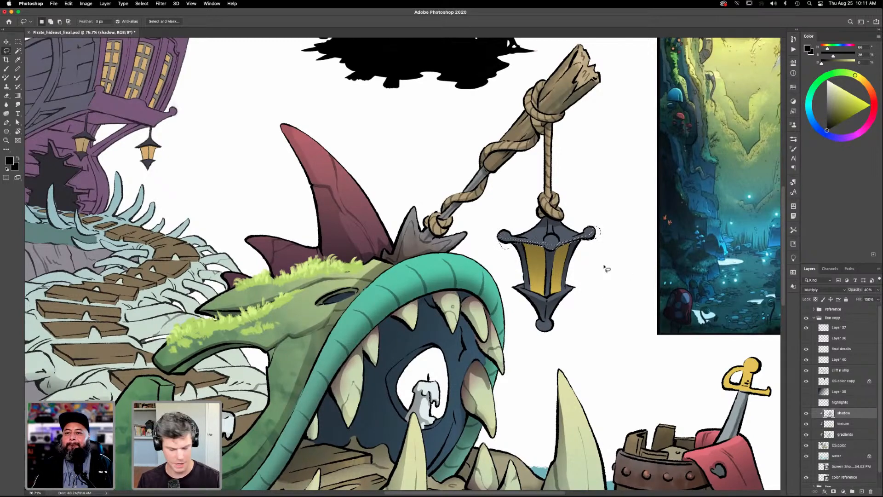
pyautogui.press('g')
pyautogui.moveTo(548, 258); pyautogui.dragTo(549, 281)
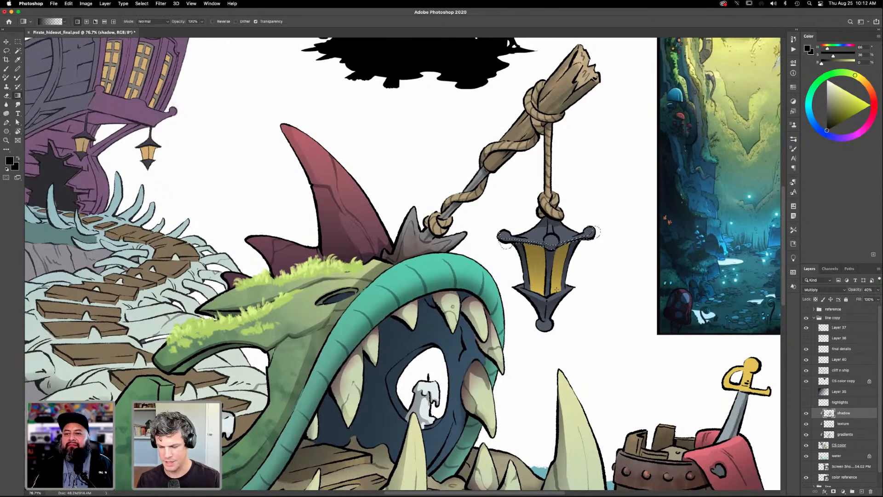
pyautogui.hotkey('ctrl', 'd')
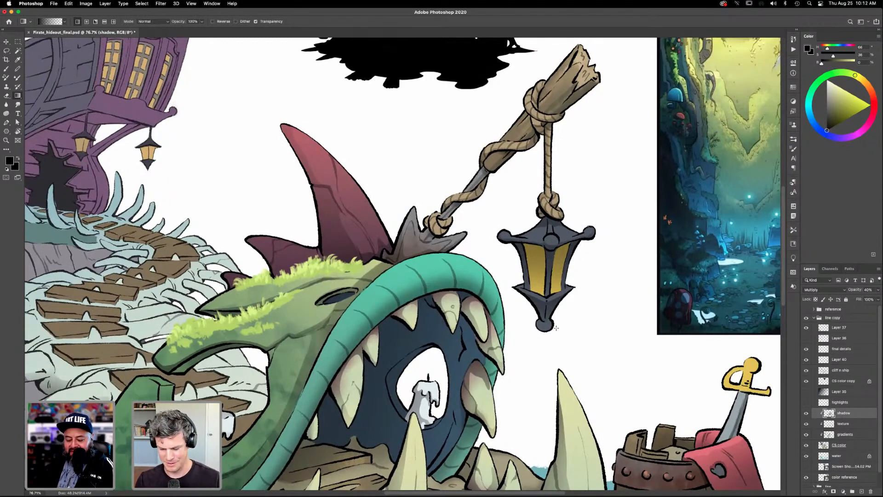
# - Show the glow layer over the lanterns and ship windows to preview the lighting, and hide it again
pyautogui.press('b')
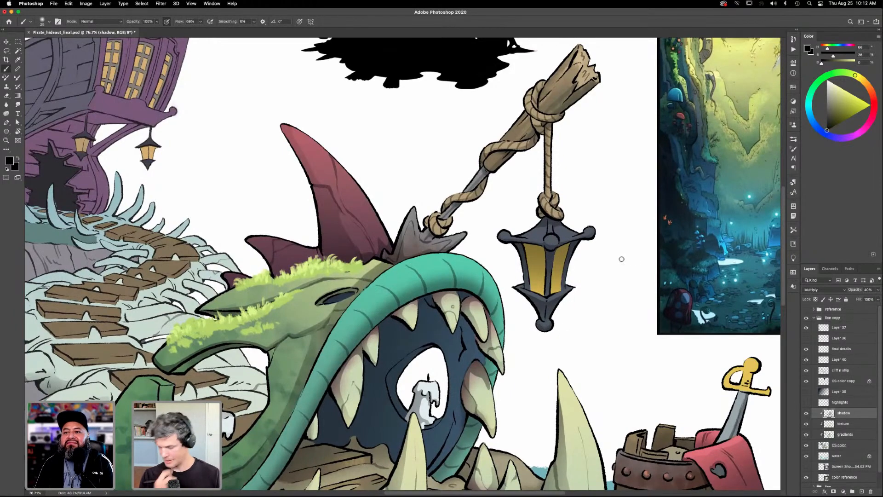
pyautogui.press('super+0')
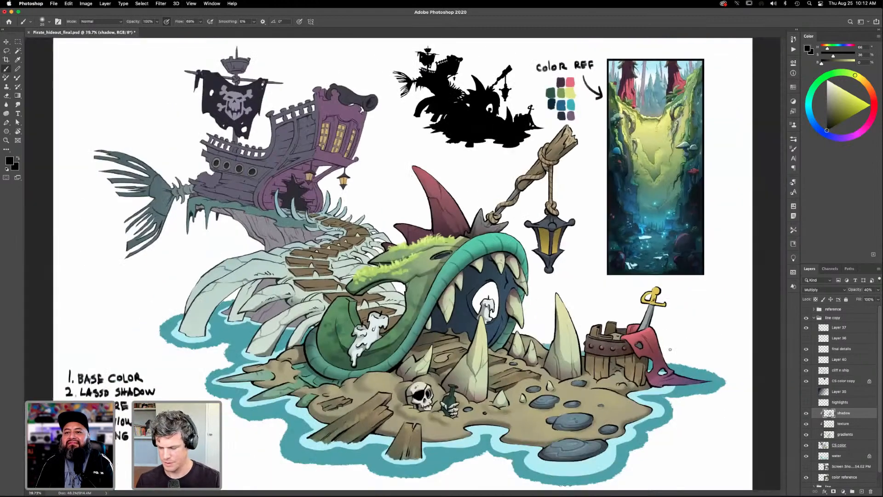
pyautogui.click(807, 338)
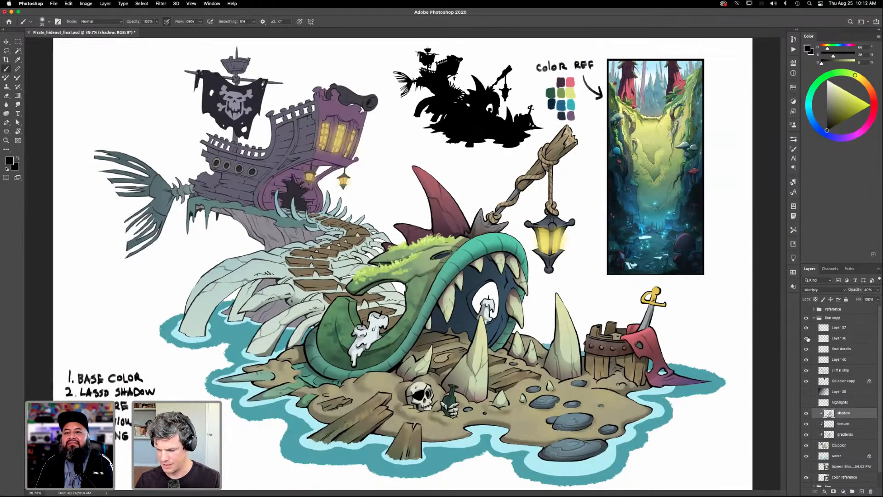
pyautogui.click(806, 338)
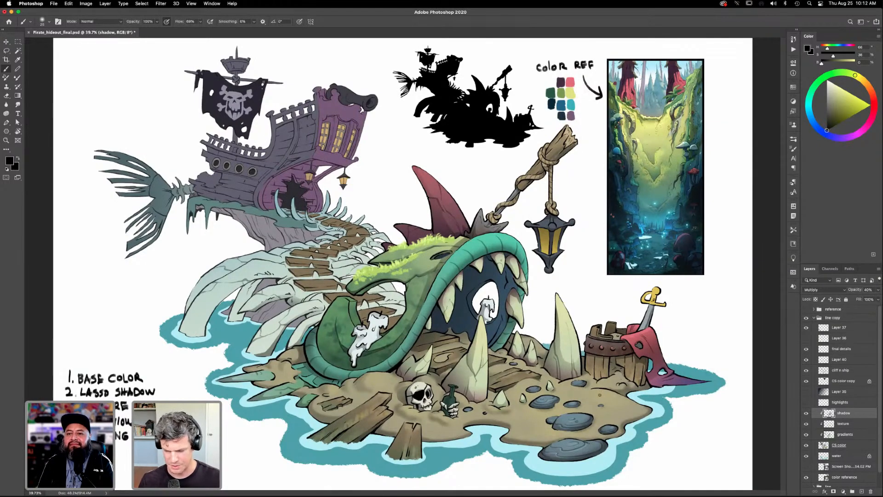
# - Lasso the shaded side of the sword's pommel in the barrel and apply a black gradient shadow
pyautogui.press('z')
pyautogui.moveTo(665, 299); pyautogui.dragTo(731, 290)
pyautogui.moveTo(601, 333); pyautogui.dragTo(580, 332)
pyautogui.press('l')
pyautogui.moveTo(583, 281)
pyautogui.mouseDown()
pyautogui.moveTo(576, 289)
pyautogui.moveTo(586, 288)
pyautogui.moveTo(585, 265)
pyautogui.moveTo(587, 300)
pyautogui.mouseUp()
pyautogui.press('g')
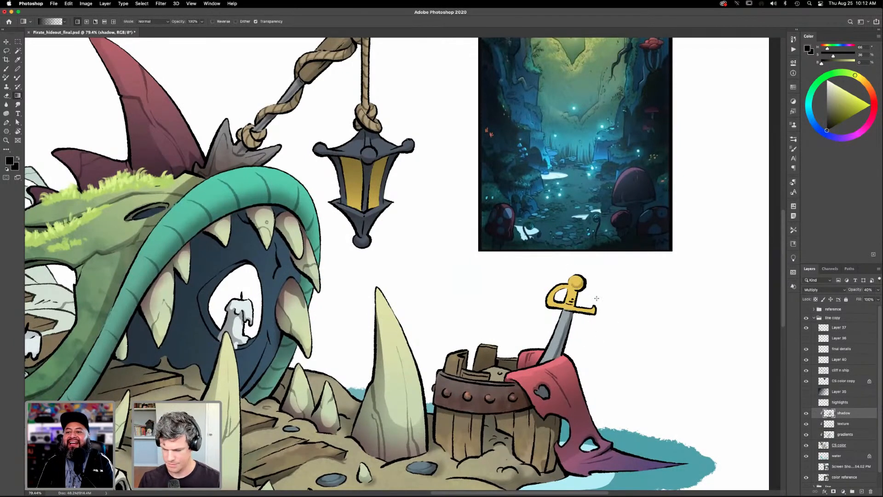
# - Lasso the underside of the sword's guard and the shaded part of its grip, apply black gradient shadows, and deselect
pyautogui.press('l')
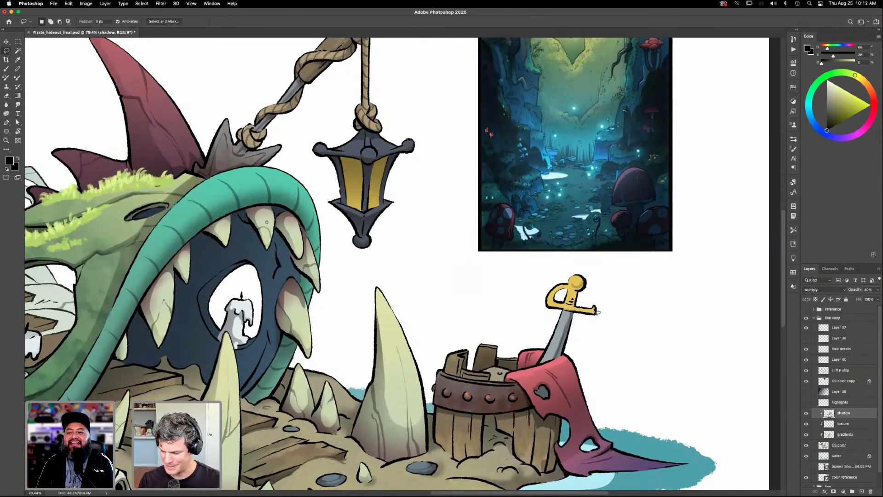
pyautogui.moveTo(598, 312)
pyautogui.mouseDown()
pyautogui.moveTo(557, 308)
pyautogui.moveTo(556, 296)
pyautogui.moveTo(549, 308)
pyautogui.moveTo(598, 320)
pyautogui.moveTo(598, 312)
pyautogui.mouseUp()
pyautogui.press('g')
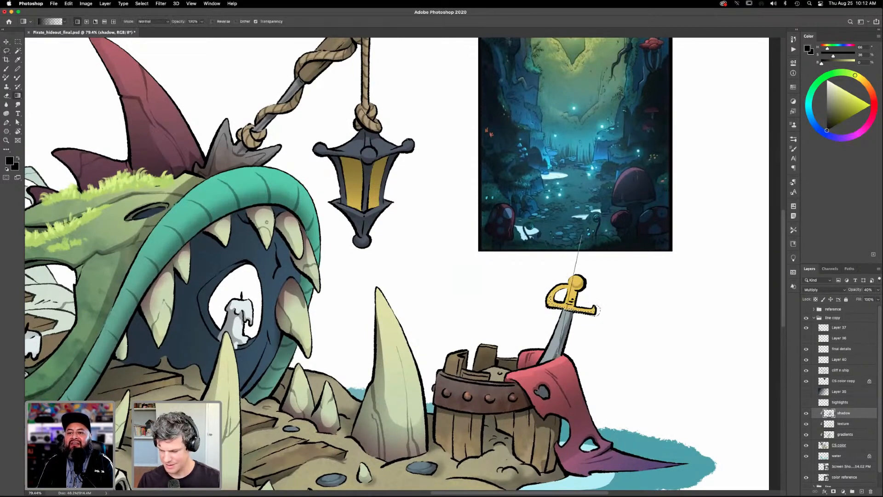
pyautogui.press('l')
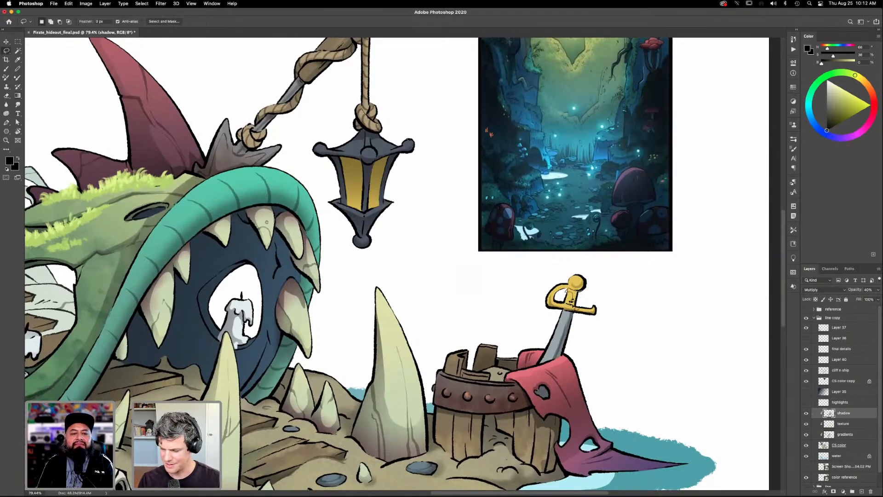
pyautogui.press('g')
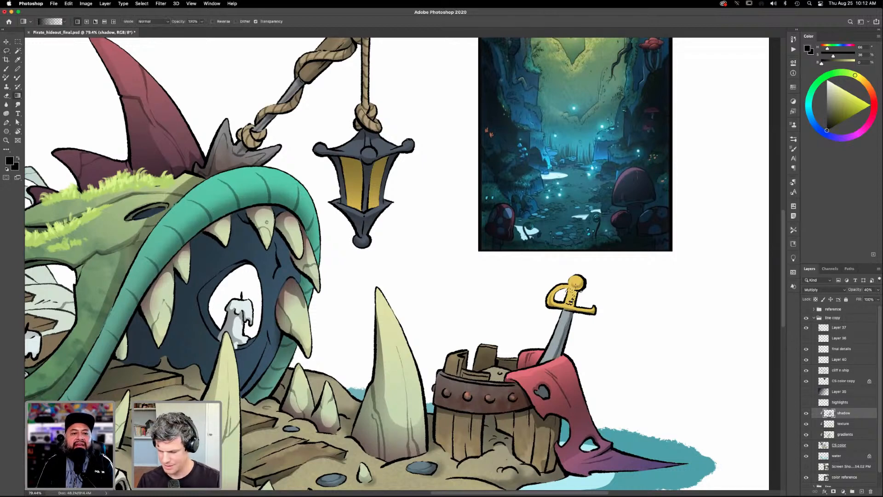
pyautogui.press('super+d')
pyautogui.moveTo(601, 362); pyautogui.dragTo(617, 334)
pyautogui.press('b')
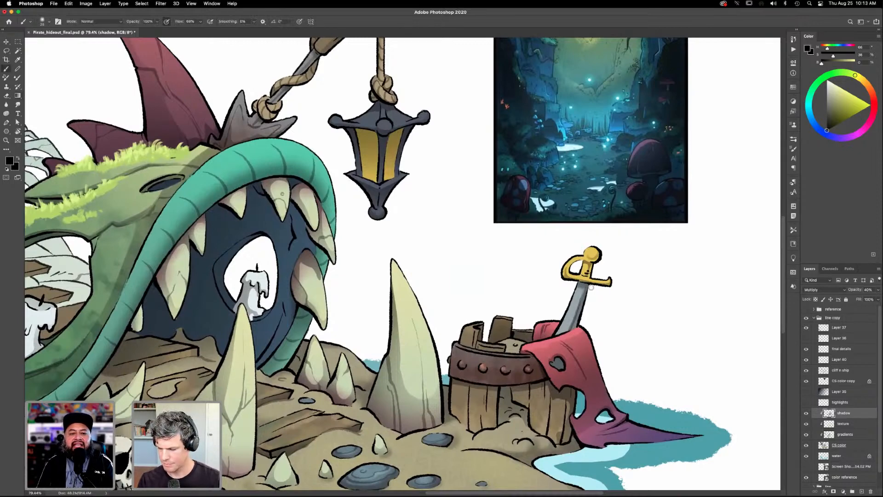
pyautogui.press('super+0')
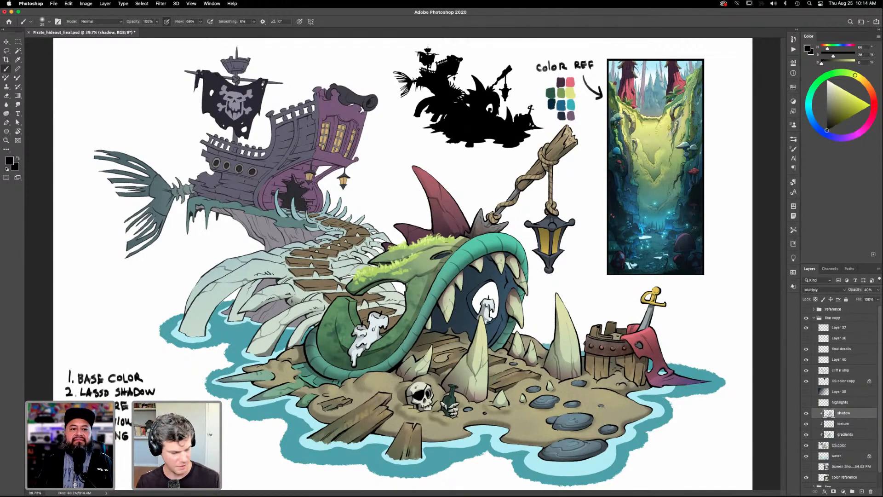
pyautogui.press('z')
pyautogui.moveTo(506, 334); pyautogui.dragTo(533, 335)
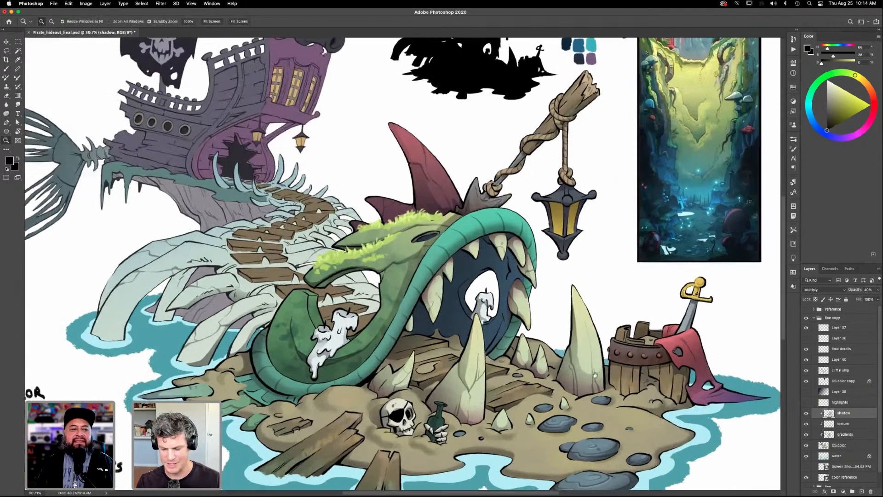
# - Try to shade the narrow rib behind the large front rib with a lasso selection and a black gradient
pyautogui.moveTo(437, 362); pyautogui.dragTo(585, 354)
pyautogui.moveTo(443, 325); pyautogui.dragTo(472, 326)
pyautogui.moveTo(499, 404); pyautogui.dragTo(608, 434)
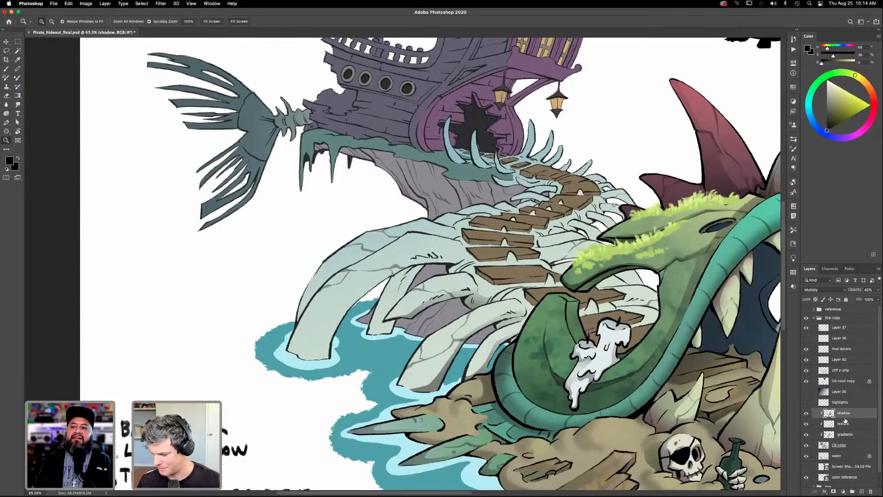
pyautogui.press('l')
pyautogui.moveTo(515, 347); pyautogui.dragTo(577, 368)
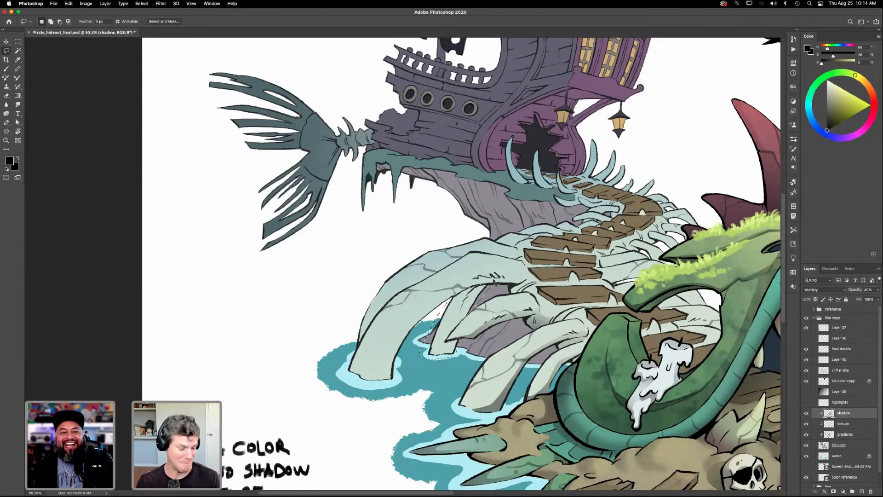
pyautogui.press('g')
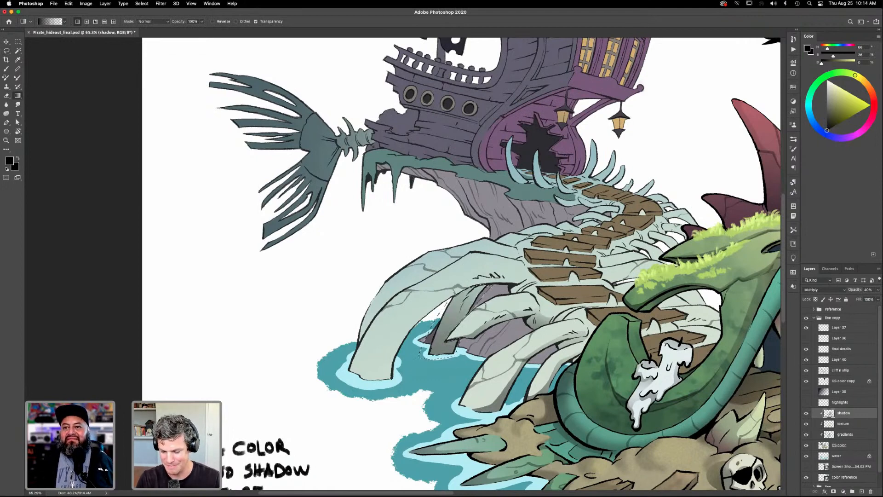
pyautogui.moveTo(507, 327); pyautogui.dragTo(508, 329)
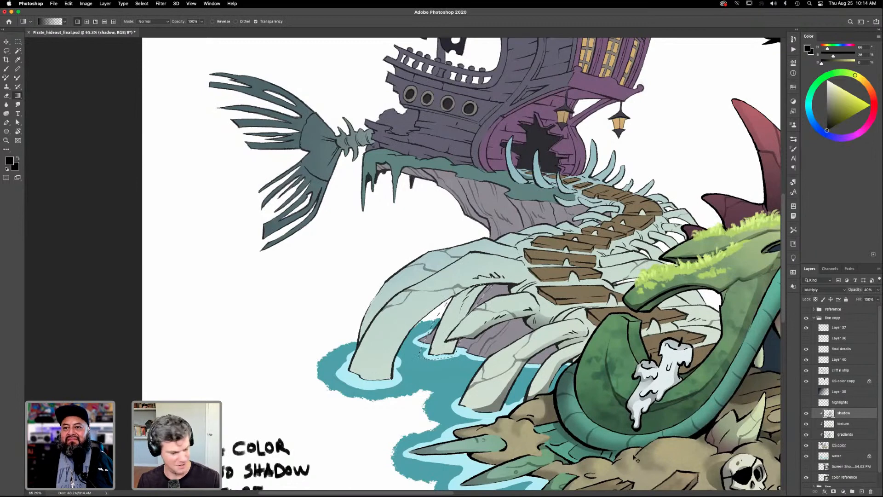
# - Select the narrow rib's flat color with the Magic Wand on the CS color layer and apply a black gradient on the shadow layer
pyautogui.click(840, 446)
pyautogui.press('w')
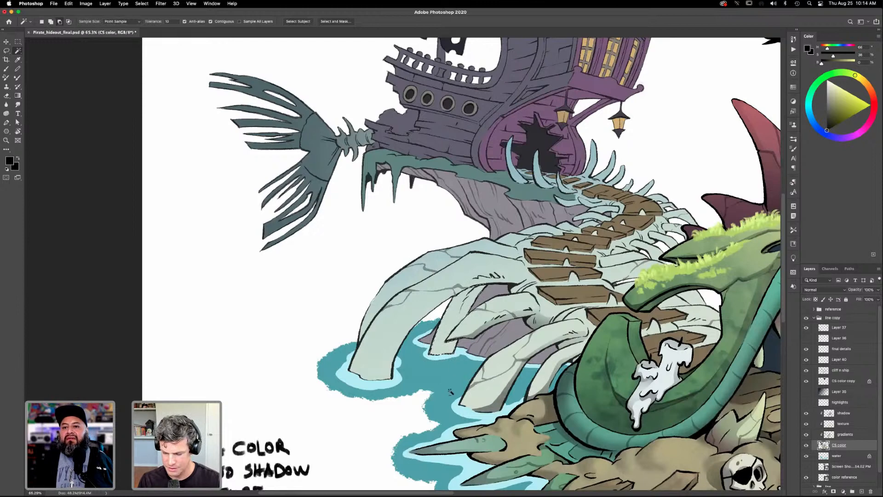
pyautogui.click(845, 414)
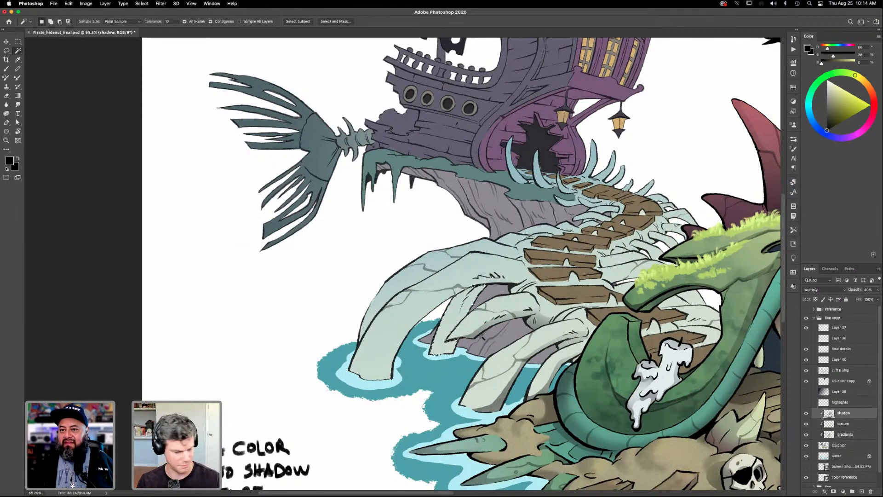
pyautogui.press('g')
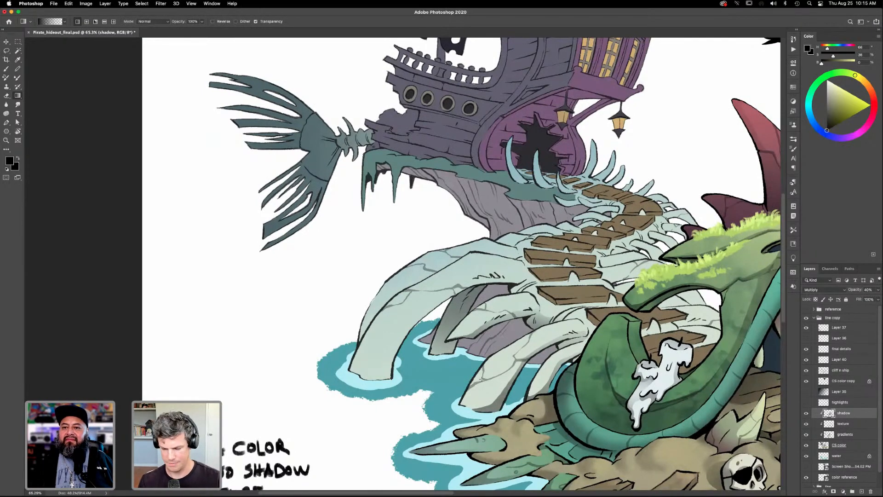
# - Lasso the inner side of the large front rib from its base up to the planks and apply a black gradient shadow
pyautogui.press('l')
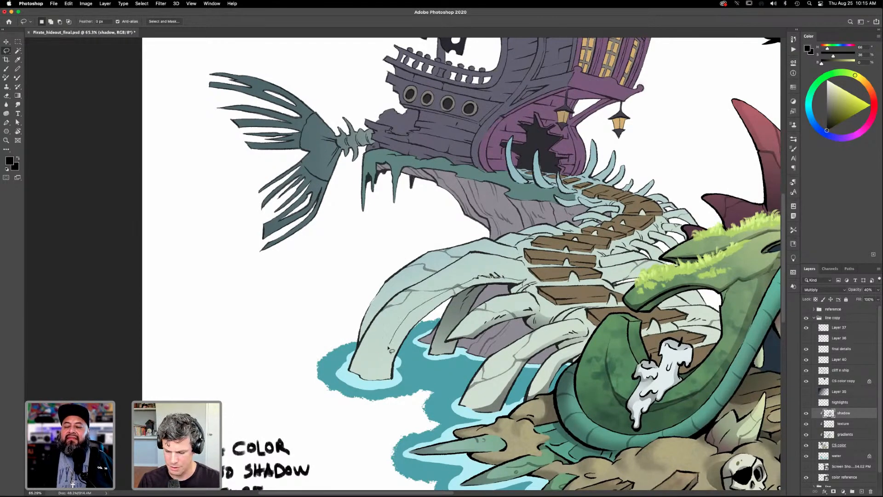
pyautogui.moveTo(373, 354)
pyautogui.mouseDown()
pyautogui.moveTo(350, 378)
pyautogui.moveTo(413, 385)
pyautogui.moveTo(444, 307)
pyautogui.moveTo(490, 286)
pyautogui.moveTo(517, 298)
pyautogui.mouseUp()
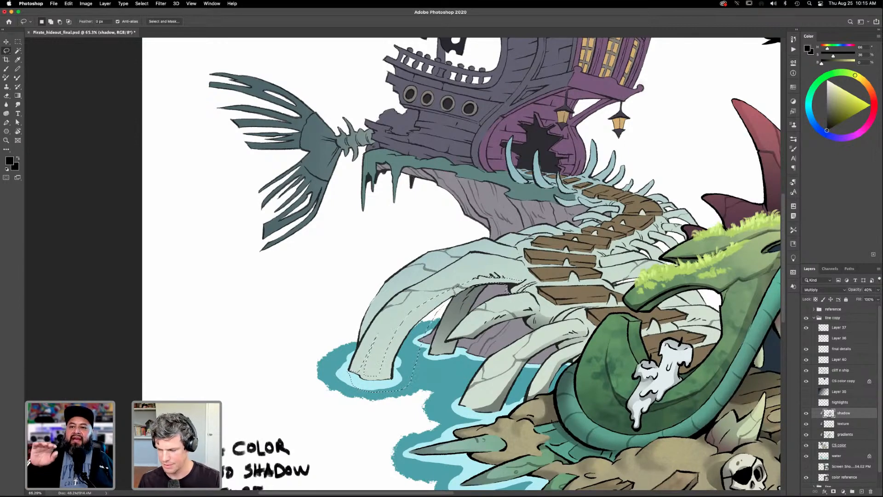
pyautogui.press('g')
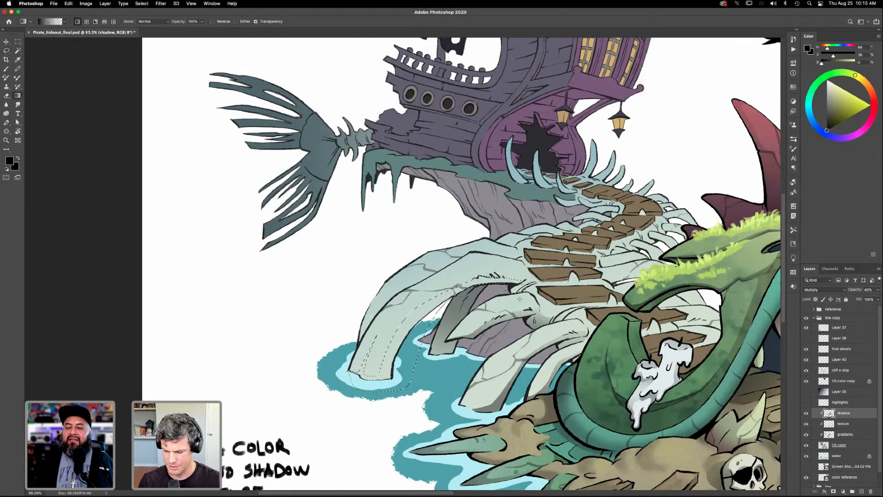
pyautogui.moveTo(452, 353); pyautogui.dragTo(459, 394)
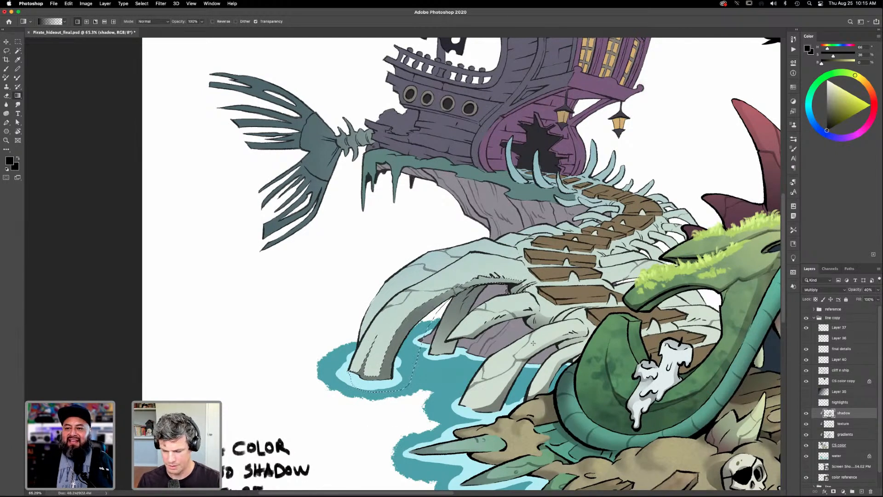
# - Switch the gradient type to radial and clear the selection on the front rib
pyautogui.click(86, 22)
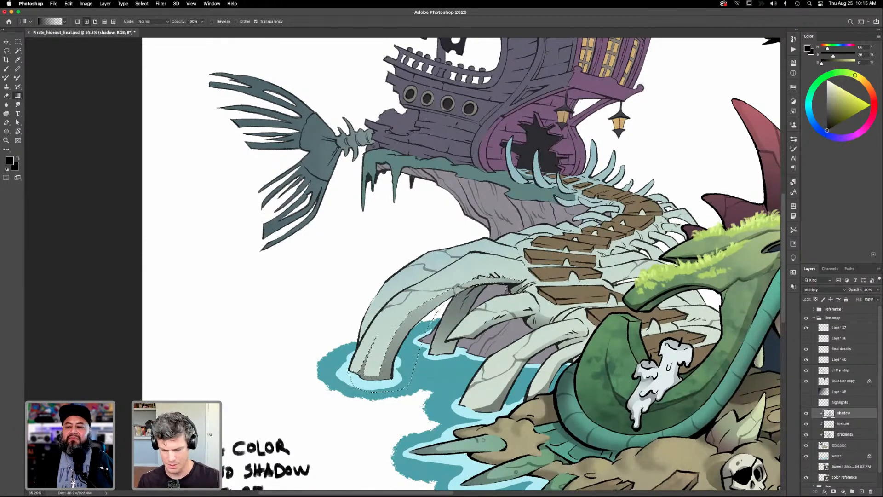
pyautogui.click(88, 22)
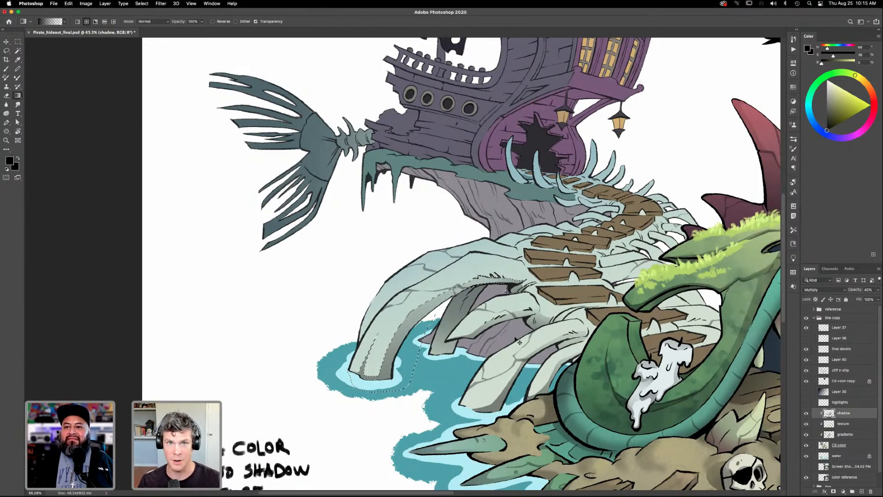
pyautogui.hotkey('ctrl', 'd')
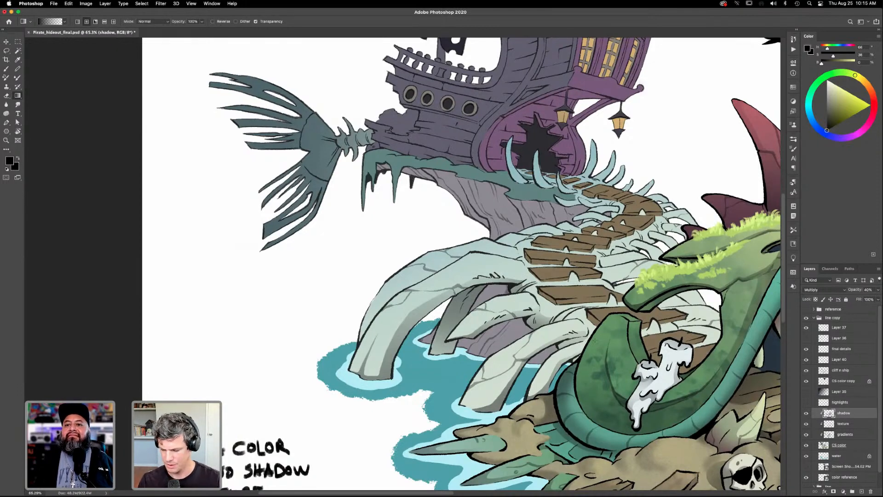
# - Lasso the thin strip along the front rib's top edge beside the planks and apply a black radial gradient shadow
pyautogui.press('l')
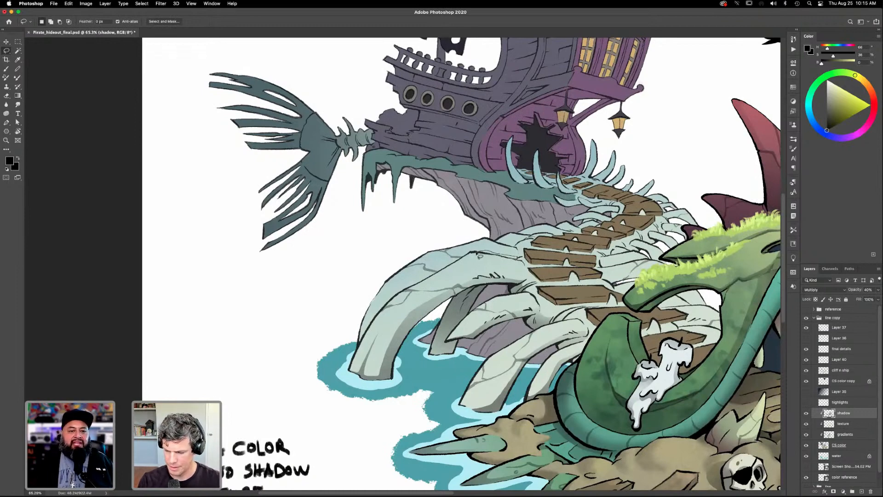
pyautogui.press('shift')
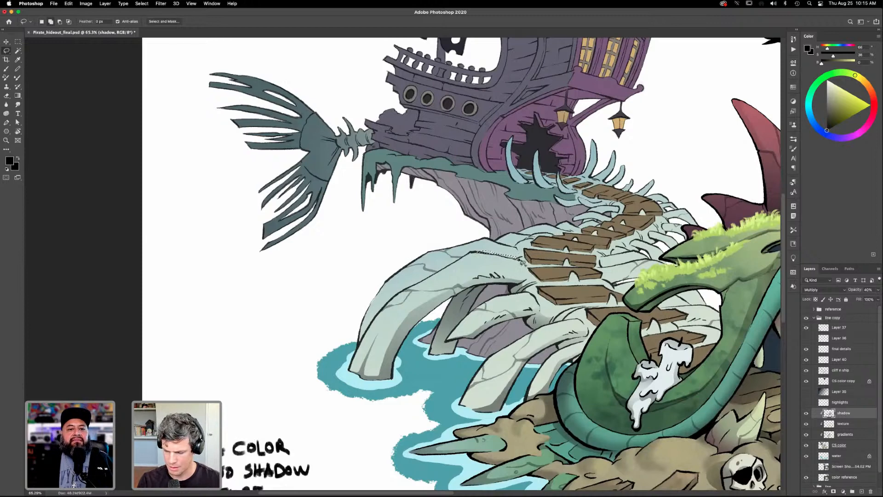
pyautogui.moveTo(515, 261)
pyautogui.mouseDown()
pyautogui.moveTo(489, 259)
pyautogui.moveTo(503, 248)
pyautogui.moveTo(518, 263)
pyautogui.moveTo(496, 258)
pyautogui.moveTo(521, 259)
pyautogui.mouseUp()
pyautogui.press('g')
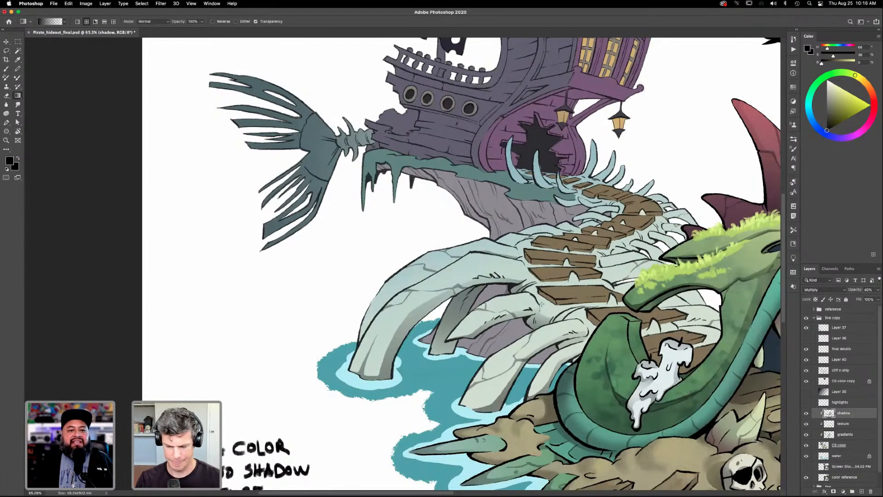
# - Try to shade the rear rib in lassoed sections along the front rib's edge with black radial gradients
pyautogui.press('l')
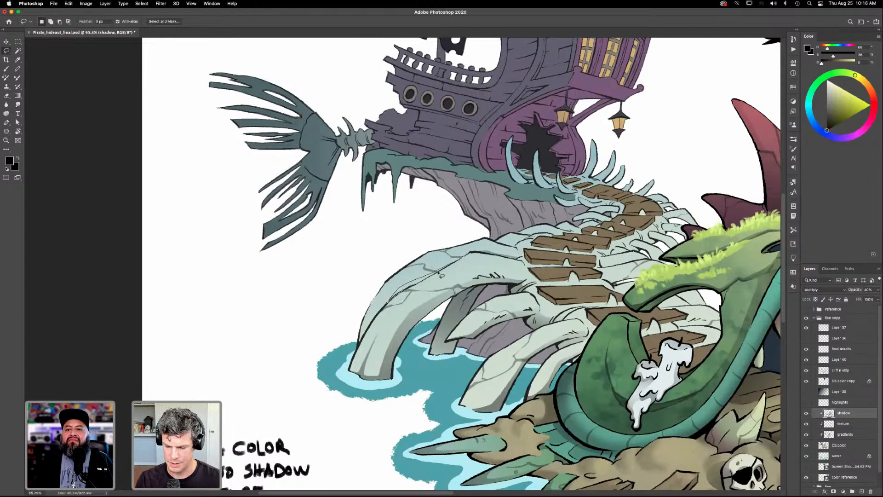
pyautogui.press('g')
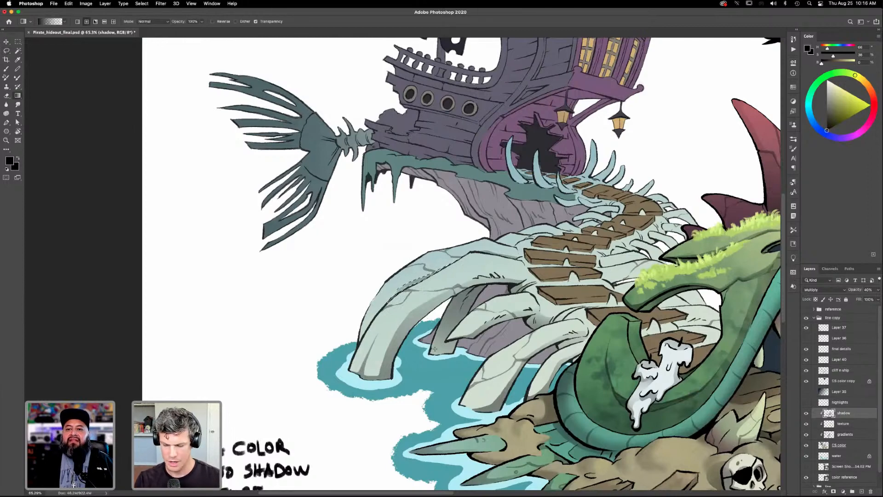
pyautogui.press('super+d')
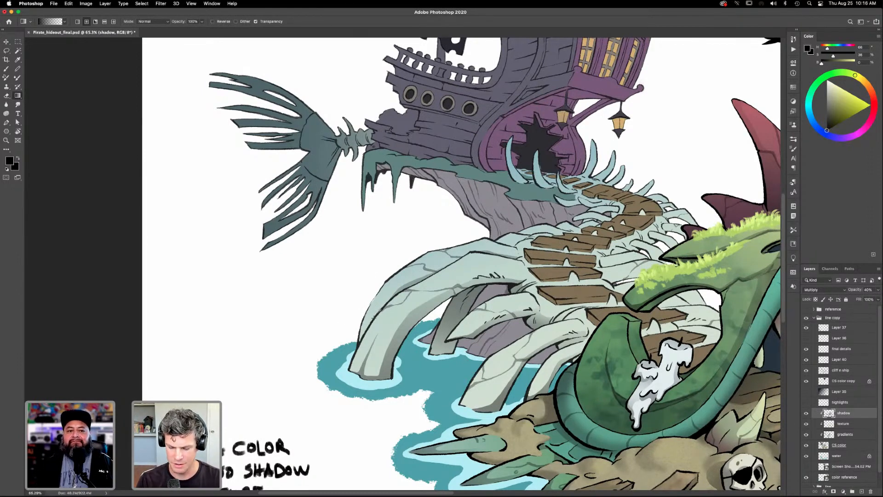
pyautogui.moveTo(364, 329); pyautogui.dragTo(366, 319)
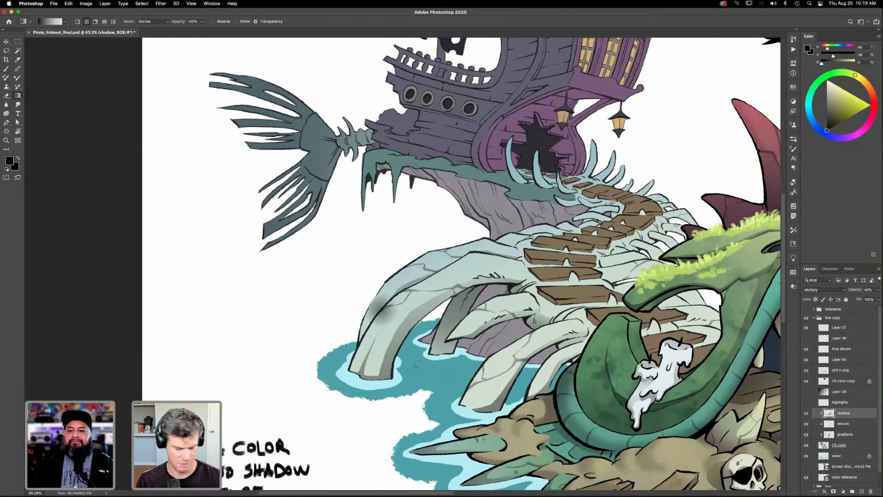
pyautogui.press('super+z')
pyautogui.press('l')
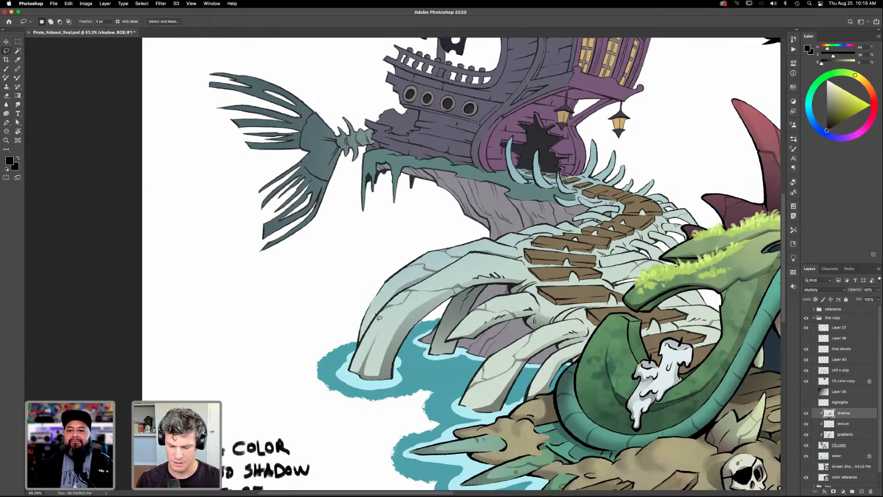
pyautogui.moveTo(384, 315)
pyautogui.mouseDown()
pyautogui.moveTo(363, 327)
pyautogui.moveTo(360, 350)
pyautogui.moveTo(380, 306)
pyautogui.mouseUp()
pyautogui.press('g')
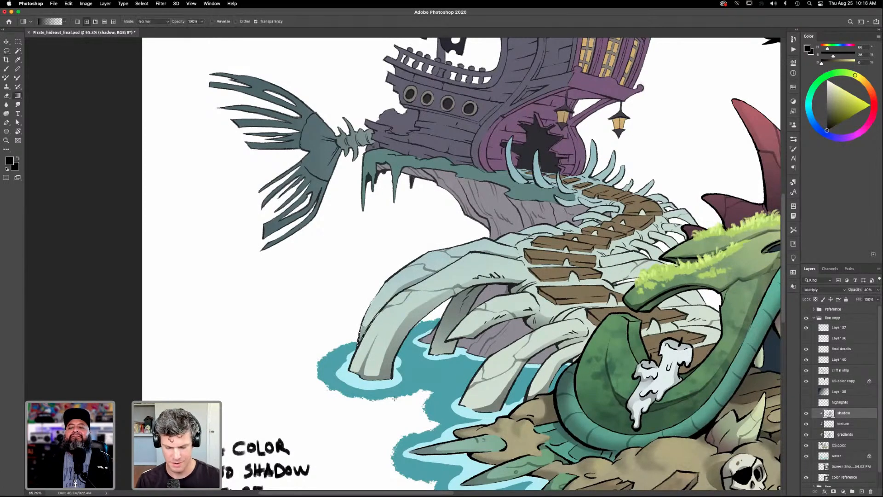
pyautogui.press('super+d')
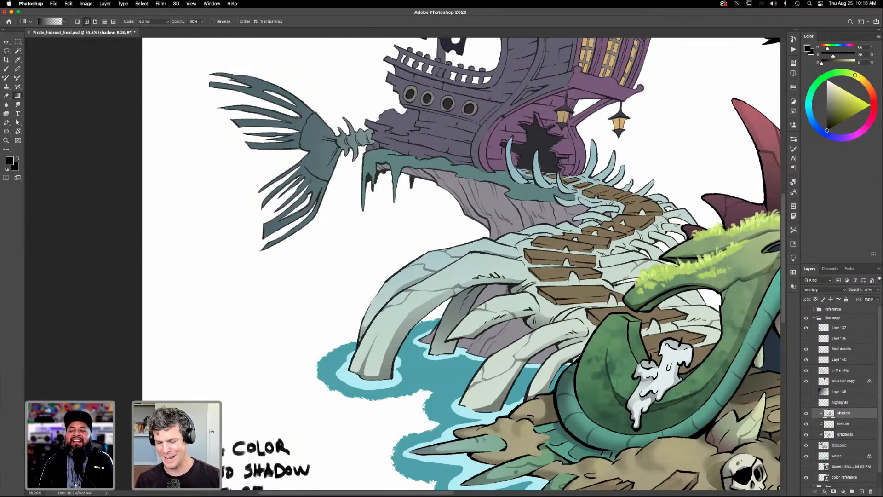
# - Undo the last shadow and selection changes on the rear rib
pyautogui.press('super+z')
pyautogui.press('super+z')
pyautogui.press('super+z')
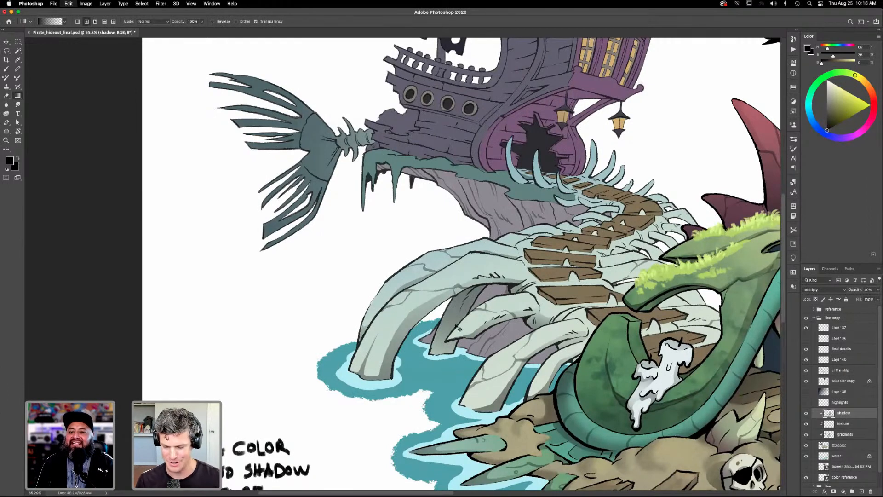
pyautogui.press('super+z')
pyautogui.press('super+z')
pyautogui.press('super+z')
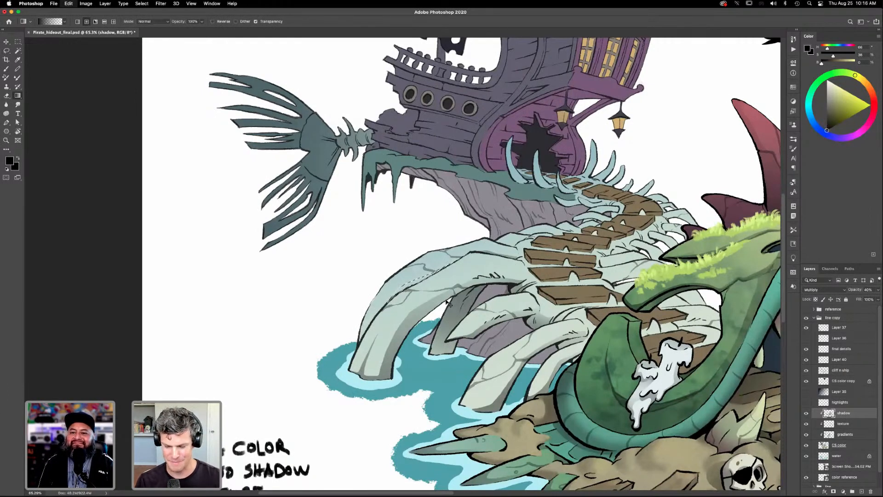
# - Lasso the rear rib's strip along the front rib from the base to the top and apply a black radial gradient shadow
pyautogui.press('l')
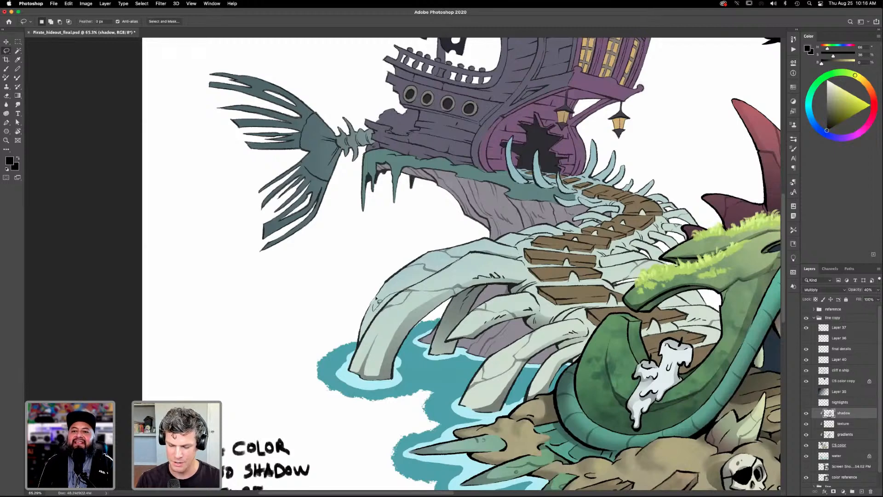
pyautogui.moveTo(361, 351)
pyautogui.mouseDown()
pyautogui.moveTo(410, 282)
pyautogui.moveTo(456, 269)
pyautogui.moveTo(450, 316)
pyautogui.moveTo(444, 275)
pyautogui.moveTo(452, 258)
pyautogui.moveTo(448, 267)
pyautogui.moveTo(458, 269)
pyautogui.moveTo(467, 259)
pyautogui.moveTo(404, 291)
pyautogui.mouseUp()
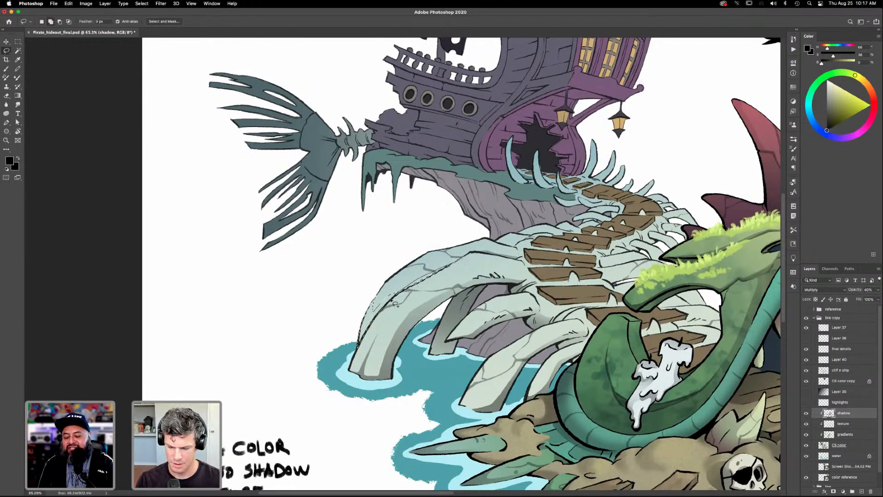
pyautogui.moveTo(451, 265); pyautogui.dragTo(462, 257)
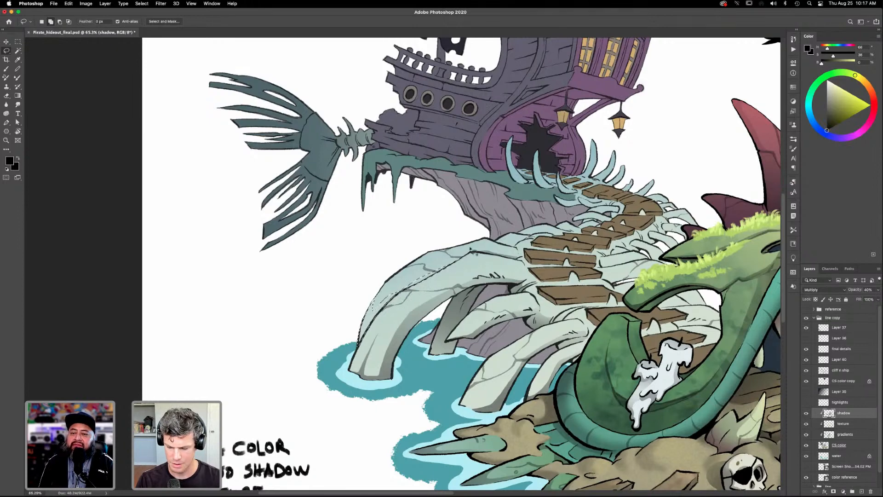
pyautogui.press('g')
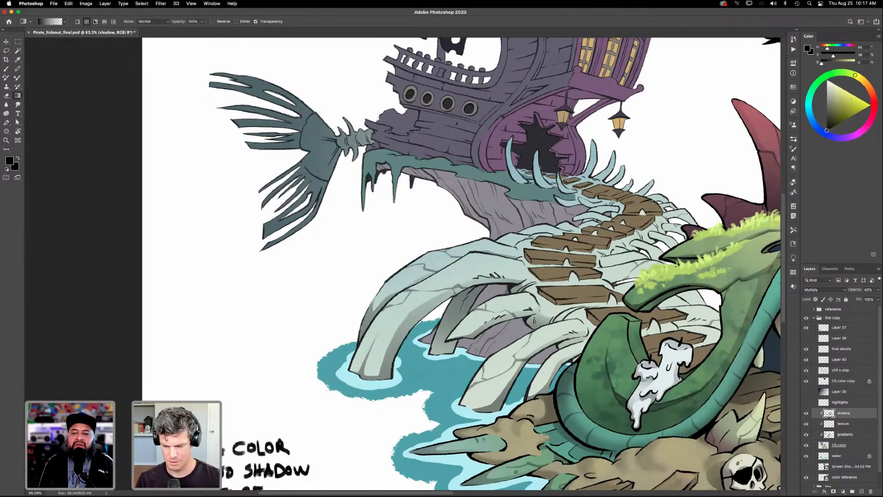
# - Hide the final details layer containing the moss on the creature's head
pyautogui.moveTo(521, 360); pyautogui.dragTo(446, 388)
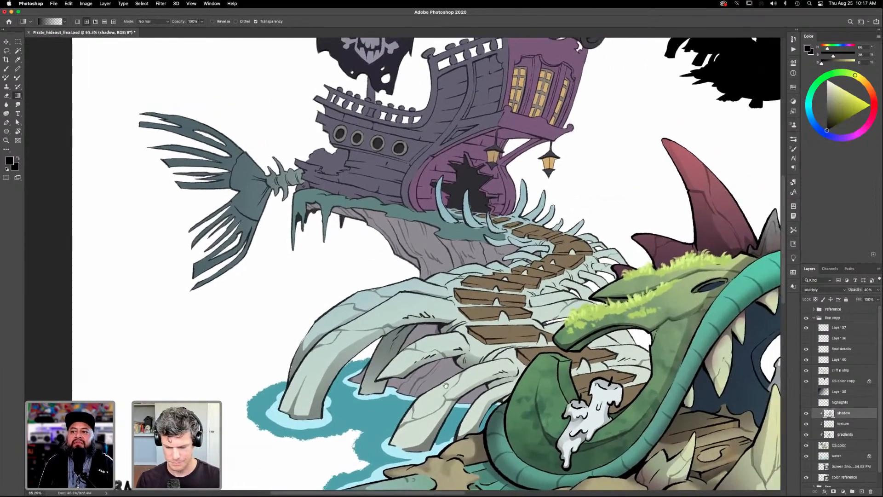
pyautogui.moveTo(505, 353); pyautogui.dragTo(465, 369)
pyautogui.press('l')
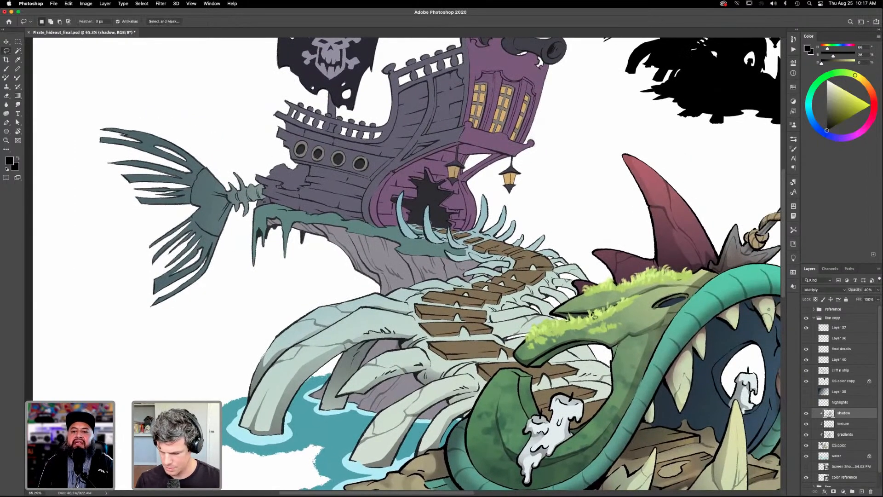
pyautogui.scroll(-3, 561, 364)
pyautogui.hscroll(3, 561, 364)
pyautogui.click(806, 349)
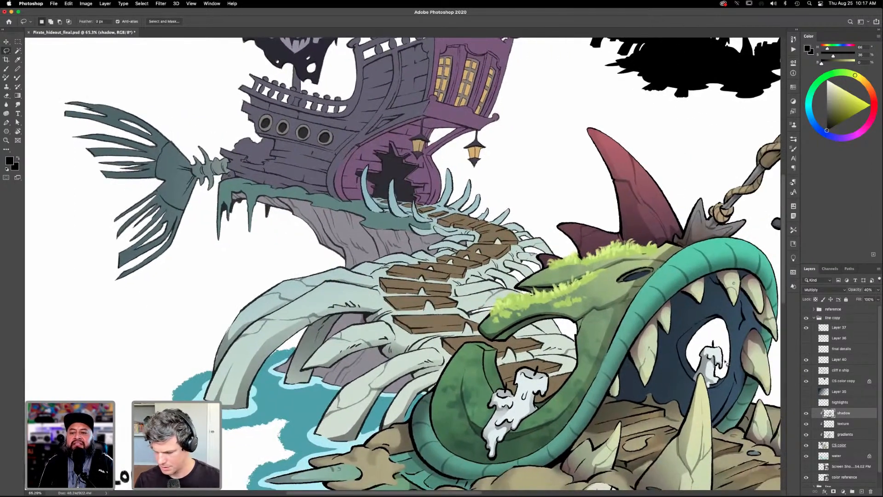
# - Lasso the shaded upper part of the rib below the planks, beside the creature's green jaw, and apply a black gradient shadow
pyautogui.moveTo(558, 374); pyautogui.dragTo(578, 389)
pyautogui.moveTo(460, 361); pyautogui.dragTo(482, 336)
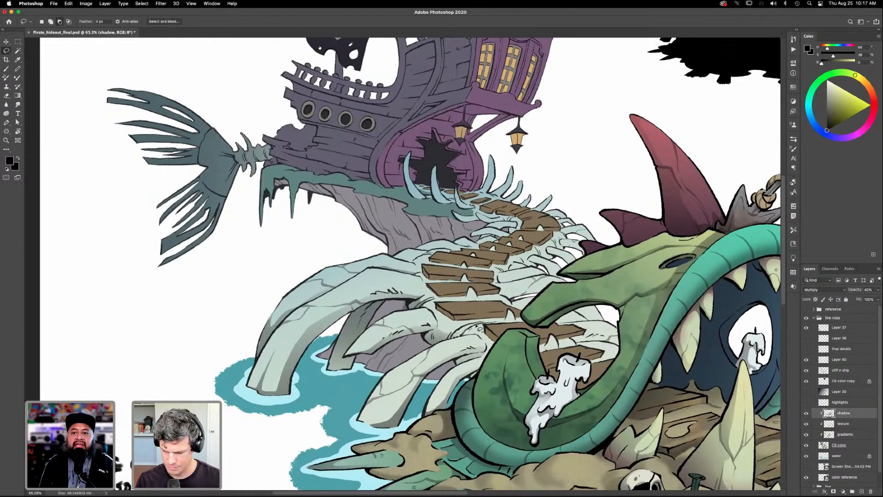
pyautogui.press('g')
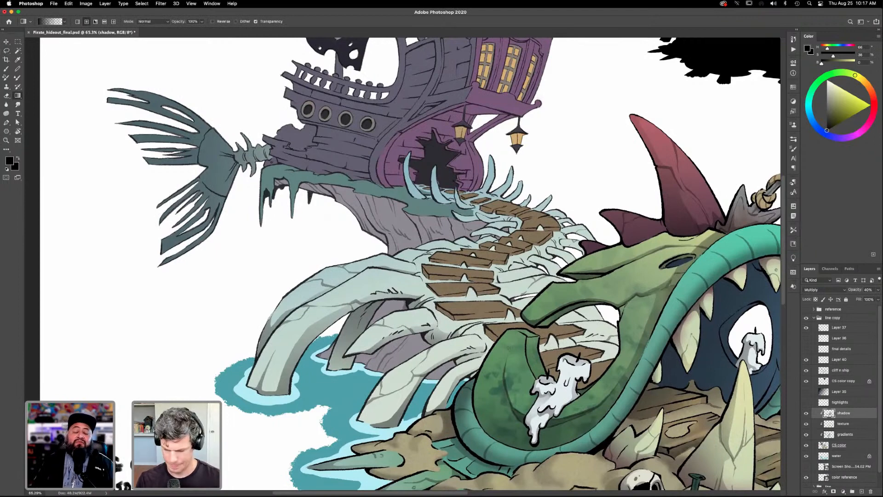
pyautogui.press('b')
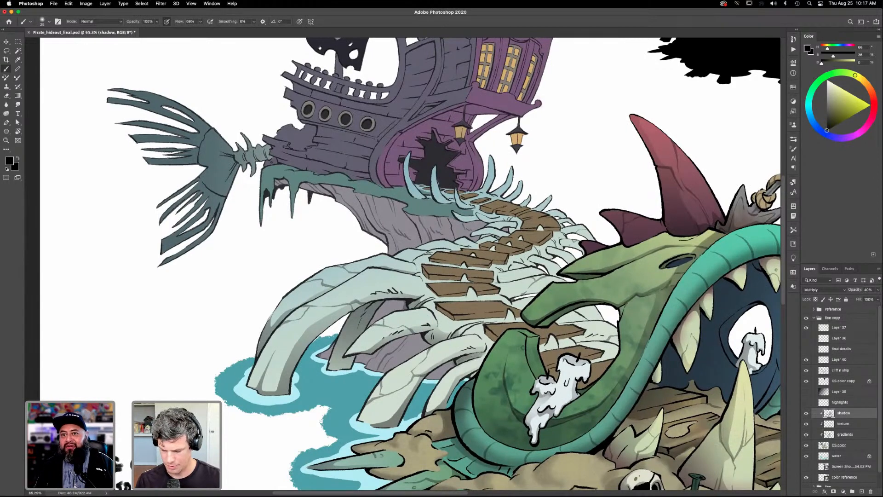
pyautogui.press('e')
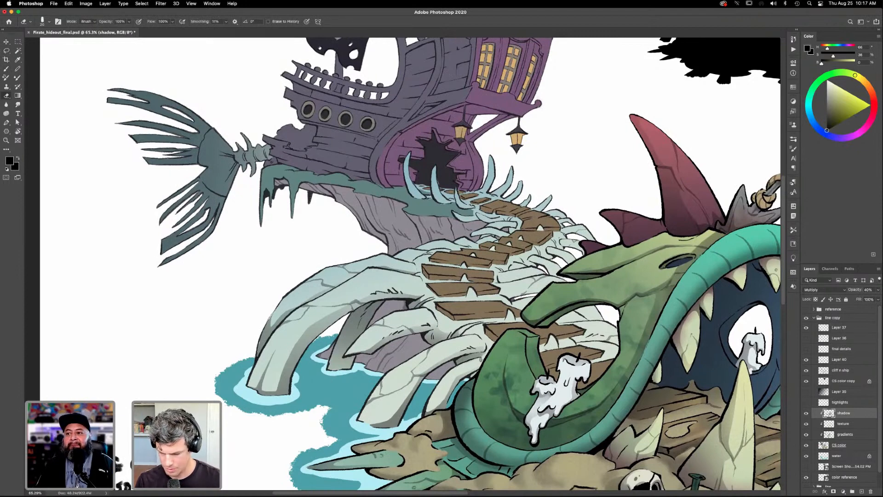
pyautogui.press('b')
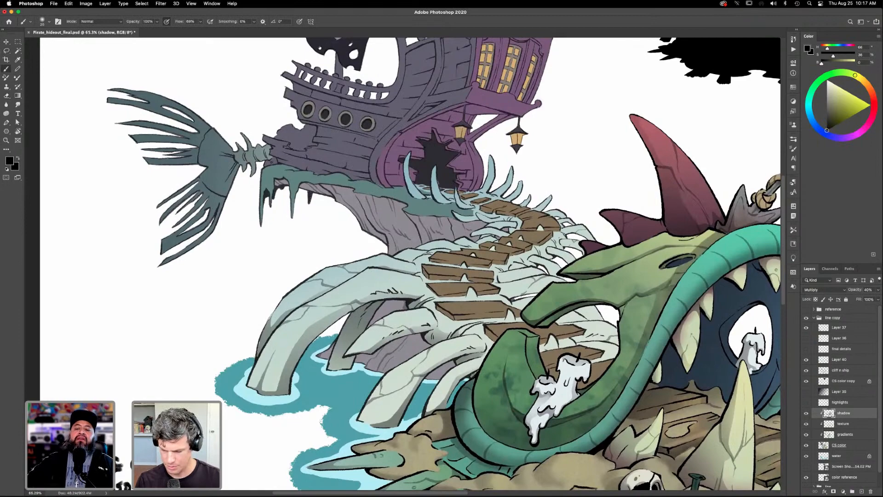
# - Lasso the shaded part of the lowest rib visible through the creature's open jaw, beside the planks, and apply a black gradient shadow
pyautogui.moveTo(586, 419); pyautogui.dragTo(548, 390)
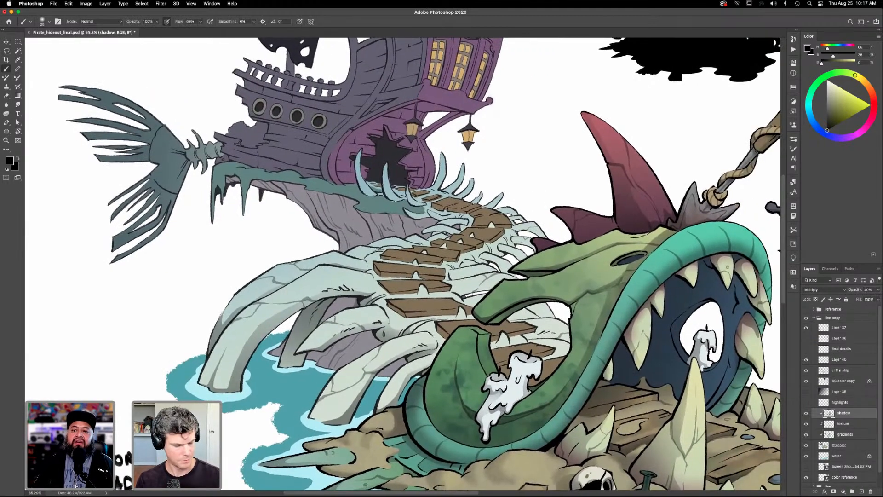
pyautogui.press('l')
pyautogui.moveTo(501, 356); pyautogui.dragTo(496, 354)
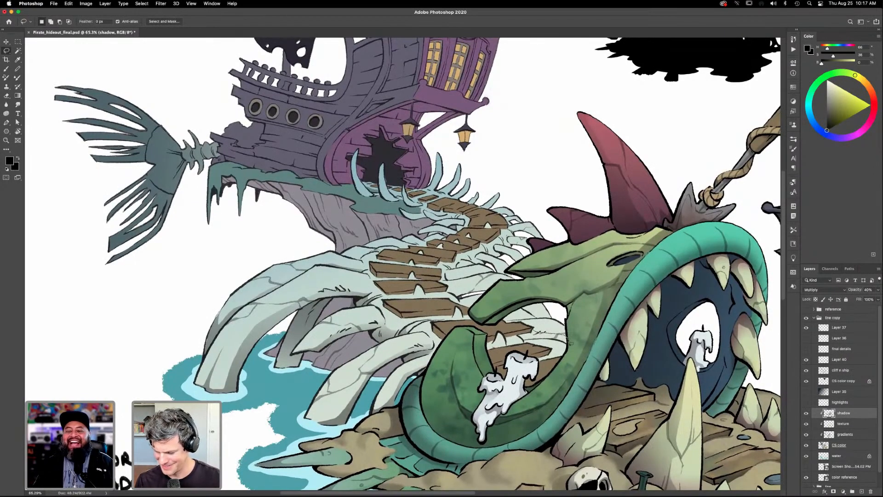
pyautogui.moveTo(520, 343)
pyautogui.mouseDown()
pyautogui.moveTo(549, 329)
pyautogui.moveTo(568, 341)
pyautogui.mouseUp()
pyautogui.press('g')
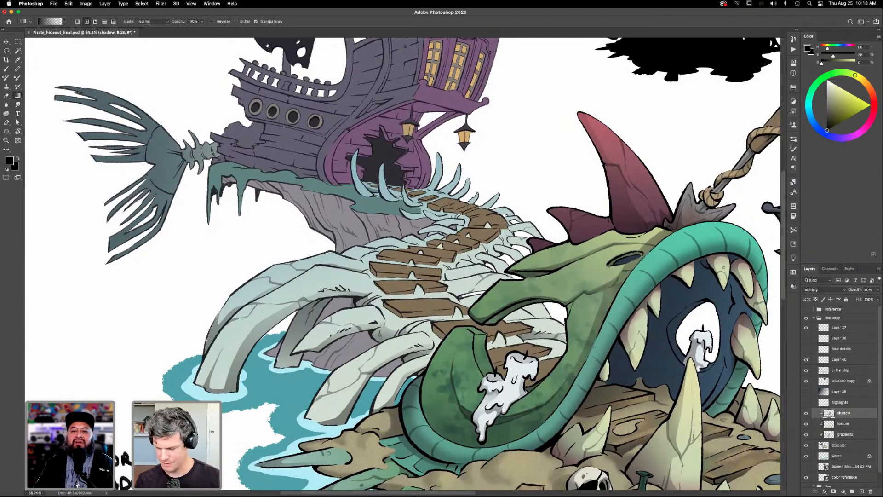
# - Lasso the shadow areas of the ribs just under the creature's upper jaw, inside the mouth opening, and fill them with a black gradient
pyautogui.press('l')
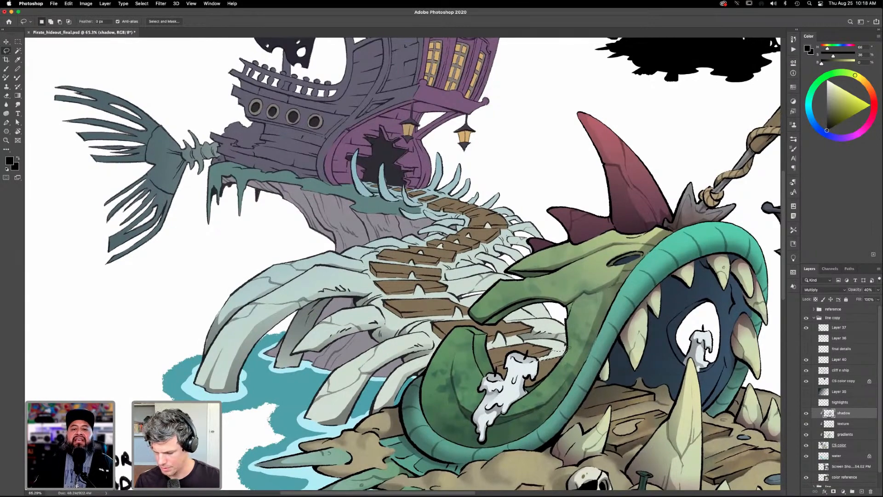
pyautogui.press('g')
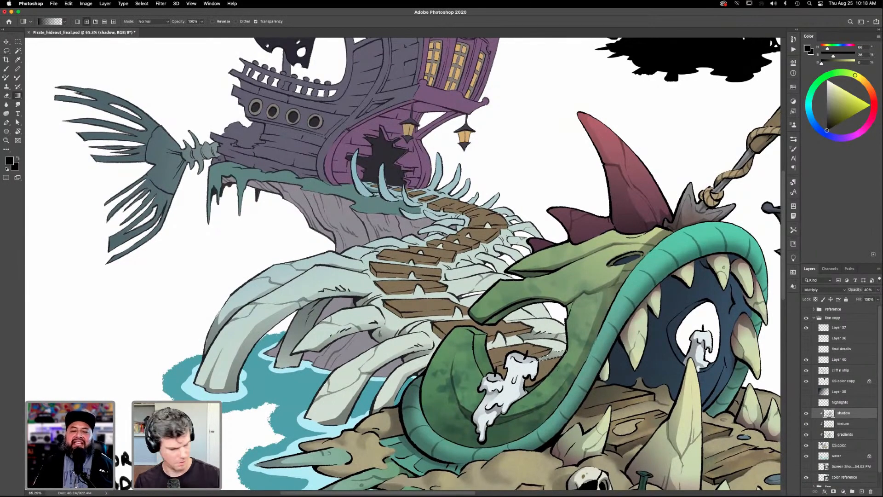
pyautogui.scroll(2, 569, 400)
pyautogui.hscroll(-2, 569, 400)
pyautogui.press('l')
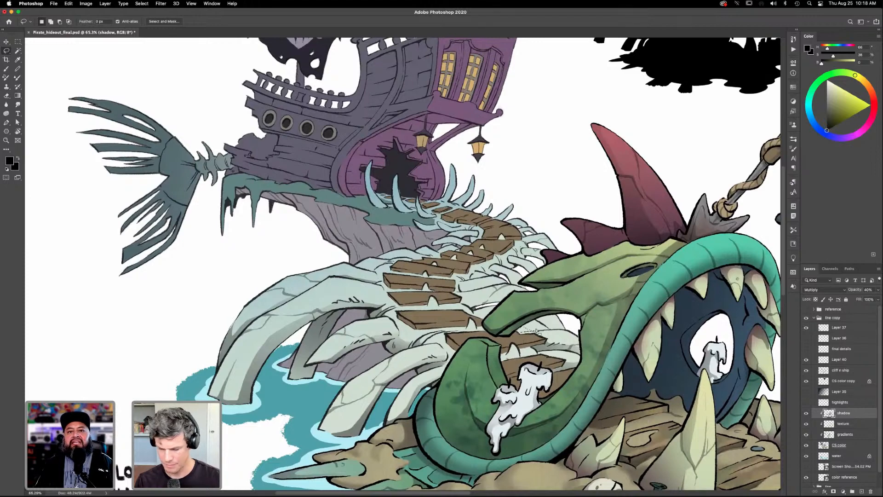
pyautogui.press('g')
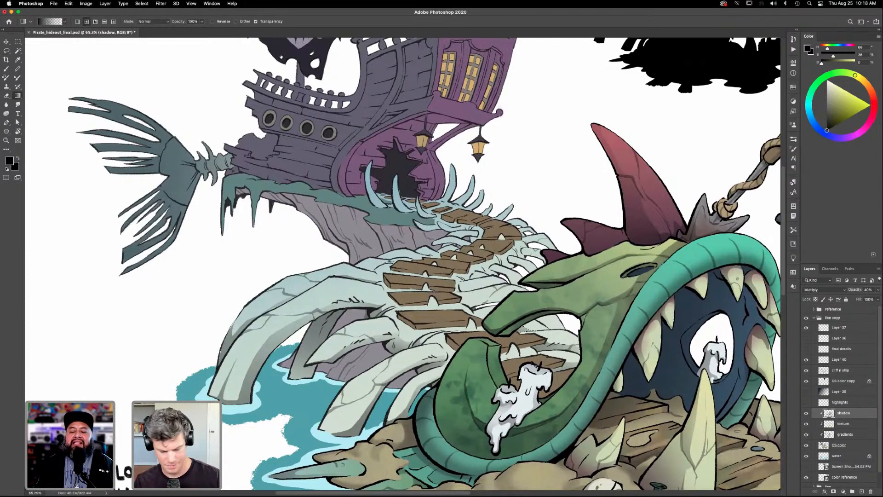
# - Lasso the shaded strip of the rib near the inner corner of the creature's jaw opening and add a black gradient shadow
pyautogui.press('l')
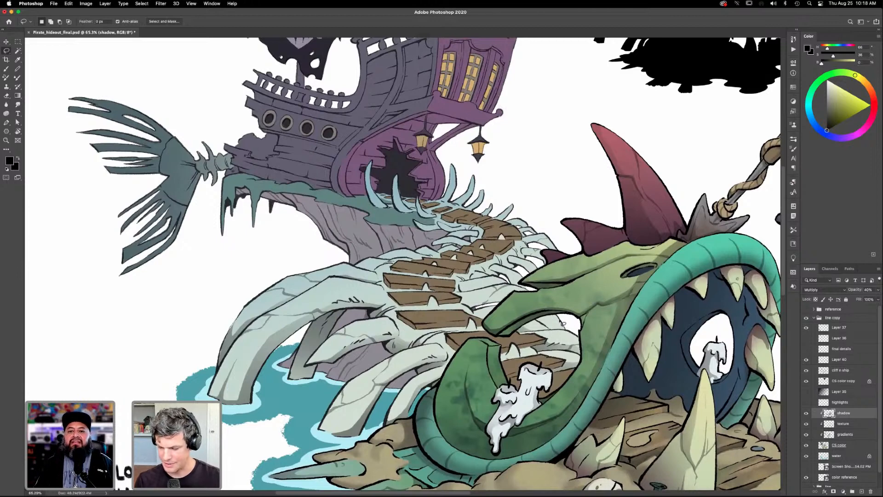
pyautogui.moveTo(562, 325)
pyautogui.mouseDown()
pyautogui.moveTo(539, 326)
pyautogui.moveTo(566, 334)
pyautogui.moveTo(558, 316)
pyautogui.mouseUp()
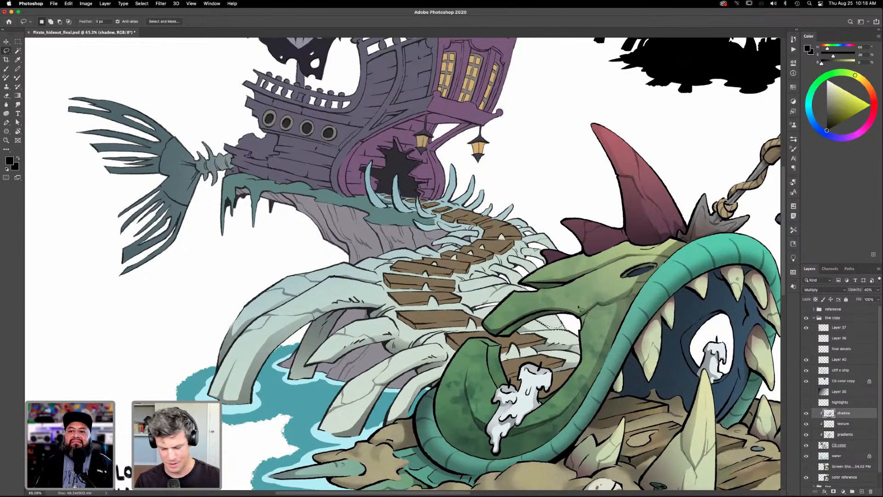
pyautogui.press('g')
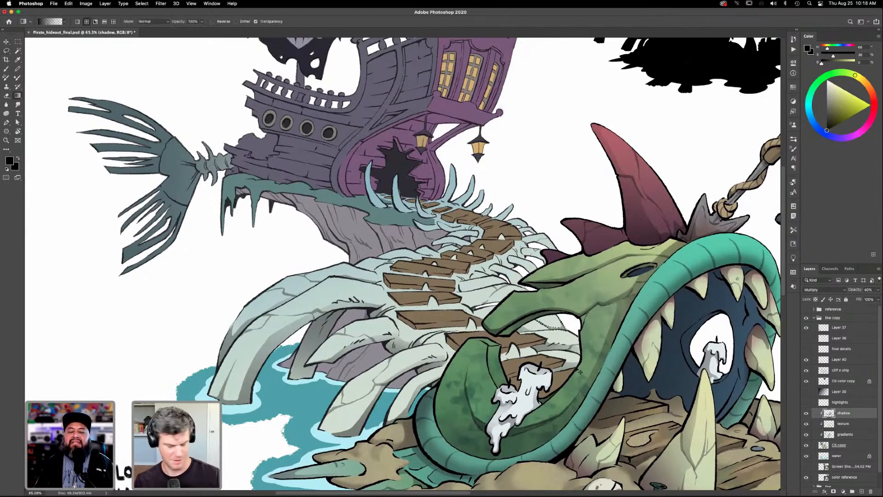
pyautogui.moveTo(579, 380); pyautogui.dragTo(622, 389)
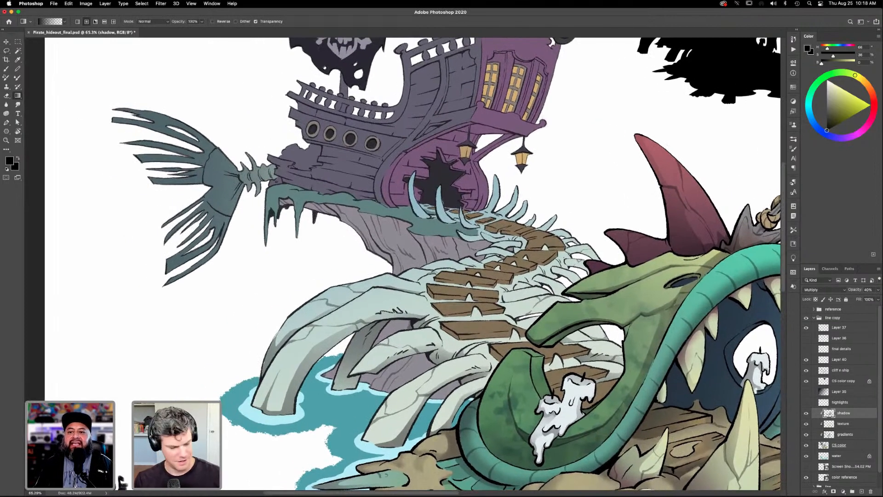
# - Lasso the shaded area of the ribs between the planks and the tip of the creature's upper jaw for a gradient shadow
pyautogui.press('l')
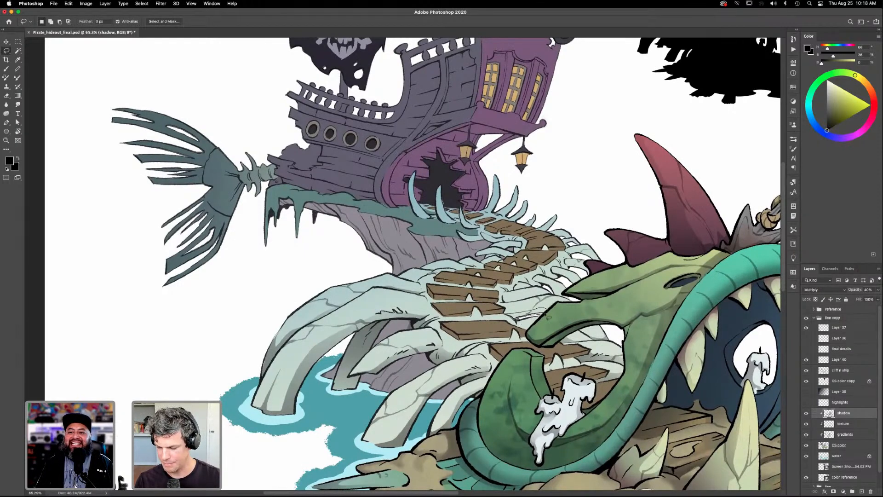
pyautogui.press('g')
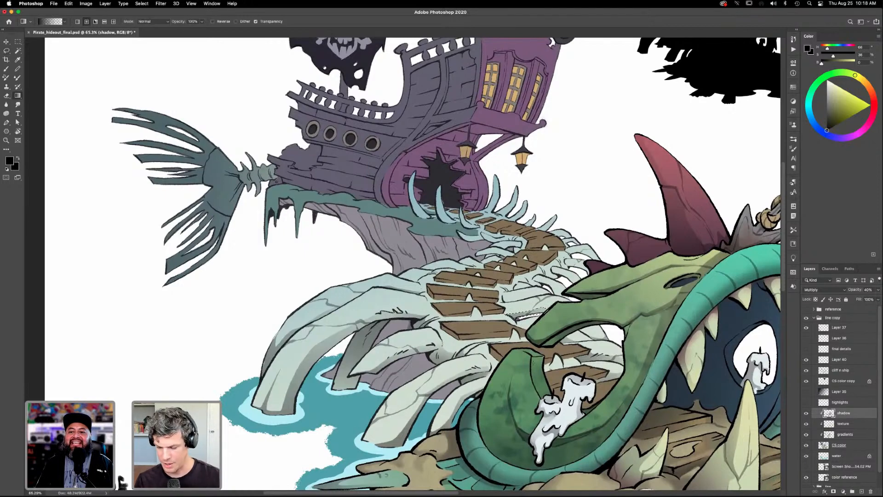
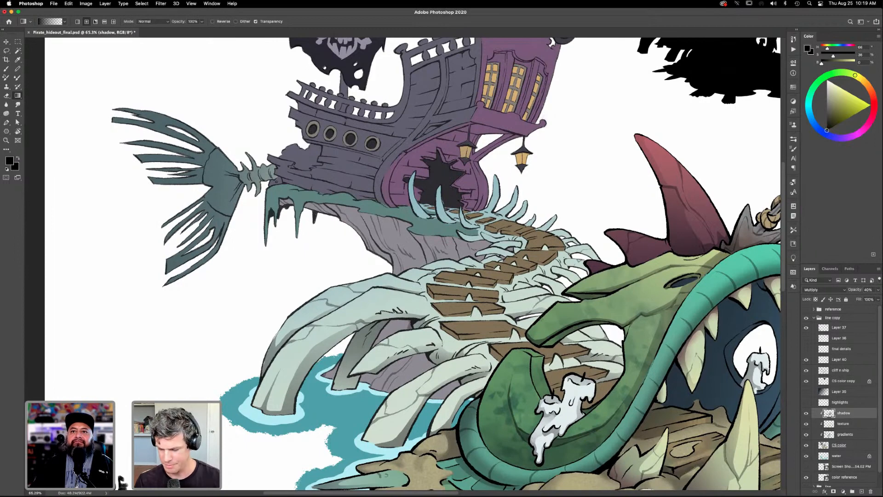
# - Lasso the shaded side of the rib beside the middle planks, above the creature's jaw tip, and apply a black gradient shadow
pyautogui.press('l')
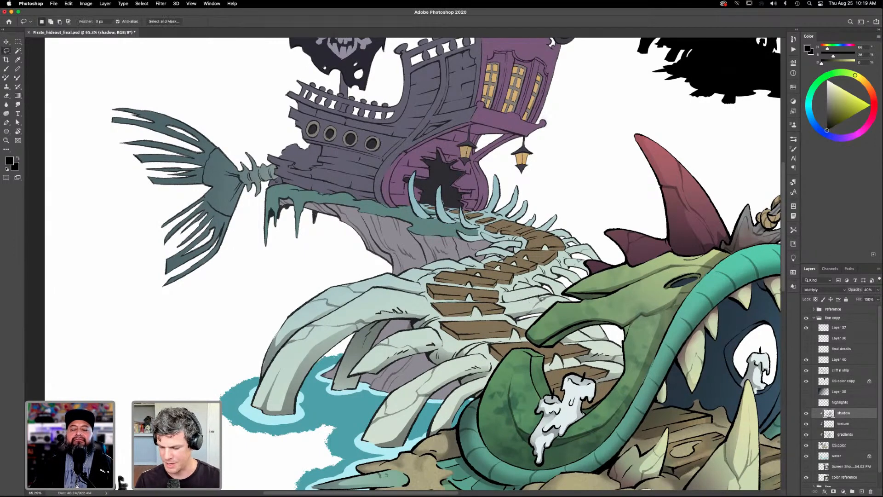
pyautogui.moveTo(503, 298)
pyautogui.mouseDown()
pyautogui.moveTo(538, 296)
pyautogui.moveTo(512, 286)
pyautogui.moveTo(515, 280)
pyautogui.mouseUp()
pyautogui.press('g')
pyautogui.press('super+d')
pyautogui.moveTo(544, 348); pyautogui.dragTo(544, 350)
pyautogui.scroll(2, 543, 349)
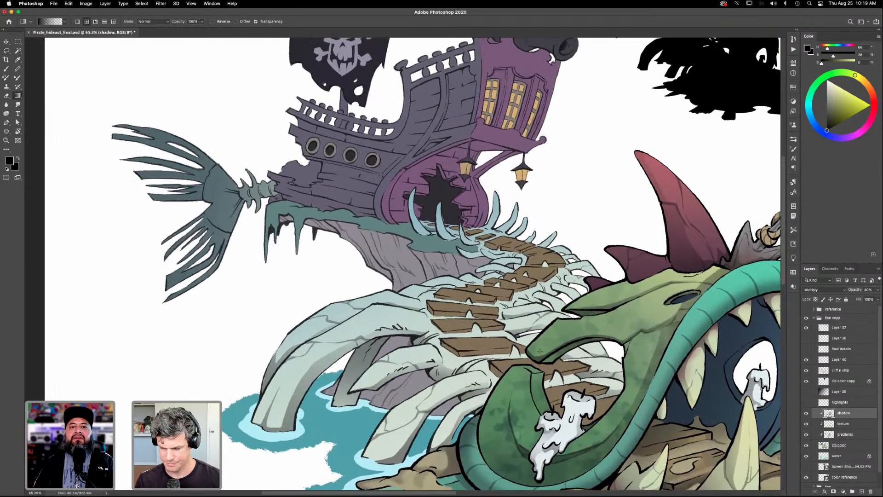
# - Lasso the shadow strips on the short ribs between the middle planks and the creature's snout and fill them with a black gradient
pyautogui.press('l')
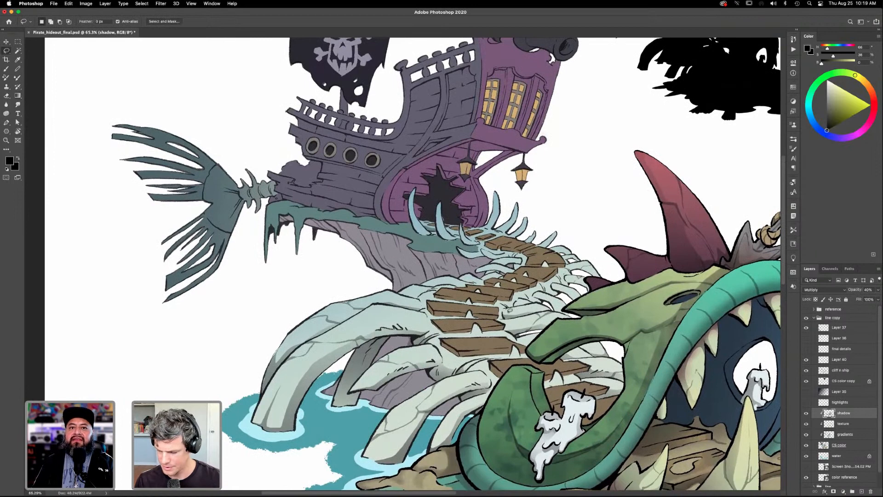
pyautogui.moveTo(524, 305); pyautogui.dragTo(505, 308)
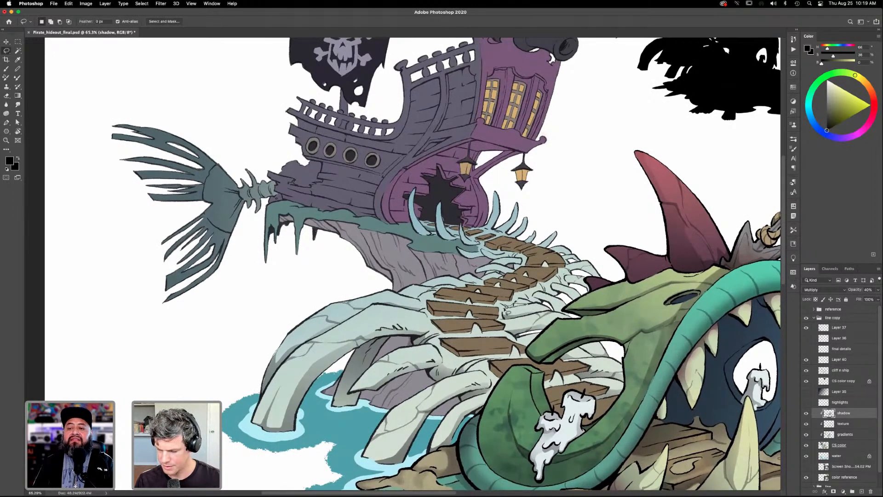
pyautogui.press('g')
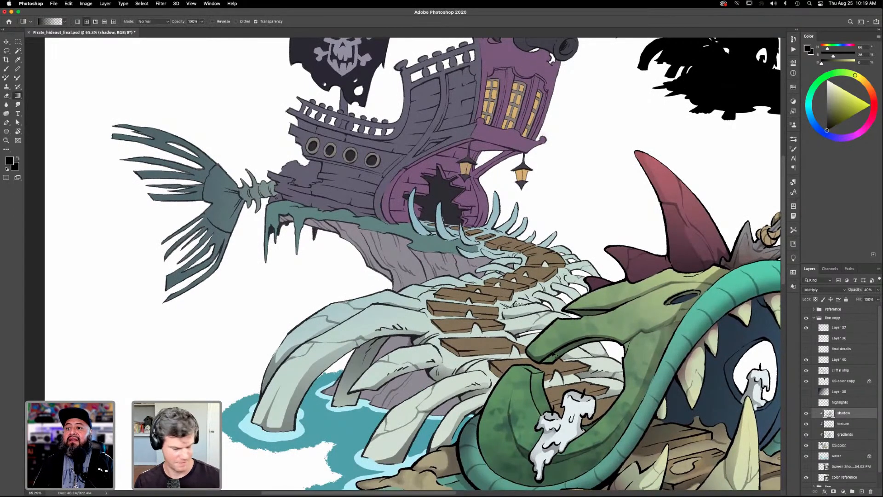
pyautogui.press('l')
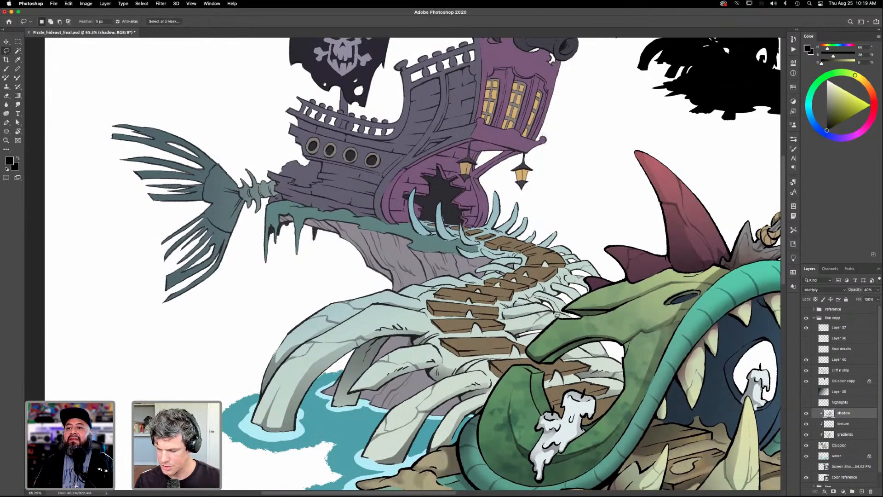
pyautogui.moveTo(550, 305); pyautogui.dragTo(524, 303)
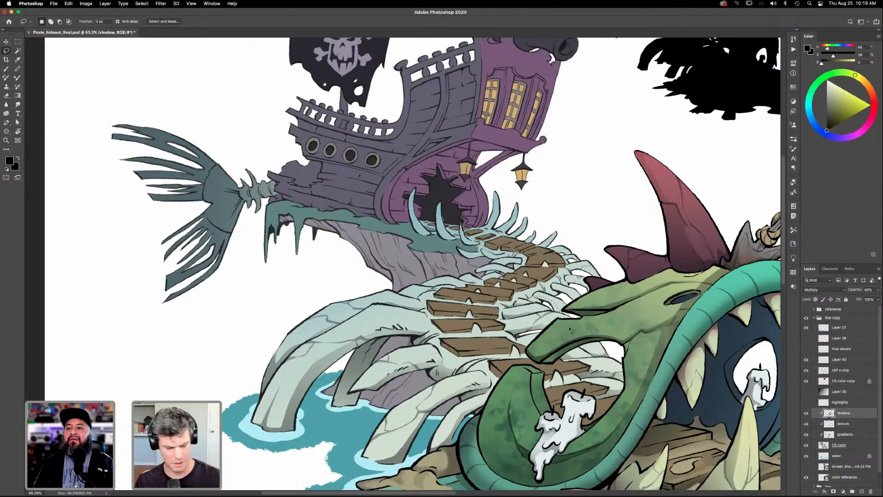
pyautogui.press('g')
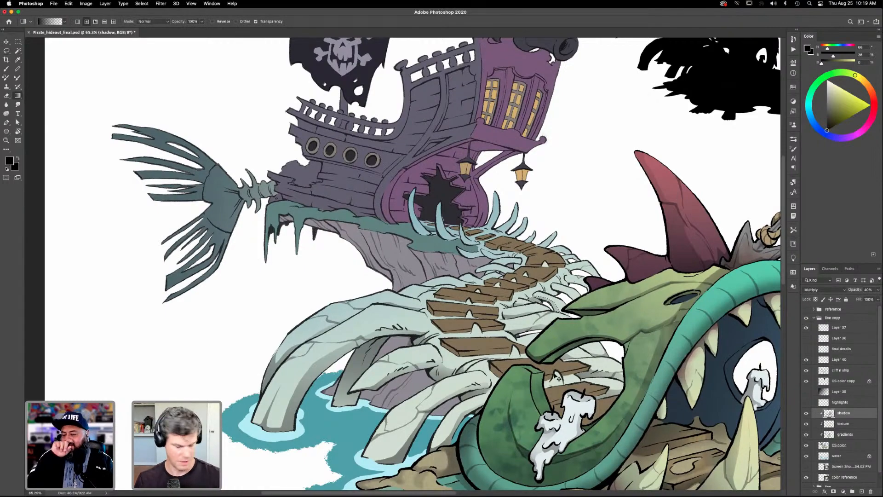
pyautogui.scroll(-3, 579, 373)
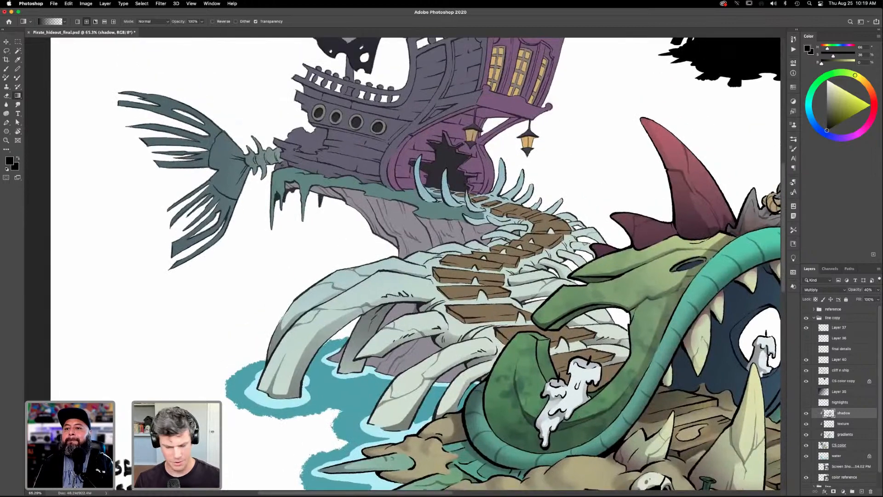
# - Lasso the shadow areas where the large ribs meet the left ends of the middle planks and add black gradient shadows
pyautogui.press('l')
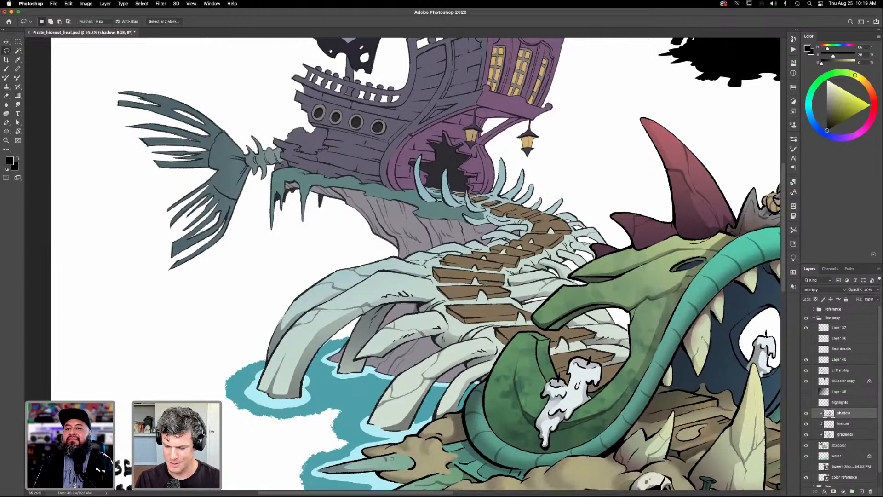
pyautogui.press('g')
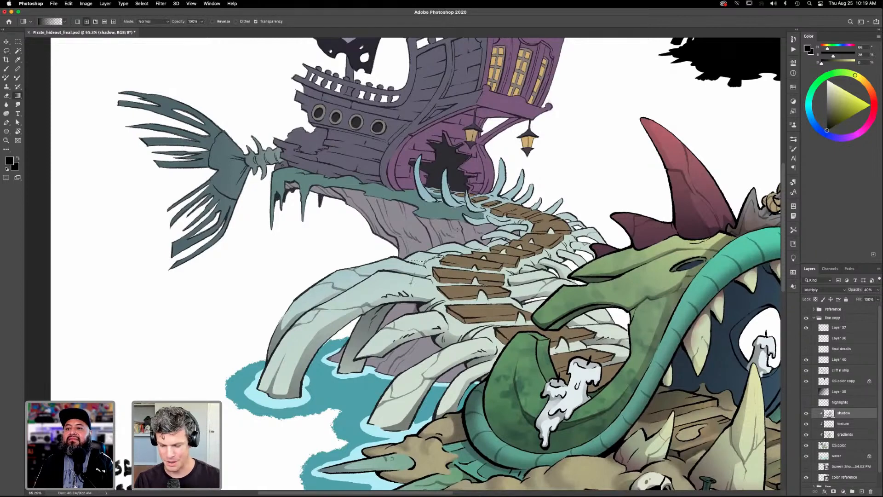
pyautogui.press('l')
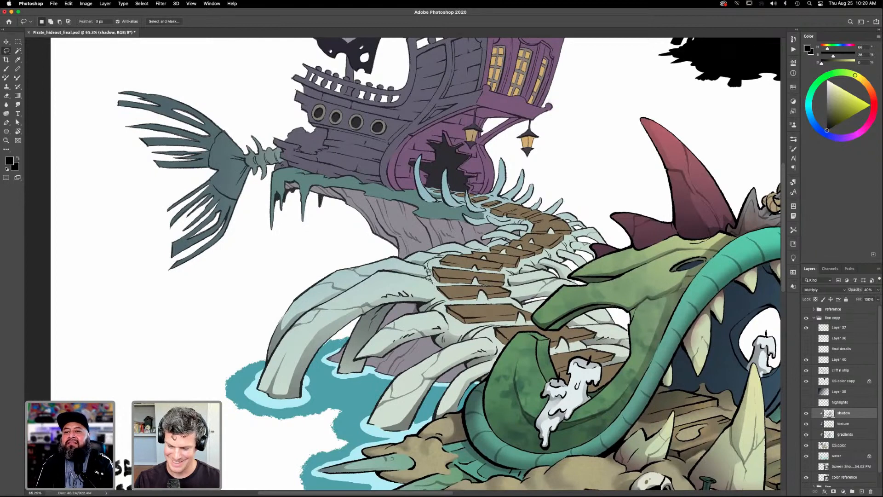
pyautogui.press('g')
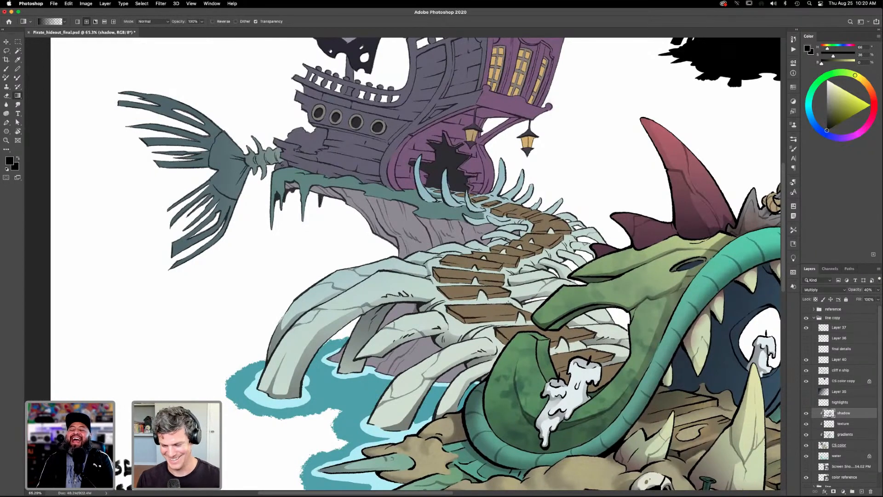
# - Lasso the recess at the rib joint beneath the wide plank's left end and apply a black gradient shadow
pyautogui.press('l')
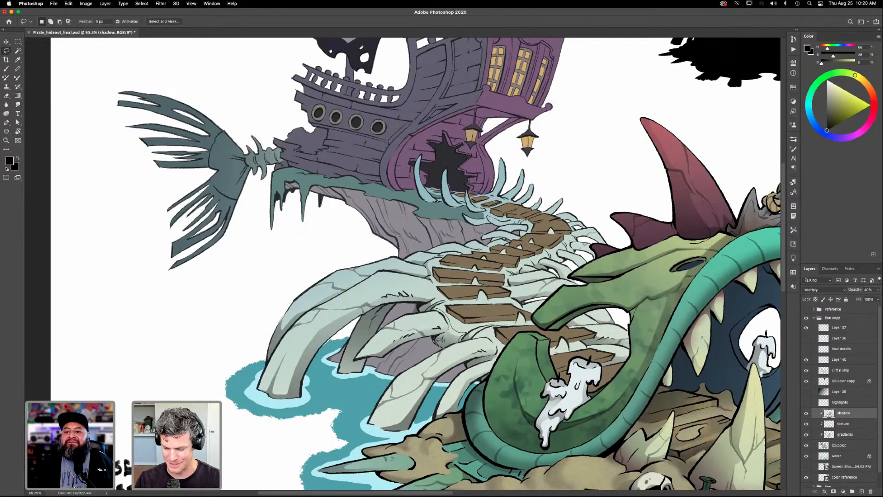
pyautogui.moveTo(447, 321); pyautogui.dragTo(435, 308)
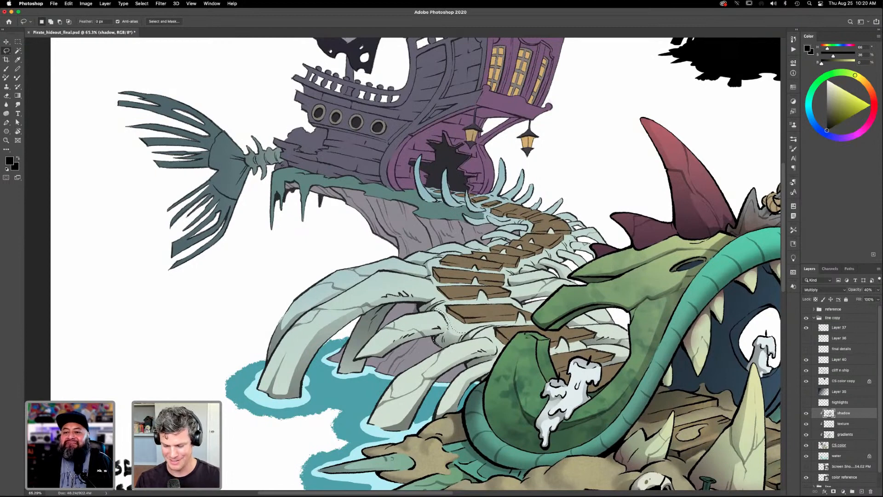
pyautogui.press('g')
pyautogui.press('super+d')
# - Lasso the shaded part of the upper ribs to the right of the planks, above the creature's snout, and add a gradient shadow
pyautogui.moveTo(548, 368)
pyautogui.mouseDown()
pyautogui.moveTo(561, 389)
pyautogui.moveTo(513, 392)
pyautogui.mouseUp()
pyautogui.press('l')
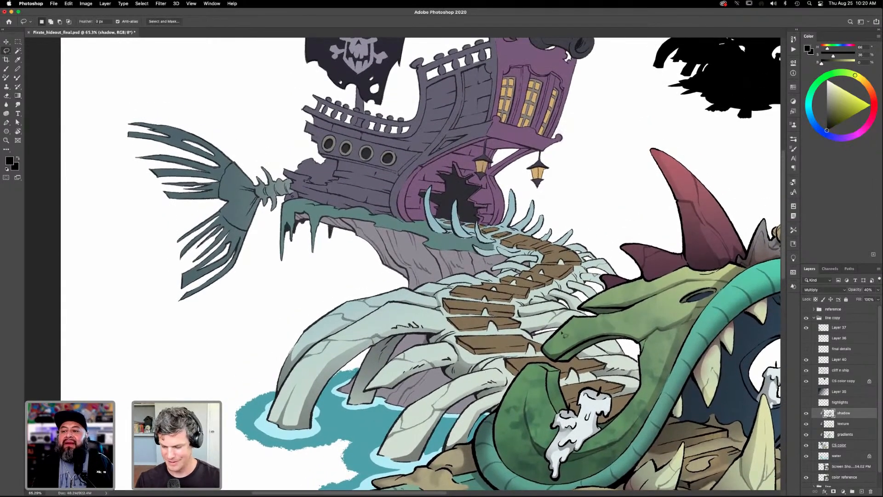
pyautogui.moveTo(554, 320)
pyautogui.mouseDown()
pyautogui.moveTo(544, 291)
pyautogui.moveTo(540, 311)
pyautogui.mouseUp()
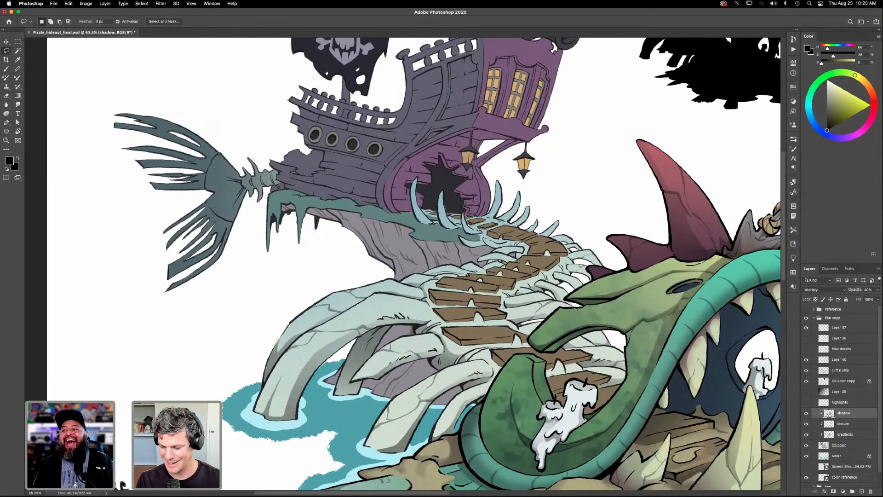
pyautogui.press('g')
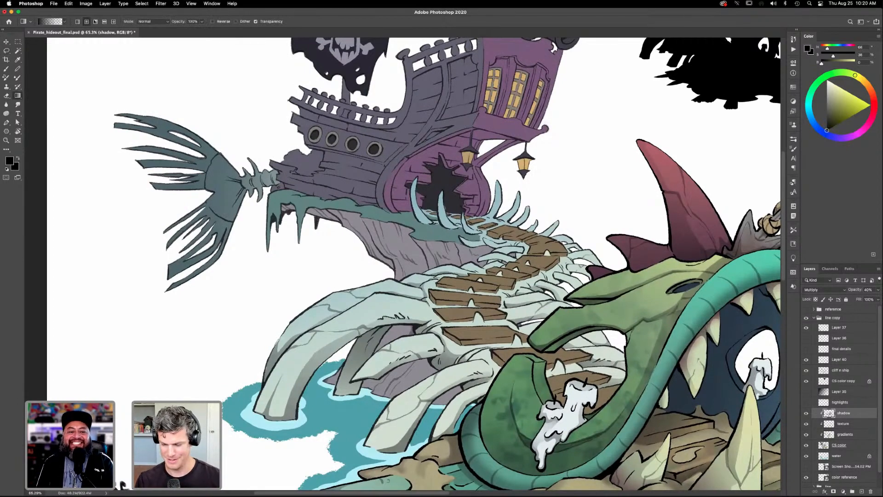
pyautogui.press('l')
pyautogui.scroll(-5, 573, 265)
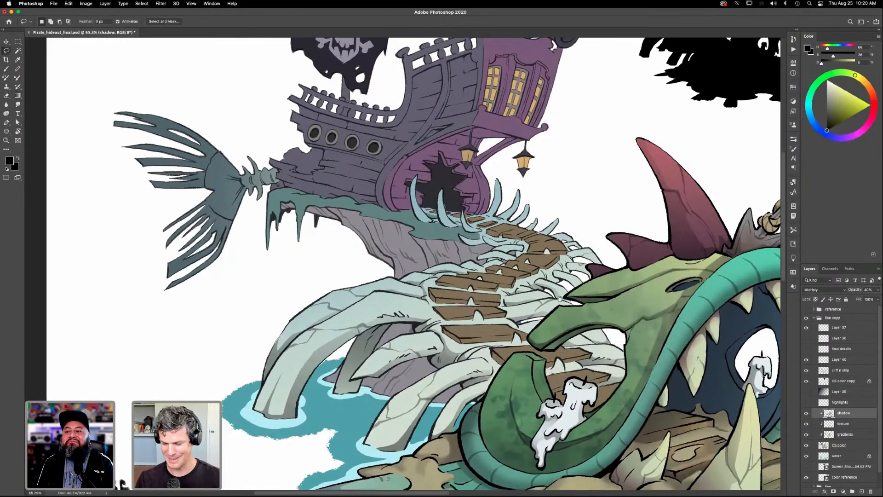
# - Zoom in on the plank path and add a small lassoed gradient shadow to the ribs beside the planks
pyautogui.press('super+0')
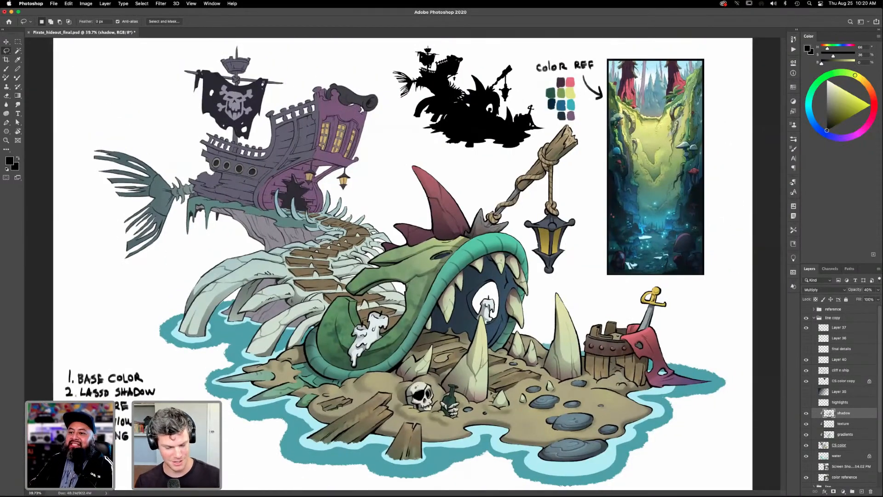
pyautogui.press('z')
pyautogui.moveTo(381, 293); pyautogui.dragTo(416, 294)
pyautogui.moveTo(352, 257)
pyautogui.mouseDown()
pyautogui.moveTo(539, 303)
pyautogui.moveTo(566, 300)
pyautogui.mouseUp()
pyautogui.moveTo(534, 326); pyautogui.dragTo(546, 342)
pyautogui.press('l')
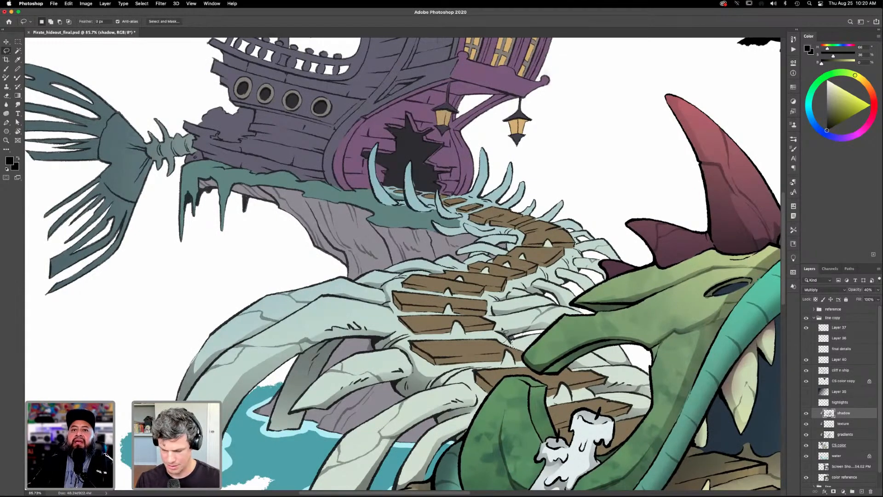
pyautogui.press('g')
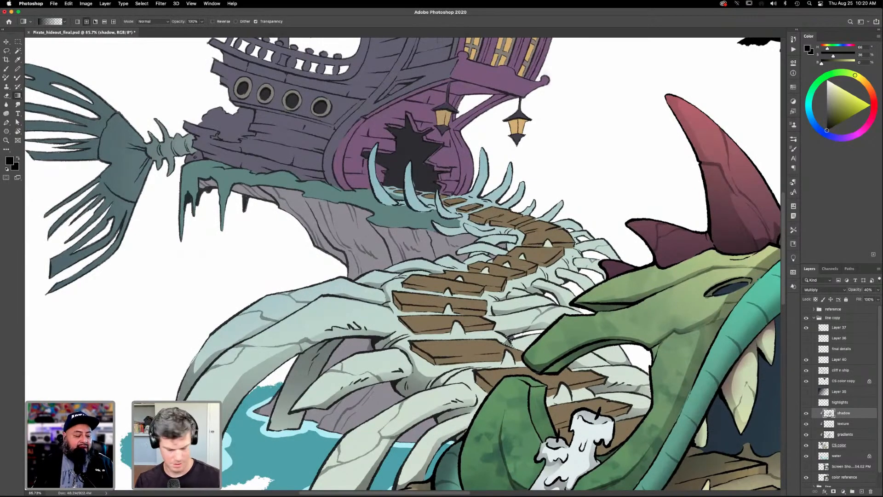
pyautogui.scroll(-2, 542, 390)
# - Lasso the front edge of the wide plank just outside the creature's mouth and darken it with a black gradient
pyautogui.press('l')
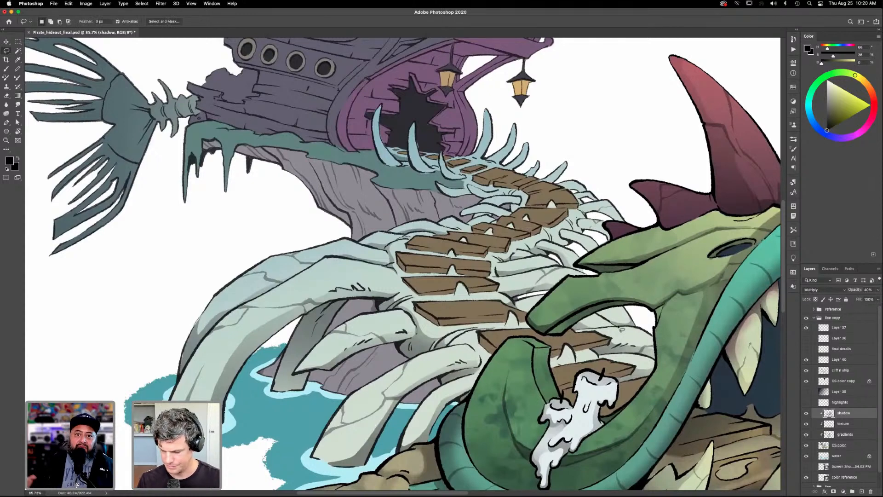
pyautogui.moveTo(510, 319)
pyautogui.mouseDown()
pyautogui.moveTo(416, 309)
pyautogui.moveTo(443, 329)
pyautogui.moveTo(510, 320)
pyautogui.mouseUp()
pyautogui.press('shift')
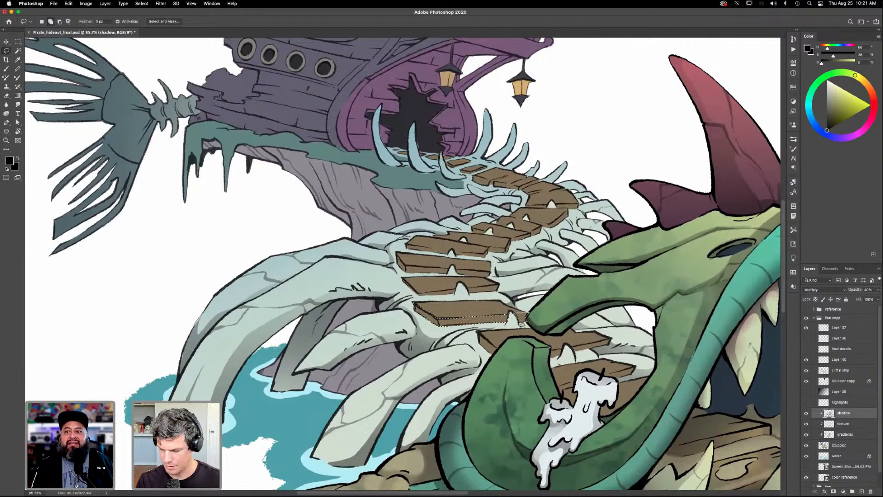
pyautogui.press('g')
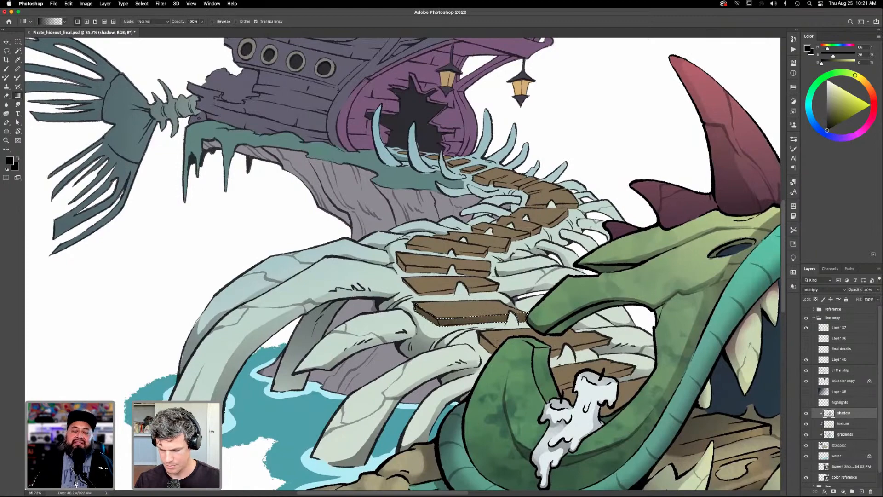
pyautogui.hotkey('ctrl', 'd')
# - Lasso the front edge of the lowest plank beside the candle, inside the creature's mouth, and darken it with a black gradient
pyautogui.scroll(-2, 558, 365)
pyautogui.hscroll(2, 559, 365)
pyautogui.press('l')
pyautogui.scroll(1, 581, 364)
pyautogui.hscroll(2, 580, 363)
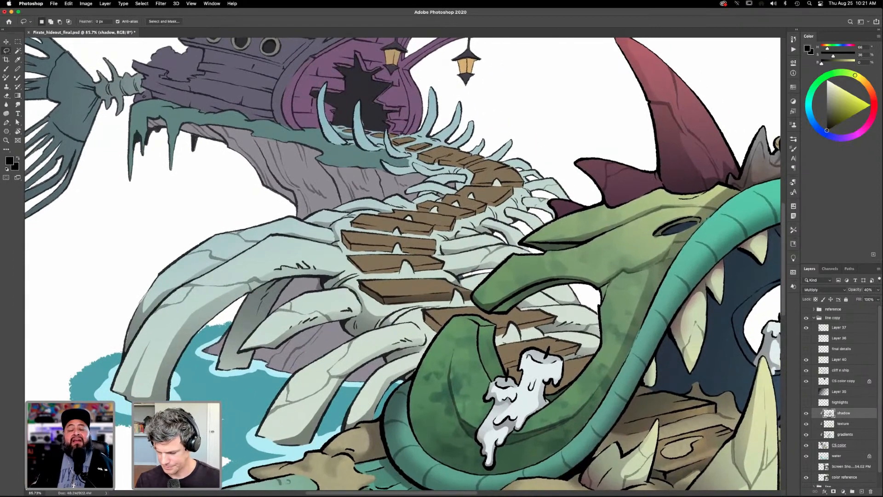
pyautogui.moveTo(582, 352)
pyautogui.mouseDown()
pyautogui.moveTo(552, 361)
pyautogui.moveTo(580, 345)
pyautogui.mouseUp()
pyautogui.moveTo(523, 359)
pyautogui.mouseDown()
pyautogui.moveTo(507, 373)
pyautogui.moveTo(575, 348)
pyautogui.moveTo(545, 352)
pyautogui.mouseUp()
pyautogui.press('g')
pyautogui.press('super+d')
# - Lasso the front edge of the plank below the creature's upper jaw tip and add a black gradient shadow
pyautogui.moveTo(576, 380); pyautogui.dragTo(583, 395)
pyautogui.press('l')
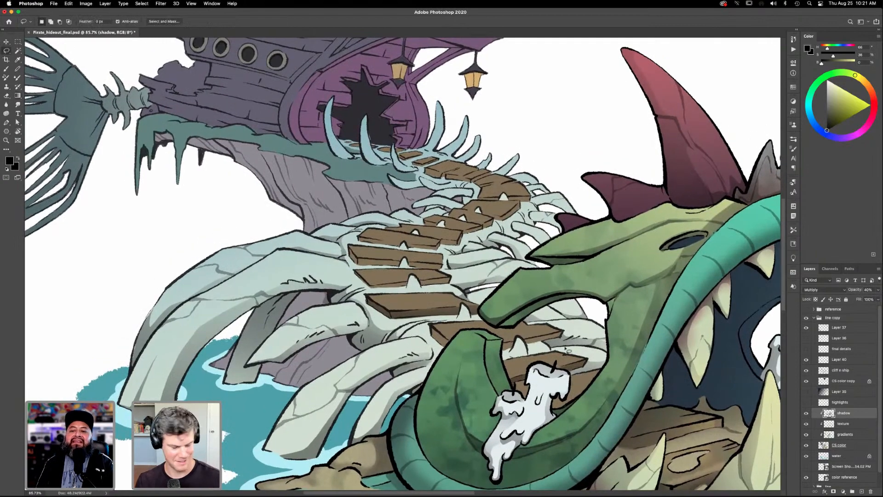
pyautogui.moveTo(564, 334)
pyautogui.mouseDown()
pyautogui.moveTo(528, 348)
pyautogui.moveTo(567, 335)
pyautogui.mouseUp()
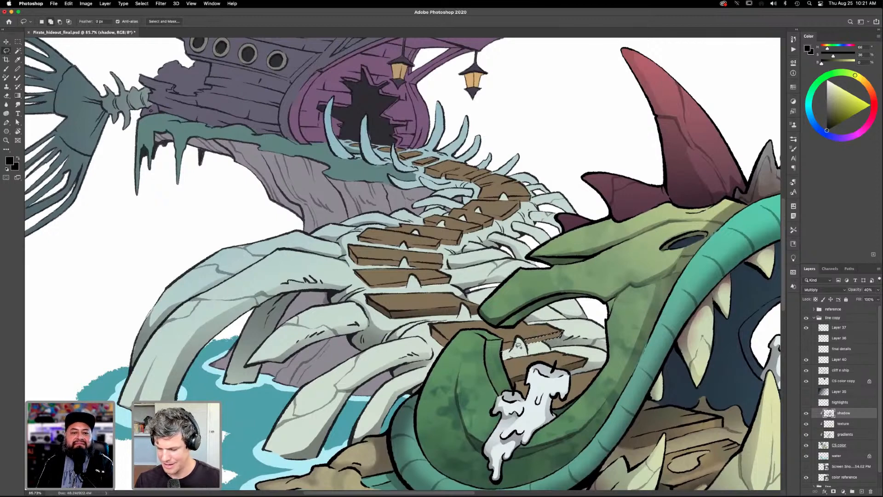
pyautogui.press('g')
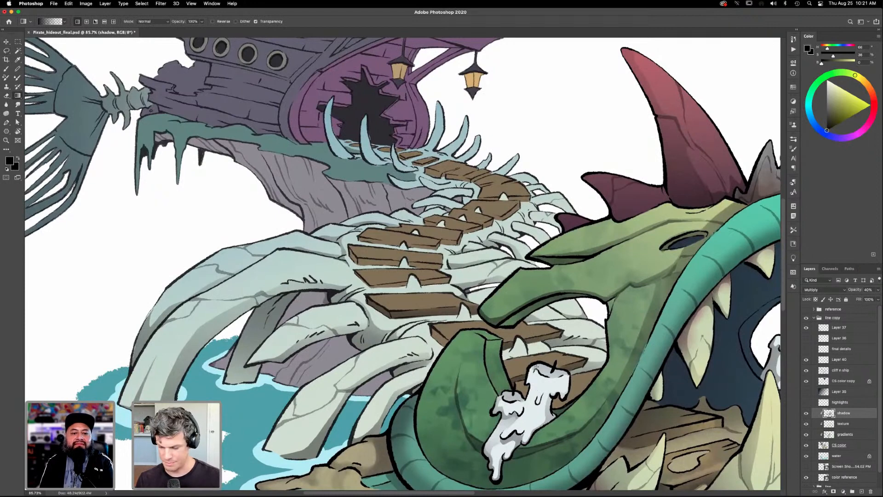
# - Lasso the left end of the plank behind the creature's lower jaw tip and apply a black gradient shadow
pyautogui.press('l')
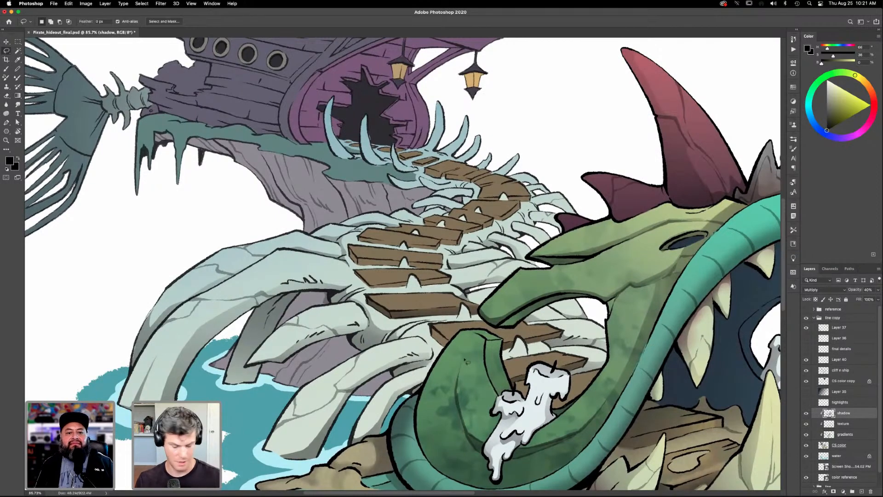
pyautogui.moveTo(453, 345)
pyautogui.mouseDown()
pyautogui.moveTo(431, 326)
pyautogui.moveTo(443, 347)
pyautogui.moveTo(453, 346)
pyautogui.mouseUp()
pyautogui.press('g')
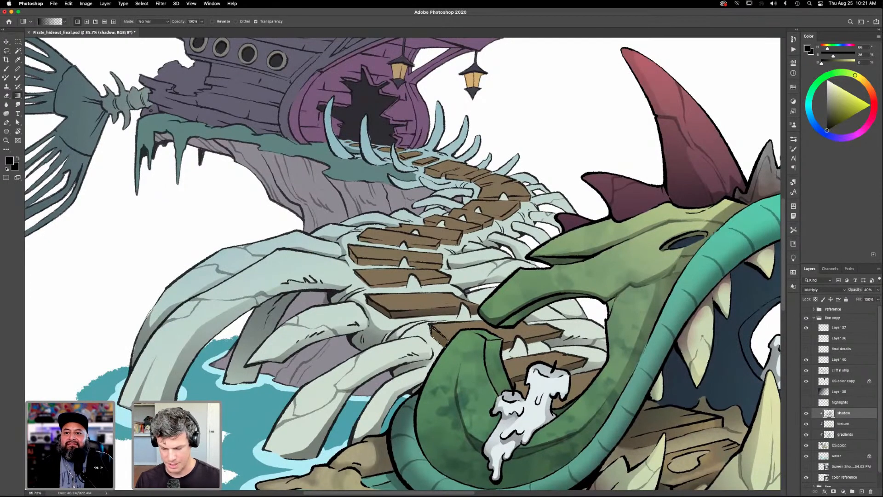
pyautogui.press('super+d')
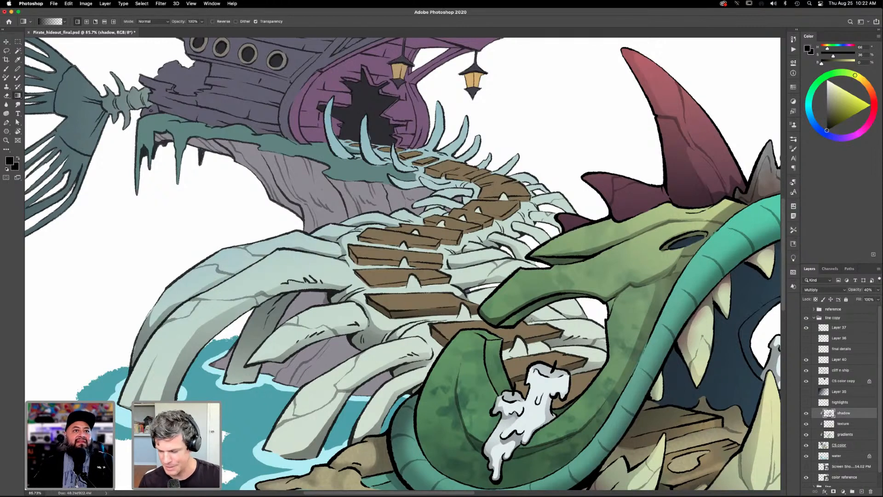
# - Lasso the underside of the curved rib just above the creature's upper jaw tip and shade it with a black gradient
pyautogui.scroll(3, 503, 266)
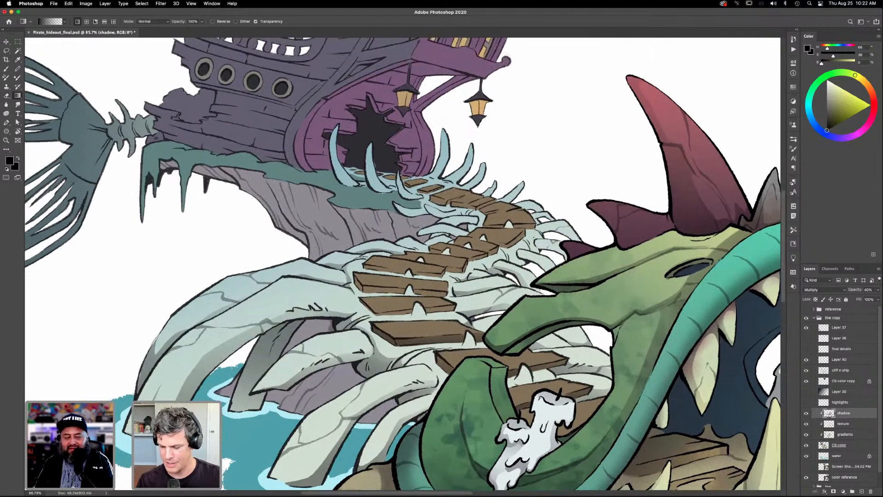
pyautogui.press('l')
pyautogui.moveTo(554, 275)
pyautogui.mouseDown()
pyautogui.moveTo(519, 258)
pyautogui.moveTo(550, 279)
pyautogui.moveTo(558, 272)
pyautogui.mouseUp()
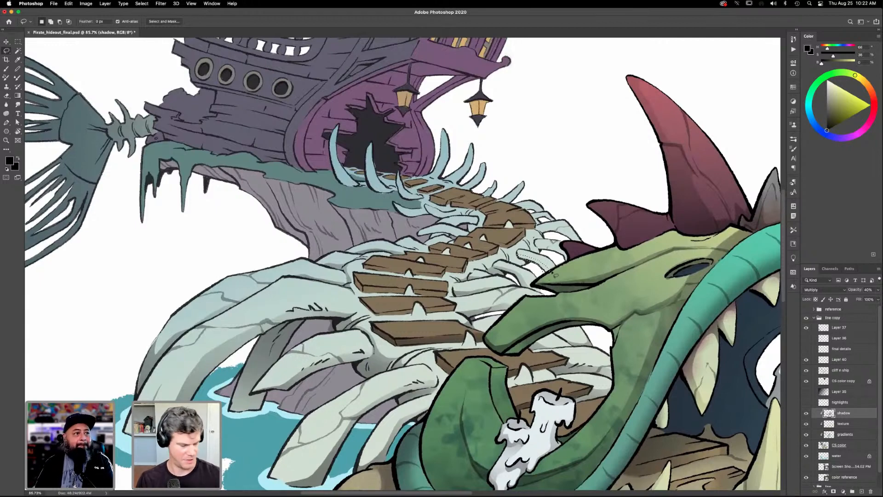
pyautogui.press('g')
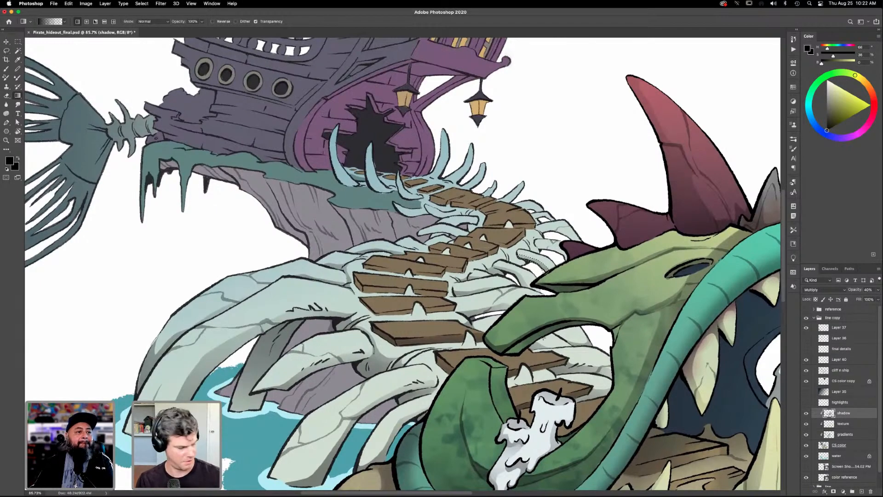
# - Lasso the base of the short rib between the path and the upper jaw tip, trim the selection, and apply a black gradient shadow
pyautogui.press('l')
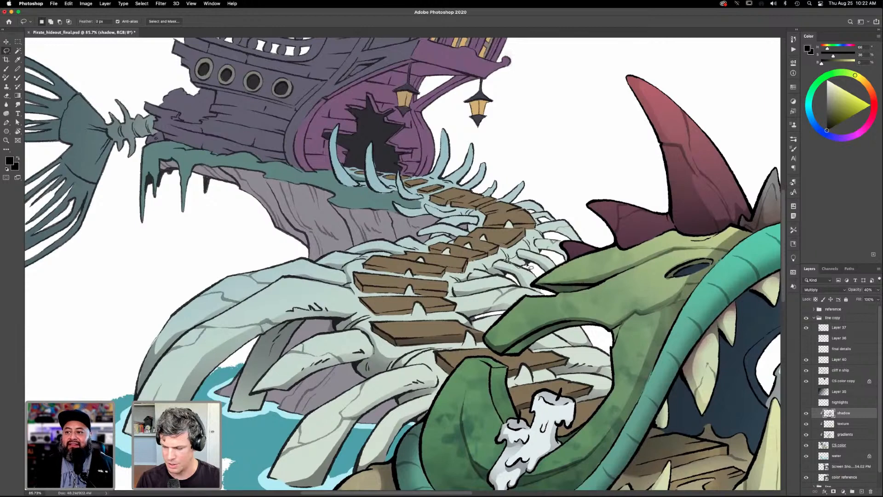
pyautogui.press('alt')
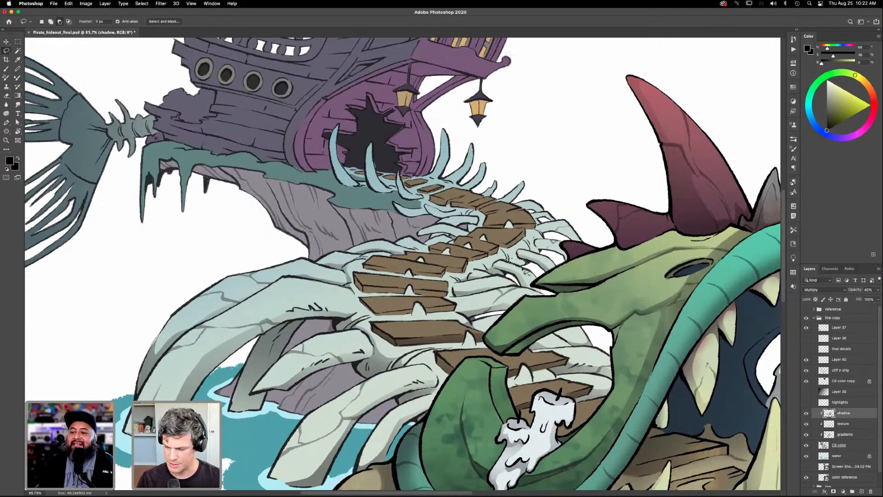
pyautogui.press('g')
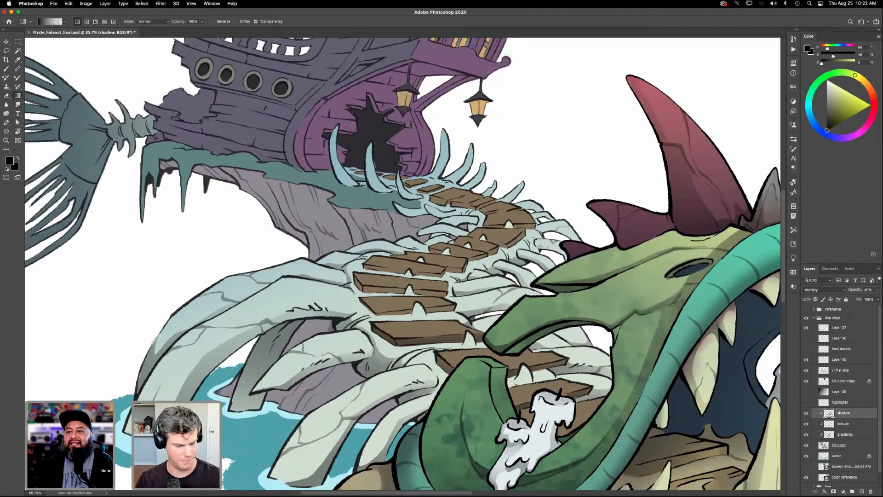
# - Lasso the lower side of the rib below the small purple horn and darken it with a black gradient
pyautogui.press('l')
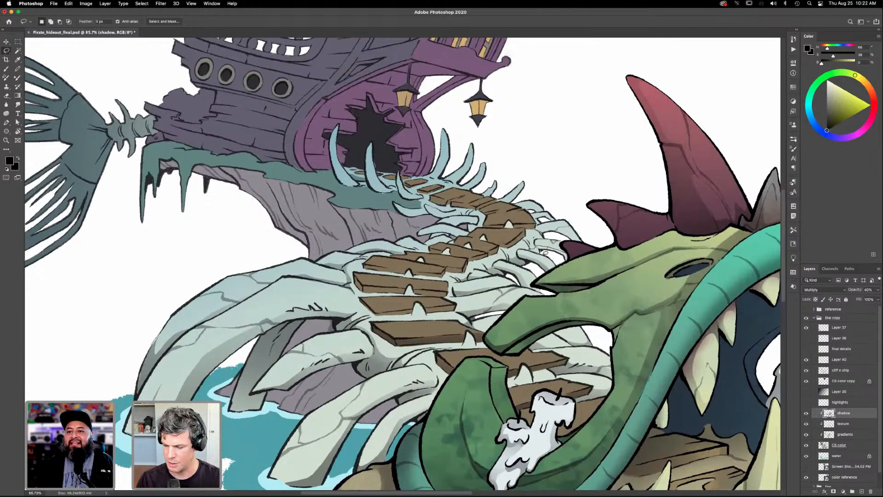
pyautogui.moveTo(557, 256); pyautogui.dragTo(566, 263)
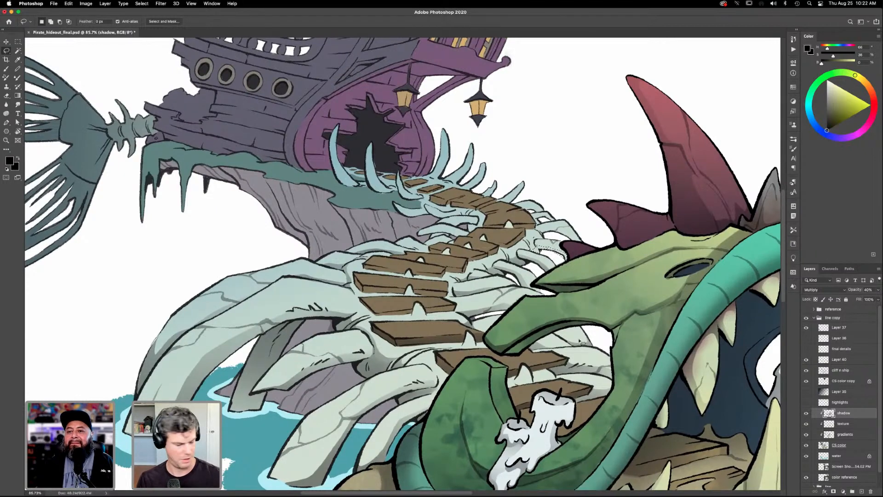
pyautogui.press('g')
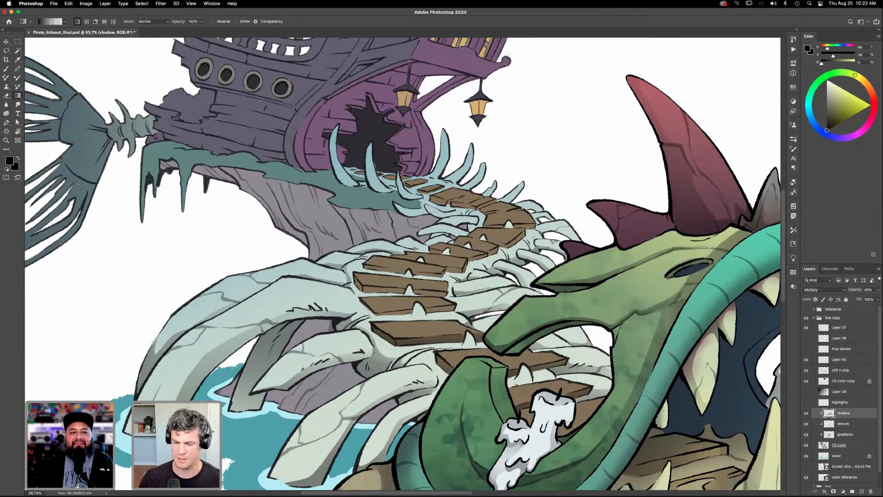
# - Lasso the rib reaching toward the small purple horn beside the path's bend, shade it with a black gradient, and deselect
pyautogui.press('l')
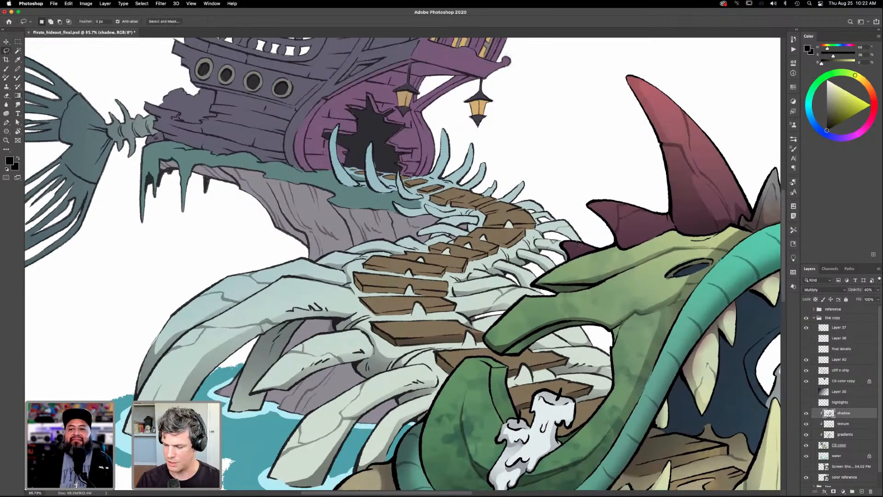
pyautogui.moveTo(578, 244)
pyautogui.mouseDown()
pyautogui.moveTo(545, 241)
pyautogui.moveTo(596, 241)
pyautogui.moveTo(570, 302)
pyautogui.moveTo(546, 241)
pyautogui.moveTo(563, 204)
pyautogui.mouseUp()
pyautogui.press('g')
pyautogui.press('super+d')
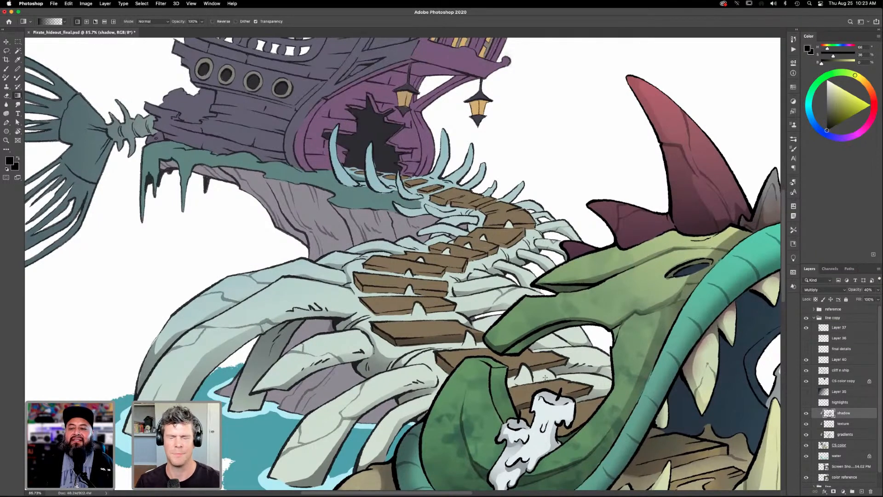
# - Lasso the small ribs along the outer bend of the path and shade them with black gradients
pyautogui.press('l')
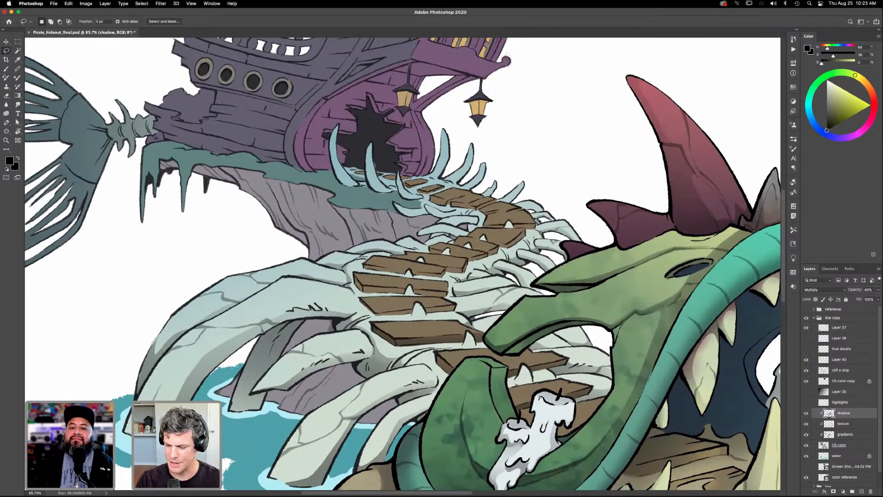
pyautogui.press('g')
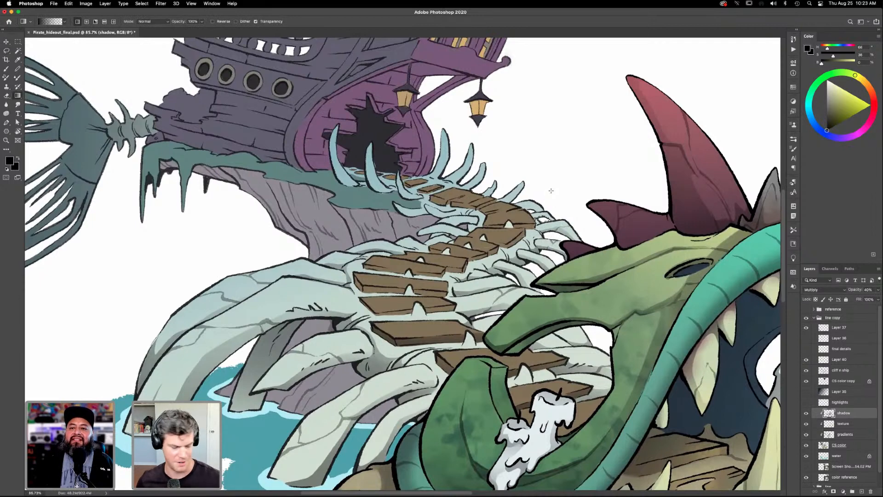
pyautogui.press('l')
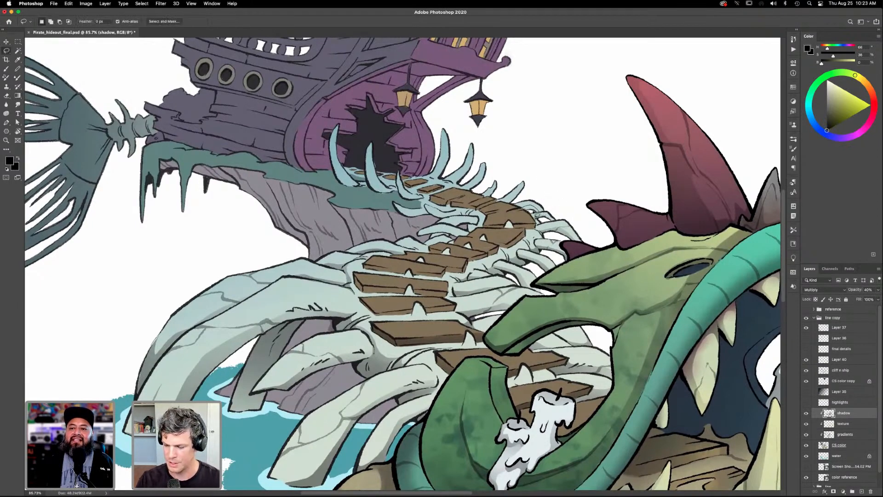
pyautogui.press('g')
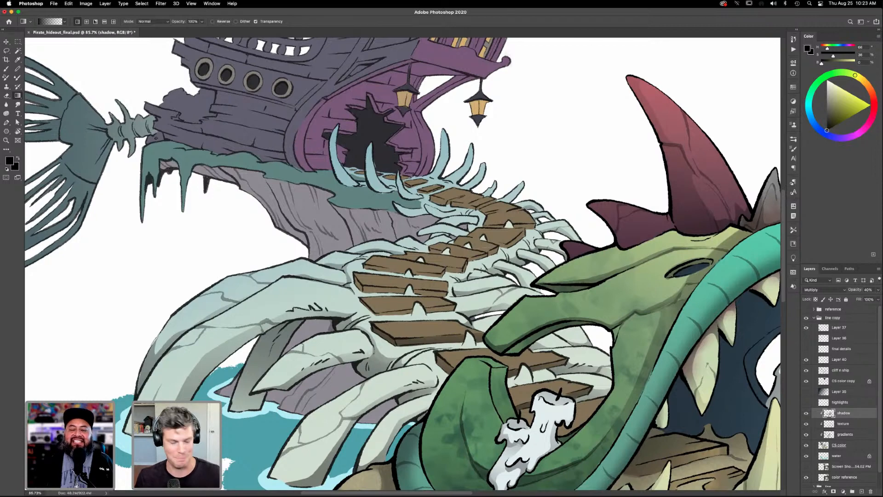
# - On the CS color layer, sample the plank brown and touch up the base color of the path planks with the Brush
pyautogui.press('z')
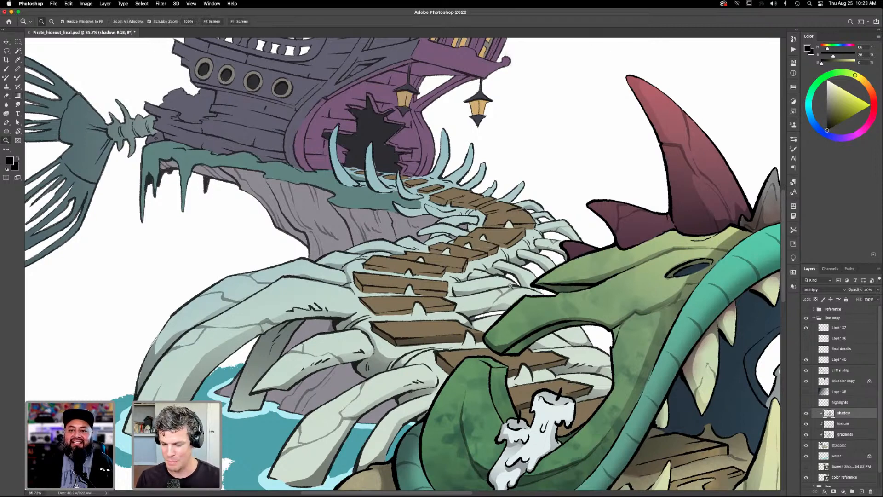
pyautogui.moveTo(519, 282); pyautogui.dragTo(535, 305)
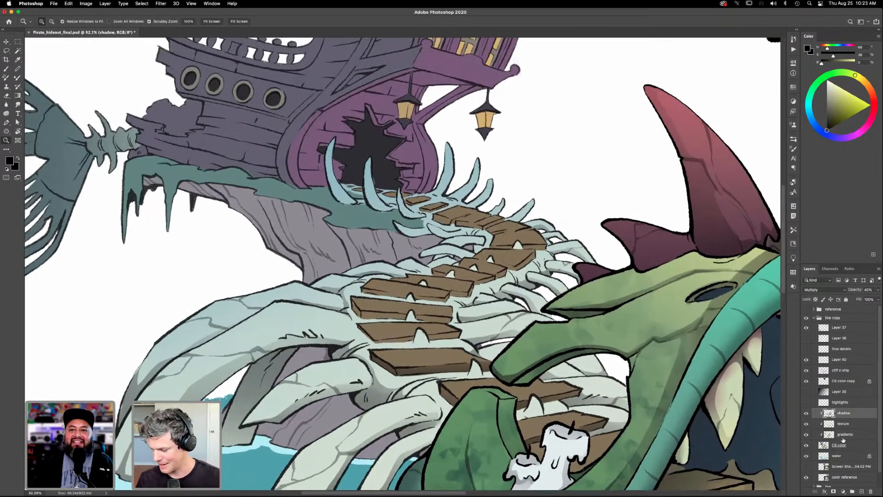
pyautogui.click(823, 445)
pyautogui.press('b')
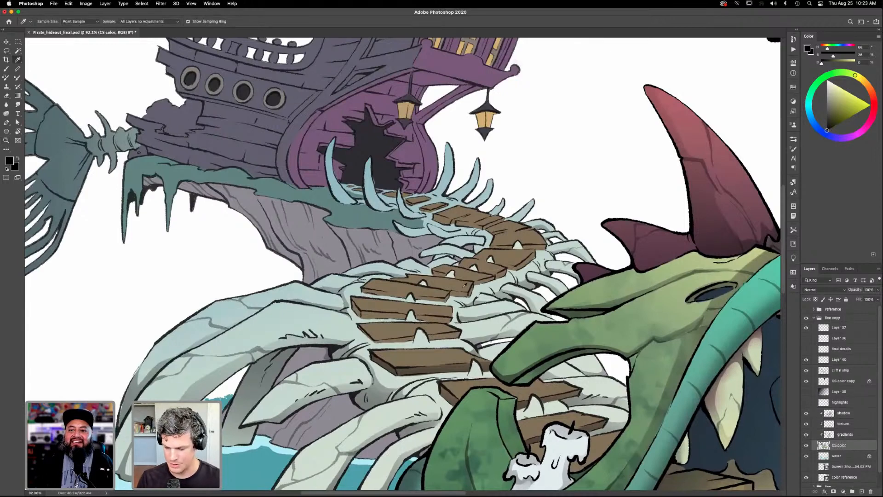
pyautogui.keyDown('alt'); pyautogui.click(465, 285); pyautogui.keyUp('alt')
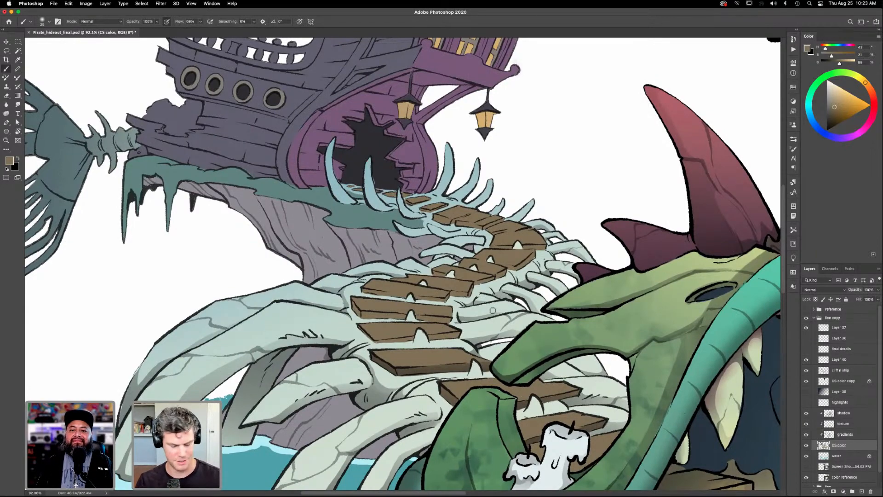
pyautogui.moveTo(509, 330); pyautogui.dragTo(518, 320)
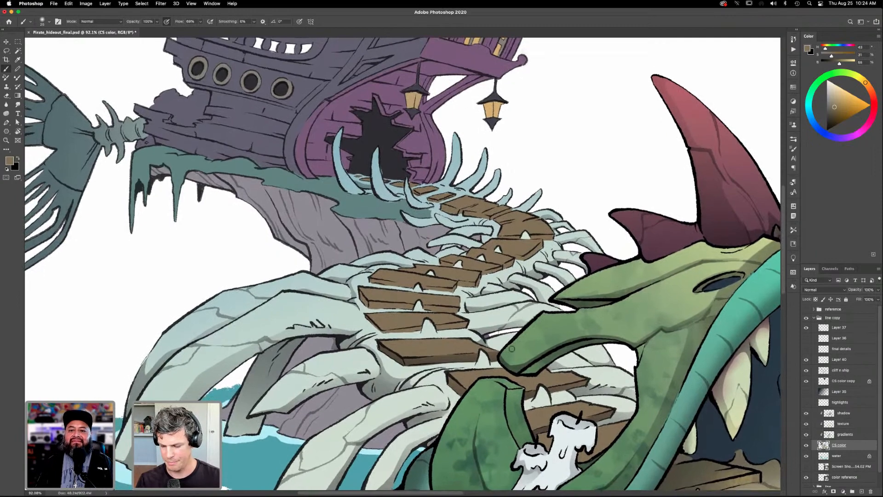
pyautogui.press('i')
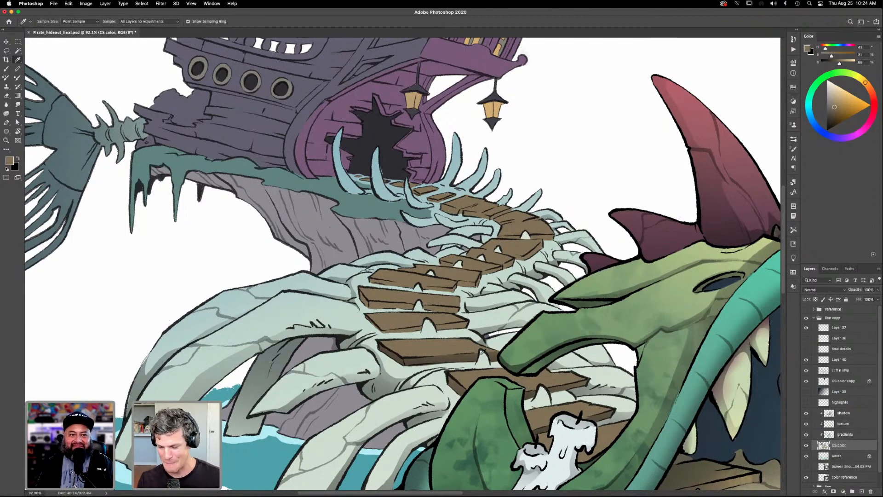
# - On the shadow layer, set the color to black, lasso the rib inside the path's bend, and shade it with a gradient
pyautogui.click(846, 413)
pyautogui.press('l')
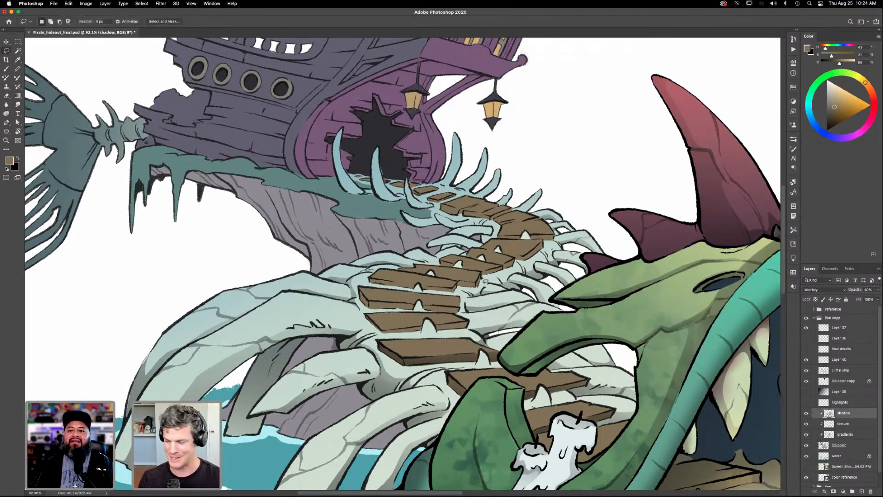
pyautogui.moveTo(831, 121); pyautogui.dragTo(826, 130)
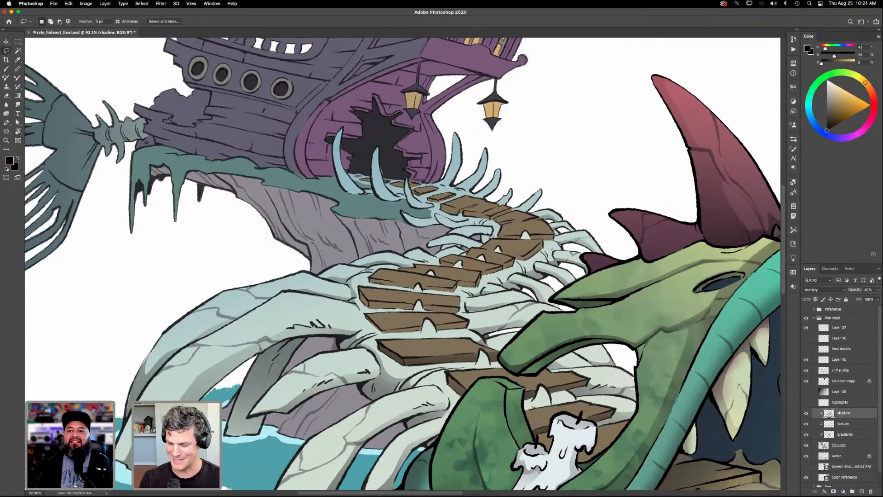
pyautogui.moveTo(496, 236)
pyautogui.mouseDown()
pyautogui.moveTo(469, 234)
pyautogui.moveTo(464, 239)
pyautogui.moveTo(488, 237)
pyautogui.moveTo(451, 245)
pyautogui.moveTo(464, 249)
pyautogui.mouseUp()
pyautogui.press('shift')
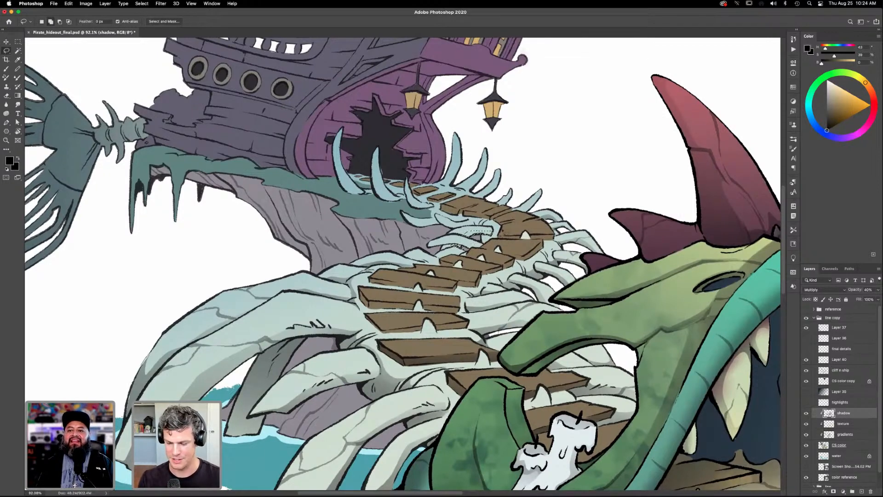
pyautogui.press('g')
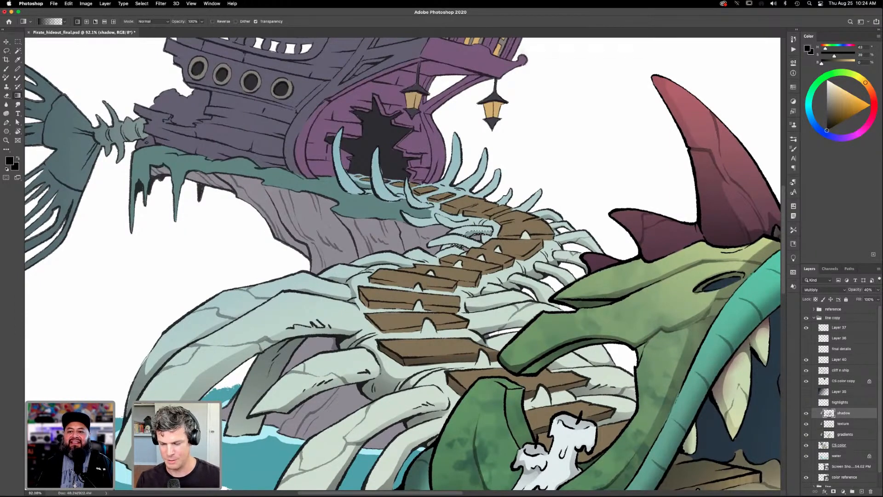
# - Lasso the undersides of the lower ribs inside the path's bend, darken them with black gradients, and deselect
pyautogui.press('l')
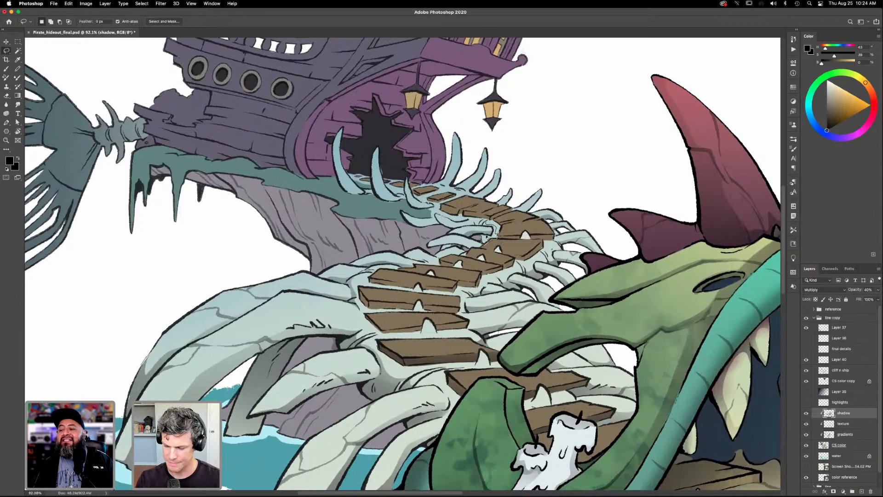
pyautogui.press('g')
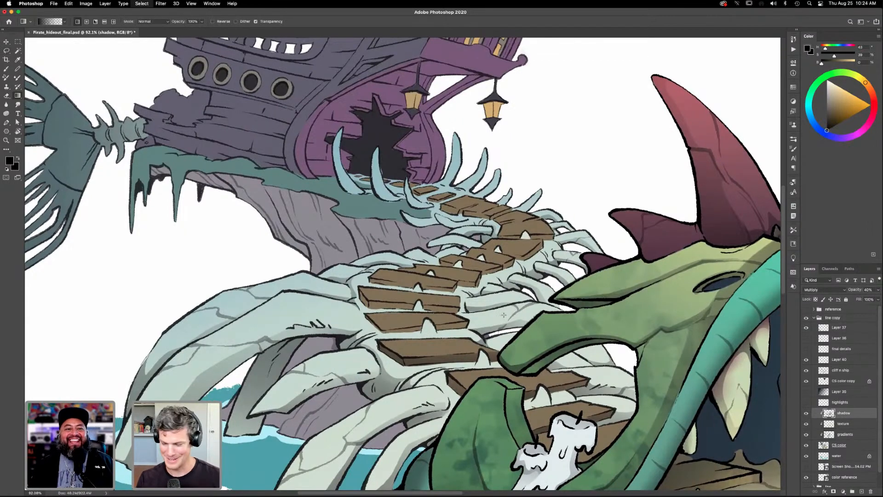
pyautogui.press('l')
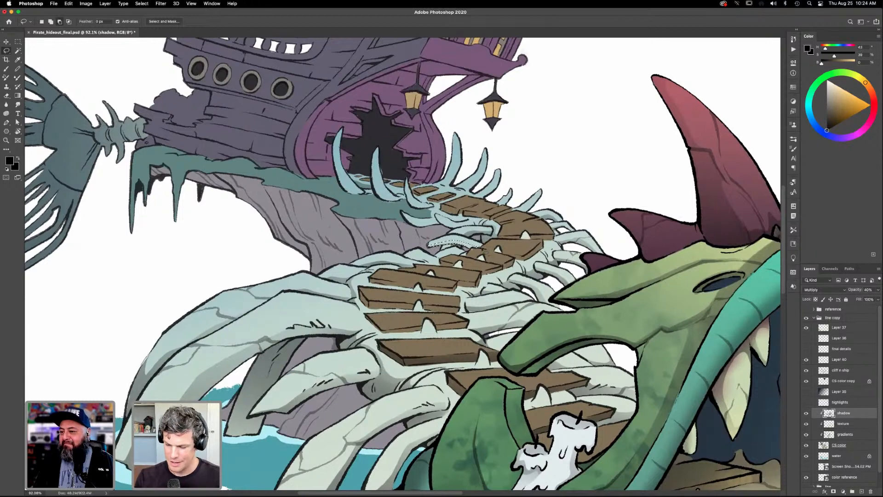
pyautogui.press('g')
pyautogui.press('super+d')
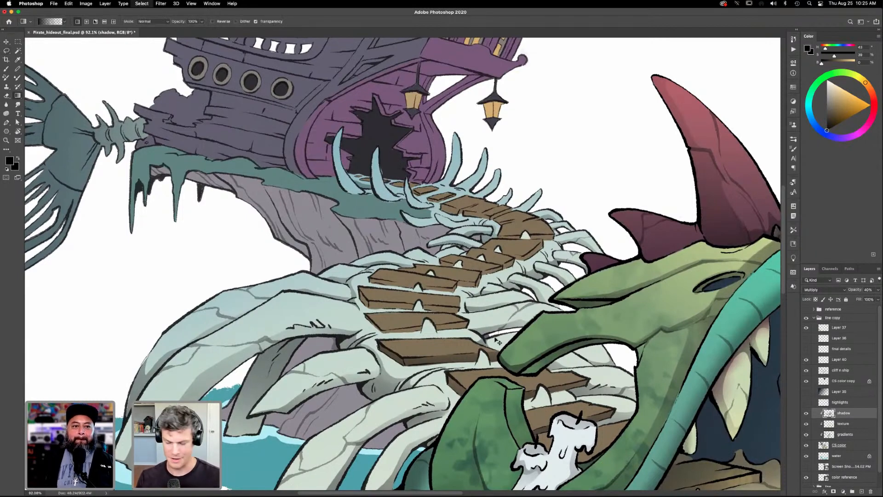
# - Lasso the front edge of the plank at the path's bend and add a black gradient shadow
pyautogui.press('l')
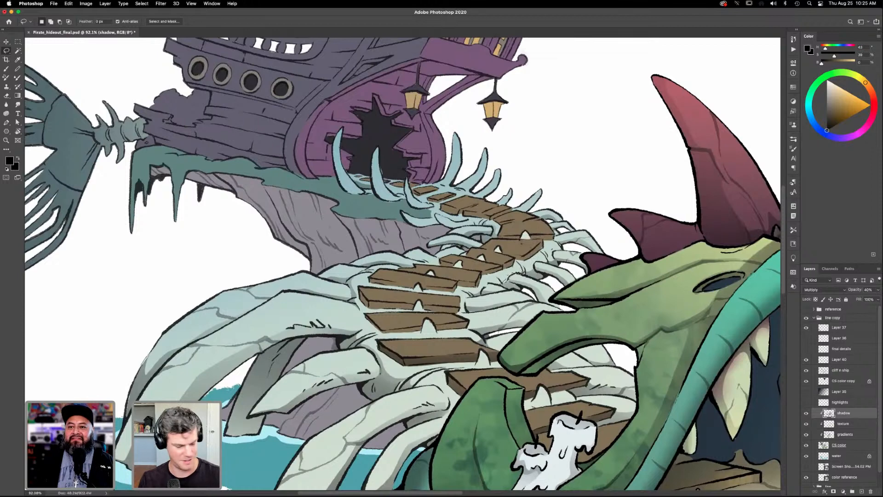
pyautogui.press('g')
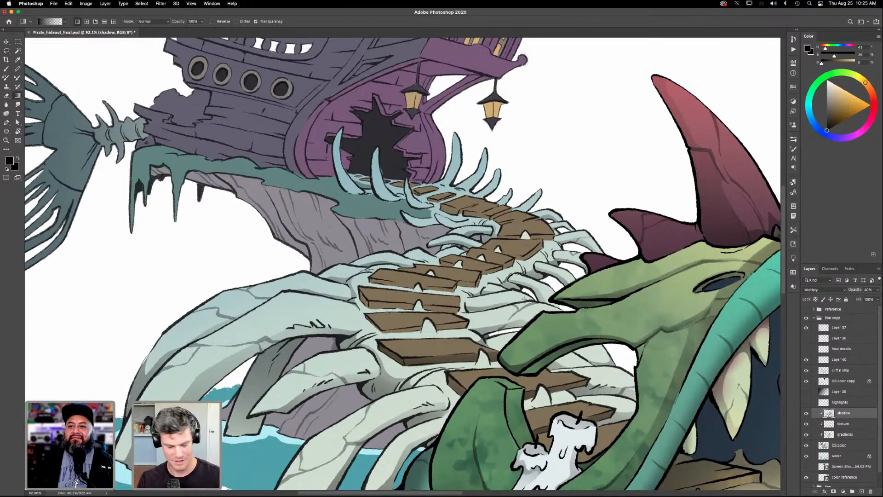
pyautogui.press('b')
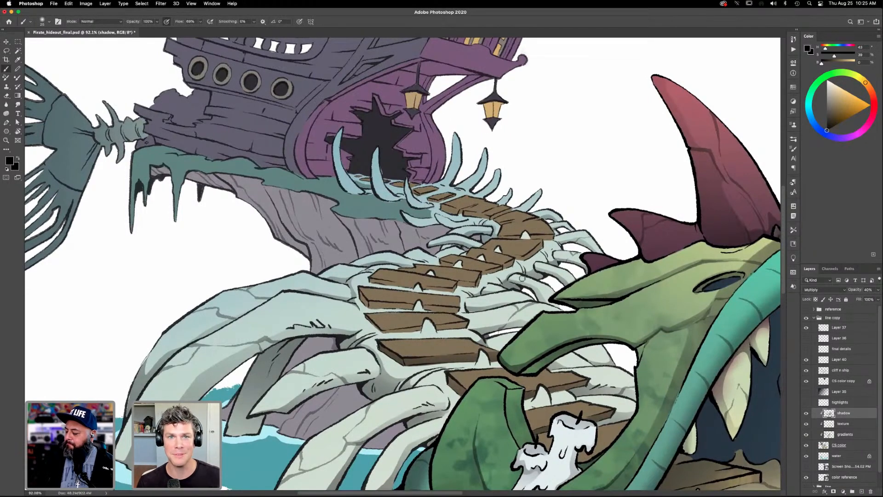
# - Lasso the undersides of the ribs along the dragon side of the path and shade them with black gradients
pyautogui.press('l')
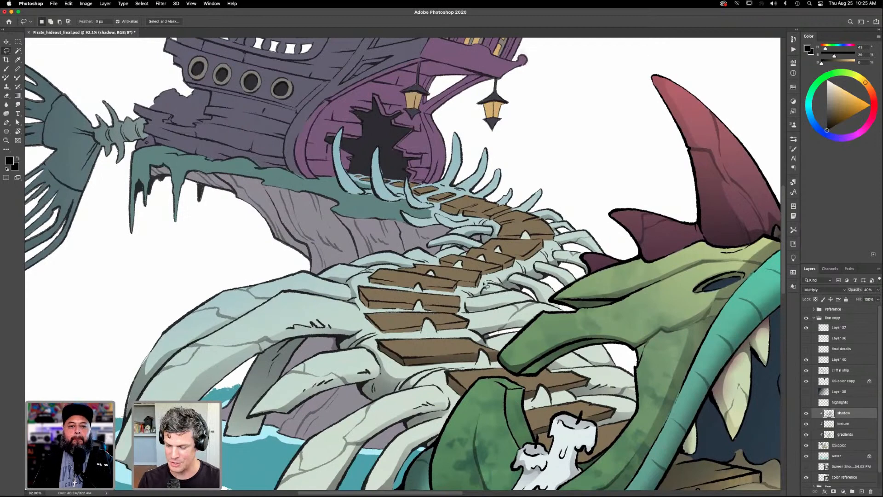
pyautogui.moveTo(483, 296); pyautogui.dragTo(505, 285)
pyautogui.press('g')
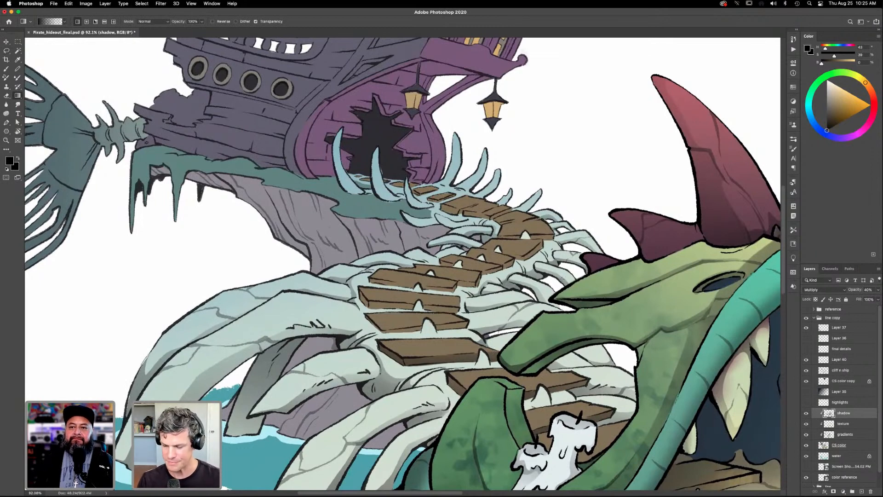
pyautogui.press('l')
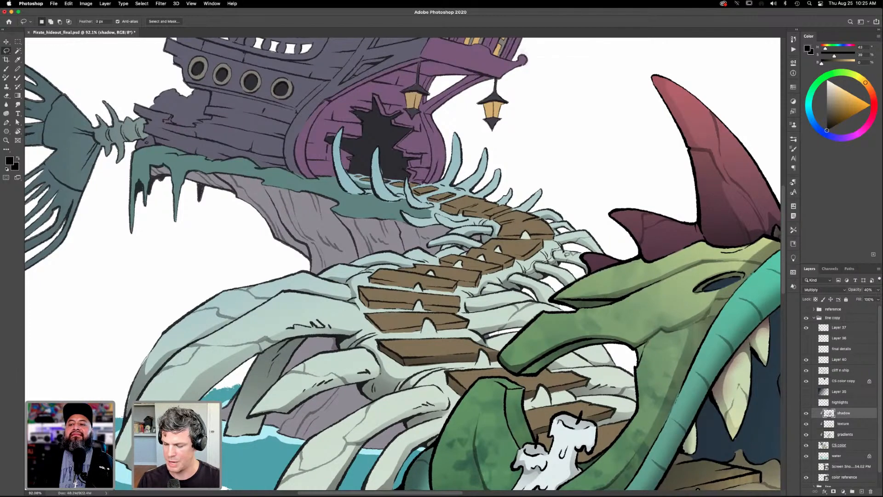
pyautogui.press('shift')
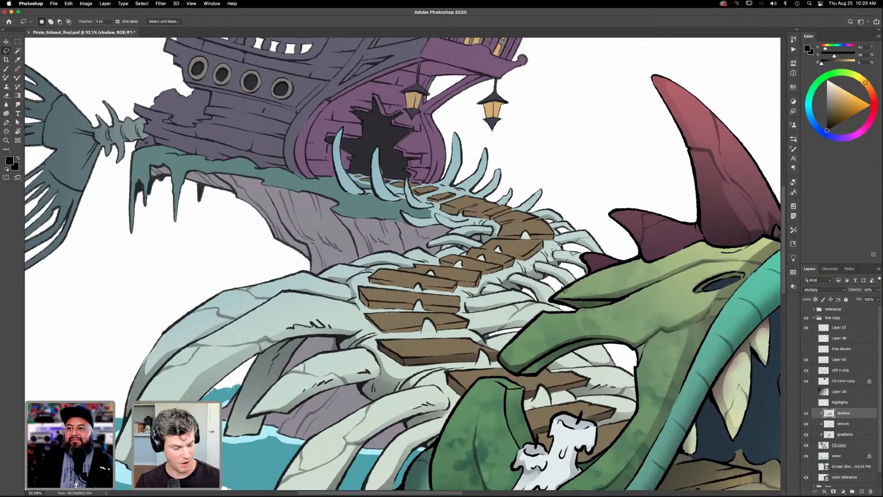
pyautogui.press('g')
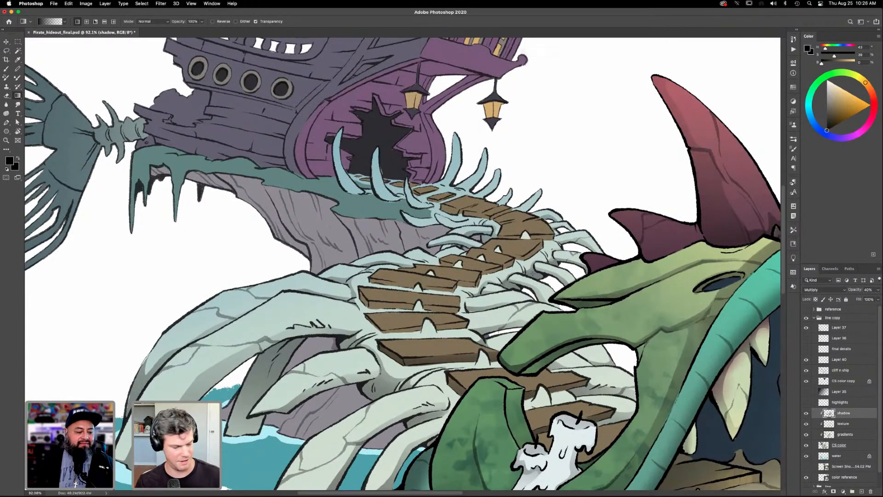
# - Lasso the undersides of the two upper ribs on the cliff side of the path's bend and darken them with black gradients
pyautogui.press('l')
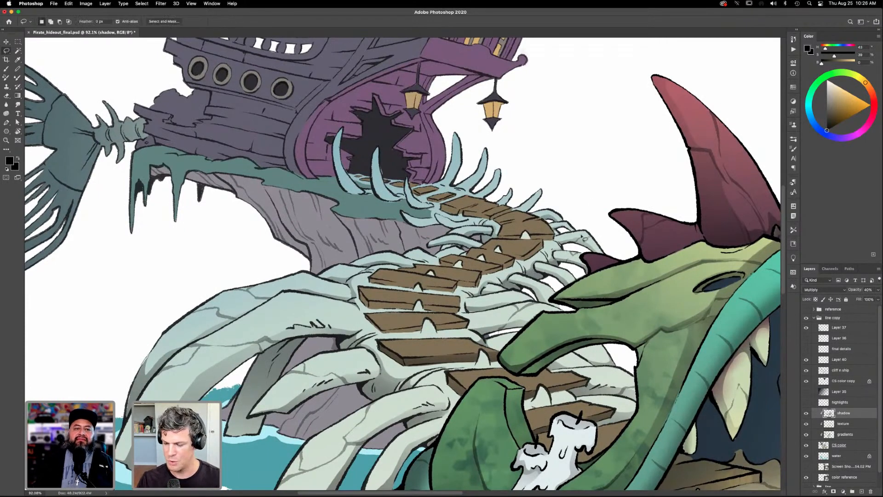
pyautogui.moveTo(532, 295); pyautogui.dragTo(586, 331)
pyautogui.moveTo(533, 260)
pyautogui.mouseDown()
pyautogui.moveTo(482, 249)
pyautogui.moveTo(496, 262)
pyautogui.moveTo(533, 258)
pyautogui.mouseUp()
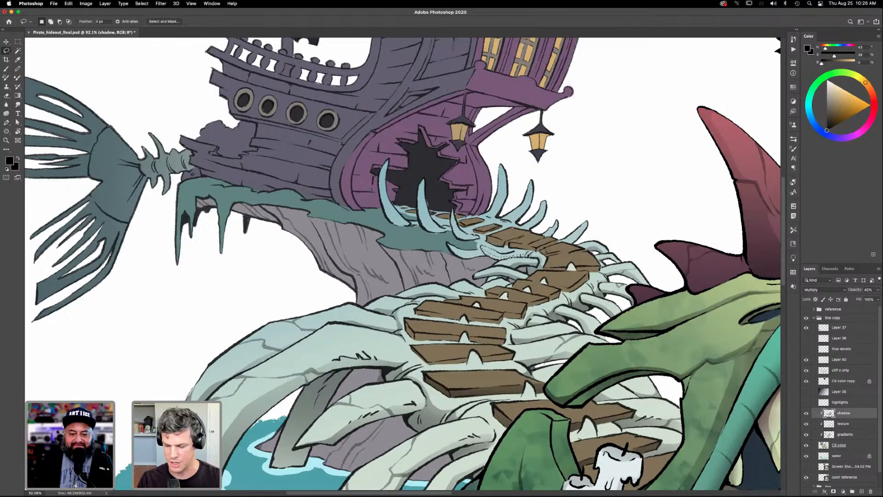
pyautogui.press('g')
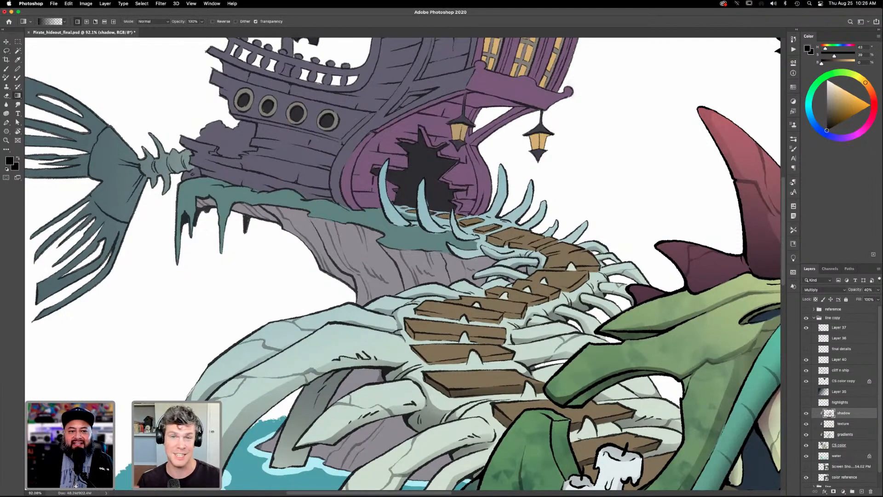
pyautogui.press('l')
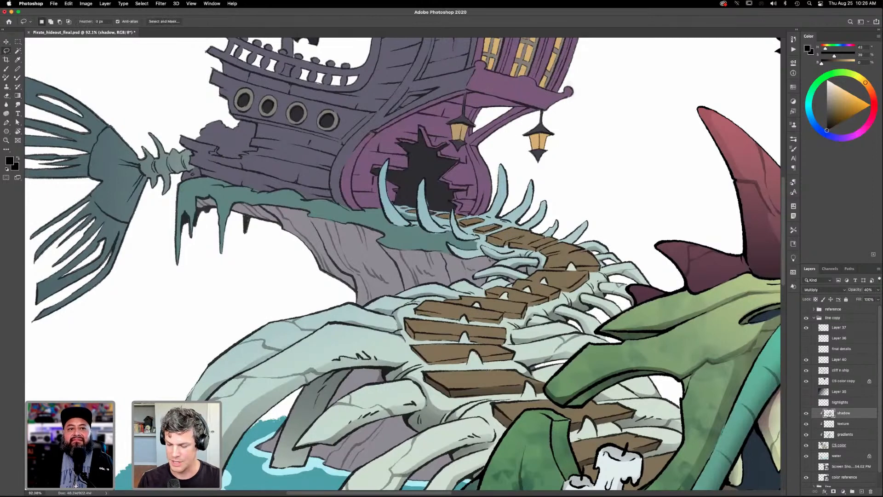
pyautogui.moveTo(459, 258); pyautogui.dragTo(506, 248)
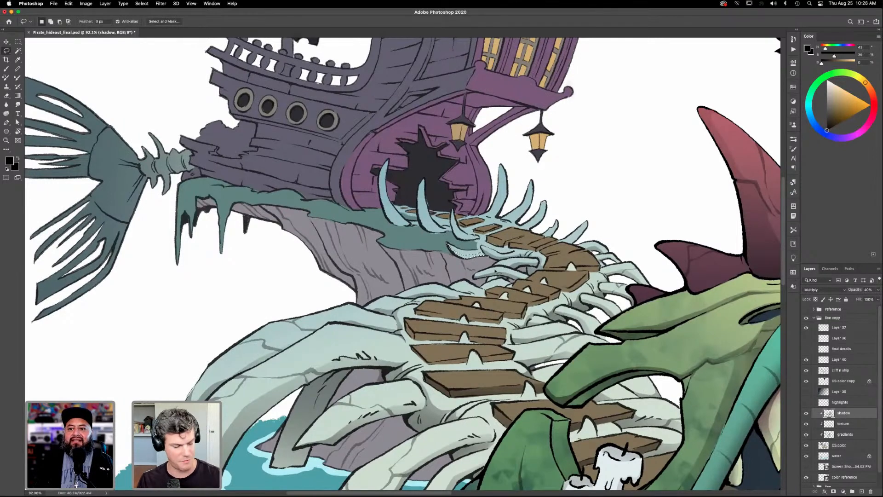
pyautogui.press('g')
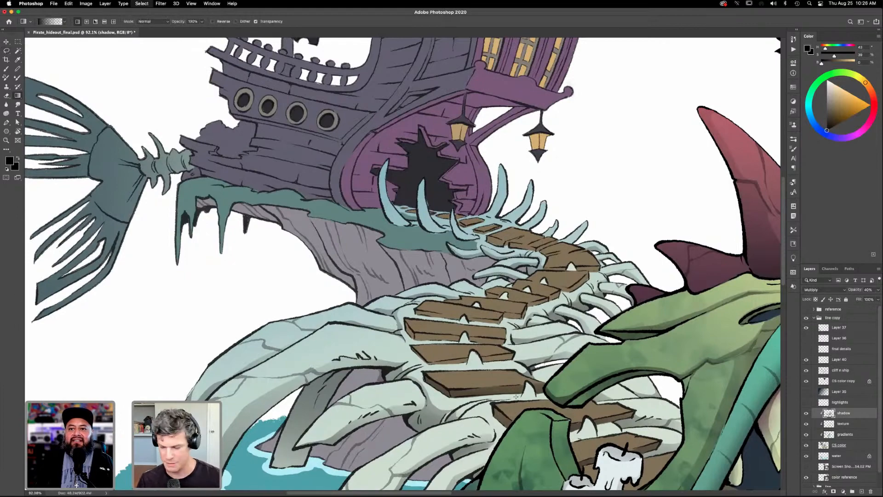
pyautogui.moveTo(517, 347); pyautogui.dragTo(531, 331)
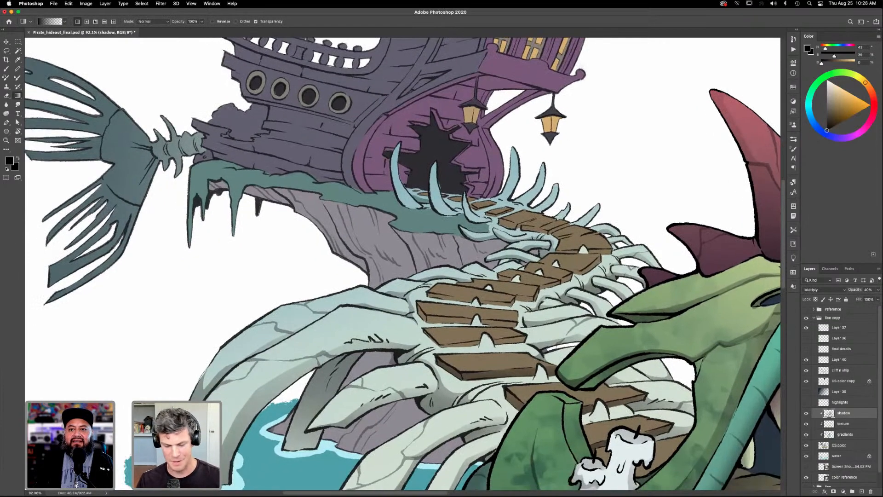
# - Lasso shadow areas on the next ribs down inside the path's bend, beside the small planks, and fill them with black gradients
pyautogui.press('l')
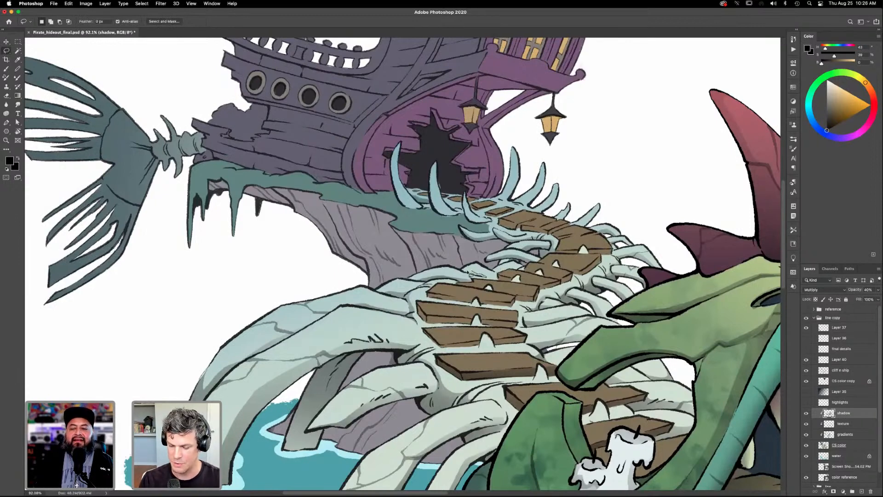
pyautogui.press('g')
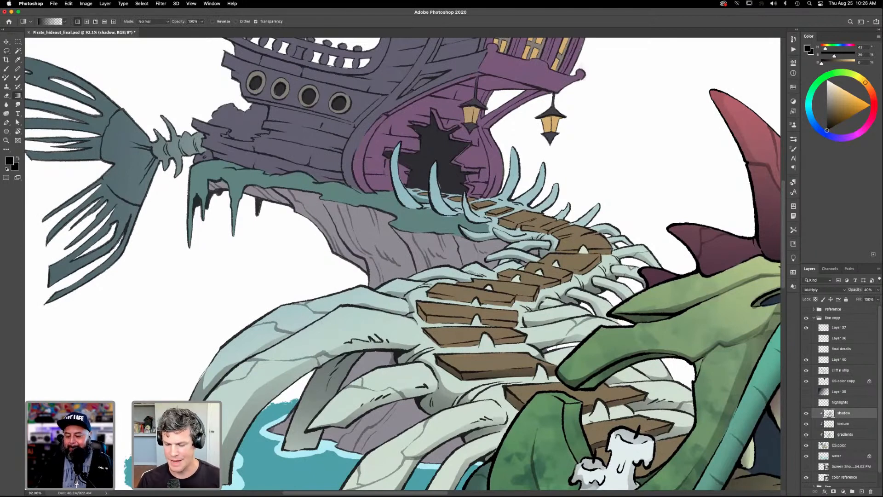
pyautogui.press('l')
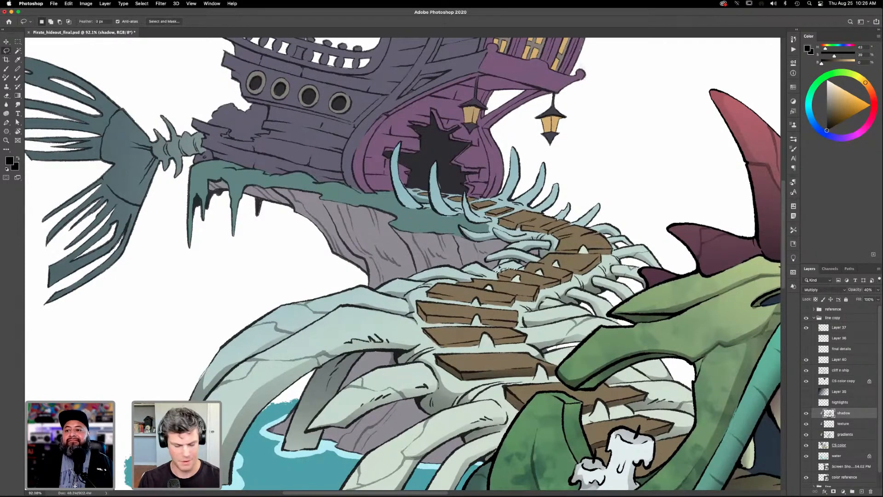
pyautogui.press('g')
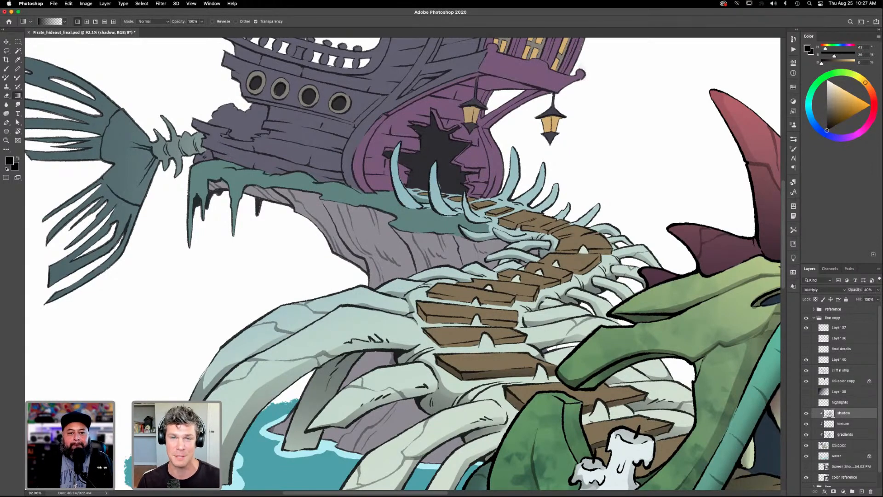
pyautogui.moveTo(526, 358); pyautogui.dragTo(576, 318)
pyautogui.moveTo(560, 354); pyautogui.dragTo(517, 347)
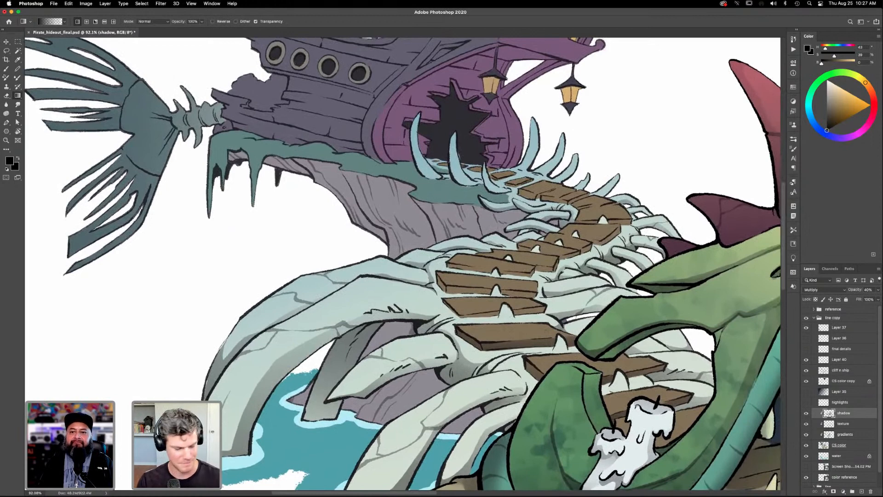
# - Lasso the shaded sides of the two larger bone spikes between the lower planks, add black gradients, and deselect
pyautogui.press('l')
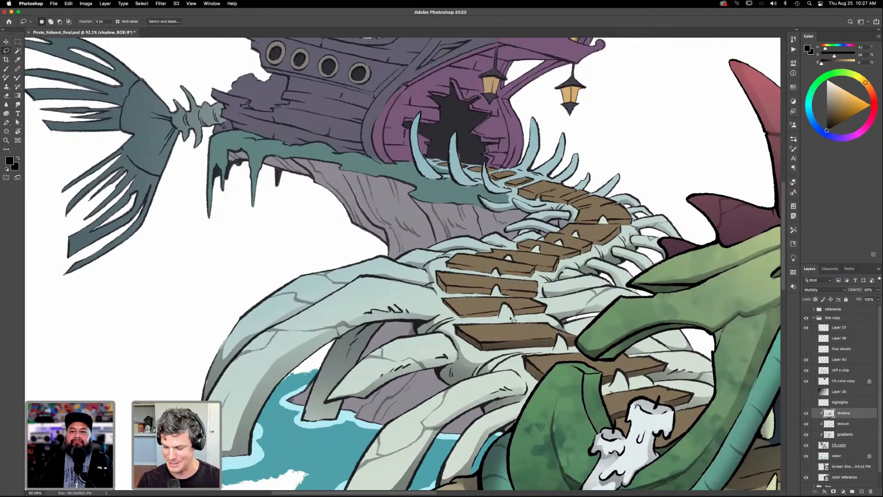
pyautogui.moveTo(516, 318)
pyautogui.mouseDown()
pyautogui.moveTo(508, 322)
pyautogui.moveTo(503, 307)
pyautogui.moveTo(493, 319)
pyautogui.moveTo(523, 322)
pyautogui.moveTo(516, 317)
pyautogui.mouseUp()
pyautogui.press('g')
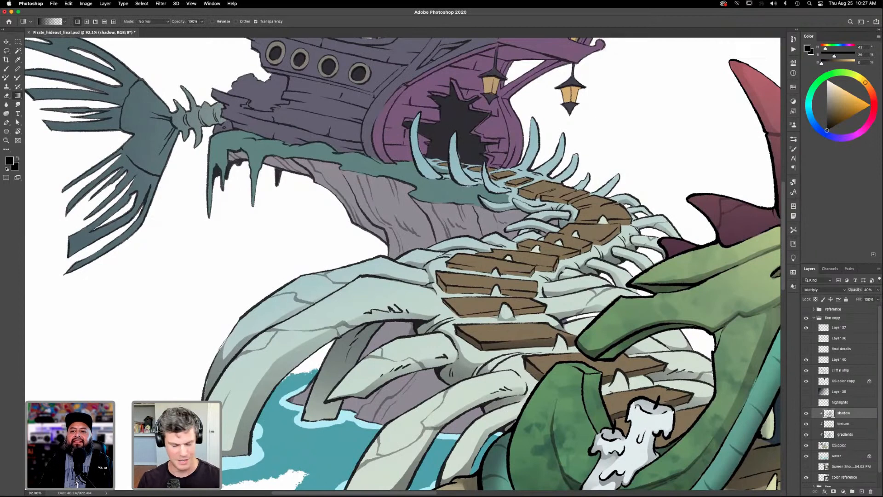
pyautogui.press('l')
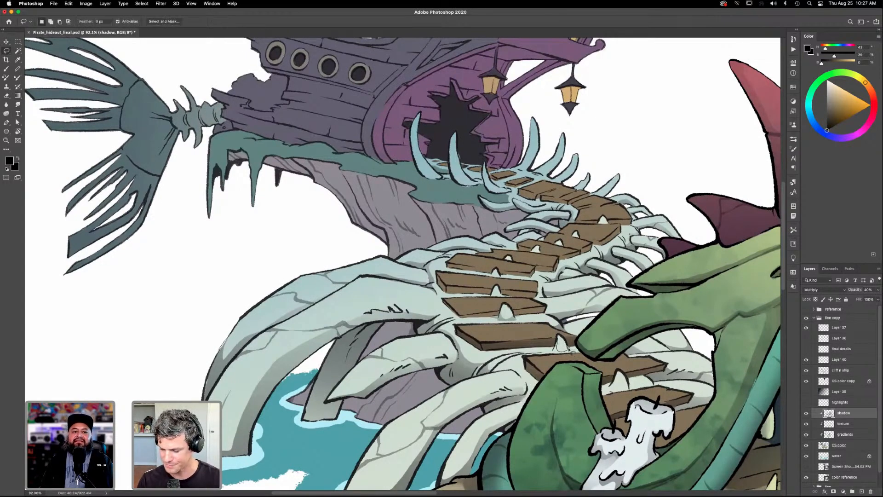
pyautogui.moveTo(556, 355)
pyautogui.mouseDown()
pyautogui.moveTo(559, 337)
pyautogui.moveTo(556, 467)
pyautogui.mouseUp()
pyautogui.press('g')
pyautogui.press('super+d')
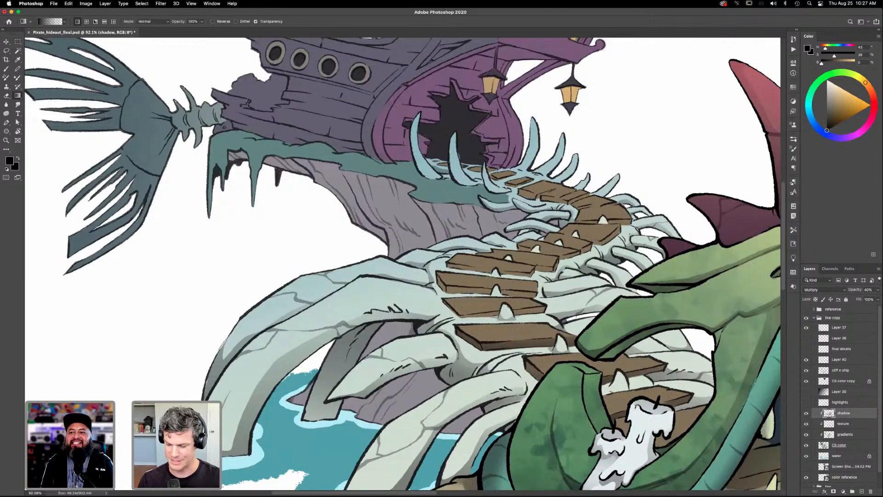
# - Lasso the shadow on the smaller bone spike one plank further up, apply a black gradient, and deselect
pyautogui.press('l')
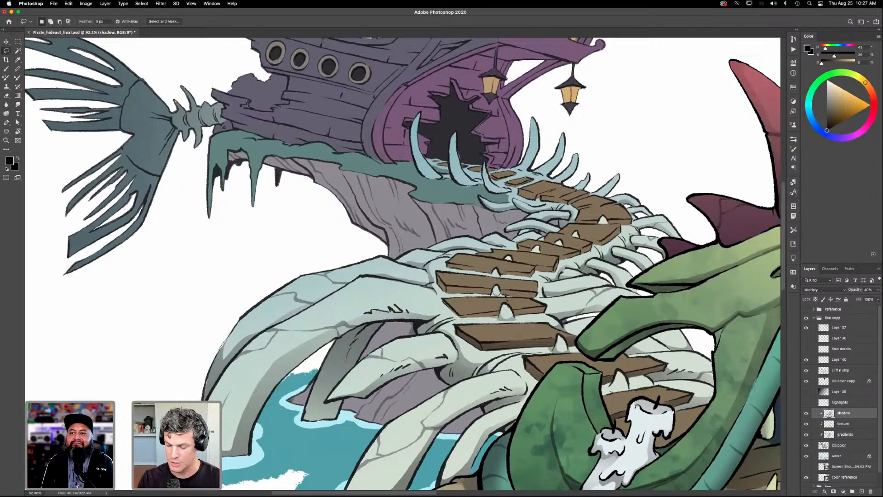
pyautogui.moveTo(488, 299); pyautogui.dragTo(496, 288)
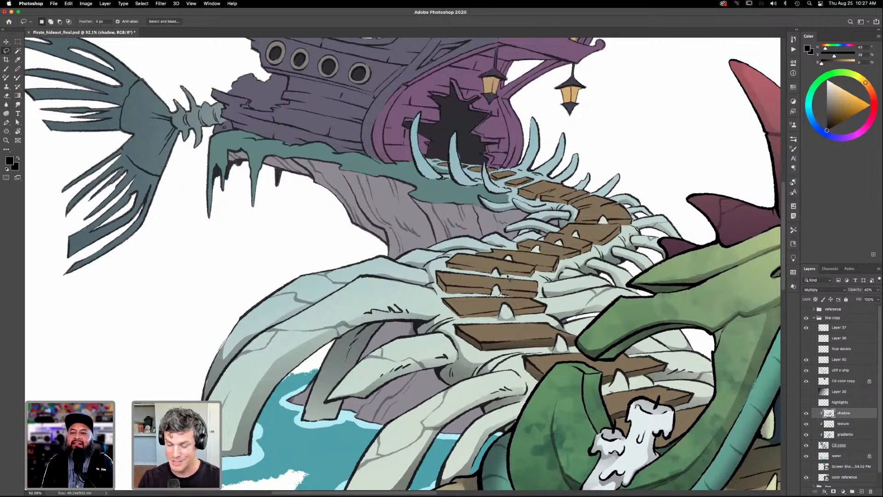
pyautogui.press('g')
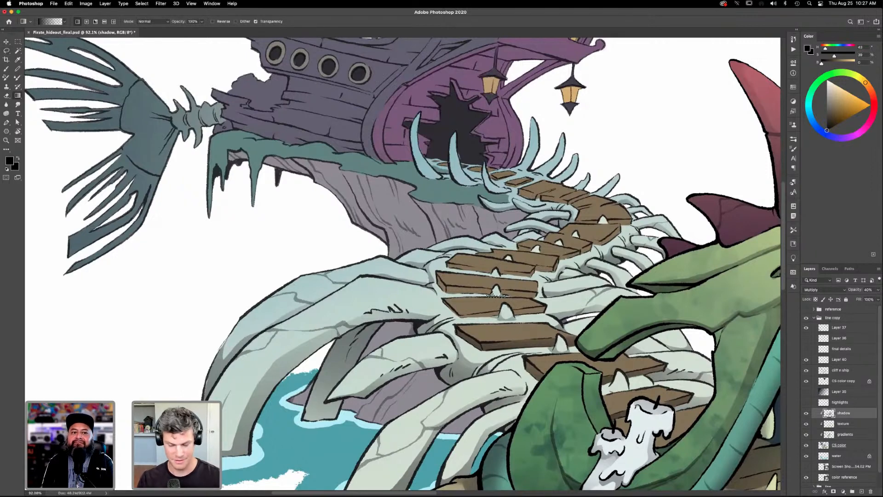
pyautogui.press('super+d')
pyautogui.moveTo(568, 380); pyautogui.dragTo(589, 378)
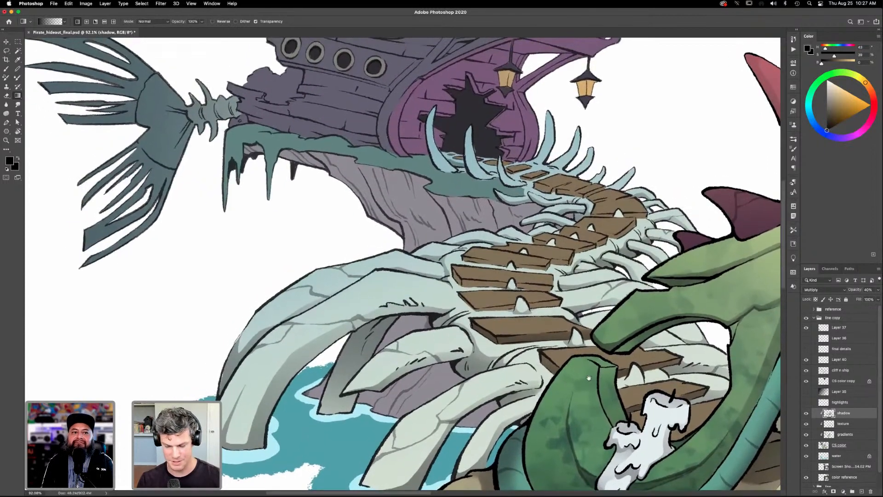
# - Lasso the front edge of the third plank up from the dragon on both sides of its bone spike and shade it with gradients
pyautogui.press('l')
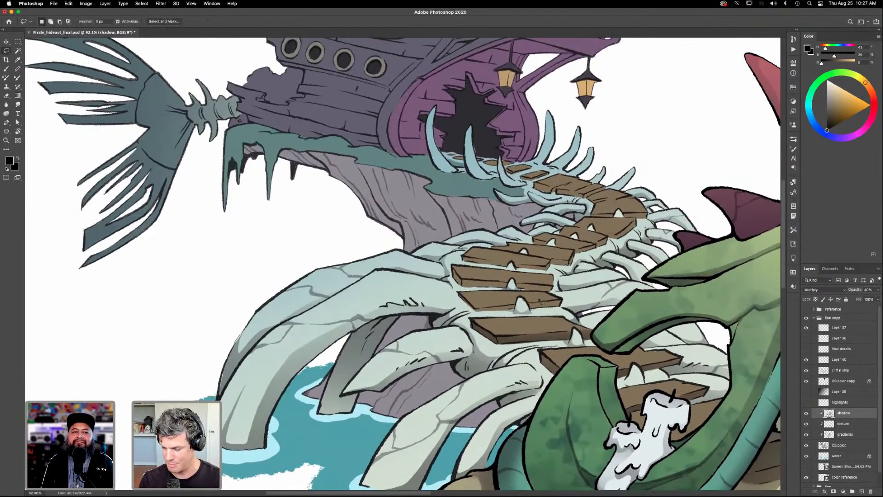
pyautogui.moveTo(534, 312)
pyautogui.mouseDown()
pyautogui.moveTo(565, 301)
pyautogui.moveTo(529, 310)
pyautogui.mouseUp()
pyautogui.press('shift')
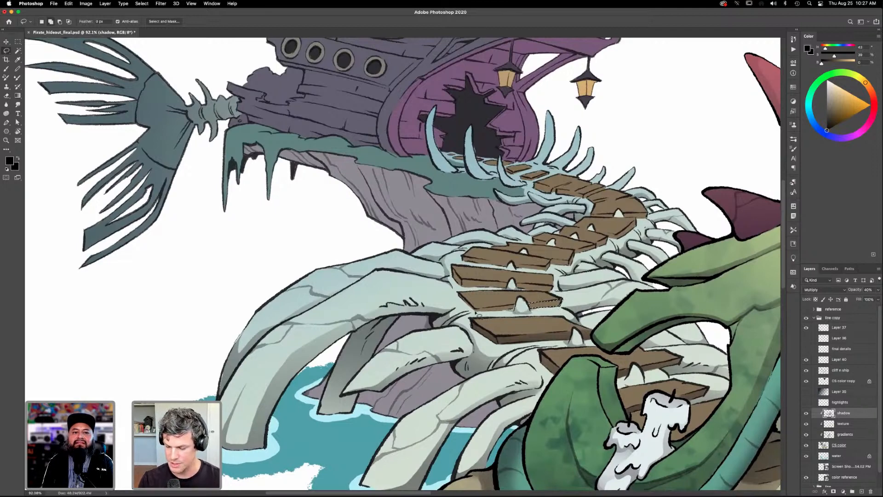
pyautogui.moveTo(482, 312); pyautogui.dragTo(511, 308)
pyautogui.press('g')
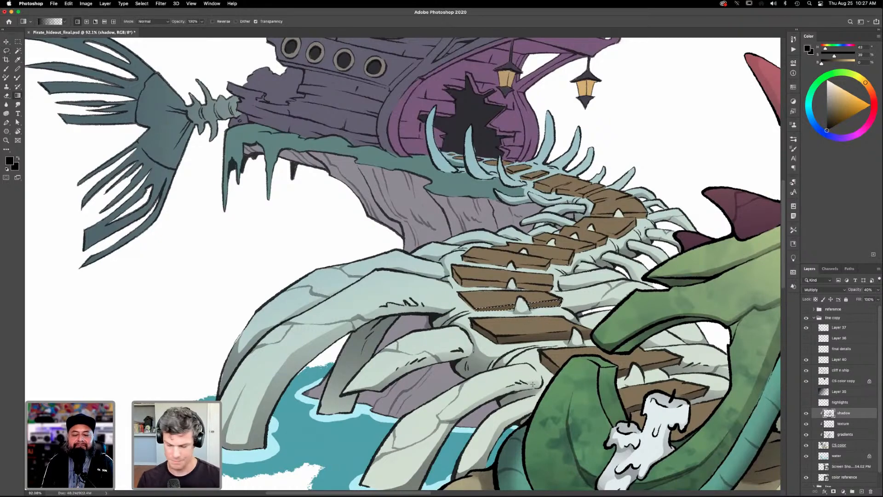
pyautogui.press('l')
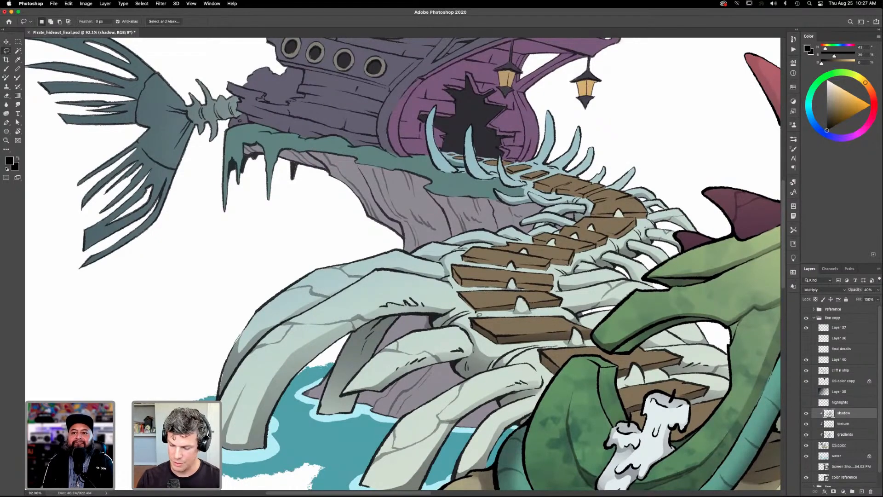
pyautogui.moveTo(477, 313)
pyautogui.mouseDown()
pyautogui.moveTo(460, 299)
pyautogui.moveTo(476, 313)
pyautogui.mouseUp()
pyautogui.press('g')
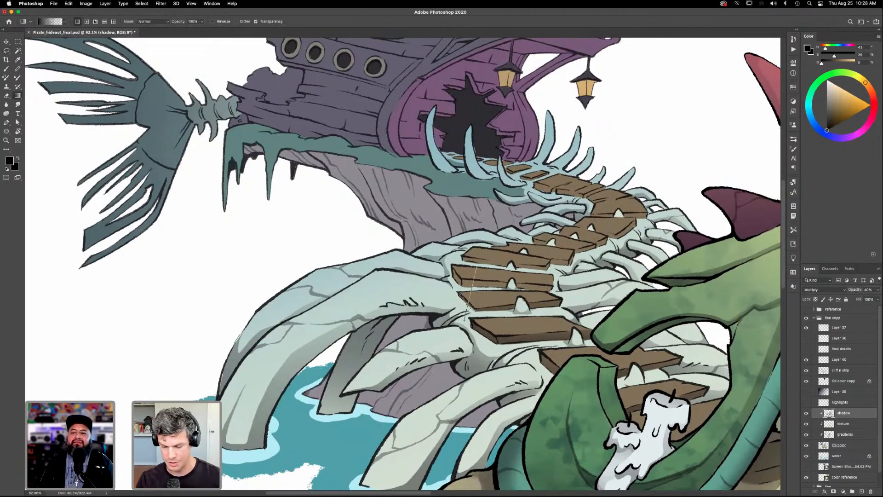
# - Lasso the front edge of the fourth plank up on both sides of its bone spike and darken it with black gradients
pyautogui.press('l')
pyautogui.moveTo(546, 286)
pyautogui.mouseDown()
pyautogui.moveTo(520, 283)
pyautogui.moveTo(548, 291)
pyautogui.mouseUp()
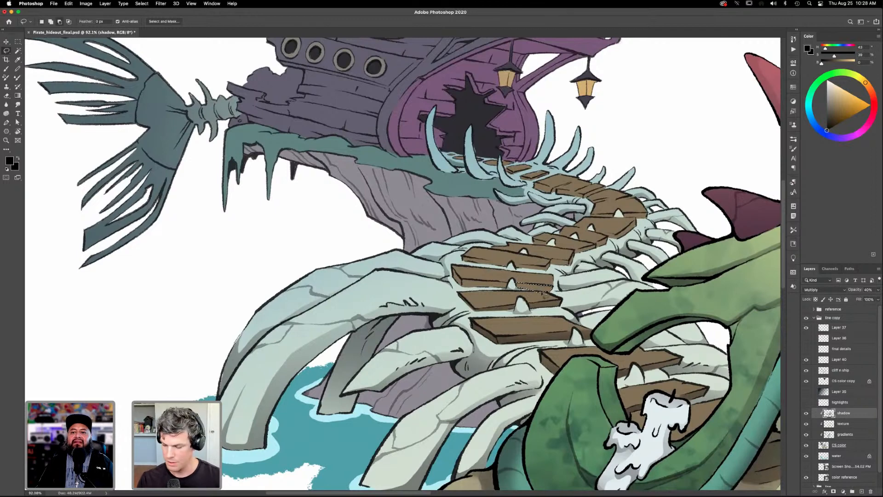
pyautogui.press('g')
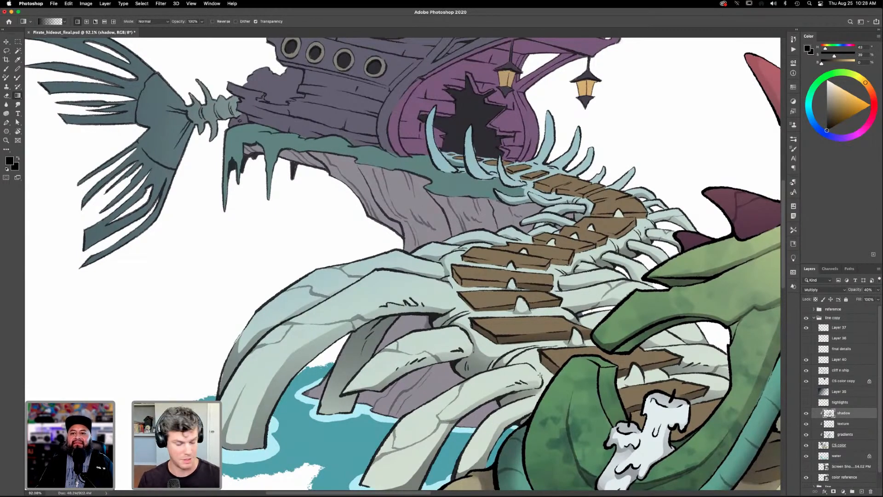
pyautogui.press('l')
pyautogui.moveTo(511, 289)
pyautogui.mouseDown()
pyautogui.moveTo(456, 281)
pyautogui.moveTo(465, 290)
pyautogui.moveTo(512, 285)
pyautogui.mouseUp()
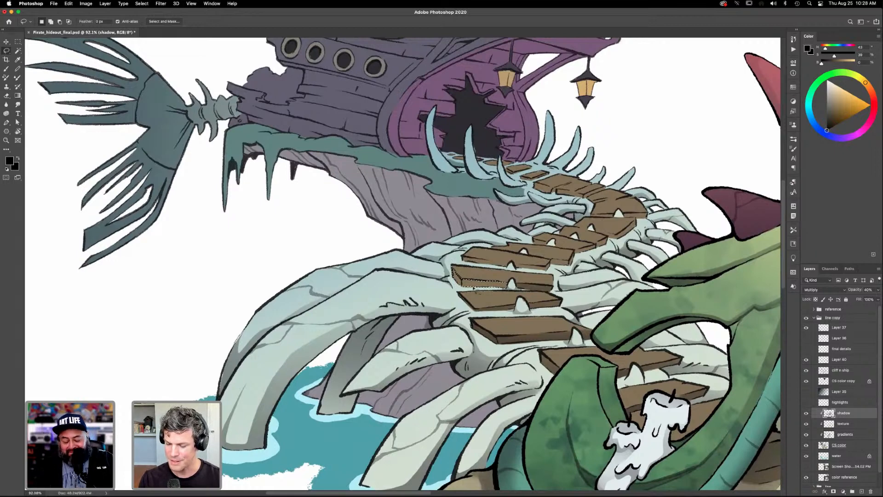
pyautogui.press('g')
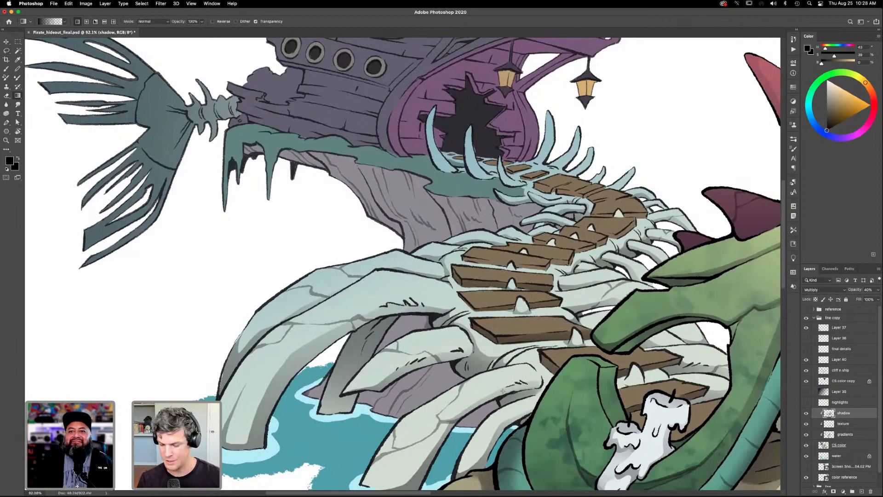
pyautogui.moveTo(540, 324); pyautogui.dragTo(537, 363)
pyautogui.press('l')
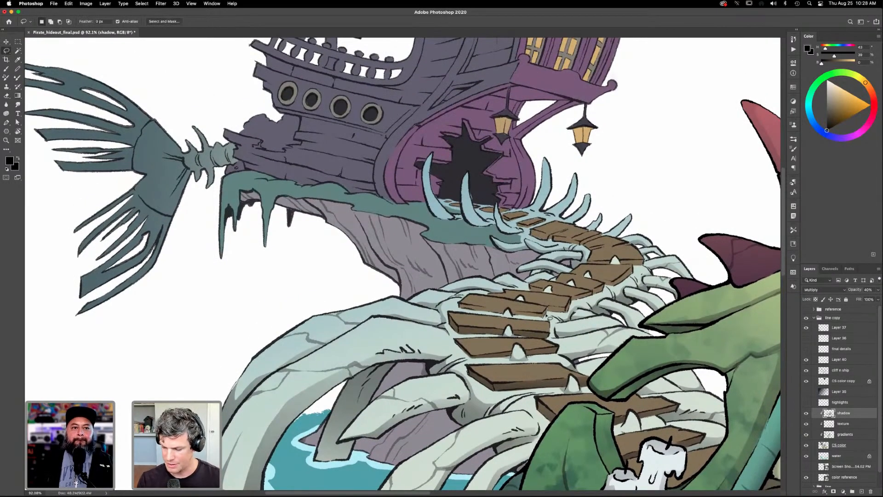
# - Lasso the front edge of the fifth plank up on both sides of its bone spike, shade it with a black gradient, and deselect
pyautogui.moveTo(512, 314)
pyautogui.mouseDown()
pyautogui.moveTo(549, 314)
pyautogui.moveTo(515, 315)
pyautogui.mouseUp()
pyautogui.hotkey('alt', 'BackSpace')
pyautogui.press('super+d')
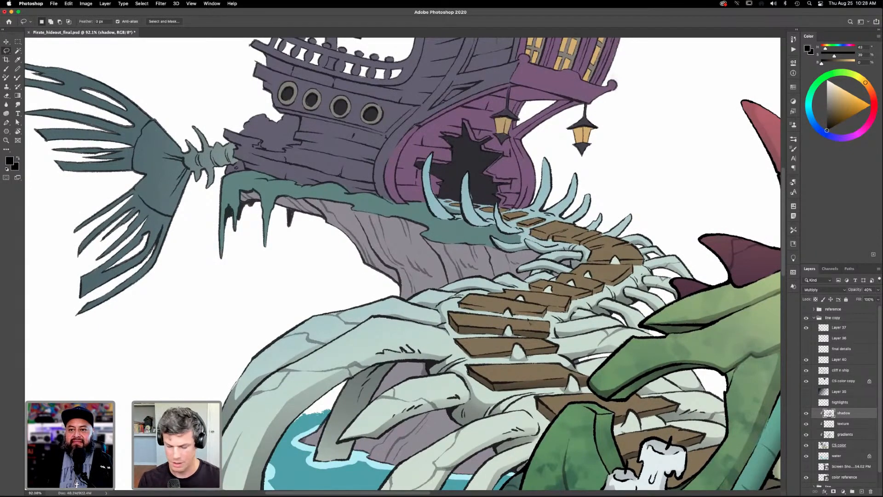
pyautogui.press('super+z')
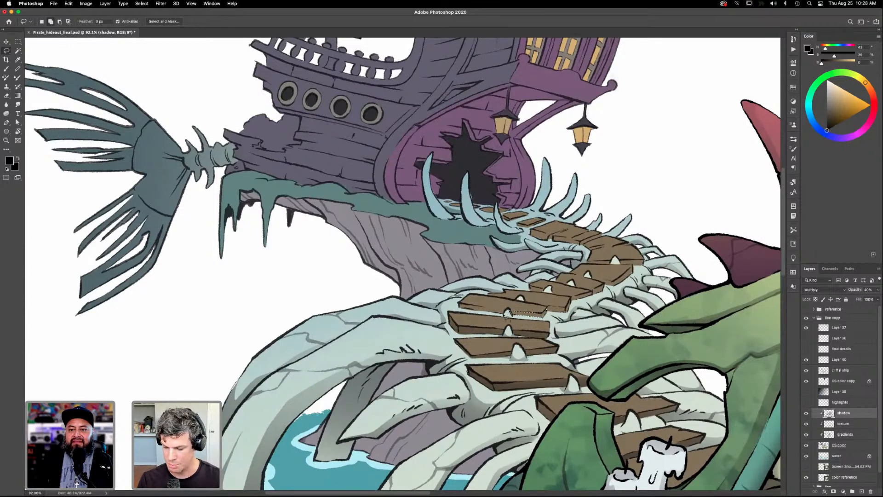
pyautogui.moveTo(502, 314)
pyautogui.mouseDown()
pyautogui.moveTo(463, 312)
pyautogui.moveTo(460, 302)
pyautogui.moveTo(509, 314)
pyautogui.moveTo(510, 303)
pyautogui.moveTo(525, 324)
pyautogui.moveTo(497, 328)
pyautogui.mouseUp()
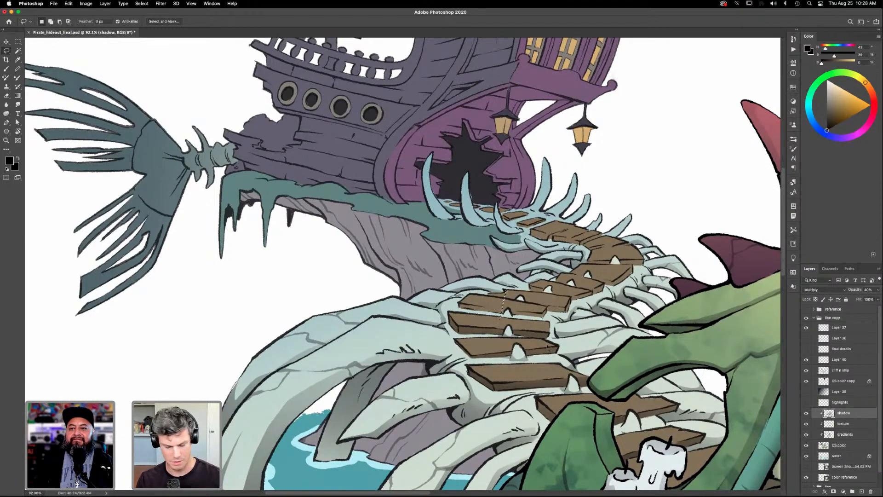
pyautogui.press('super+z')
pyautogui.press('g')
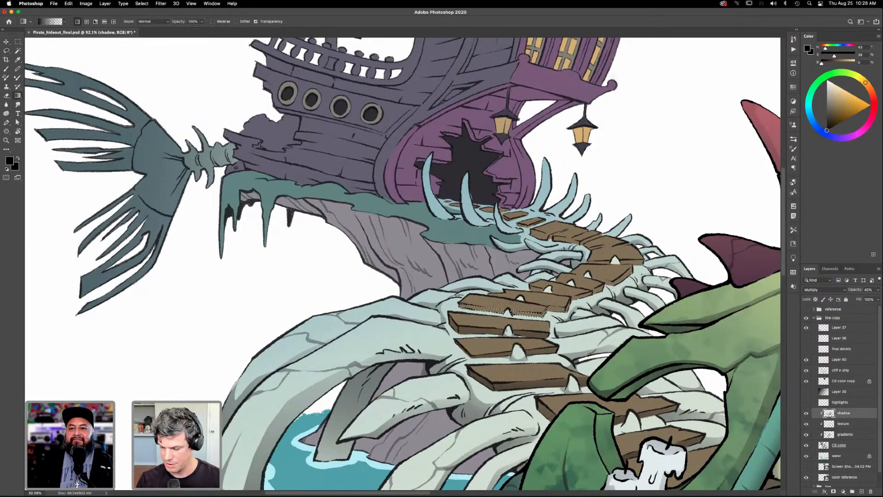
pyautogui.press('super+d')
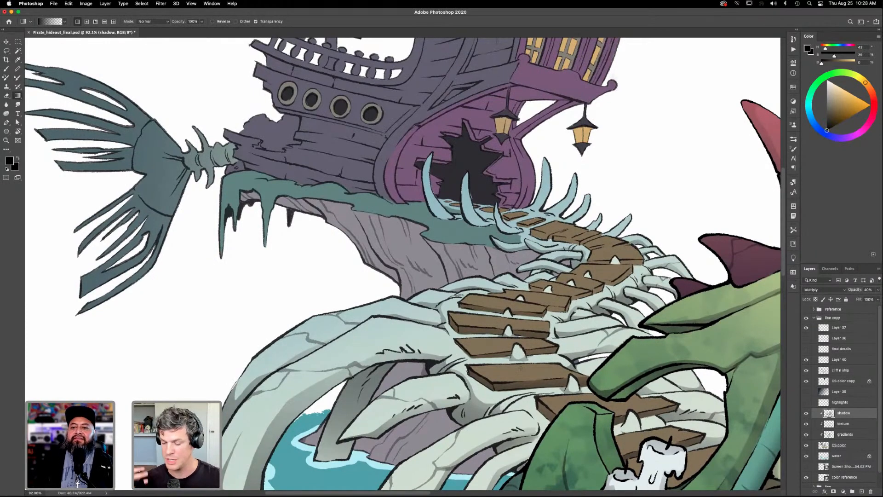
# - Lasso the front edge of the sixth plank up and the short plank edge just above it, shading each with a black gradient
pyautogui.press('l')
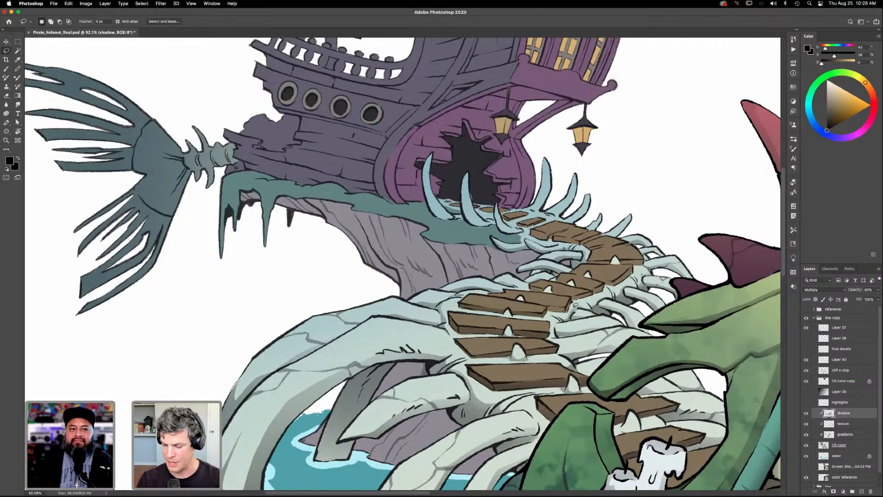
pyautogui.moveTo(575, 305)
pyautogui.mouseDown()
pyautogui.moveTo(569, 316)
pyautogui.moveTo(550, 317)
pyautogui.moveTo(547, 307)
pyautogui.moveTo(559, 302)
pyautogui.mouseUp()
pyautogui.press('g')
pyautogui.press('super+d')
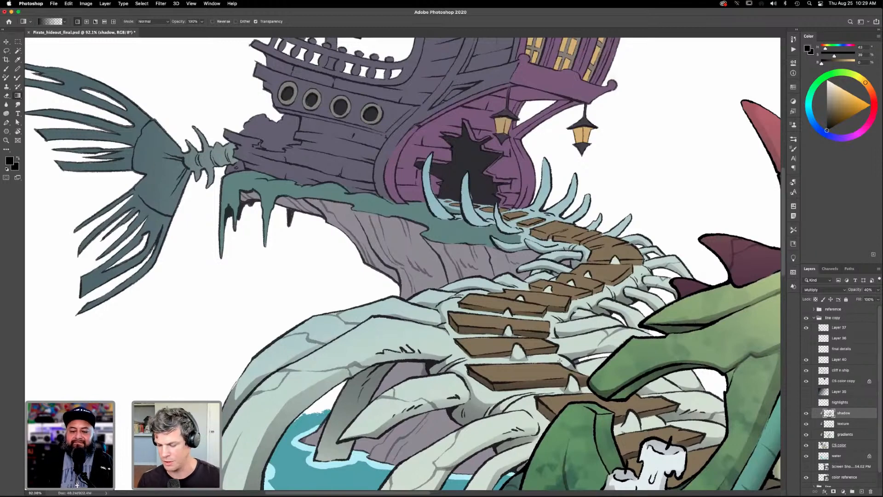
pyautogui.press('l')
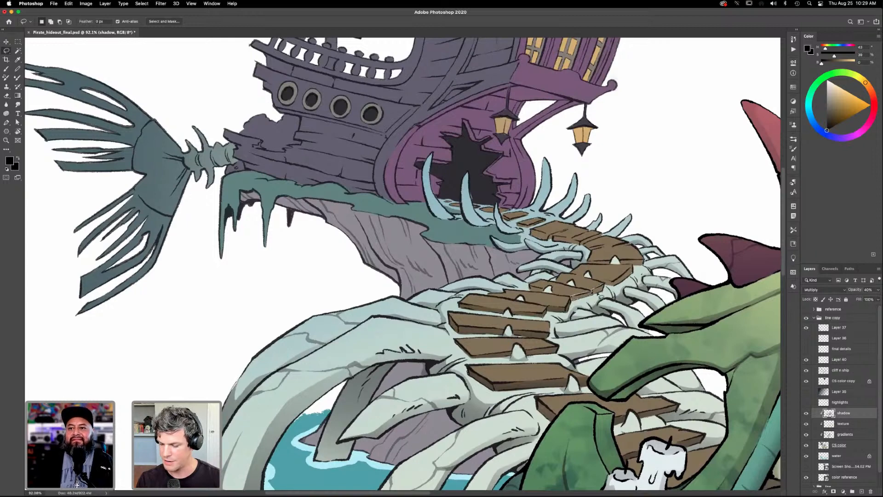
pyautogui.press('g')
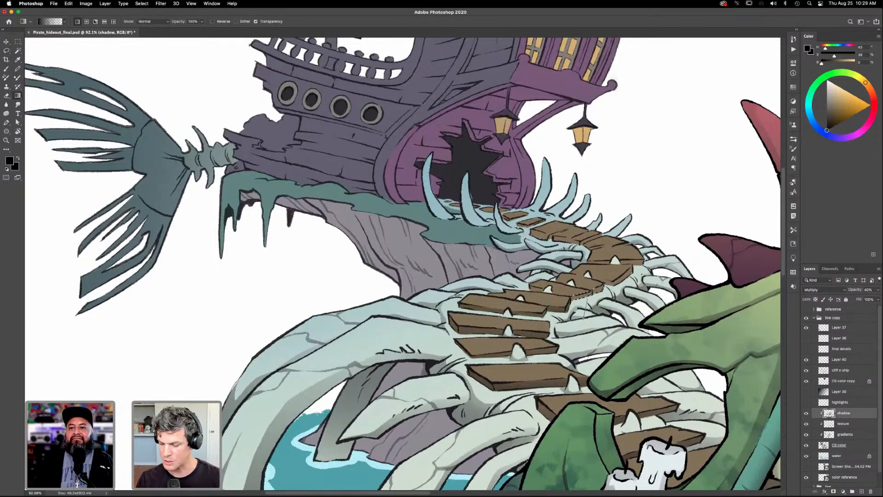
# - Lasso the plank front edge around the small bone spike below the path's bend, apply a black gradient, and deselect
pyautogui.press('l')
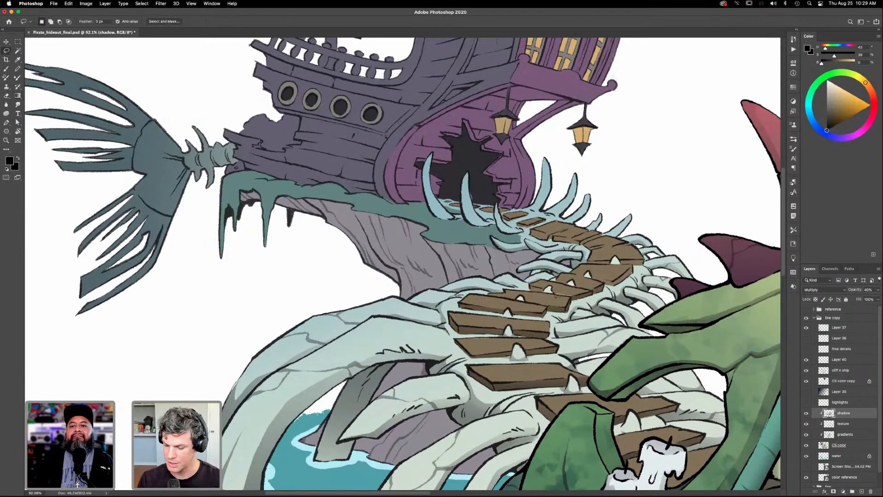
pyautogui.moveTo(576, 290)
pyautogui.mouseDown()
pyautogui.moveTo(532, 286)
pyautogui.moveTo(557, 295)
pyautogui.mouseUp()
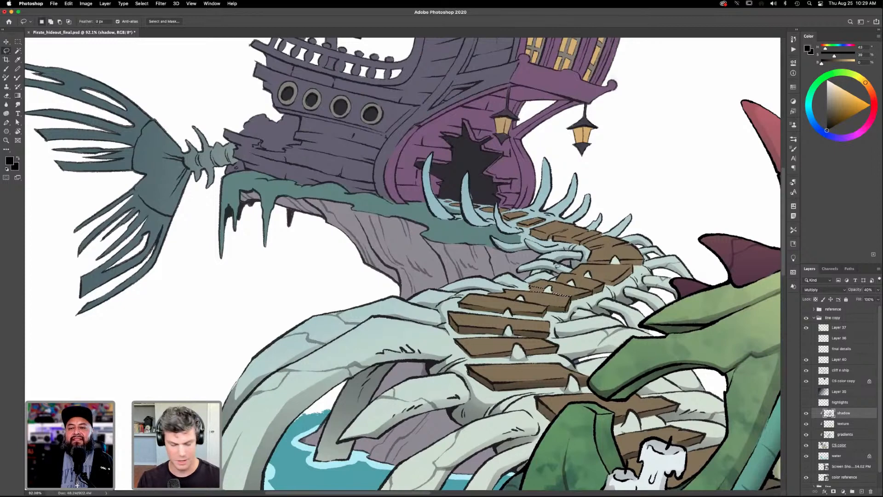
pyautogui.press('g')
pyautogui.press('super+d')
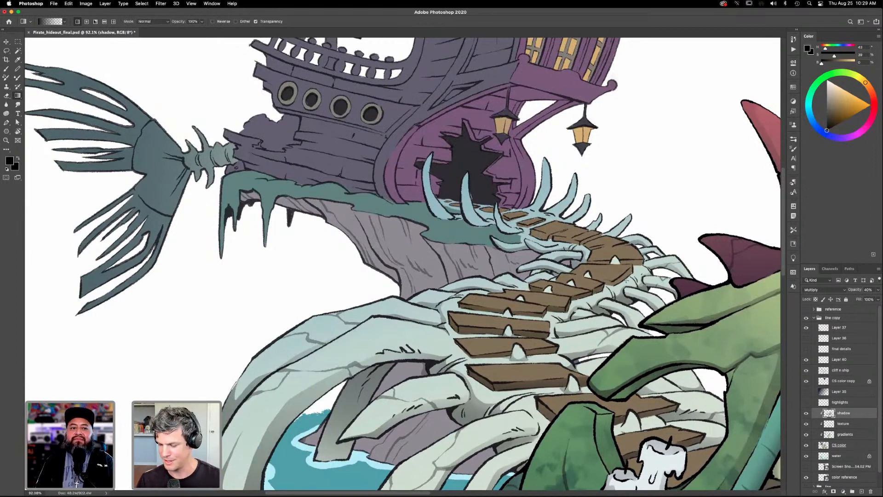
# - Lasso the front edge of the plank just below the path's bend, refine the selection, and darken it with a black gradient
pyautogui.press('l')
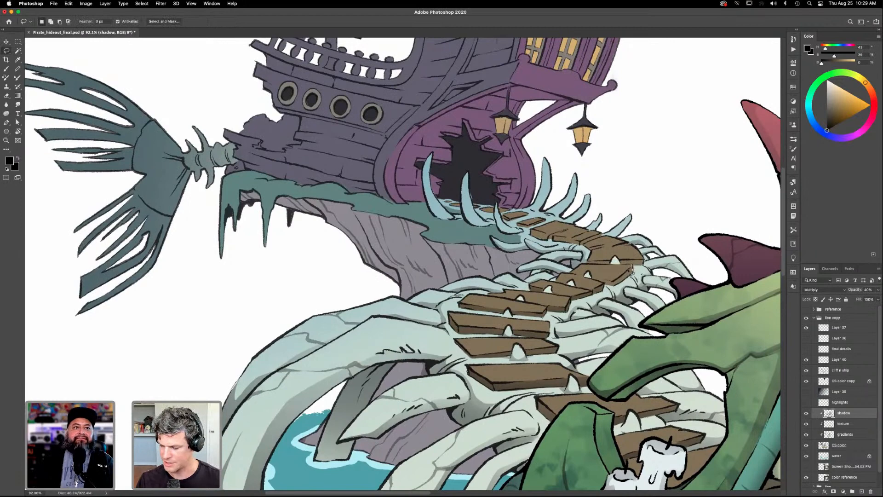
pyautogui.moveTo(615, 281)
pyautogui.mouseDown()
pyautogui.moveTo(592, 277)
pyautogui.moveTo(613, 292)
pyautogui.moveTo(637, 270)
pyautogui.mouseUp()
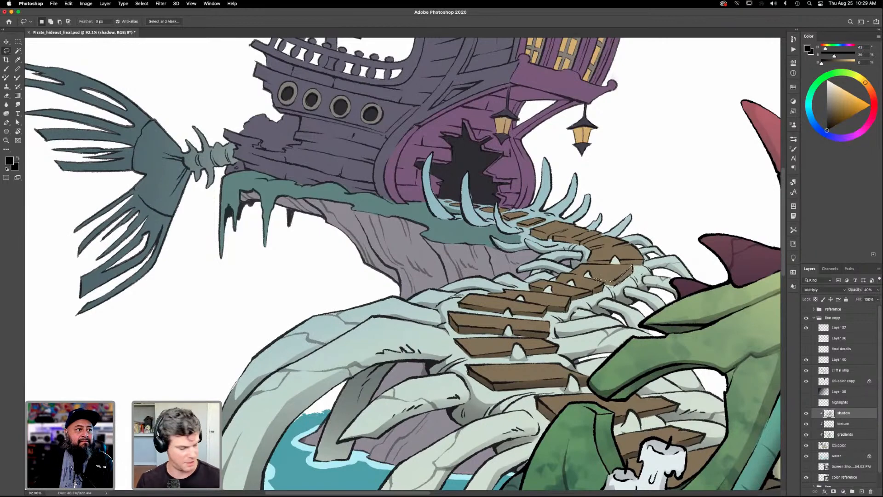
pyautogui.press('alt')
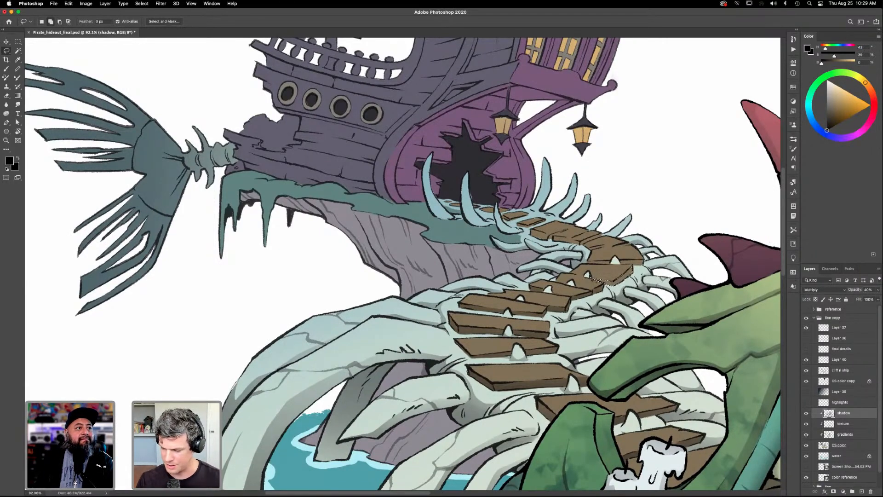
pyautogui.press('g')
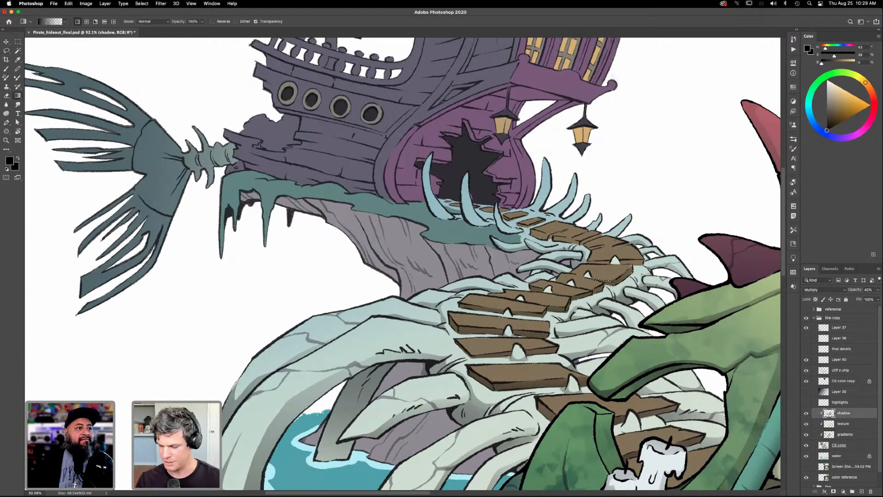
# - Lasso the front edge of the plank at the path's bend on both sides of its bone spike and shade it with a black gradient
pyautogui.press('l')
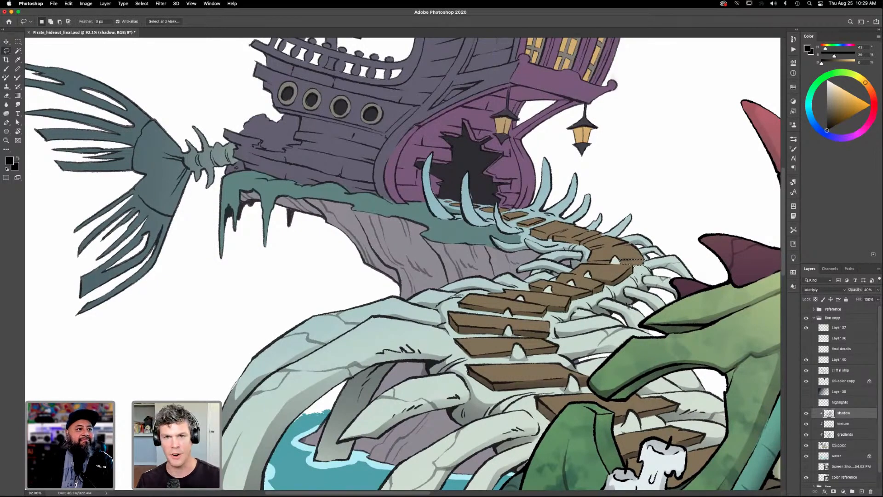
pyautogui.press('alt')
pyautogui.moveTo(638, 277); pyautogui.dragTo(640, 277)
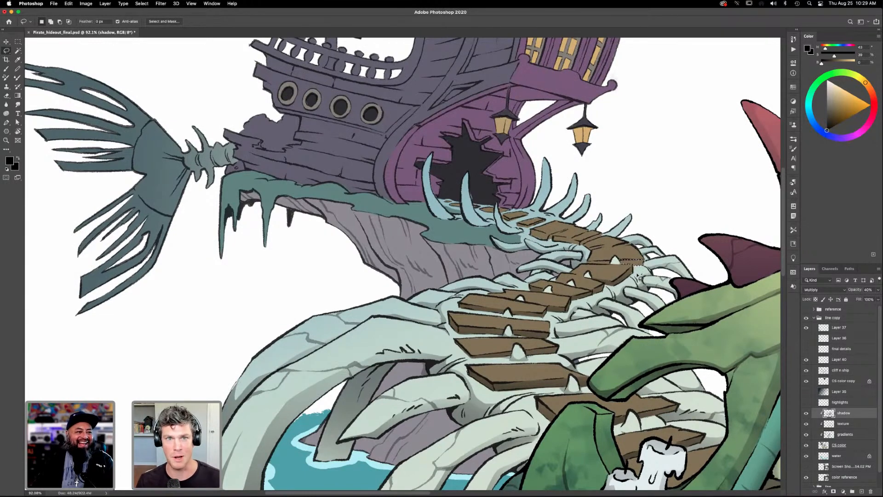
pyautogui.press('shift')
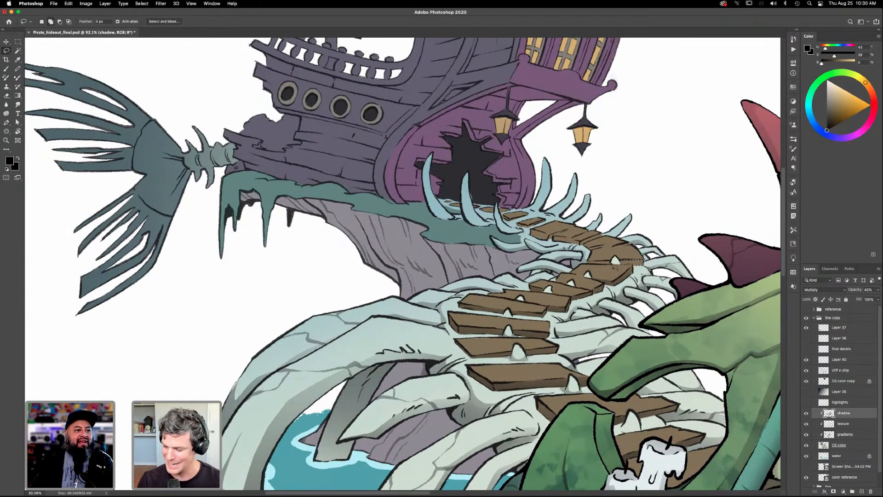
pyautogui.moveTo(616, 269)
pyautogui.mouseDown()
pyautogui.moveTo(594, 269)
pyautogui.moveTo(612, 267)
pyautogui.mouseUp()
pyautogui.press('g')
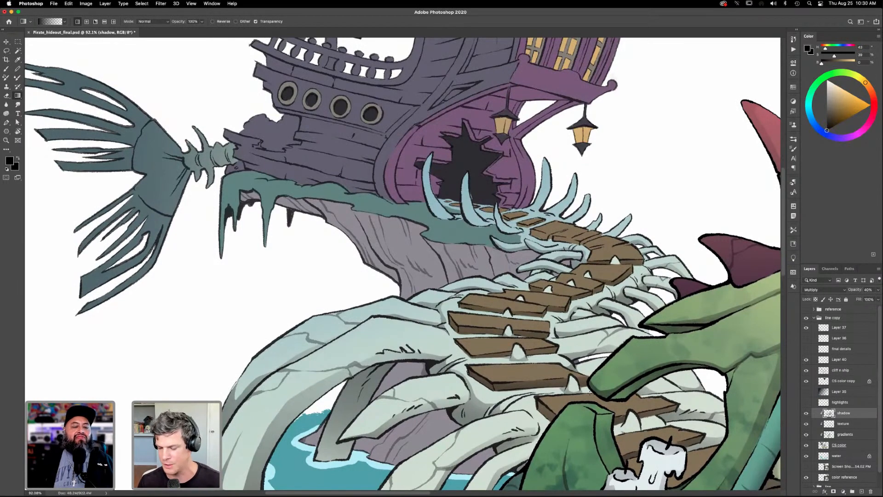
# - Lasso the shadow edges of the planks just above the path's bend and darken them with black gradients
pyautogui.press('l')
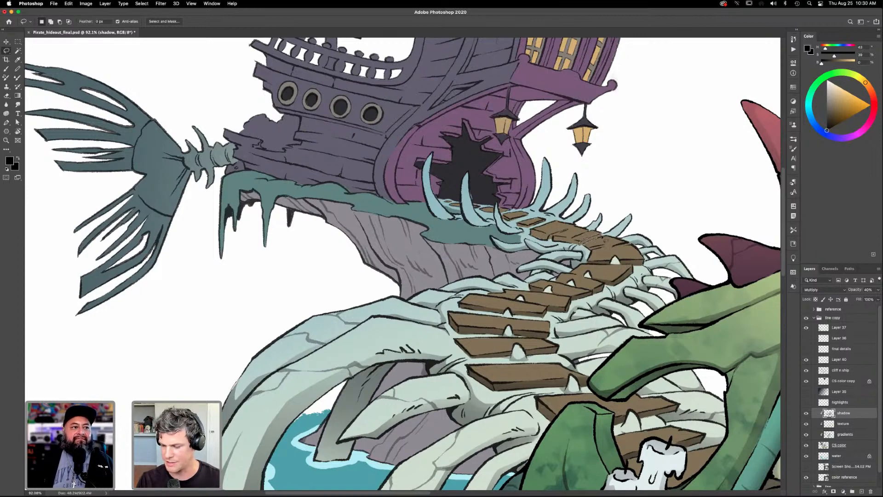
pyautogui.press('g')
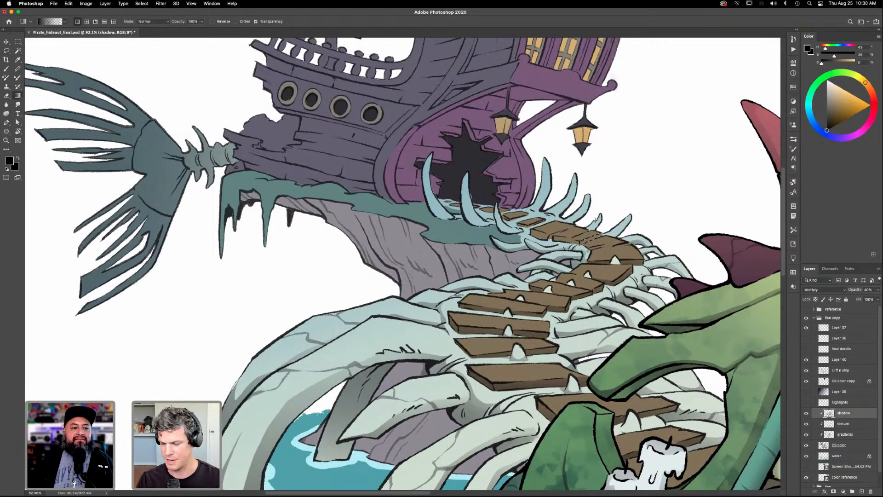
pyautogui.press('l')
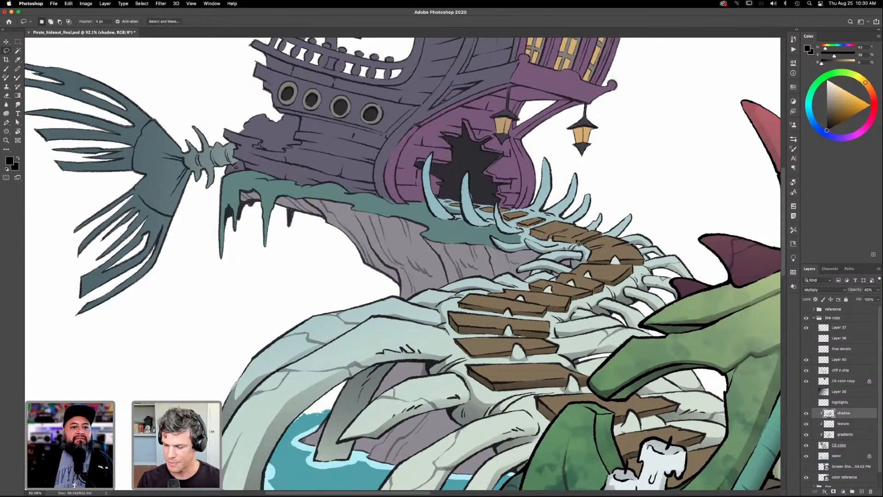
pyautogui.moveTo(554, 238)
pyautogui.mouseDown()
pyautogui.moveTo(579, 244)
pyautogui.moveTo(555, 238)
pyautogui.mouseUp()
pyautogui.press('g')
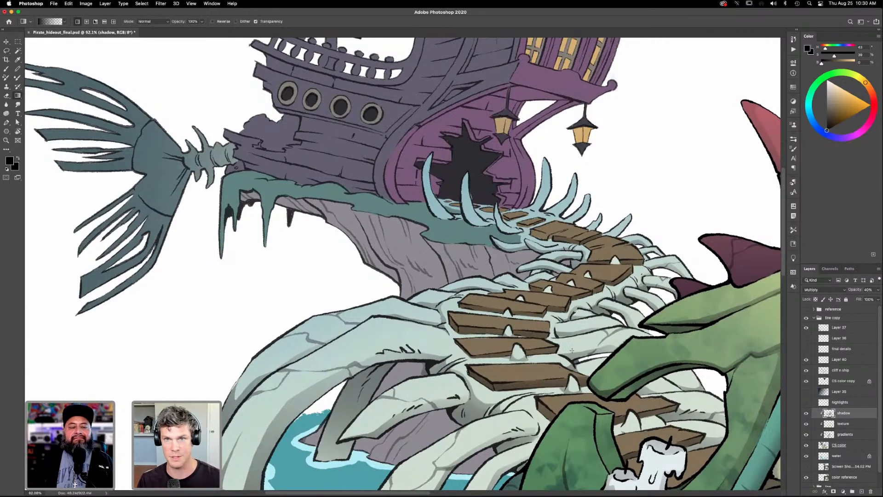
# - Lasso the remaining shadows on the curved planks at the bend and the wide plank above them, and apply black gradients
pyautogui.press('l')
pyautogui.moveTo(613, 246)
pyautogui.mouseDown()
pyautogui.moveTo(631, 243)
pyautogui.moveTo(590, 250)
pyautogui.mouseUp()
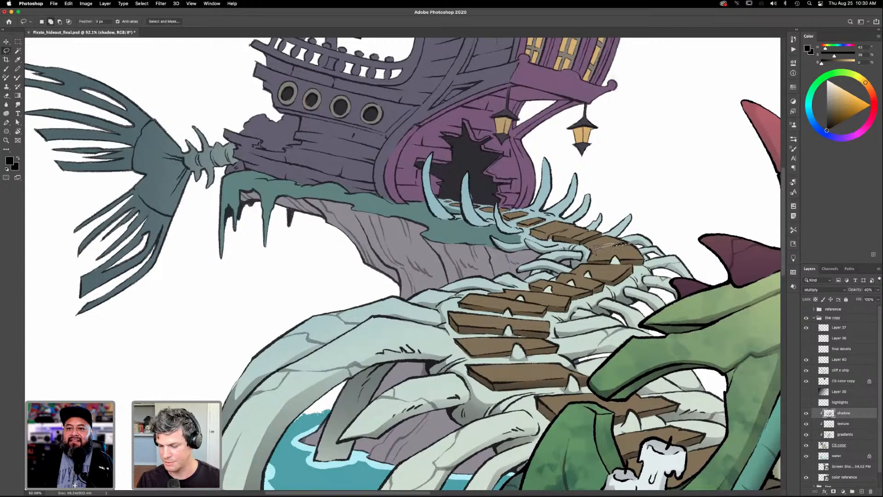
pyautogui.press('g')
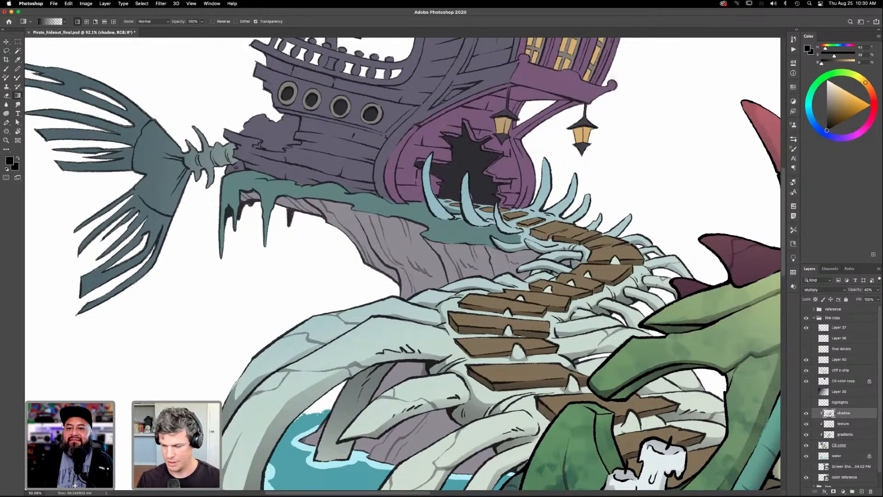
pyautogui.press('l')
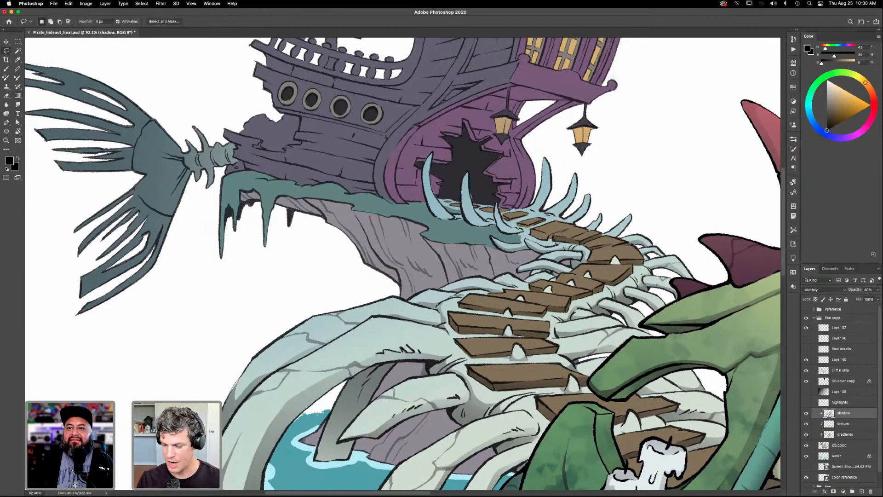
pyautogui.moveTo(571, 228)
pyautogui.mouseDown()
pyautogui.moveTo(534, 233)
pyautogui.moveTo(547, 243)
pyautogui.moveTo(557, 233)
pyautogui.moveTo(534, 234)
pyautogui.mouseUp()
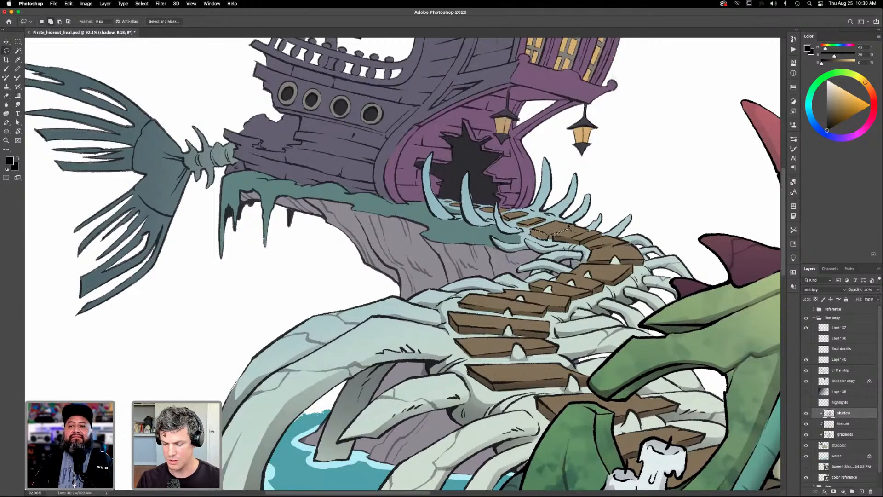
pyautogui.press('g')
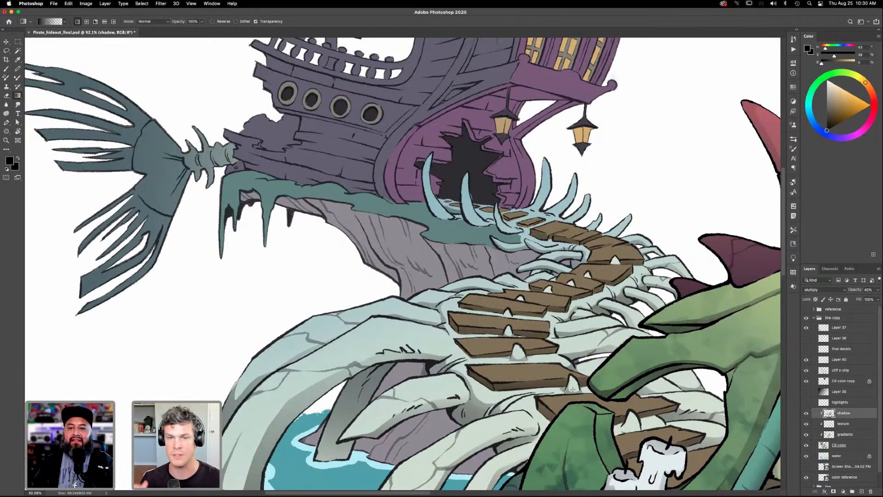
# - Lasso the front edges of the small upper planks near the ship's broken hull and shade them with black gradients
pyautogui.press('l')
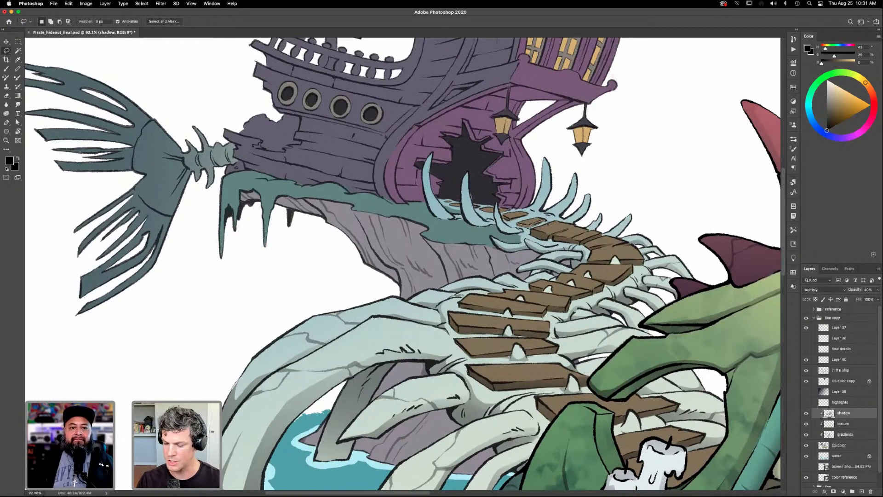
pyautogui.press('shift')
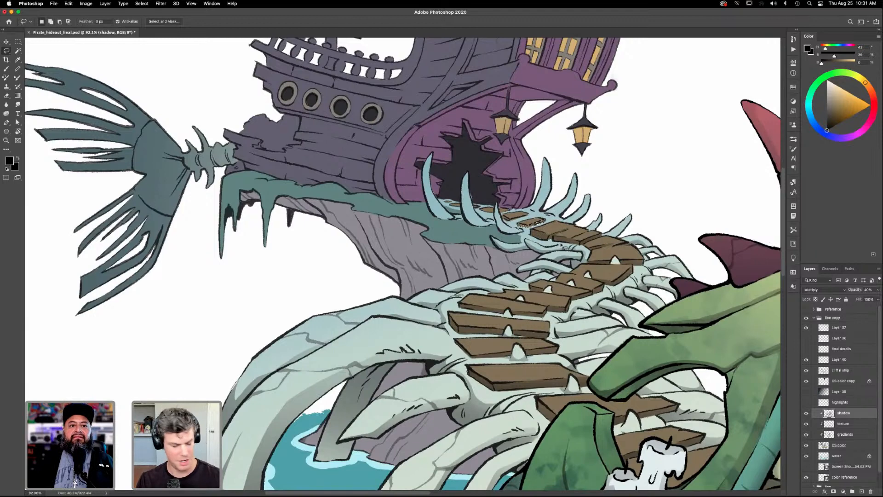
pyautogui.press('g')
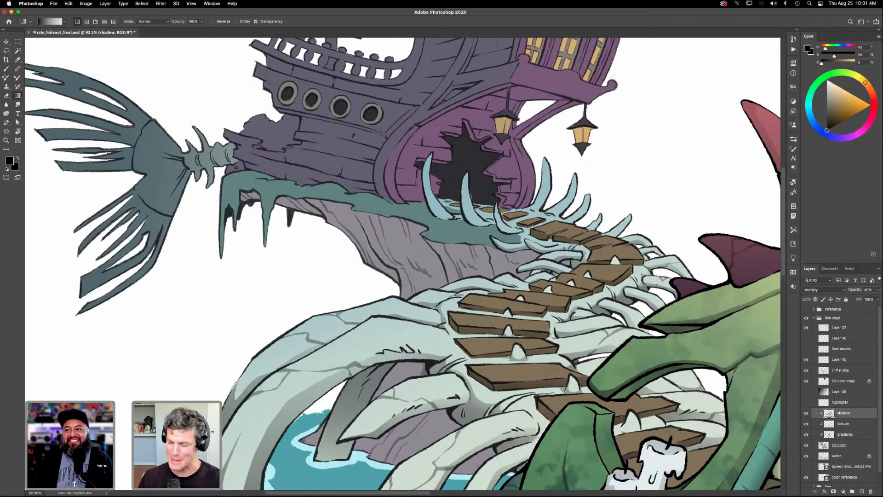
pyautogui.press('l')
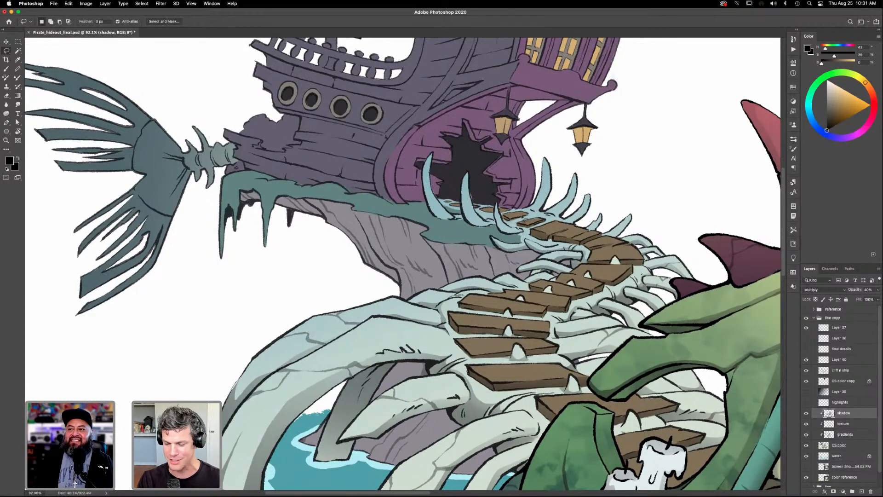
pyautogui.press('super+d')
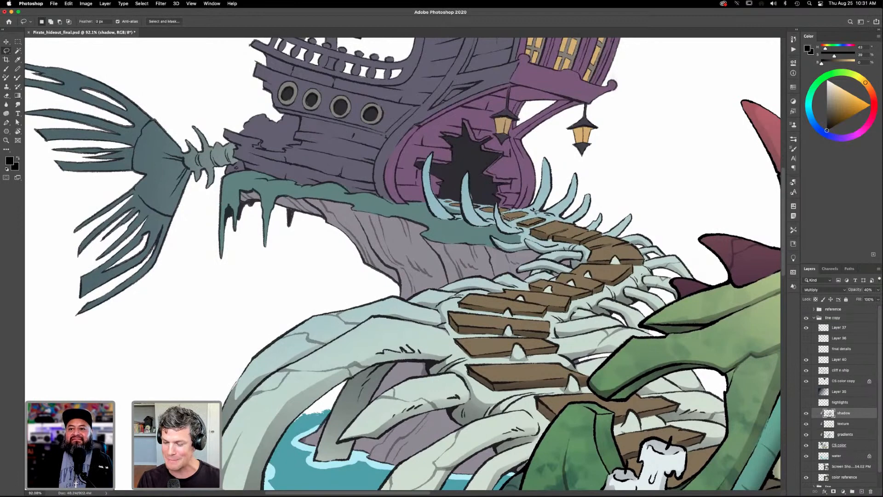
pyautogui.press('g')
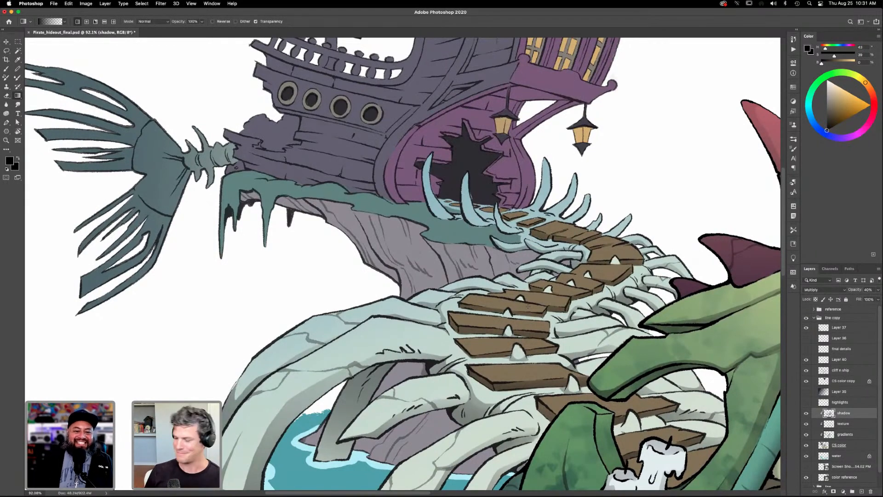
# - On the CS color layer, sample the dark color of the ship's broken hull opening and choose the Hard Round brush
pyautogui.click(838, 446)
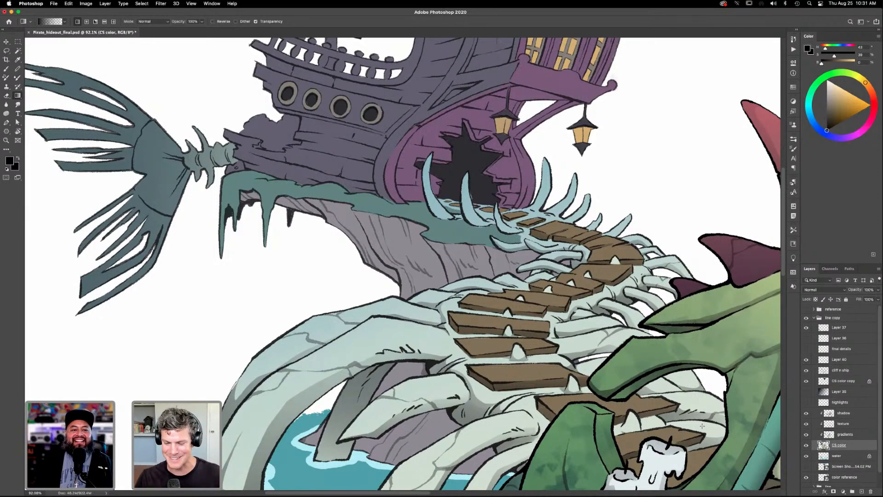
pyautogui.press('i')
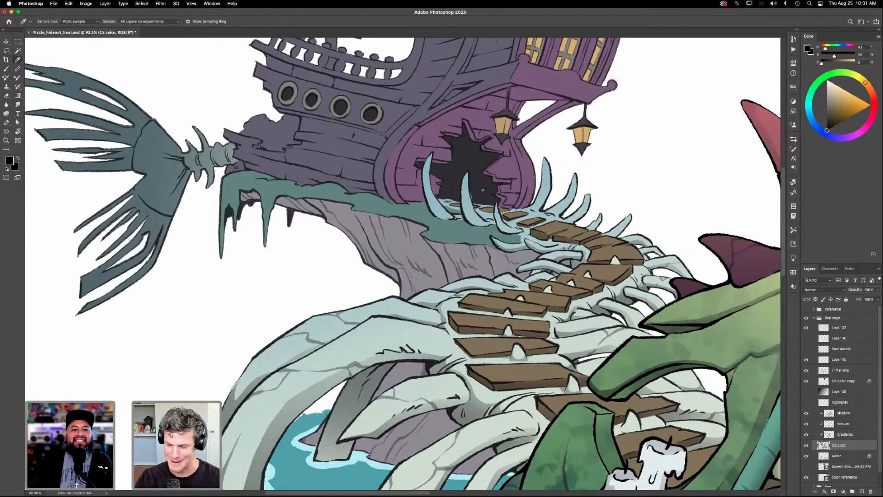
pyautogui.click(476, 199)
pyautogui.press('b')
pyautogui.click(794, 149)
pyautogui.click(668, 137)
pyautogui.click(681, 186)
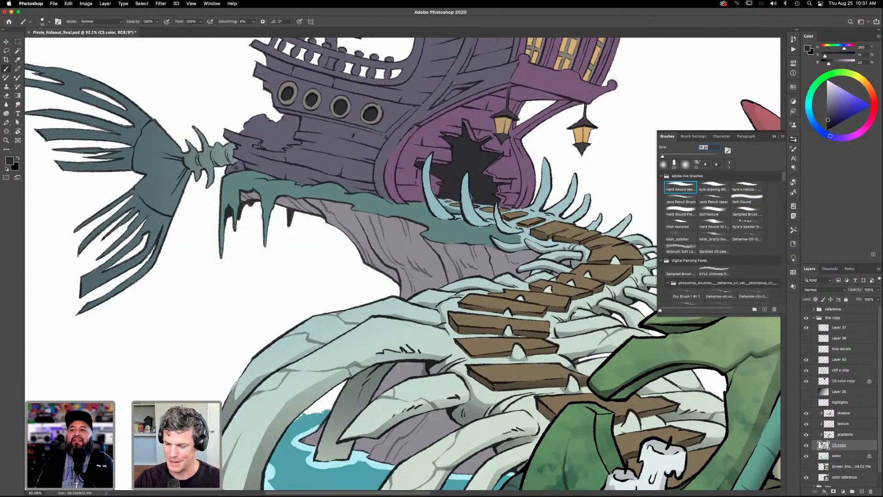
pyautogui.click(794, 139)
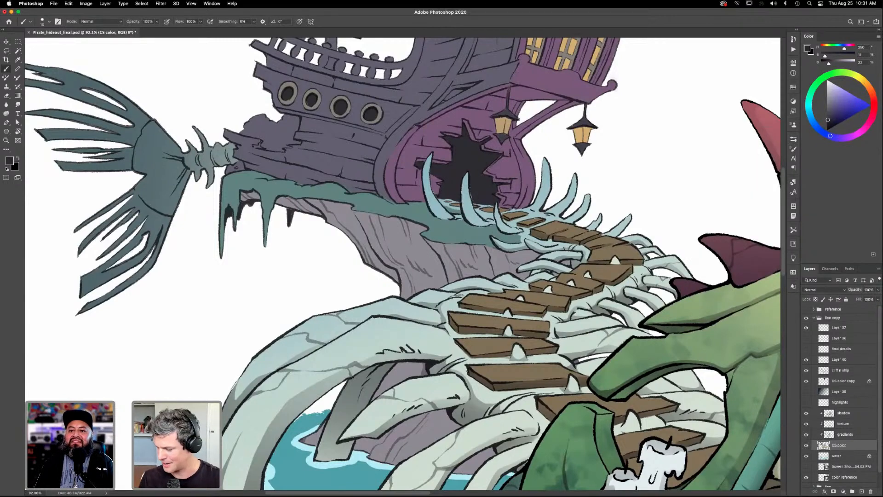
# - Toggle the gradients layer off and on to check the hull opening, and make that layer active with the Eraser
pyautogui.click(806, 436)
pyautogui.click(806, 435)
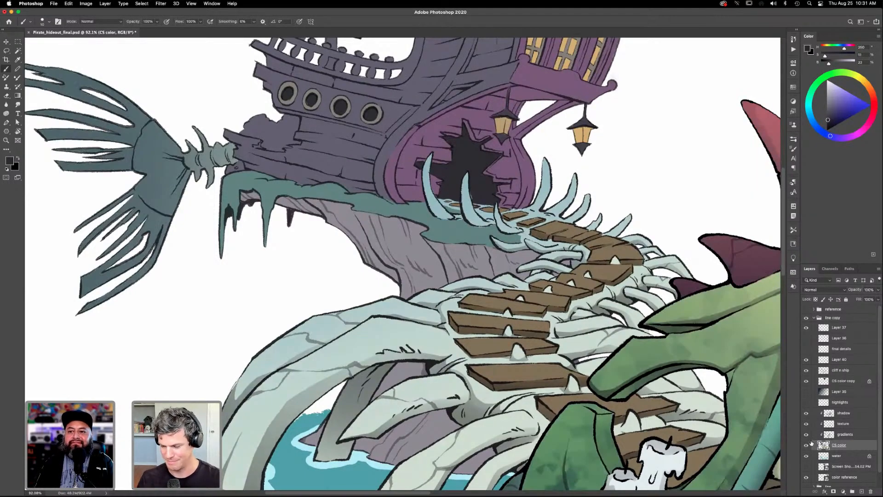
pyautogui.click(845, 435)
pyautogui.press('e')
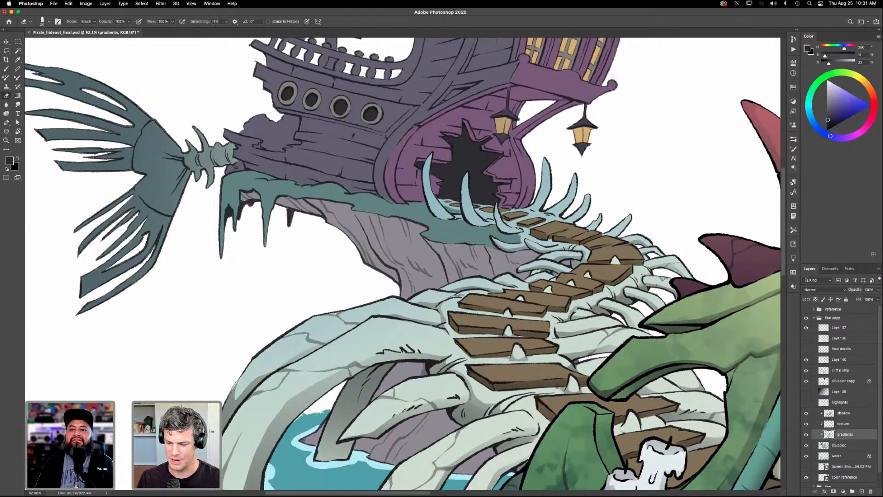
pyautogui.press('super+0')
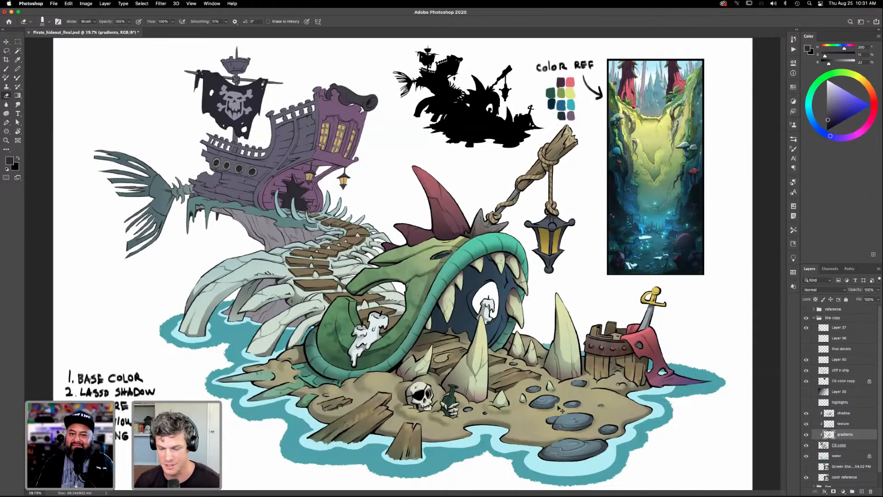
# - On the CS color layer, sample the teal moss color at the cliff's upper edge and switch to the Brush
pyautogui.click(841, 444)
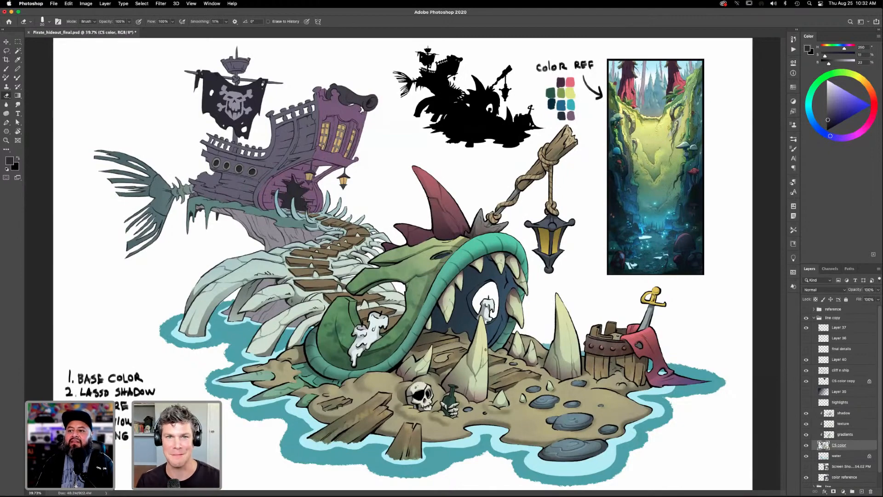
pyautogui.press('z')
pyautogui.moveTo(403, 254)
pyautogui.mouseDown()
pyautogui.moveTo(426, 296)
pyautogui.moveTo(515, 308)
pyautogui.mouseUp()
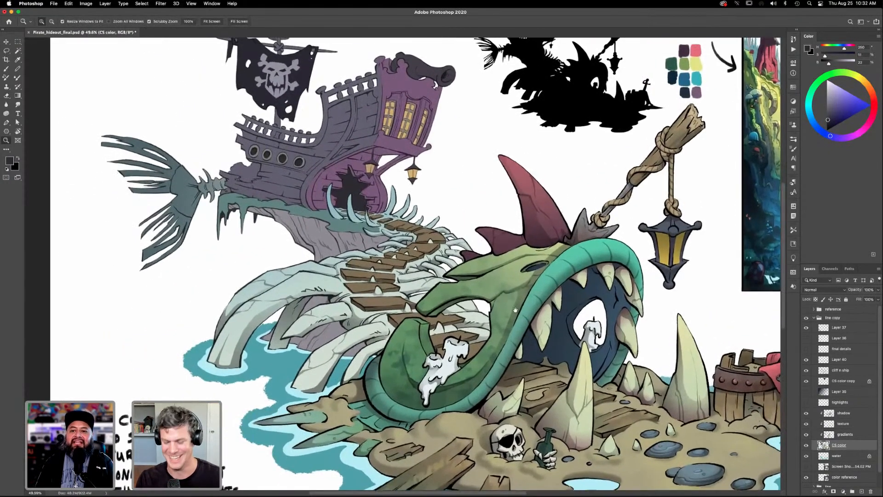
pyautogui.moveTo(483, 342); pyautogui.dragTo(548, 391)
pyautogui.moveTo(524, 324); pyautogui.dragTo(547, 380)
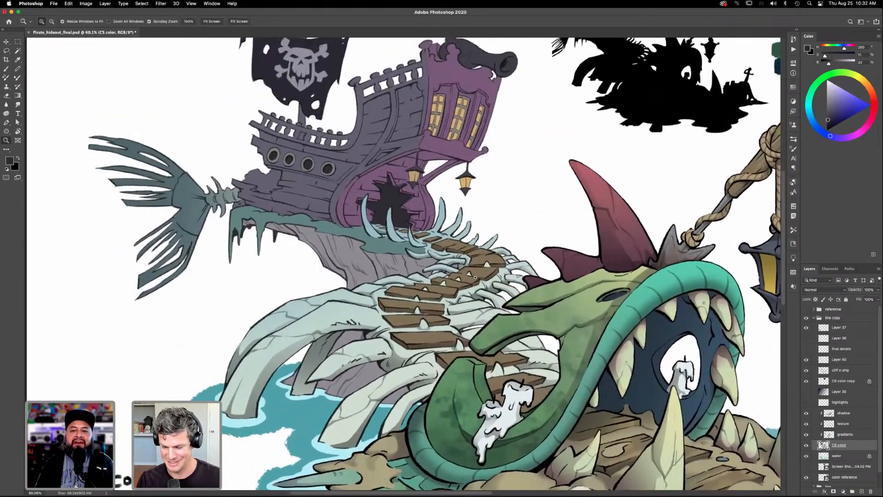
pyautogui.moveTo(475, 277); pyautogui.dragTo(503, 285)
pyautogui.moveTo(456, 262); pyautogui.dragTo(507, 337)
pyautogui.moveTo(454, 418); pyautogui.dragTo(543, 435)
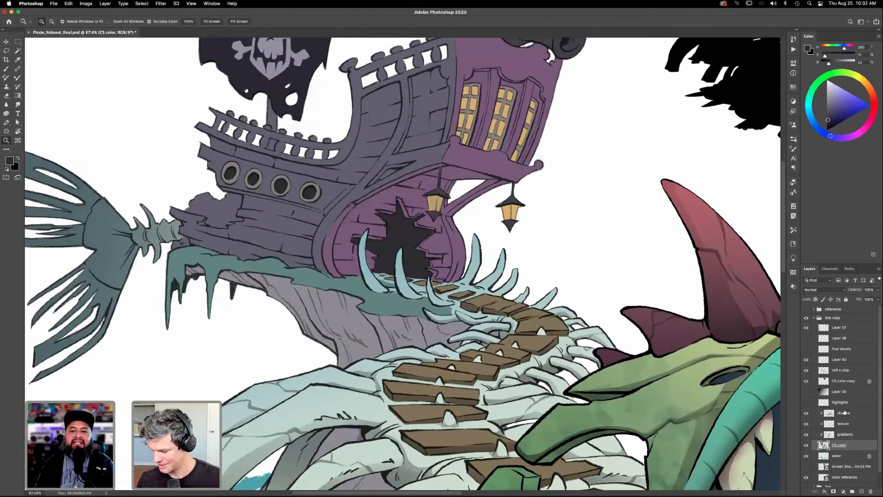
pyautogui.click(845, 434)
pyautogui.press('e')
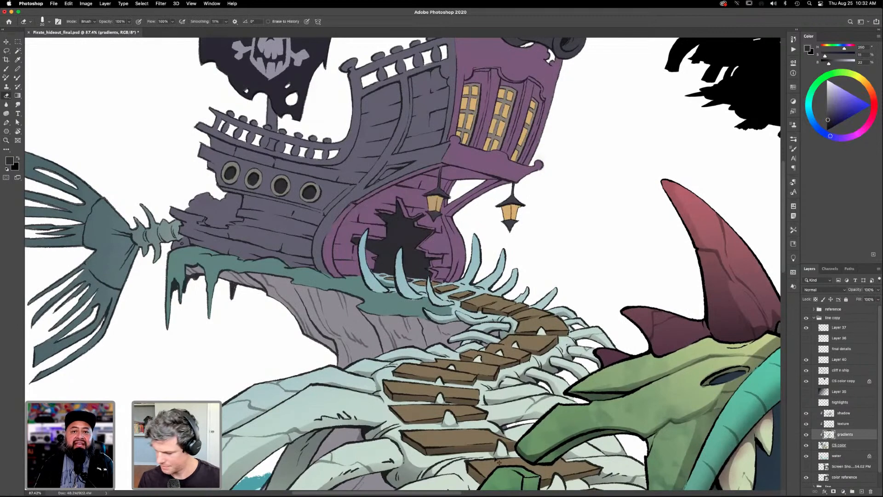
pyautogui.click(839, 445)
pyautogui.press('i')
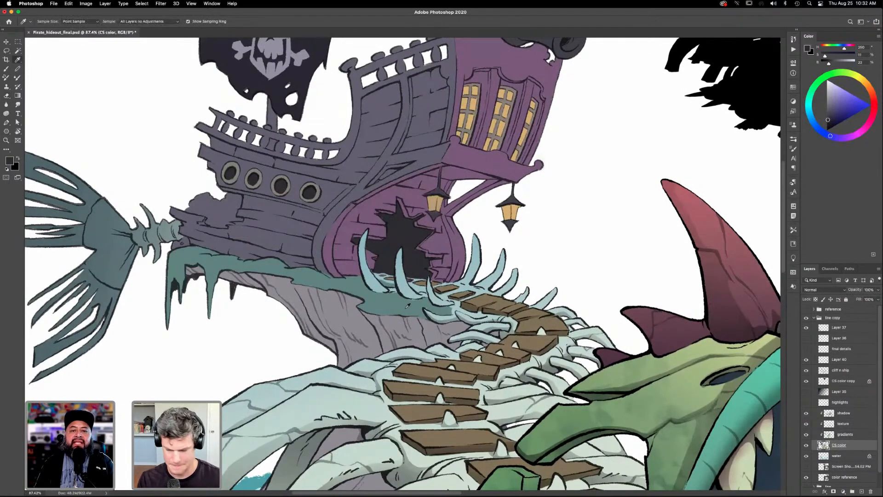
pyautogui.click(394, 307)
pyautogui.press('b')
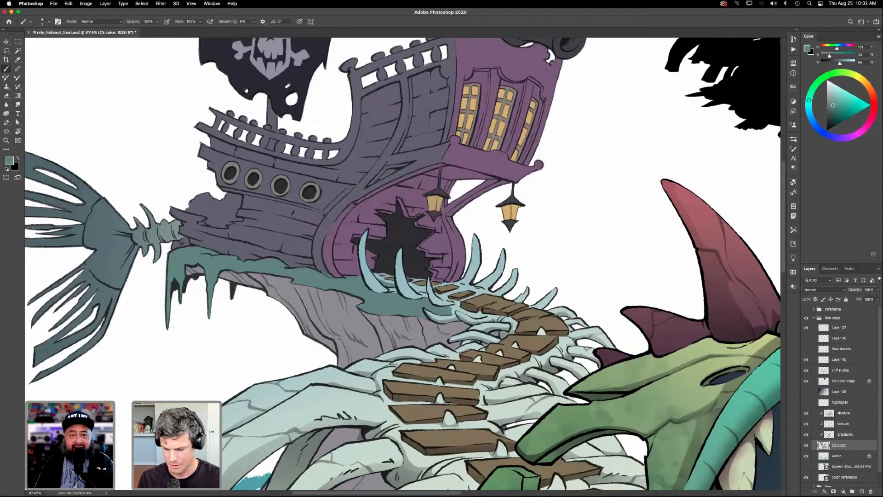
# - Compare the artwork with the gradients layer hidden and shown, make that layer active and view the whole illustration
pyautogui.click(806, 434)
pyautogui.click(806, 435)
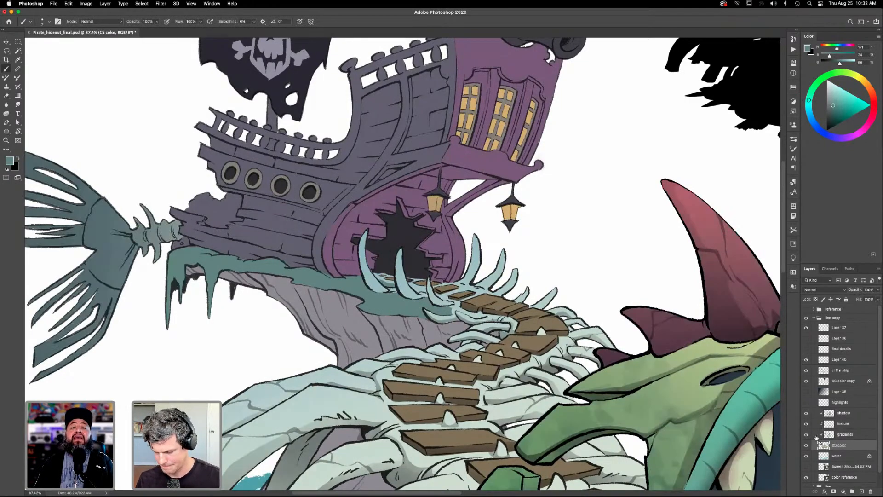
pyautogui.click(842, 435)
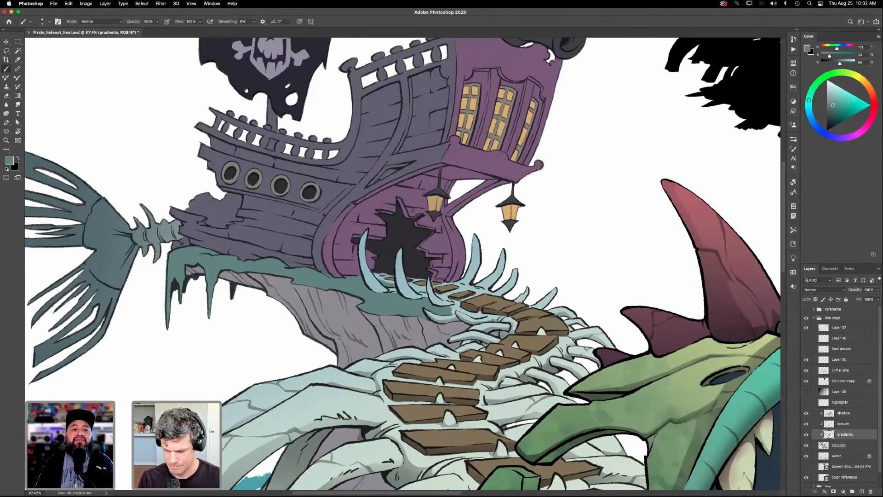
pyautogui.moveTo(585, 408); pyautogui.dragTo(593, 385)
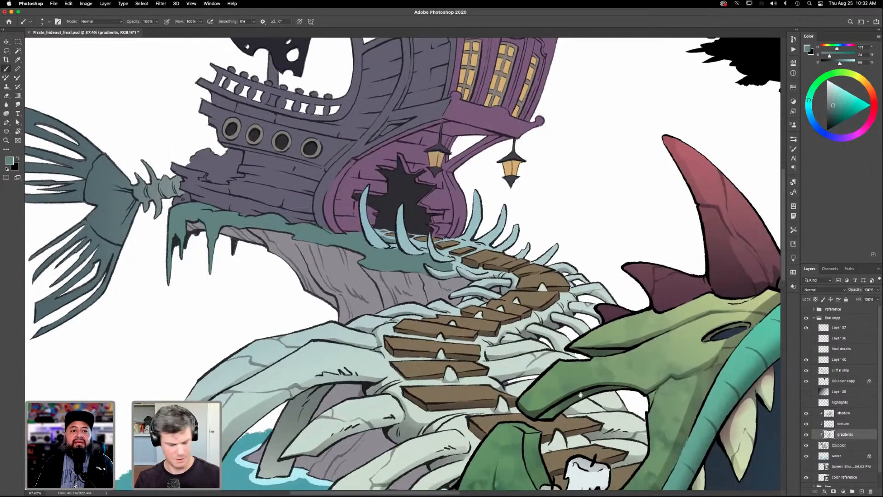
pyautogui.press('super+0')
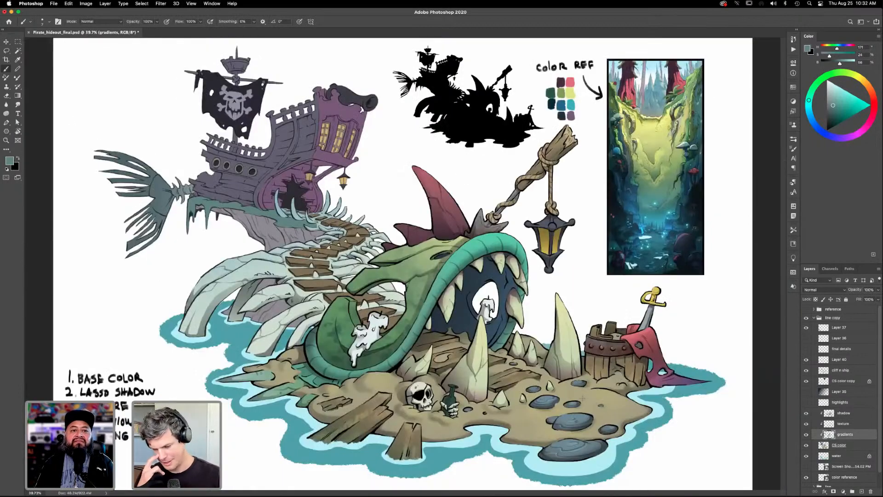
# - Select the gray cliff rock beneath the ship with the Magic Wand on the CS color layer
pyautogui.press('z')
pyautogui.moveTo(380, 291); pyautogui.dragTo(529, 335)
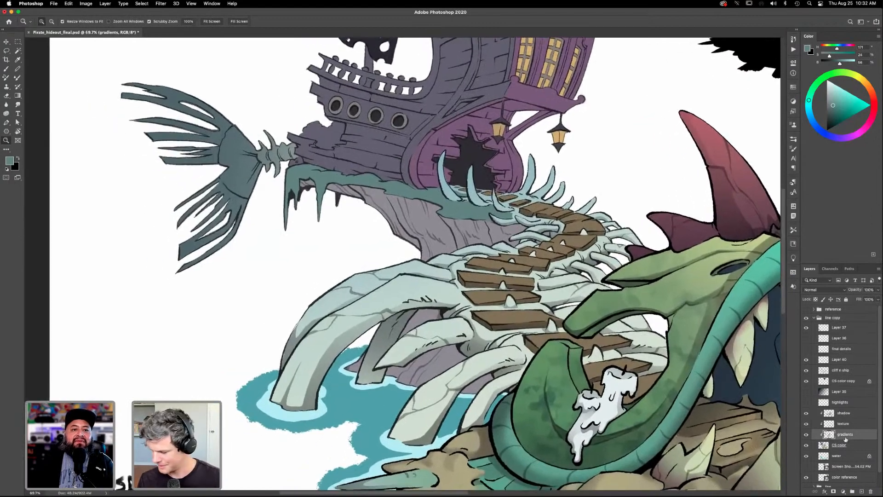
pyautogui.click(845, 414)
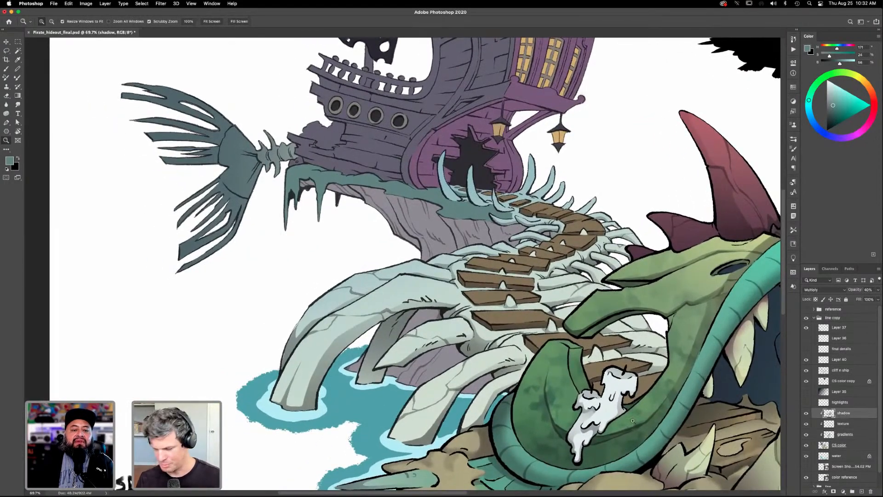
pyautogui.click(839, 445)
pyautogui.press('w')
pyautogui.press('z')
pyautogui.press('w')
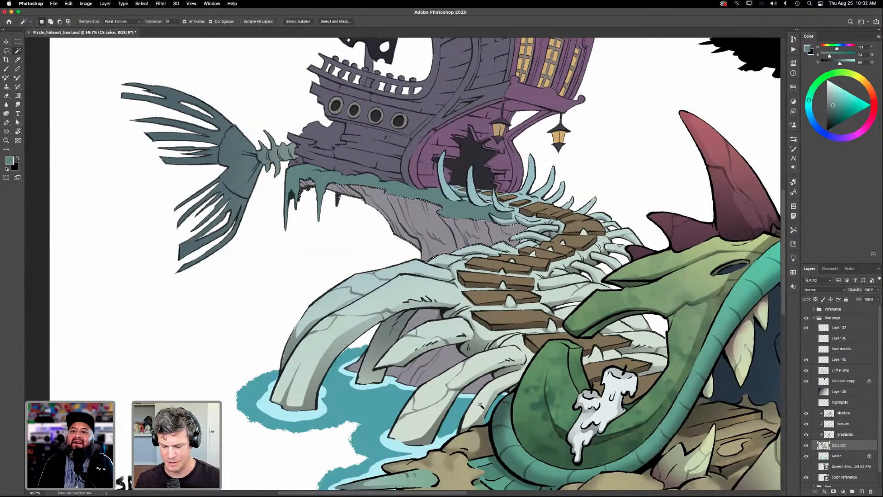
pyautogui.press('l')
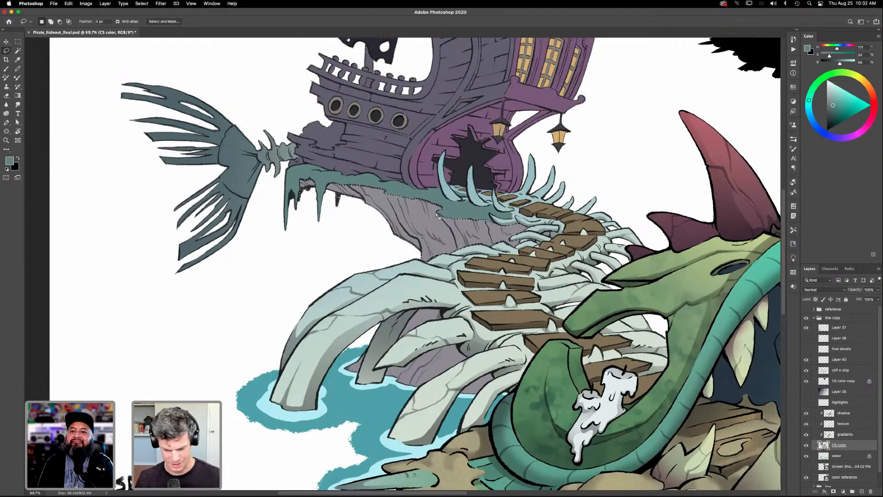
pyautogui.press('w')
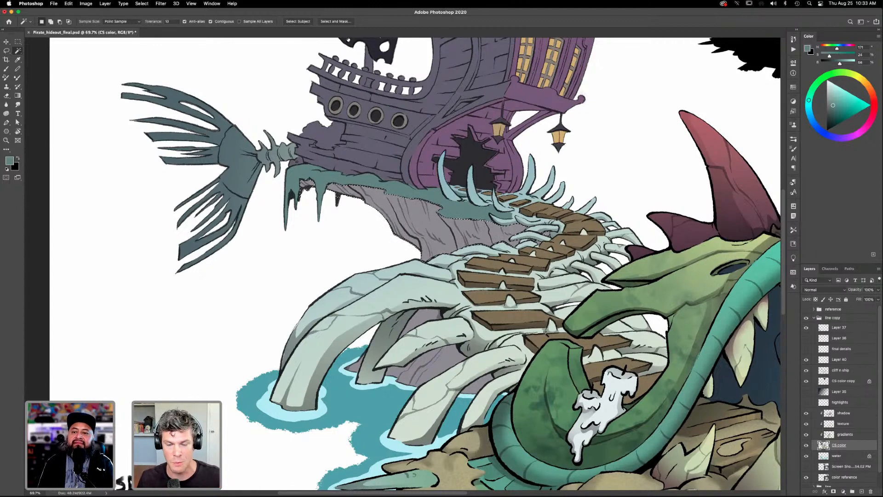
# - Shade the selected cliff with a teal foreground-to-transparent gradient on the shadow layer, and clear the selection
pyautogui.press('g')
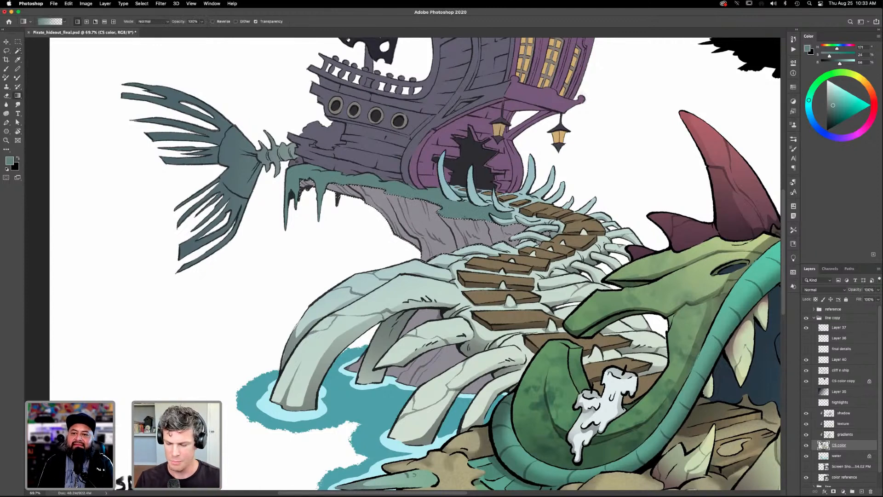
pyautogui.click(844, 412)
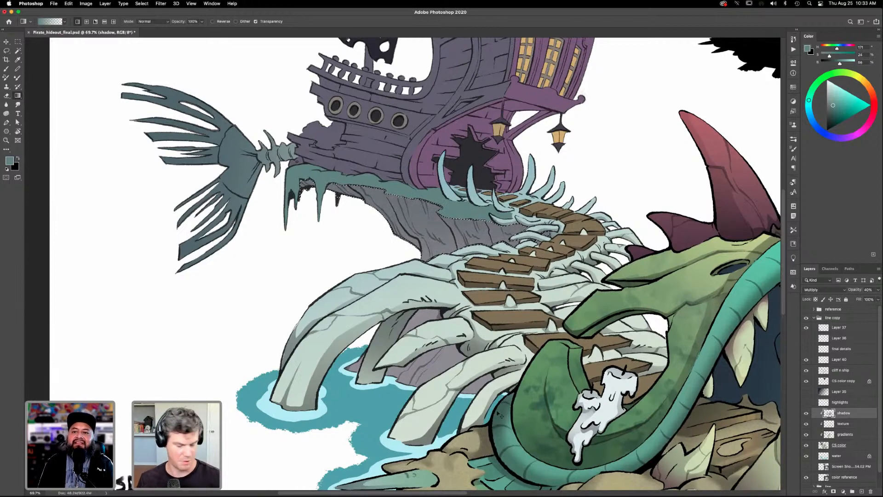
pyautogui.press('super+d')
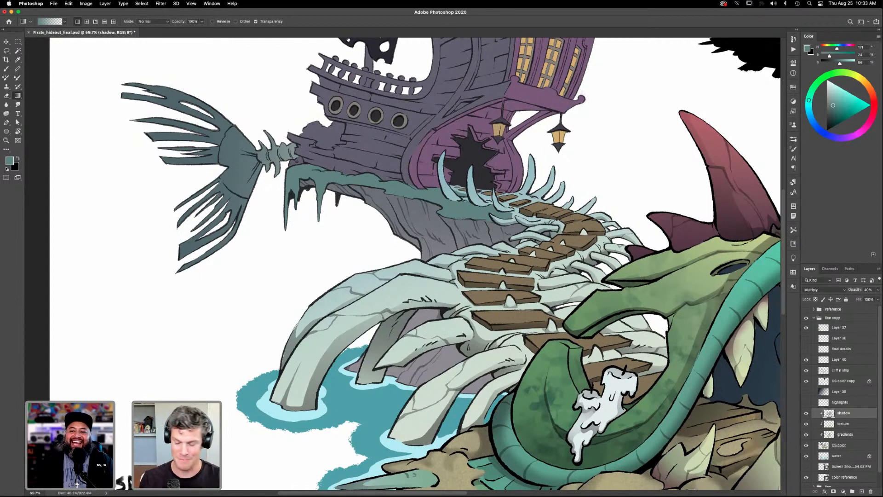
# - Lasso the rock area beneath the large front rib, shade it with a teal gradient, and clear the selection
pyautogui.press('l')
pyautogui.moveTo(443, 312)
pyautogui.mouseDown()
pyautogui.moveTo(414, 317)
pyautogui.moveTo(404, 342)
pyautogui.moveTo(443, 312)
pyautogui.mouseUp()
pyautogui.press('g')
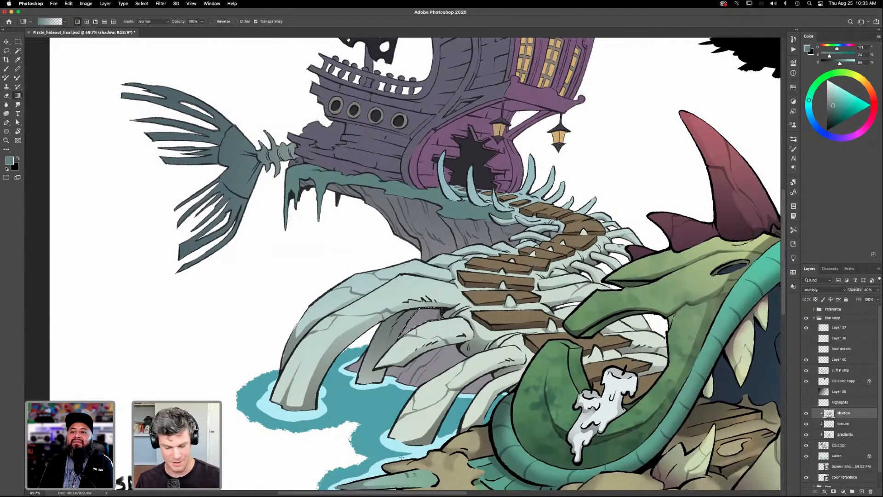
pyautogui.press('super+d')
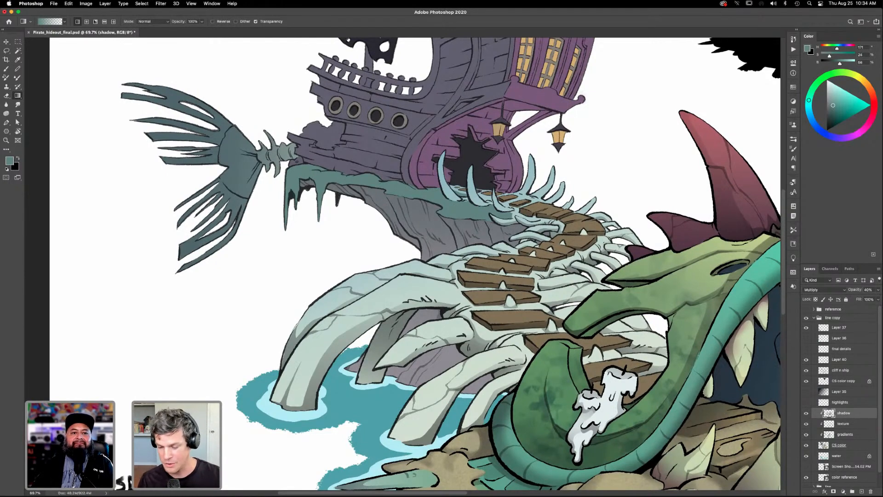
pyautogui.scroll(-3, 506, 295)
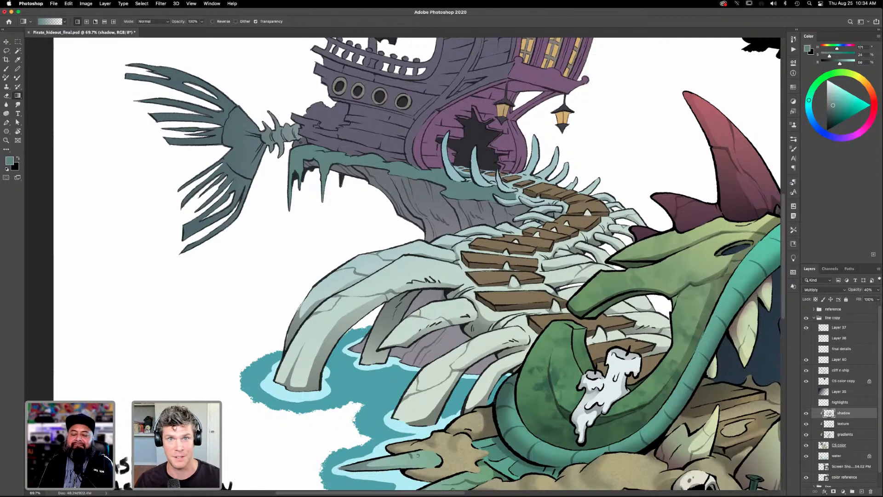
pyautogui.scroll(-2, 518, 325)
pyautogui.hscroll(-2, 518, 324)
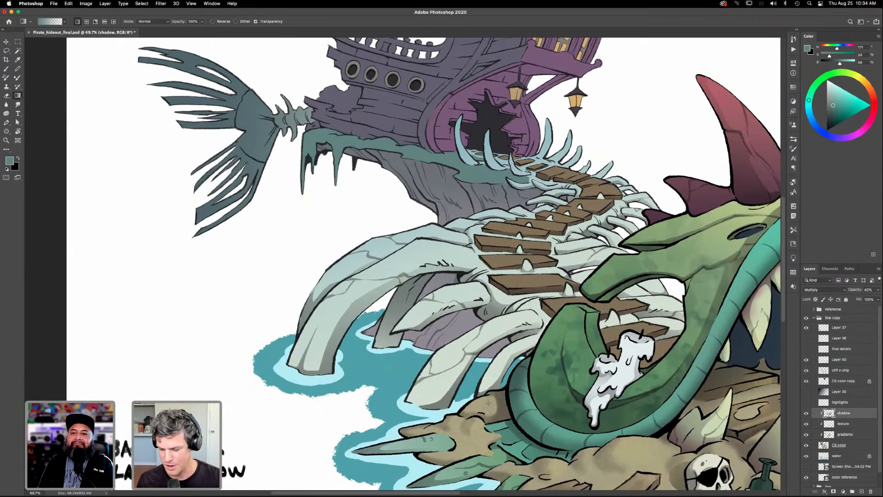
pyautogui.scroll(2, 501, 416)
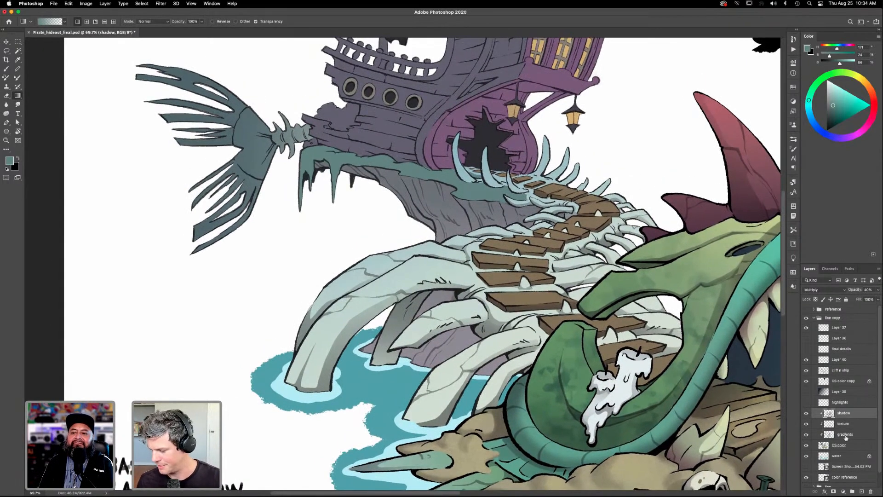
# - Select the teal moss hanging over the cliff edge beneath the ship with the Magic Wand on the CS color layer
pyautogui.click(838, 446)
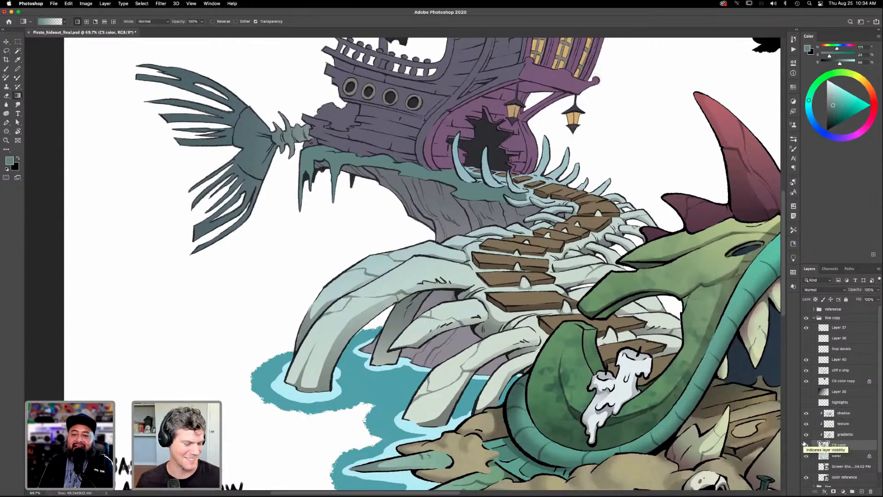
pyautogui.press('z')
pyautogui.moveTo(538, 207); pyautogui.dragTo(568, 208)
pyautogui.moveTo(534, 336); pyautogui.dragTo(576, 408)
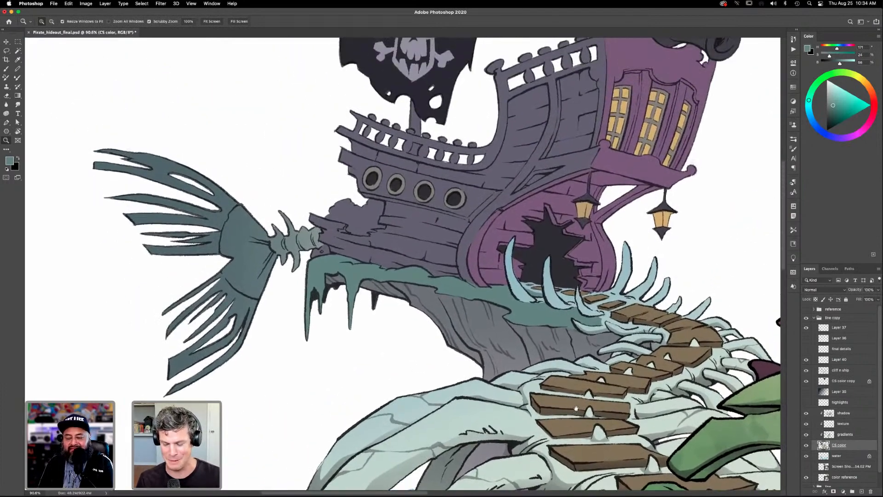
pyautogui.moveTo(515, 396); pyautogui.dragTo(555, 409)
pyautogui.moveTo(641, 488); pyautogui.dragTo(568, 400)
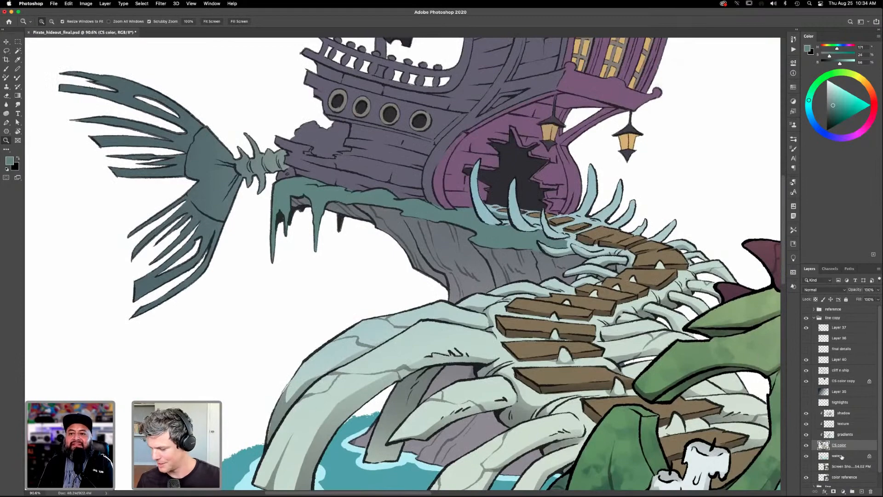
pyautogui.click(846, 413)
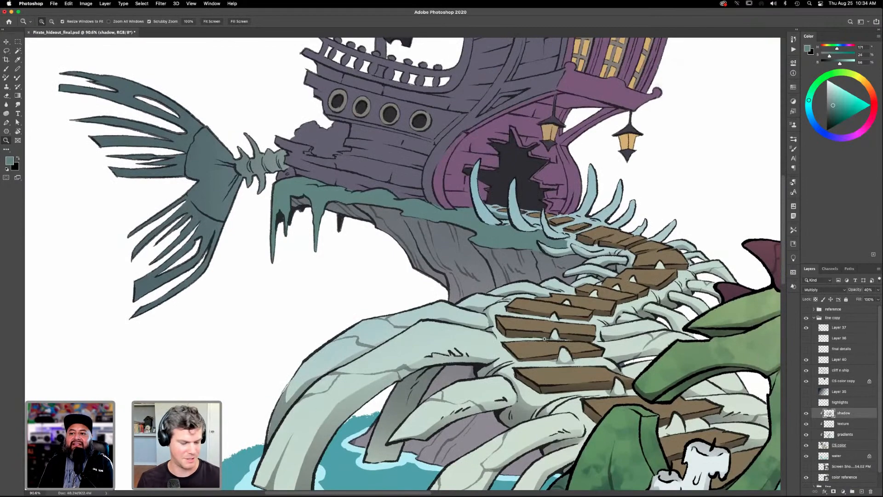
pyautogui.press('l')
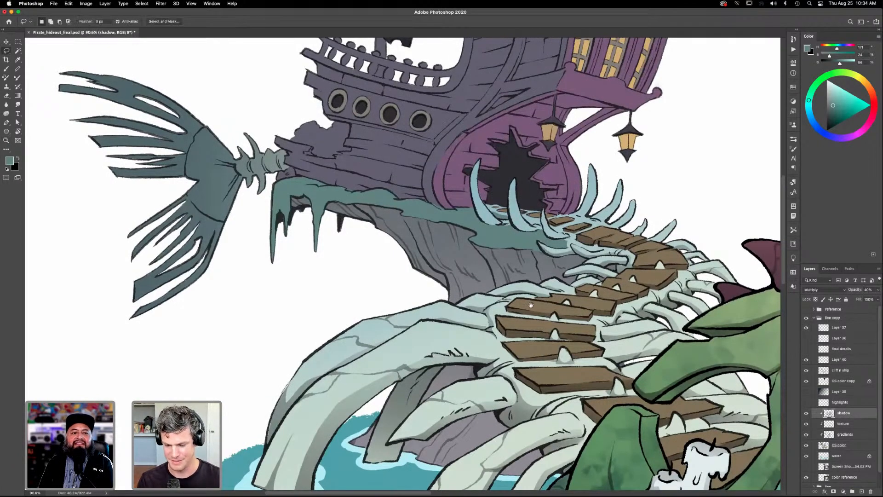
pyautogui.moveTo(526, 301); pyautogui.dragTo(623, 360)
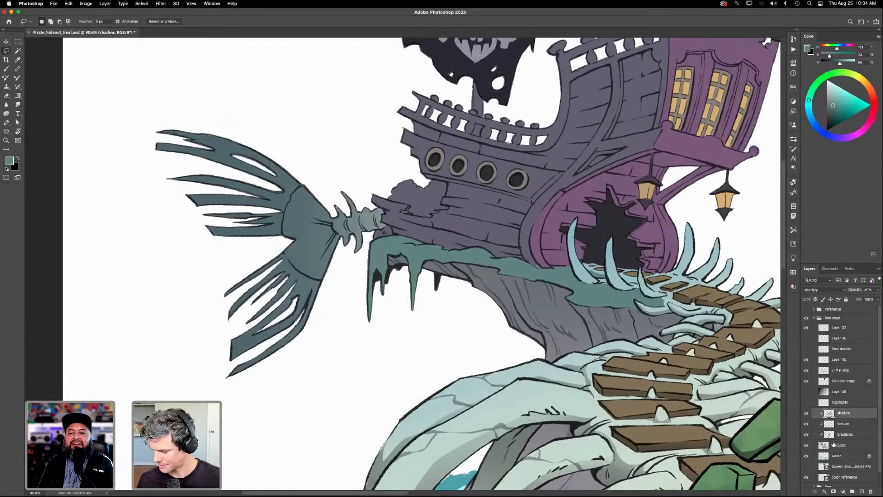
pyautogui.click(834, 445)
pyautogui.press('w')
pyautogui.click(559, 277)
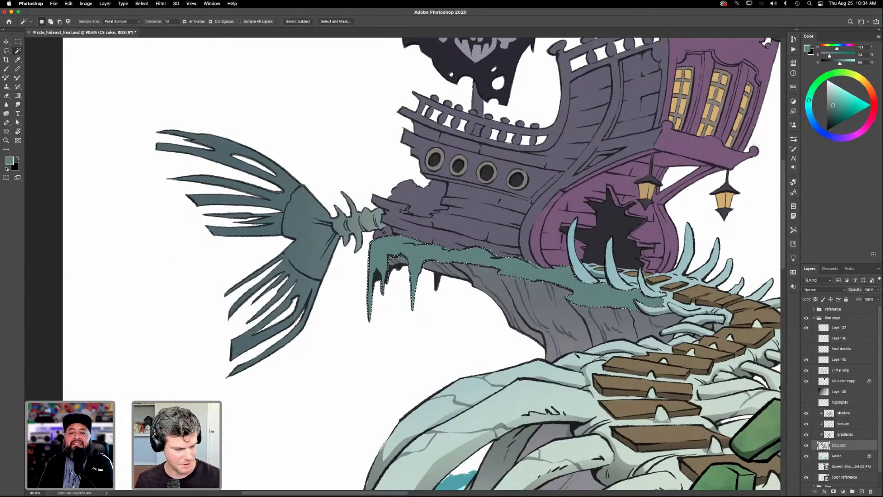
# - Choose a soft textured brush, make the shadow layer active, and compare the artwork with that layer hidden and shown
pyautogui.press('b')
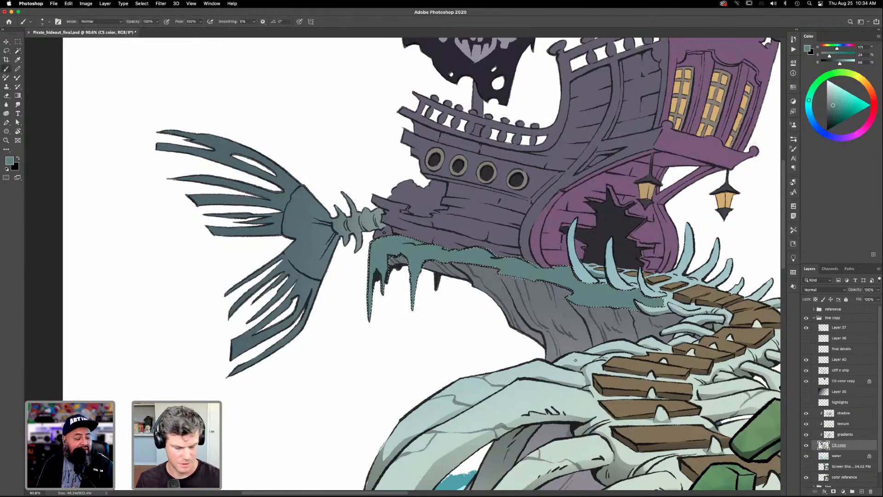
pyautogui.click(794, 149)
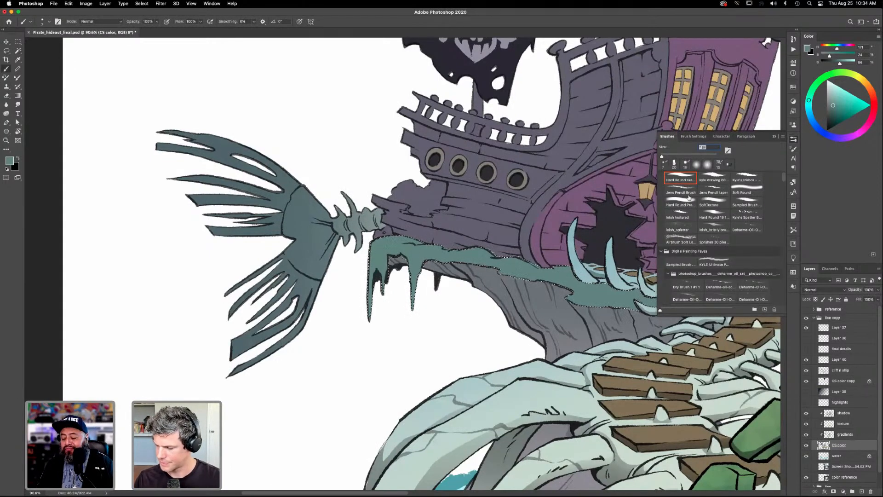
pyautogui.click(718, 201)
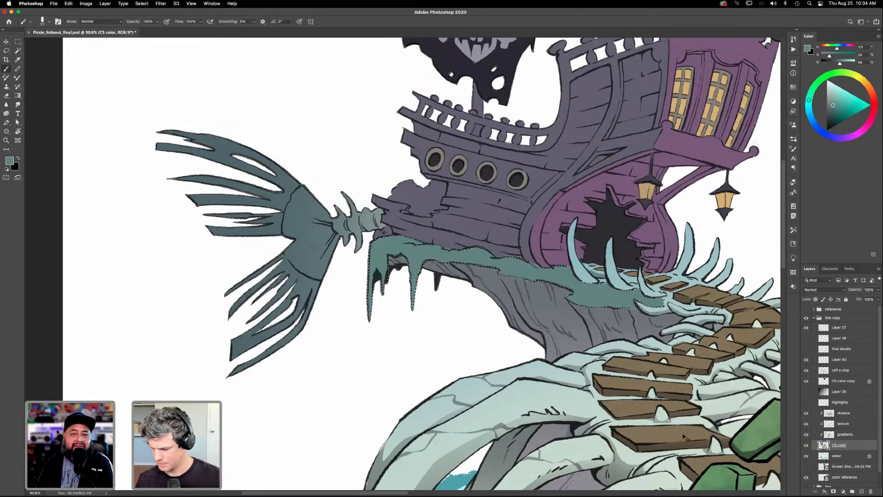
pyautogui.click(844, 414)
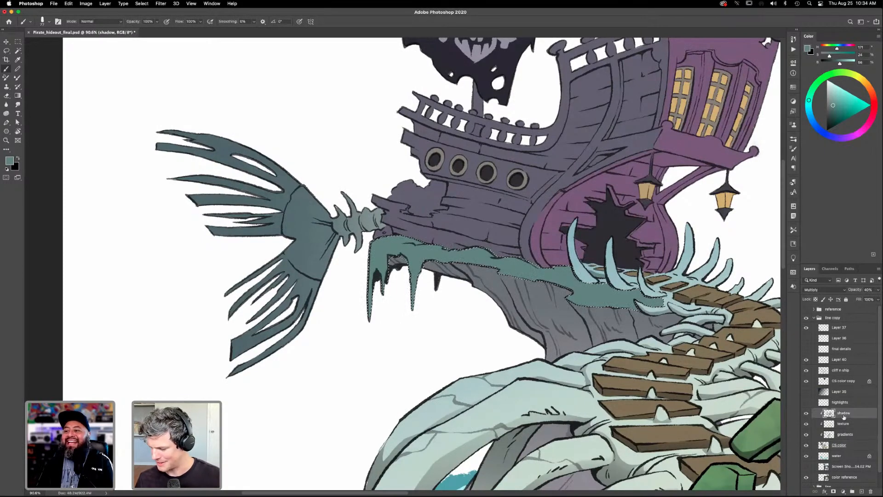
pyautogui.click(806, 413)
pyautogui.click(806, 414)
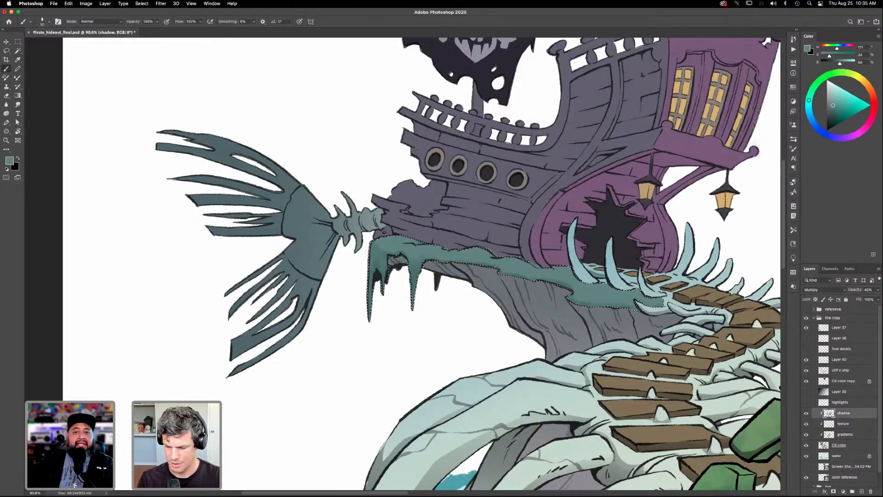
# - Paint soft teal shadows over the selected moss along the cliff edge and its hanging drips on the shadow layer
pyautogui.rightClick(390, 241)
pyautogui.rightClick(381, 246)
pyautogui.click(526, 273)
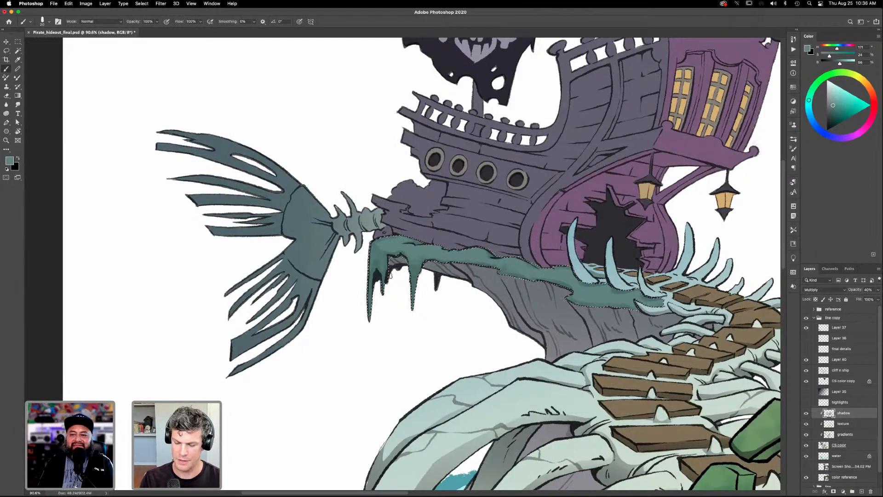
pyautogui.hotkey('ctrl', 'd')
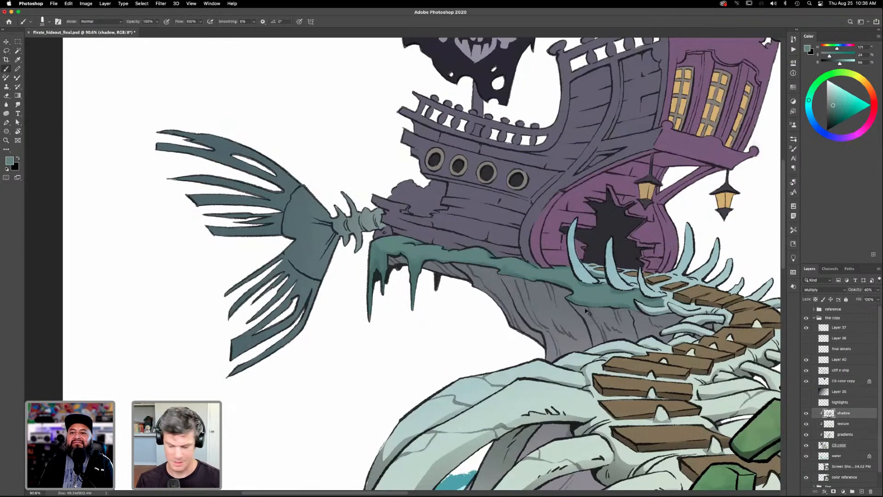
pyautogui.press('super+z')
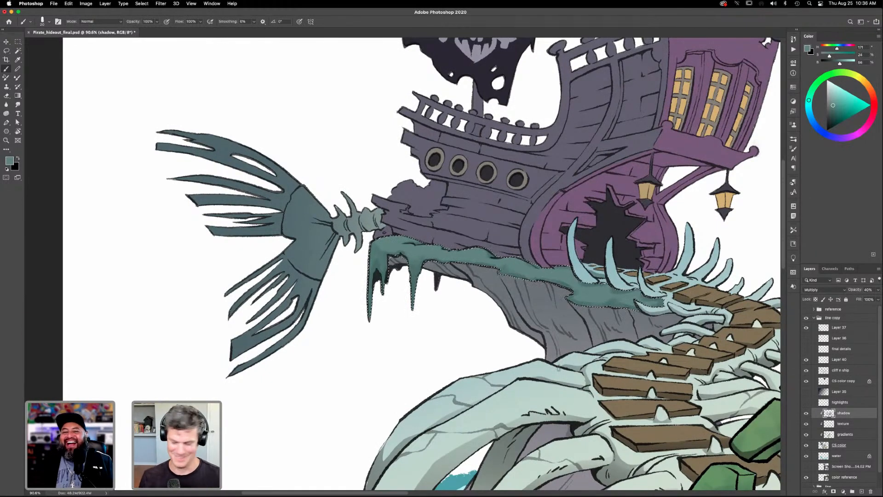
# - Make the texture layer active and view the whole illustration
pyautogui.click(844, 425)
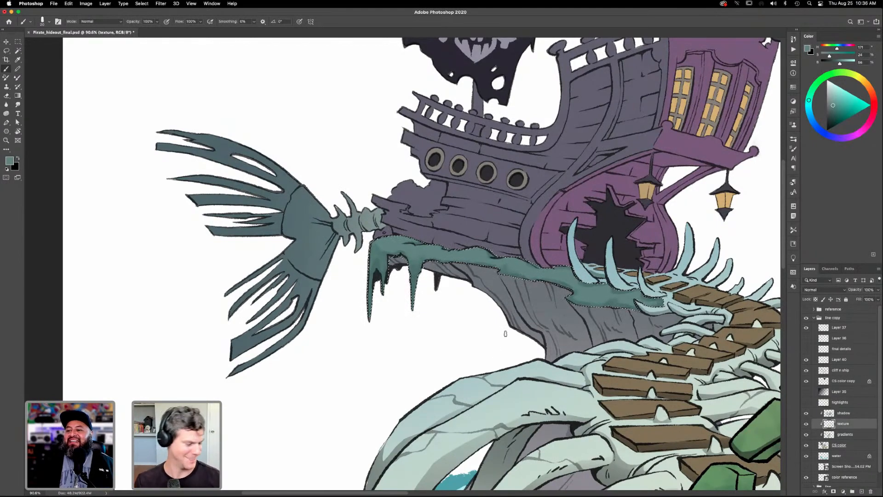
pyautogui.press('i')
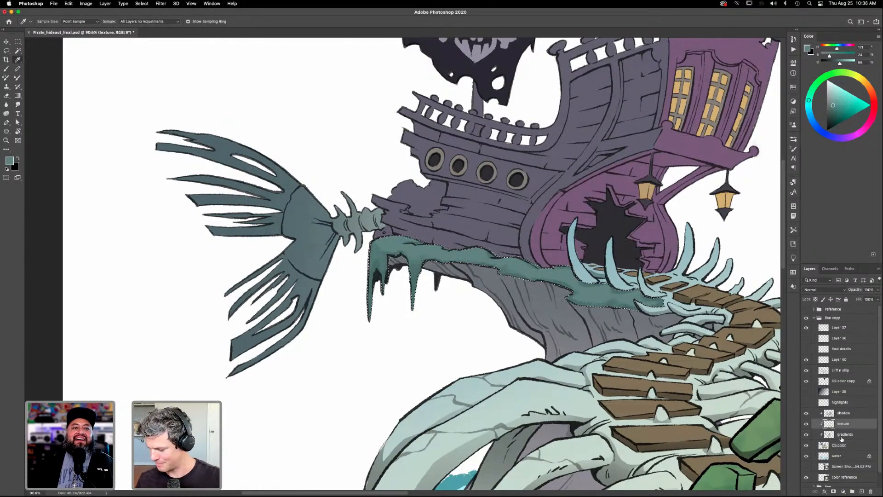
pyautogui.press('super+0')
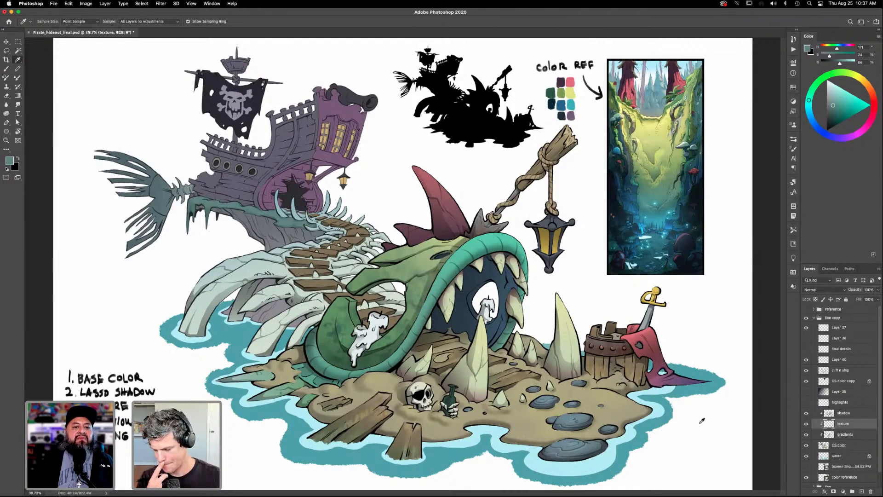
# - Select the pale skeleton bones around the plank path with the Magic Wand on the CS color layer
pyautogui.click(842, 445)
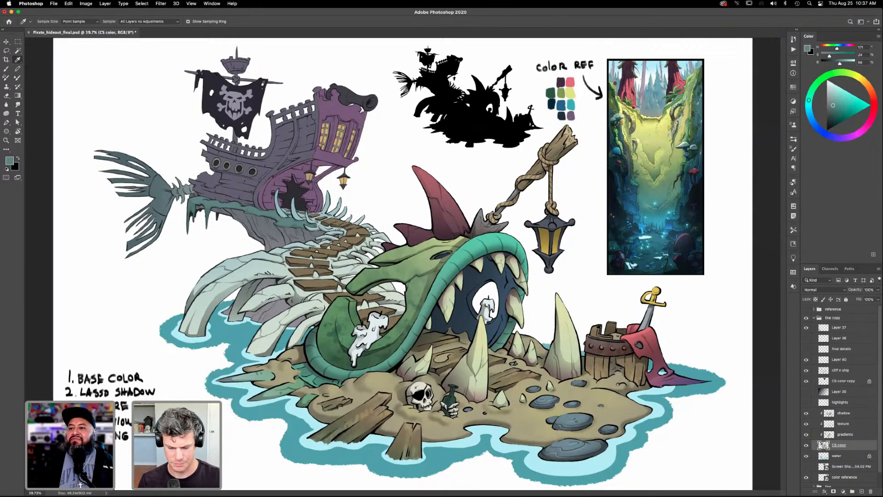
pyautogui.press('z')
pyautogui.moveTo(434, 395); pyautogui.dragTo(449, 378)
pyautogui.moveTo(299, 353); pyautogui.dragTo(467, 396)
pyautogui.press('l')
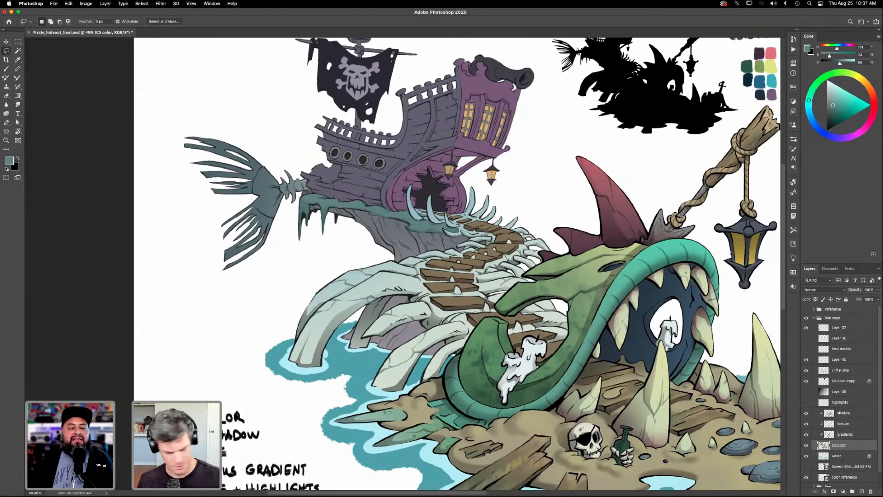
pyautogui.press('w')
pyautogui.click(408, 364)
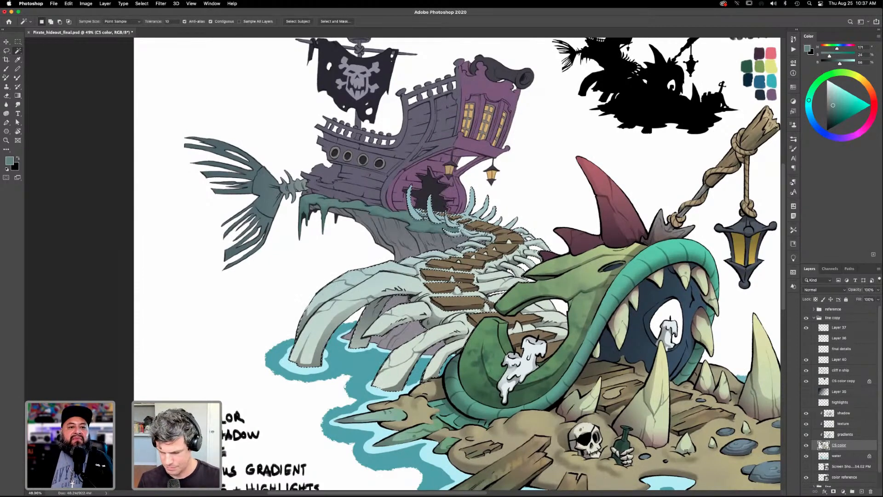
# - On the gradients layer, sample the bone color, shift it to a pale cyan, and set up a radial foreground-to-transparent gradient
pyautogui.click(845, 434)
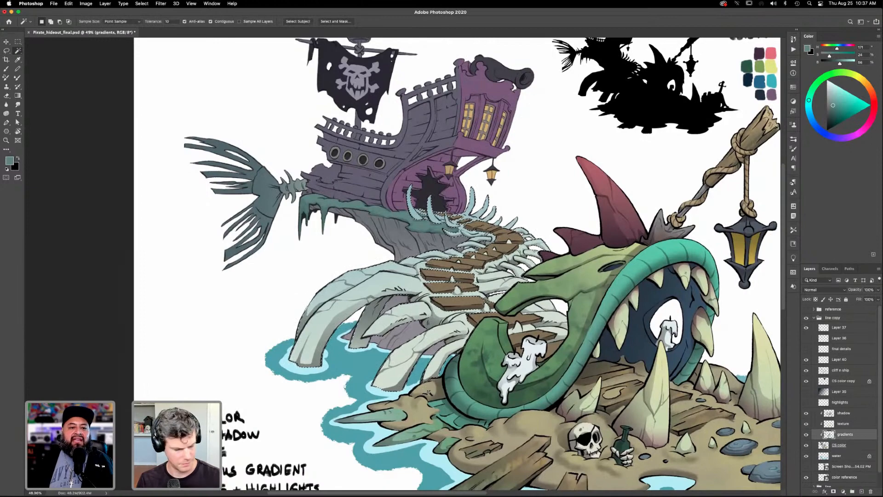
pyautogui.press('i')
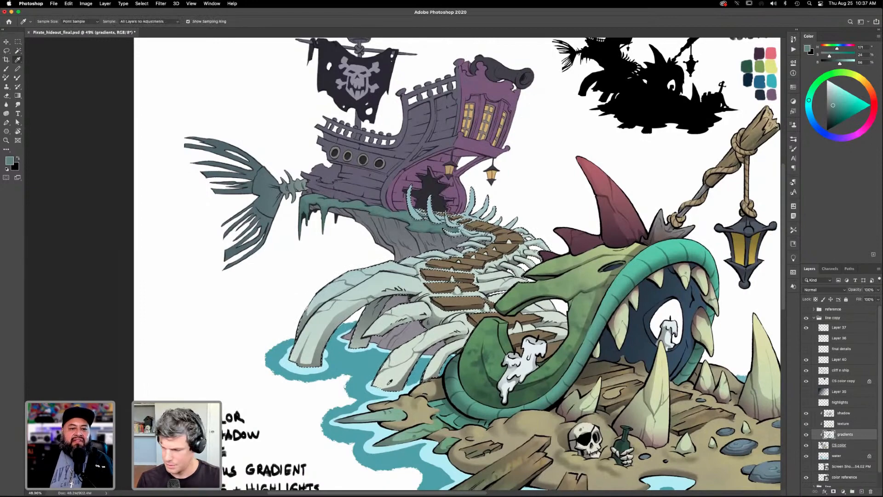
pyautogui.click(389, 384)
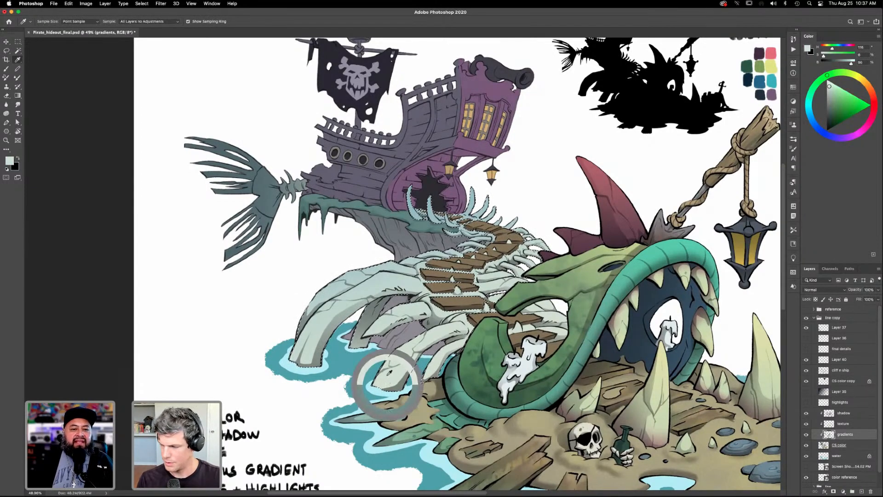
pyautogui.click(808, 49)
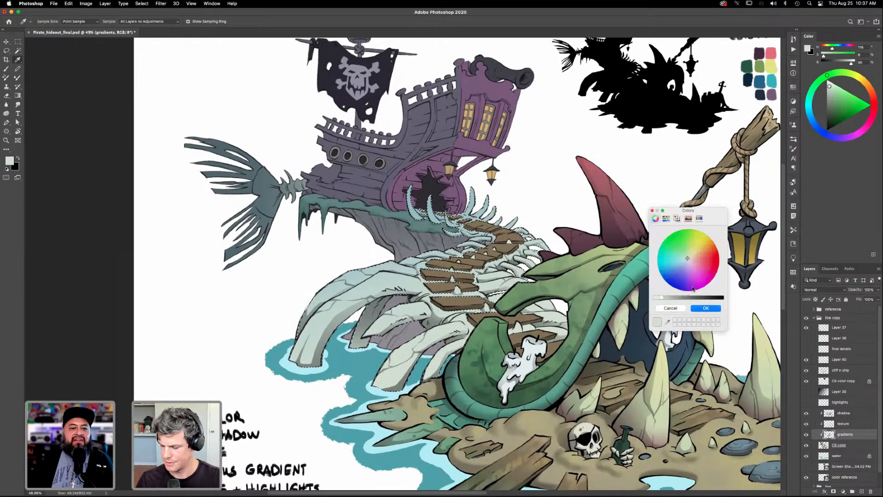
pyautogui.click(684, 261)
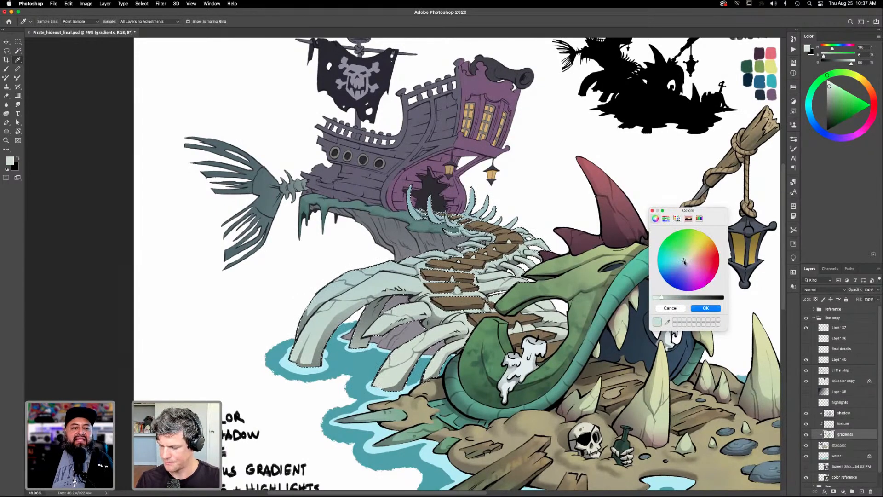
pyautogui.click(705, 308)
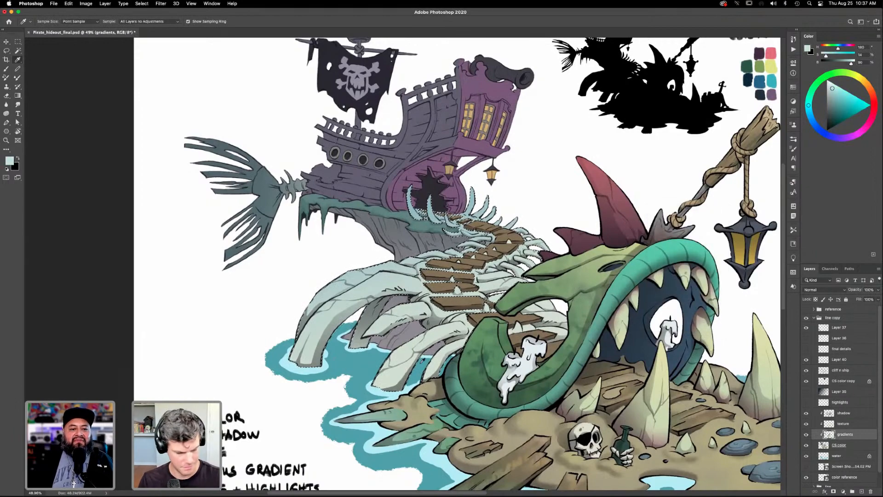
pyautogui.press('g')
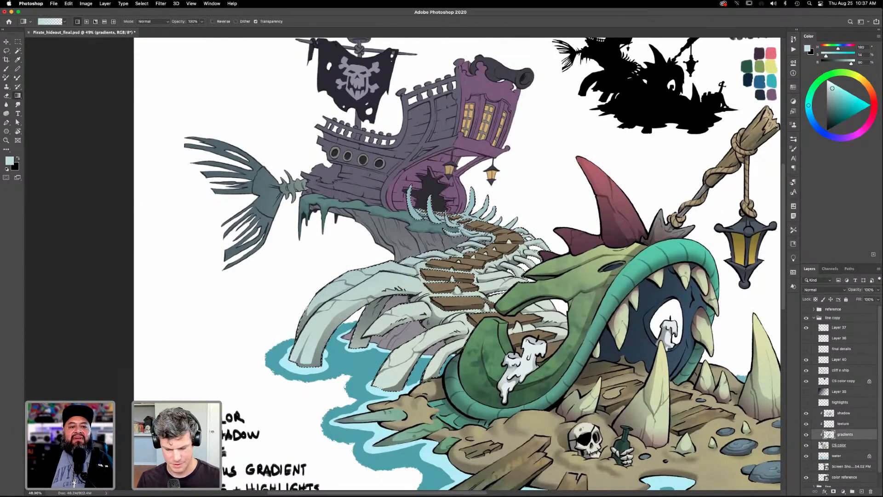
pyautogui.click(87, 22)
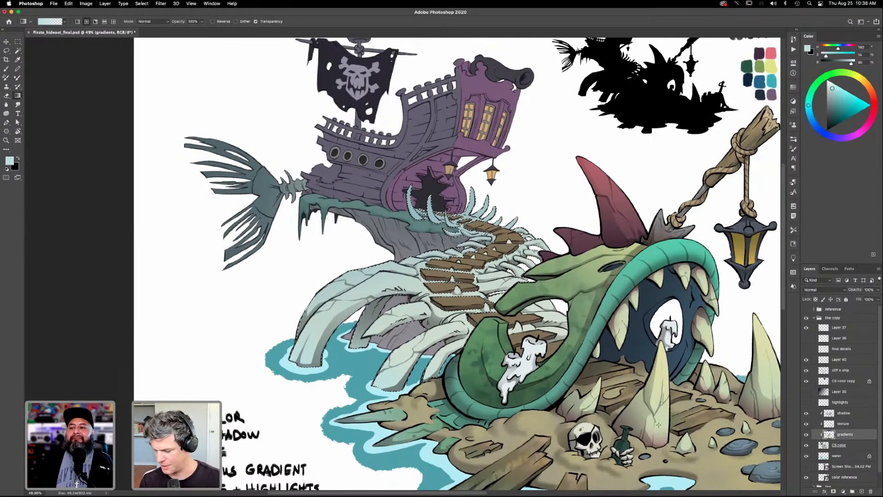
# - Clear the selection of the skeleton bones and make the texture layer active
pyautogui.click(846, 444)
pyautogui.press('w')
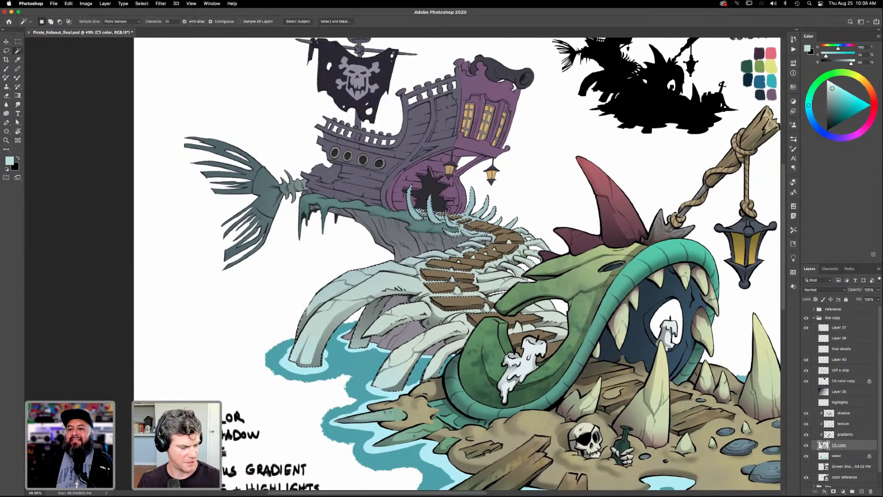
pyautogui.keyDown('shift'); pyautogui.click(562, 348); pyautogui.keyUp('shift')
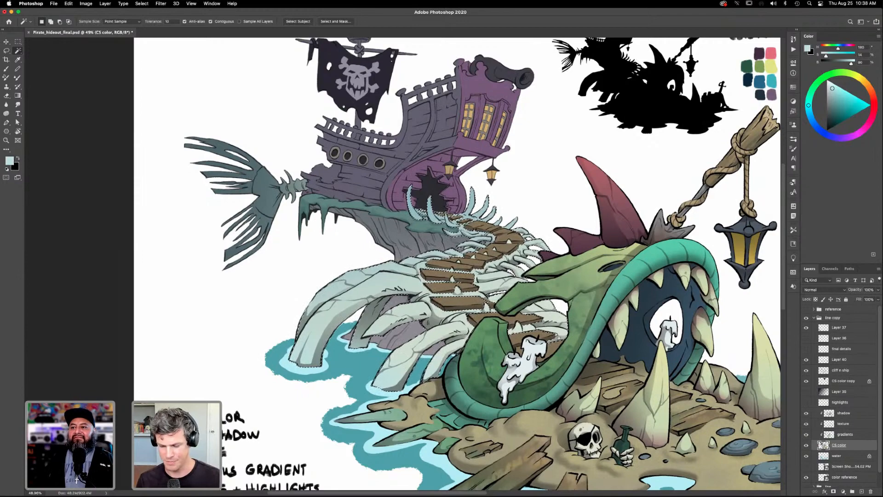
pyautogui.press('g')
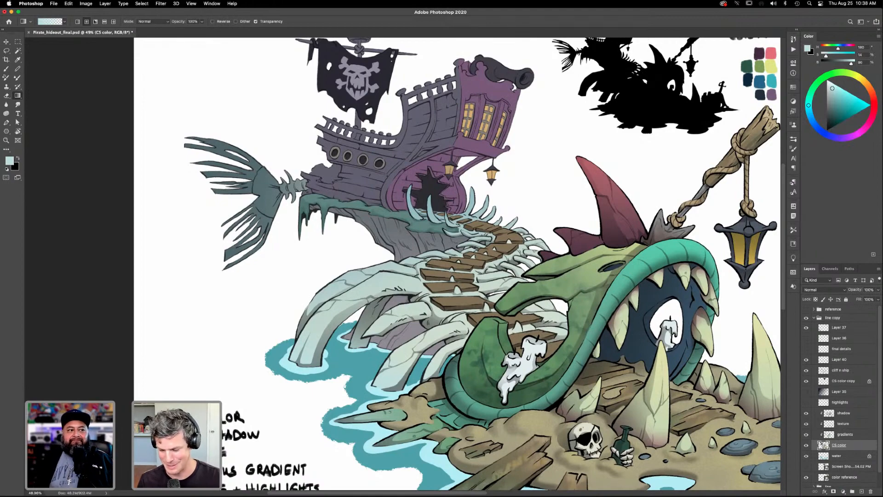
pyautogui.moveTo(553, 447); pyautogui.dragTo(534, 428)
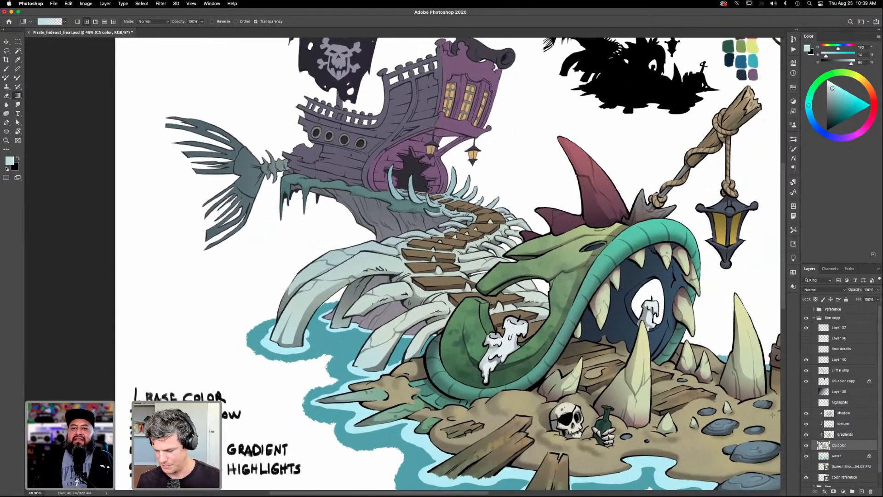
pyautogui.moveTo(590, 419); pyautogui.dragTo(560, 416)
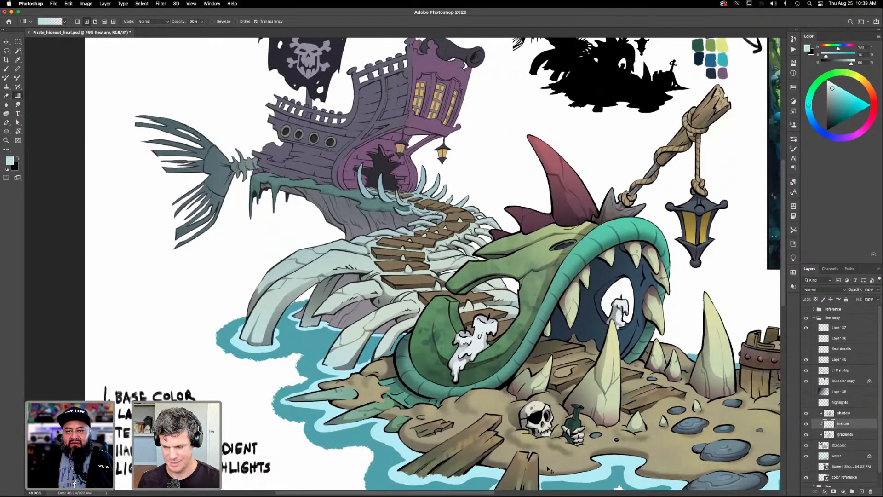
# - Examine the coloring of the whole illustration, from the ship and plank path to the fish head and island
pyautogui.scroll(-3, 545, 466)
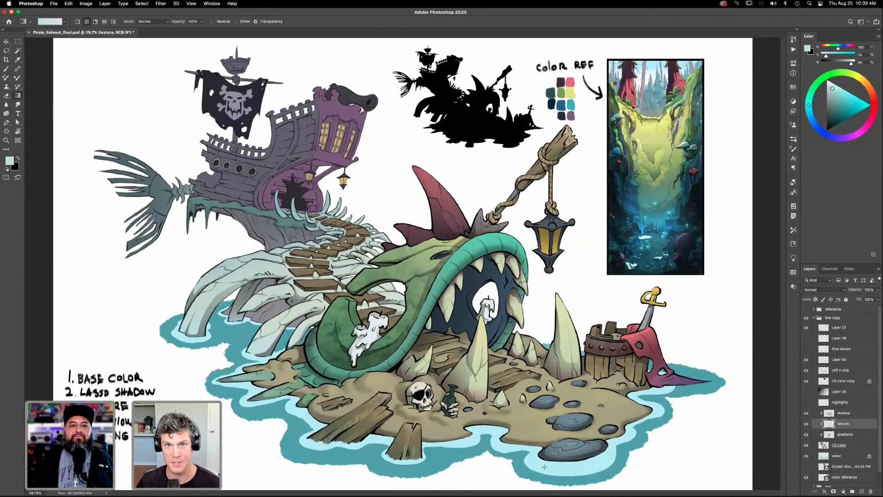
pyautogui.moveTo(225, 161); pyautogui.dragTo(304, 180)
pyautogui.moveTo(304, 181); pyautogui.dragTo(513, 306)
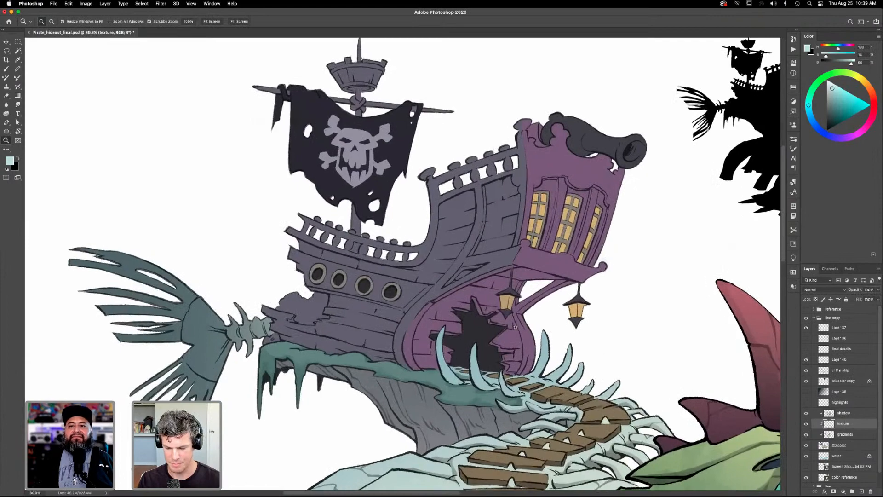
pyautogui.moveTo(566, 351); pyautogui.dragTo(533, 355)
pyautogui.moveTo(763, 476); pyautogui.dragTo(547, 385)
pyautogui.moveTo(620, 418); pyautogui.dragTo(519, 330)
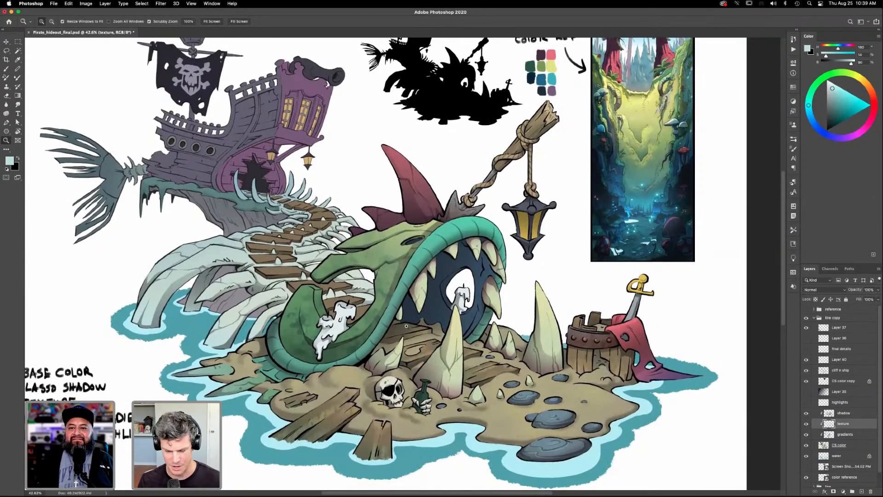
pyautogui.moveTo(501, 422); pyautogui.dragTo(468, 414)
pyautogui.moveTo(500, 349); pyautogui.dragTo(490, 353)
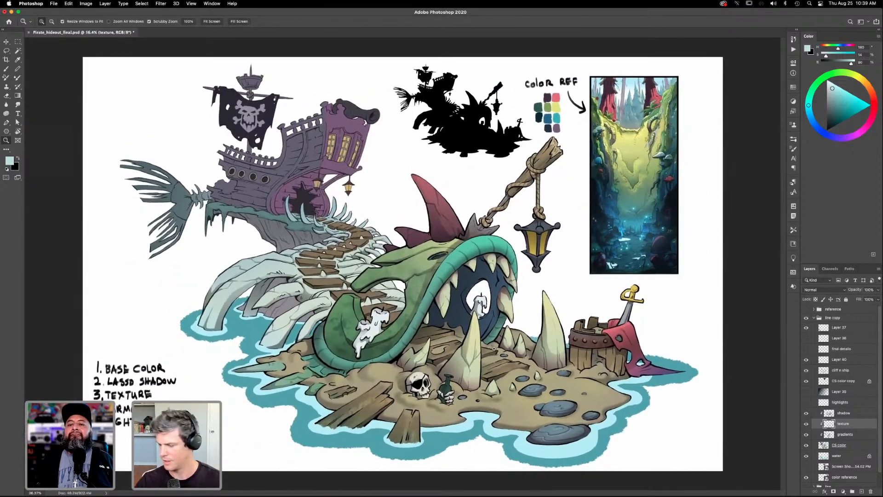
# - Save the illustration file
pyautogui.click(54, 4)
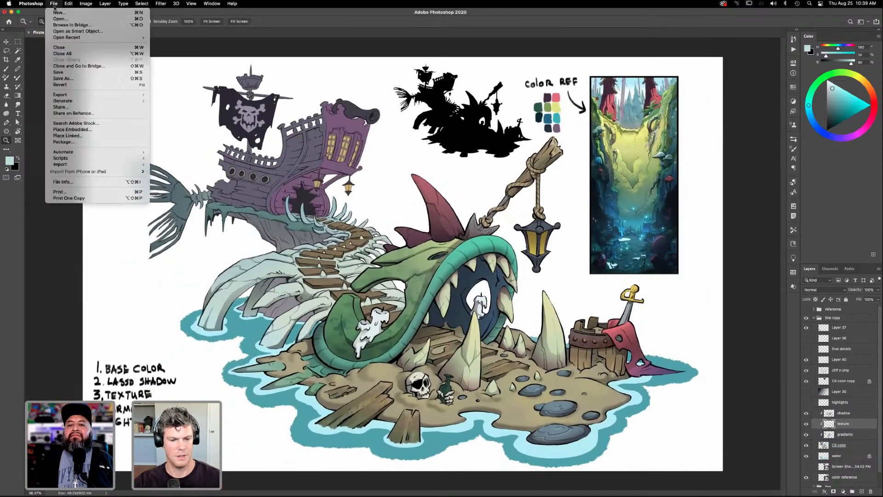
pyautogui.click(63, 74)
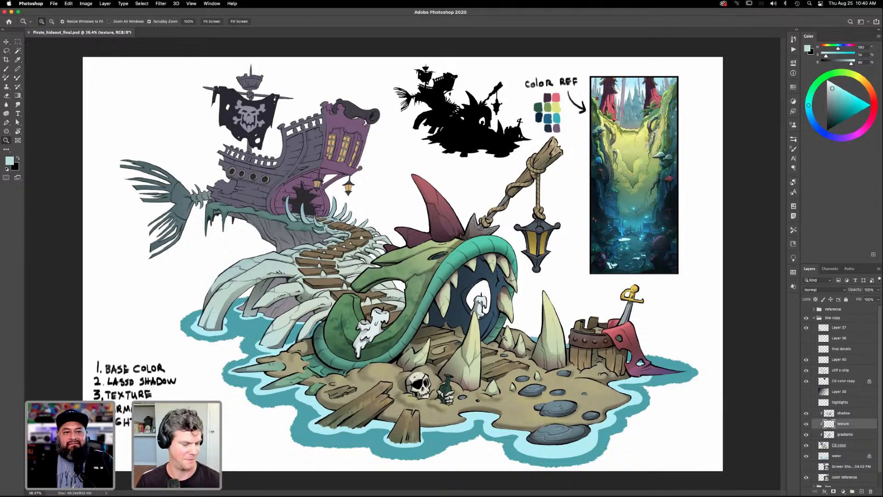
# - Select the gray cliff rock beneath the moss with the Magic Wand on the CS color layer
pyautogui.moveTo(506, 307); pyautogui.dragTo(528, 306)
pyautogui.moveTo(468, 329); pyautogui.dragTo(583, 427)
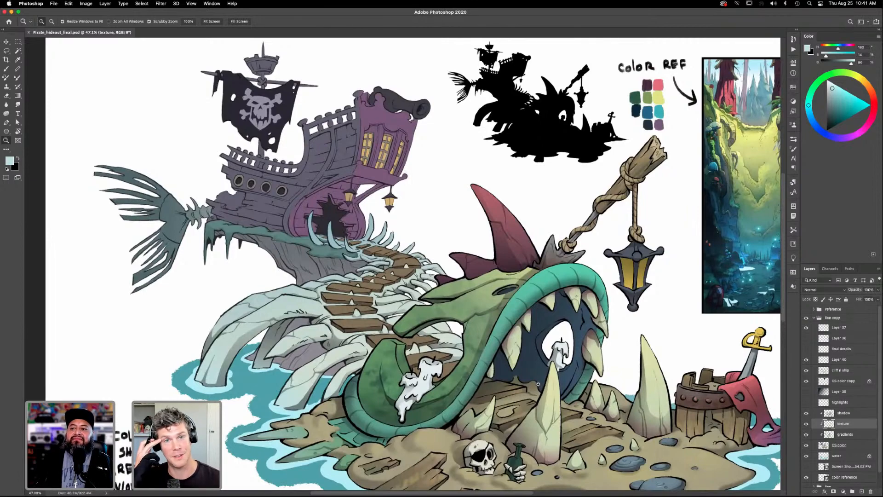
pyautogui.moveTo(447, 380); pyautogui.dragTo(478, 294)
pyautogui.moveTo(575, 400); pyautogui.dragTo(580, 407)
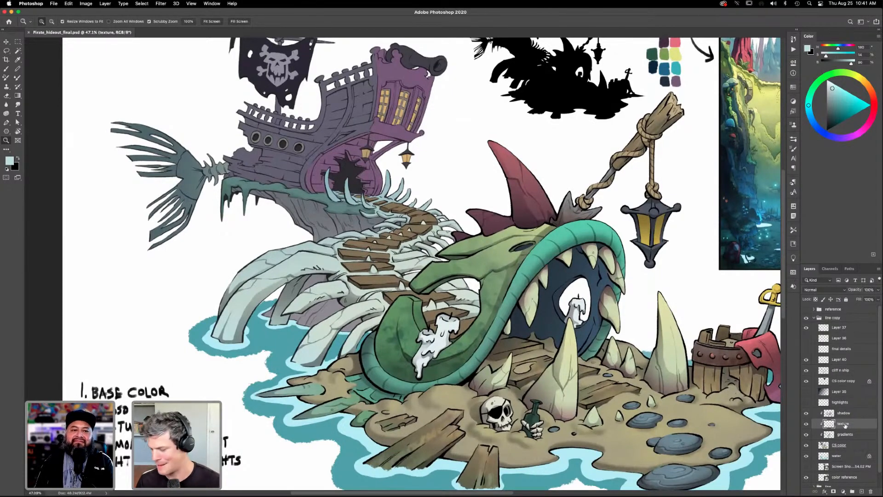
pyautogui.click(840, 445)
pyautogui.press('w')
pyautogui.click(341, 222)
pyautogui.press('l')
pyautogui.press('shift')
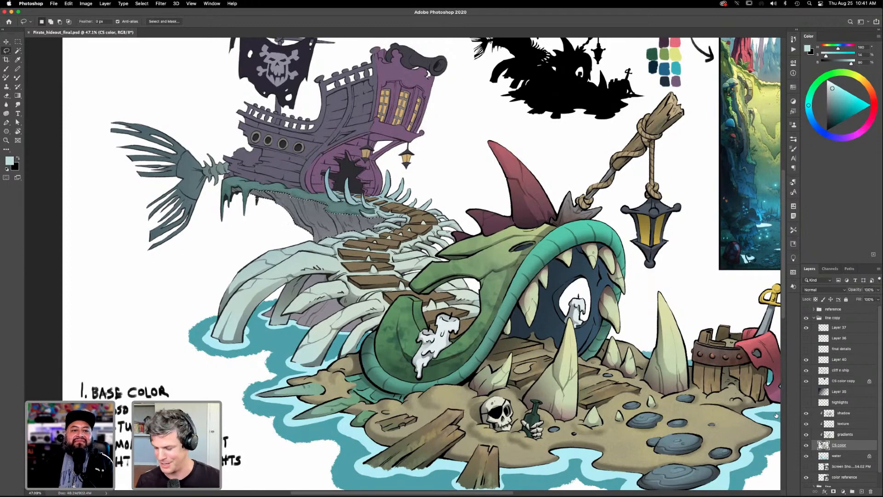
# - Sample the blue-gray of the foreground stones and apply it as a radial gradient over the upper cliff on the gradients layer
pyautogui.press('i')
pyautogui.click(679, 444)
pyautogui.click(680, 445)
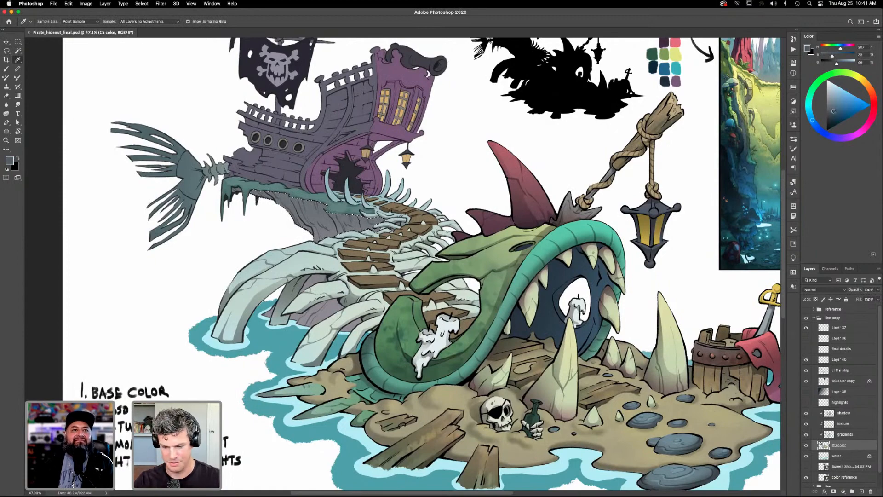
pyautogui.click(849, 435)
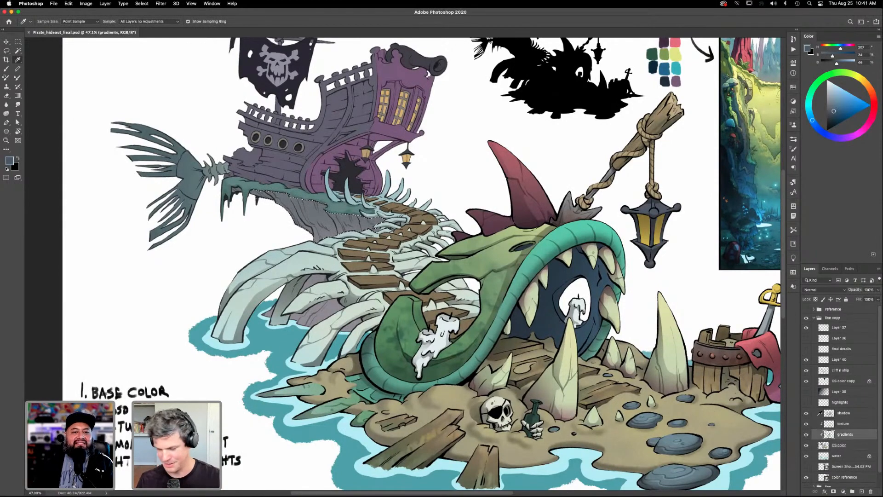
pyautogui.press('g')
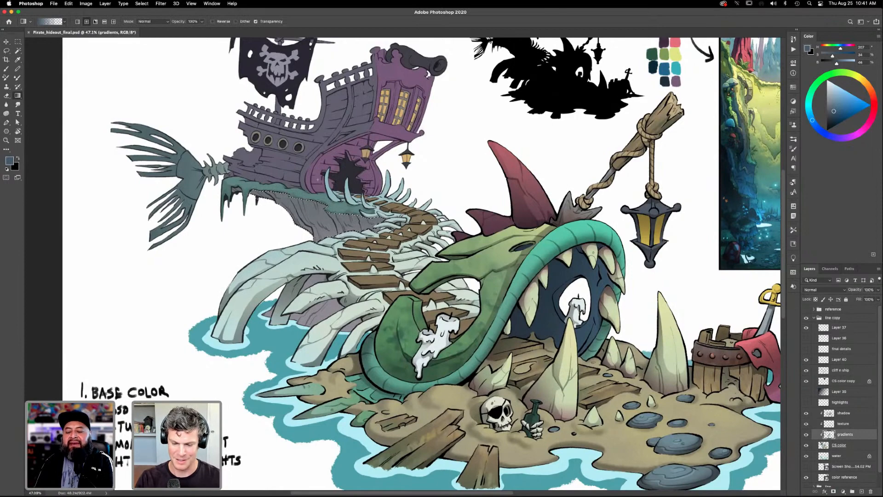
pyautogui.moveTo(311, 197); pyautogui.dragTo(319, 236)
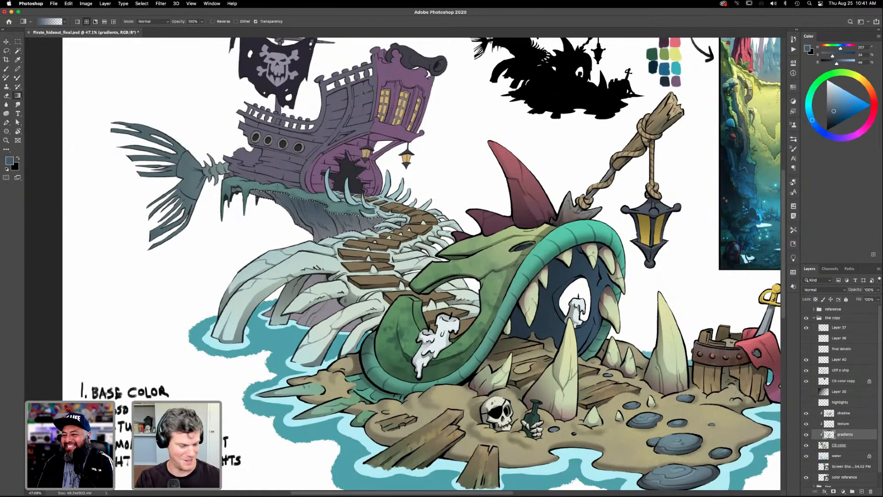
# - Extend the cliff selection from the CS color layer, then clear it with the gradients layer active
pyautogui.press('w')
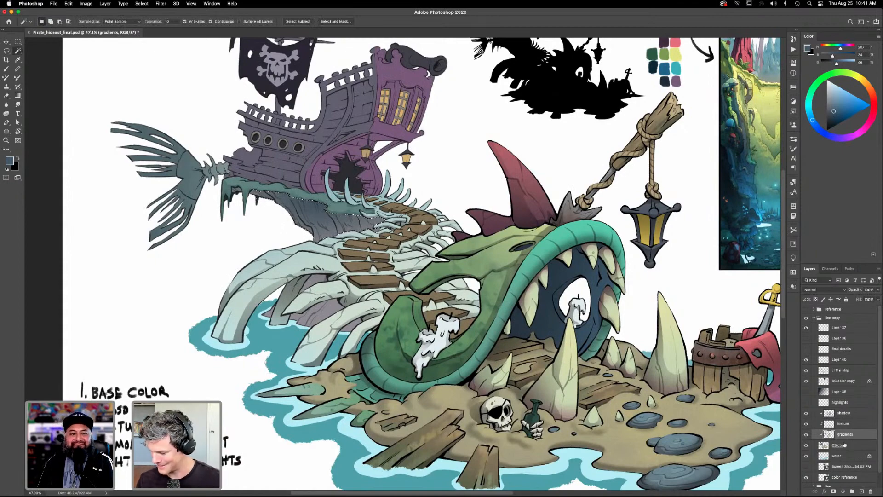
pyautogui.hotkey('alt', '[')
pyautogui.press('shift')
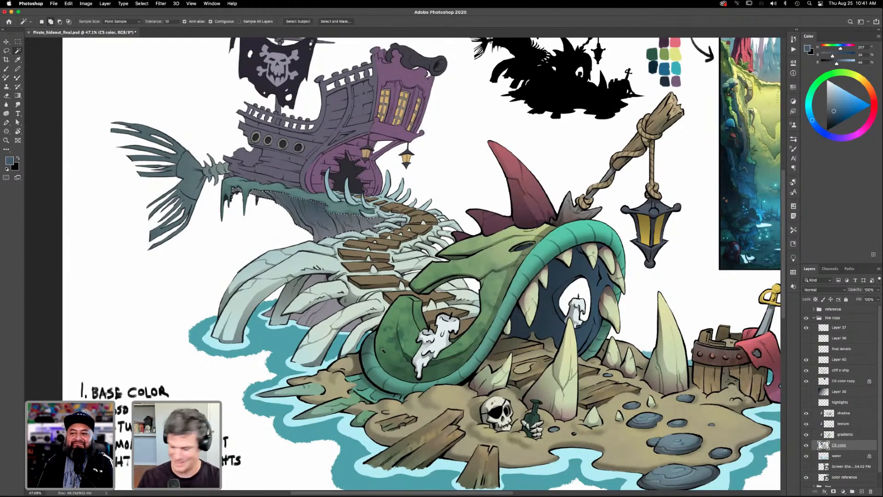
pyautogui.click(842, 436)
pyautogui.press('g')
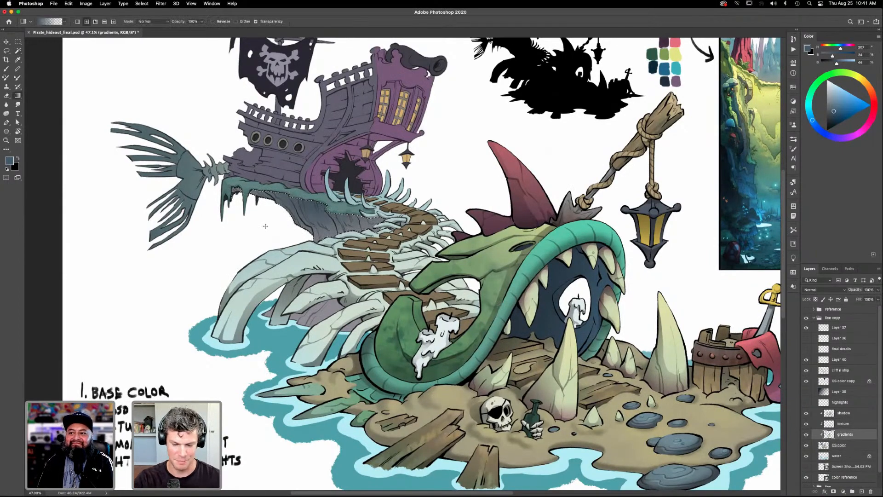
pyautogui.press('super+d')
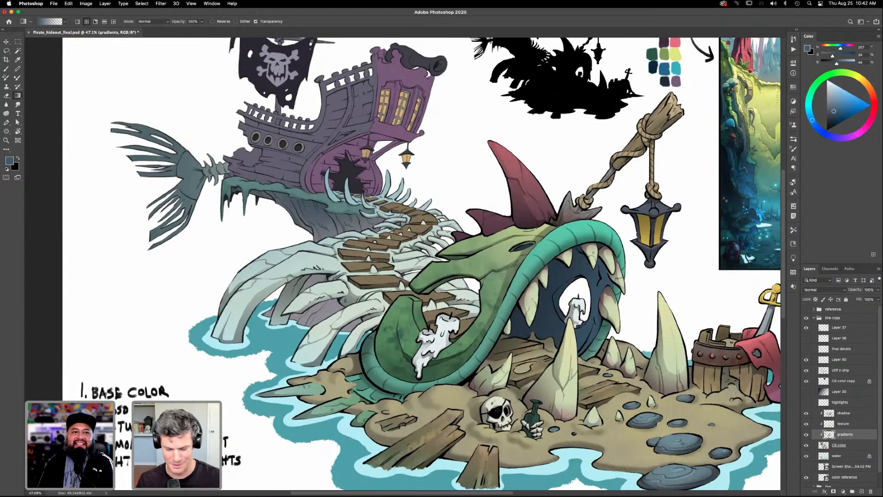
# - Sample a muted gray-green from the wooden planks in the foreground and make the texture layer active
pyautogui.scroll(-2, 490, 389)
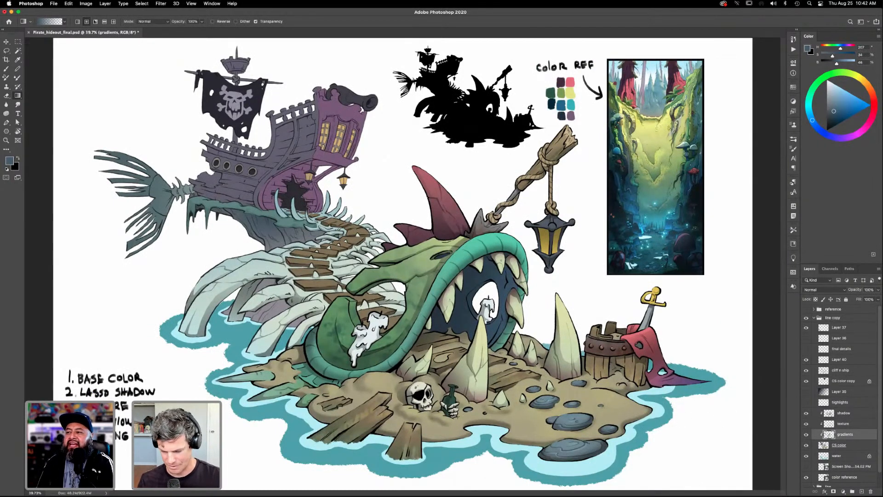
pyautogui.press('i')
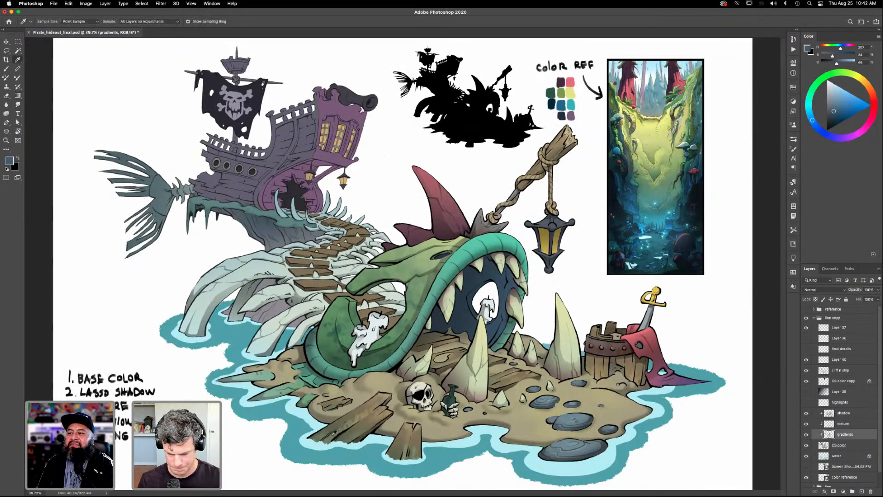
pyautogui.click(332, 436)
pyautogui.moveTo(333, 436); pyautogui.dragTo(330, 439)
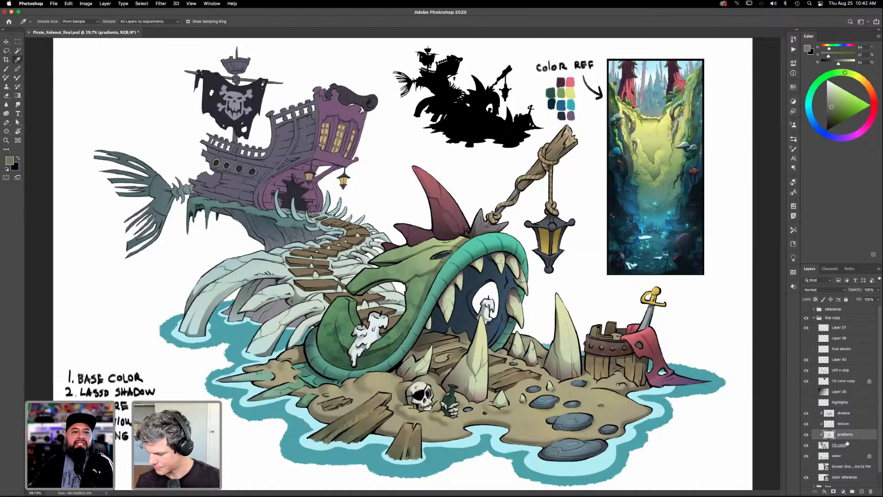
pyautogui.click(845, 425)
# - Select the brown planks of the winding path with the Magic Wand on the CS color layer
pyautogui.press('z')
pyautogui.moveTo(426, 342); pyautogui.dragTo(671, 430)
pyautogui.moveTo(460, 361); pyautogui.dragTo(479, 362)
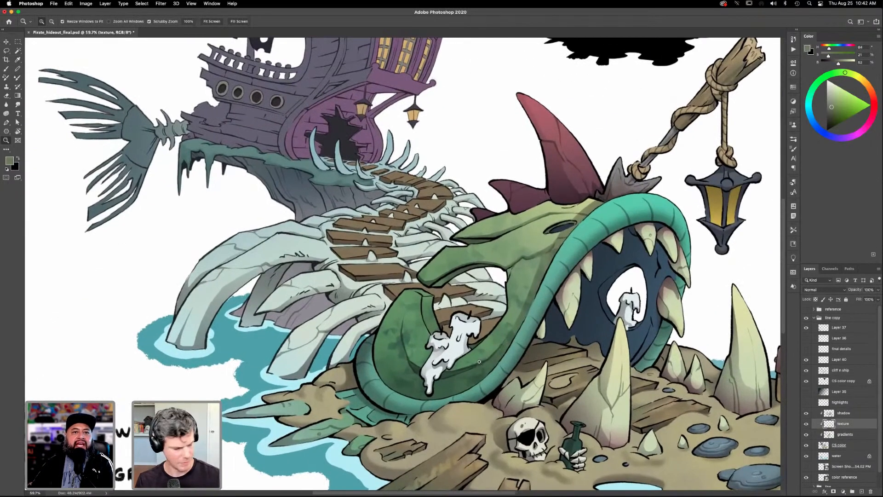
pyautogui.press('b')
pyautogui.click(838, 446)
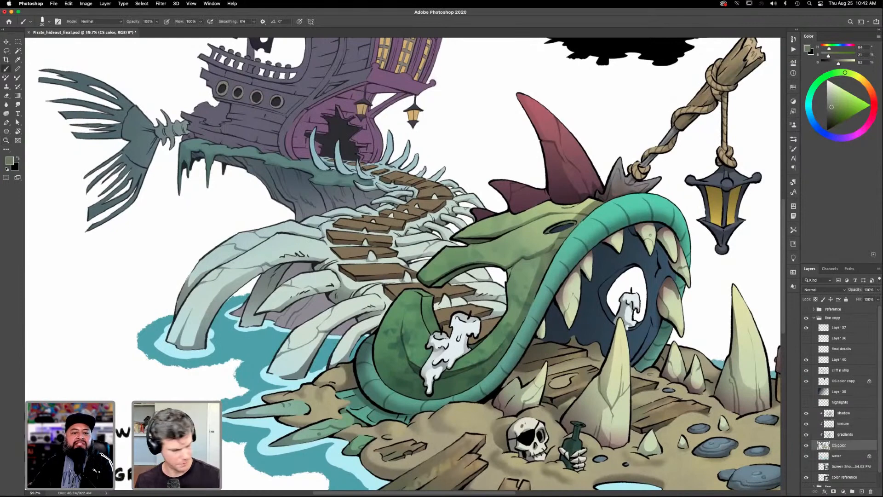
pyautogui.press('w')
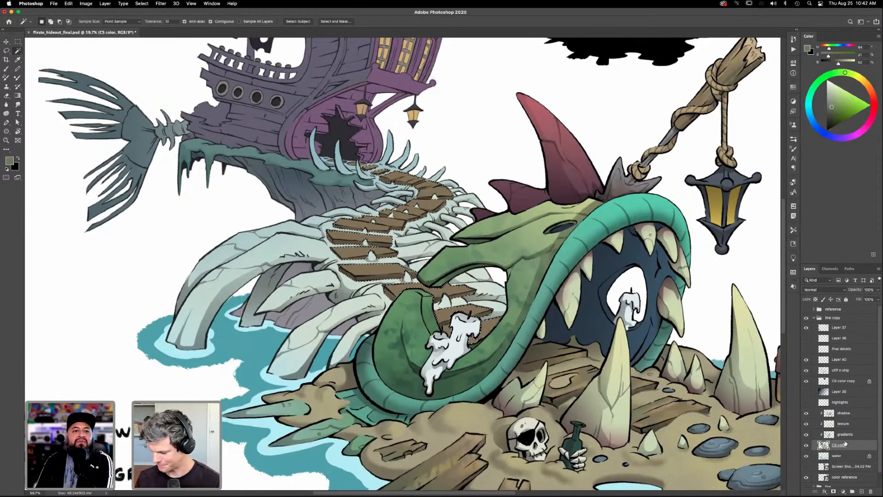
# - On the texture layer, enable Scattering for the brush with Pen Pressure control and a scatter of 514%
pyautogui.click(843, 424)
pyautogui.press('b')
pyautogui.press('F5')
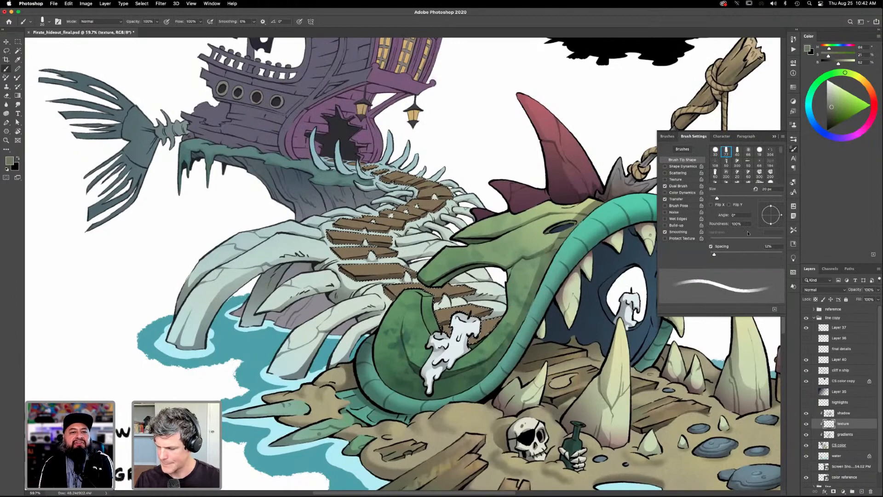
pyautogui.click(681, 174)
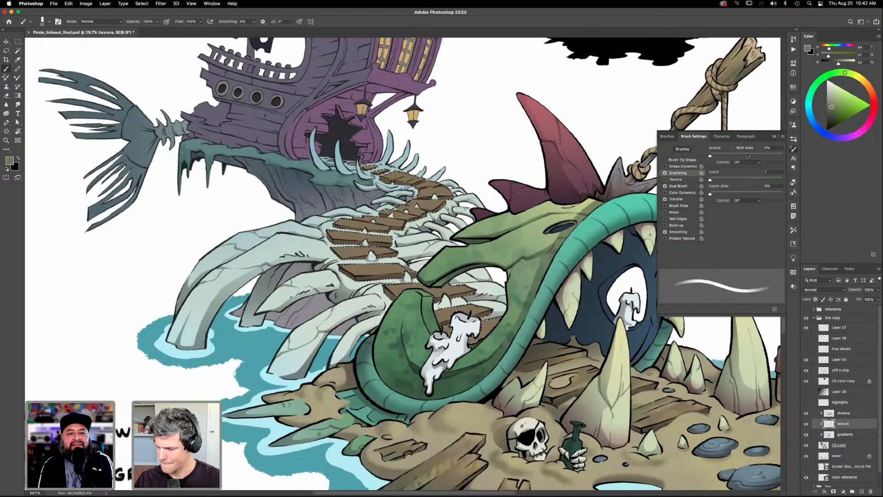
pyautogui.click(759, 162)
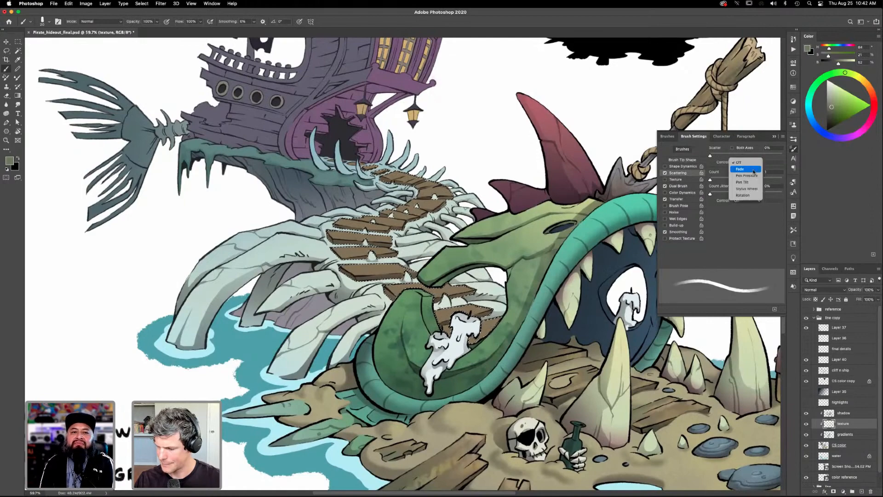
pyautogui.click(755, 175)
pyautogui.moveTo(741, 155); pyautogui.dragTo(747, 154)
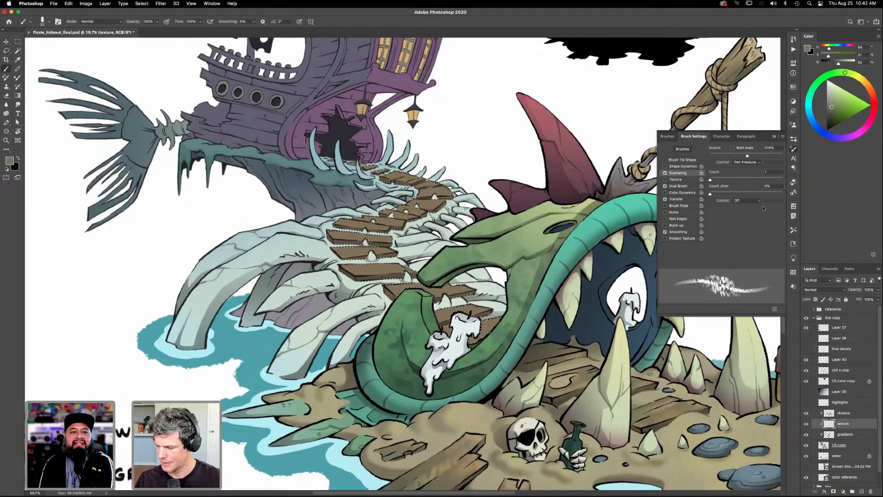
pyautogui.press('F5')
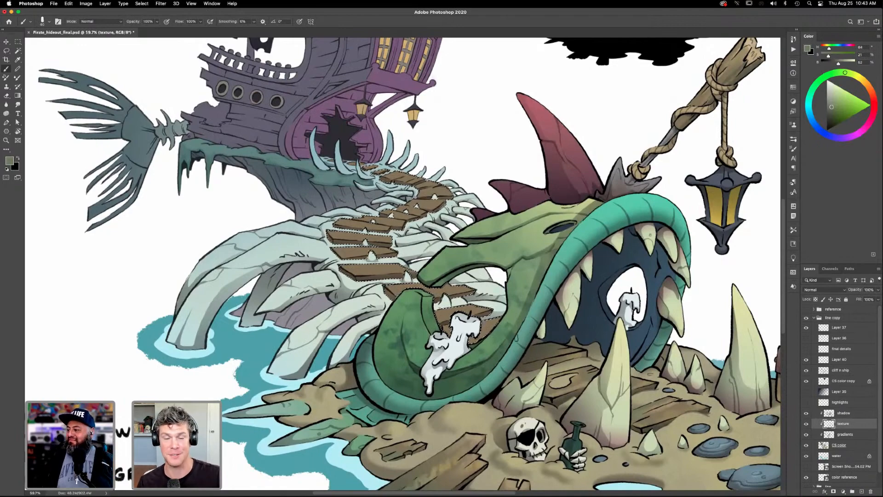
pyautogui.moveTo(523, 330); pyautogui.dragTo(561, 326)
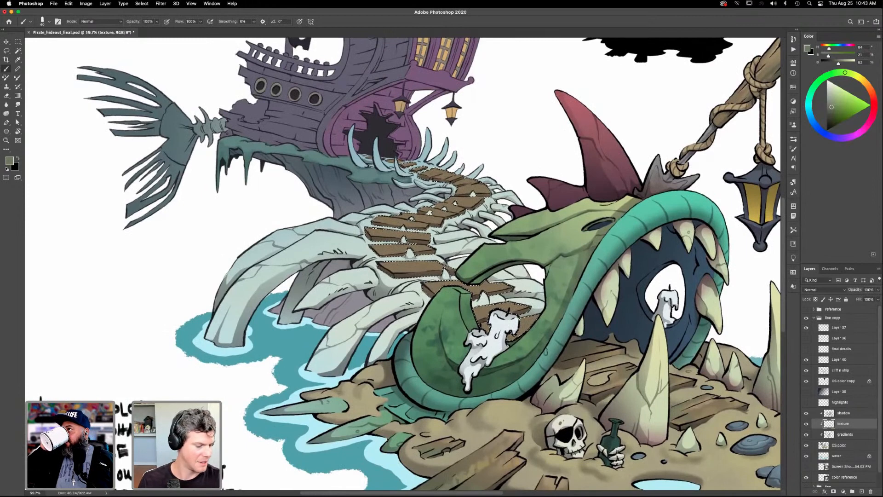
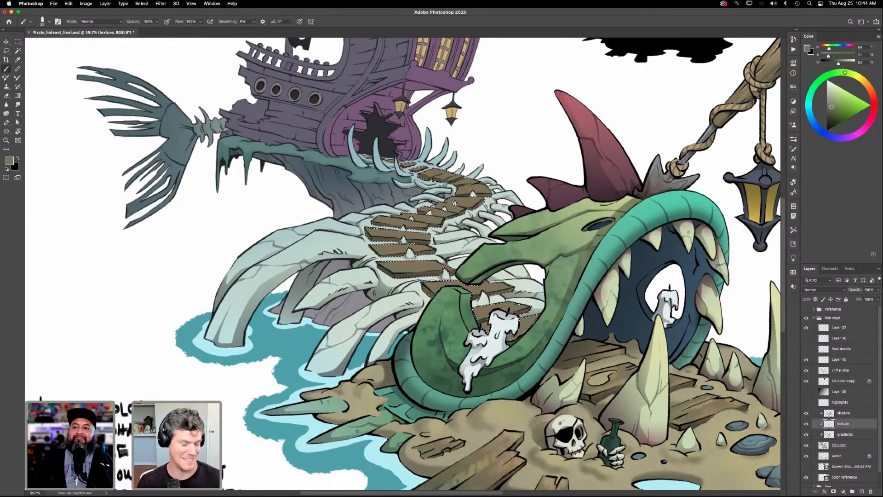
# - Sample a tan from the weathered foreground planks as the brush color for the path's texture
pyautogui.press('i')
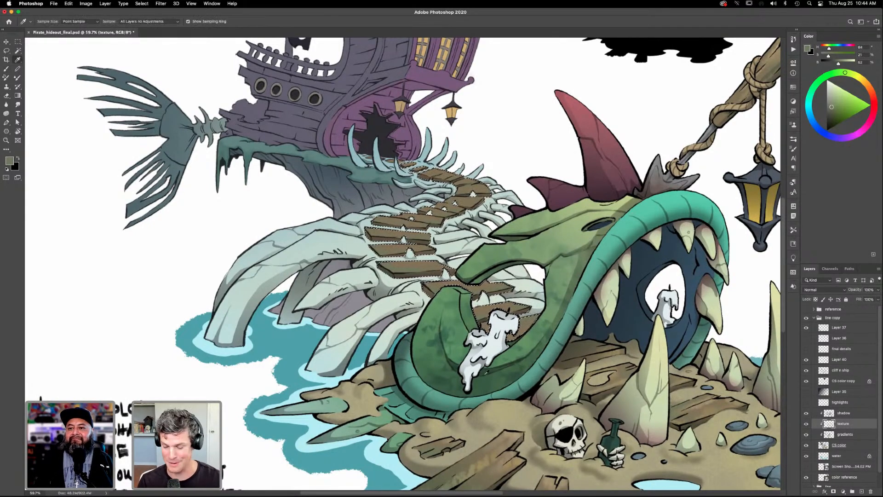
pyautogui.scroll(-5, 544, 428)
pyautogui.click(500, 378)
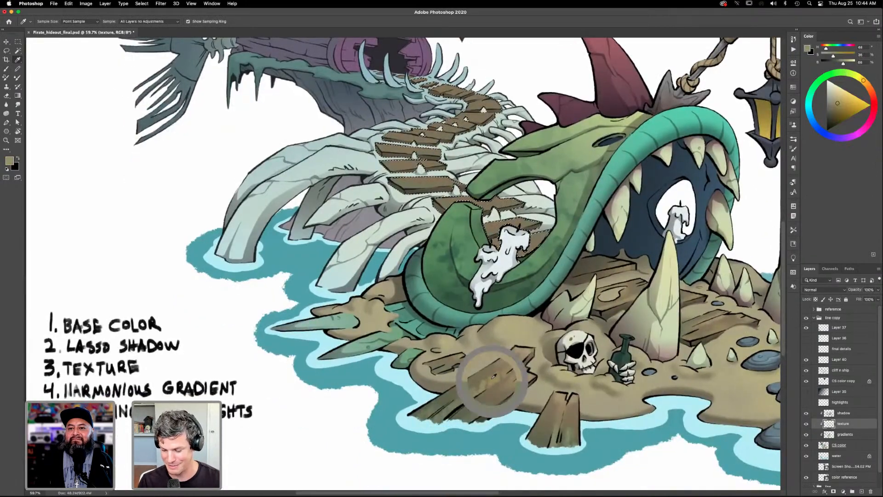
pyautogui.scroll(5, 503, 368)
pyautogui.press('b')
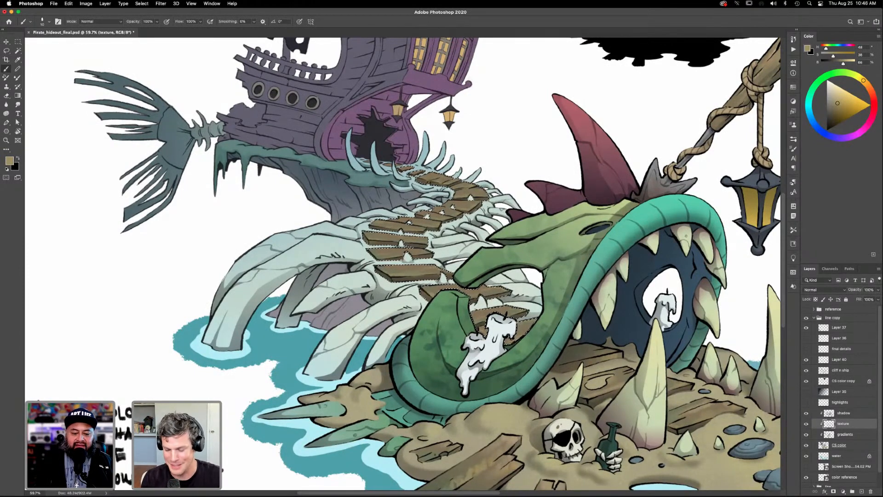
# - Resample a muted tan beside the foreground planks for the brush, and clear the selection on the winding path
pyautogui.press('i')
pyautogui.click(515, 430)
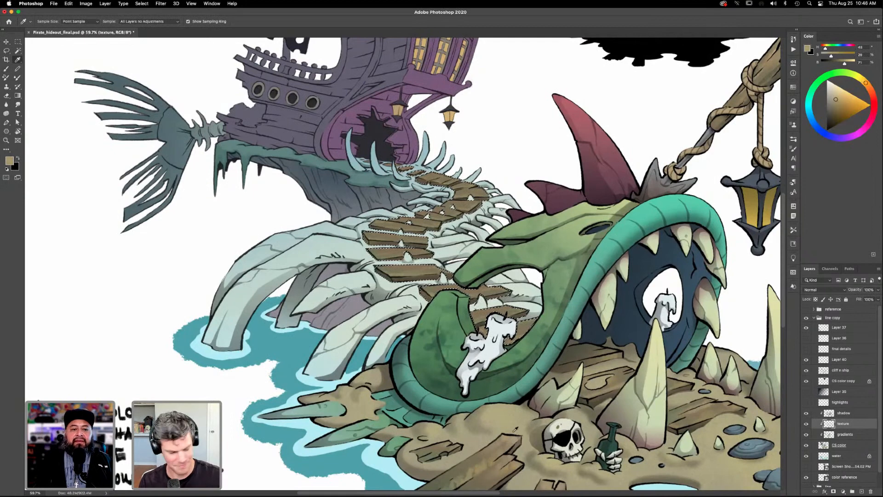
pyautogui.press('b')
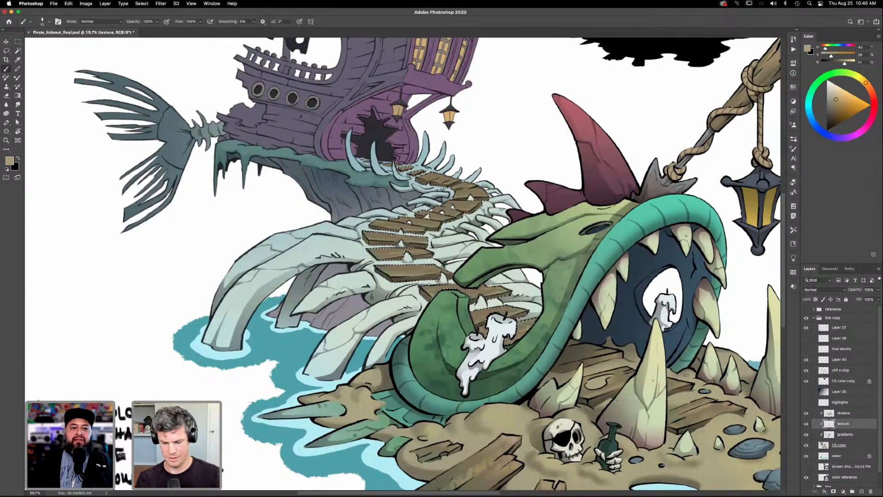
pyautogui.press('super+d')
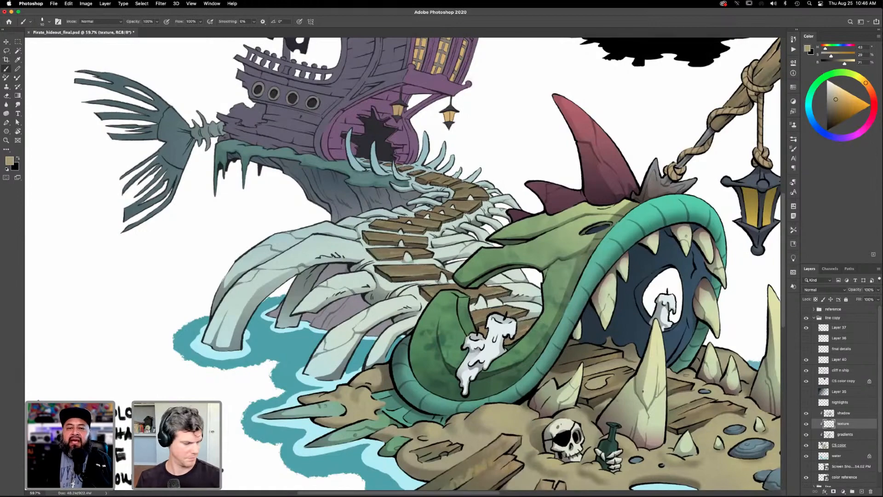
# - Review the whole illustration, then examine the ship, skeleton path and fish-head entrance up close
pyautogui.press('super+0')
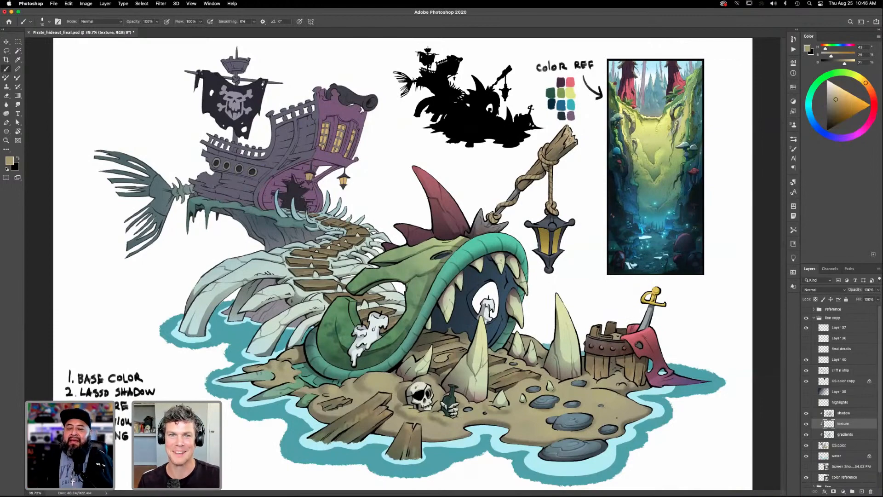
pyautogui.press('z')
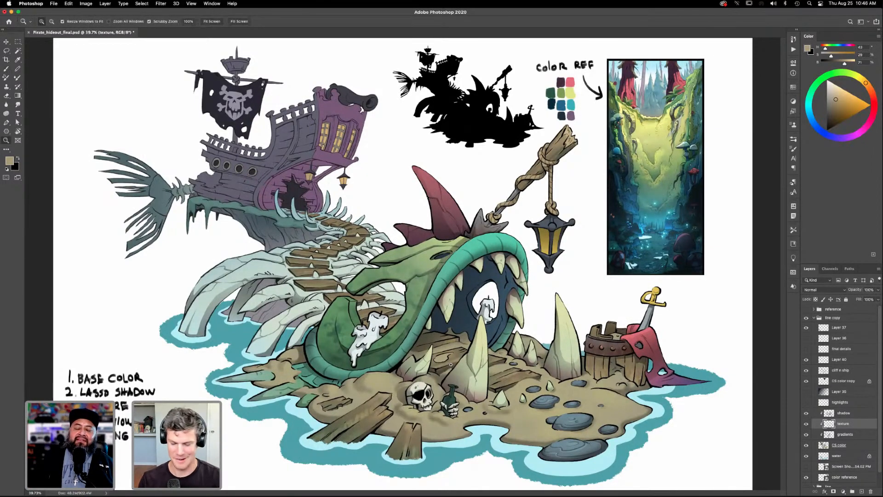
pyautogui.moveTo(460, 364); pyautogui.dragTo(590, 420)
pyautogui.moveTo(479, 337); pyautogui.dragTo(502, 393)
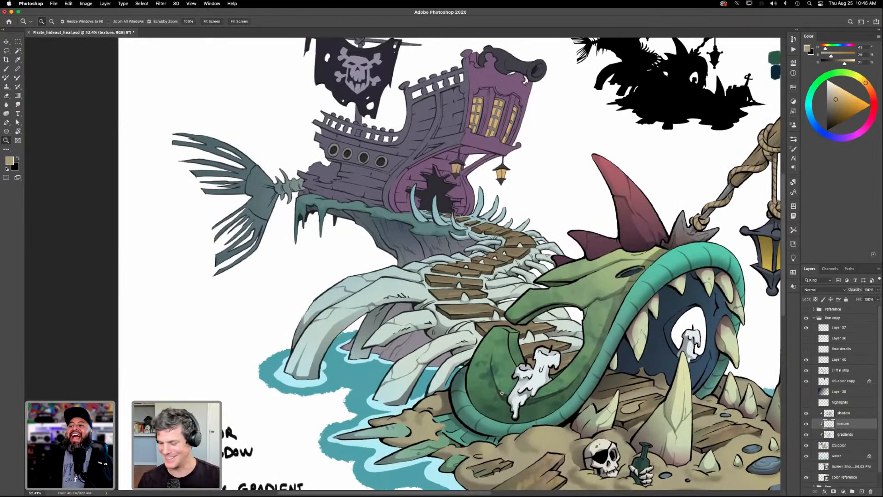
pyautogui.moveTo(599, 363); pyautogui.dragTo(573, 347)
pyautogui.press('super+minus')
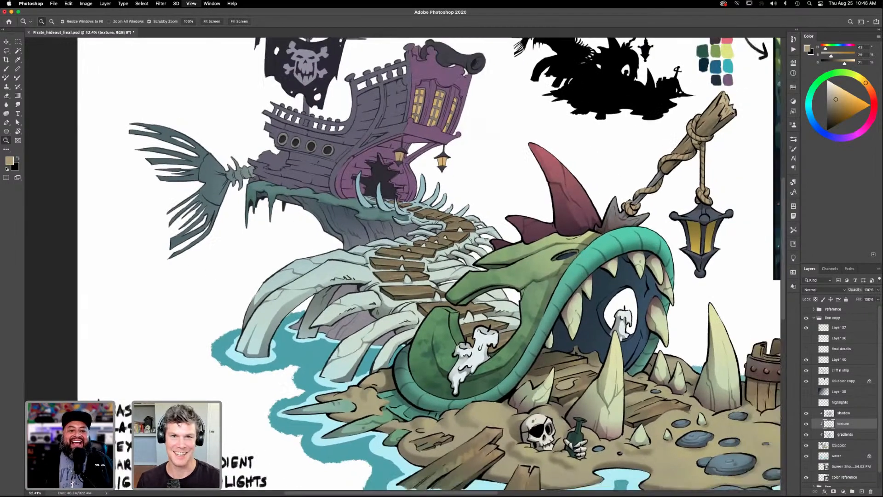
pyautogui.press('super+0')
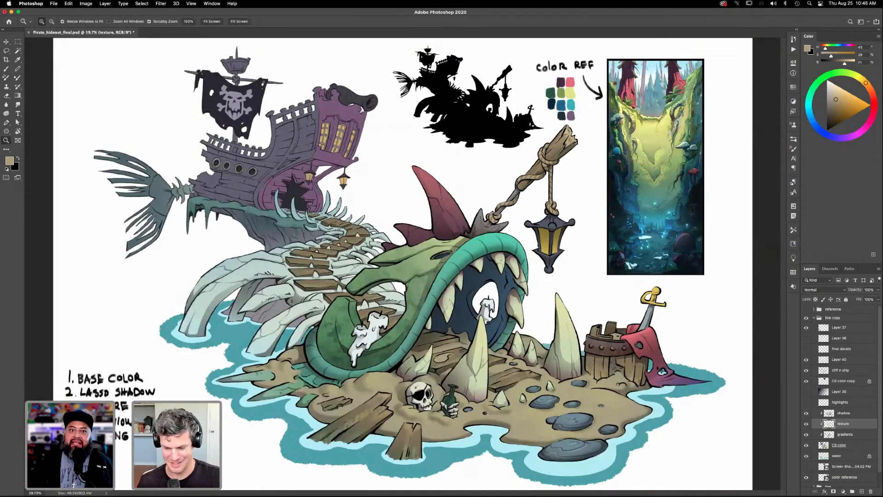
pyautogui.click(388, 282)
pyautogui.moveTo(388, 281); pyautogui.dragTo(540, 311)
pyautogui.moveTo(557, 403); pyautogui.dragTo(545, 398)
pyautogui.moveTo(473, 336); pyautogui.dragTo(474, 380)
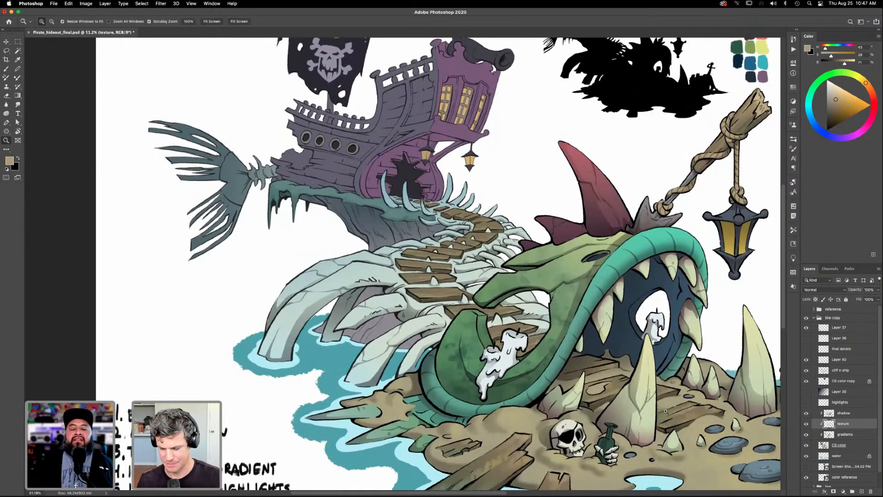
pyautogui.scroll(-2, 654, 398)
pyautogui.hscroll(5, 654, 397)
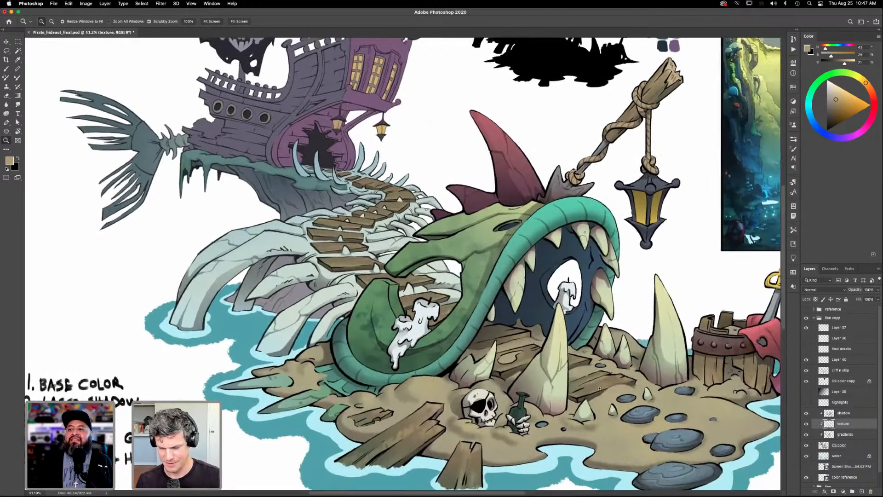
pyautogui.scroll(1, 594, 383)
pyautogui.hscroll(-1, 593, 383)
# - Make the shadow layer active and choose the Soft Round brush at an enlarged size
pyautogui.click(845, 446)
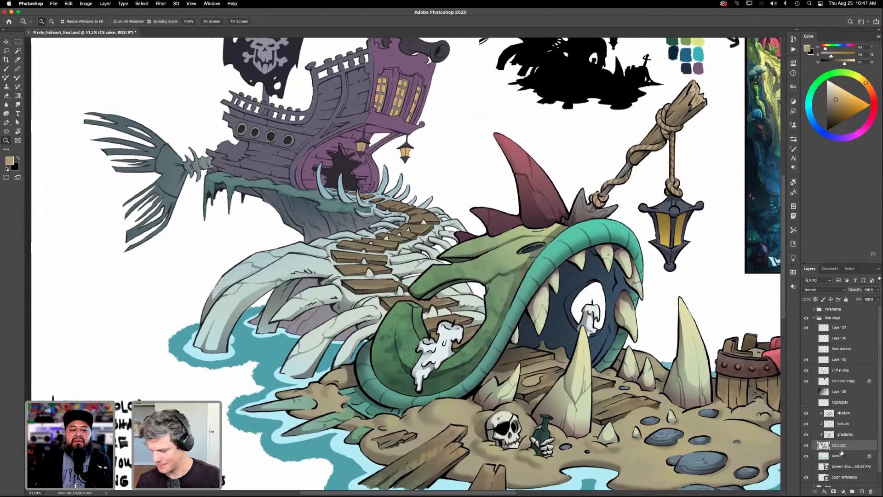
pyautogui.press('w')
pyautogui.press('shift')
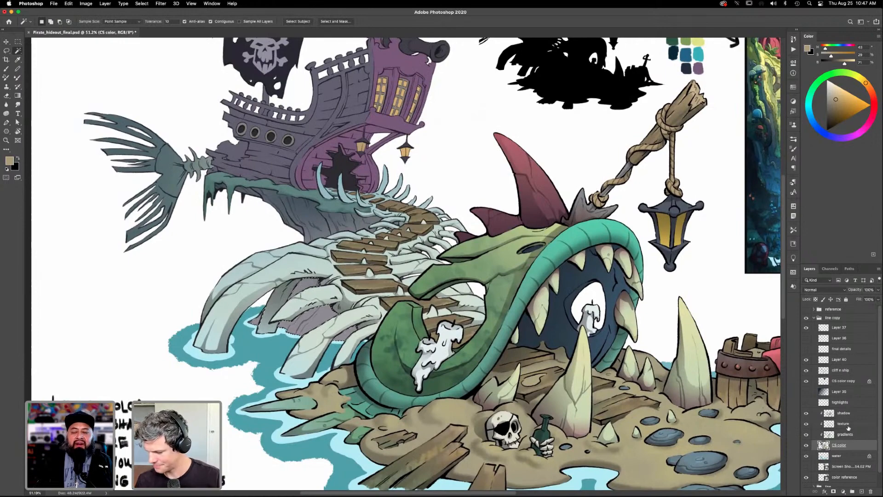
pyautogui.click(843, 413)
pyautogui.press('b')
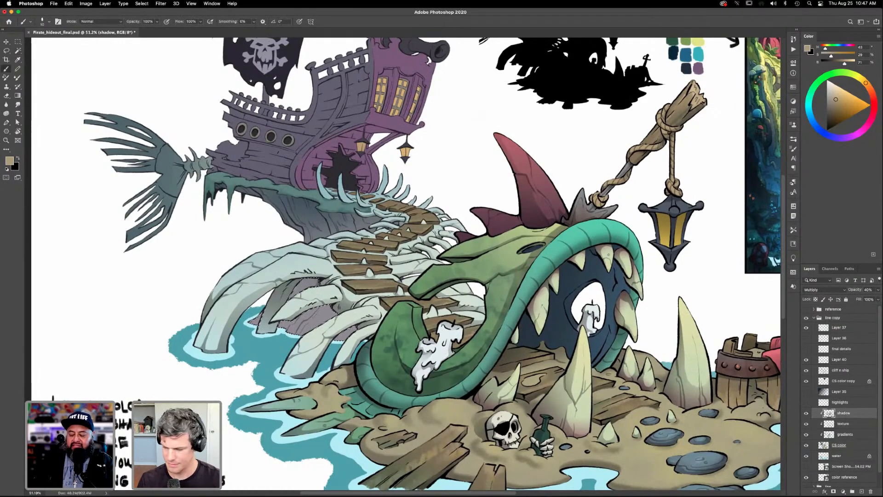
pyautogui.click(793, 149)
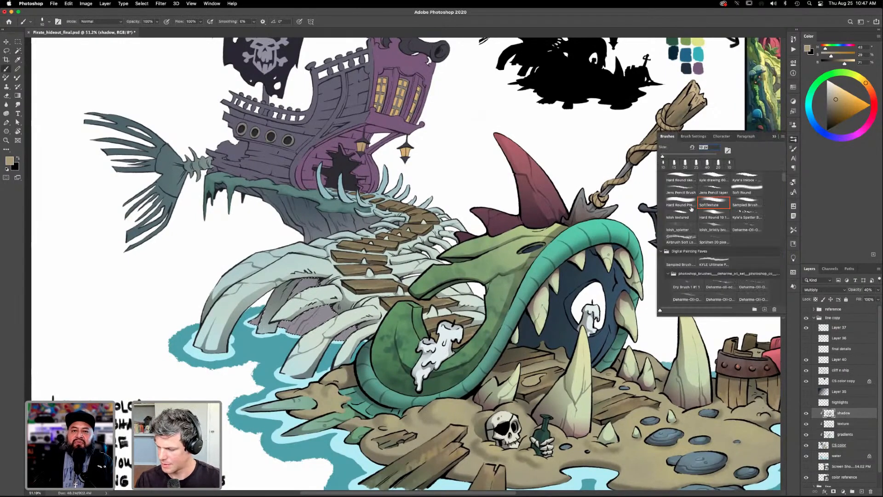
pyautogui.click(749, 191)
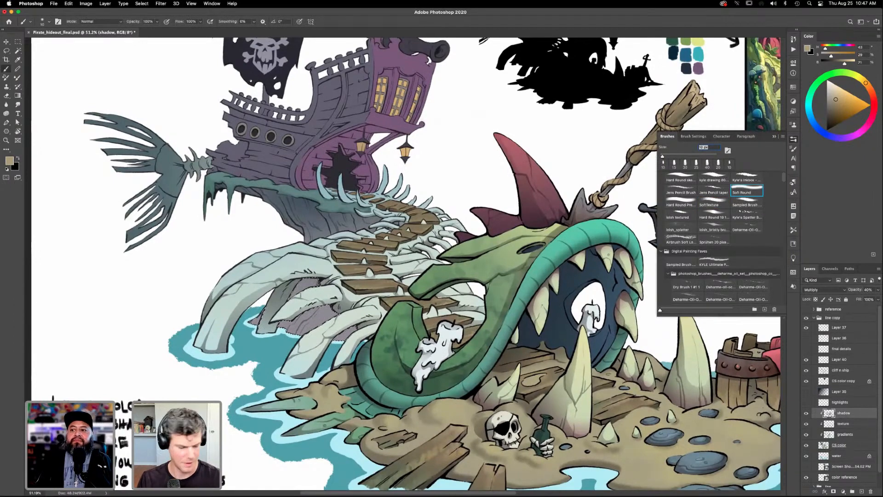
pyautogui.press(']')
pyautogui.press(']')
pyautogui.press(']')
pyautogui.press(']')
pyautogui.press(']')
pyautogui.press(']')
pyautogui.press(']')
pyautogui.press(']')
pyautogui.press(']')
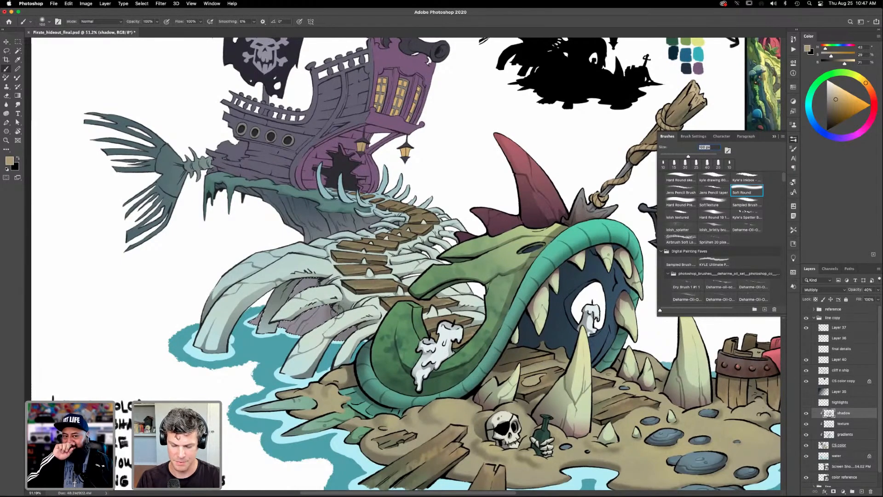
# - Undo the tan test stroke, switch to black with pen-pressure opacity, and brush soft shadow over the ribs beside the plank path
pyautogui.moveTo(340, 308); pyautogui.dragTo(318, 318)
pyautogui.press('super+z')
pyautogui.click(826, 131)
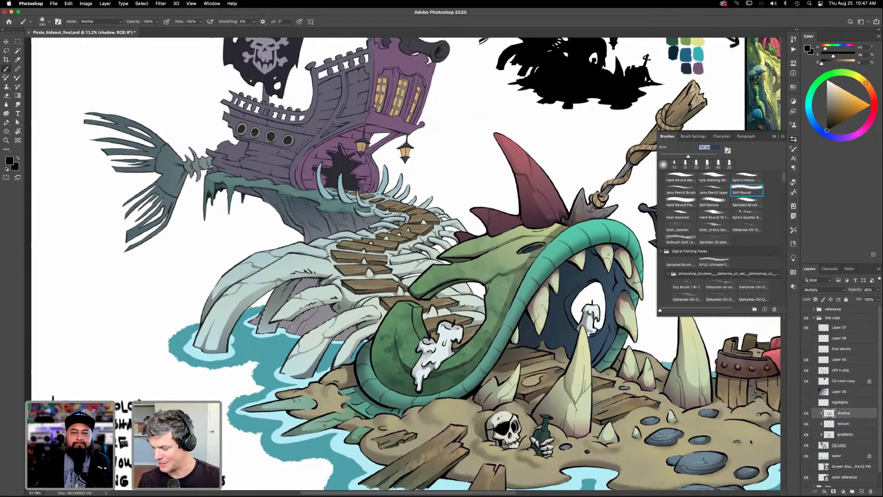
pyautogui.click(166, 22)
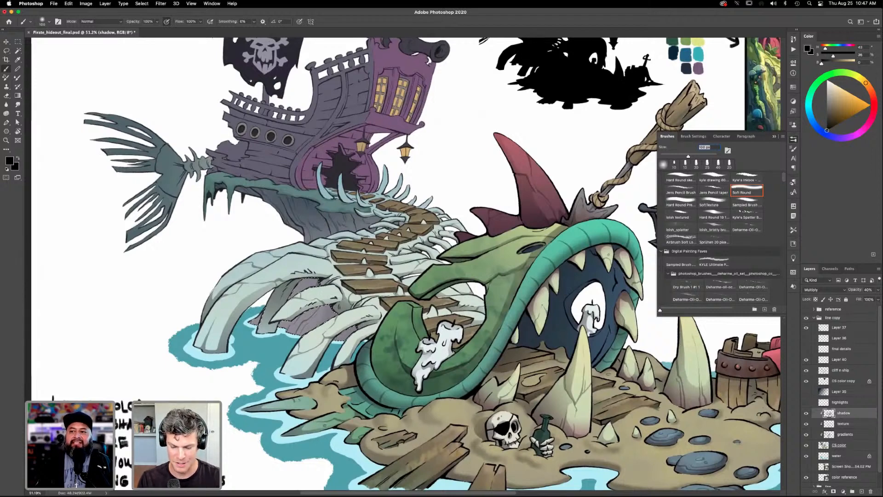
pyautogui.moveTo(364, 315); pyautogui.dragTo(371, 283)
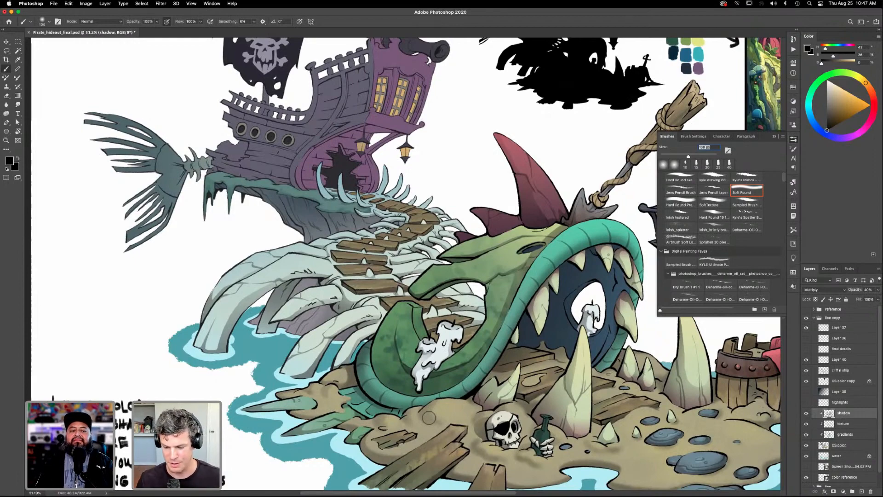
pyautogui.click(794, 141)
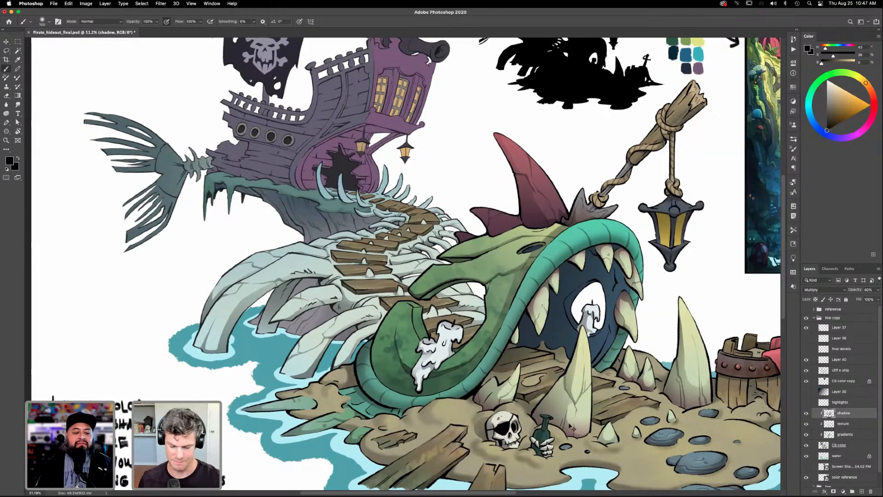
# - Lasso a shadow shape beneath the ship's stern overhang, along the top of the recessed purple hull
pyautogui.hotkey('ctrl', '0')
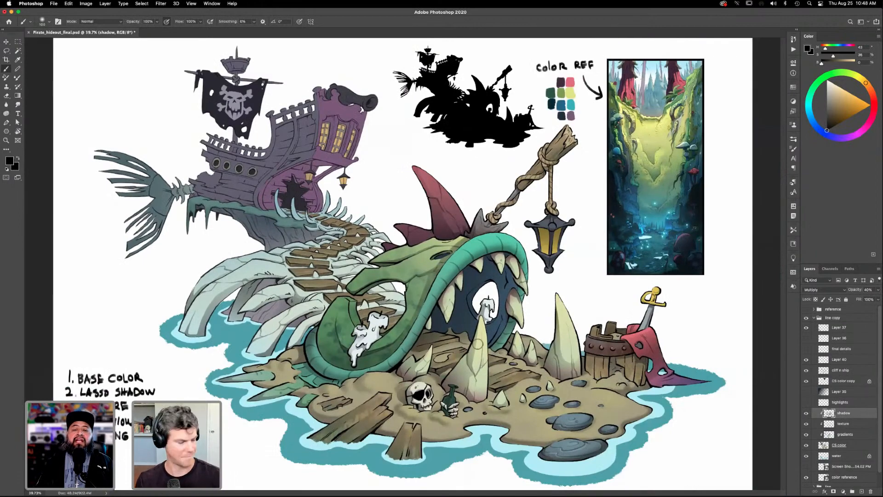
pyautogui.moveTo(352, 189); pyautogui.dragTo(732, 425)
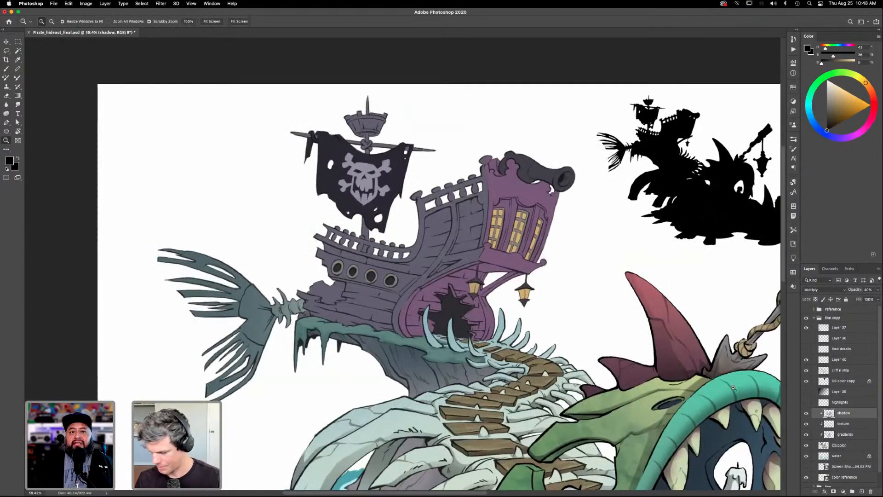
pyautogui.press('l')
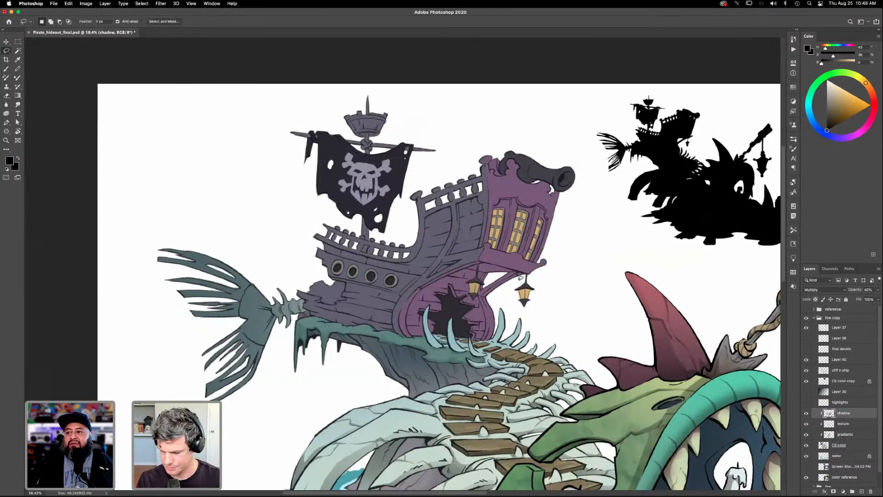
pyautogui.moveTo(516, 271)
pyautogui.mouseDown()
pyautogui.moveTo(478, 263)
pyautogui.moveTo(419, 288)
pyautogui.mouseUp()
pyautogui.moveTo(466, 271); pyautogui.dragTo(516, 276)
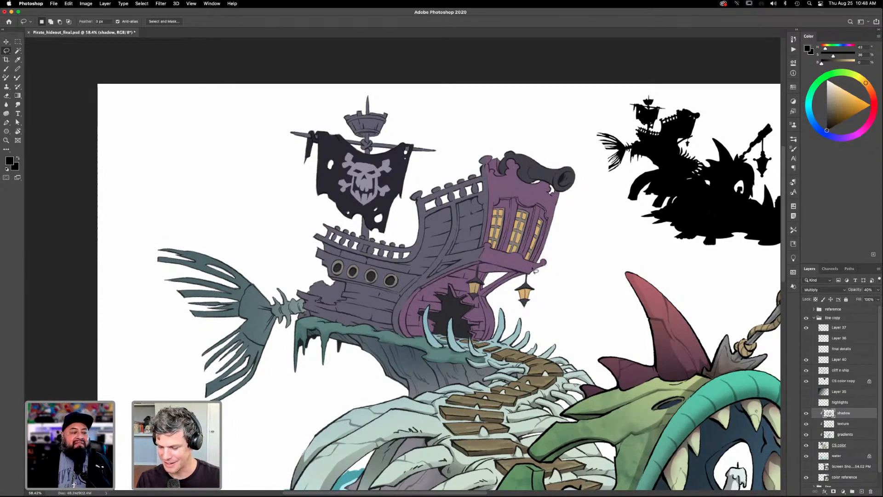
# - Replace the radial gradient attempt with a black linear gradient in the shape under the stern, then deselect
pyautogui.press('g')
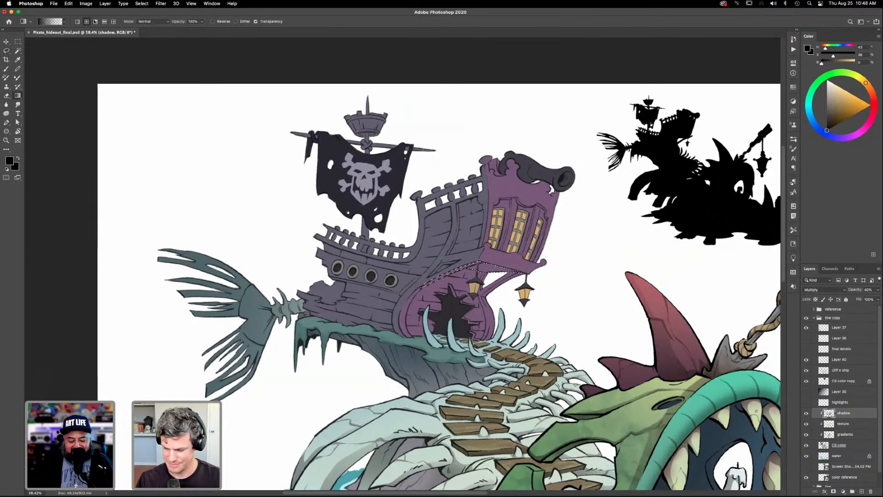
pyautogui.moveTo(478, 264); pyautogui.dragTo(499, 287)
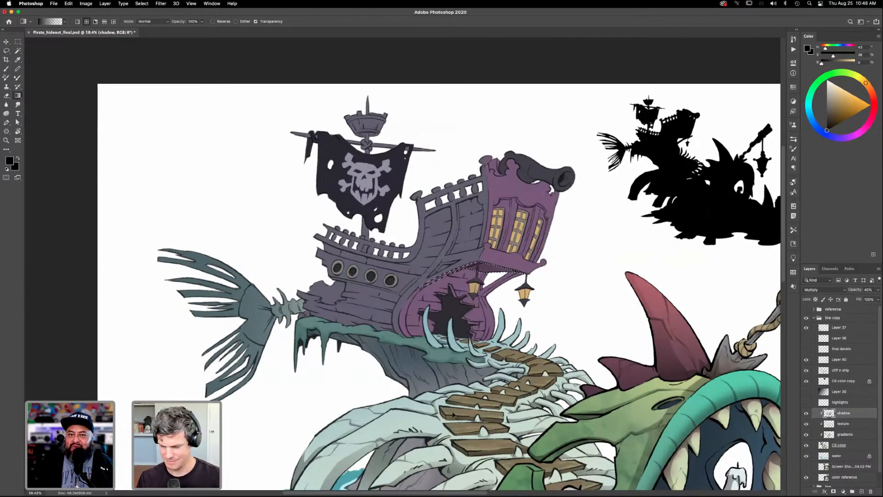
pyautogui.press('super+z')
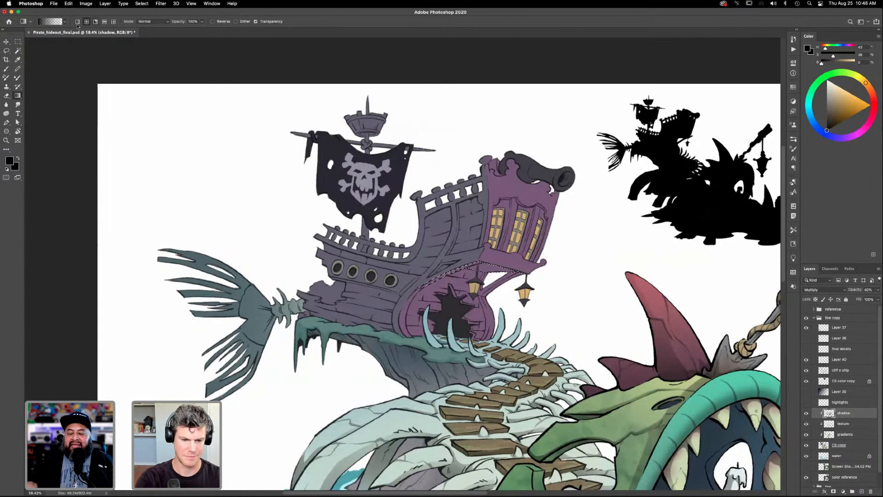
pyautogui.moveTo(433, 222); pyautogui.dragTo(452, 314)
pyautogui.press('super+d')
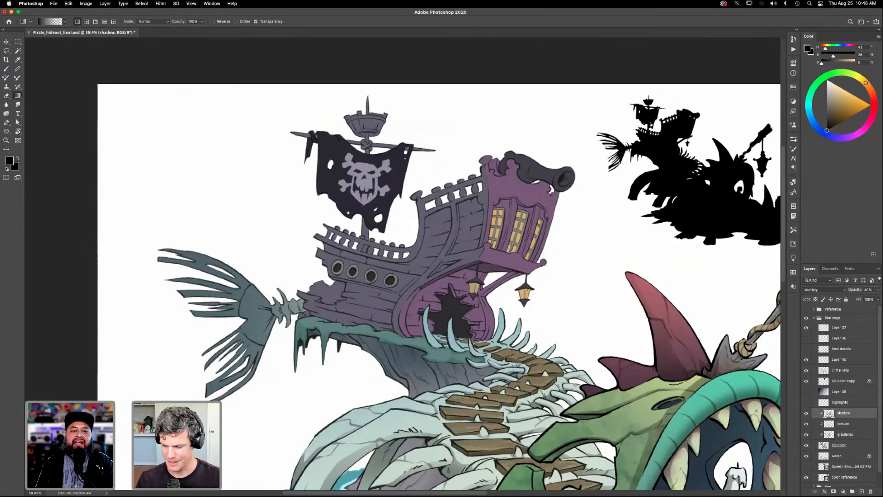
# - Lasso the recessed purple hull beneath the ship's stern overhang, refining the selection by adding and subtracting areas
pyautogui.press('l')
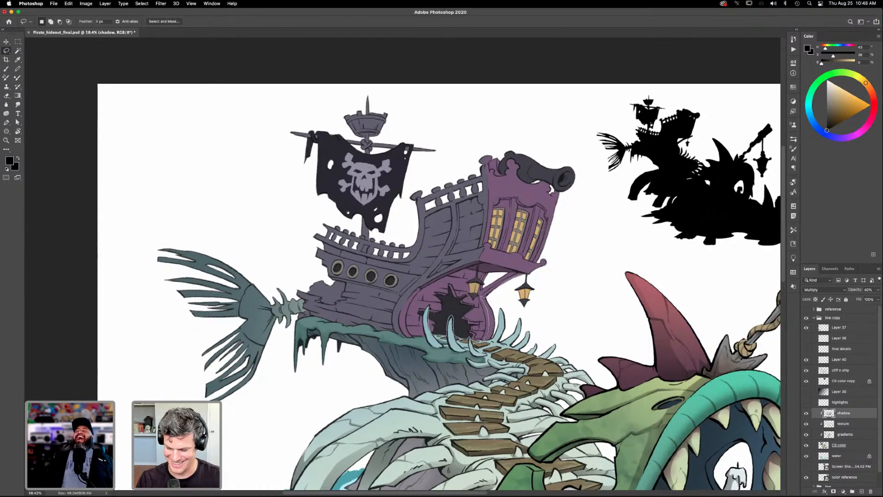
pyautogui.moveTo(423, 340)
pyautogui.mouseDown()
pyautogui.moveTo(406, 317)
pyautogui.moveTo(414, 295)
pyautogui.moveTo(464, 272)
pyautogui.moveTo(526, 275)
pyautogui.moveTo(491, 279)
pyautogui.moveTo(512, 280)
pyautogui.mouseUp()
pyautogui.press('shift')
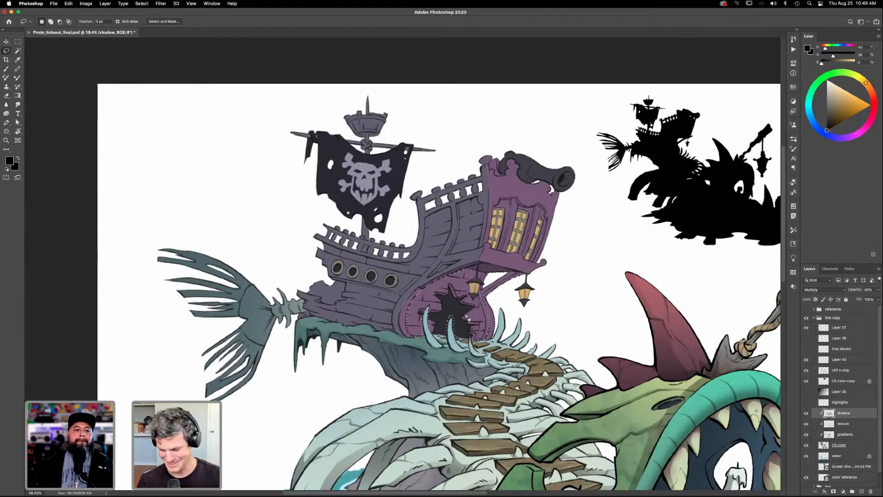
pyautogui.press('shift')
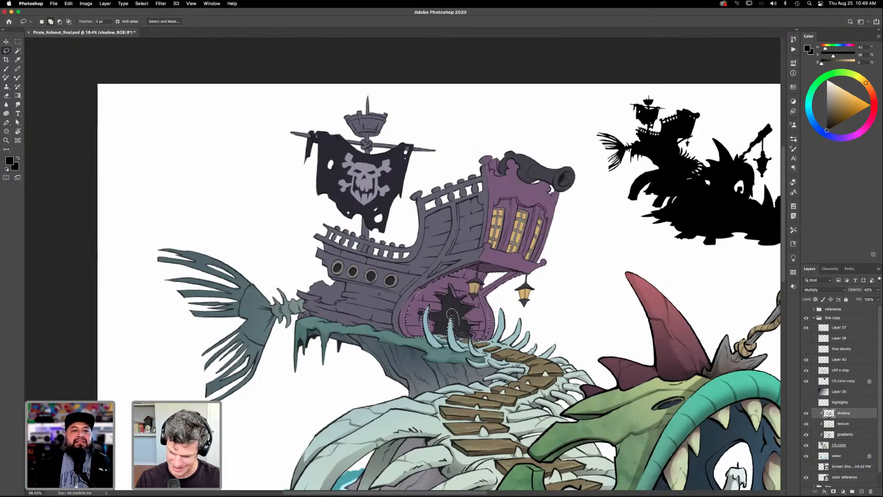
pyautogui.press('alt')
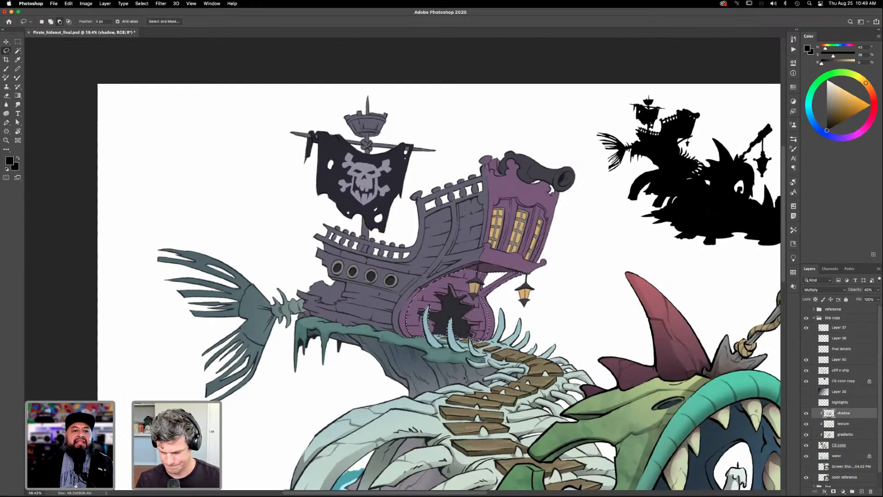
pyautogui.press('shift')
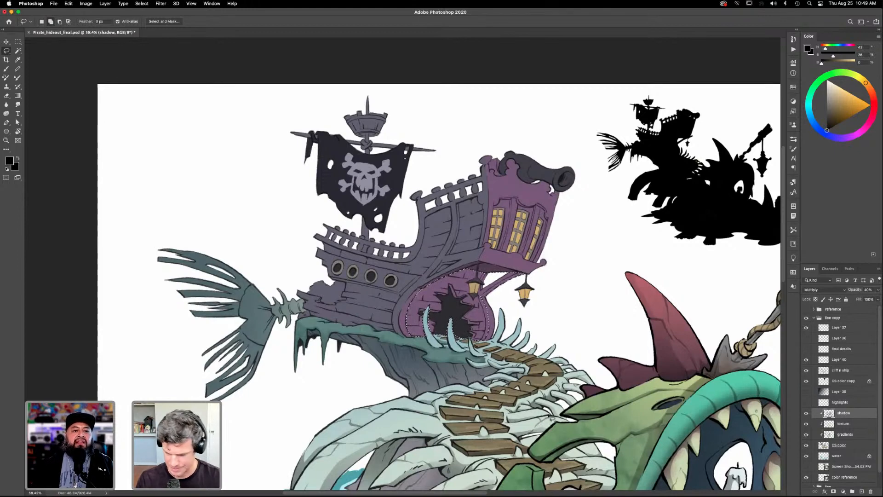
# - Trim the selection by color on the CS color layer, then apply a black linear gradient on the shadow layer and hide the selection outline
pyautogui.click(843, 444)
pyautogui.press('w')
pyautogui.press('alt')
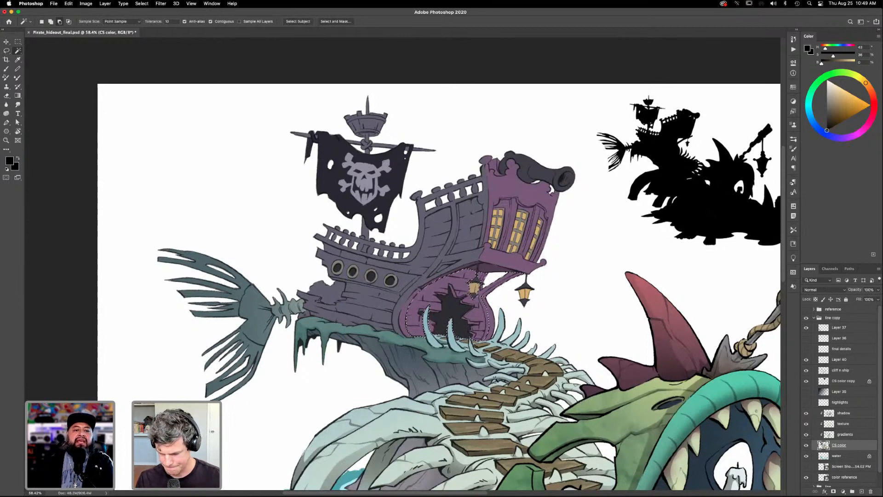
pyautogui.click(846, 415)
pyautogui.press('g')
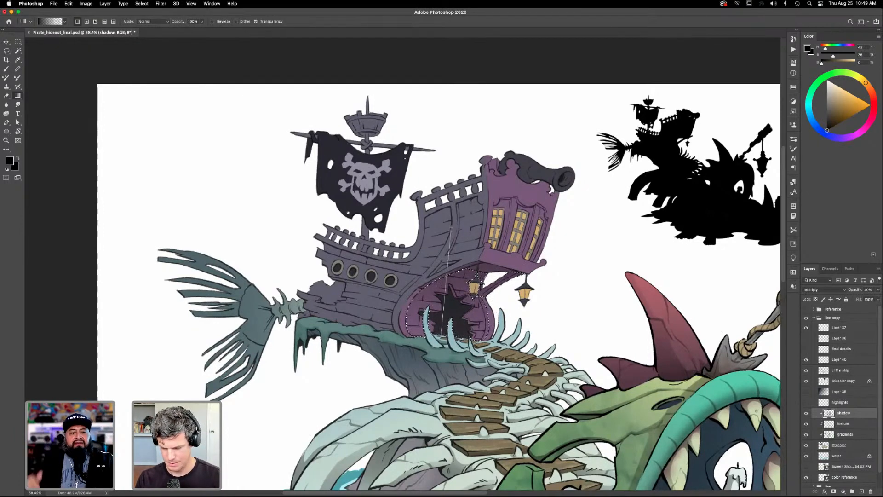
pyautogui.press('super+h')
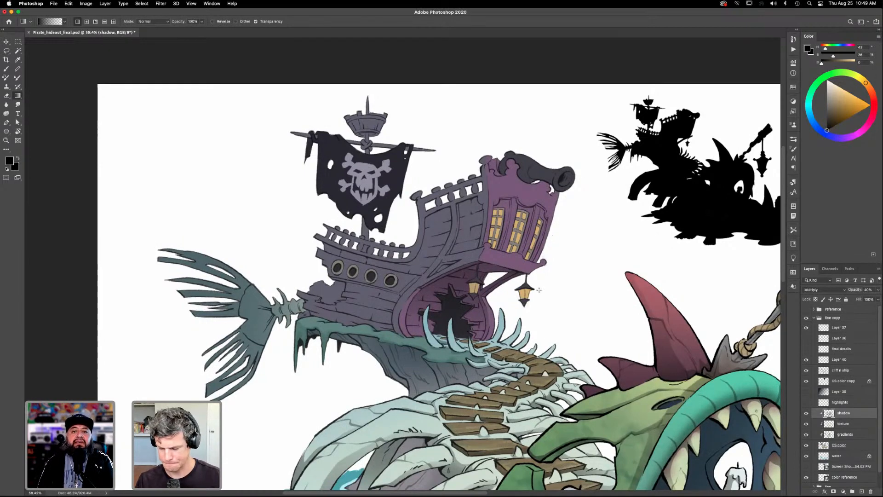
# - Lasso a small shadow shape at the outer end of the stern ledge, shade it with the black gradient, and deselect
pyautogui.scroll(3, 536, 299)
pyautogui.hscroll(-2, 536, 299)
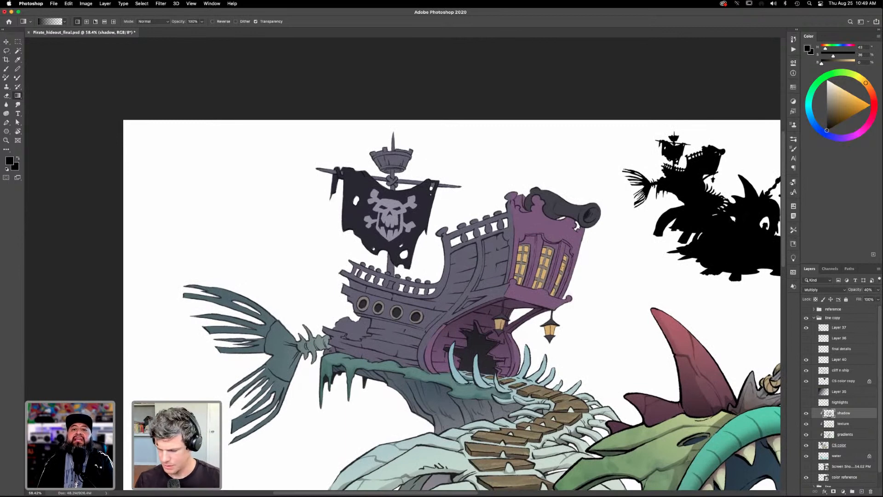
pyautogui.press('l')
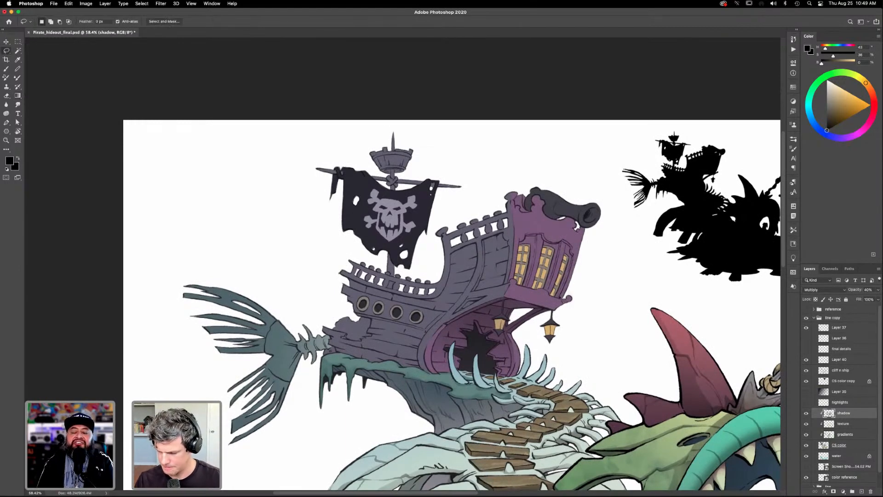
pyautogui.moveTo(566, 283)
pyautogui.mouseDown()
pyautogui.moveTo(563, 239)
pyautogui.moveTo(576, 264)
pyautogui.moveTo(562, 297)
pyautogui.mouseUp()
pyautogui.press('g')
pyautogui.press('super+d')
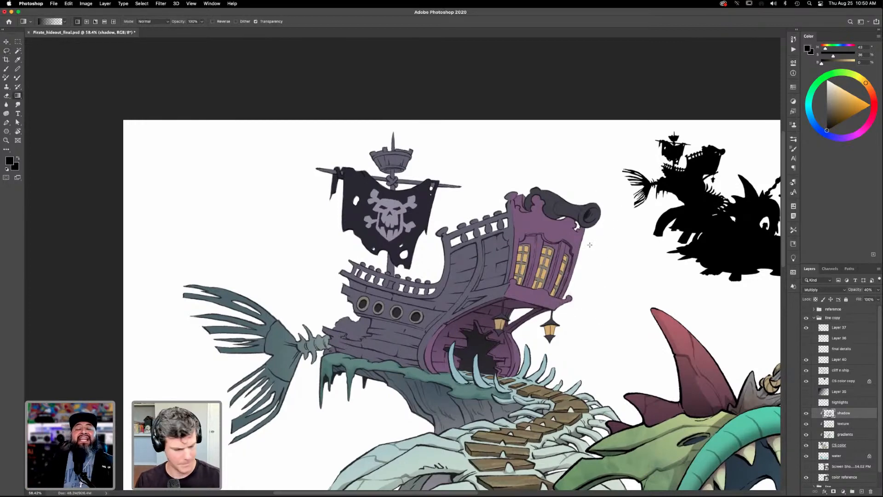
# - Lasso the recessed wall around the stern windows, shade it with the black gradient, and hide the selection outline
pyautogui.press('l')
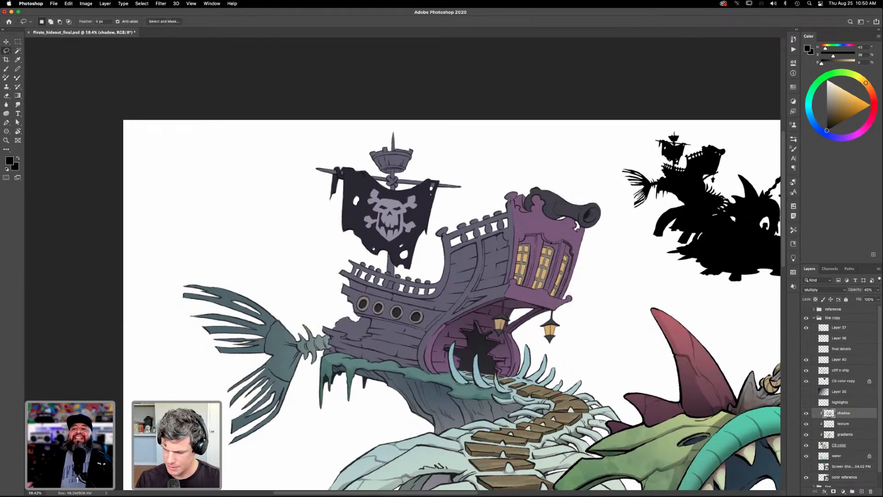
pyautogui.moveTo(525, 244)
pyautogui.mouseDown()
pyautogui.moveTo(532, 246)
pyautogui.moveTo(530, 289)
pyautogui.mouseUp()
pyautogui.moveTo(536, 256)
pyautogui.mouseDown()
pyautogui.moveTo(562, 243)
pyautogui.moveTo(524, 283)
pyautogui.moveTo(547, 293)
pyautogui.moveTo(561, 245)
pyautogui.mouseUp()
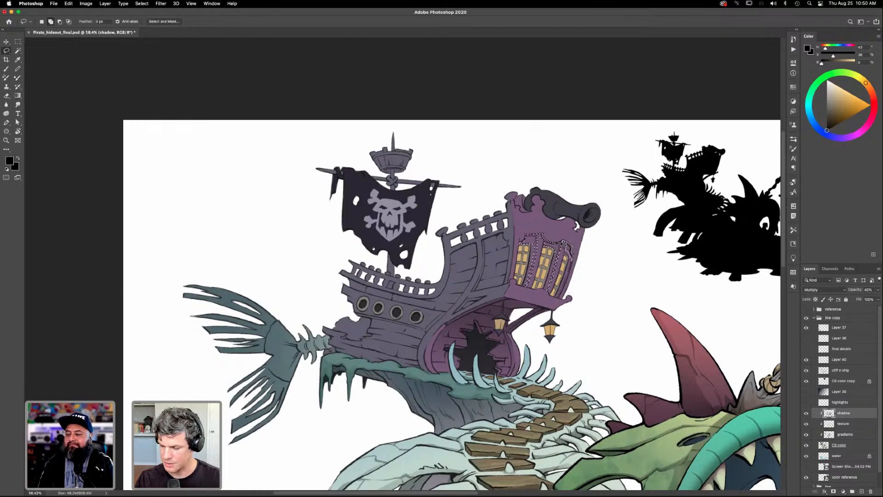
pyautogui.press('shift')
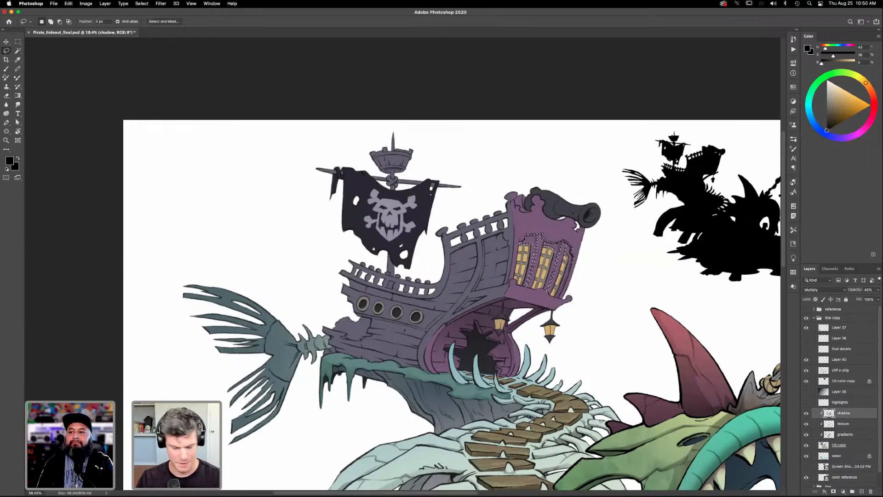
pyautogui.press('g')
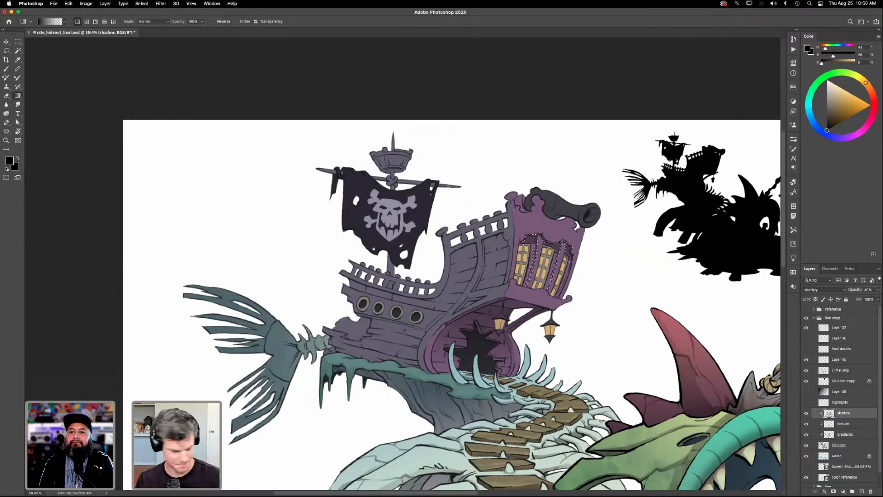
pyautogui.press('super+h')
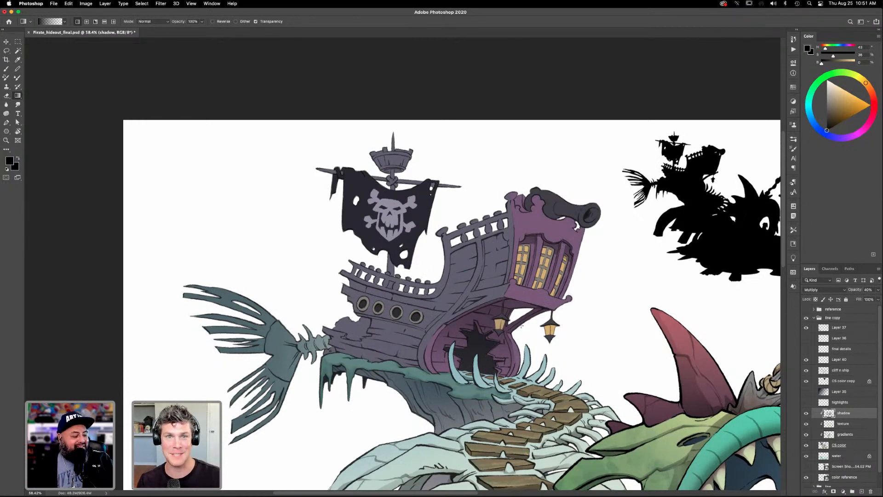
# - Lasso the purple ledge below the stern windows, refine it against the CS color layer, apply a gradient on the shadow layer, and deselect
pyautogui.press('l')
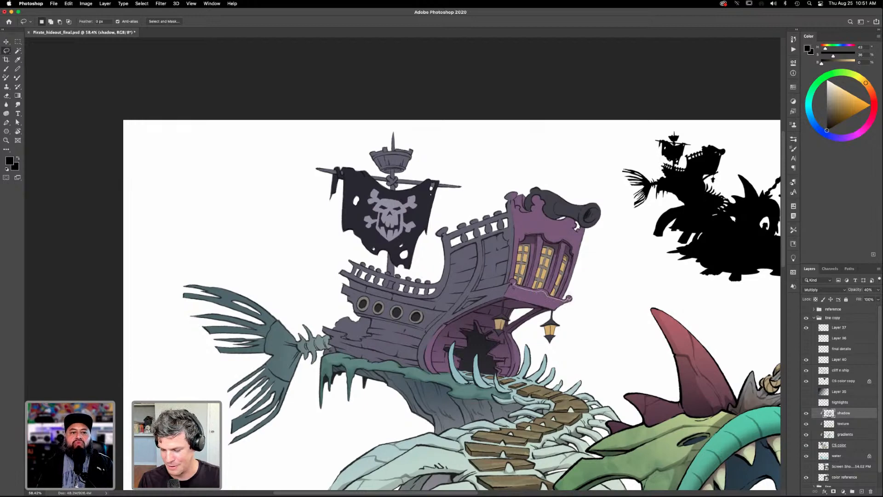
pyautogui.moveTo(524, 304)
pyautogui.mouseDown()
pyautogui.moveTo(554, 311)
pyautogui.moveTo(581, 294)
pyautogui.mouseUp()
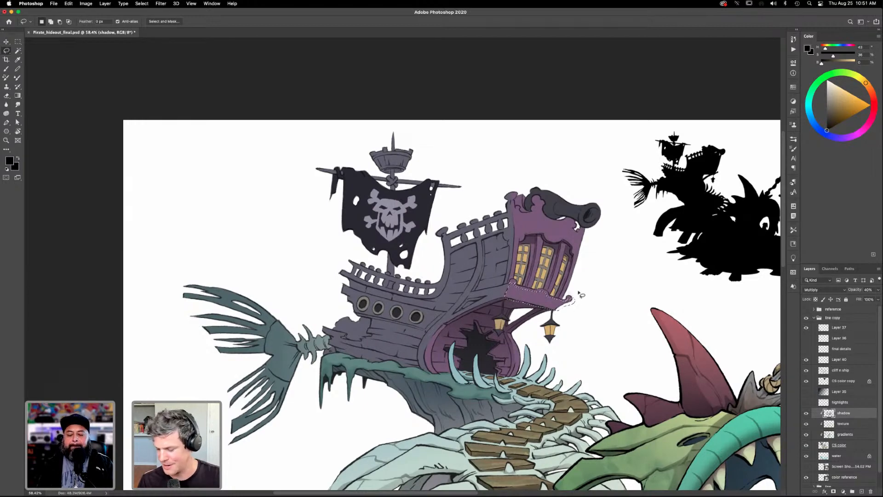
pyautogui.click(846, 436)
pyautogui.click(842, 445)
pyautogui.press('w')
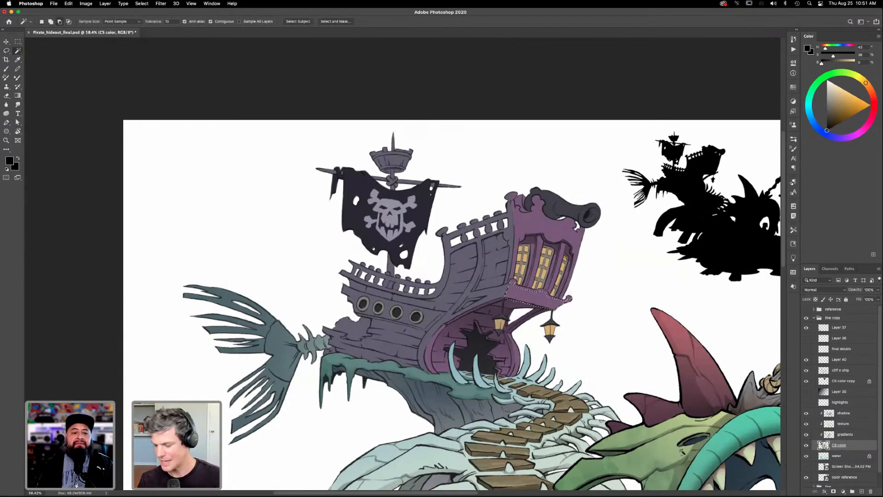
pyautogui.click(845, 414)
pyautogui.press('g')
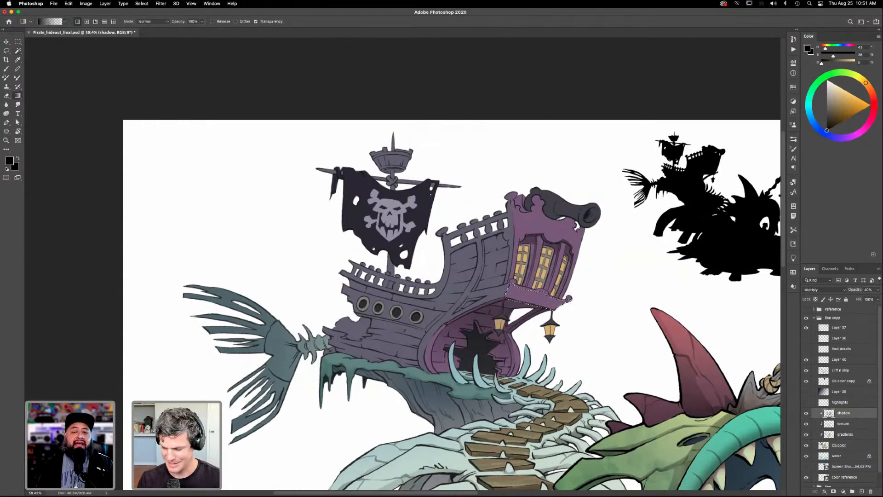
pyautogui.press('super+d')
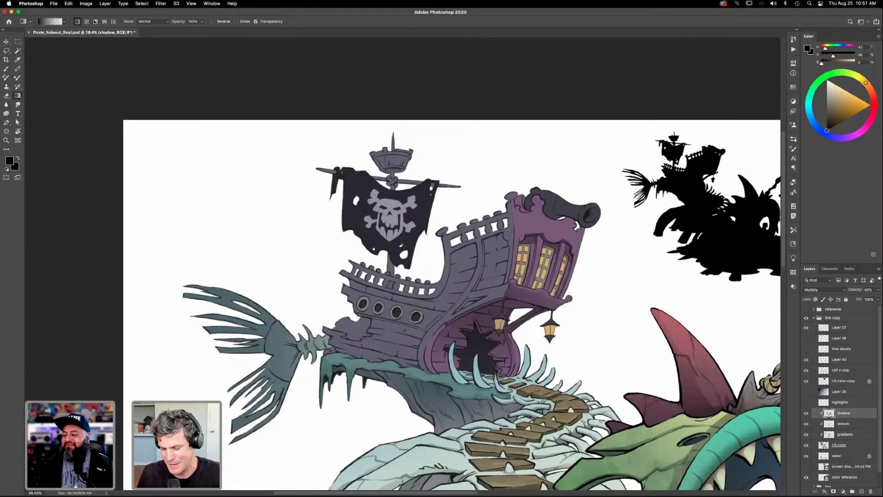
# - Lasso the opening of the cannon's muzzle, darken it with the black gradient, and deselect
pyautogui.press('l')
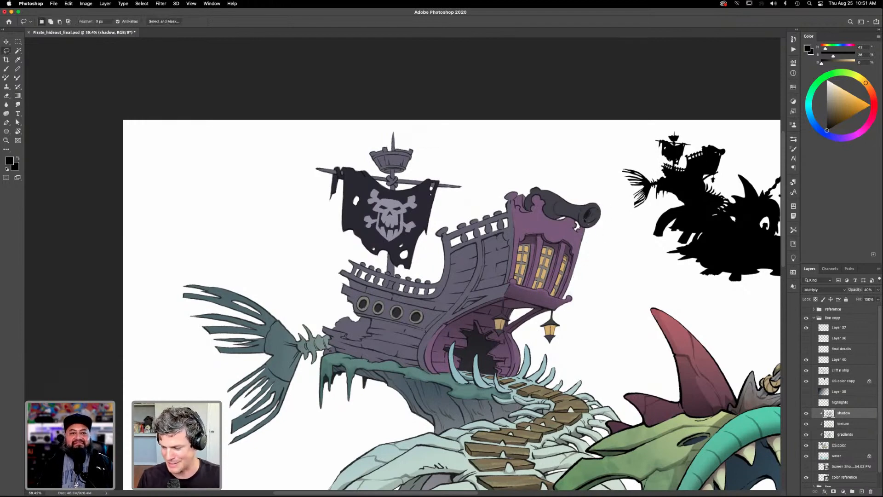
pyautogui.moveTo(590, 225)
pyautogui.mouseDown()
pyautogui.moveTo(602, 215)
pyautogui.moveTo(588, 211)
pyautogui.mouseUp()
pyautogui.press('g')
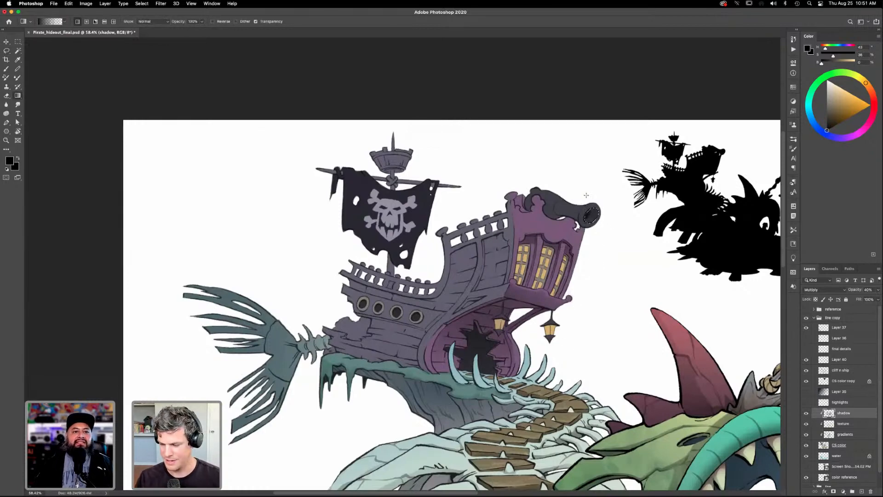
pyautogui.press('super+d')
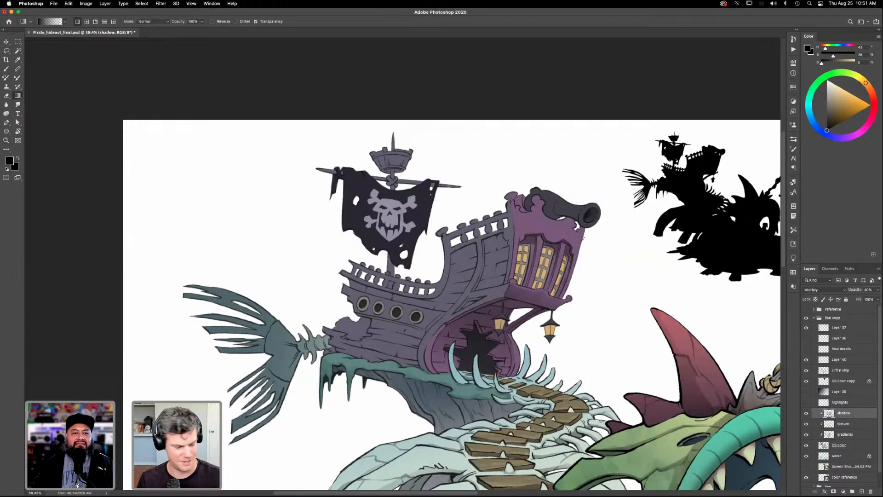
# - Brush a soft black shadow along the barrel of the cannon on the stern
pyautogui.press('l')
pyautogui.press('b')
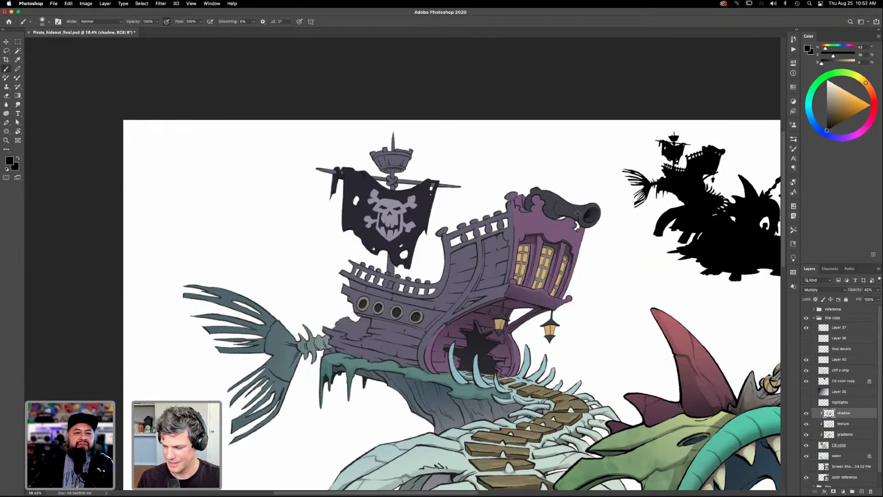
pyautogui.moveTo(573, 211); pyautogui.dragTo(545, 209)
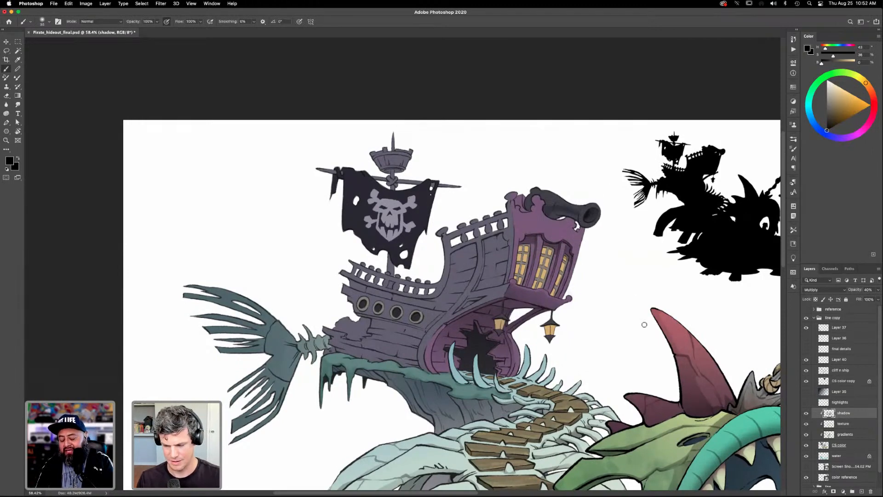
# - Select the cannon by color from the CS color layer, brush more shadow inside it on the shadow layer, and deselect
pyautogui.click(841, 446)
pyautogui.press('w')
pyautogui.click(566, 210)
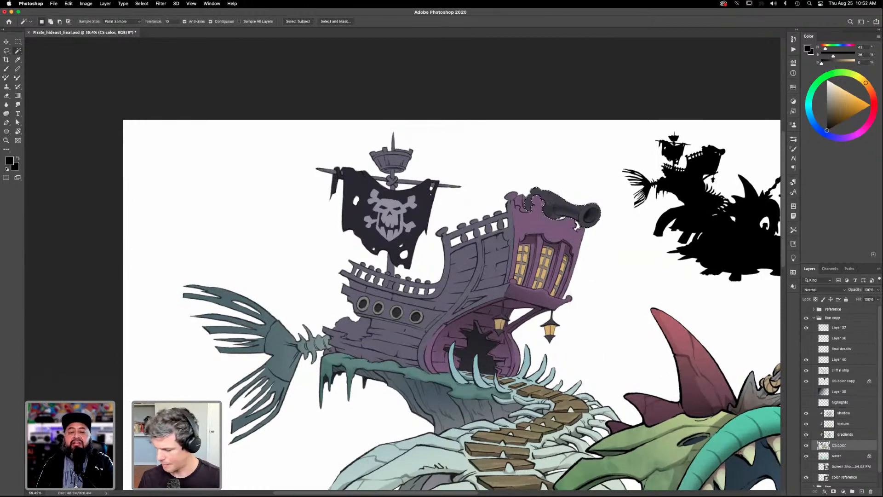
pyautogui.click(849, 414)
pyautogui.press('b')
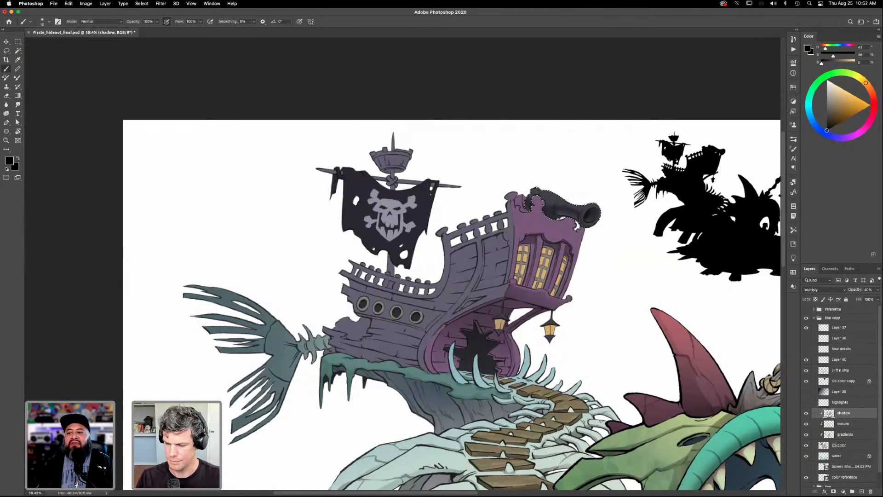
pyautogui.press('super+d')
# - Lasso a narrow shadow shape on the ship's side above the stern arch and shade it with the black gradient
pyautogui.moveTo(612, 343); pyautogui.dragTo(651, 314)
pyautogui.moveTo(601, 402); pyautogui.dragTo(631, 352)
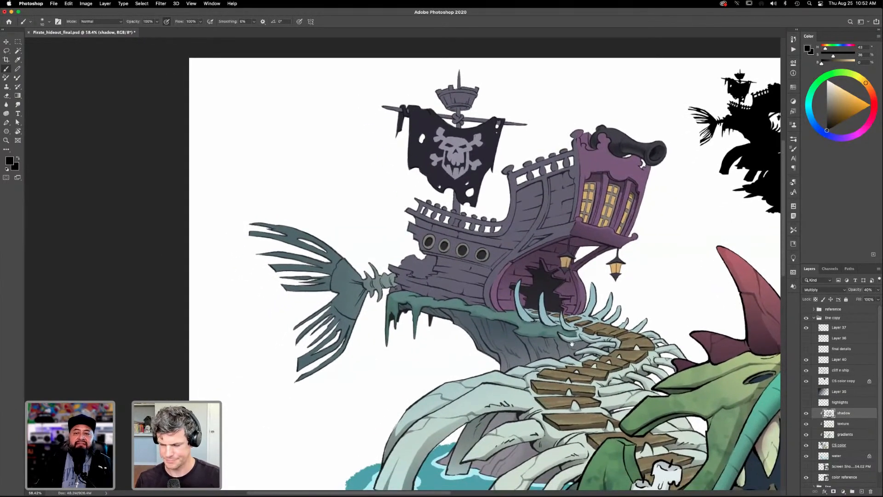
pyautogui.scroll(3, 572, 343)
pyautogui.press('l')
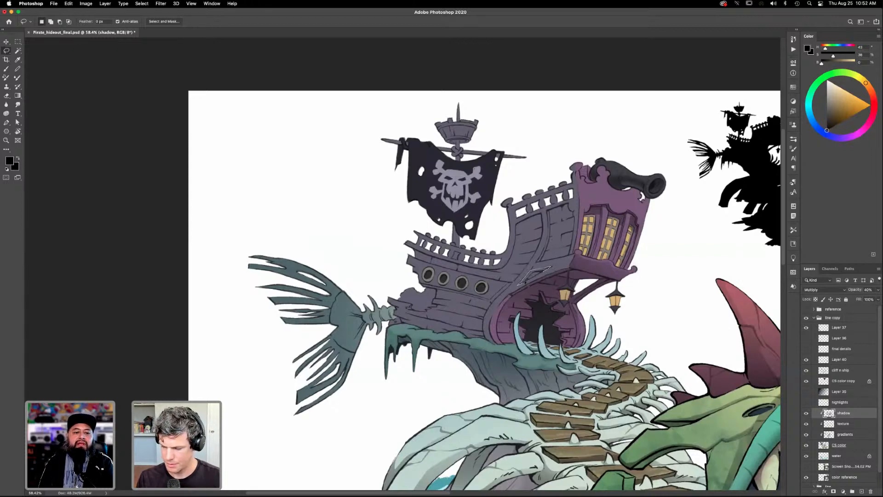
pyautogui.press('g')
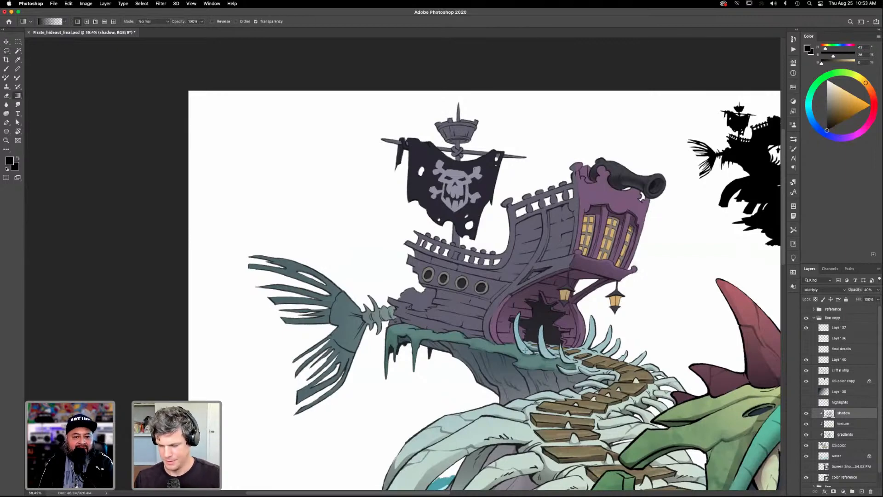
# - Lasso a shadow shape along the upper and forward edges of the hull panel beside the stern and shade it with the black gradient
pyautogui.press('l')
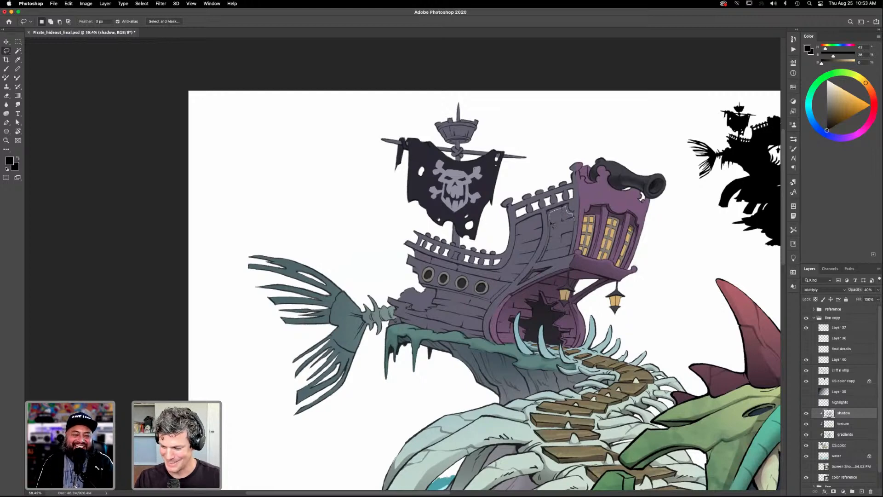
pyautogui.moveTo(537, 262); pyautogui.dragTo(550, 213)
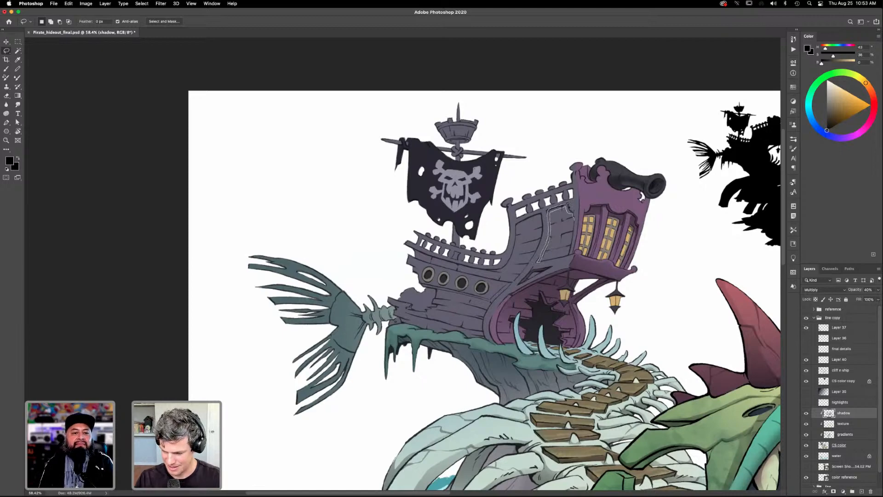
pyautogui.moveTo(573, 220); pyautogui.dragTo(570, 228)
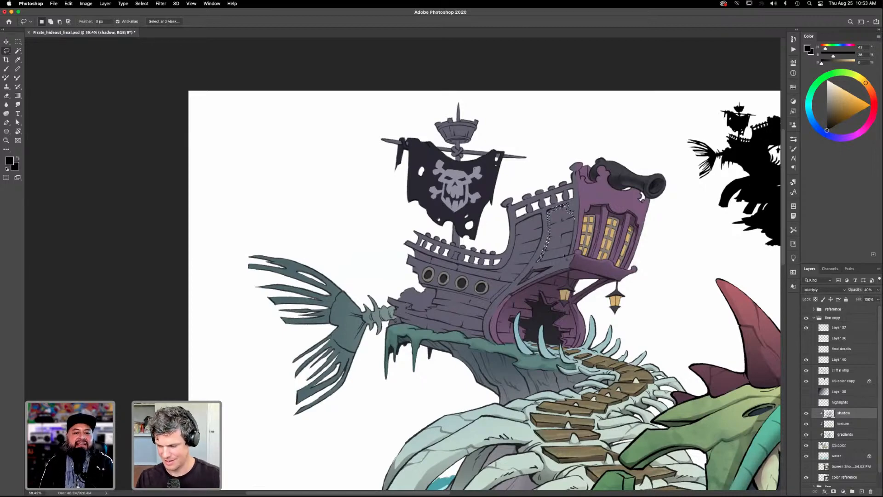
pyautogui.press('shift')
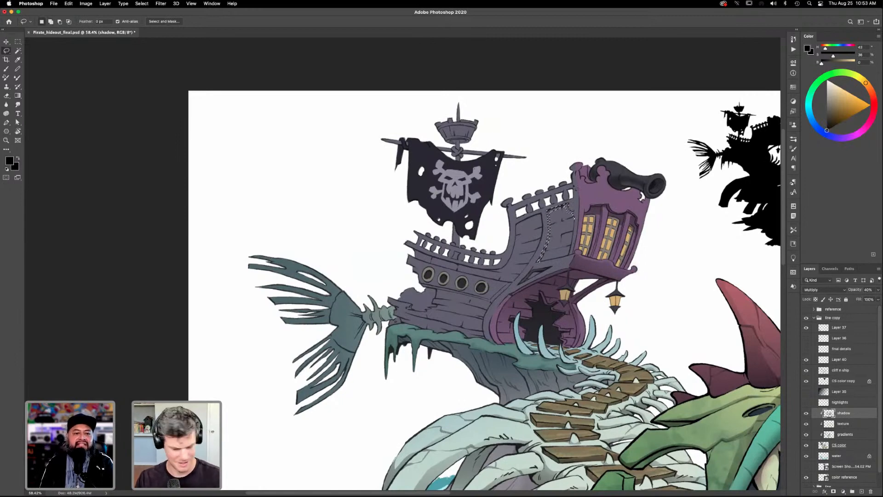
pyautogui.press('g')
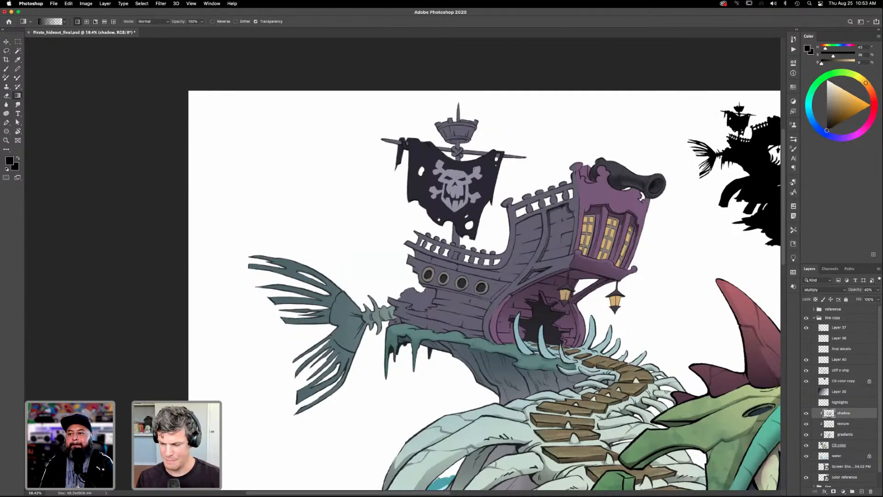
# - Lasso a continuous shadow strip beneath the rear and midship railings along the hull, shade it with the black gradient, and deselect
pyautogui.press('l')
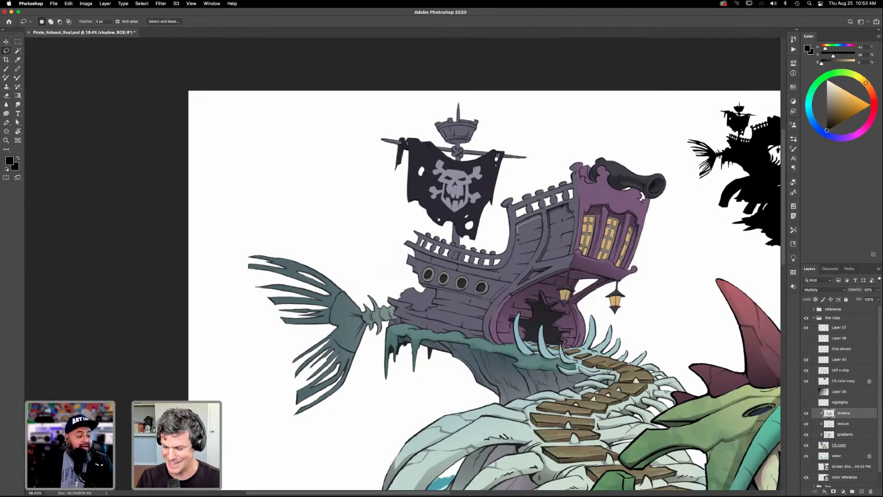
pyautogui.moveTo(515, 254)
pyautogui.mouseDown()
pyautogui.moveTo(493, 274)
pyautogui.moveTo(508, 263)
pyautogui.moveTo(517, 225)
pyautogui.moveTo(543, 214)
pyautogui.mouseUp()
pyautogui.press('shift')
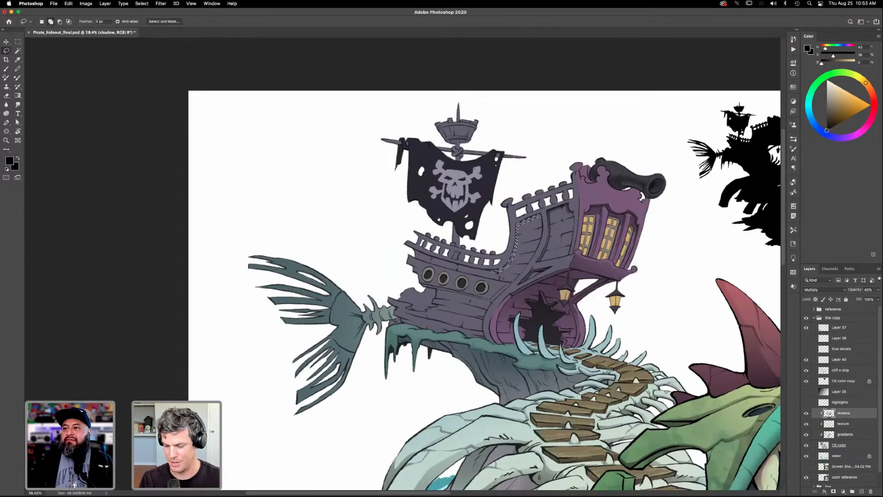
pyautogui.moveTo(479, 269)
pyautogui.mouseDown()
pyautogui.moveTo(411, 251)
pyautogui.moveTo(503, 270)
pyautogui.mouseUp()
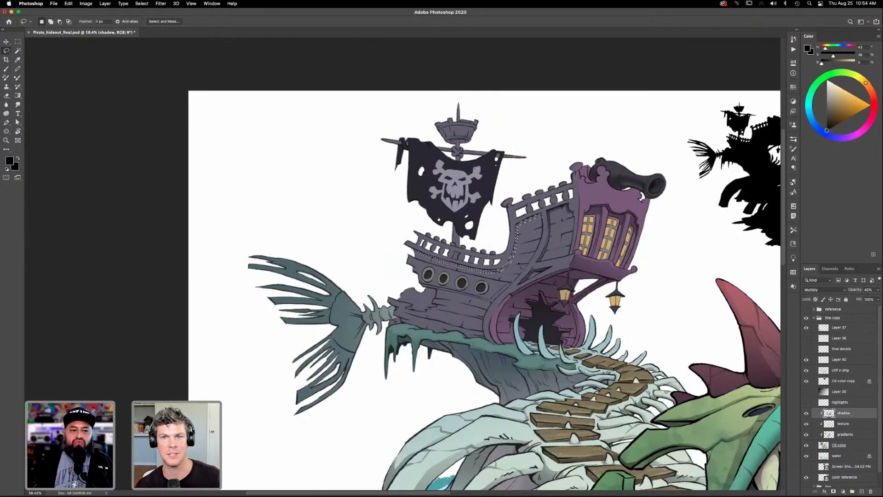
pyautogui.press('g')
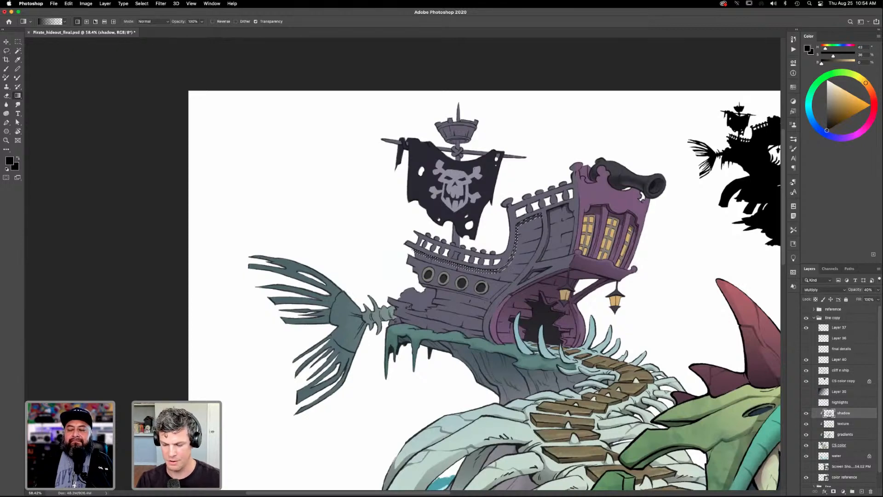
pyautogui.hotkey('ctrl', 'd')
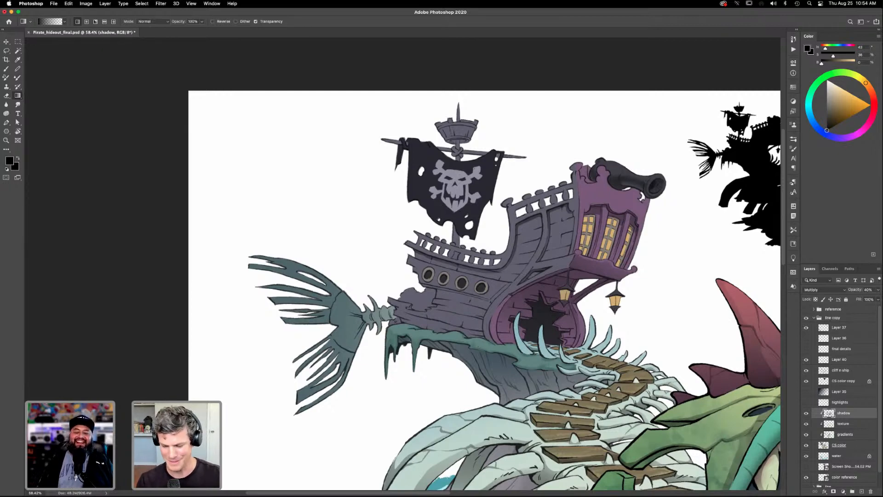
# - Lasso a thin strip along the hull beneath the row of portholes and shade it with the black gradient
pyautogui.press('l')
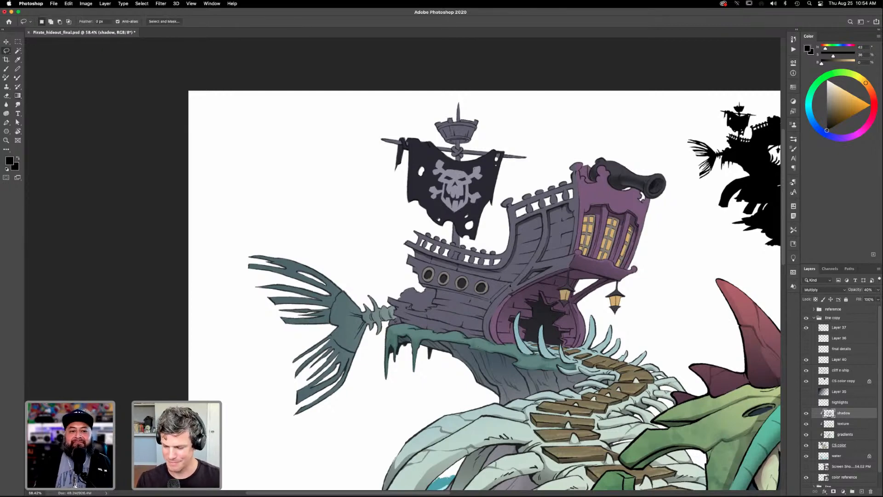
pyautogui.moveTo(512, 284)
pyautogui.mouseDown()
pyautogui.moveTo(491, 304)
pyautogui.moveTo(422, 285)
pyautogui.moveTo(481, 299)
pyautogui.moveTo(512, 284)
pyautogui.mouseUp()
pyautogui.press('g')
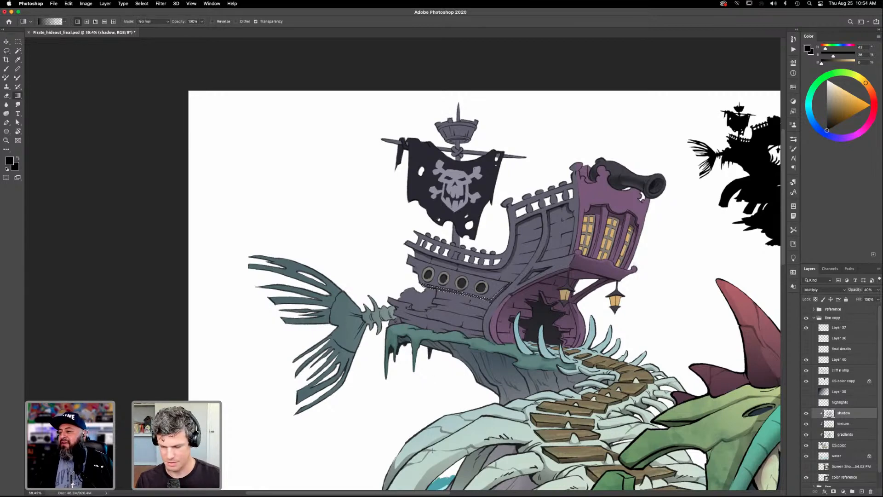
# - Lasso the cannon's cast shadow on the purple stern above the windows, trim the selection, darken it with the black gradient, and deselect
pyautogui.moveTo(546, 363); pyautogui.dragTo(545, 374)
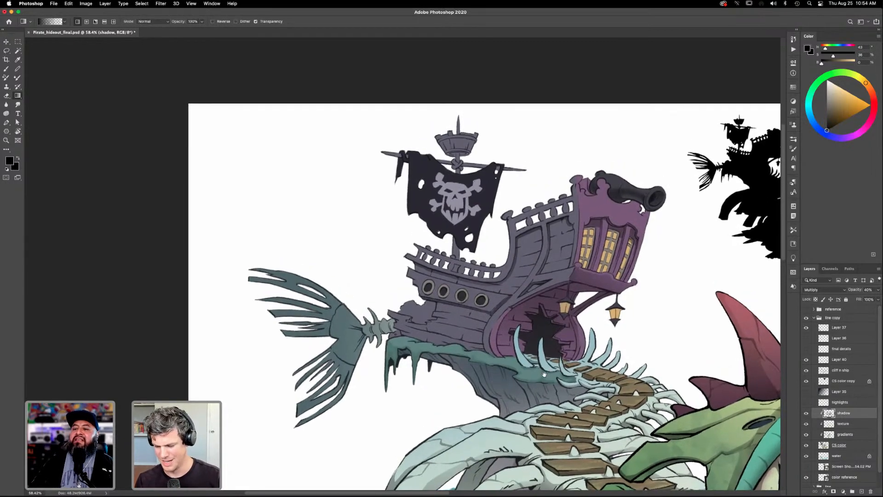
pyautogui.moveTo(583, 438)
pyautogui.mouseDown()
pyautogui.moveTo(578, 399)
pyautogui.moveTo(550, 407)
pyautogui.moveTo(589, 421)
pyautogui.moveTo(584, 444)
pyautogui.mouseUp()
pyautogui.press('l')
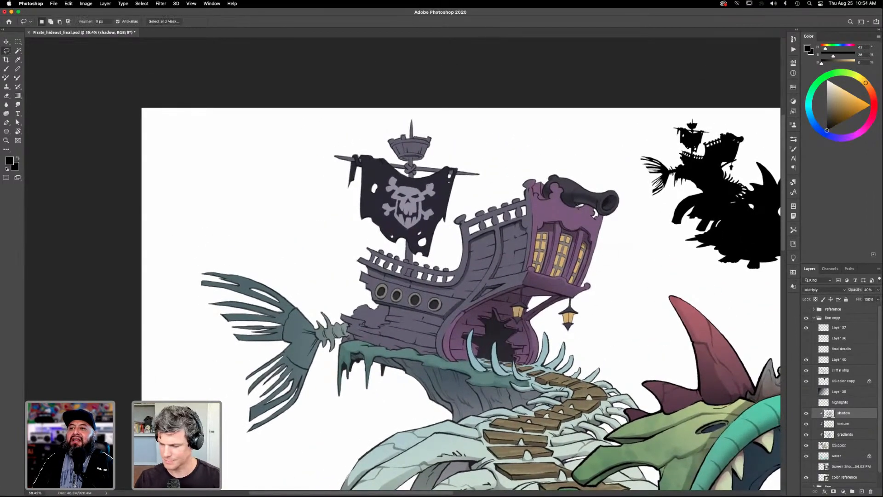
pyautogui.moveTo(569, 214); pyautogui.dragTo(566, 249)
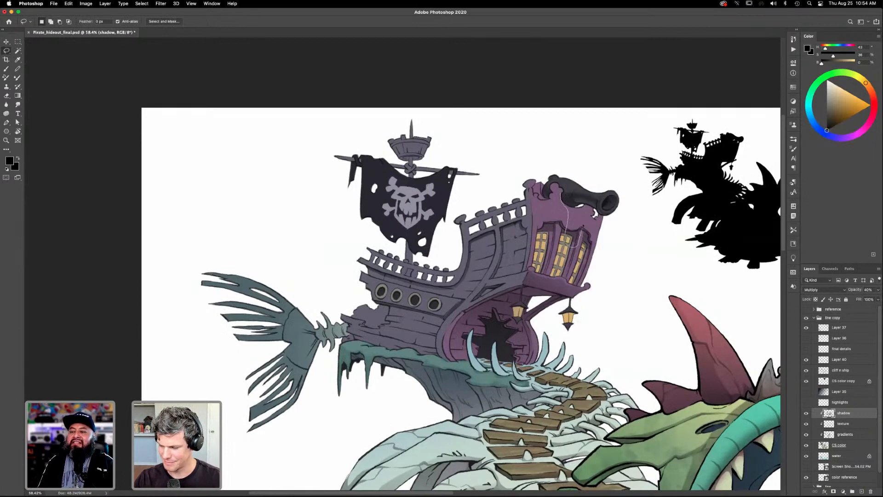
pyautogui.moveTo(571, 246); pyautogui.dragTo(574, 246)
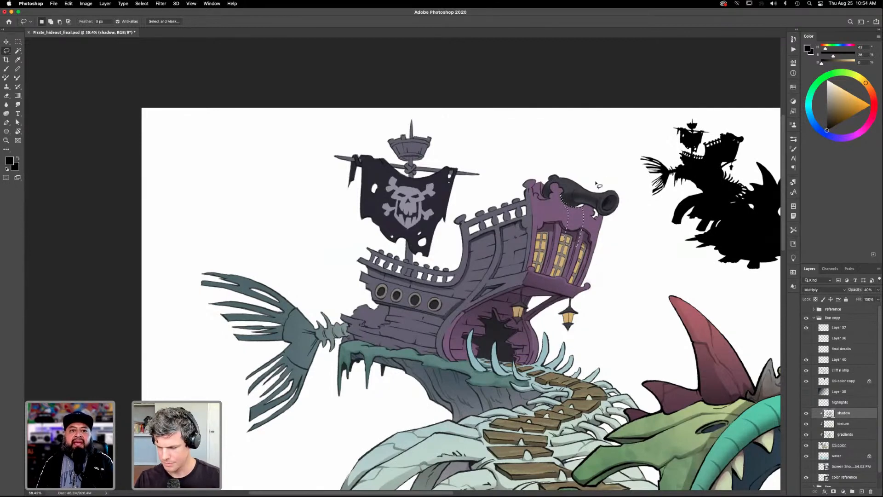
pyautogui.press('alt')
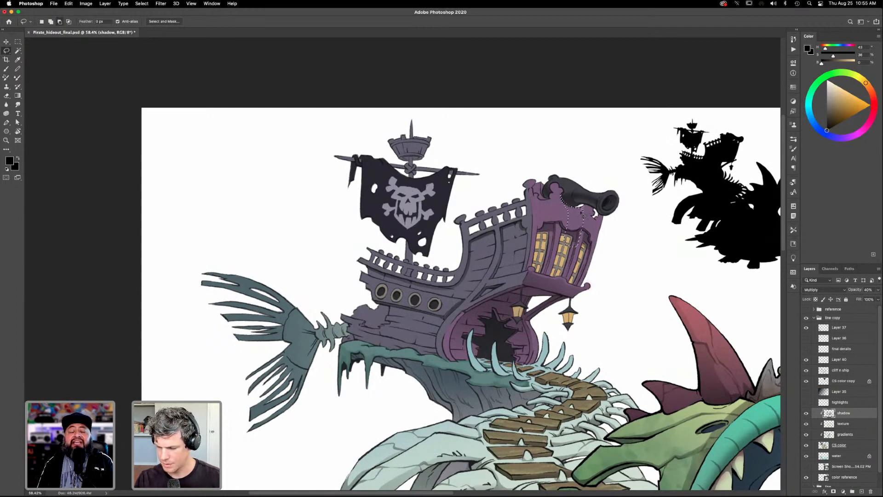
pyautogui.press('g')
pyautogui.moveTo(578, 167); pyautogui.dragTo(575, 205)
pyautogui.press('super+d')
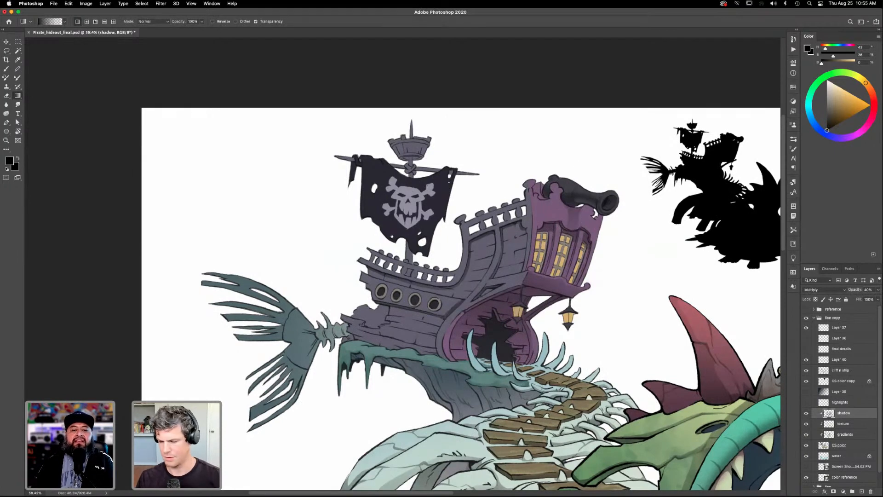
# - Sample the lantern's tan from the CS color layer and brush it softly over the broken hull patch near the tail on the gradients layer
pyautogui.moveTo(551, 392); pyautogui.dragTo(614, 380)
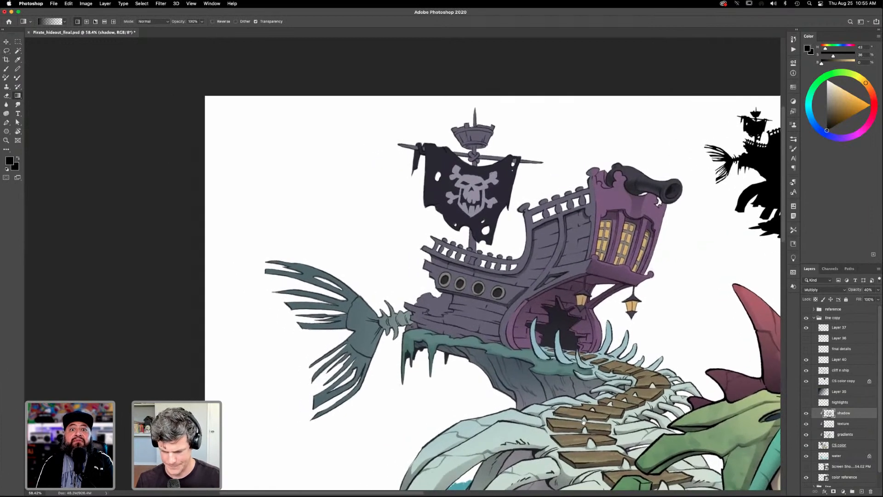
pyautogui.click(836, 447)
pyautogui.press('i')
pyautogui.click(582, 299)
pyautogui.press('b')
pyautogui.moveTo(434, 315); pyautogui.dragTo(453, 315)
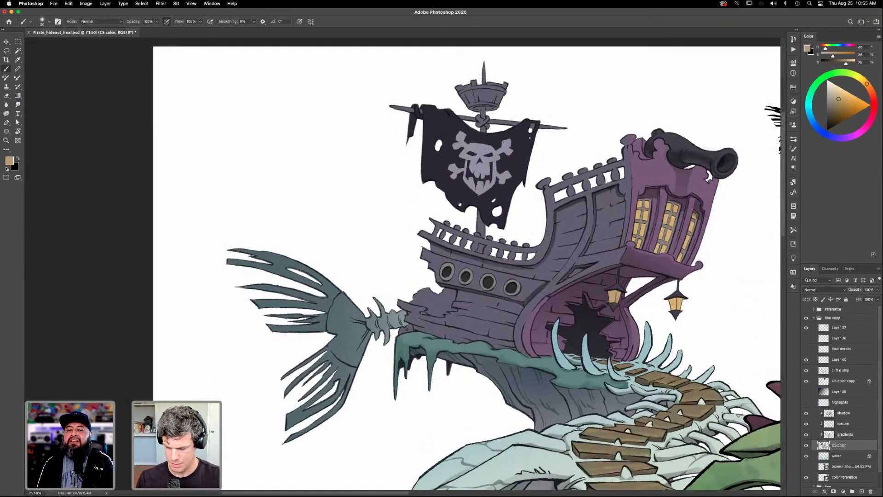
pyautogui.click(845, 436)
pyautogui.moveTo(414, 296)
pyautogui.mouseDown()
pyautogui.moveTo(431, 295)
pyautogui.moveTo(421, 304)
pyautogui.moveTo(437, 301)
pyautogui.moveTo(436, 311)
pyautogui.mouseUp()
pyautogui.press('[')
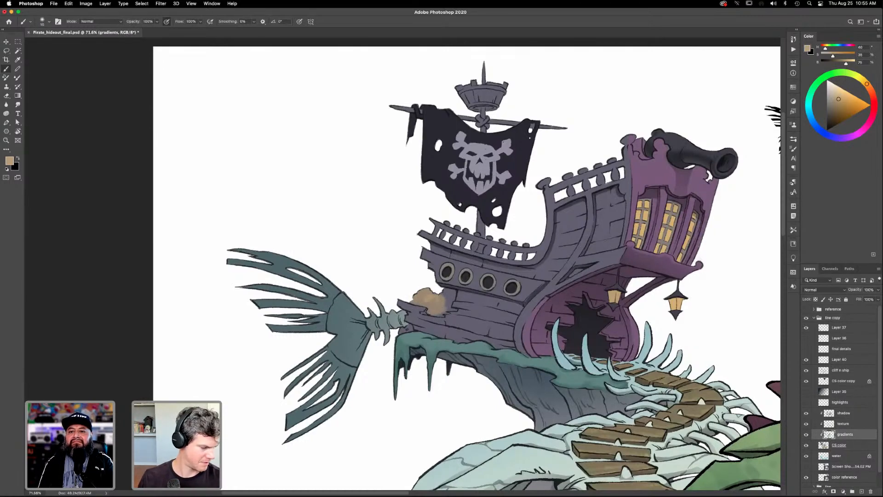
# - Choose a Hard Round brush and paint the broken hull patch and the small spot beside the tail's spine solid tan
pyautogui.press('F5')
pyautogui.click(682, 148)
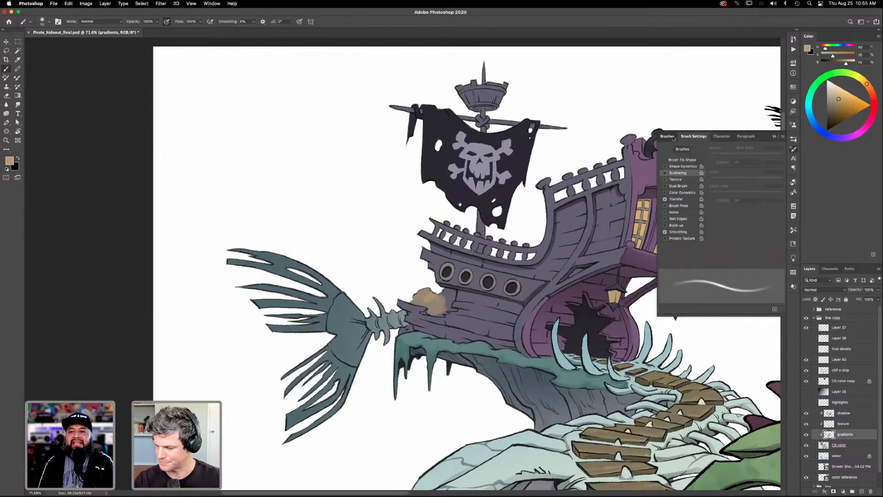
pyautogui.scroll(1, 784, 179)
pyautogui.scroll(1, 784, 179)
pyautogui.click(681, 187)
pyautogui.moveTo(414, 297)
pyautogui.mouseDown()
pyautogui.moveTo(433, 291)
pyautogui.moveTo(412, 302)
pyautogui.moveTo(428, 303)
pyautogui.moveTo(426, 295)
pyautogui.moveTo(456, 291)
pyautogui.moveTo(447, 303)
pyautogui.moveTo(430, 298)
pyautogui.mouseUp()
pyautogui.press(']')
pyautogui.press(']')
pyautogui.moveTo(431, 300)
pyautogui.mouseDown()
pyautogui.moveTo(435, 315)
pyautogui.moveTo(443, 313)
pyautogui.moveTo(434, 307)
pyautogui.moveTo(449, 305)
pyautogui.mouseUp()
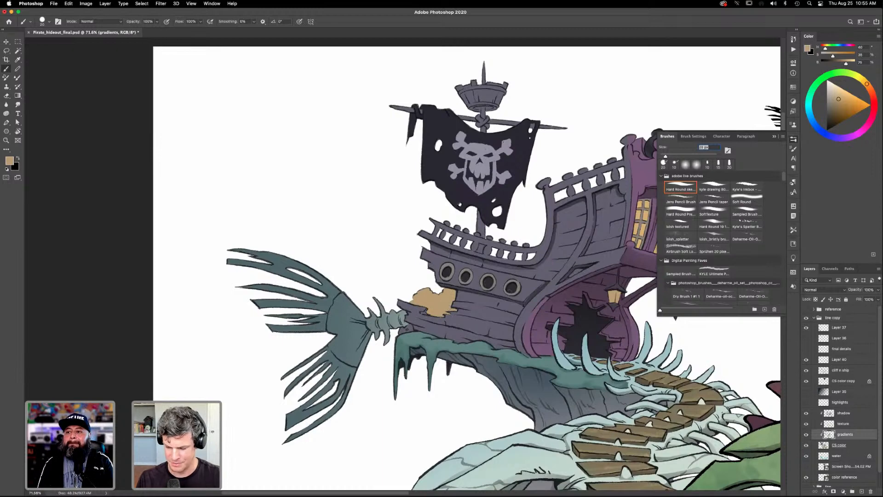
pyautogui.moveTo(411, 328); pyautogui.dragTo(407, 329)
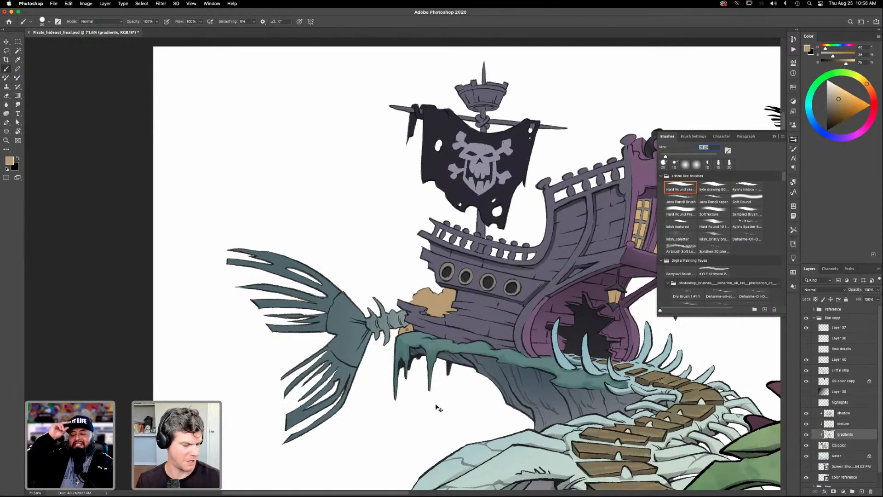
# - Sample the purple from the ship's stern and make CS color the active layer for brushing
pyautogui.press('super+0')
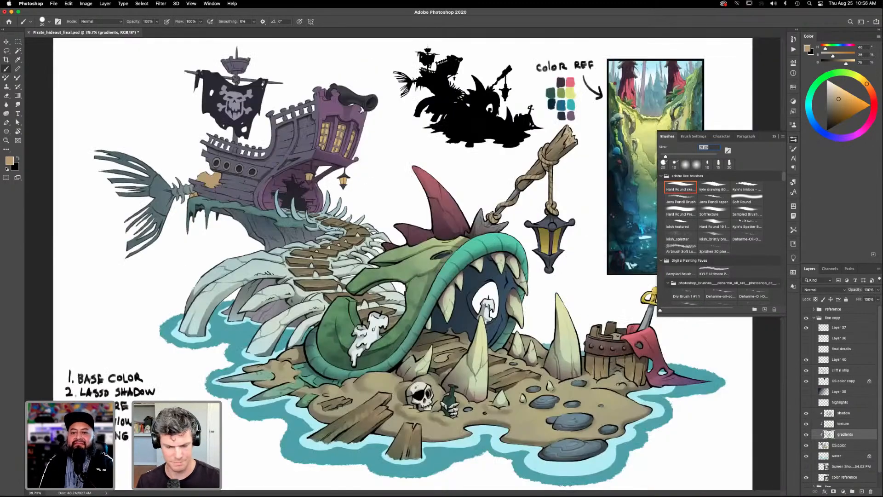
pyautogui.moveTo(356, 218); pyautogui.dragTo(511, 405)
pyautogui.press('i')
pyautogui.click(506, 201)
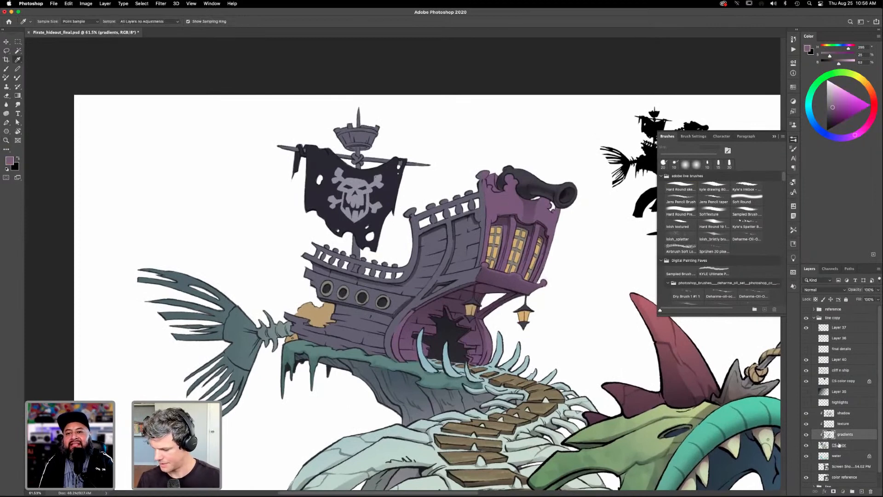
pyautogui.hotkey('alt', '[')
pyautogui.press('b')
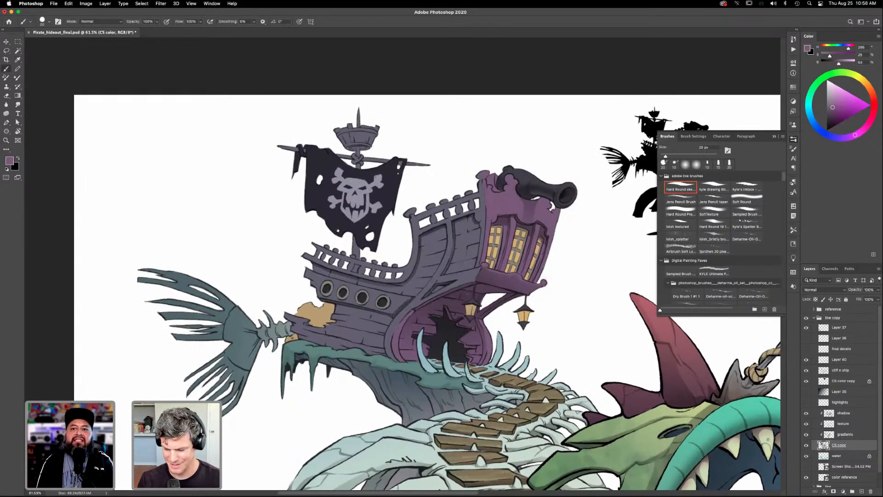
# - Make the shadow layer active, set the painting color to black, and choose the Soft Round brush
pyautogui.click(844, 414)
pyautogui.click(827, 131)
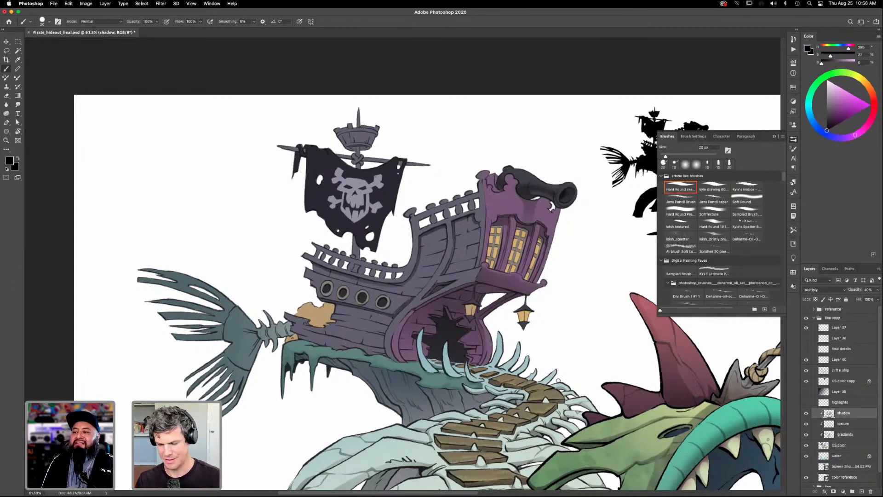
pyautogui.moveTo(530, 368); pyautogui.dragTo(527, 411)
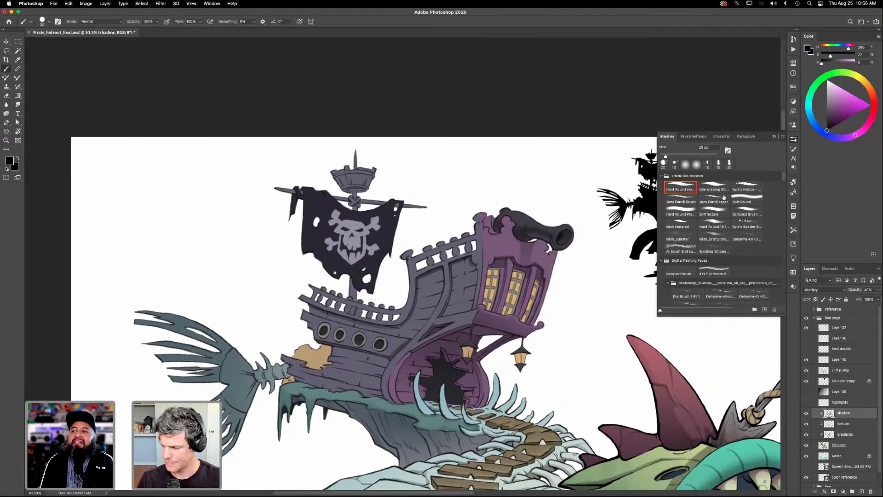
pyautogui.click(750, 200)
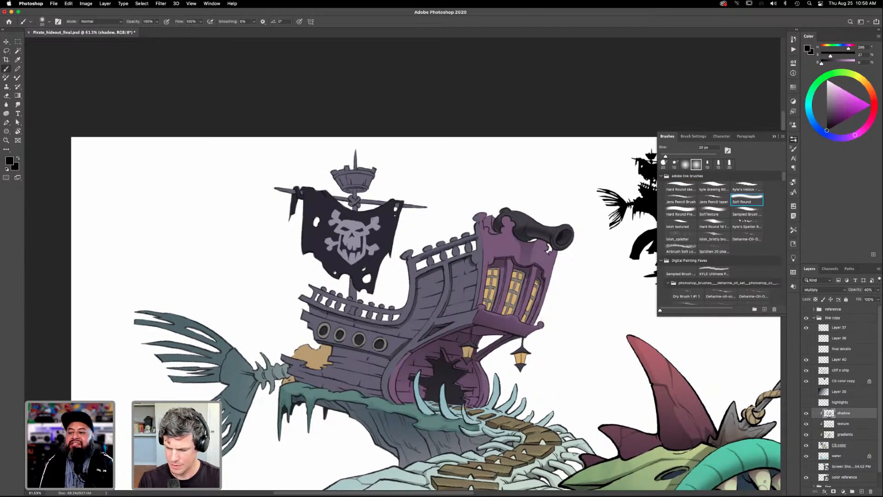
pyautogui.moveTo(471, 383); pyautogui.dragTo(517, 402)
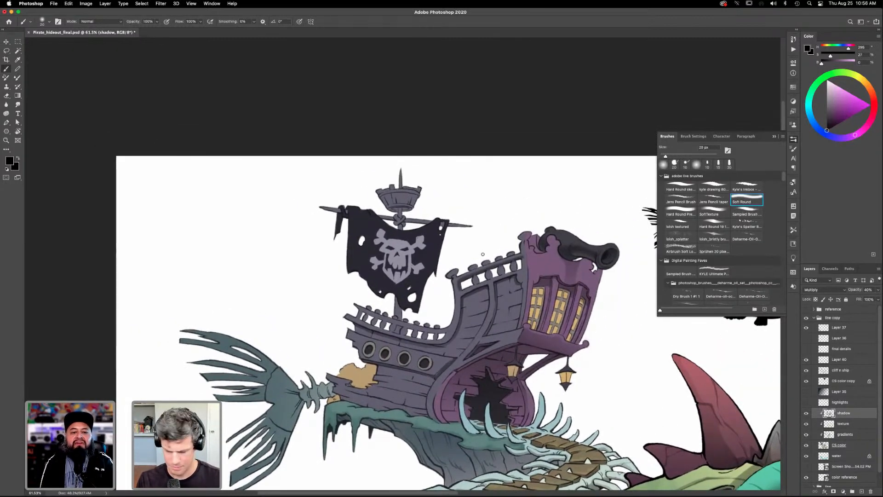
# - Lasso the area along the top of the rear railing to confine the soft black brush, and deselect
pyautogui.press('l')
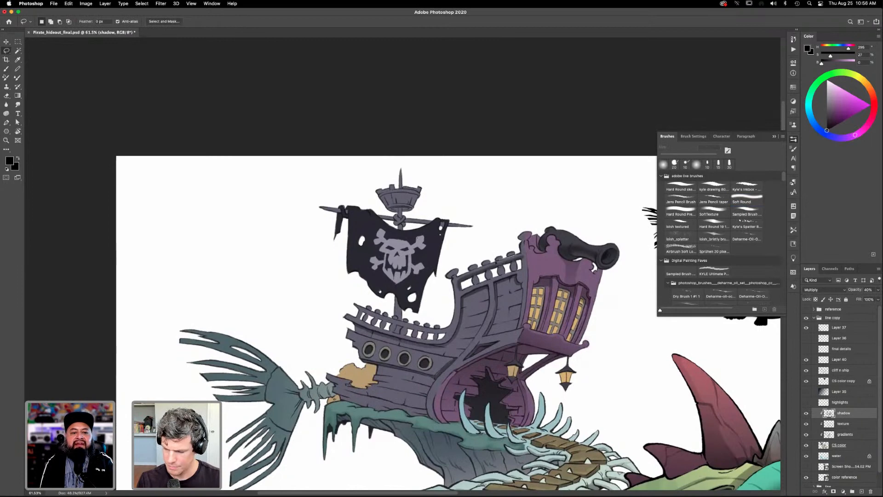
pyautogui.moveTo(464, 272)
pyautogui.mouseDown()
pyautogui.moveTo(512, 256)
pyautogui.moveTo(465, 271)
pyautogui.mouseUp()
pyautogui.press('b')
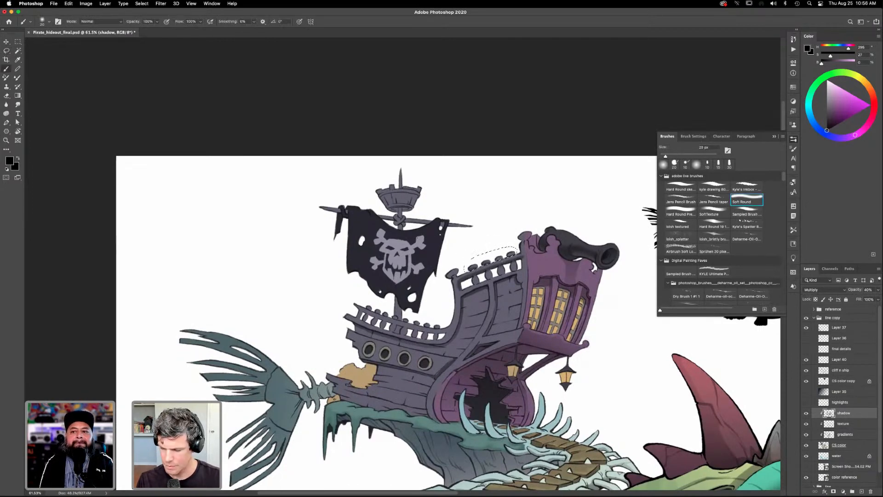
pyautogui.press('super+d')
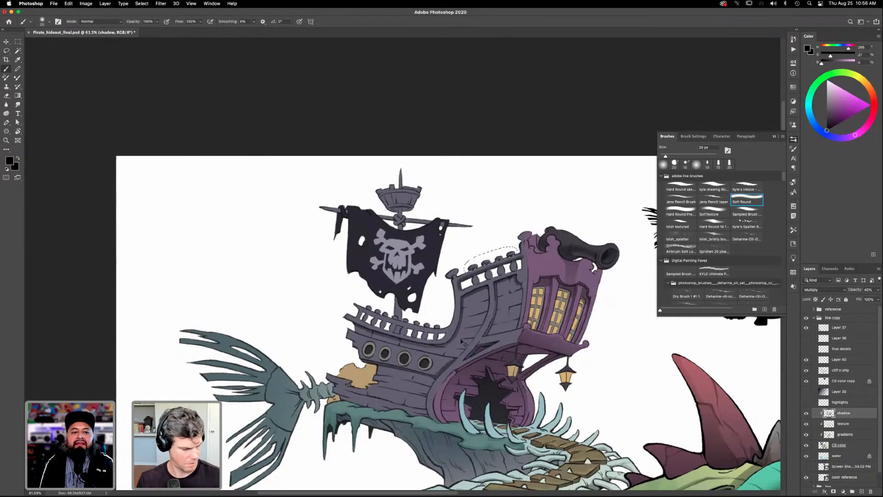
pyautogui.moveTo(558, 382)
pyautogui.mouseDown()
pyautogui.moveTo(549, 357)
pyautogui.moveTo(548, 366)
pyautogui.mouseUp()
pyautogui.moveTo(562, 238); pyautogui.dragTo(537, 261)
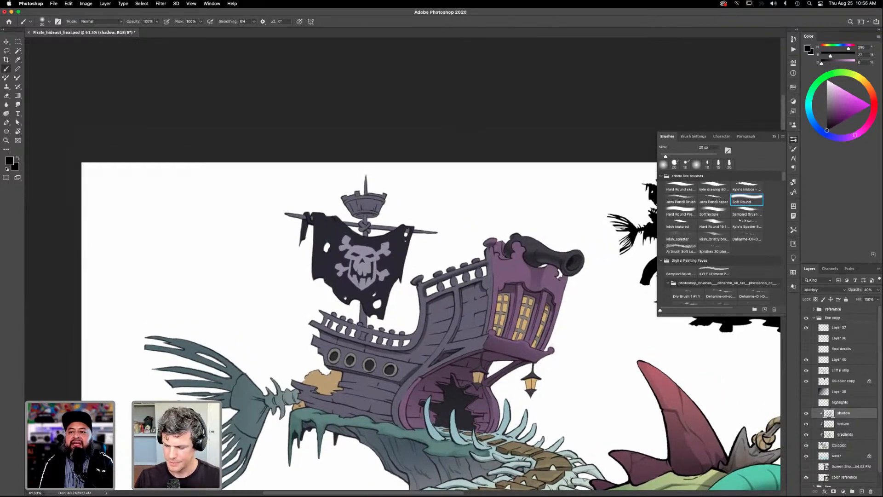
# - Hide the brush list and fit the whole illustration in view
pyautogui.moveTo(561, 397)
pyautogui.mouseDown()
pyautogui.moveTo(549, 361)
pyautogui.moveTo(615, 309)
pyautogui.mouseUp()
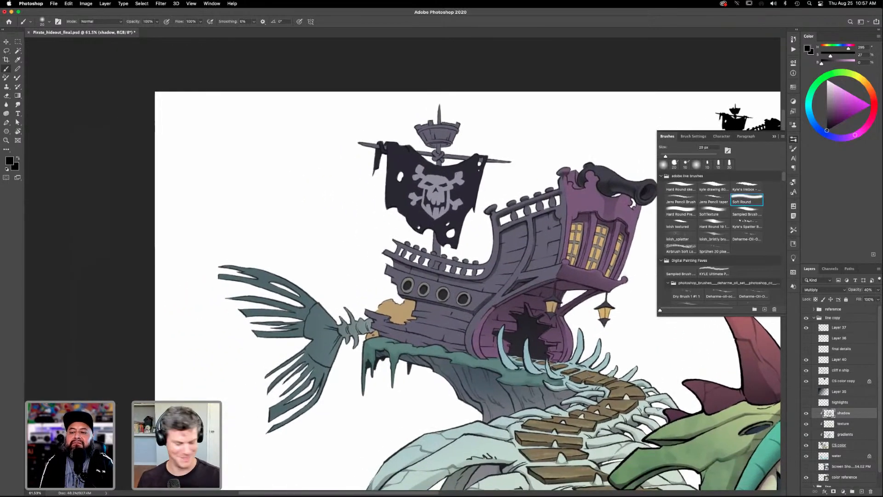
pyautogui.press('super+0')
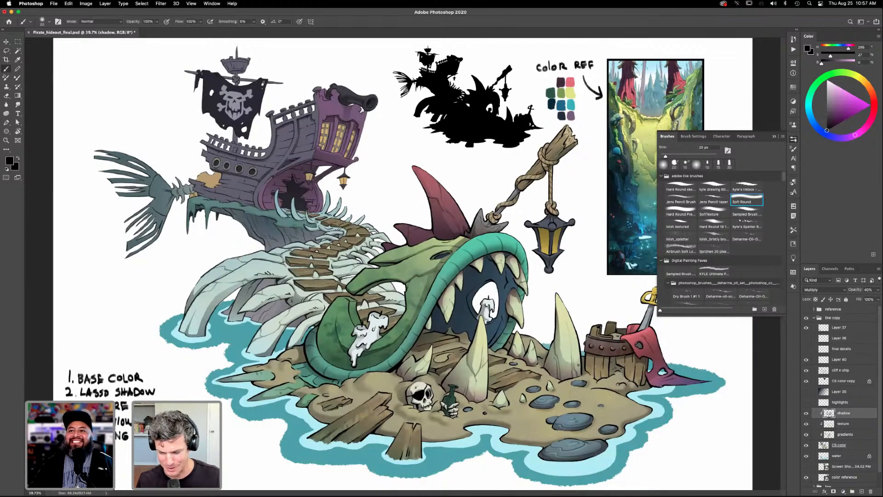
pyautogui.click(793, 140)
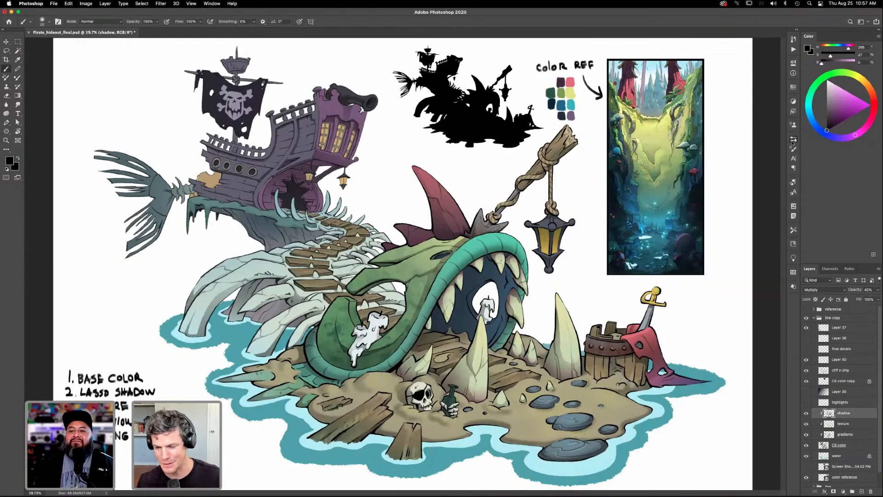
# - Examine the pirate ship, the bone walkway and the overall illustration at several magnifications
pyautogui.press('z')
pyautogui.moveTo(380, 272); pyautogui.dragTo(461, 351)
pyautogui.press('space')
pyautogui.moveTo(461, 351); pyautogui.dragTo(523, 369)
pyautogui.press('super+0')
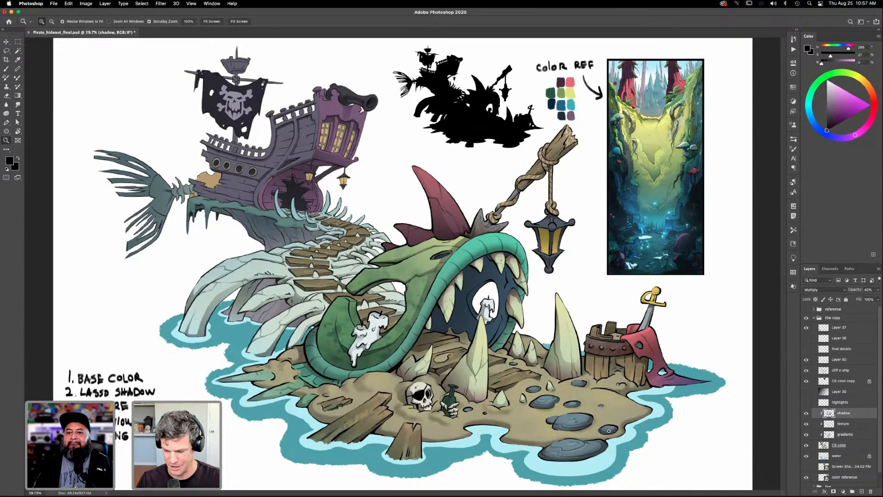
pyautogui.moveTo(519, 343); pyautogui.dragTo(620, 427)
pyautogui.moveTo(389, 258); pyautogui.dragTo(505, 392)
pyautogui.moveTo(462, 196); pyautogui.dragTo(538, 313)
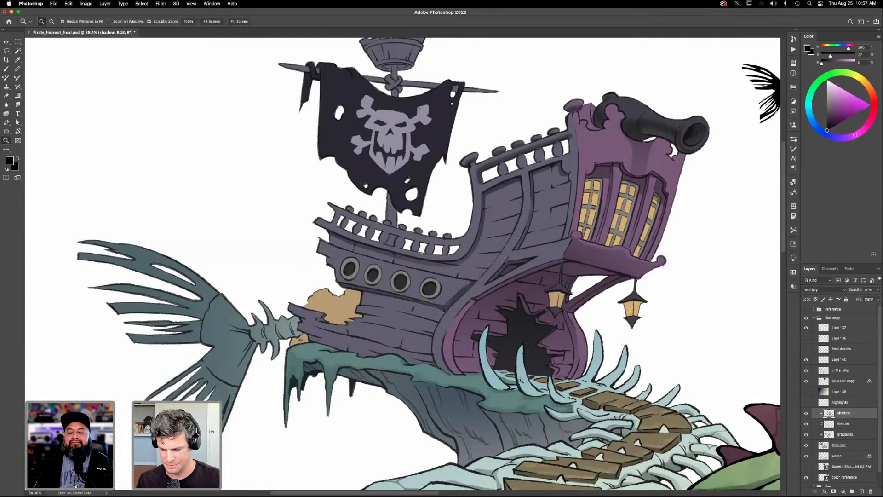
pyautogui.moveTo(522, 380); pyautogui.dragTo(487, 381)
pyautogui.moveTo(598, 437); pyautogui.dragTo(509, 395)
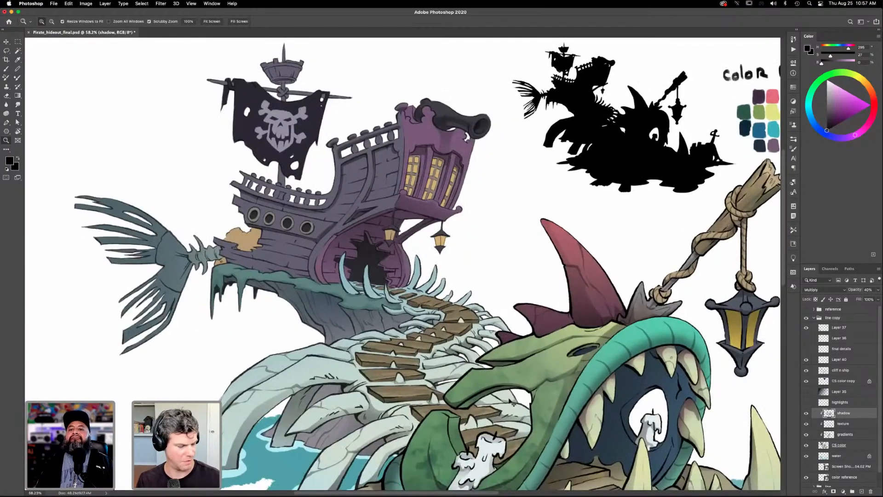
pyautogui.press('super+0')
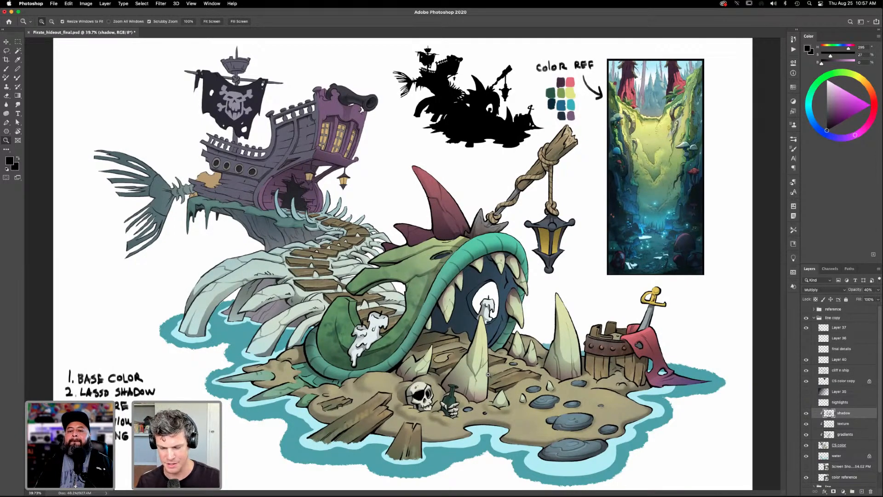
# - Lasso the lower hull planks beneath the tan patch, from the tail end to the purple stern opening
pyautogui.moveTo(251, 216); pyautogui.dragTo(506, 298)
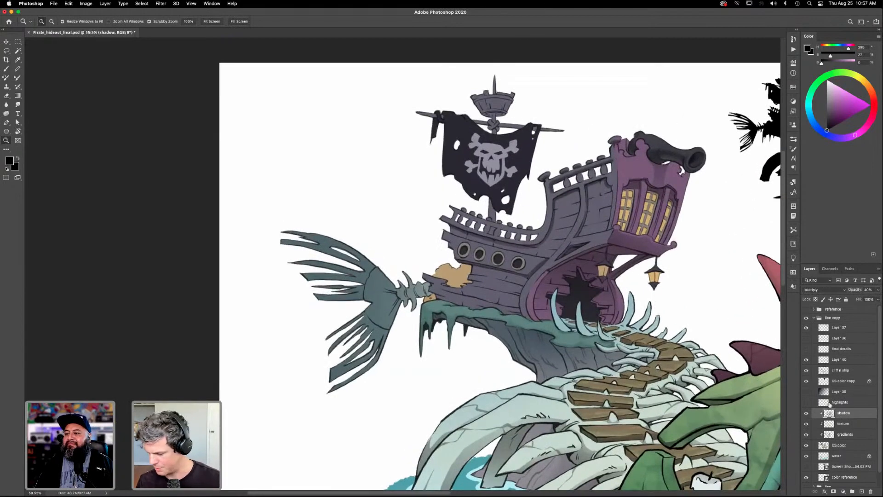
pyautogui.press('l')
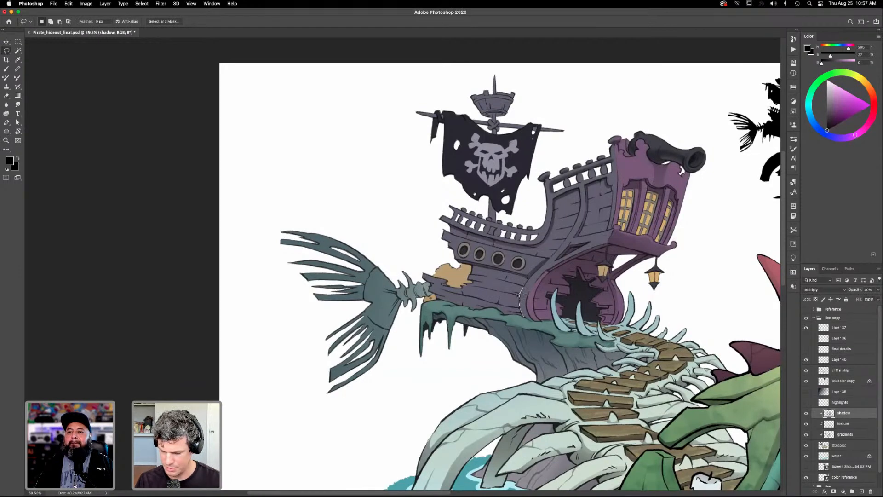
pyautogui.moveTo(492, 291)
pyautogui.mouseDown()
pyautogui.moveTo(422, 275)
pyautogui.moveTo(430, 299)
pyautogui.moveTo(481, 313)
pyautogui.moveTo(506, 291)
pyautogui.mouseUp()
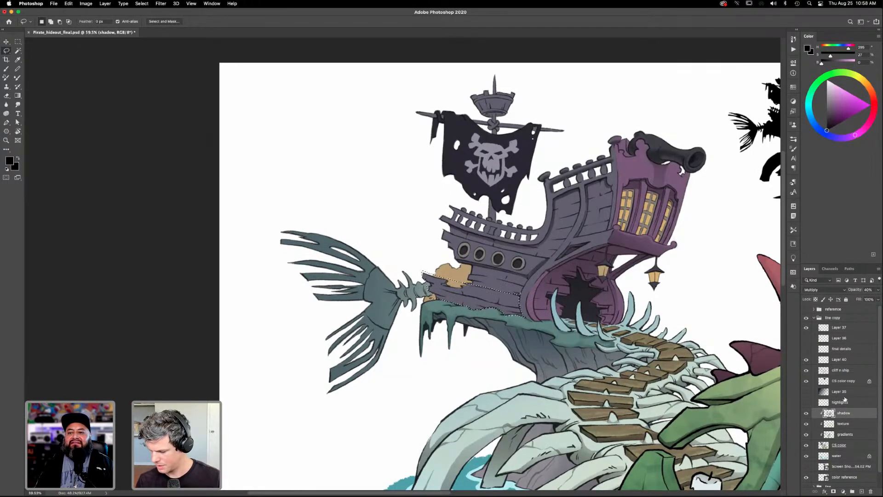
pyautogui.press('g')
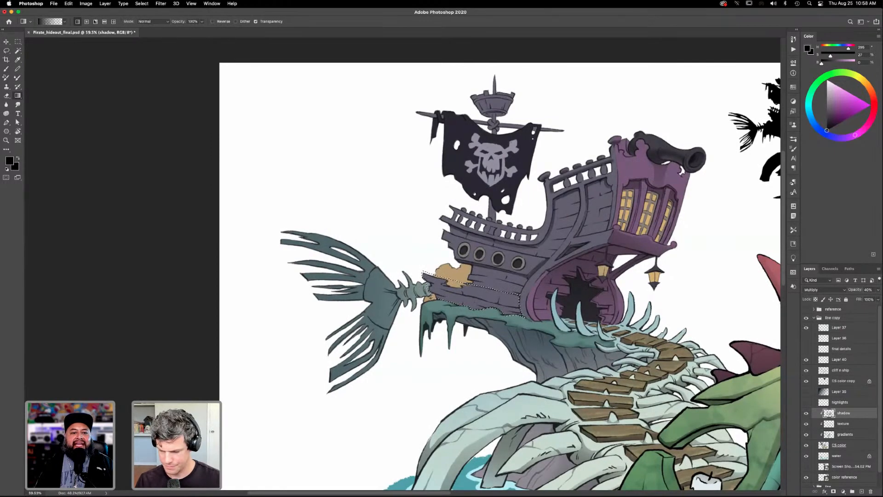
# - Make the shadow layer active, shade the selected lower hull with a black-to-transparent gradient rising from below, and deselect
pyautogui.click(839, 446)
pyautogui.press('w')
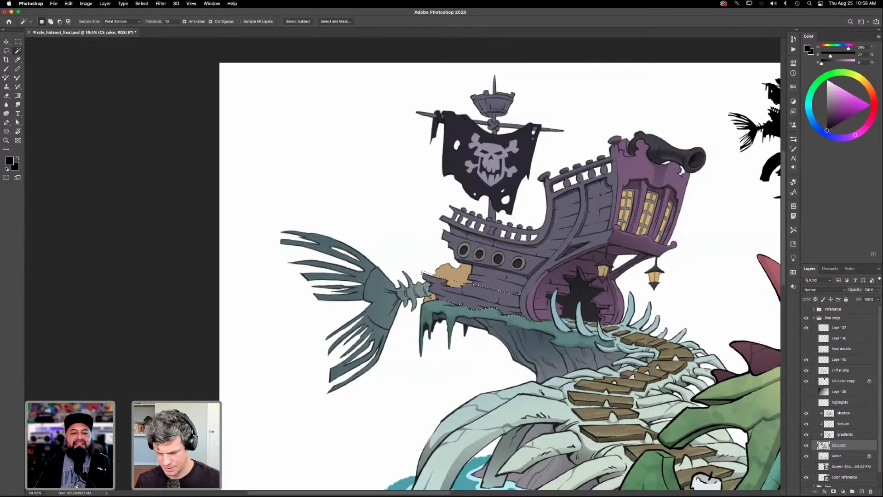
pyautogui.press('l')
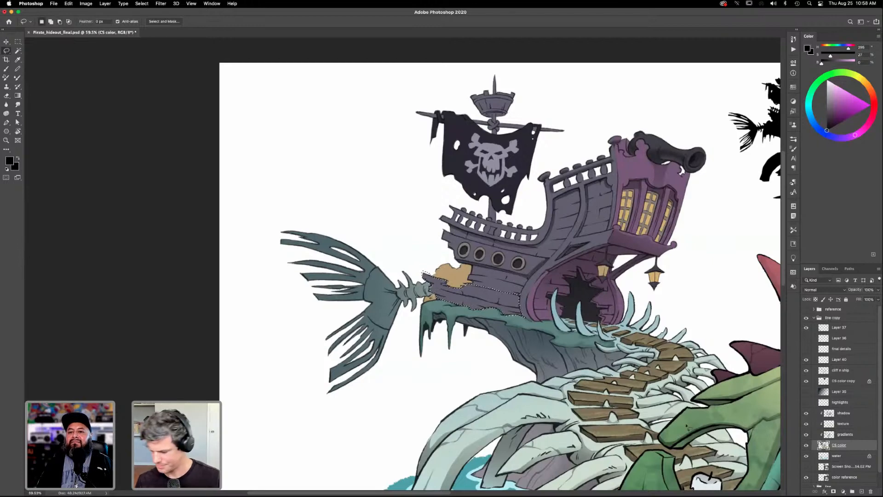
pyautogui.click(845, 434)
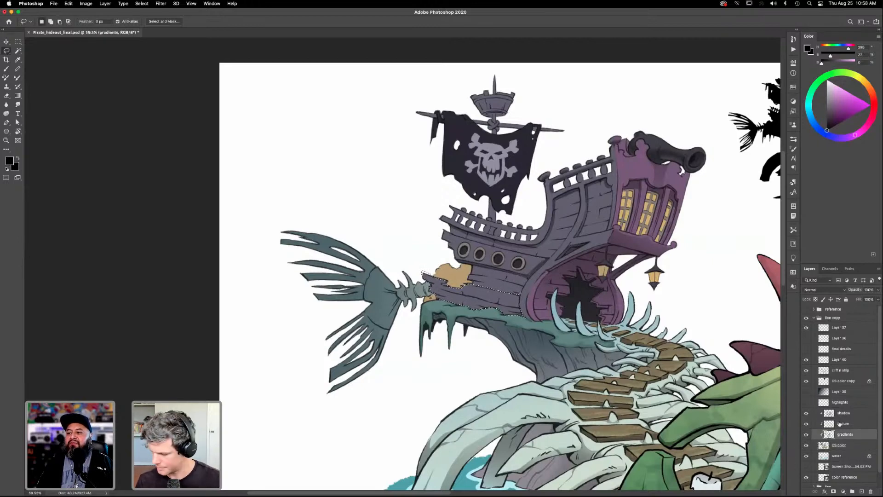
pyautogui.click(819, 414)
pyautogui.press('g')
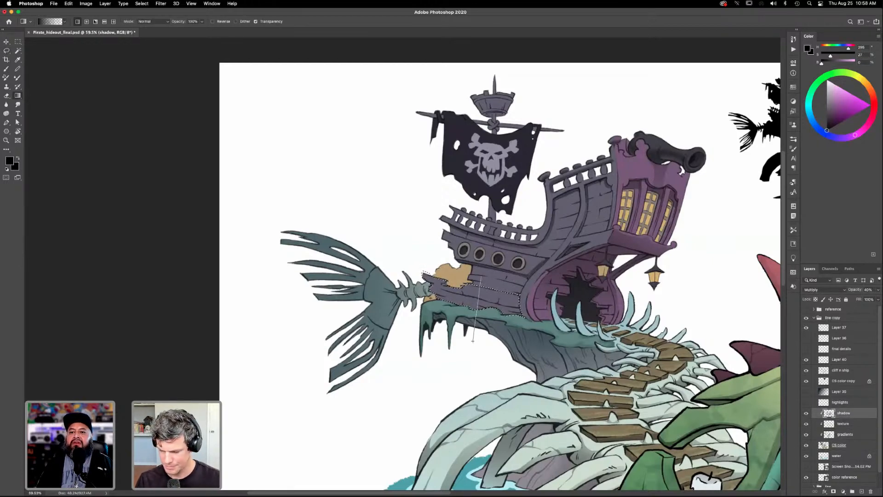
pyautogui.moveTo(473, 341); pyautogui.dragTo(473, 341)
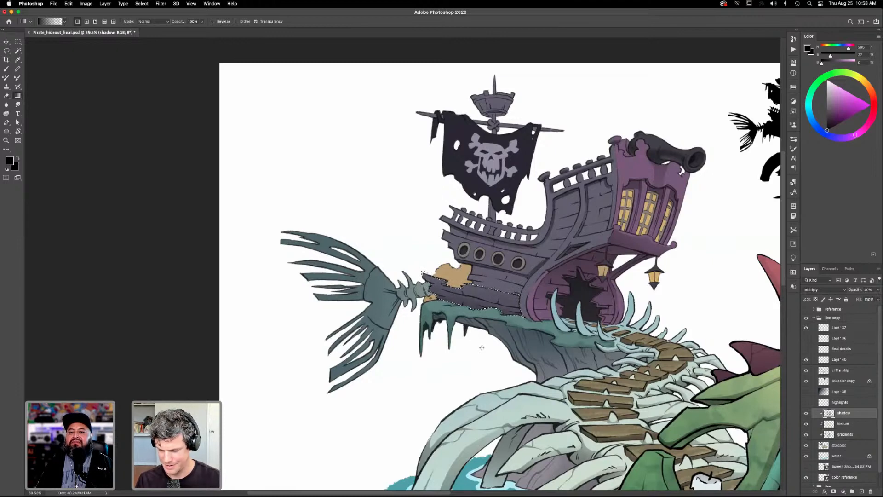
pyautogui.press('super+d')
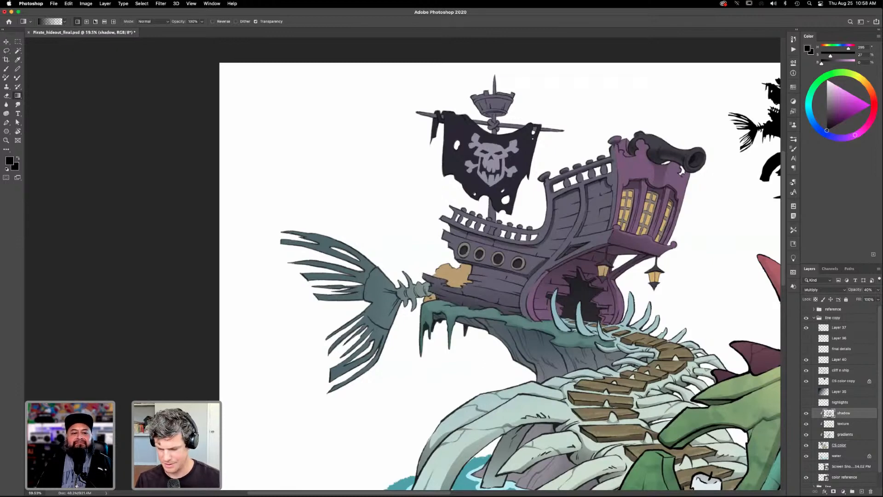
# - Lasso the lower curved purple trim beside the stern opening, shade it with a black gradient from below, and deselect
pyautogui.moveTo(565, 385); pyautogui.dragTo(491, 407)
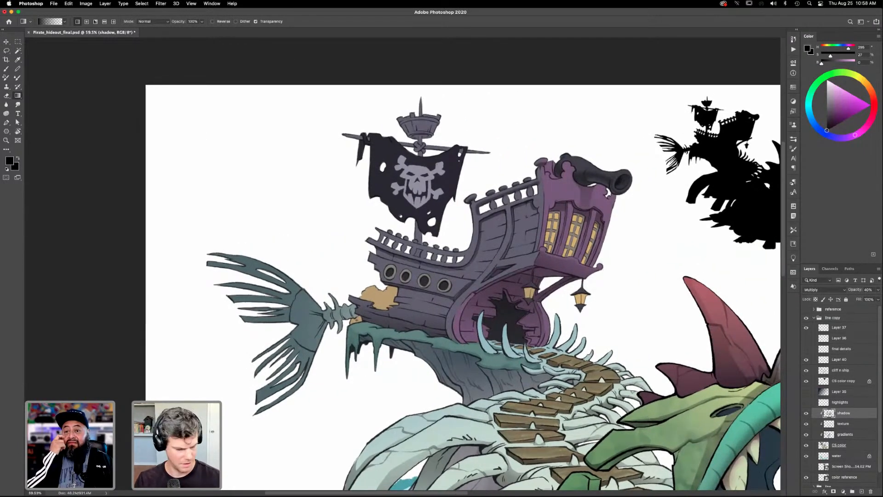
pyautogui.press('l')
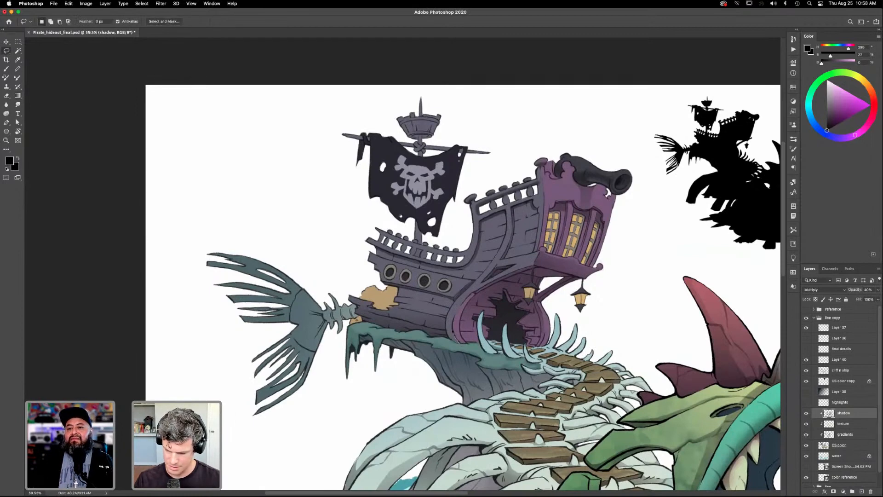
pyautogui.moveTo(447, 321); pyautogui.dragTo(459, 343)
pyautogui.press('g')
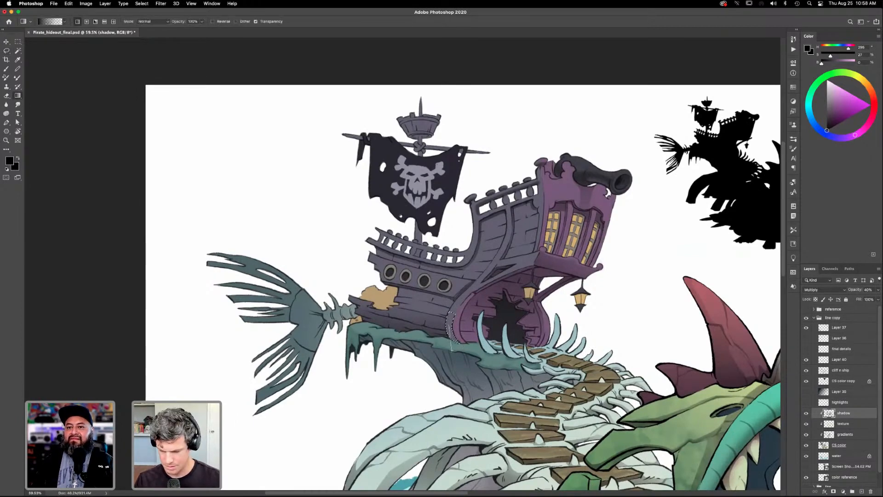
pyautogui.moveTo(452, 350); pyautogui.dragTo(451, 338)
pyautogui.press('super+d')
# - Lasso the upper hull area where the rear railing meets the purple stern to confine the soft black brush, and deselect
pyautogui.moveTo(582, 395); pyautogui.dragTo(575, 377)
pyautogui.scroll(-2, 575, 376)
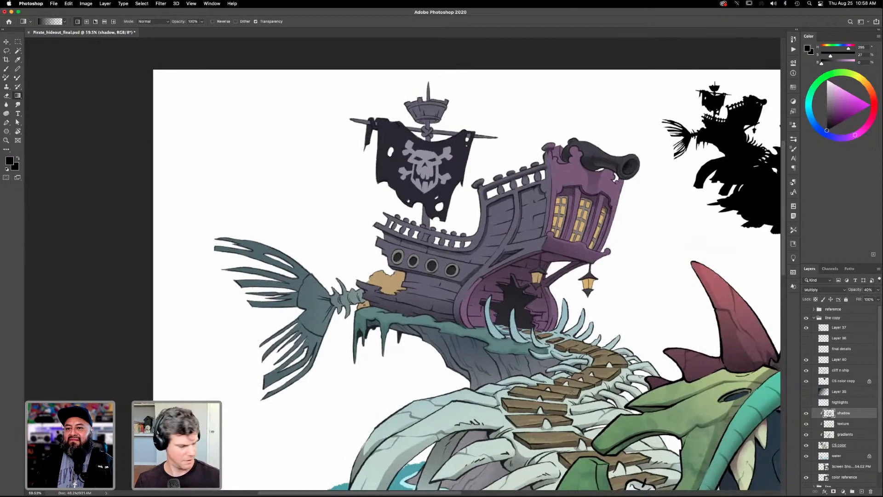
pyautogui.scroll(-3, 572, 395)
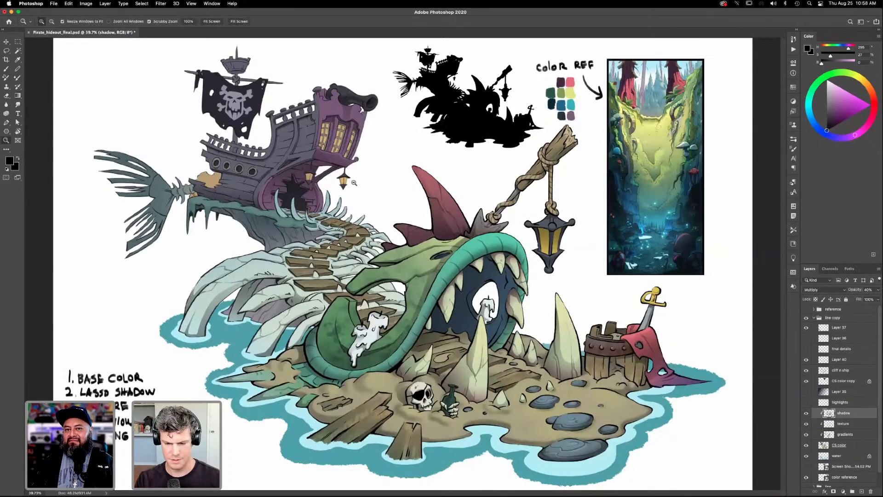
pyautogui.moveTo(353, 183); pyautogui.dragTo(367, 183)
pyautogui.moveTo(289, 115); pyautogui.dragTo(530, 306)
pyautogui.moveTo(530, 306); pyautogui.dragTo(536, 329)
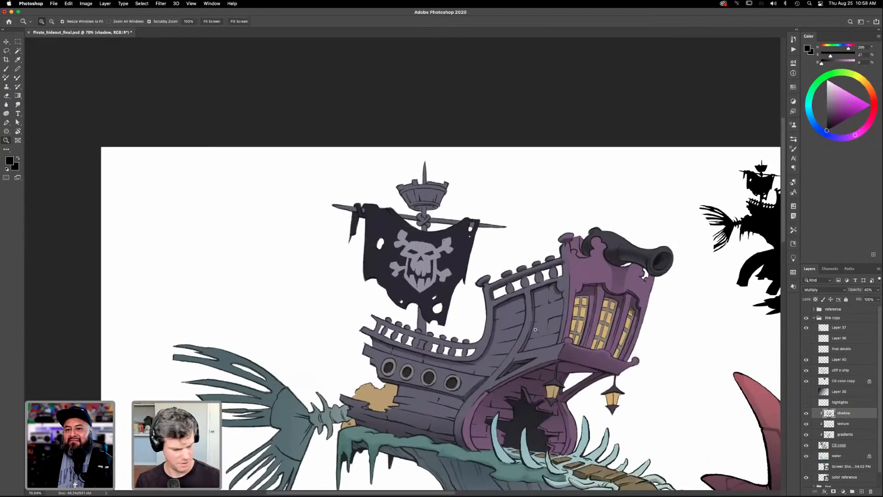
pyautogui.press('l')
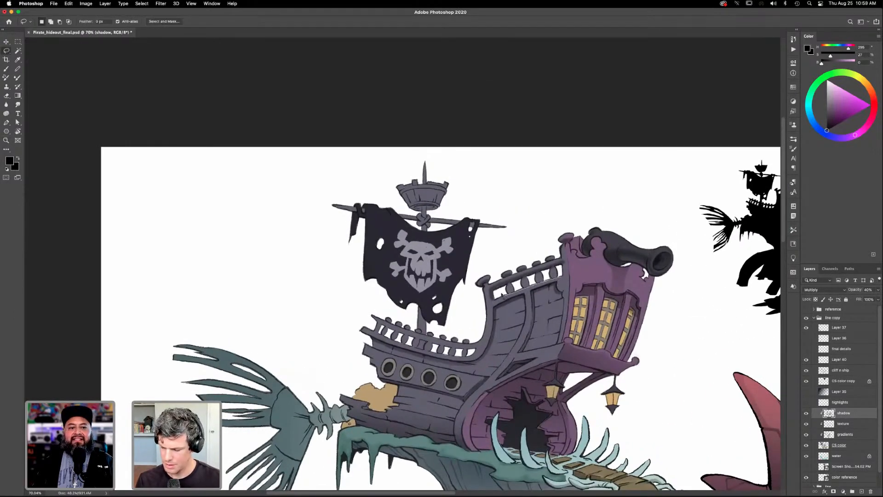
pyautogui.moveTo(562, 276); pyautogui.dragTo(562, 277)
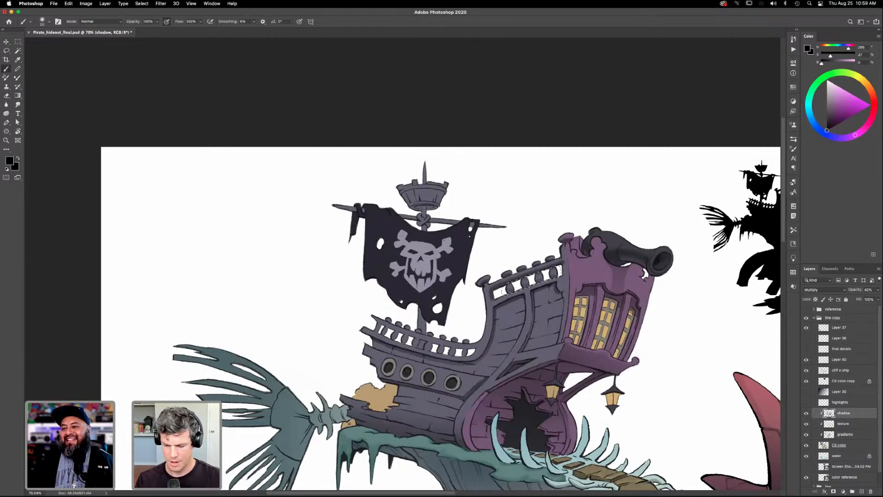
# - Review the whole illustration against the color reference and inspect the skull and bottle on the sand up close
pyautogui.press('super+0')
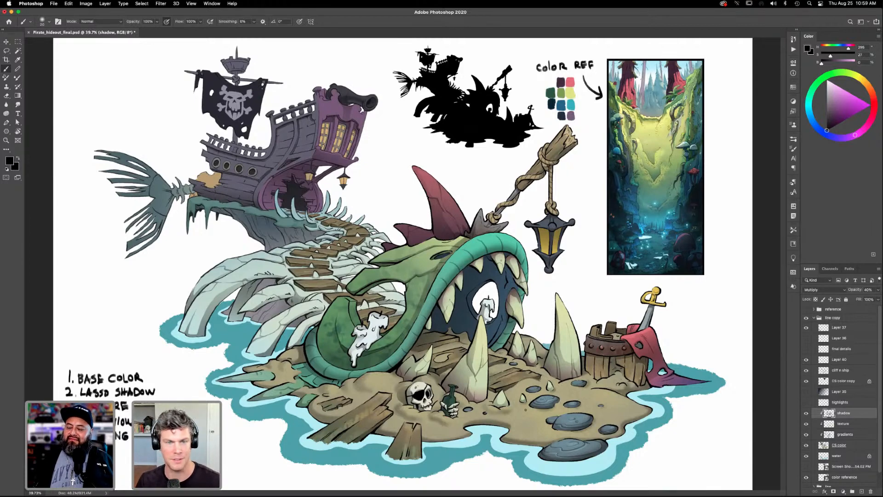
pyautogui.press('z')
pyautogui.moveTo(444, 421)
pyautogui.mouseDown()
pyautogui.moveTo(482, 432)
pyautogui.moveTo(481, 374)
pyautogui.mouseUp()
pyautogui.moveTo(540, 359); pyautogui.dragTo(513, 409)
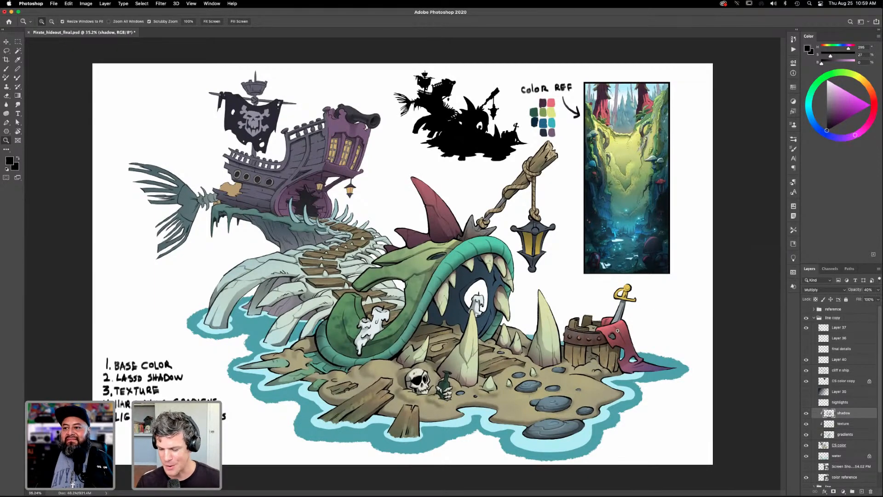
pyautogui.moveTo(435, 403); pyautogui.dragTo(467, 378)
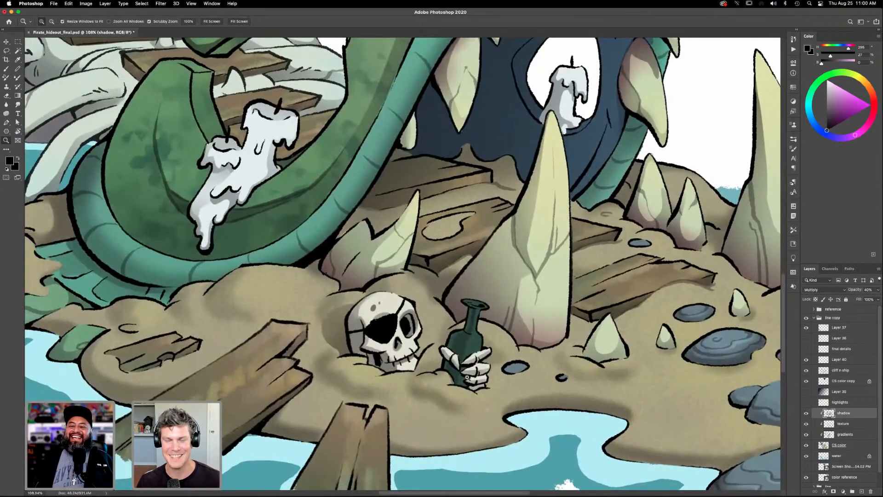
pyautogui.press('super+0')
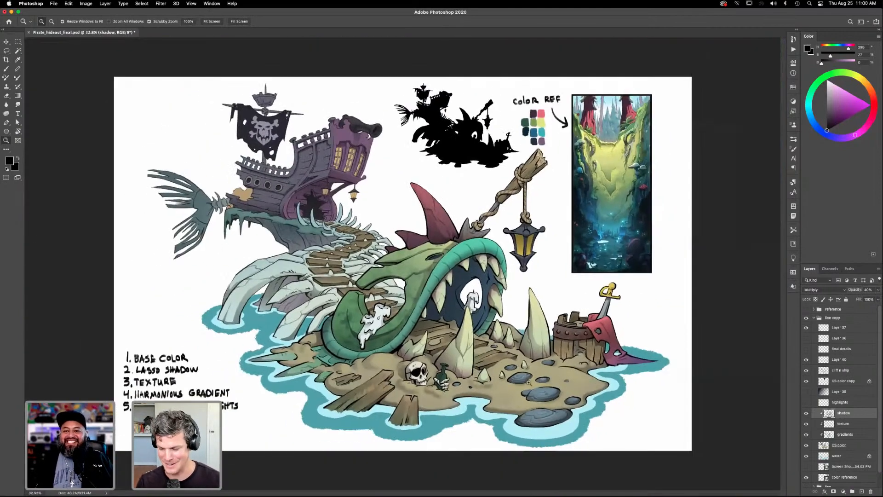
pyautogui.moveTo(526, 377); pyautogui.dragTo(534, 369)
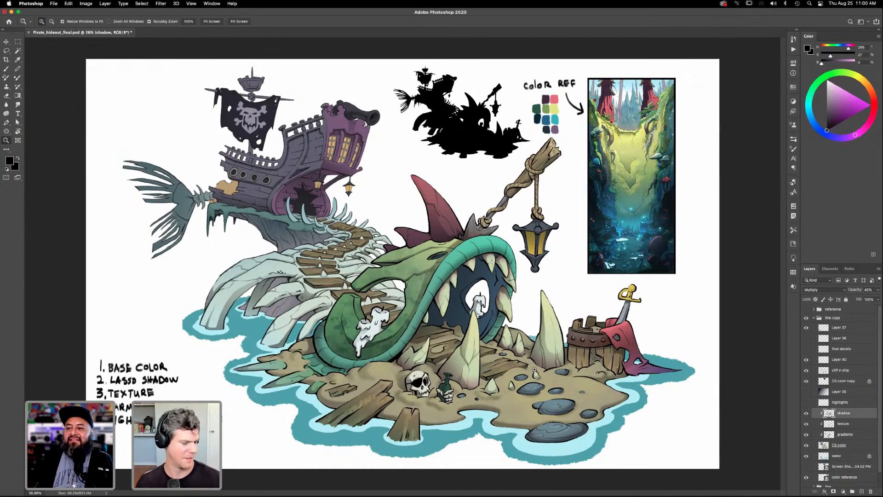
pyautogui.moveTo(481, 290); pyautogui.dragTo(541, 363)
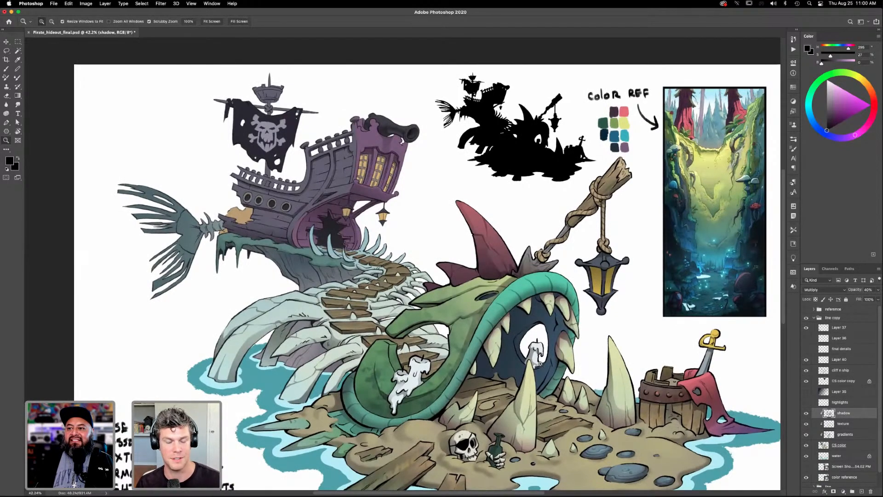
pyautogui.moveTo(548, 389); pyautogui.dragTo(561, 385)
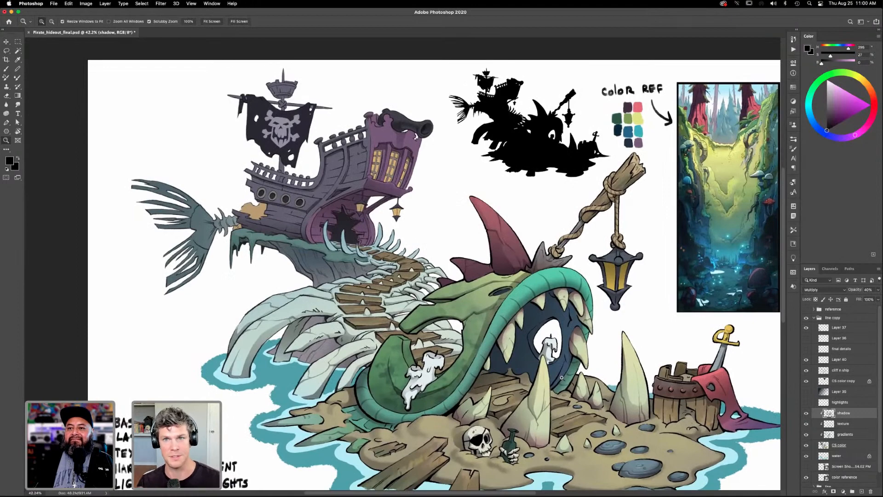
pyautogui.hscroll(5, 572, 384)
pyautogui.scroll(-4, 573, 385)
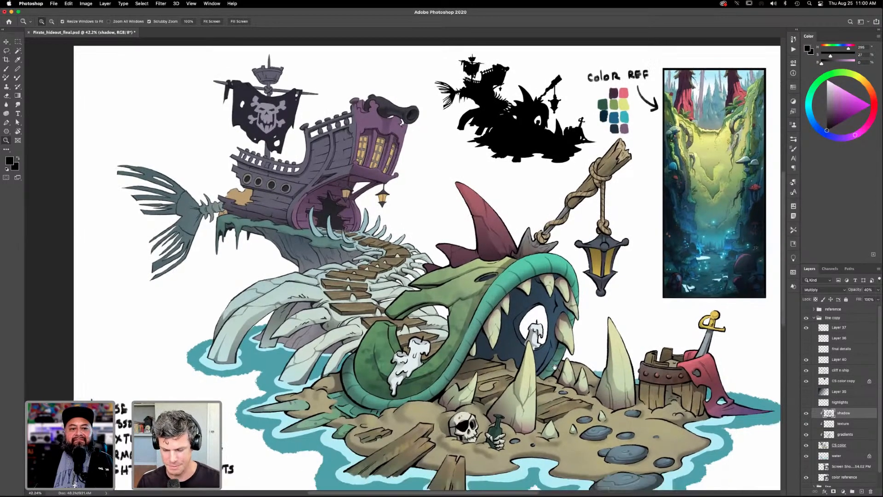
pyautogui.hscroll(-5, 601, 424)
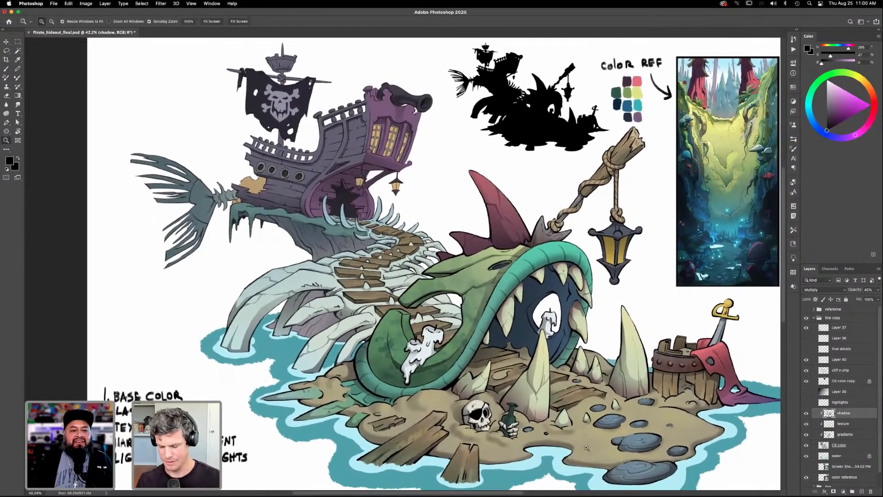
pyautogui.hscroll(2, 525, 402)
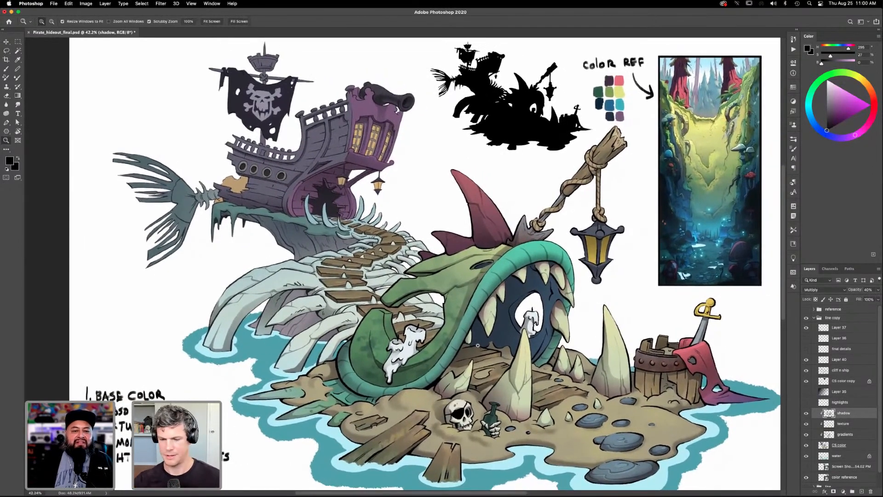
# - Save the Pirate_hideout_final.psd illustration with its added hull and railing shadows
pyautogui.click(54, 4)
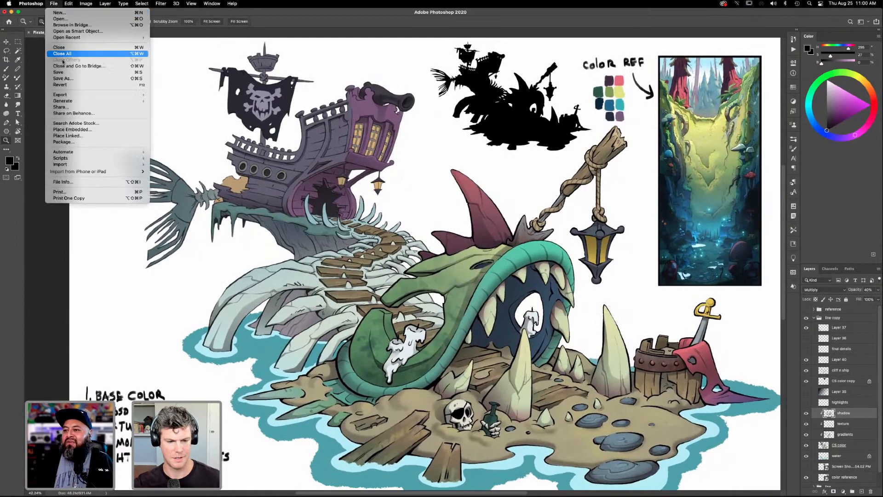
pyautogui.click(64, 72)
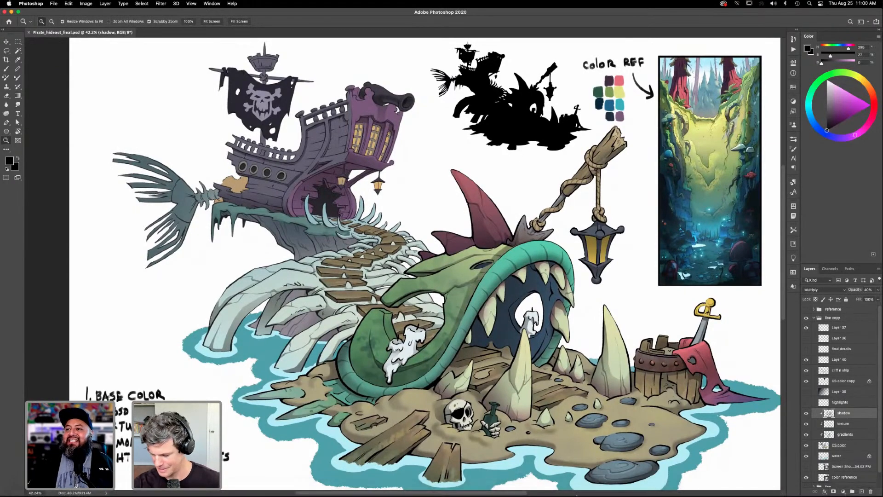
# - Switch to the Firefox window showing the artist's Behance profile, enlarge it, and open the STRANDED LAND - 2020 project
pyautogui.moveTo(651, 495)
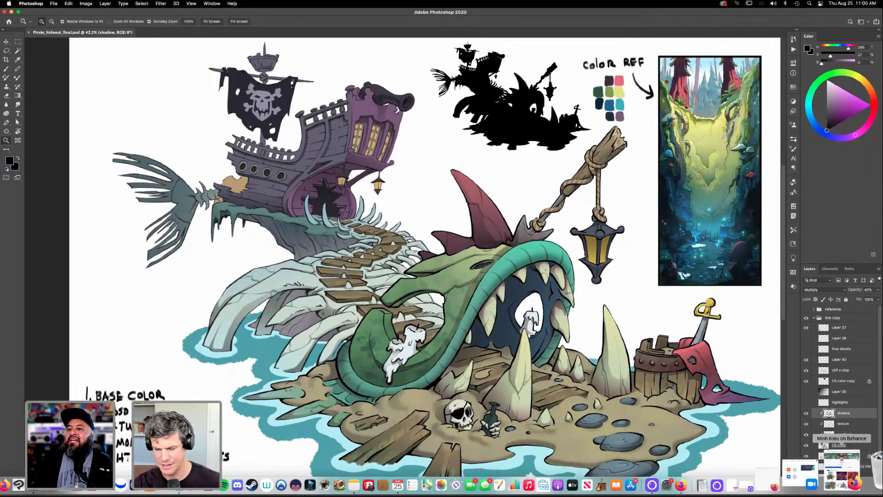
pyautogui.click(854, 479)
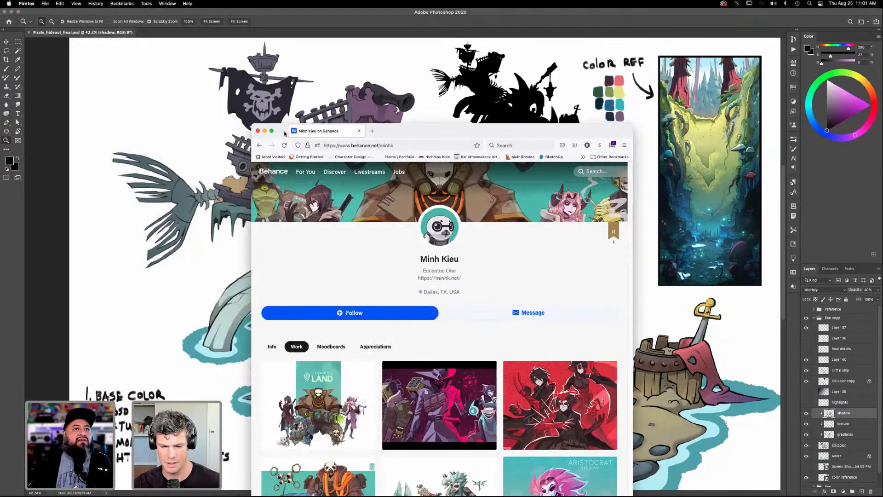
pyautogui.click(272, 131)
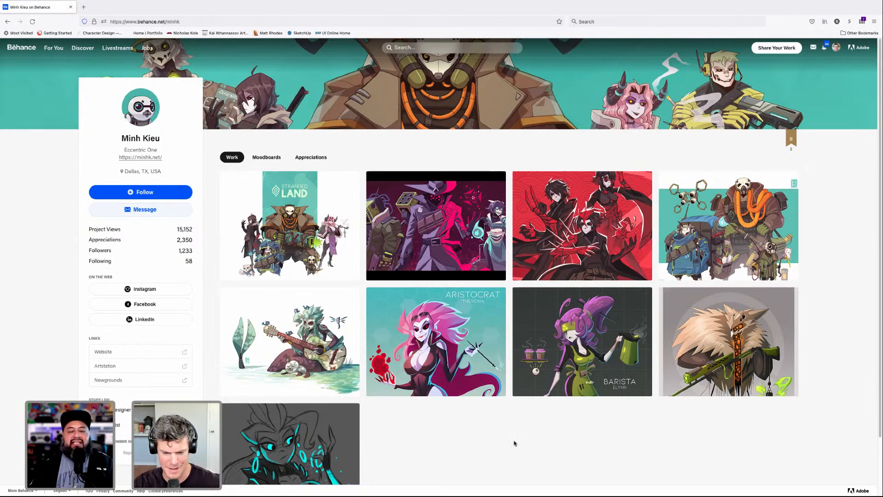
pyautogui.click(324, 225)
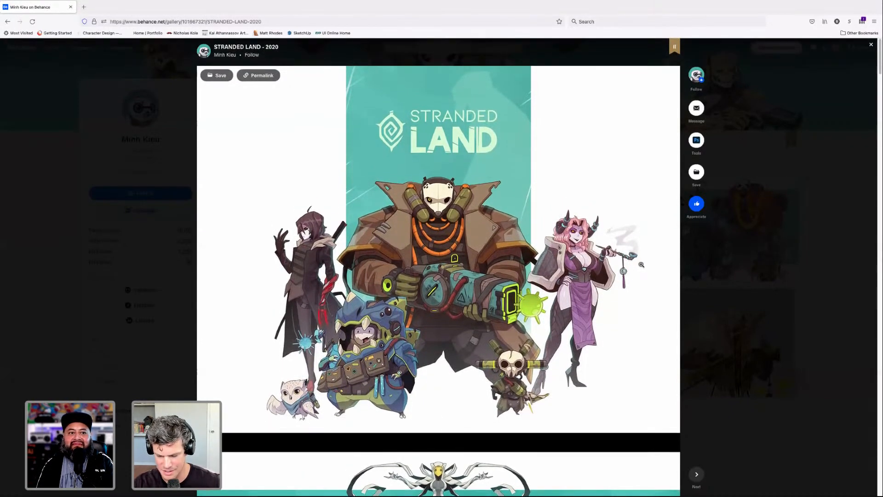
# - Examine the project's opening Stranded Land group illustration for its coloring and character shading
pyautogui.scroll(-1, 639, 264)
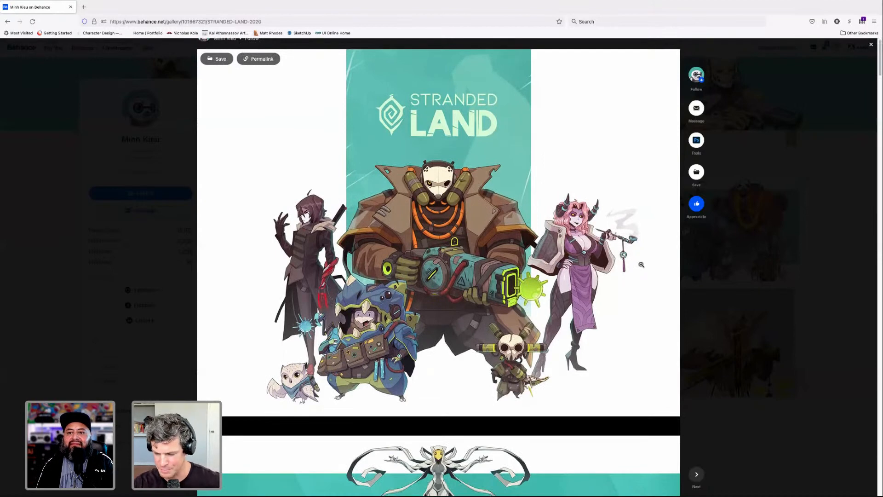
pyautogui.scroll(1, 641, 264)
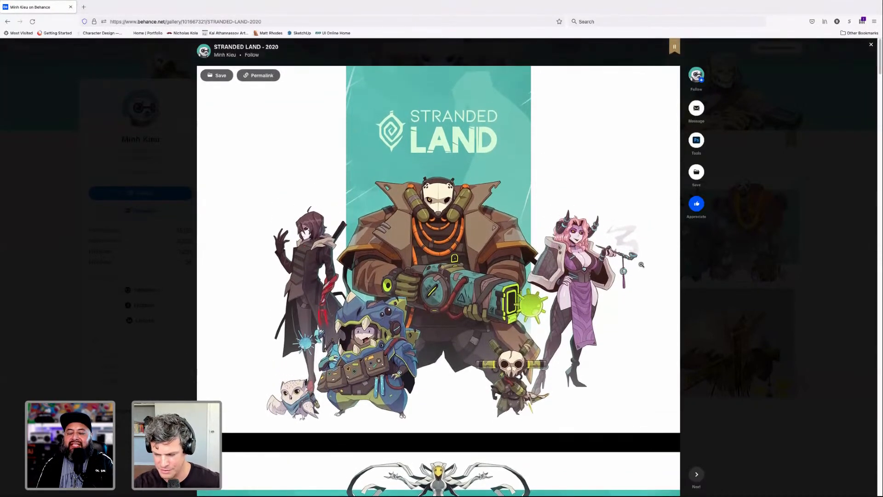
pyautogui.scroll(-1, 642, 266)
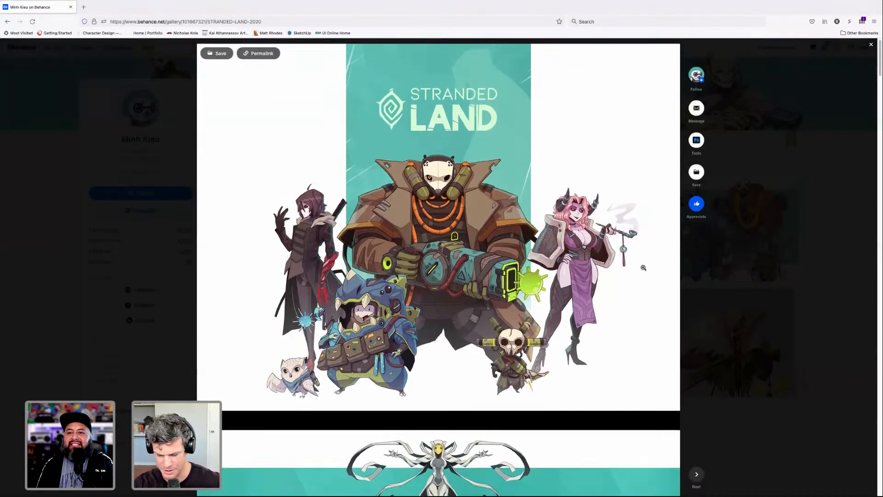
pyautogui.scroll(-2, 643, 268)
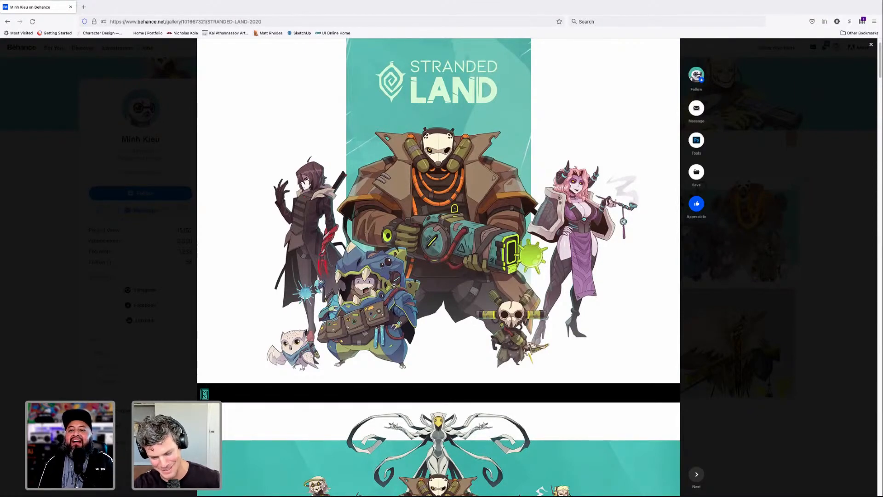
pyautogui.scroll(-1, 396, 284)
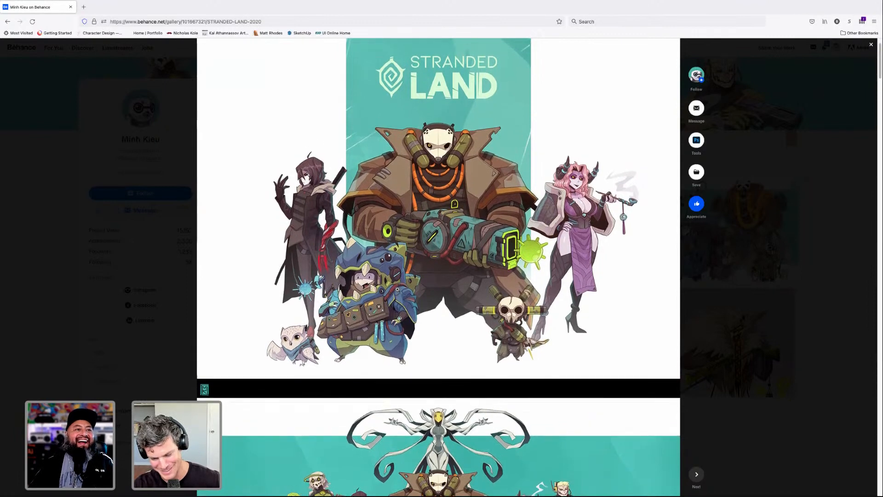
pyautogui.scroll(-4, 396, 289)
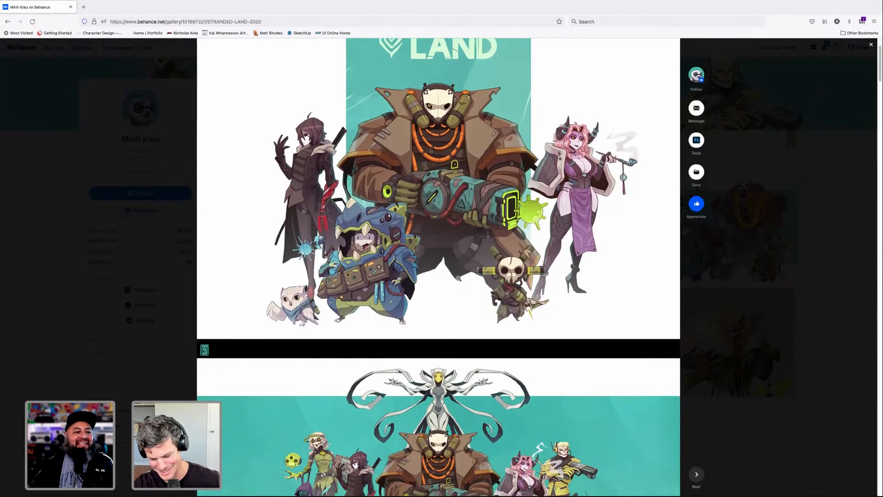
pyautogui.scroll(2, 510, 275)
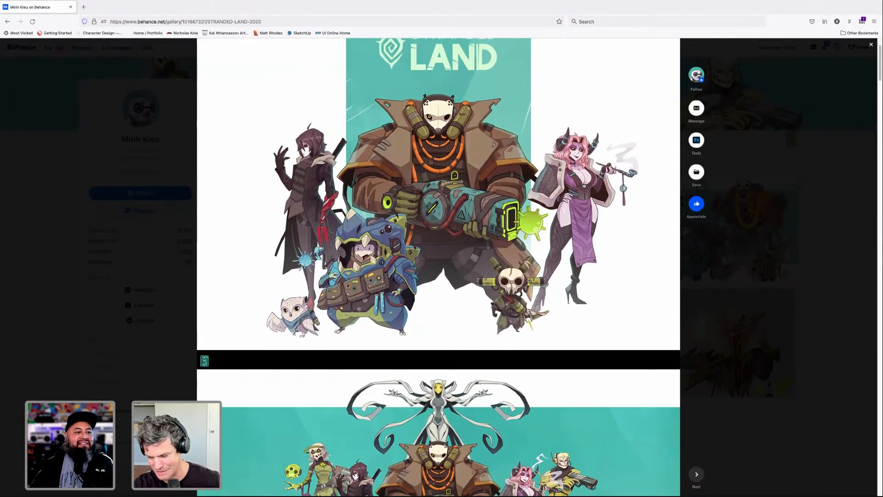
pyautogui.scroll(1, 455, 229)
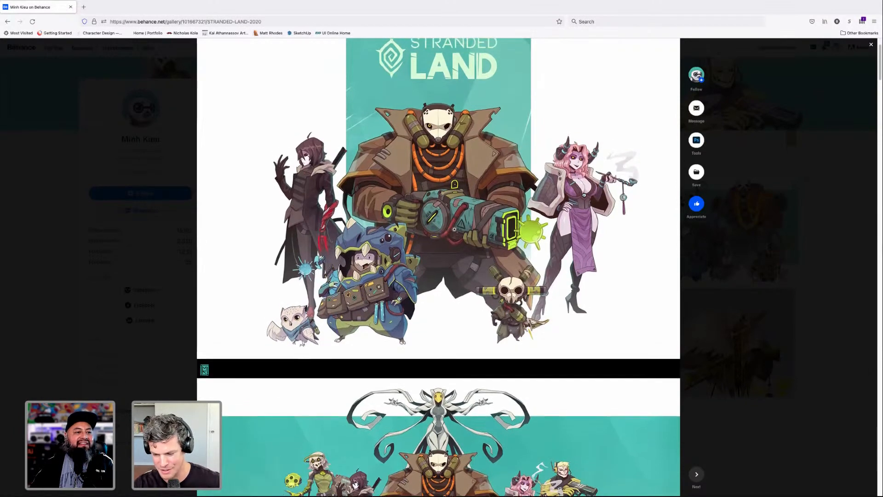
pyautogui.scroll(-1, 454, 229)
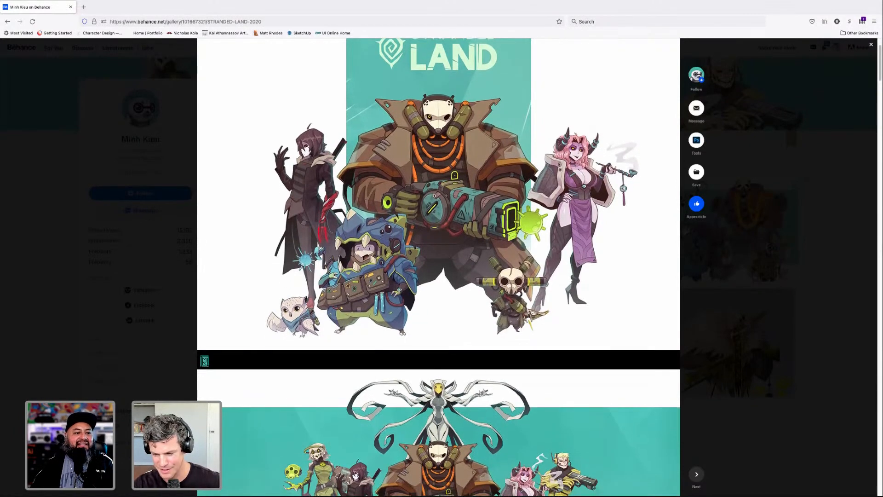
pyautogui.scroll(5, 438, 206)
pyautogui.scroll(-5, 451, 215)
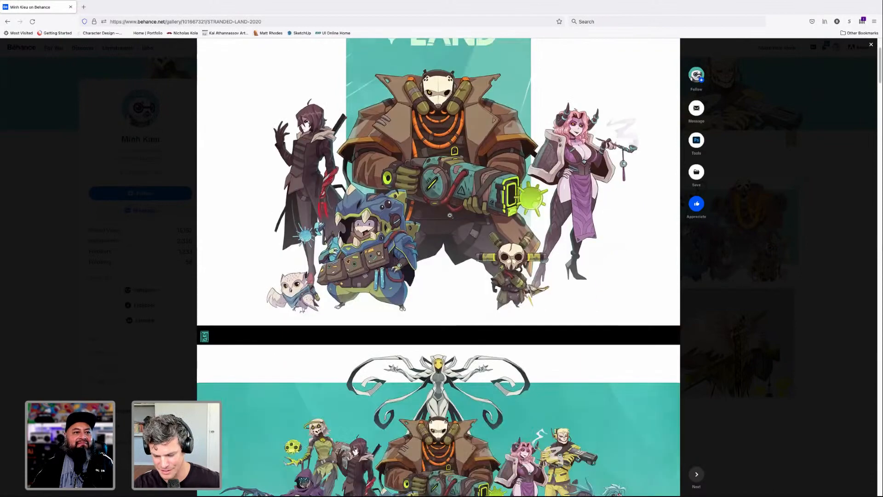
# - Look through the wide cast lineups and the Great One Librarian artwork, down to the Artist Blaise and Navy Silki designs
pyautogui.scroll(-1, 457, 216)
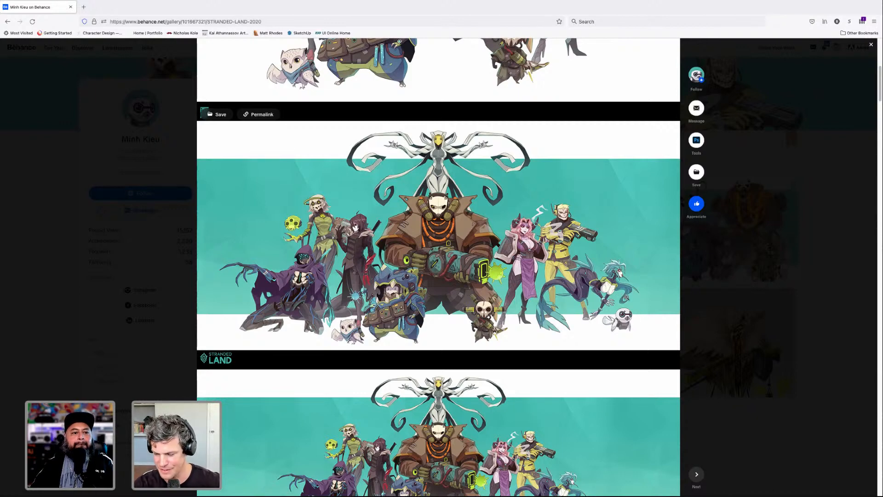
pyautogui.scroll(-1, 645, 318)
pyautogui.scroll(-3, 643, 319)
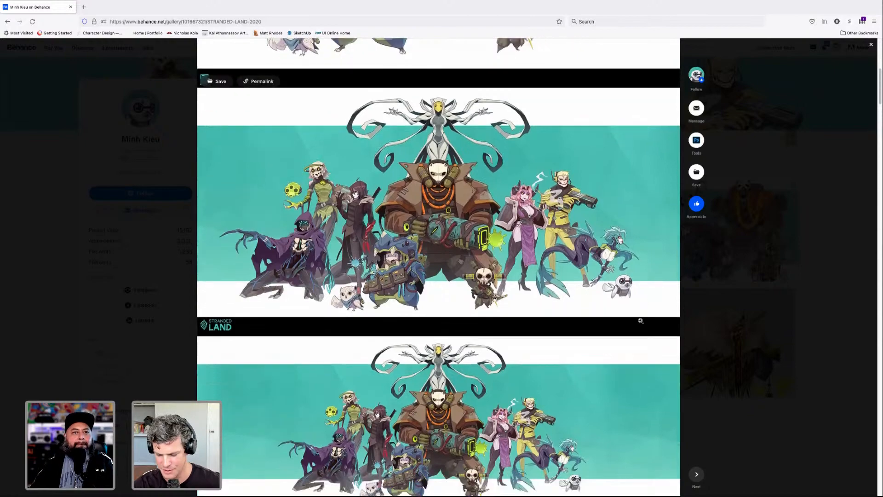
pyautogui.scroll(-10, 641, 320)
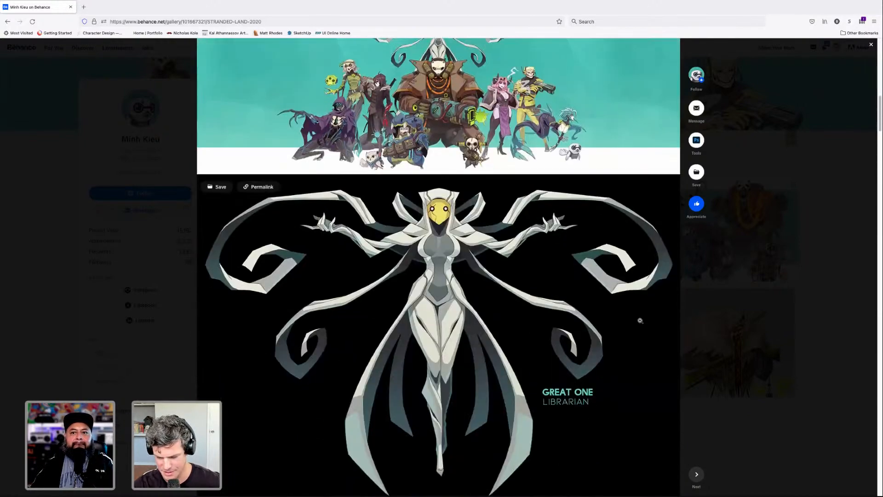
pyautogui.scroll(-8, 640, 321)
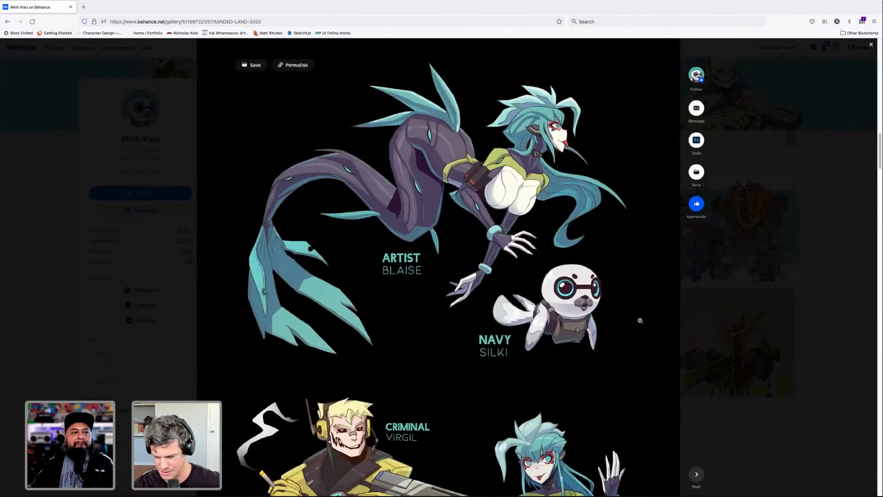
# - Study the coloring and shading of the full-length Criminal Virgil and Artist Blaise character designs
pyautogui.scroll(-4, 640, 320)
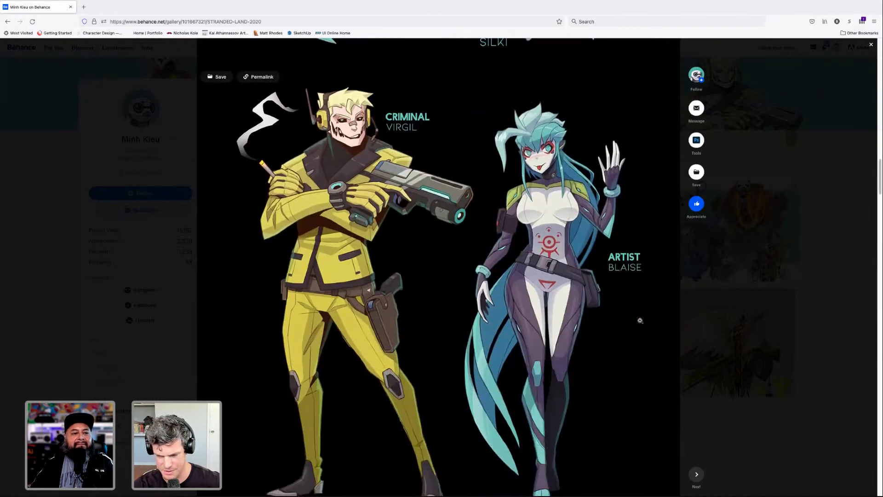
pyautogui.scroll(-1, 640, 320)
pyautogui.scroll(-3, 640, 320)
pyautogui.scroll(2, 640, 320)
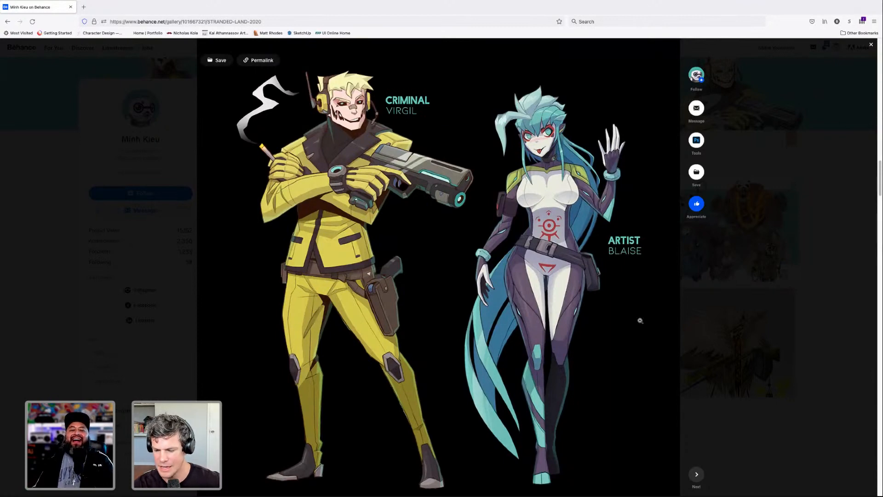
pyautogui.scroll(-1, 640, 320)
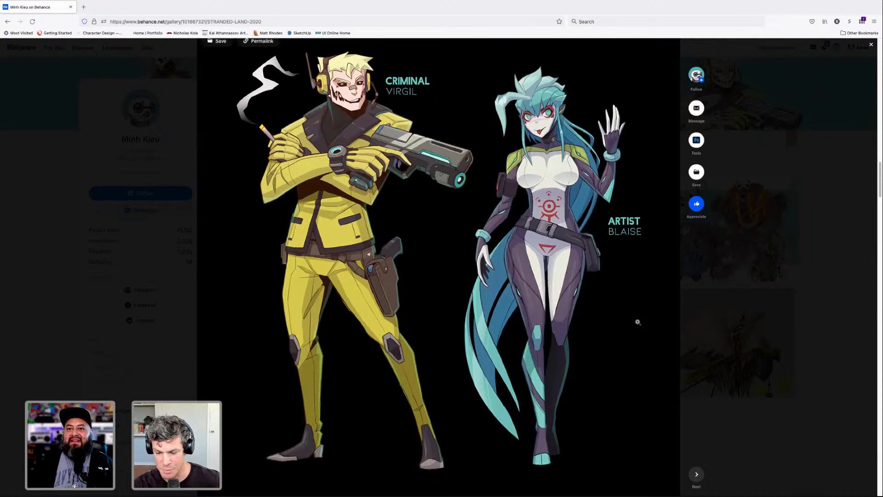
pyautogui.scroll(-1, 638, 322)
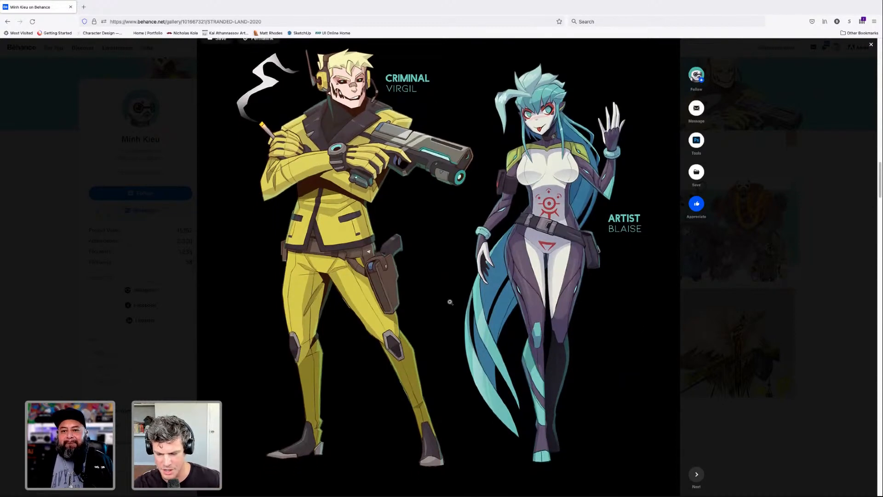
pyautogui.scroll(-2, 449, 302)
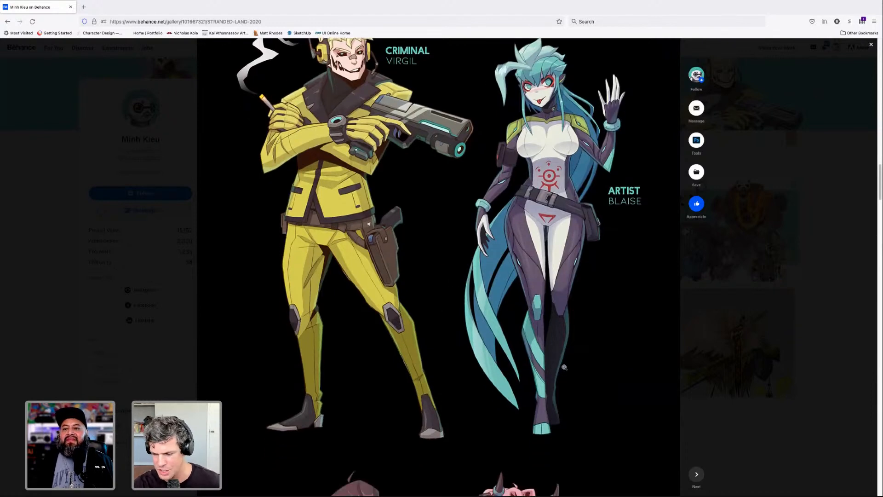
pyautogui.scroll(3, 564, 367)
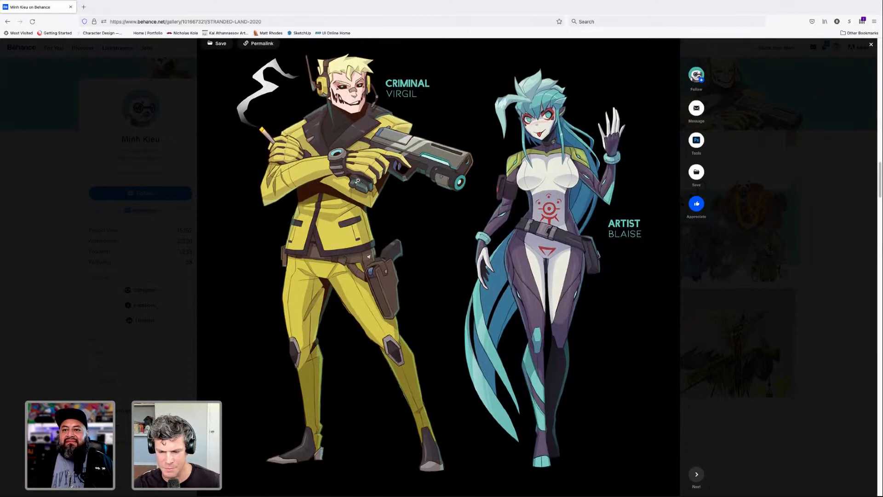
# - Study the coloring and shading of the Detective Auge and Aristocrat Therona character designs
pyautogui.scroll(-5, 423, 291)
pyautogui.scroll(-8, 434, 301)
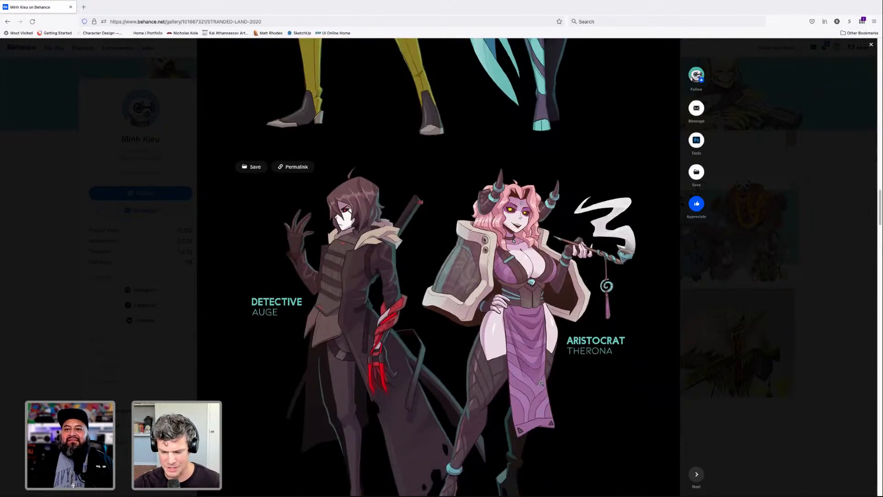
pyautogui.scroll(-2, 585, 390)
pyautogui.scroll(-4, 585, 390)
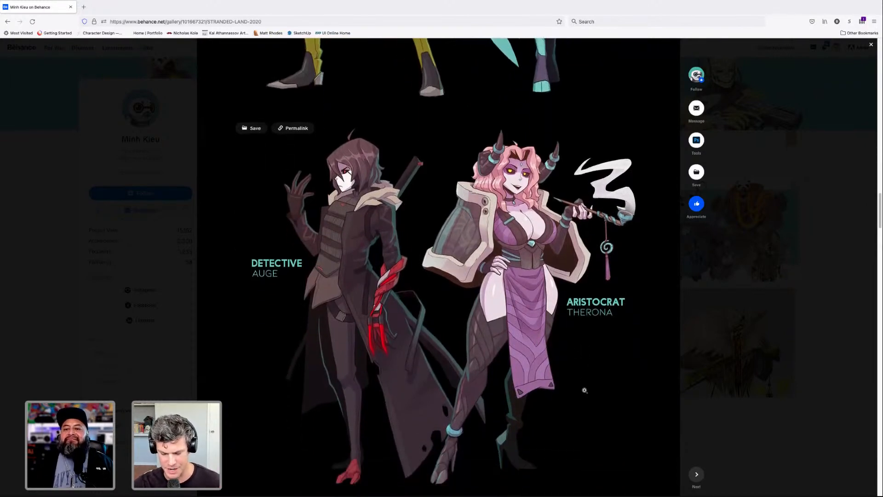
pyautogui.scroll(-1, 586, 388)
pyautogui.scroll(1, 586, 388)
pyautogui.scroll(-3, 583, 388)
# - Examine the Academic Rooke, Scout Perci and Rambler Iott designs, plus the large Commando Grit character
pyautogui.scroll(-5, 583, 388)
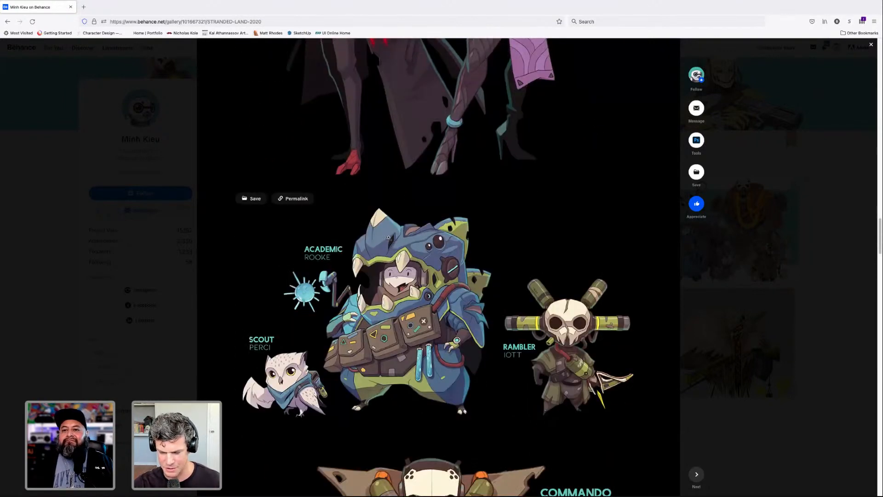
pyautogui.scroll(-2, 383, 306)
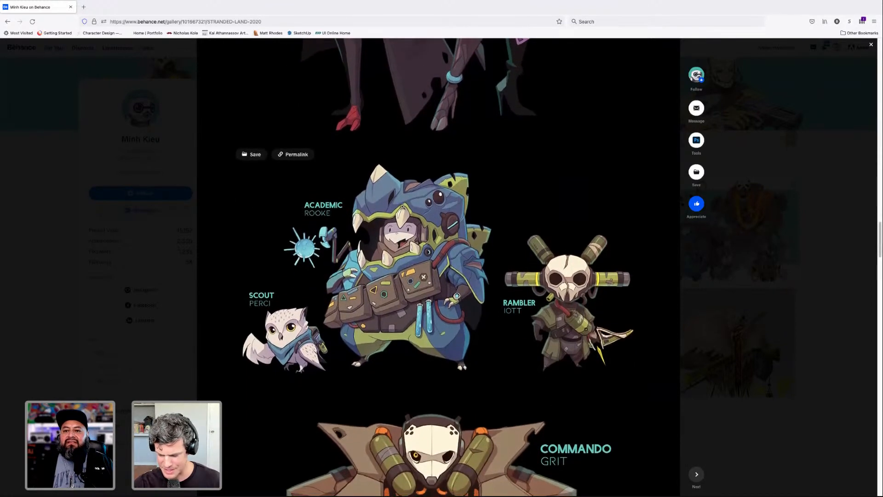
pyautogui.scroll(1, 437, 239)
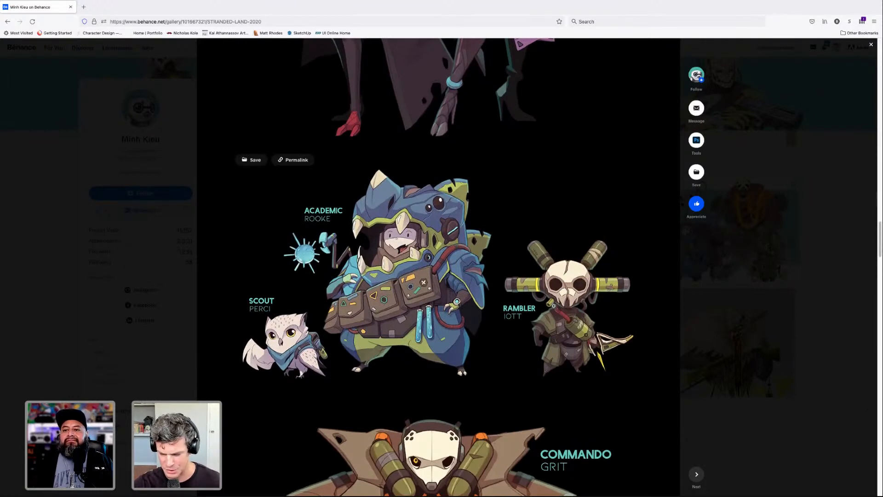
pyautogui.scroll(-5, 556, 309)
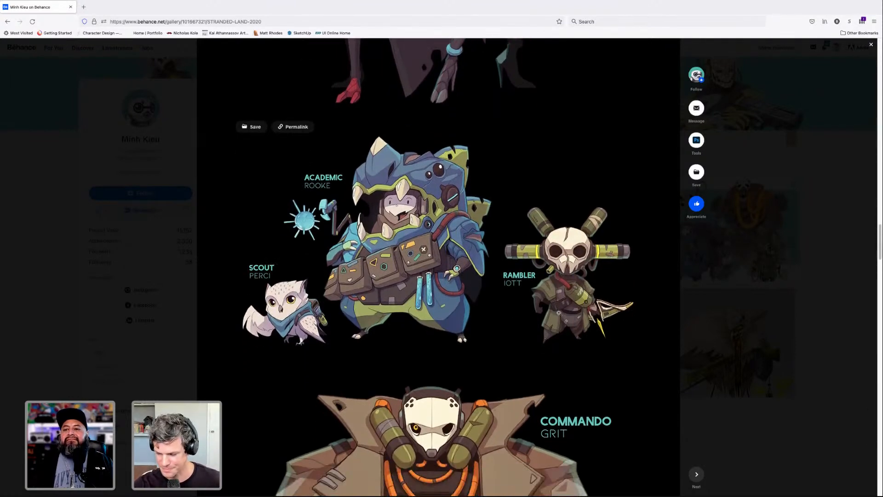
pyautogui.scroll(-3, 560, 315)
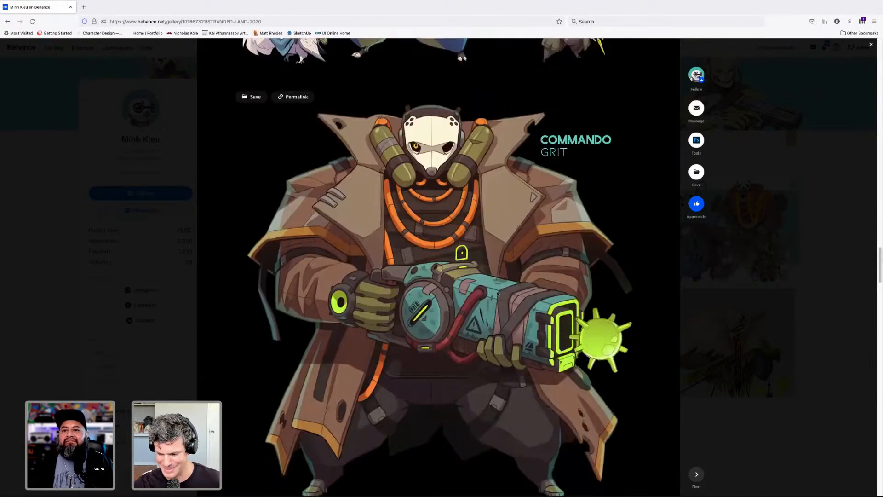
pyautogui.scroll(-3, 569, 280)
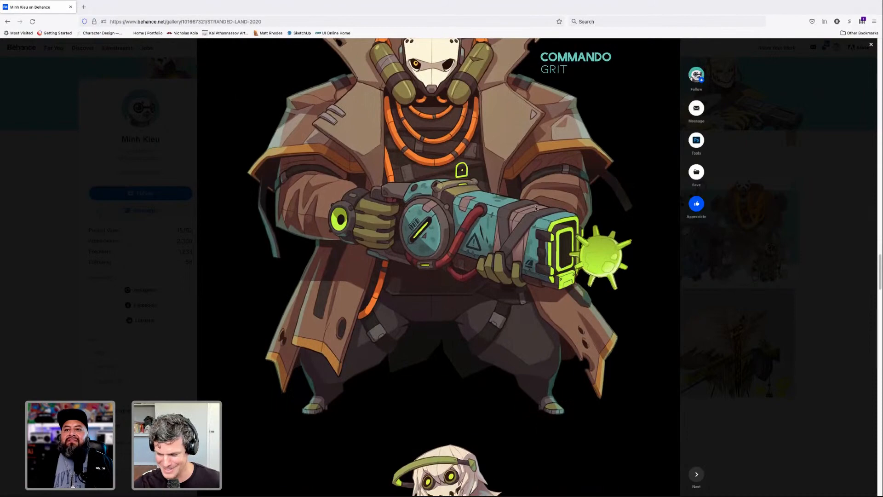
pyautogui.scroll(2, 506, 184)
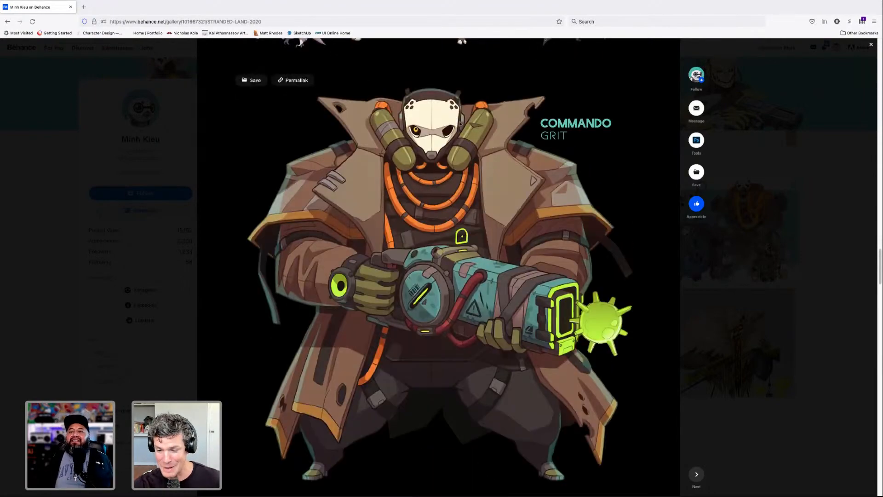
# - Examine the full-length Occultist Mare and Outsider Carter character designs, down to the Musketeers lineup
pyautogui.scroll(-6, 459, 207)
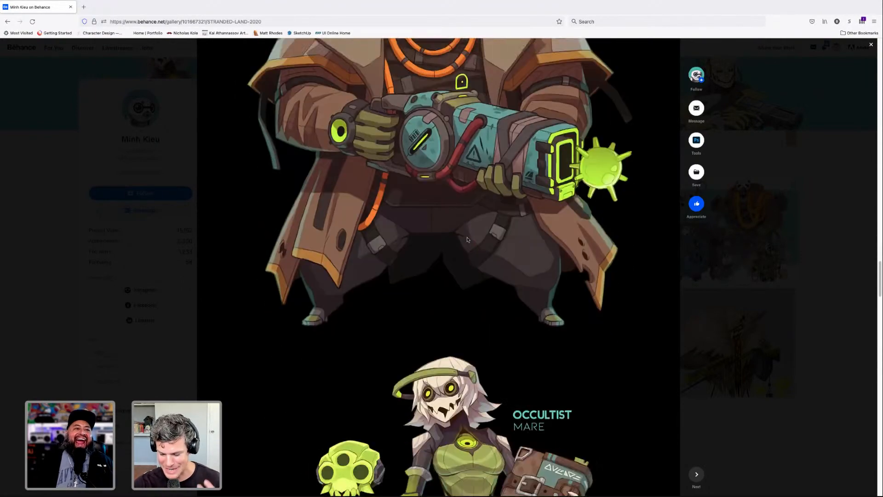
pyautogui.scroll(-4, 471, 244)
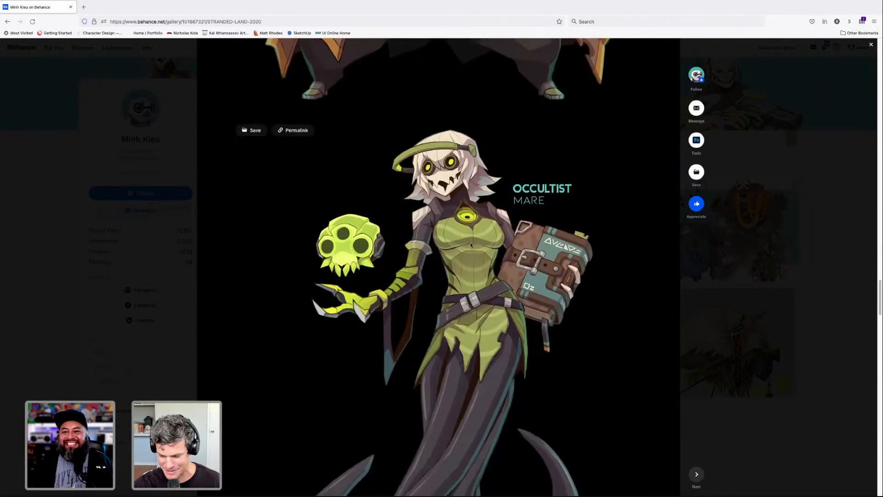
pyautogui.scroll(-6, 471, 245)
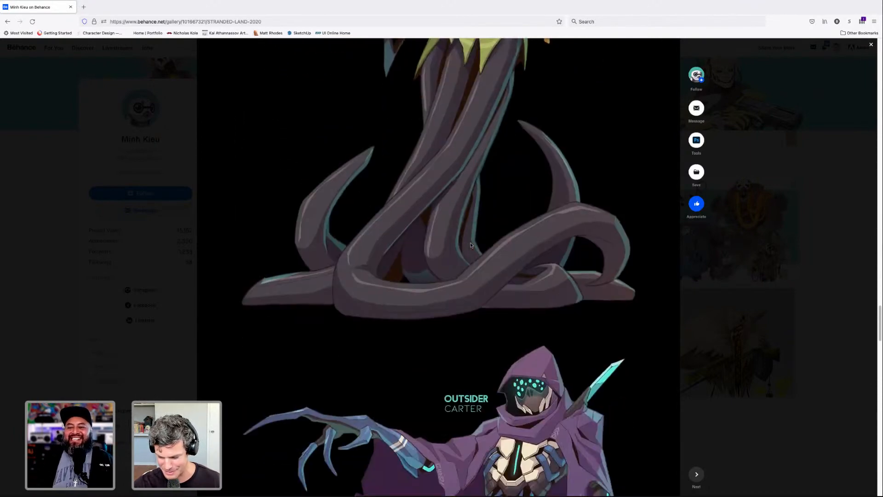
pyautogui.scroll(-2, 471, 245)
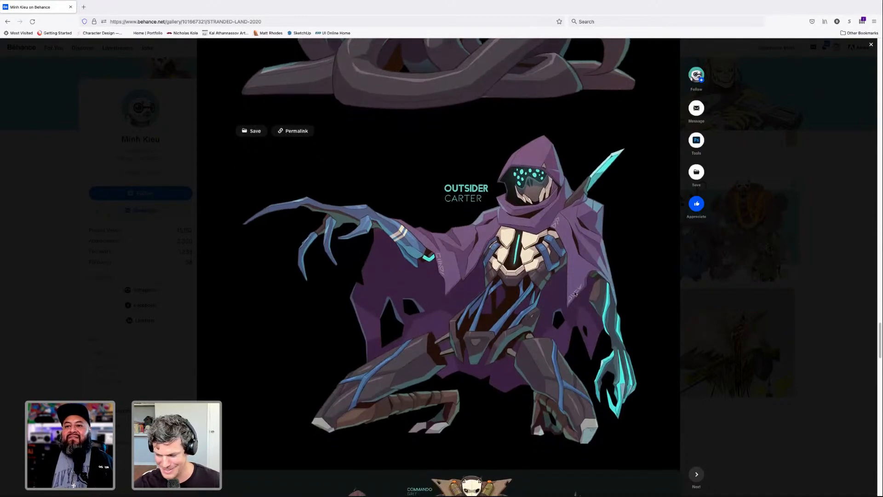
pyautogui.scroll(-4, 574, 294)
pyautogui.scroll(-2, 574, 293)
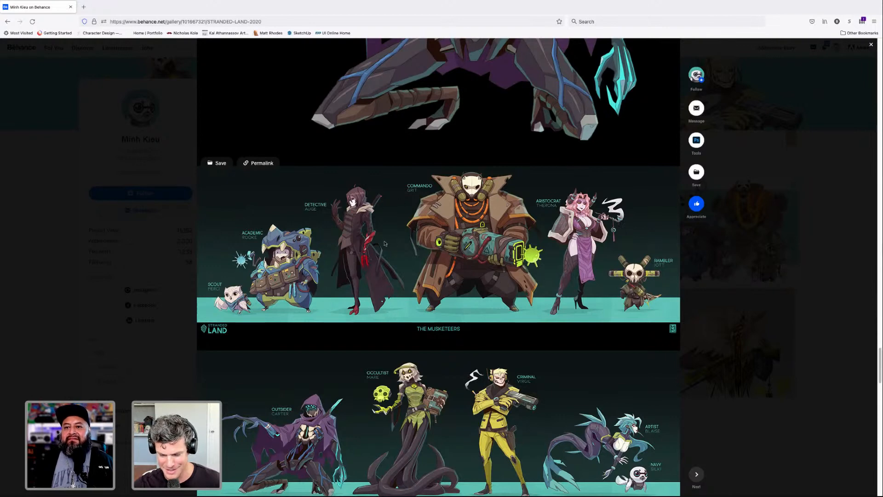
# - Compare the colored Musketeers and Envoy lineups with the line-art versions of the same characters at the project's end
pyautogui.scroll(-1, 322, 271)
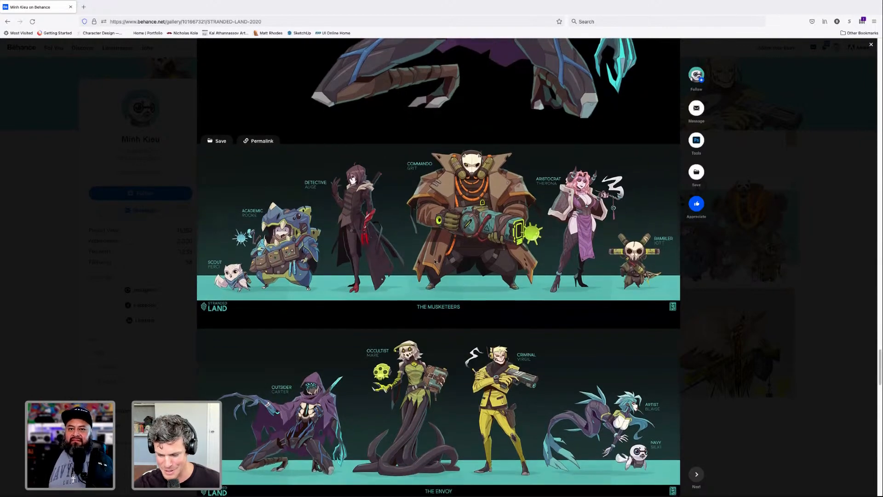
pyautogui.scroll(-5, 434, 260)
pyautogui.scroll(-4, 502, 307)
pyautogui.scroll(8, 502, 294)
pyautogui.scroll(-4, 500, 260)
pyautogui.scroll(-15, 499, 260)
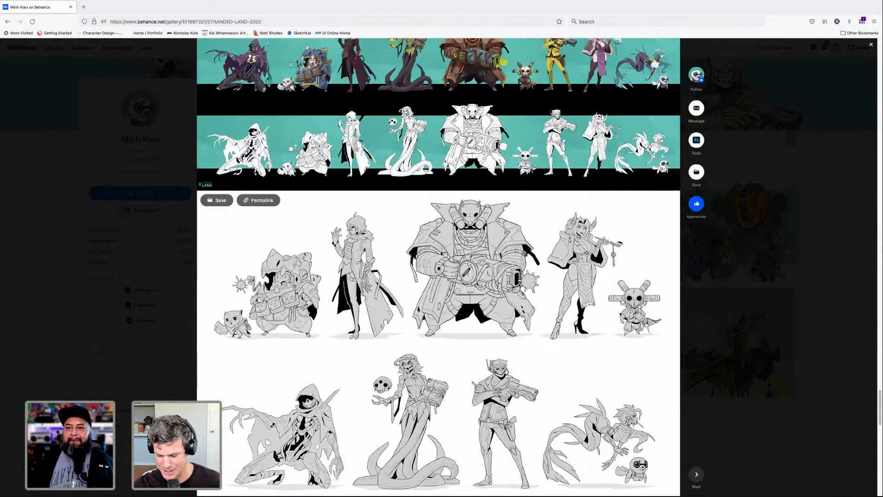
pyautogui.scroll(-6, 524, 253)
pyautogui.scroll(2, 524, 253)
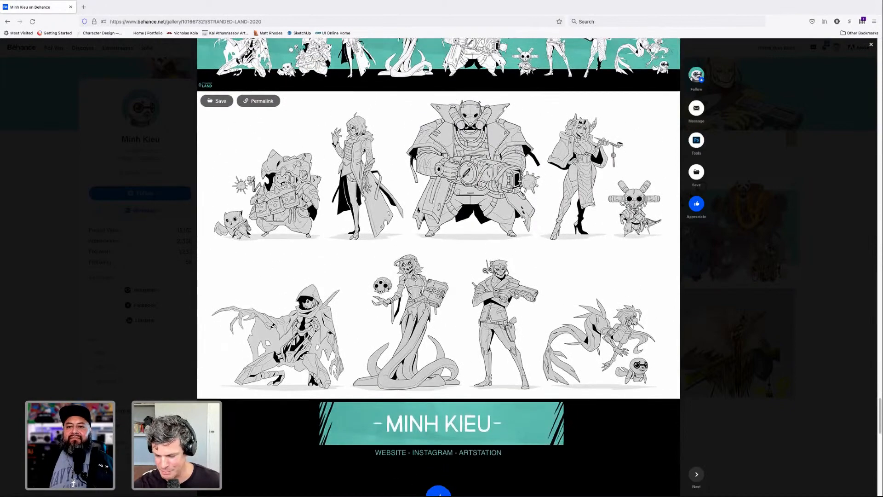
pyautogui.scroll(-4, 488, 259)
# - Revisit the Stranded Land cover artwork and the Criminal Virgil and Artist Blaise designs, ending at the gray line-art lineups
pyautogui.scroll(20, 488, 260)
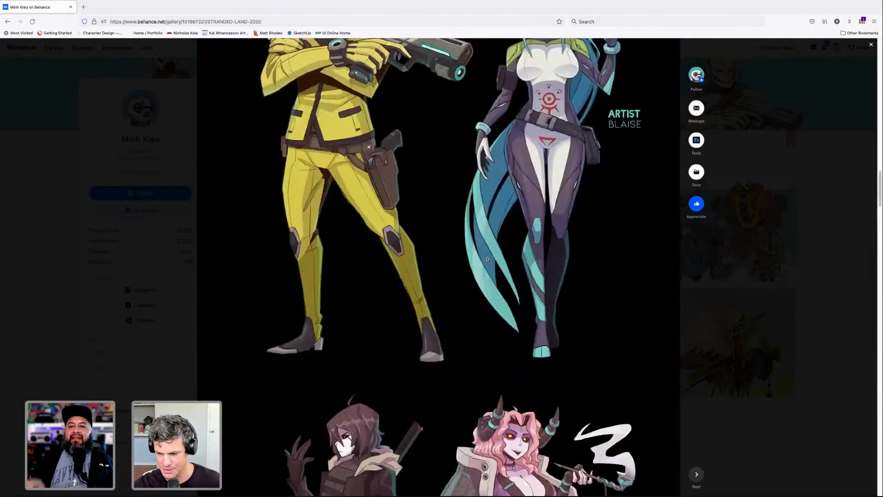
pyautogui.scroll(10, 488, 260)
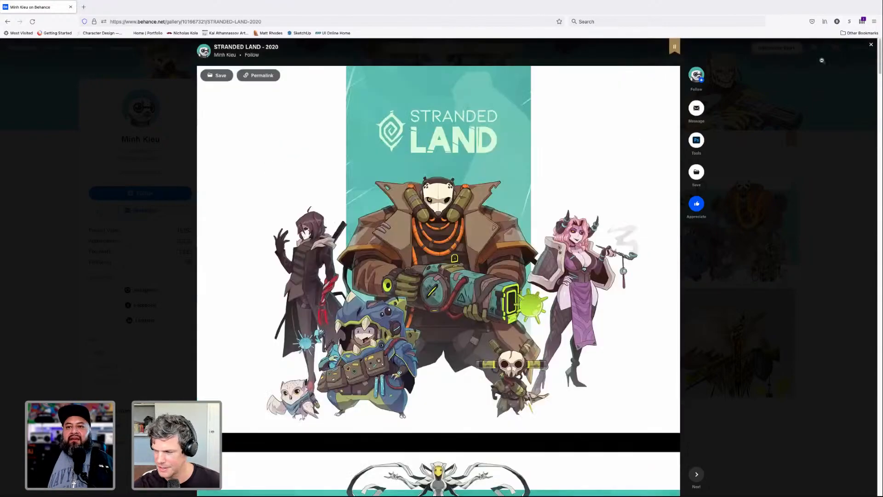
pyautogui.scroll(-15, 524, 223)
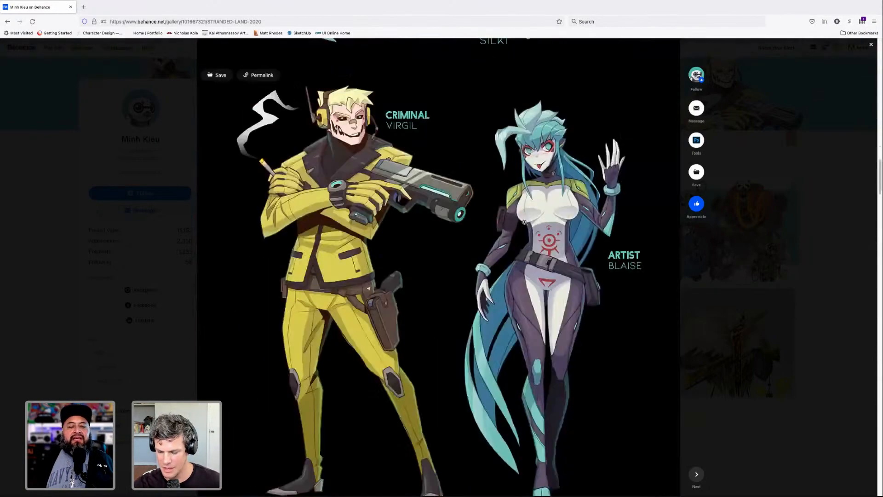
pyautogui.scroll(-12, 524, 223)
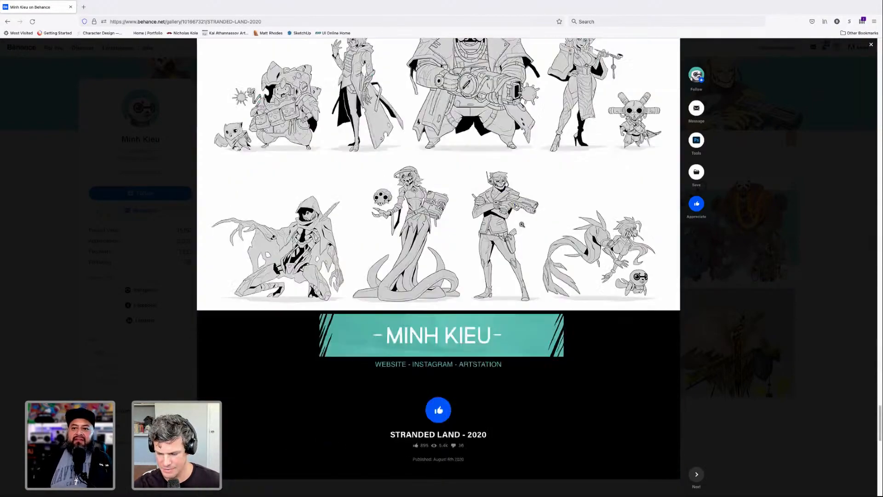
pyautogui.scroll(4, 524, 223)
pyautogui.scroll(2, 438, 267)
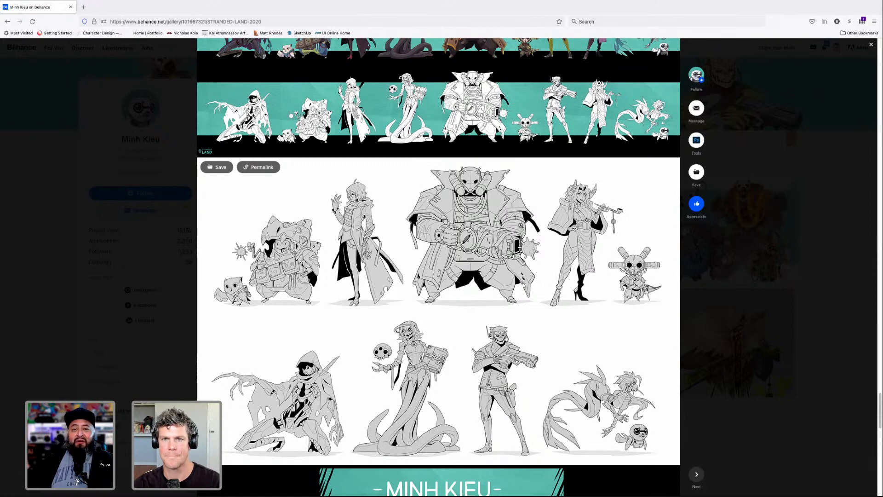
# - Close the Stranded Land project and open the Sketchdump project from the artist's work gallery
pyautogui.click(871, 46)
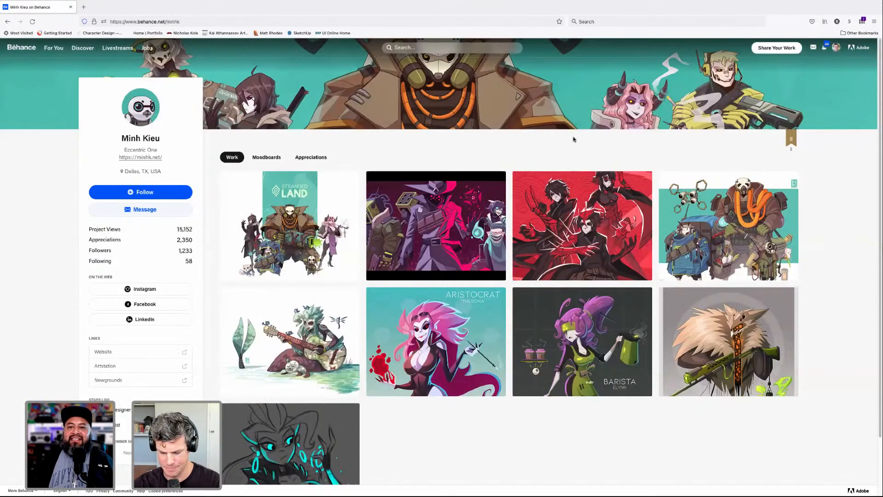
pyautogui.scroll(-1, 497, 136)
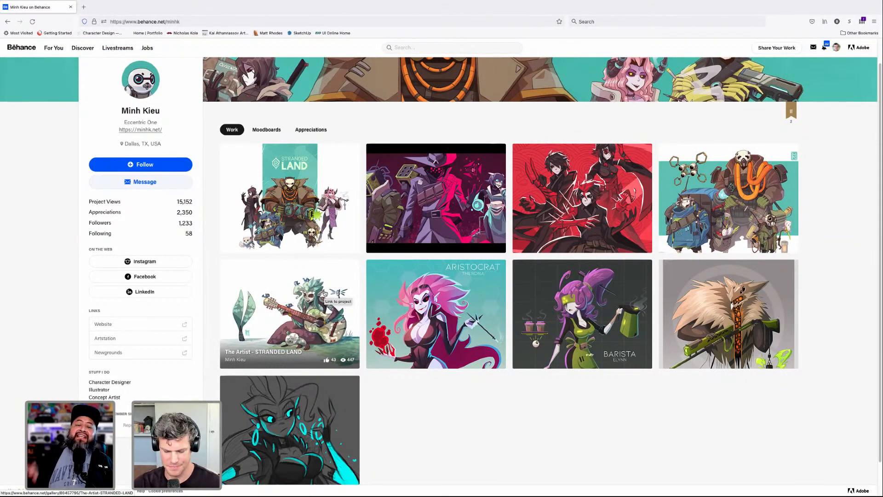
pyautogui.scroll(-1, 325, 293)
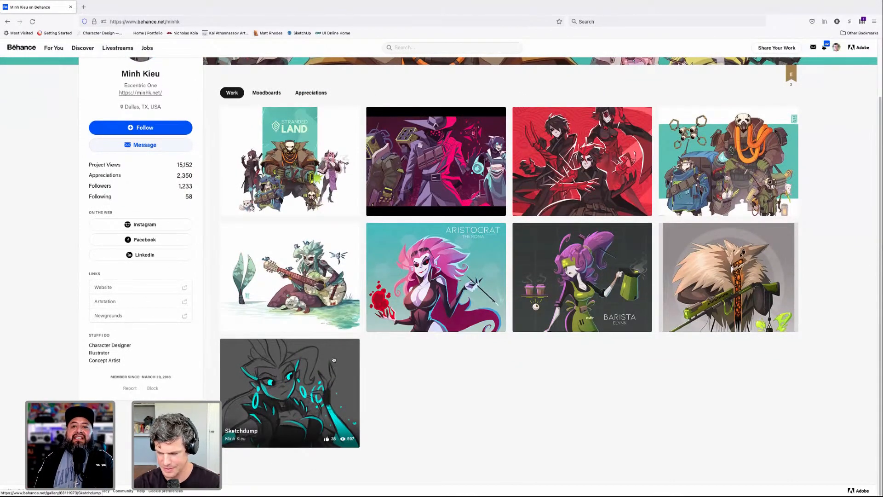
pyautogui.click(333, 359)
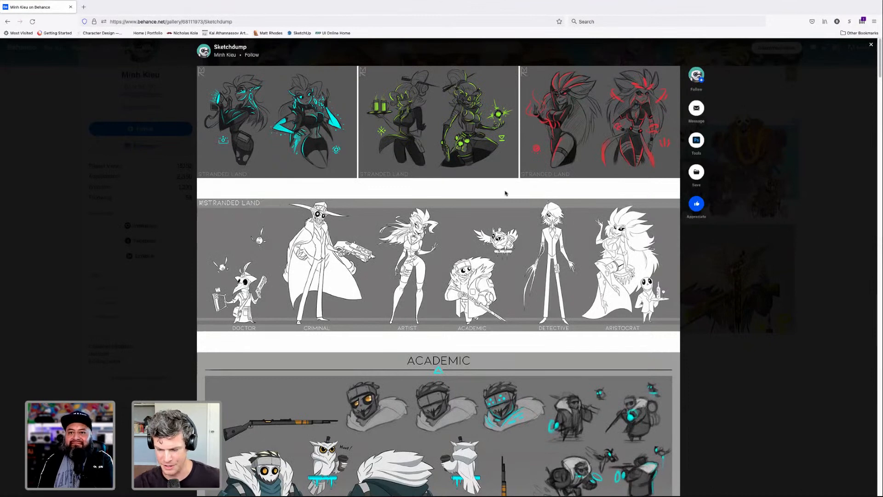
# - Examine the neon-accented character sketches, the white-silhouette cast lineup and the Academic character sheet in Sketchdump
pyautogui.scroll(-1, 457, 181)
pyautogui.scroll(-3, 458, 180)
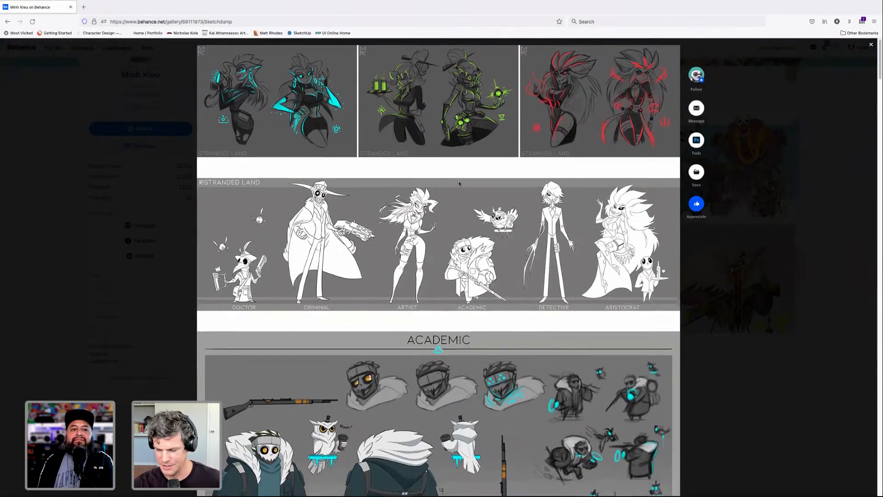
pyautogui.scroll(-2, 552, 201)
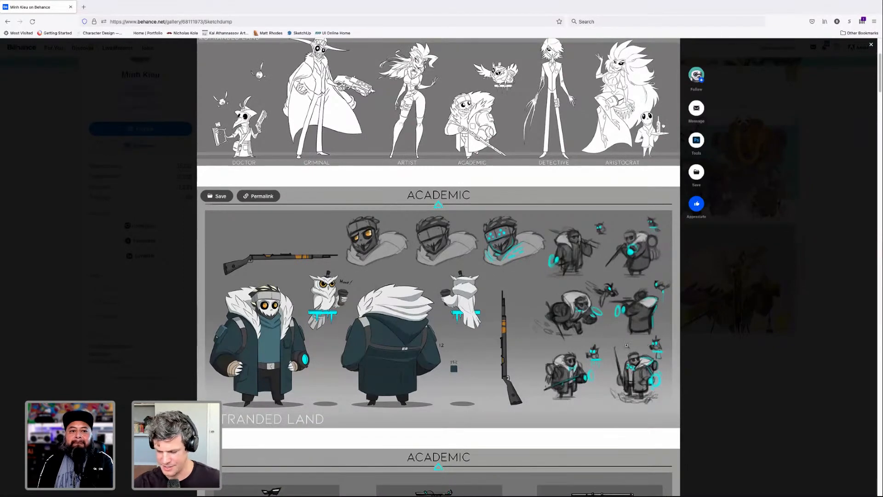
pyautogui.scroll(-1, 593, 314)
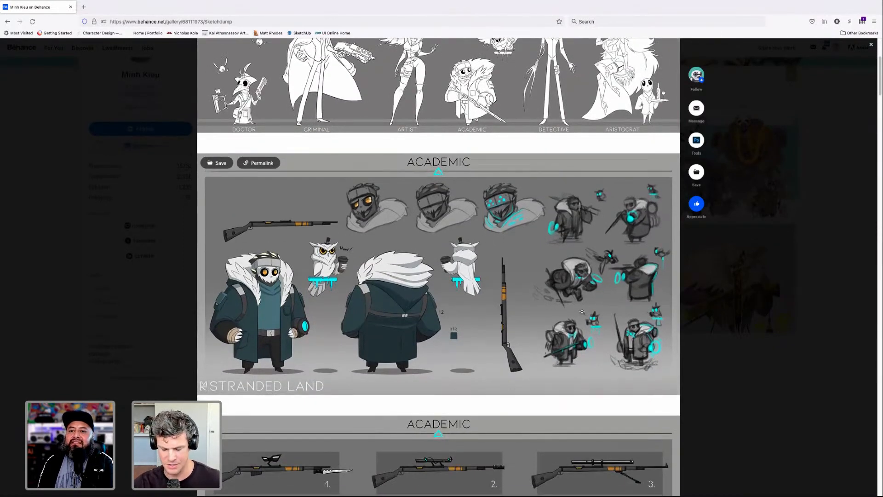
pyautogui.scroll(5, 582, 312)
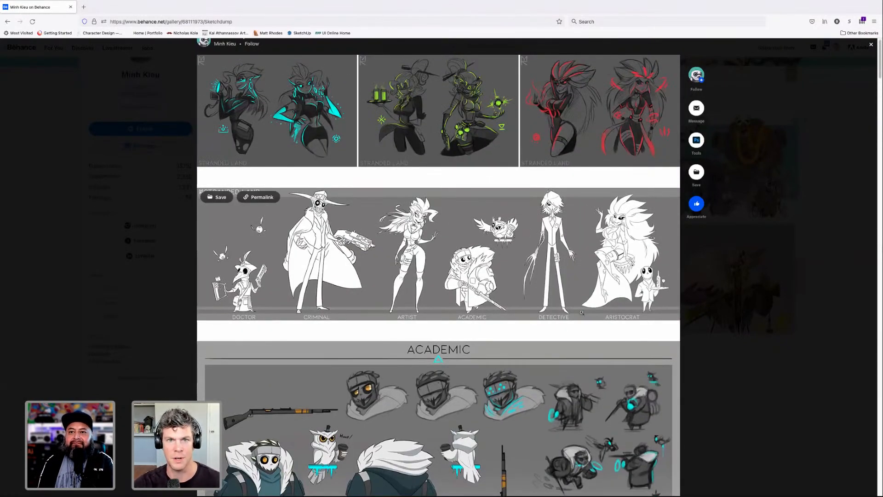
pyautogui.scroll(-3, 582, 313)
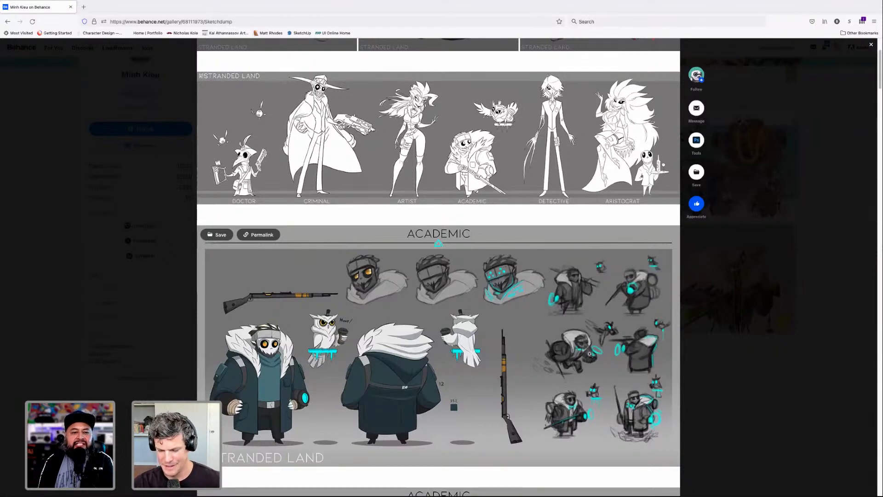
pyautogui.scroll(-3, 590, 353)
pyautogui.scroll(5, 589, 354)
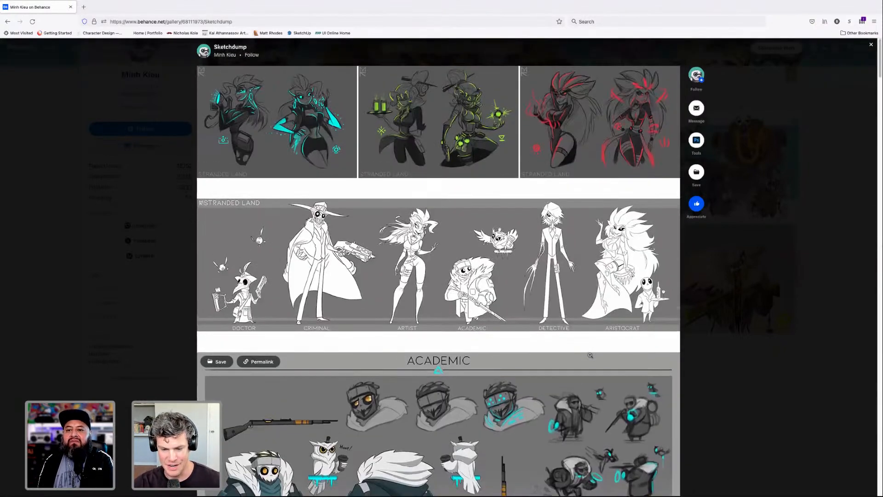
# - Study the Academic's front and back views and pose sketches, plus the sheet of numbered rifle variants
pyautogui.scroll(-7, 589, 356)
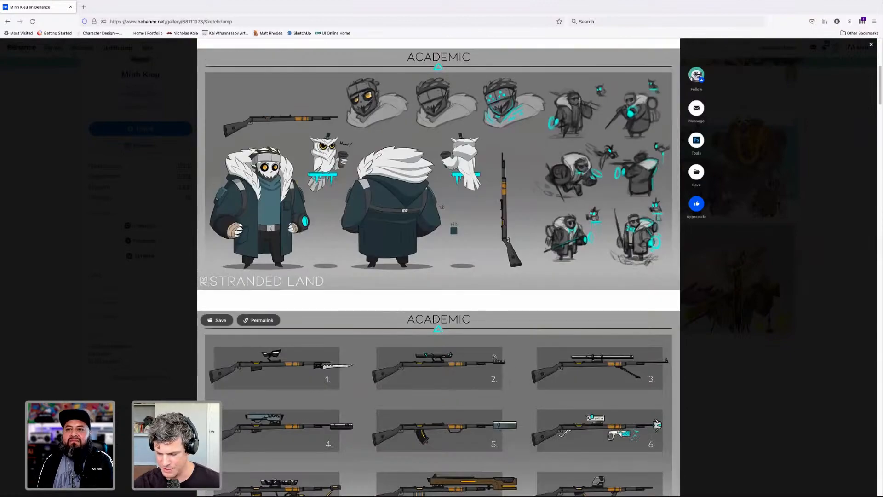
pyautogui.scroll(-2, 496, 360)
pyautogui.scroll(3, 529, 251)
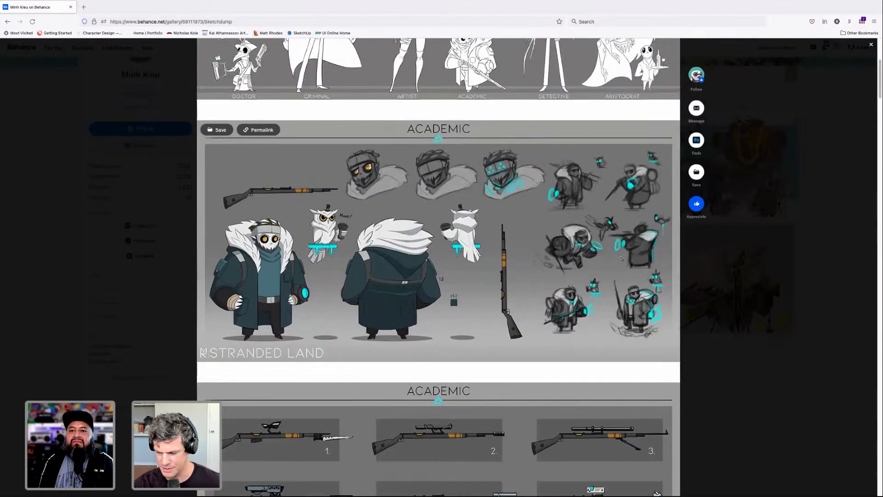
pyautogui.scroll(-1, 547, 295)
pyautogui.scroll(-1, 547, 295)
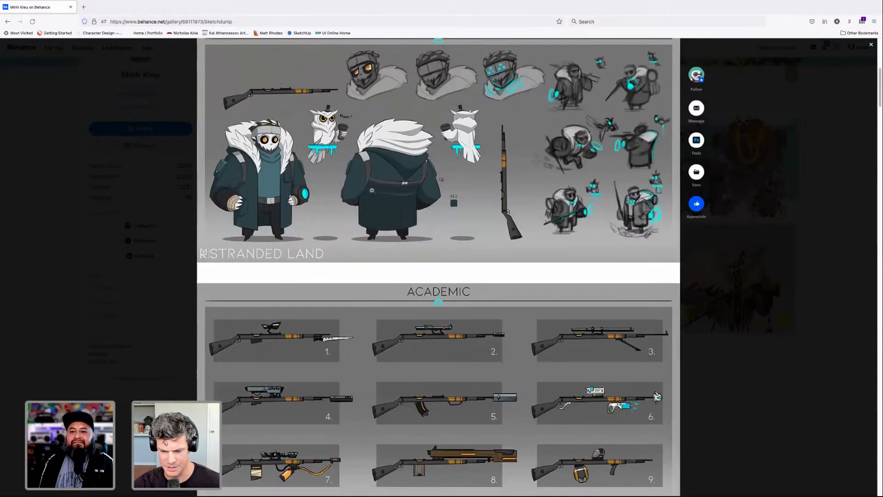
pyautogui.scroll(-10, 456, 230)
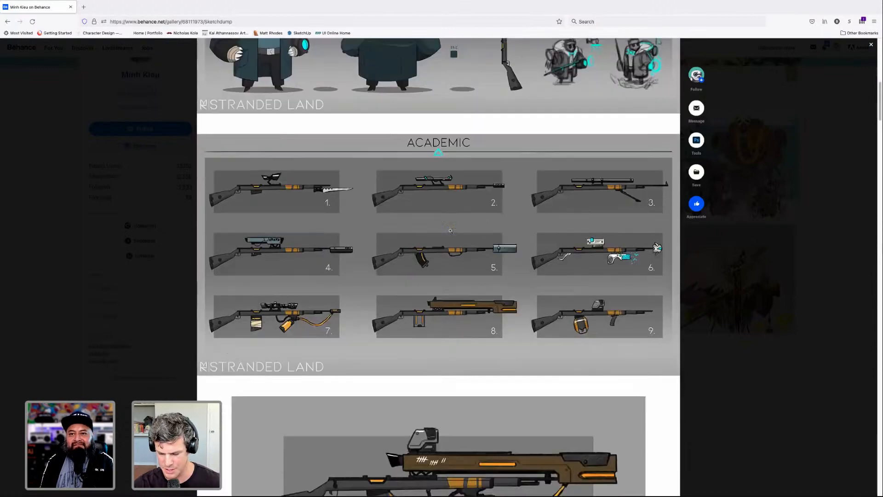
# - Examine the detailed Auger, Marksman, Combat and Stationary Rifle designs
pyautogui.scroll(-4, 525, 236)
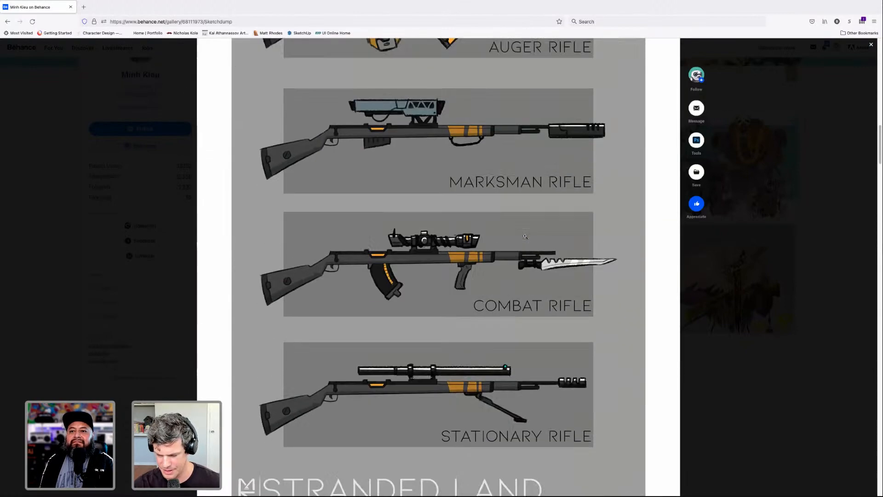
pyautogui.scroll(5, 525, 236)
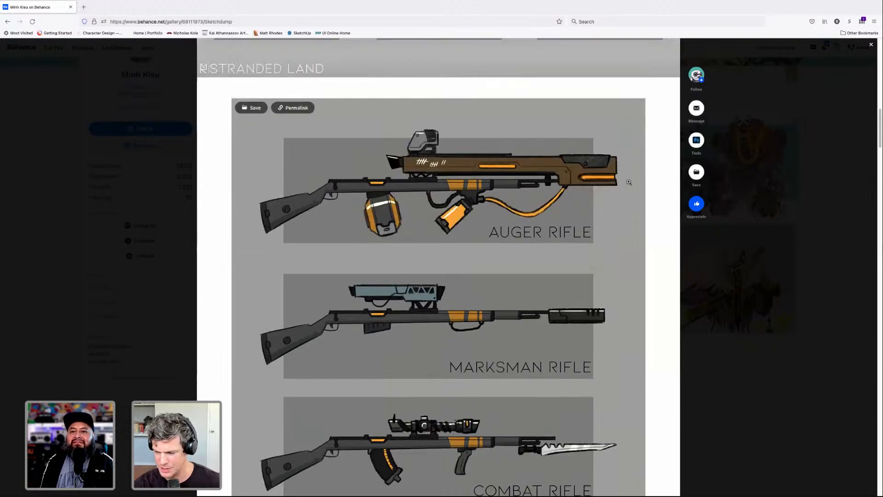
pyautogui.scroll(-3, 461, 287)
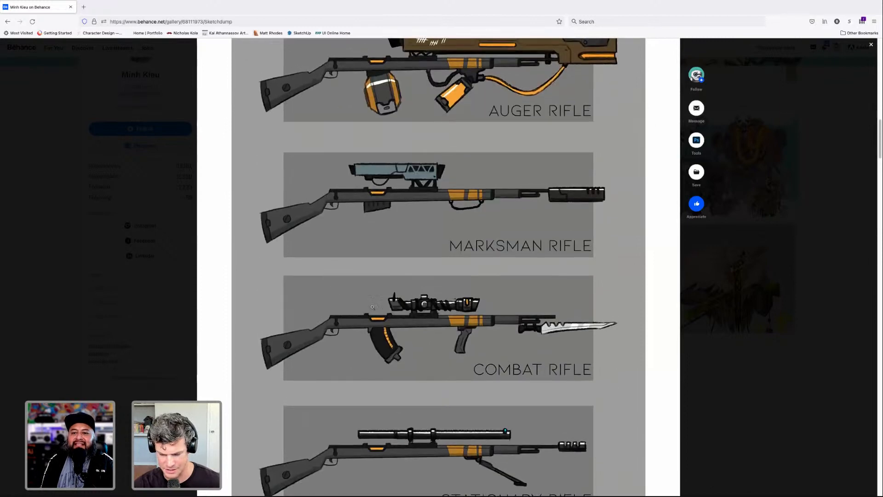
pyautogui.scroll(-3, 489, 308)
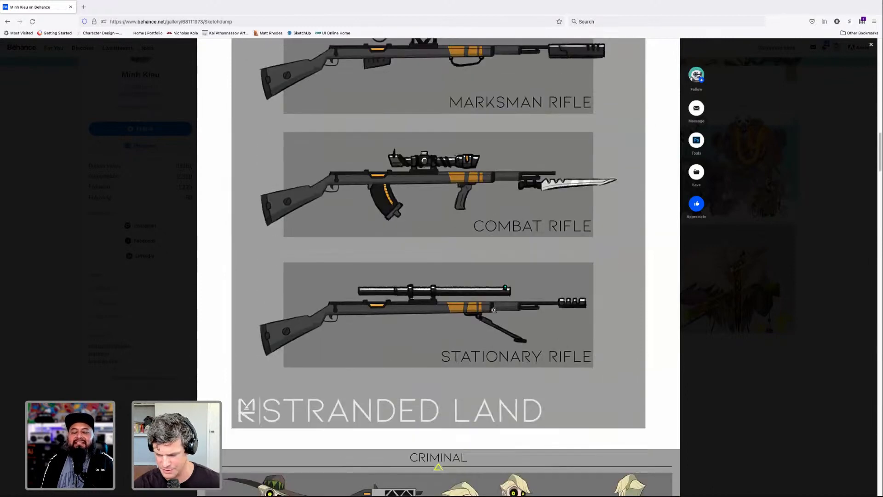
# - Study the Criminal character sheet with its cloaked pose, weapon, head close-up and front and back views
pyautogui.scroll(-1, 550, 323)
pyautogui.scroll(-5, 556, 323)
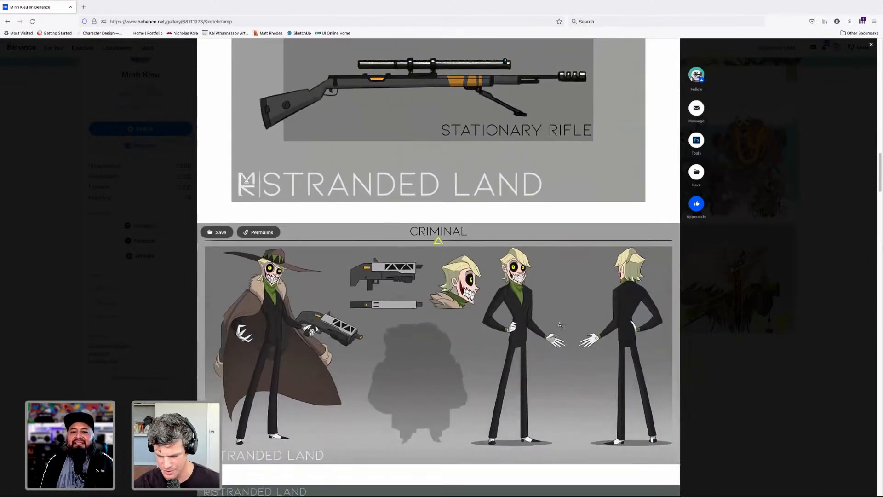
pyautogui.scroll(-1, 522, 311)
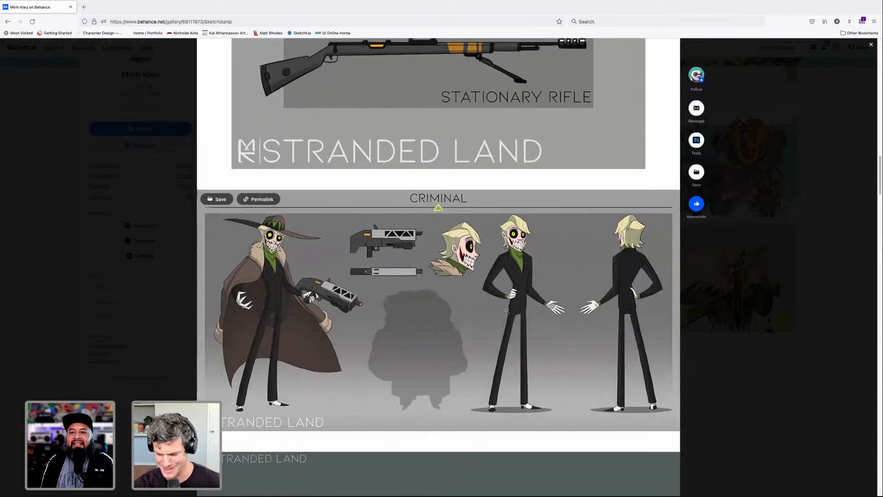
pyautogui.scroll(-1, 522, 311)
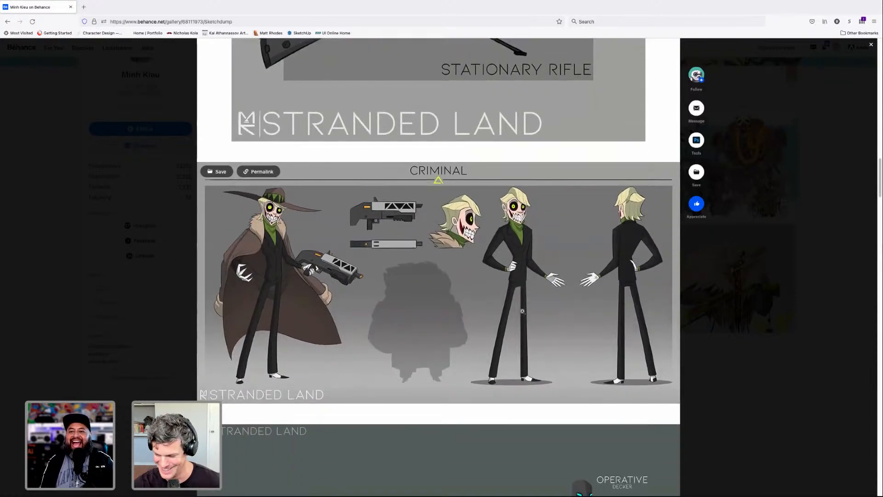
pyautogui.scroll(-1, 524, 311)
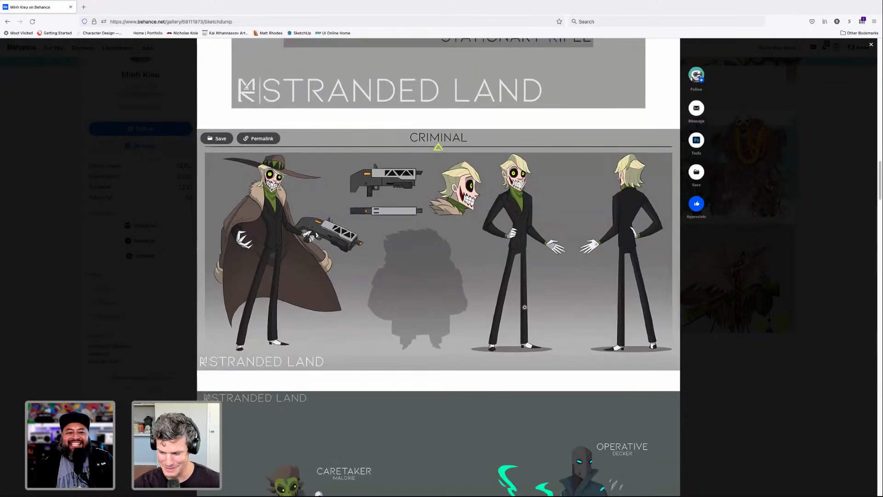
# - Examine the colored Caretaker, Logistic and Operative designs below the Criminal sheet in Sketchdump
pyautogui.scroll(-2, 524, 306)
pyautogui.scroll(2, 536, 315)
pyautogui.scroll(-8, 538, 318)
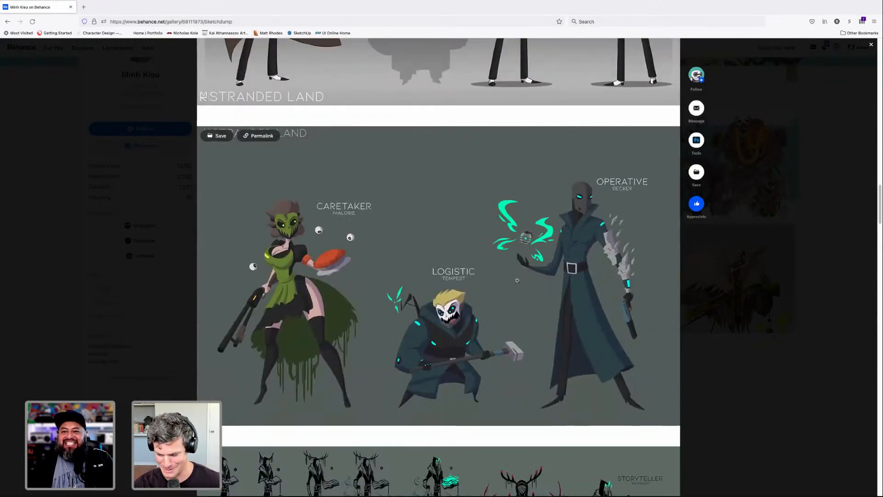
pyautogui.scroll(-1, 524, 283)
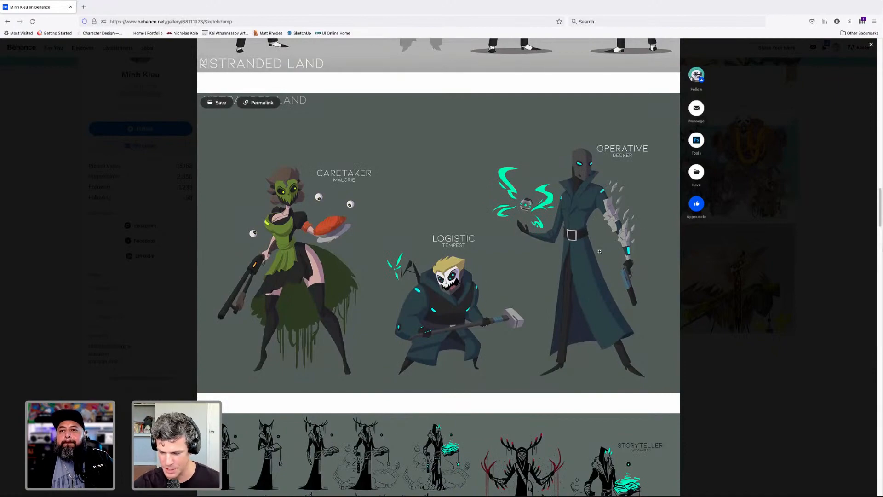
# - Look through the cyan mermaid studies, the line-art cast and Puppeteer sheets, and the glowing cyan Wayward sketches
pyautogui.scroll(-10, 599, 251)
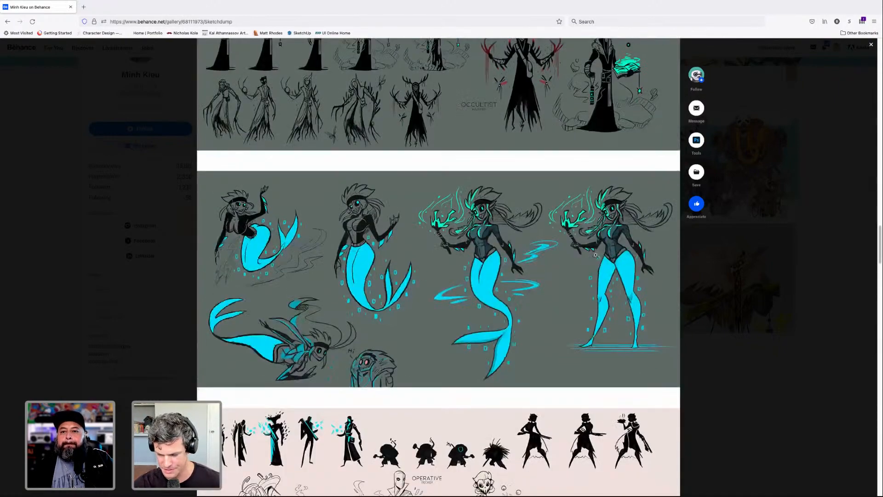
pyautogui.scroll(-5, 595, 255)
pyautogui.scroll(-2, 502, 263)
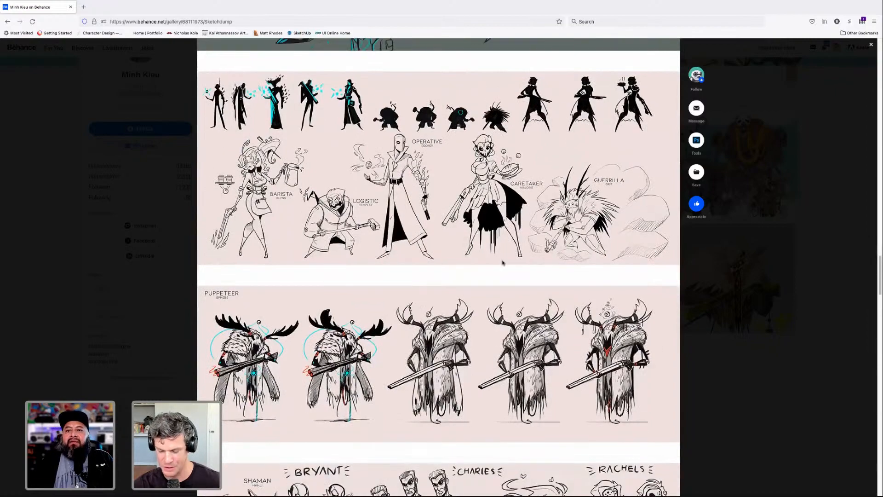
pyautogui.scroll(-4, 502, 263)
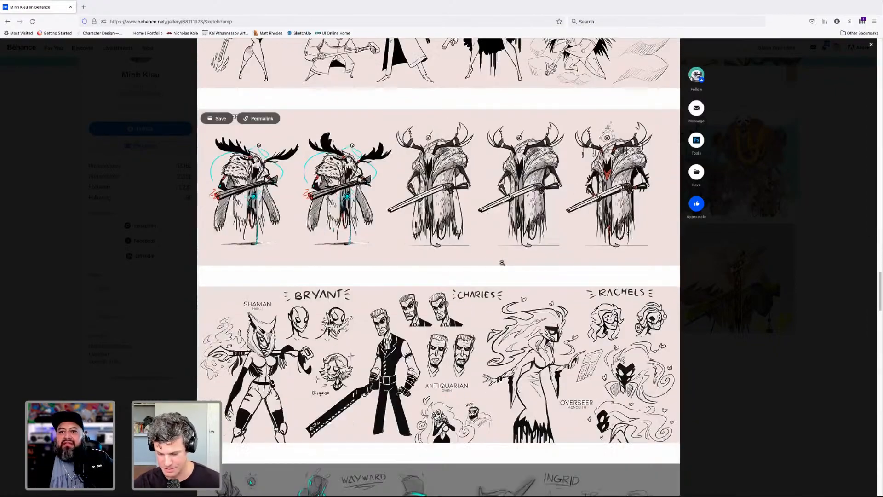
pyautogui.scroll(-4, 502, 263)
pyautogui.scroll(-8, 503, 262)
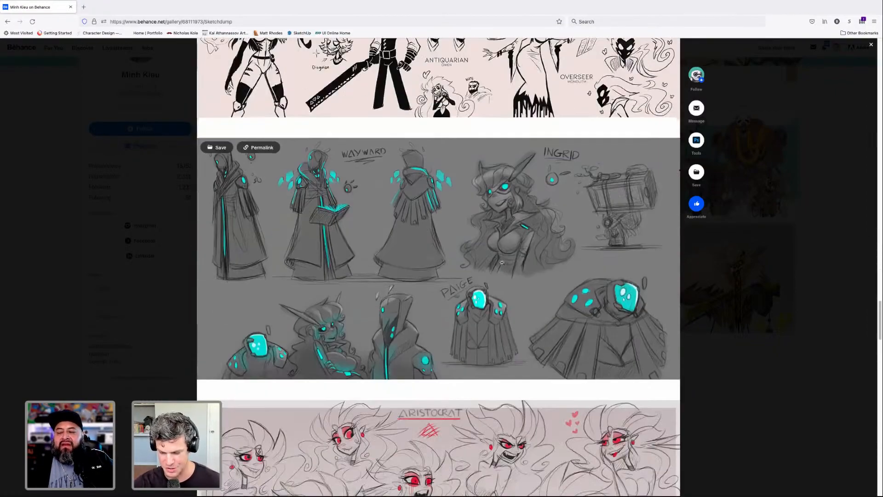
# - Examine the Saboteur and Regulator design progressions and the neon-accented character sketch sheets at the end of Sketchdump
pyautogui.scroll(-9, 502, 262)
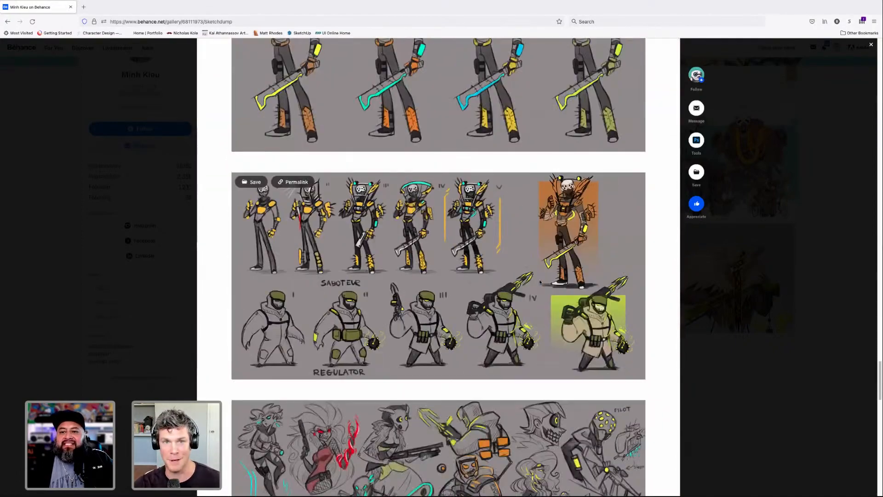
pyautogui.scroll(-2, 541, 282)
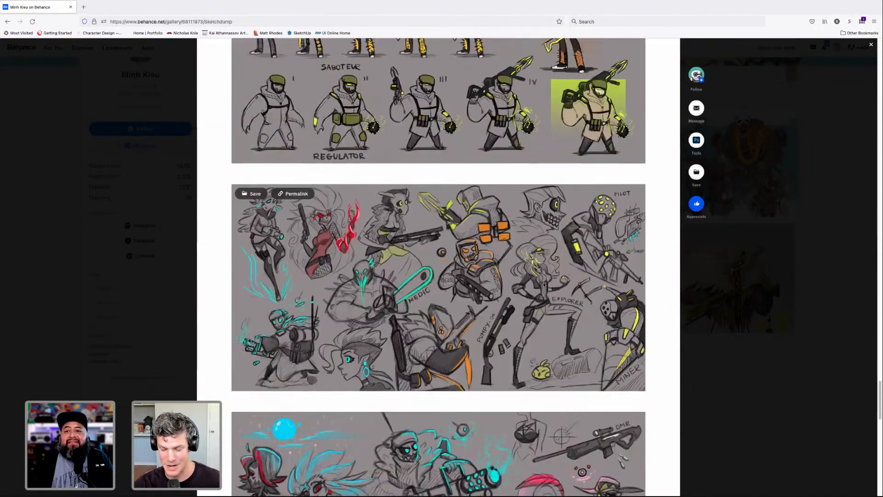
pyautogui.scroll(-1, 544, 284)
pyautogui.scroll(-1, 543, 284)
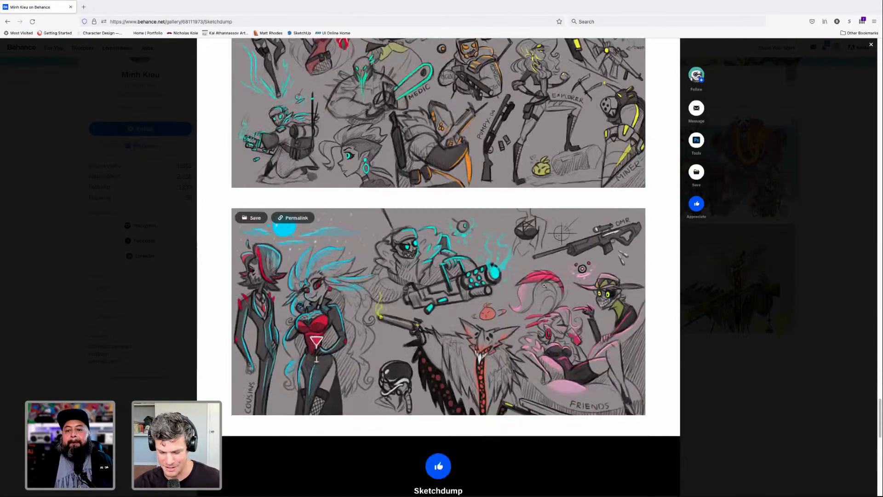
# - Review the Sketchdump sheets back to the start of the project, and close it to return to the artist's portfolio
pyautogui.scroll(3, 544, 285)
pyautogui.scroll(-15, 543, 285)
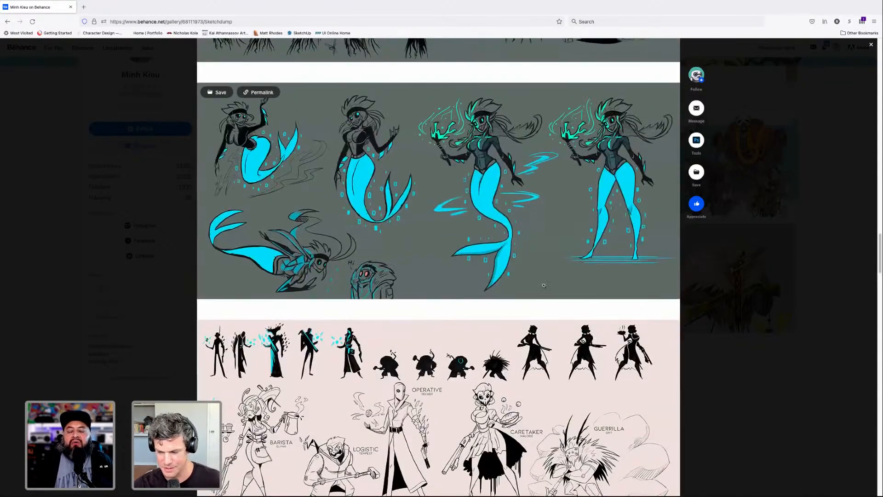
pyautogui.scroll(3, 544, 285)
pyautogui.scroll(-12, 544, 285)
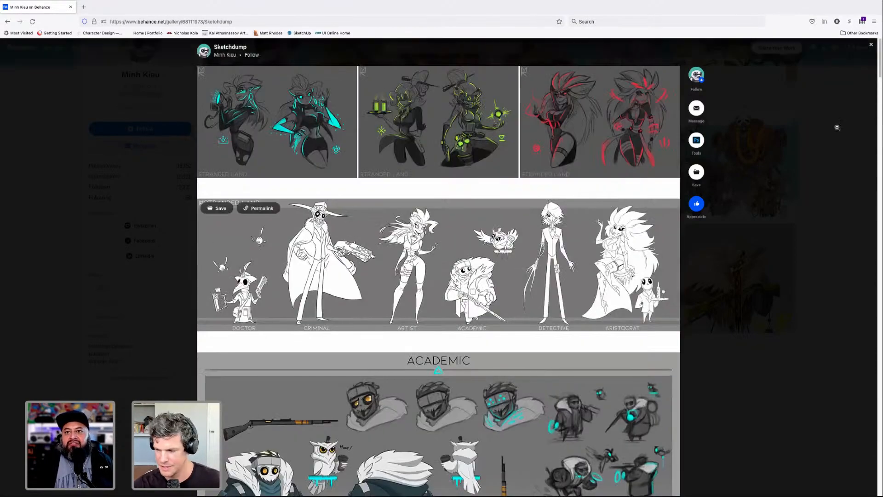
pyautogui.click(872, 46)
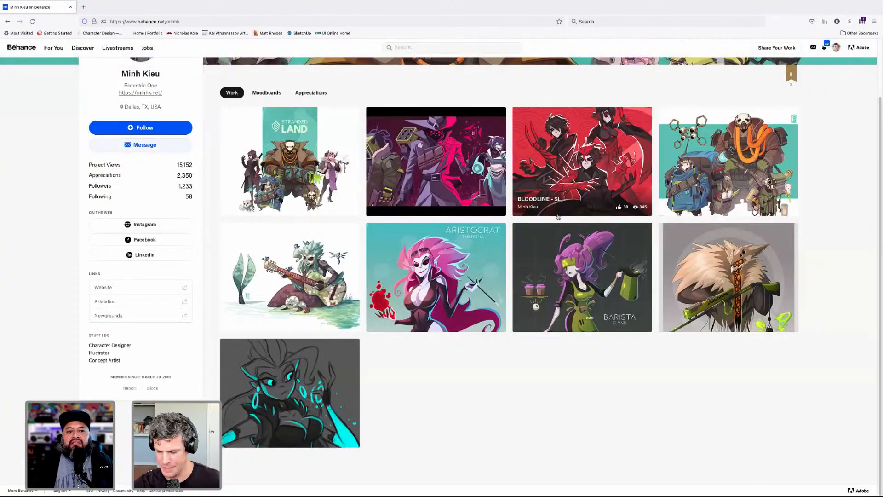
# - Open The Artist - STRANDED LAND project and look through its illustrations from start to end and back
pyautogui.click(350, 253)
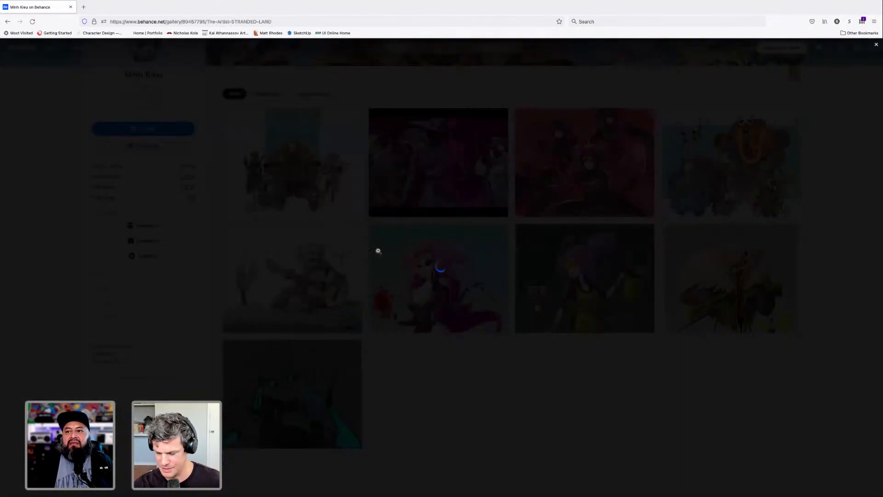
pyautogui.scroll(-5, 433, 252)
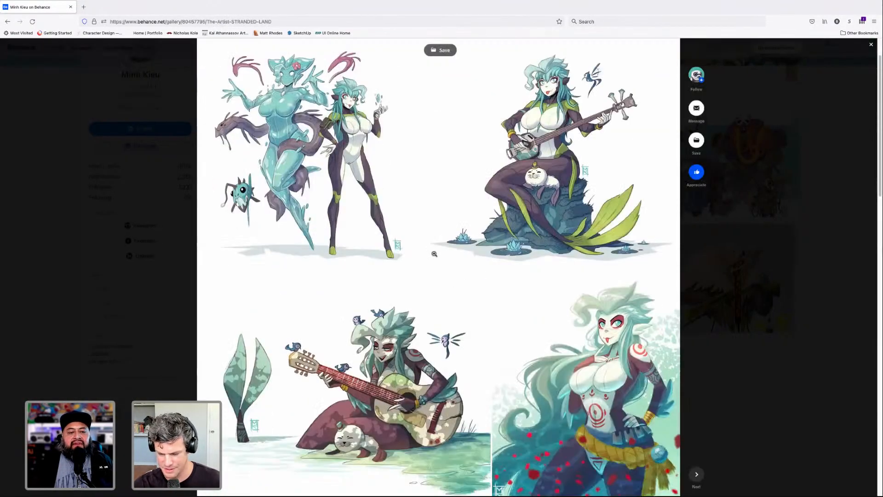
pyautogui.scroll(-5, 434, 253)
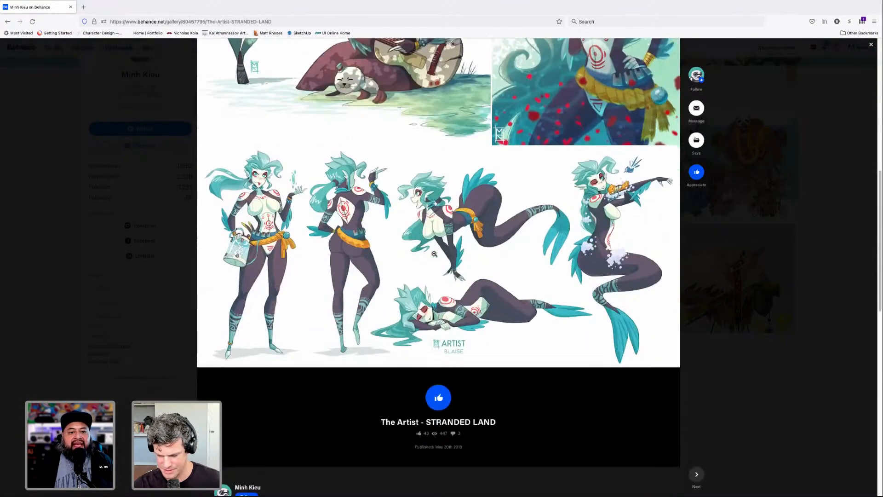
pyautogui.scroll(3, 434, 254)
pyautogui.scroll(7, 434, 253)
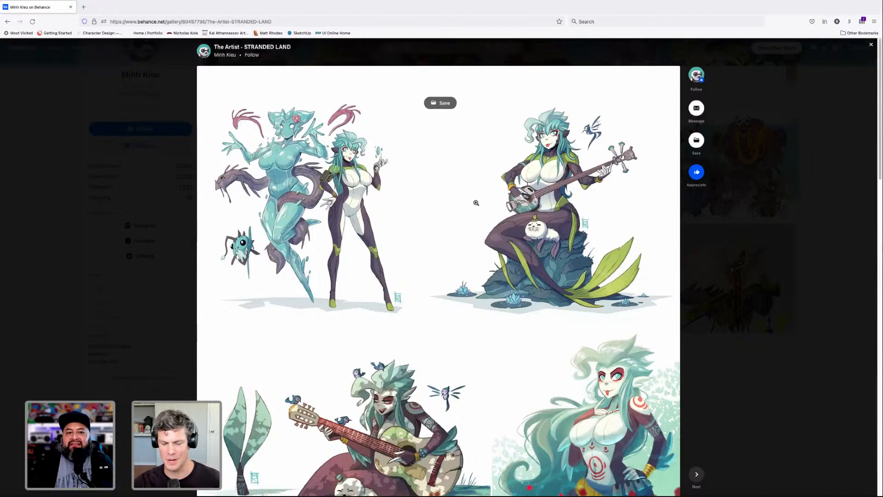
# - Compare the Artist's guitar scene and red-petal portrait with the sheet of standing and swimming poses
pyautogui.scroll(-5, 449, 204)
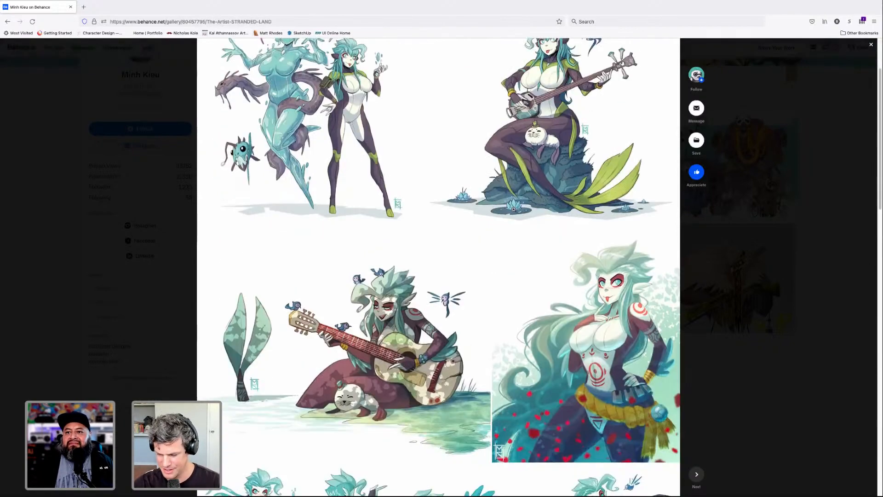
pyautogui.scroll(-4, 450, 204)
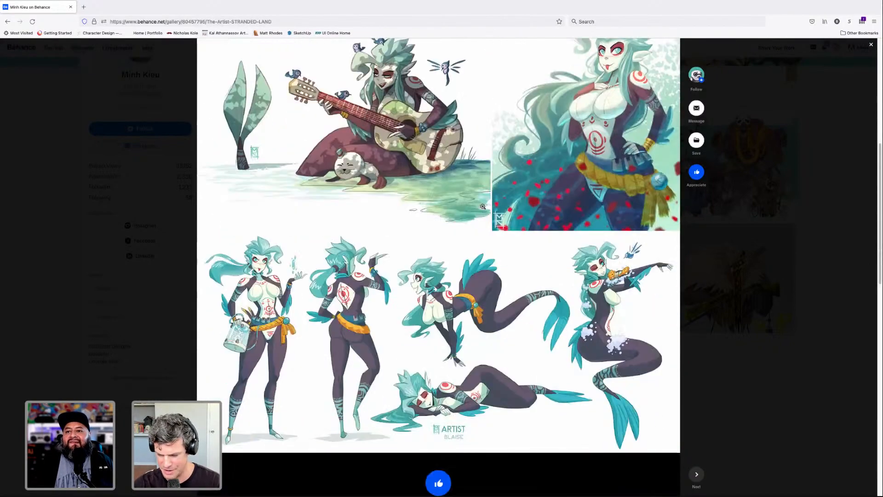
pyautogui.scroll(5, 486, 262)
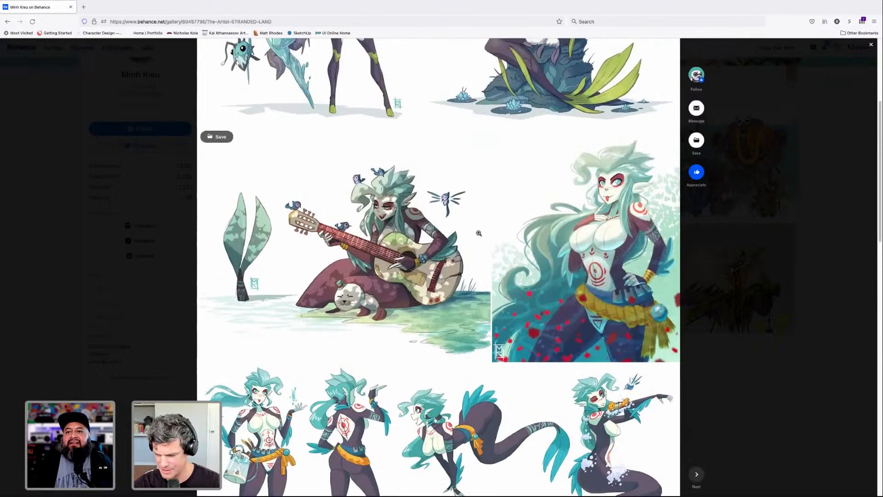
pyautogui.scroll(4, 478, 232)
pyautogui.scroll(-3, 552, 258)
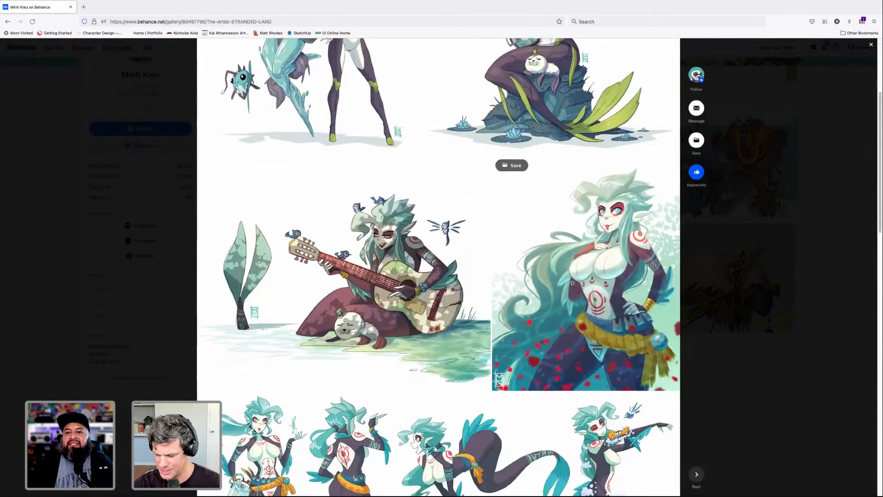
# - Study the first Artist designs with the water figure and rock-seated mermaid alongside the dappled-light guitar illustration
pyautogui.scroll(2, 487, 267)
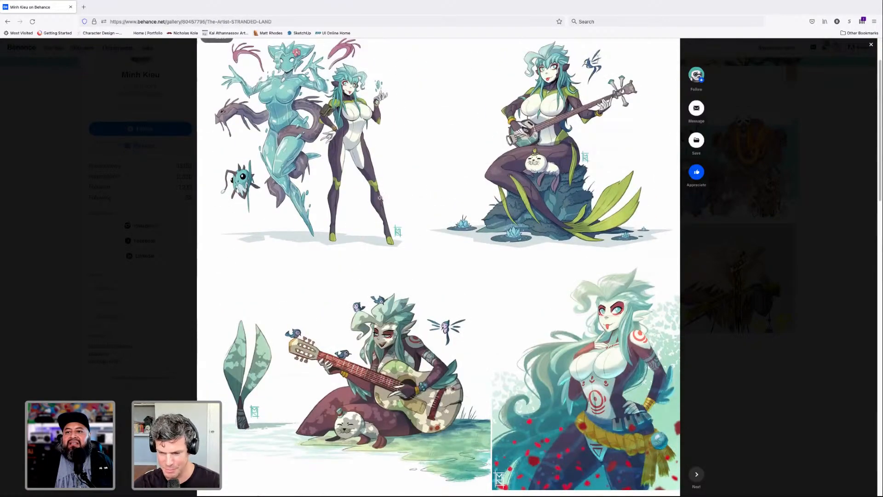
pyautogui.scroll(1, 381, 199)
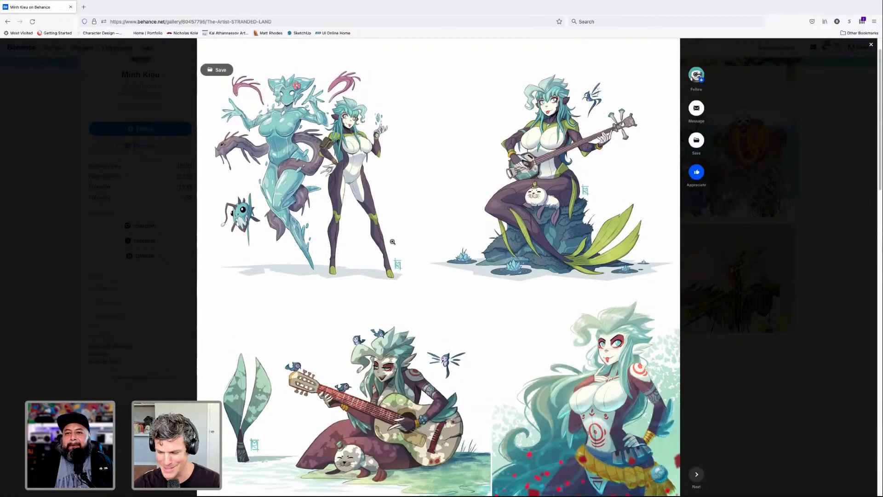
pyautogui.scroll(-9, 449, 265)
pyautogui.scroll(4, 450, 266)
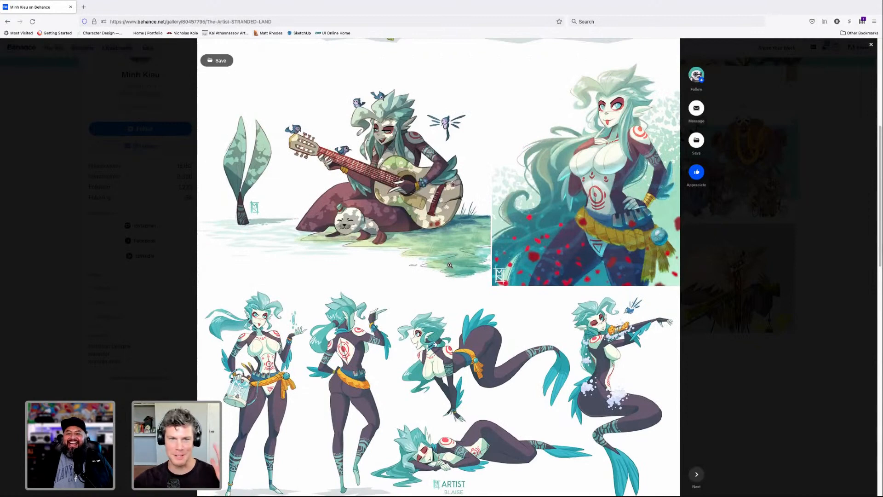
pyautogui.scroll(2, 441, 270)
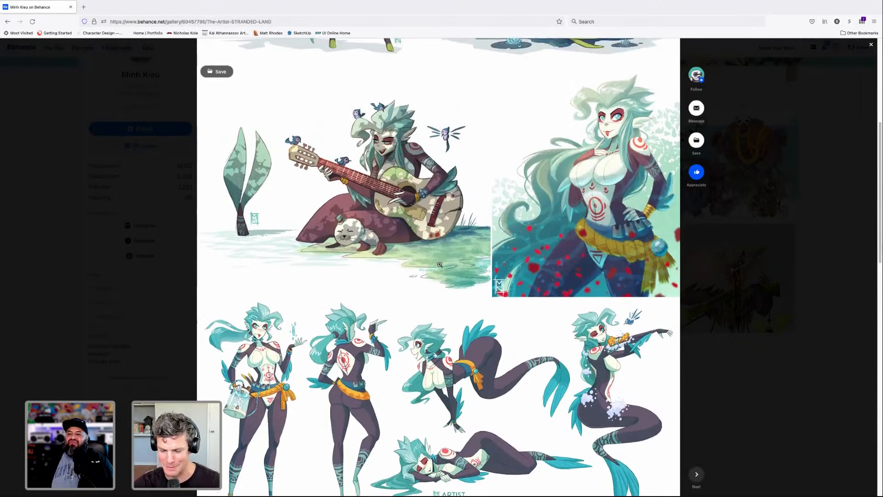
pyautogui.scroll(1, 395, 314)
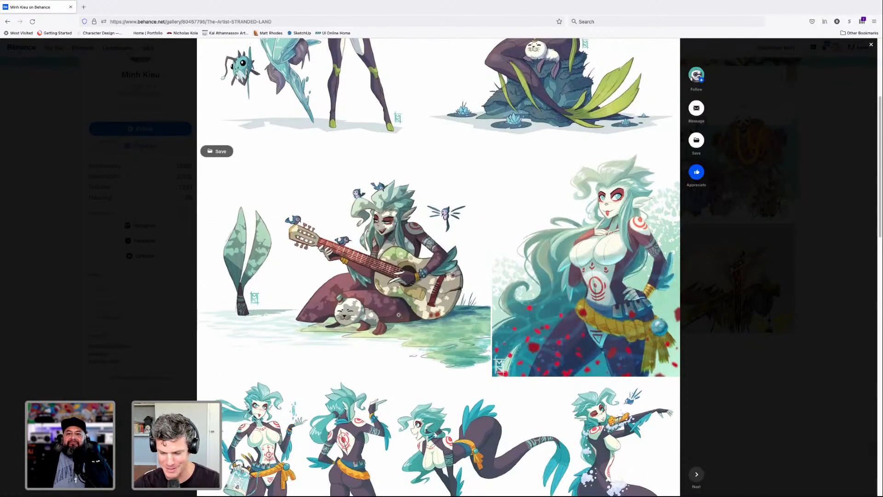
pyautogui.scroll(4, 518, 262)
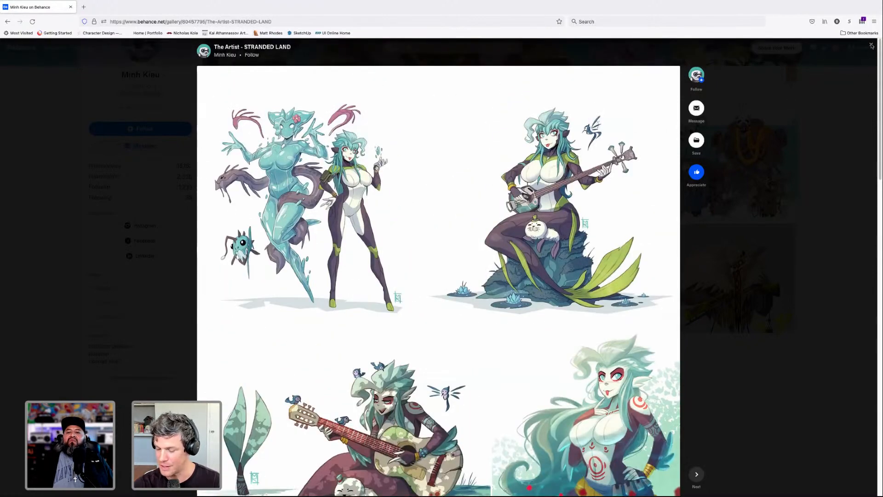
# - Close The Artist project and open Dreamweaver - Lightbox Expo: Box of Mystery to view its opening artwork
pyautogui.click(871, 46)
pyautogui.click(459, 173)
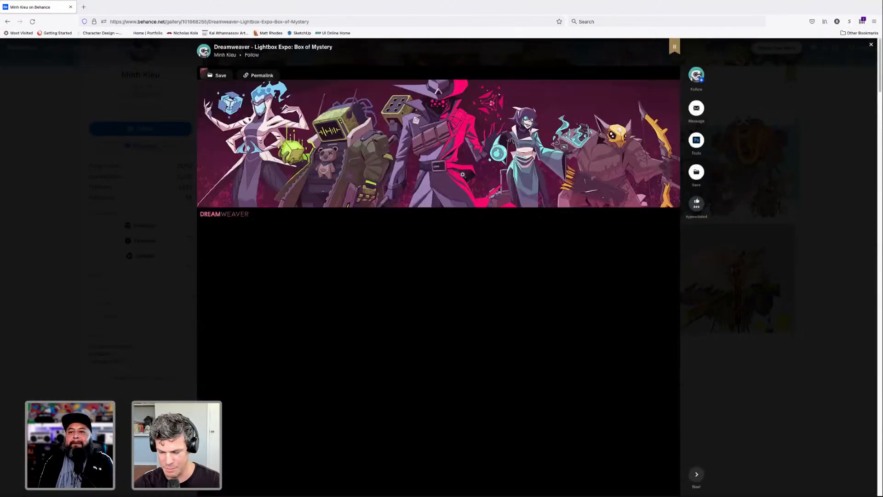
pyautogui.scroll(-1, 513, 252)
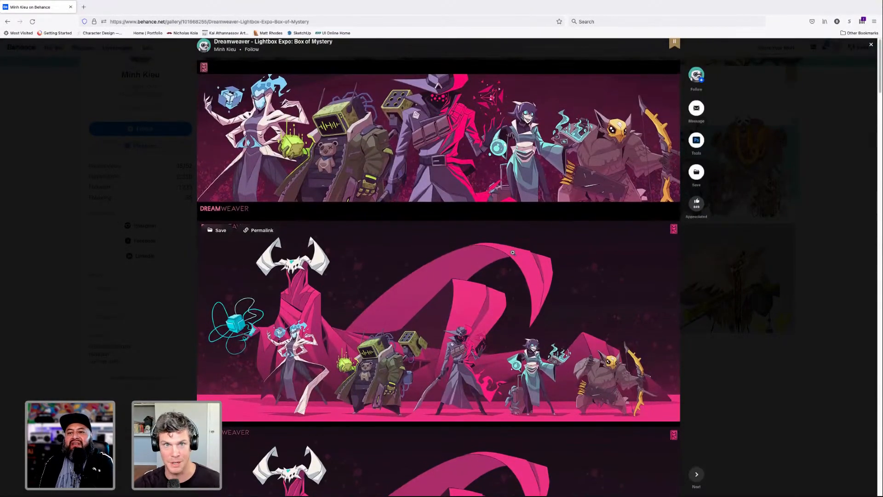
# - Study the Dreamweaver banner of five characters and the full-body lineup against the magenta cloaked, horned figure
pyautogui.scroll(1, 511, 253)
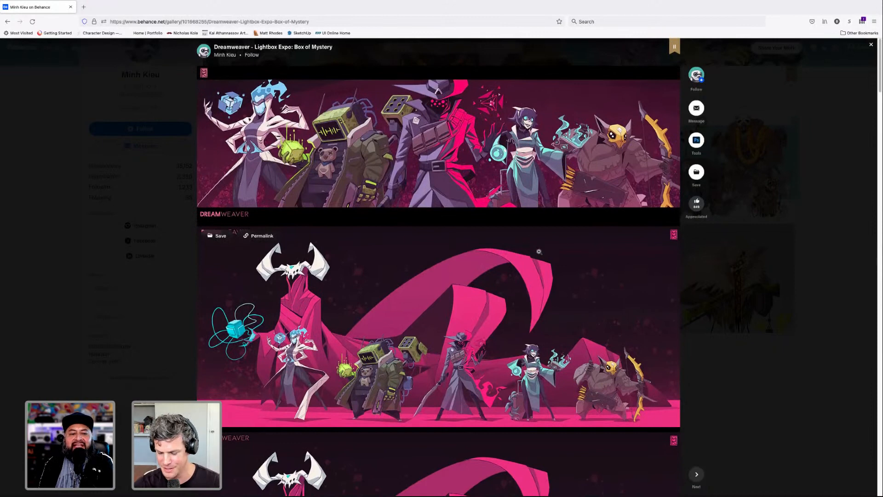
pyautogui.scroll(-1, 539, 252)
pyautogui.scroll(1, 539, 252)
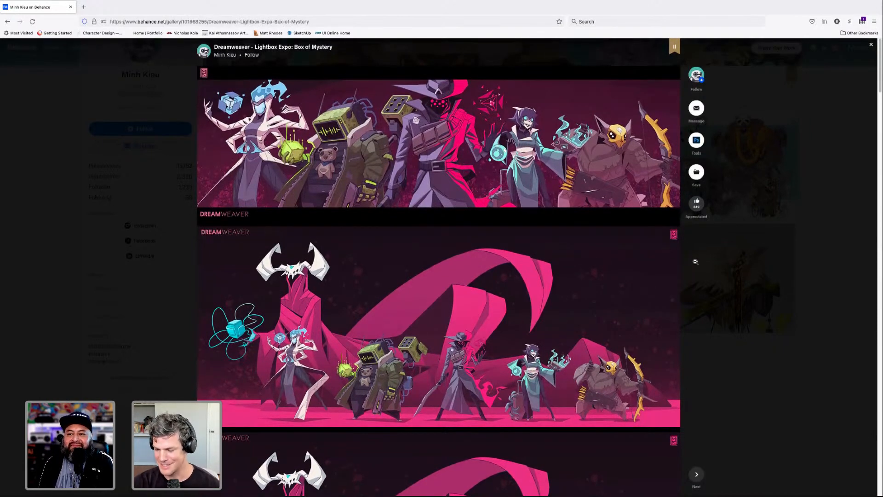
pyautogui.scroll(-4, 696, 261)
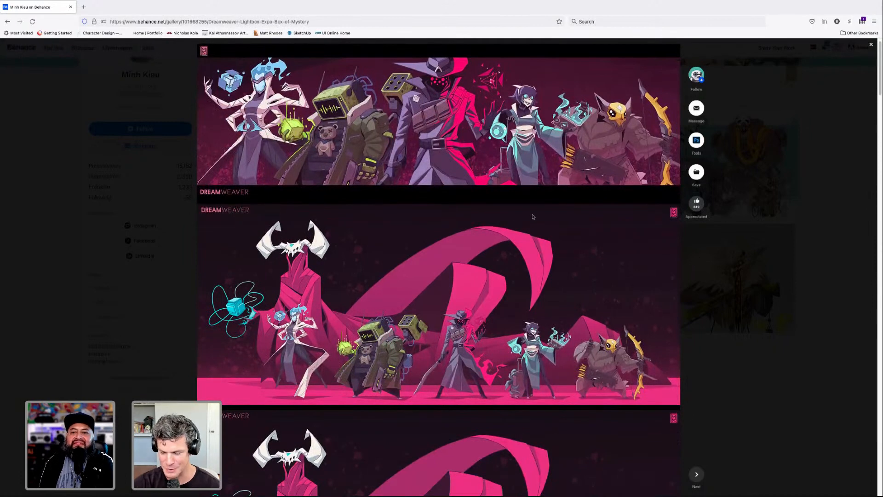
pyautogui.scroll(4, 530, 213)
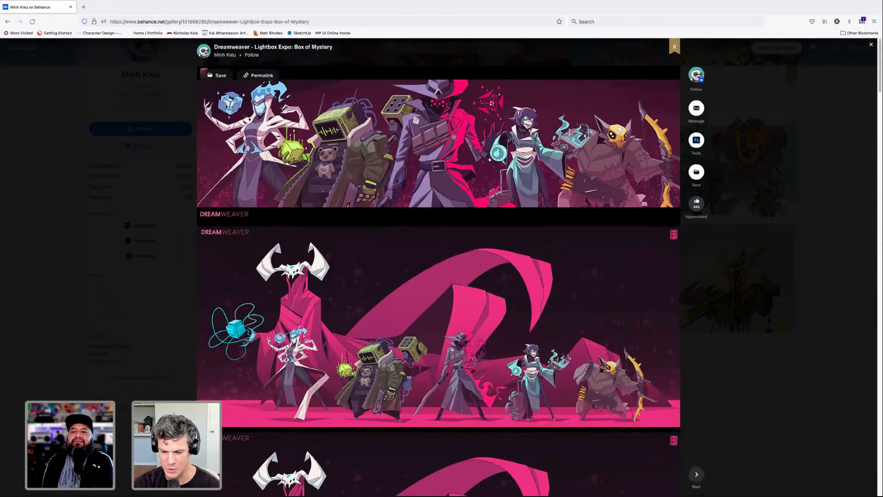
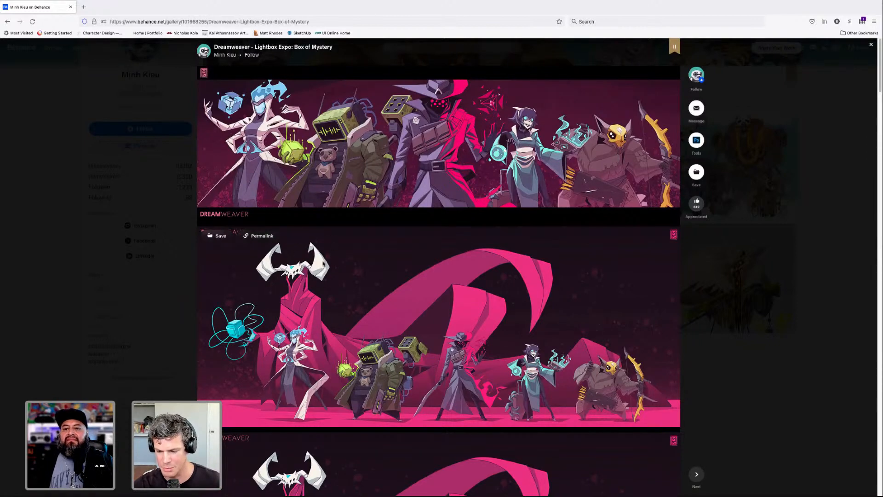
# - Examine the group lineups, the horned figure and the four-armed character in the Dreamweaver - Lightbox Expo: Box of Mystery project
pyautogui.scroll(-1, 485, 170)
pyautogui.scroll(-5, 485, 169)
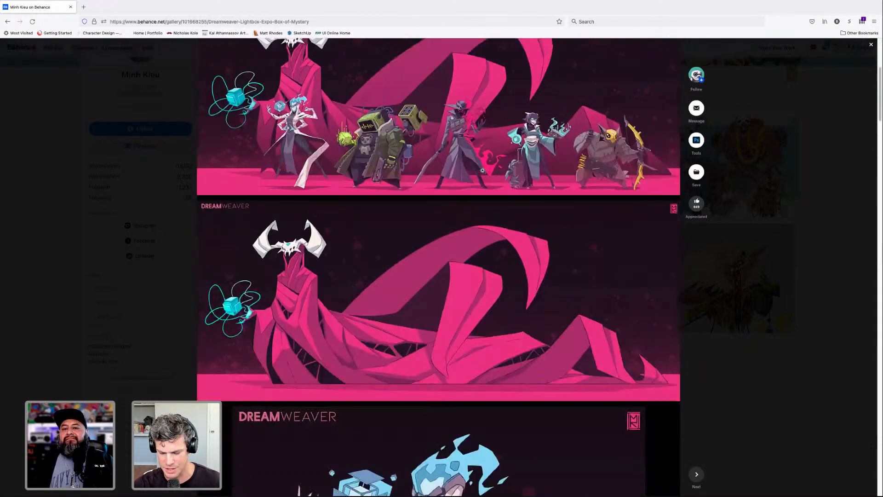
pyautogui.scroll(-3, 485, 171)
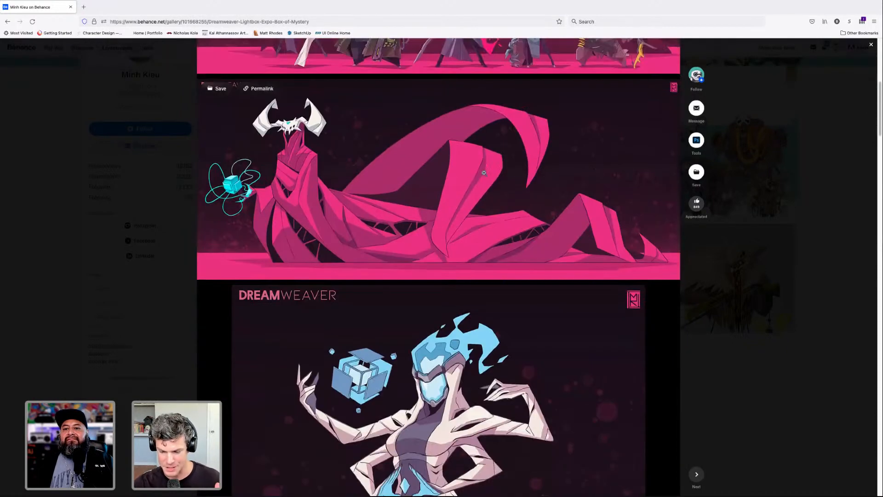
pyautogui.scroll(-3, 484, 173)
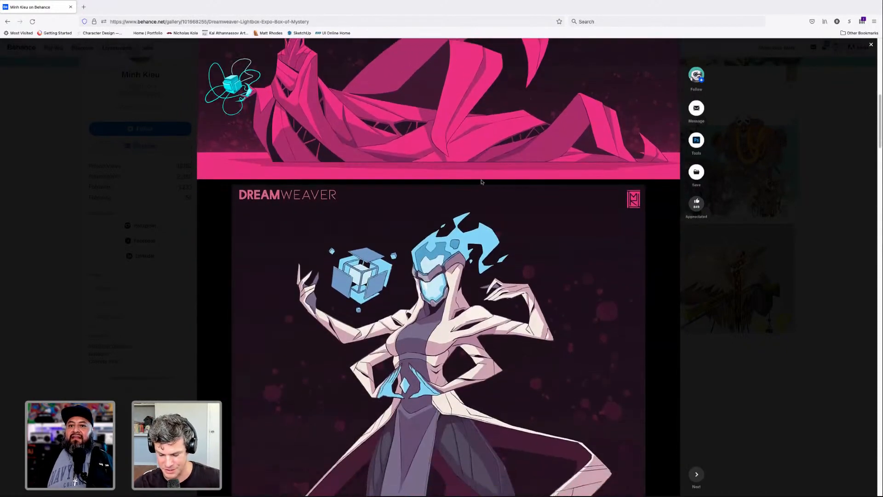
pyautogui.scroll(-4, 481, 180)
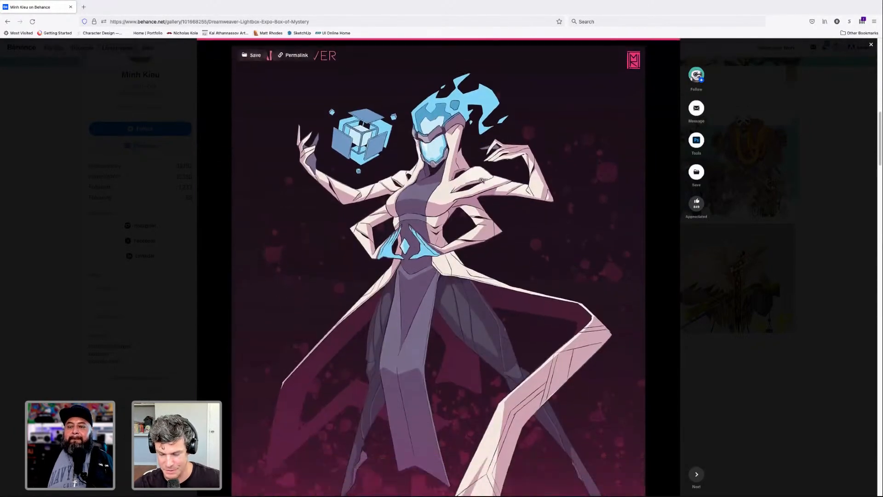
pyautogui.scroll(-7, 481, 179)
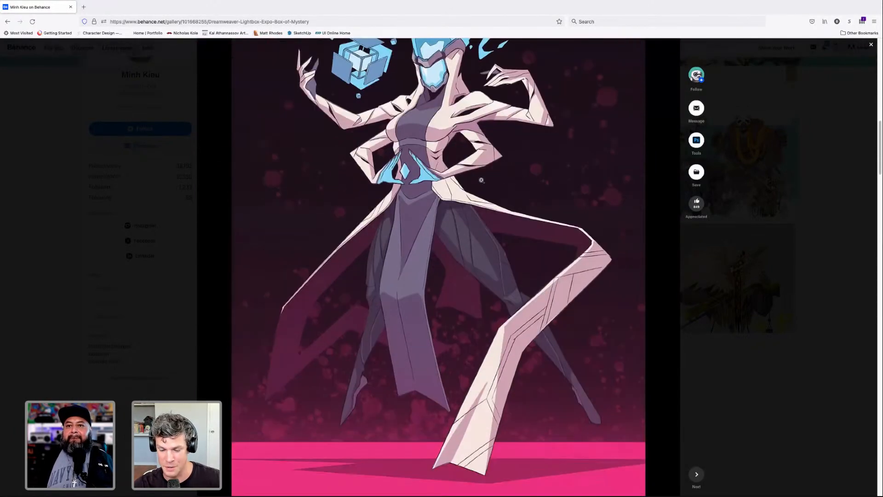
pyautogui.scroll(1, 482, 181)
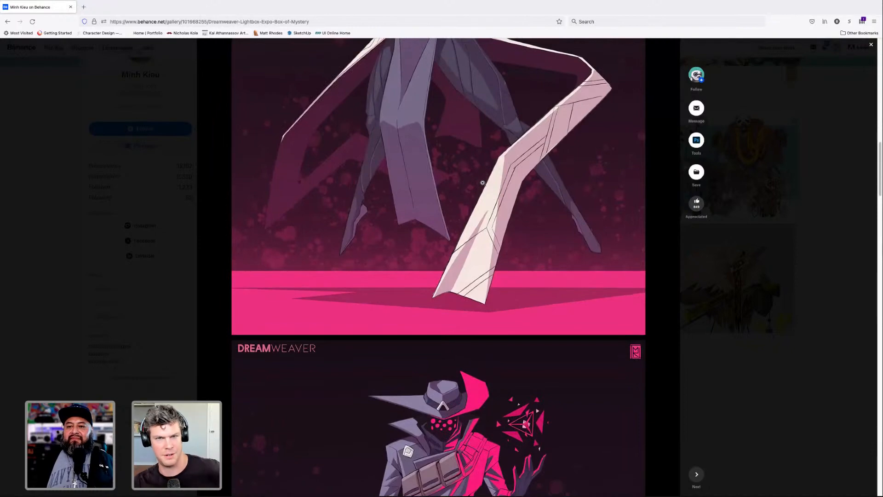
# - Examine the hatted swordsman and the monitor-headed character with the teddy bear in the Dreamweaver project
pyautogui.scroll(-8, 482, 182)
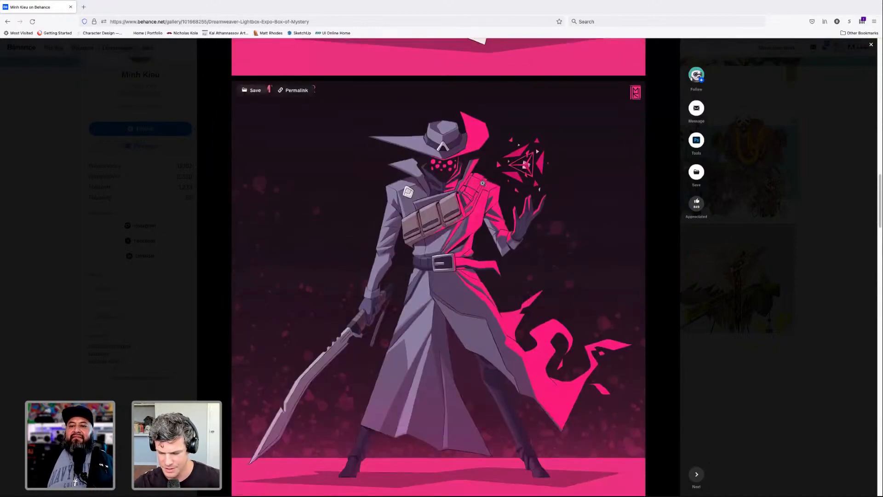
pyautogui.scroll(-2, 483, 183)
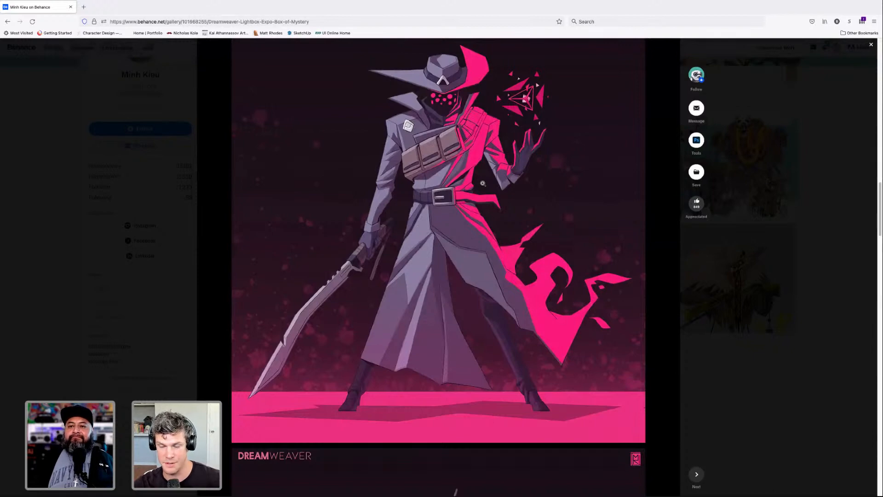
pyautogui.scroll(-4, 483, 183)
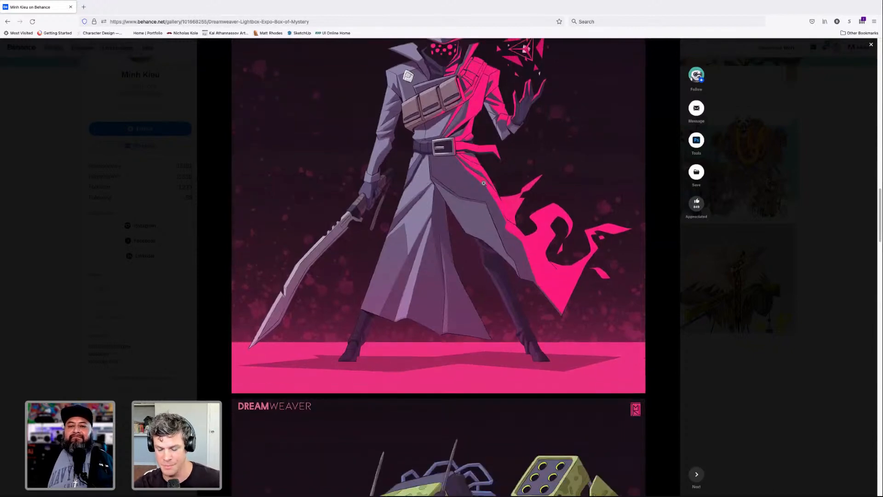
pyautogui.scroll(-5, 483, 183)
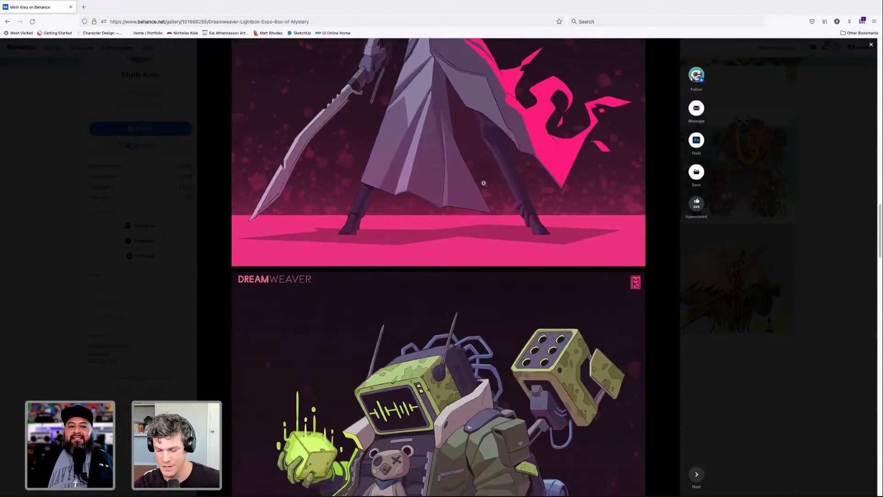
pyautogui.scroll(-3, 483, 183)
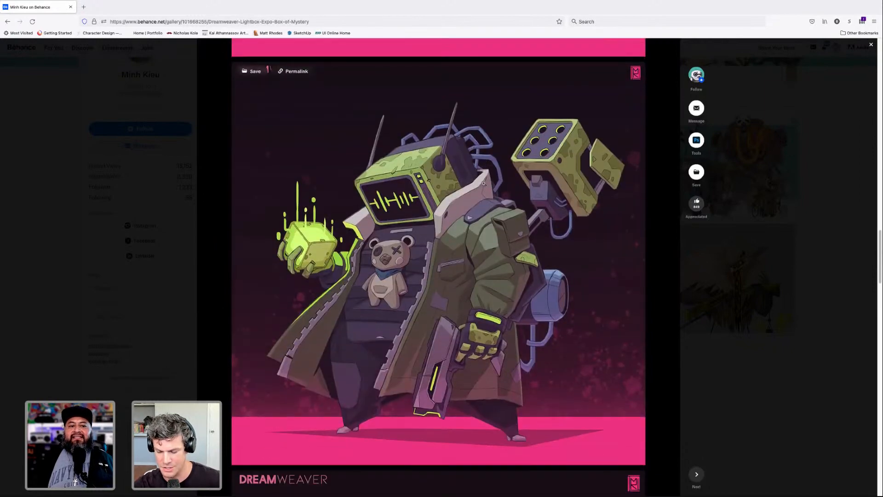
pyautogui.scroll(-1, 484, 183)
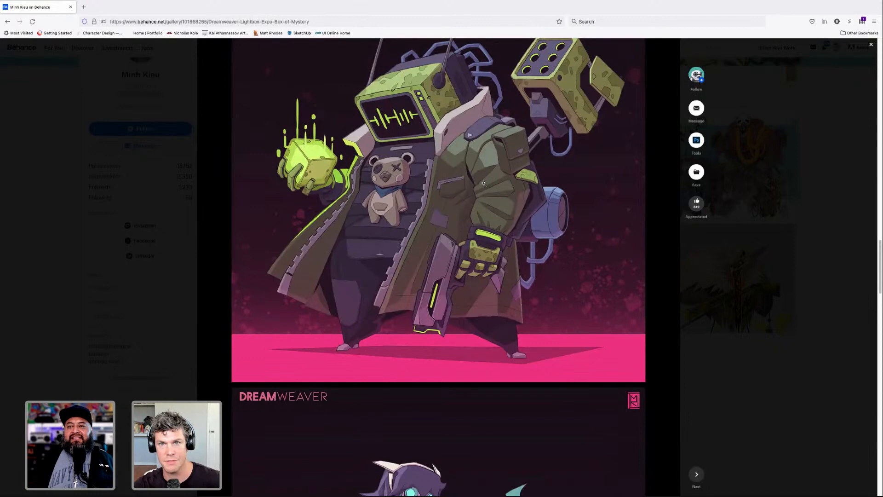
# - Examine the teal-robed character with the spell book and the bird-masked archer at the end of the Dreamweaver project
pyautogui.scroll(-6, 484, 183)
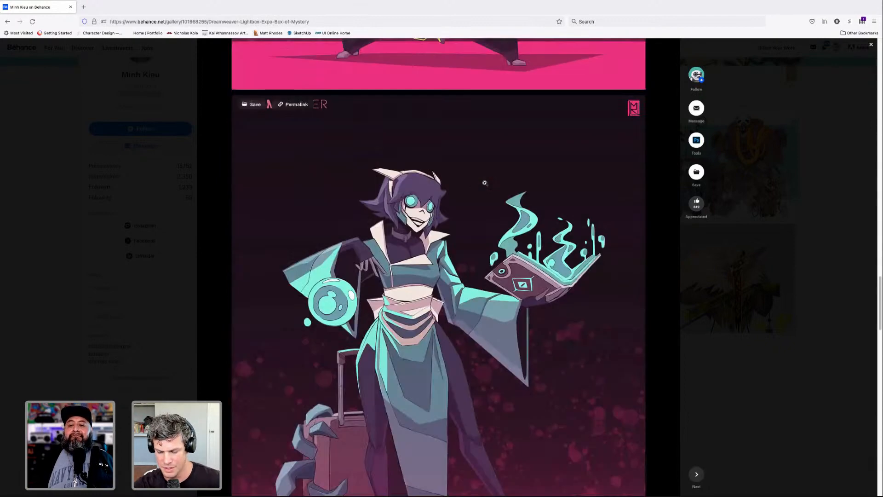
pyautogui.scroll(-6, 484, 182)
pyautogui.scroll(4, 485, 183)
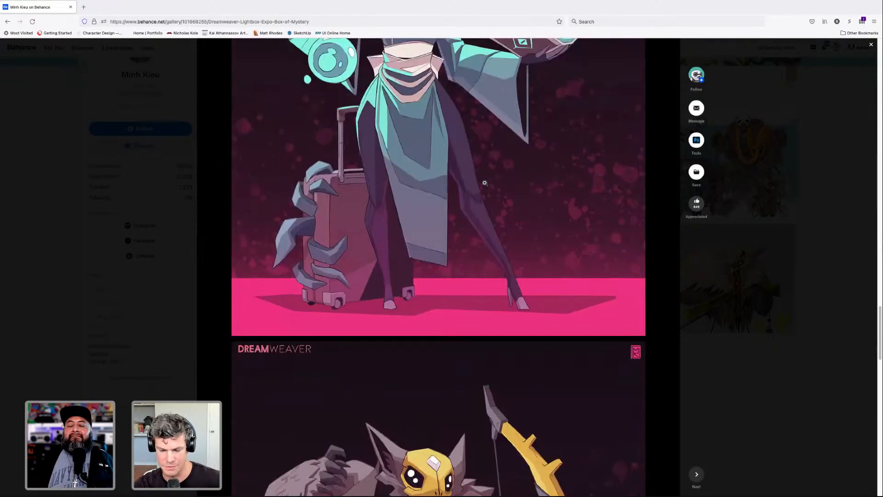
pyautogui.scroll(-10, 484, 183)
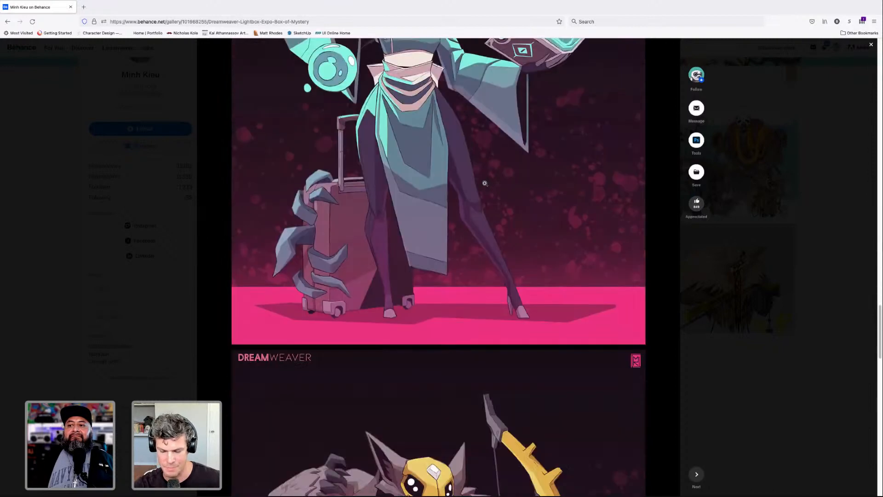
pyautogui.scroll(-3, 485, 183)
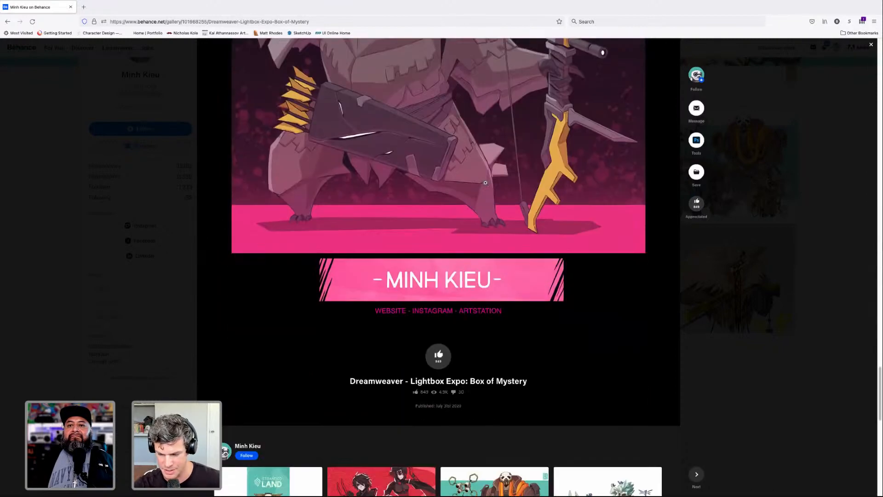
pyautogui.scroll(2, 485, 182)
pyautogui.scroll(1, 485, 183)
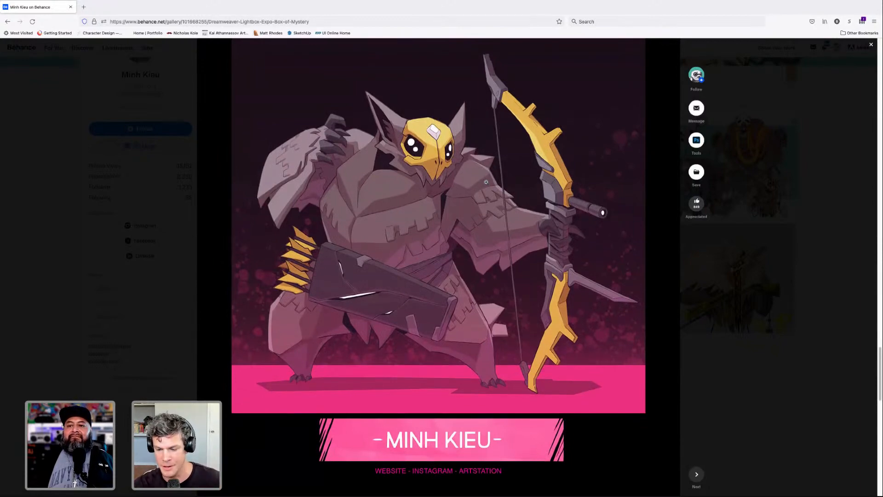
# - Close the Dreamweaver project and open STRANDED LAND - 2019 from the artist's work gallery
pyautogui.scroll(15, 486, 182)
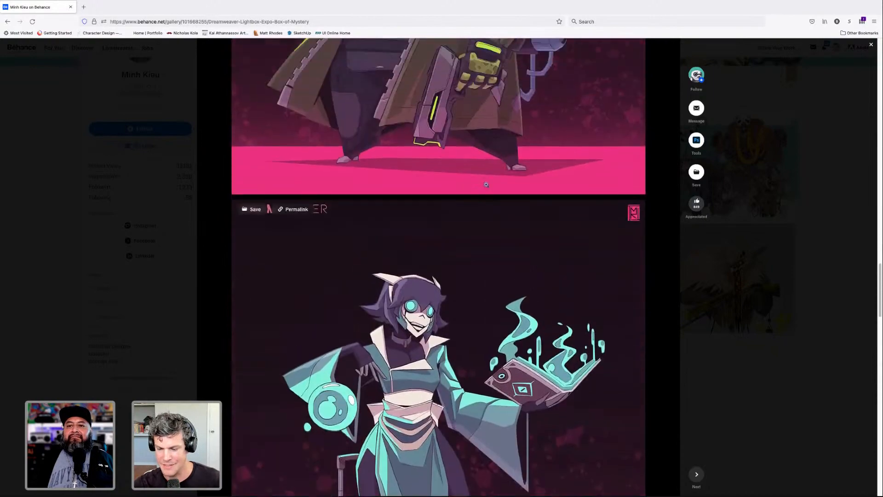
pyautogui.scroll(15, 486, 184)
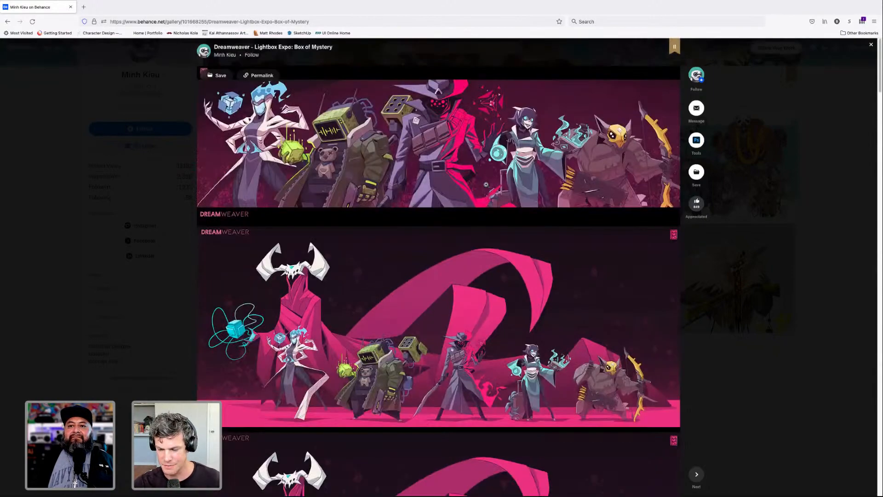
pyautogui.click(870, 46)
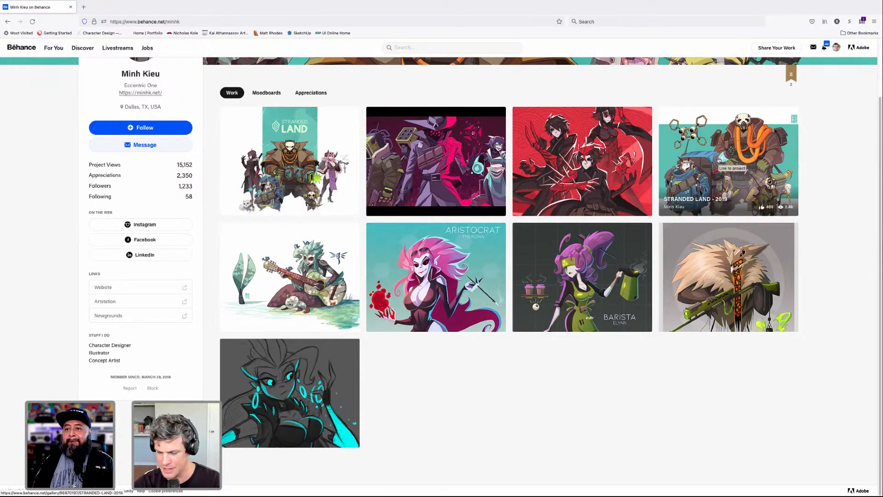
pyautogui.click(719, 160)
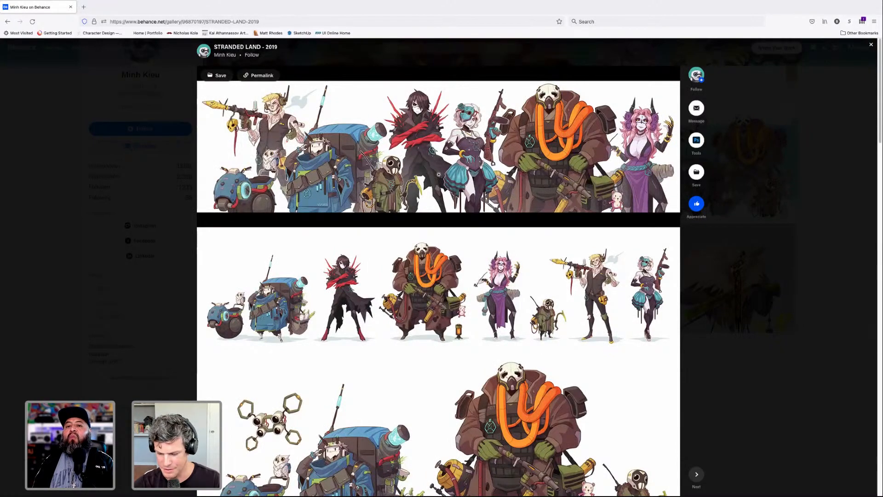
# - Examine the coloured character lineups in the STRANDED LAND - 2019 project
pyautogui.scroll(-1, 460, 177)
pyautogui.scroll(-2, 465, 179)
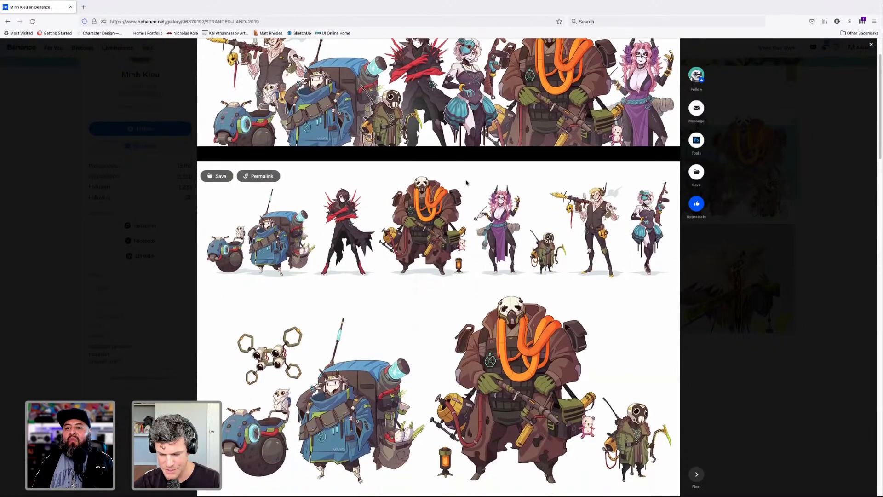
pyautogui.scroll(-2, 466, 182)
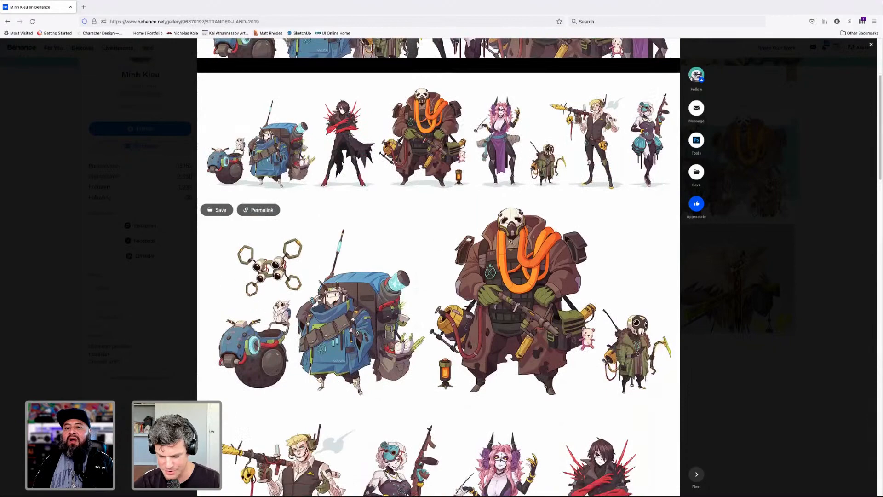
pyautogui.scroll(3, 525, 252)
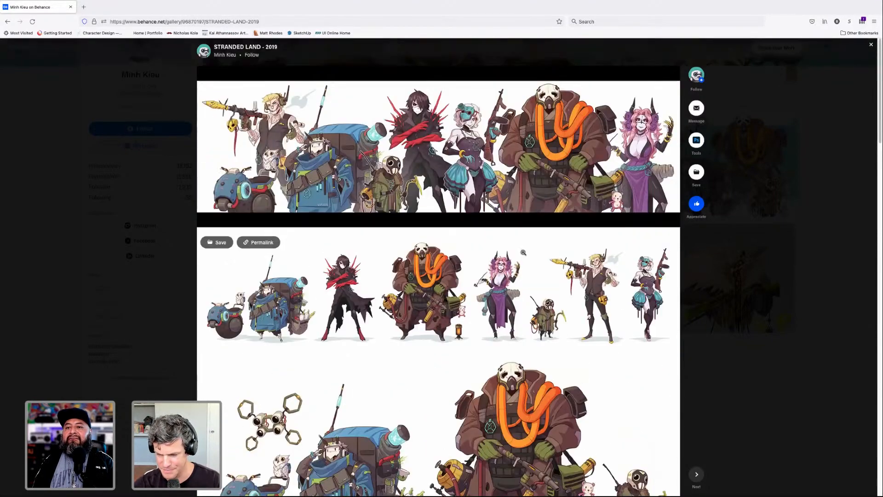
pyautogui.scroll(-2, 525, 252)
pyautogui.scroll(-8, 472, 238)
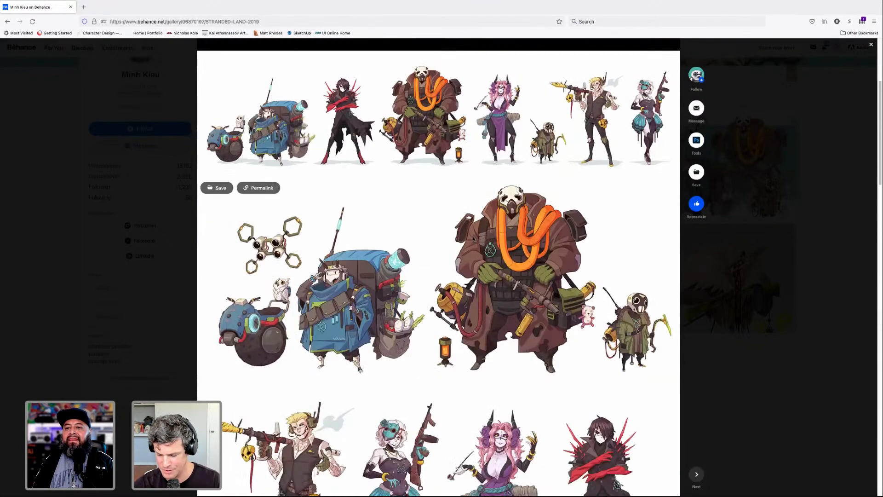
pyautogui.scroll(-4, 476, 239)
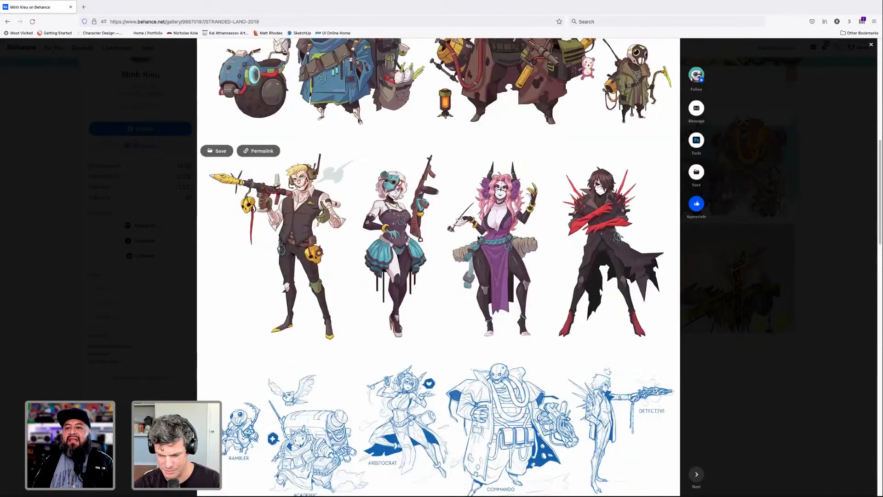
# - Study the blue concept sketches and the black line art of the STRANDED LAND - 2019 characters
pyautogui.scroll(-4, 479, 238)
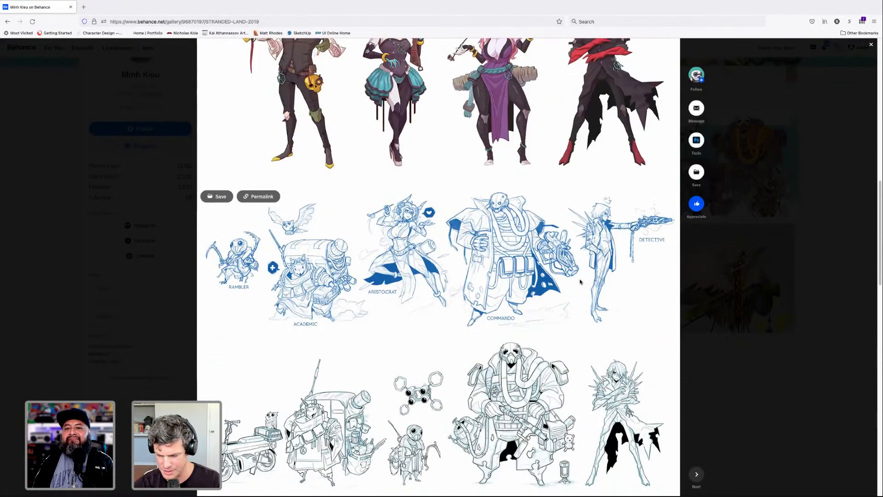
pyautogui.scroll(1, 529, 268)
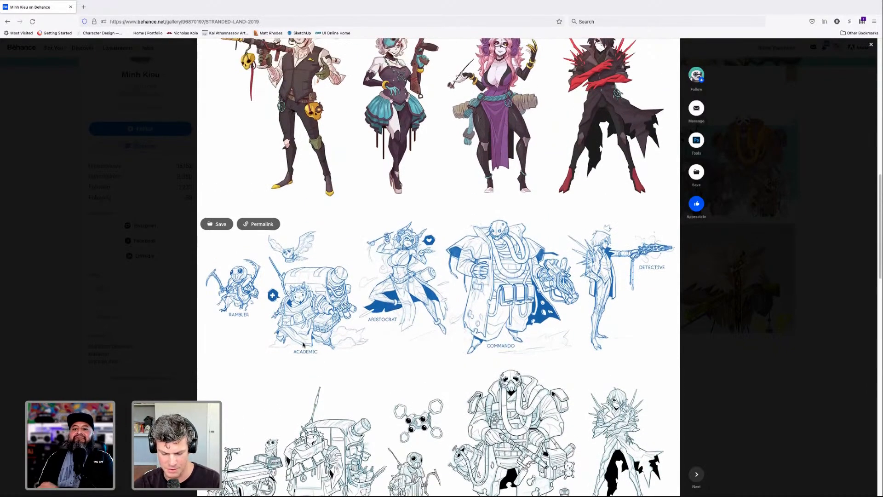
pyautogui.scroll(-1, 532, 300)
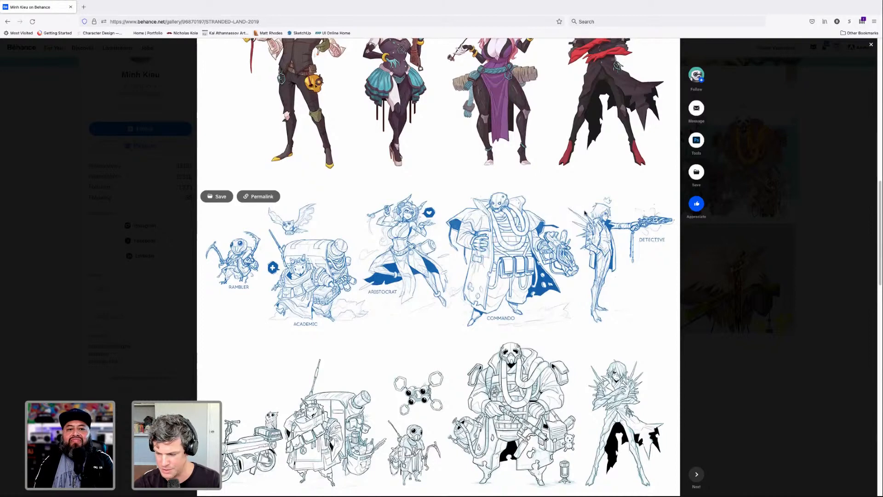
pyautogui.scroll(-7, 511, 253)
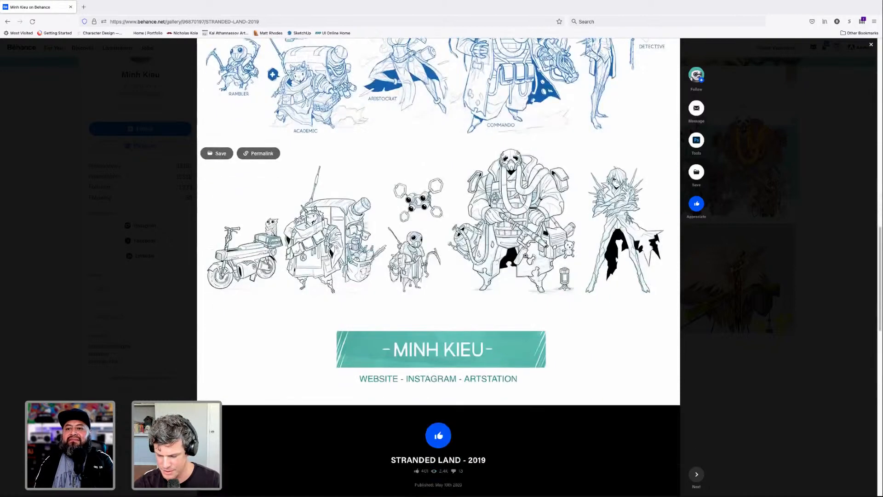
pyautogui.scroll(1, 538, 204)
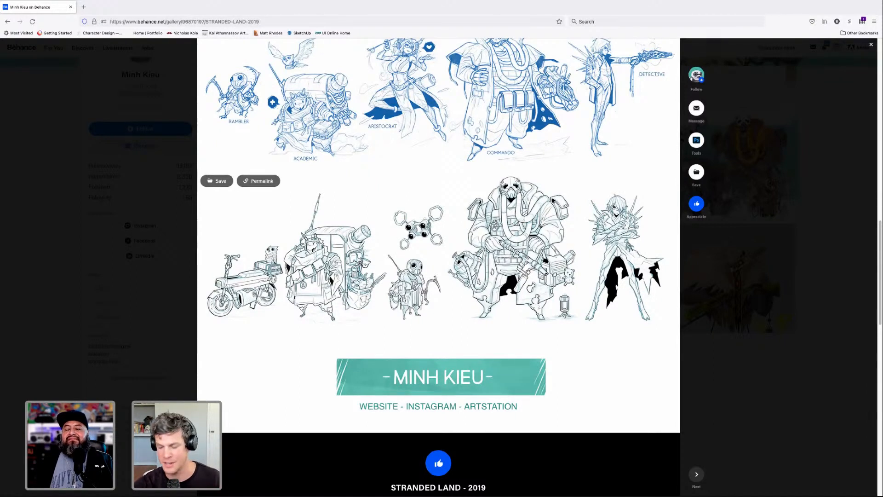
pyautogui.scroll(-1, 538, 243)
pyautogui.scroll(6, 541, 247)
pyautogui.scroll(20, 542, 247)
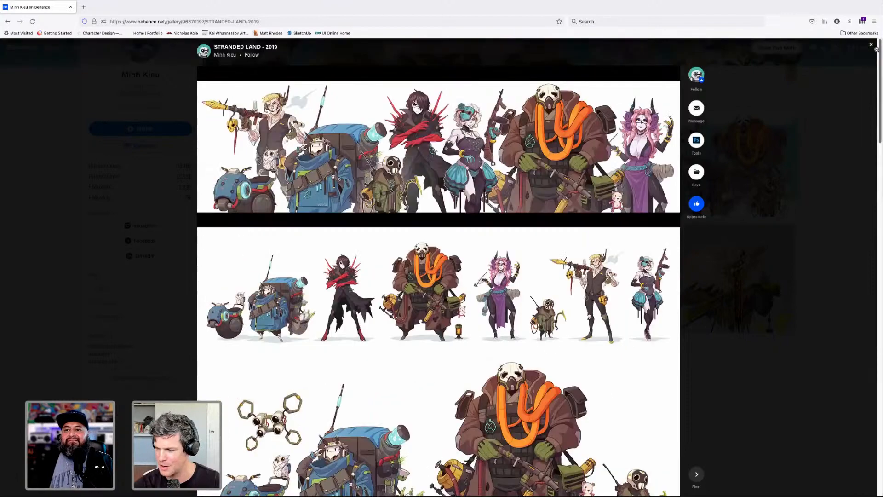
# - Switch from the 2019 project to STRANDED LAND - 2020 and view its cover and group lineup
pyautogui.click(871, 44)
pyautogui.click(321, 157)
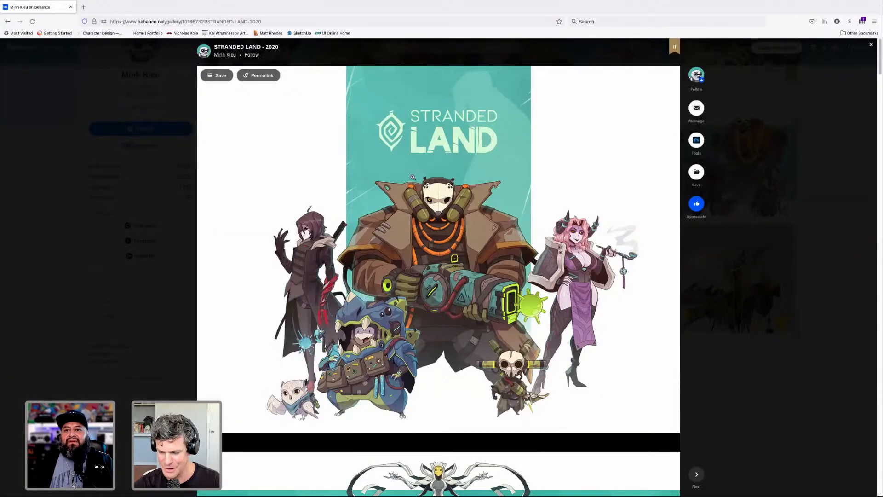
pyautogui.scroll(-5, 413, 177)
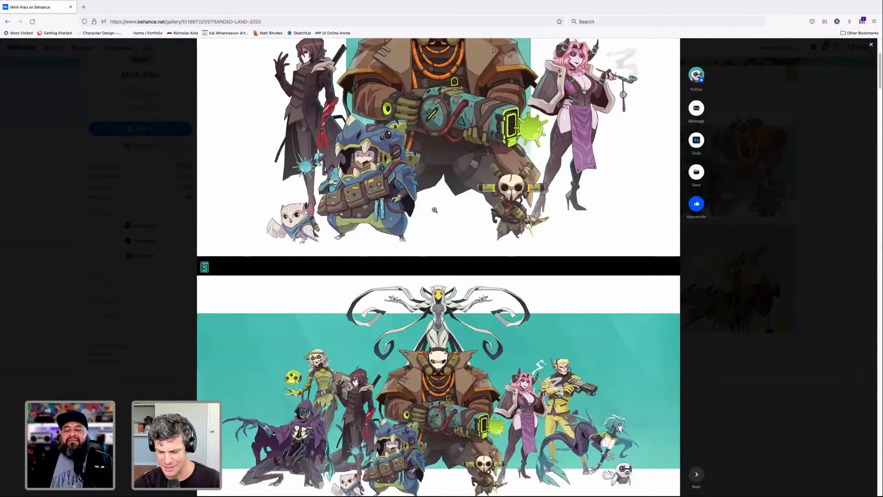
pyautogui.scroll(-4, 435, 210)
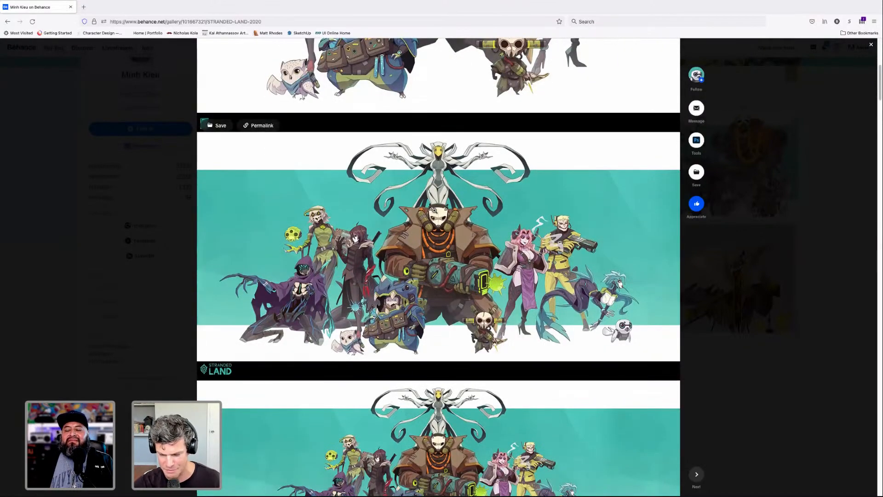
# - Look over the STRANDED LAND - 2020 group lineup and return to the cover artwork
pyautogui.scroll(-4, 434, 210)
pyautogui.scroll(3, 434, 211)
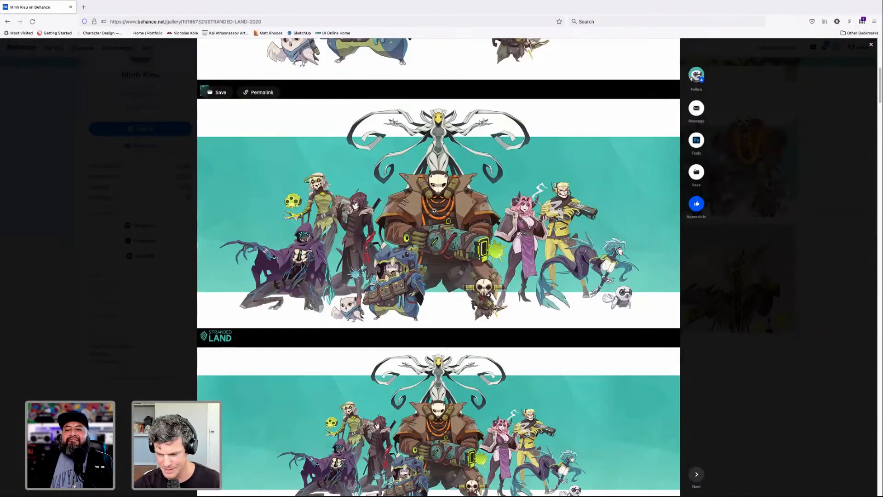
pyautogui.scroll(3, 435, 211)
pyautogui.scroll(5, 434, 211)
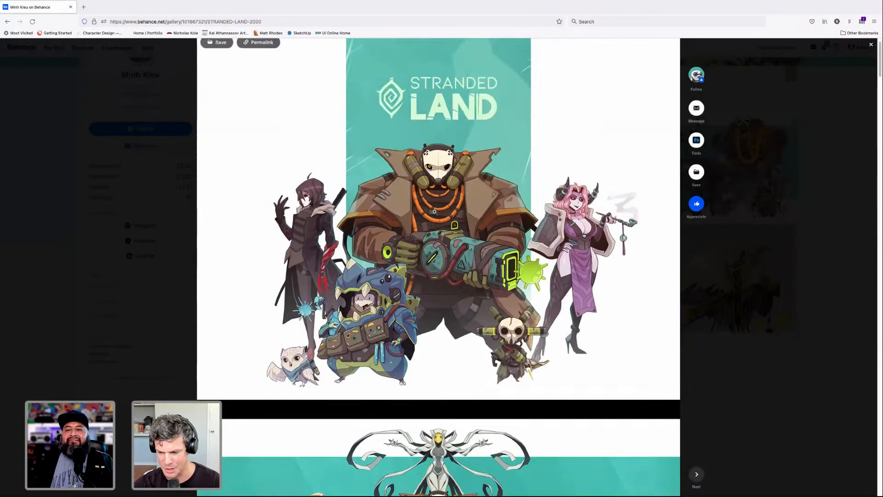
pyautogui.scroll(2, 434, 211)
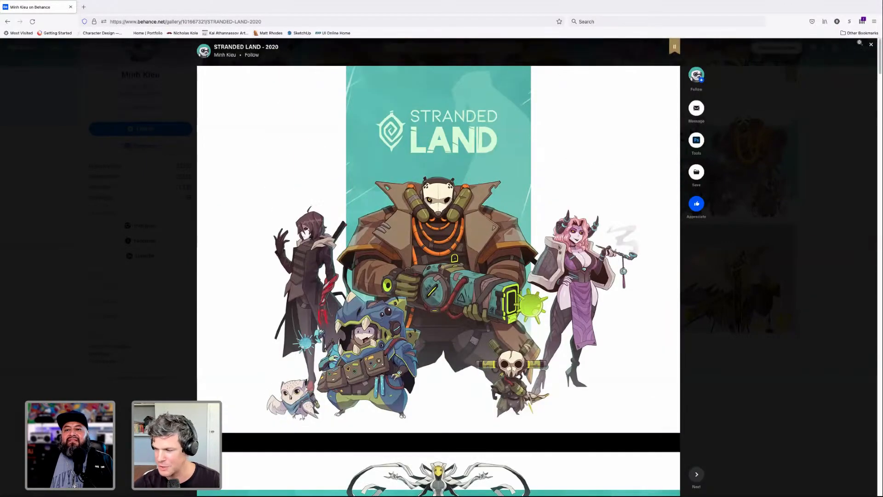
# - Close STRANDED LAND - 2020 and open the Character Design #1 project from the artist's work gallery
pyautogui.click(871, 45)
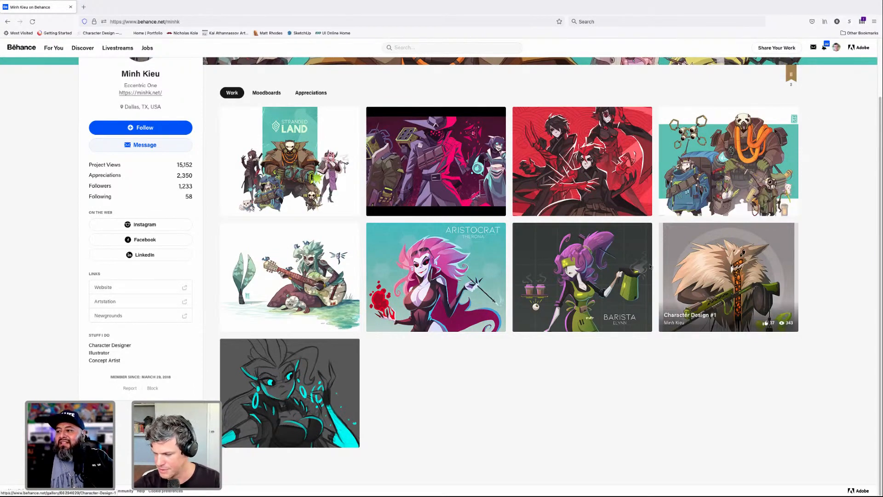
pyautogui.click(704, 262)
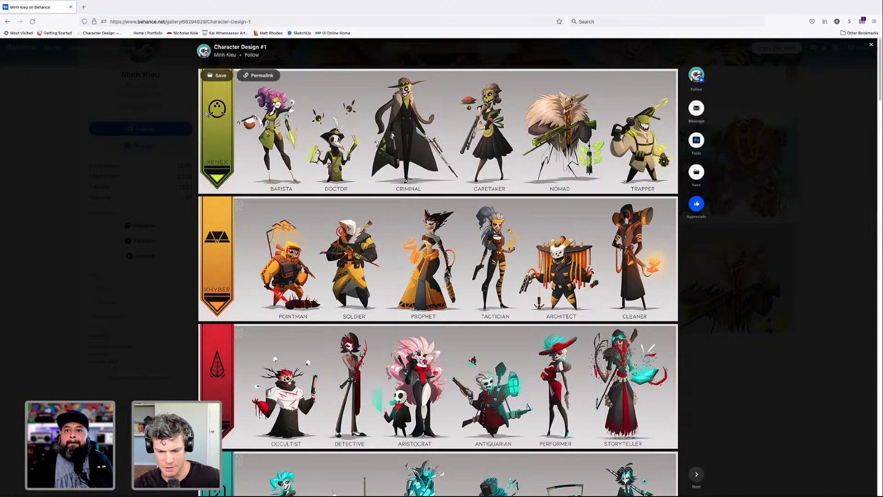
pyautogui.scroll(-1, 209, 141)
pyautogui.scroll(1, 208, 141)
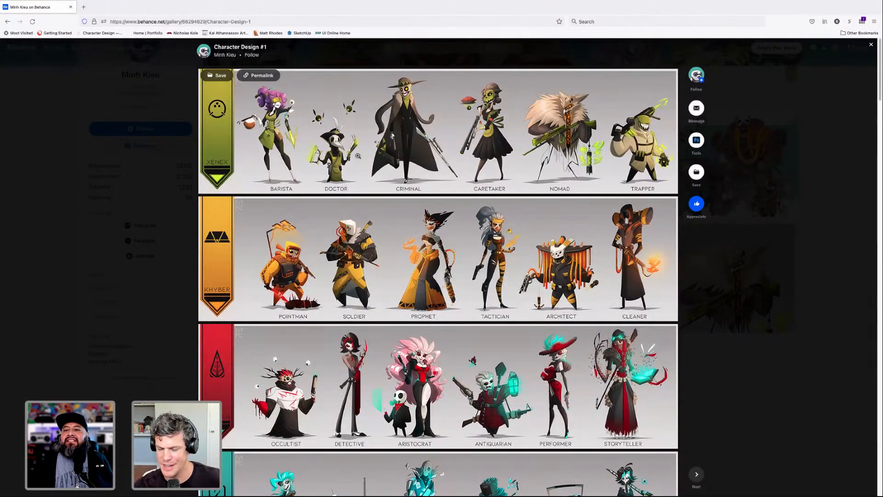
# - Examine the four faction lineups in Character Design #1, from the green Xenex row to the teal row
pyautogui.scroll(-1, 357, 156)
pyautogui.scroll(-1, 283, 172)
pyautogui.scroll(1, 266, 181)
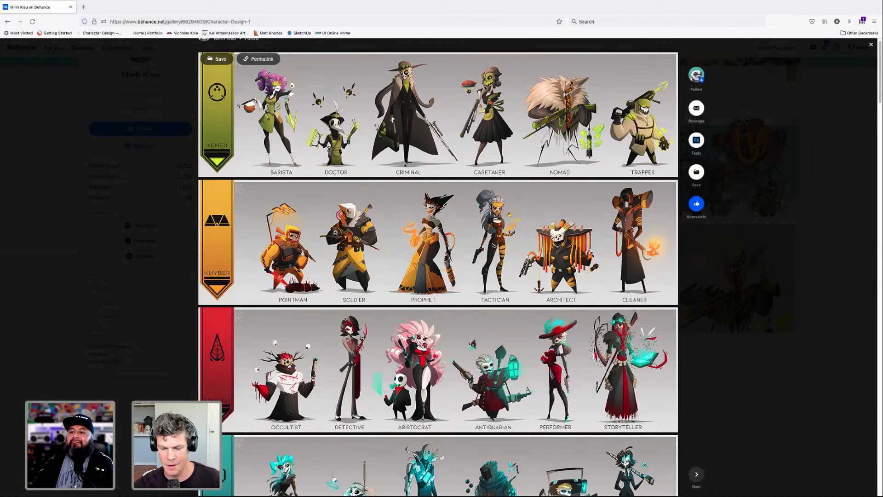
pyautogui.scroll(-2, 335, 231)
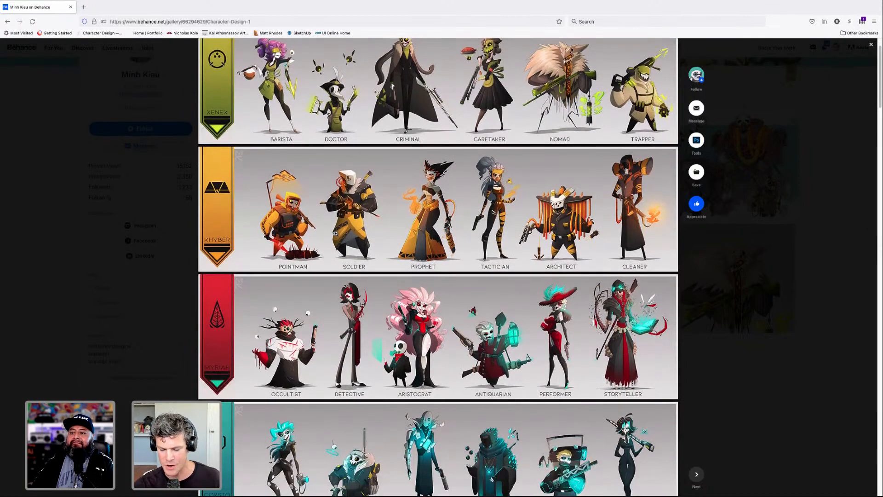
pyautogui.scroll(-1, 335, 233)
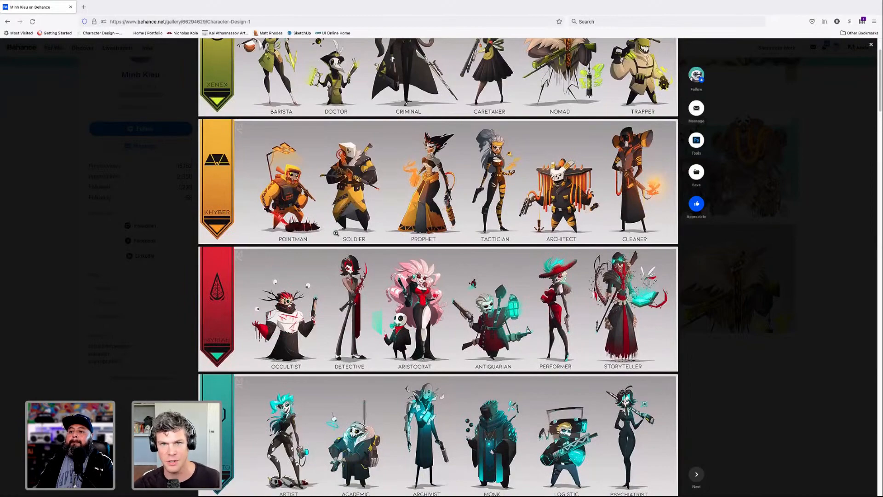
pyautogui.scroll(-3, 367, 310)
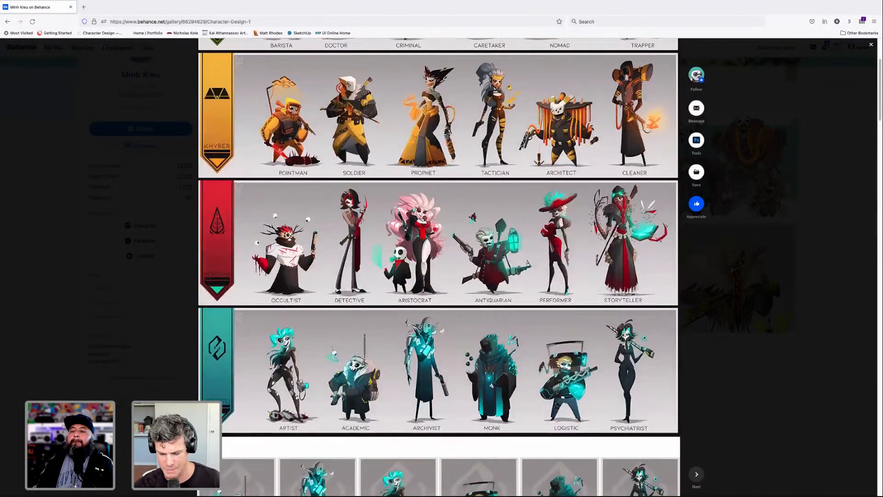
pyautogui.scroll(-3, 391, 325)
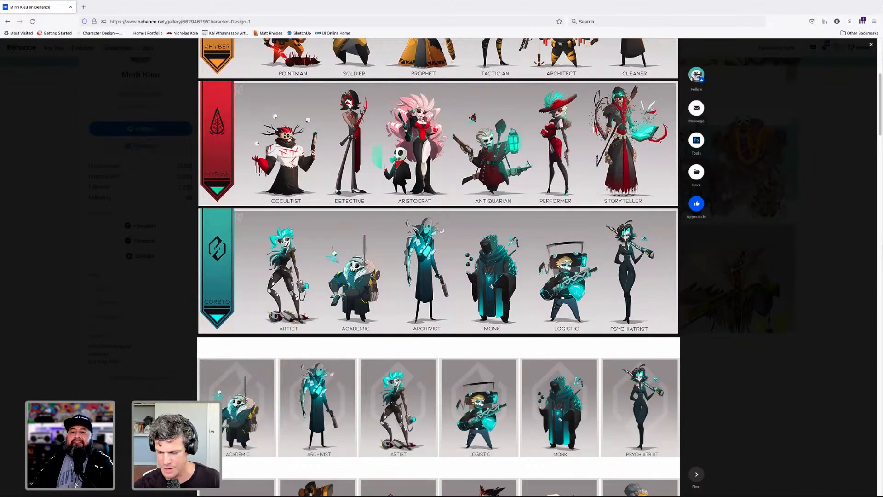
# - Return to the Xenex row and compare the character silhouettes and colours across all the faction rows again
pyautogui.scroll(2, 520, 267)
pyautogui.scroll(2, 520, 269)
pyautogui.scroll(5, 257, 145)
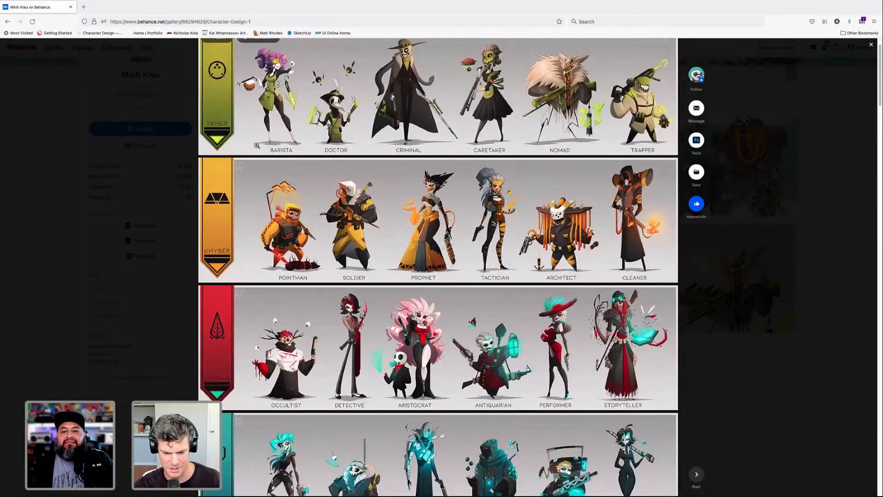
pyautogui.scroll(-2, 313, 267)
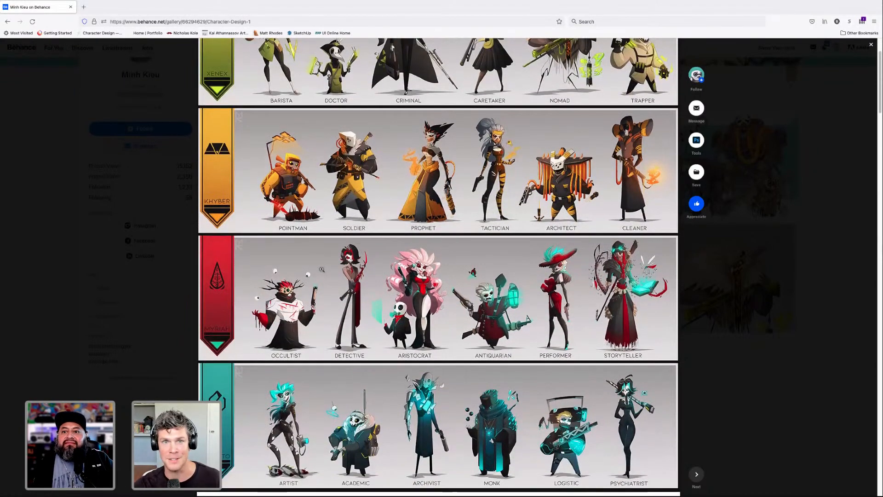
pyautogui.scroll(-4, 324, 270)
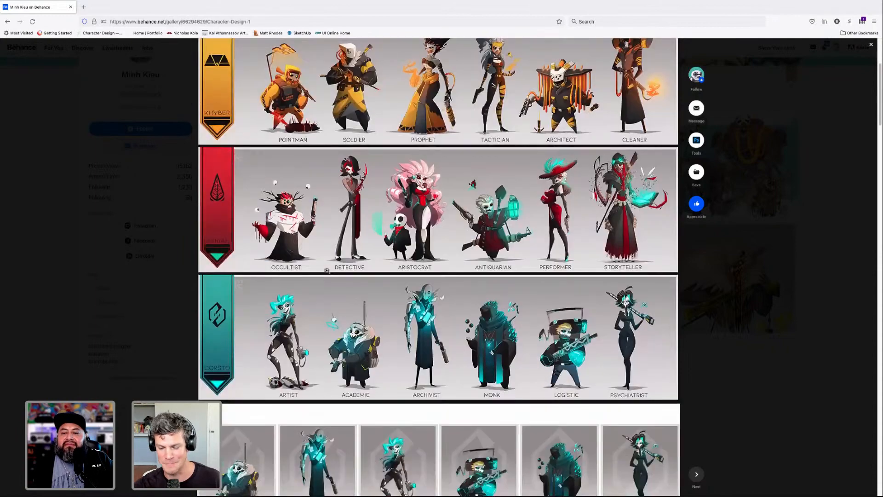
pyautogui.scroll(-3, 326, 271)
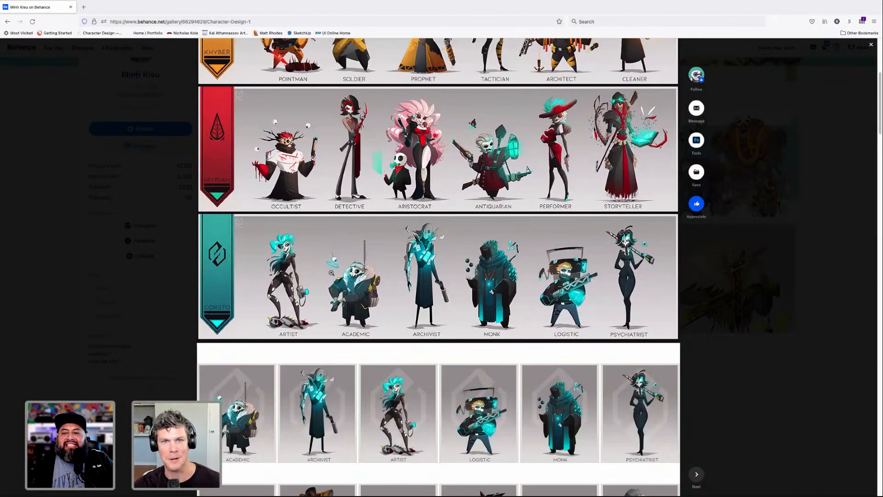
pyautogui.scroll(-2, 341, 272)
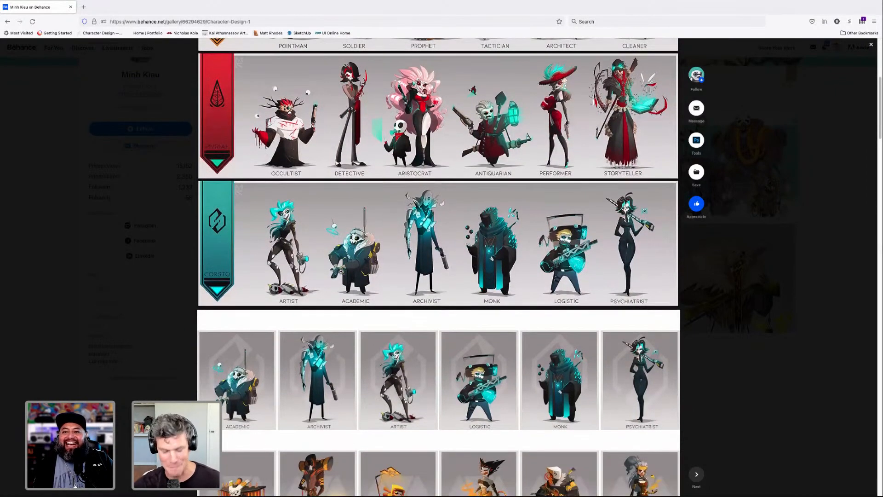
# - View the grid of individual character cards, from Academic to Trapper, down to the November, 2017 section
pyautogui.scroll(-10, 341, 272)
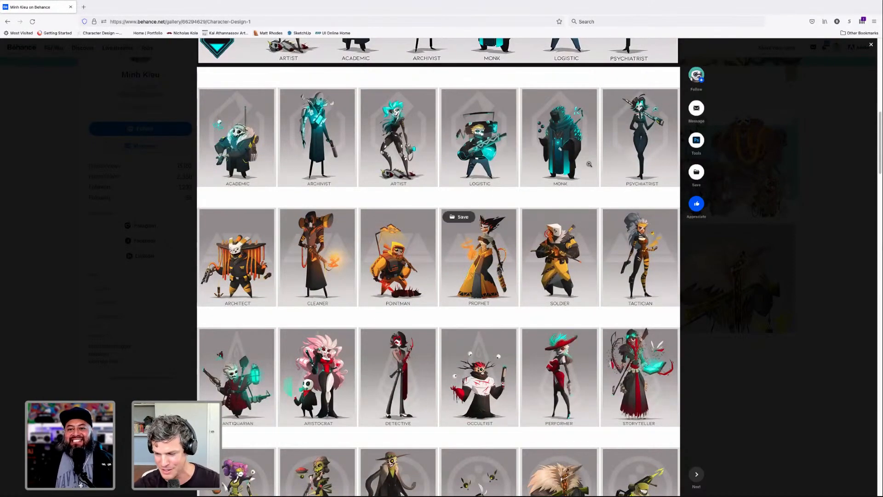
pyautogui.scroll(-3, 527, 255)
pyautogui.scroll(-1, 526, 256)
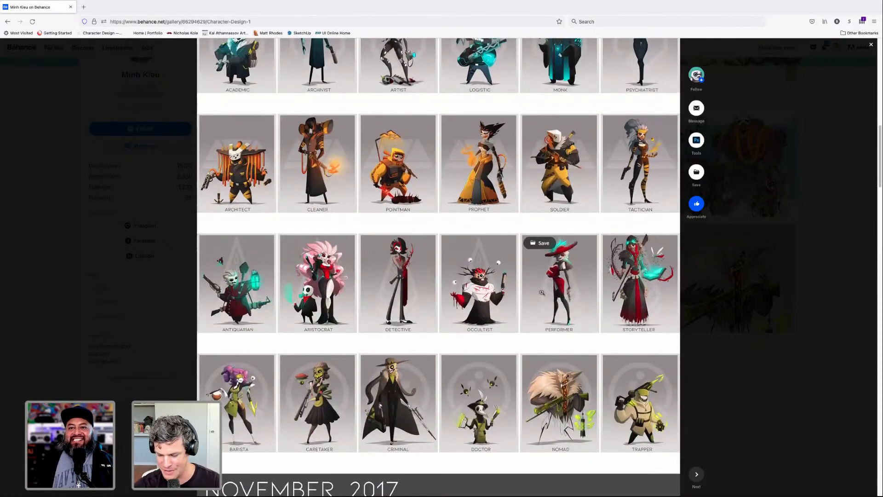
pyautogui.scroll(-2, 552, 295)
pyautogui.scroll(-10, 619, 299)
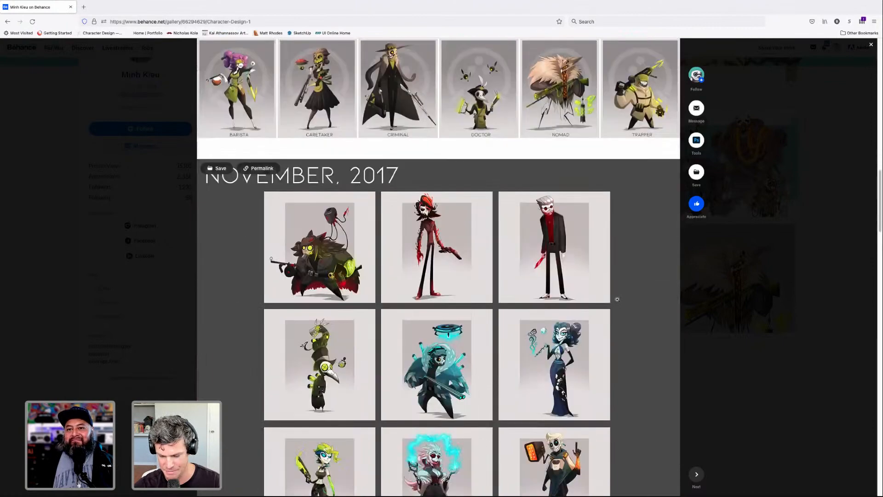
# - Study the early character designs in the November, 2017 and December, 2017 sections
pyautogui.scroll(-4, 626, 296)
pyautogui.scroll(-2, 627, 297)
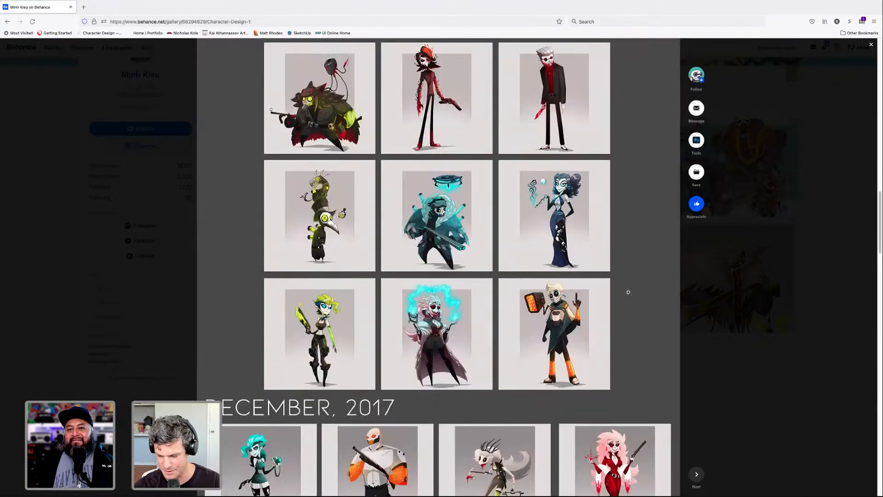
pyautogui.scroll(-7, 641, 293)
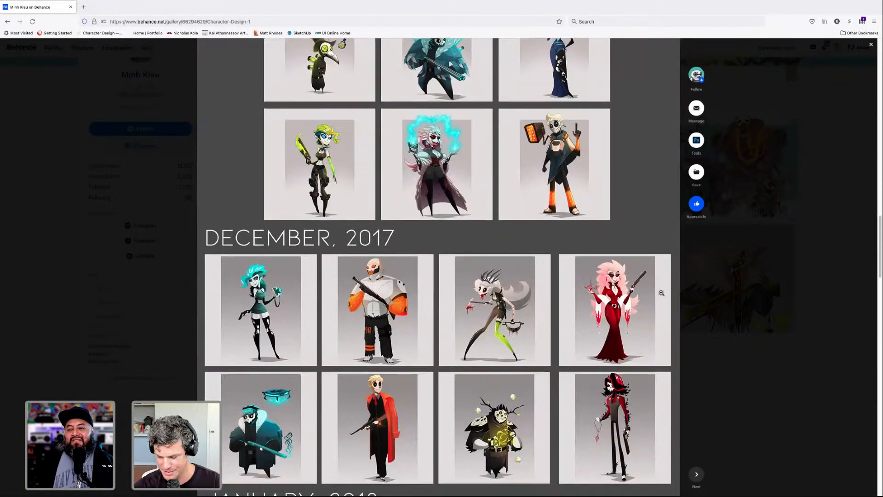
pyautogui.scroll(-1, 662, 293)
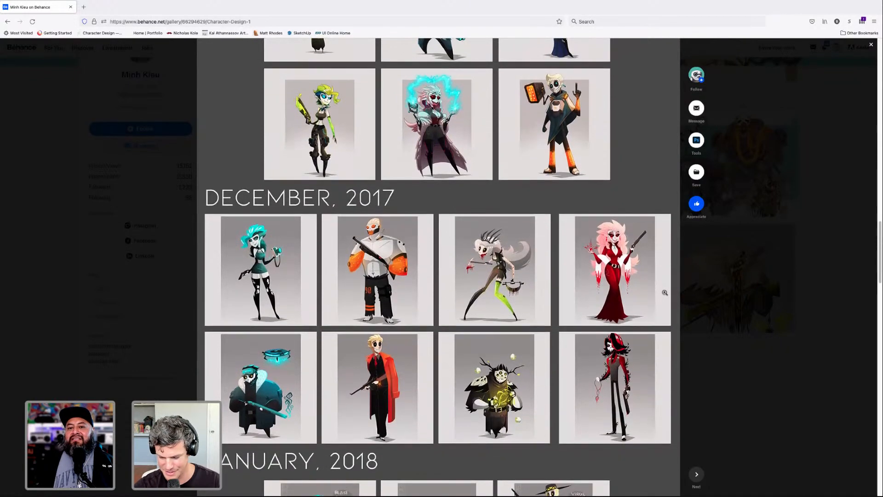
pyautogui.scroll(-1, 664, 293)
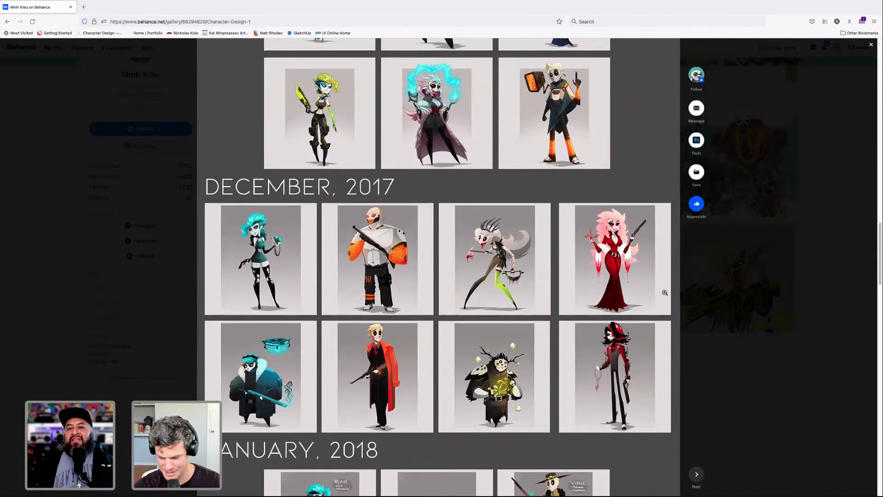
pyautogui.scroll(-3, 665, 293)
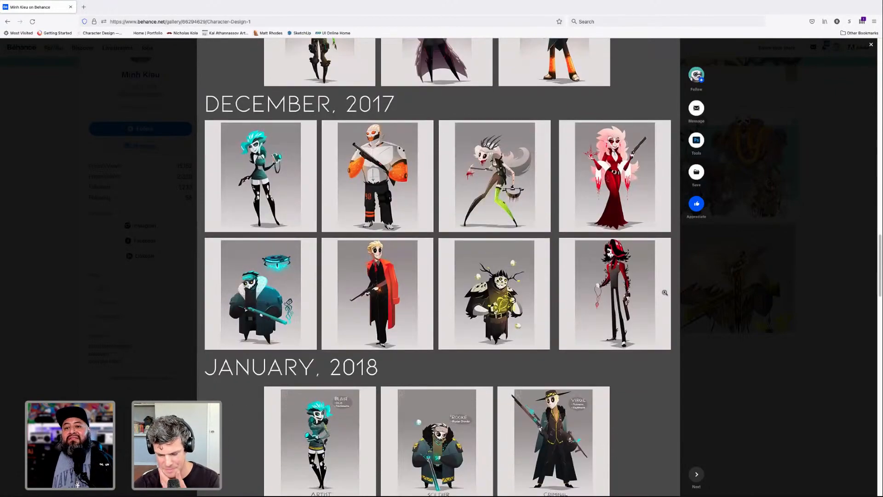
pyautogui.scroll(8, 665, 292)
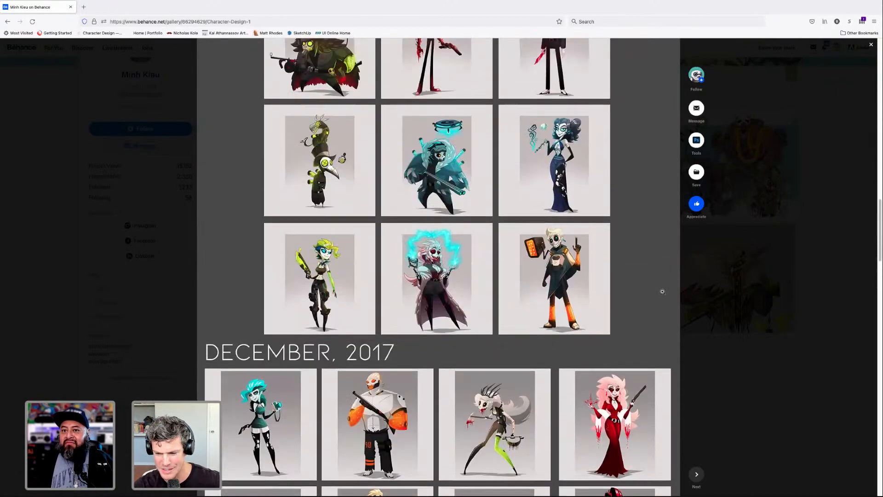
pyautogui.scroll(4, 663, 290)
pyautogui.scroll(-7, 663, 292)
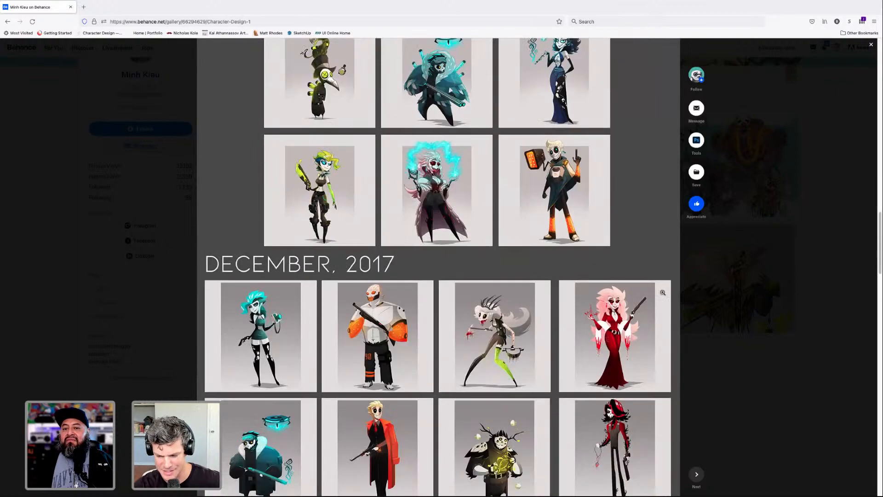
pyautogui.scroll(-12, 663, 293)
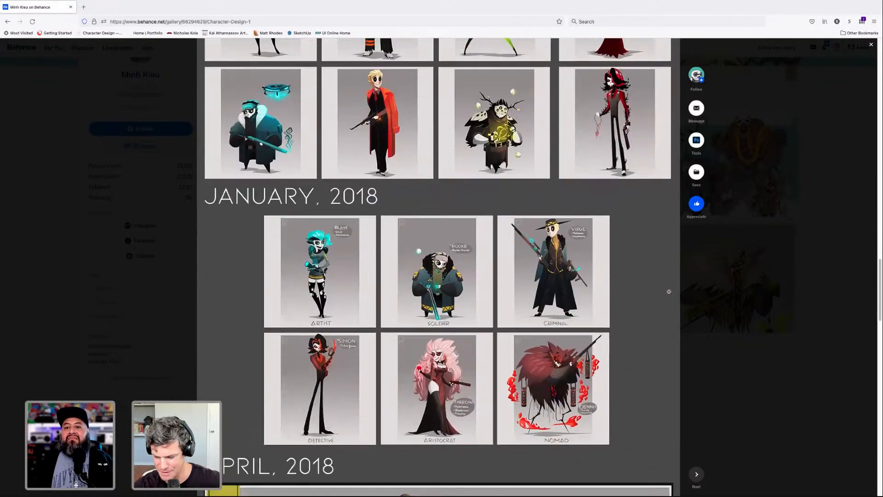
pyautogui.scroll(5, 669, 292)
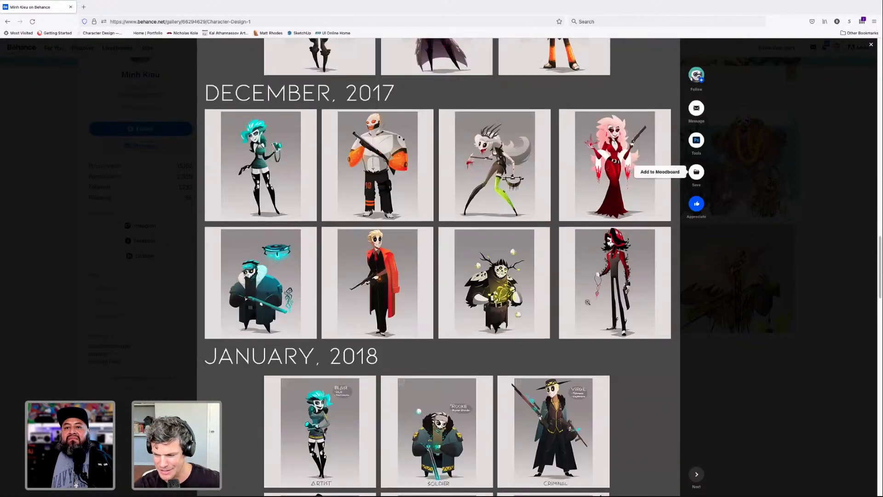
# - Review the January, 2018 character designs and the April, 2018 faction lineups through to the end of the project
pyautogui.scroll(-2, 618, 295)
pyautogui.scroll(-1, 620, 273)
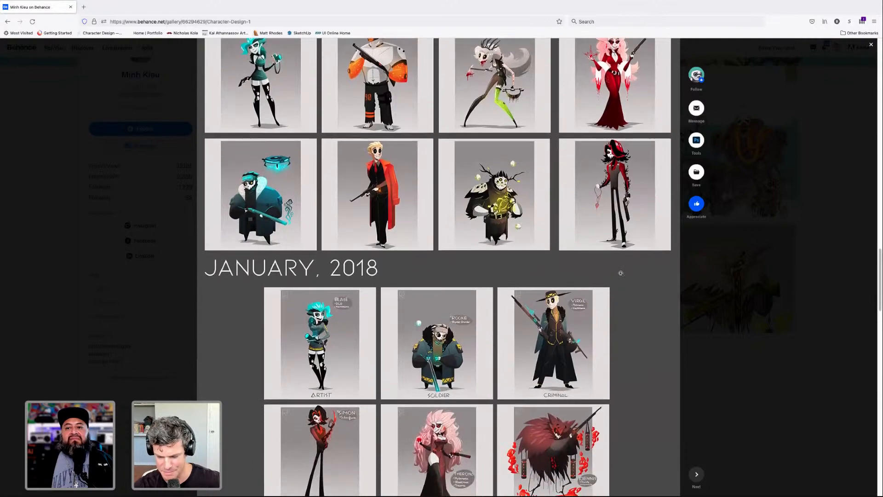
pyautogui.scroll(-5, 621, 273)
pyautogui.scroll(-10, 620, 273)
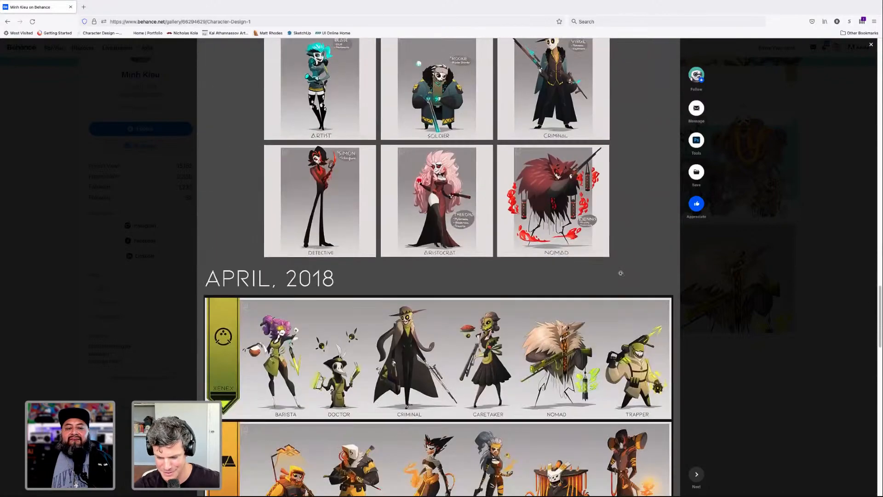
pyautogui.scroll(-14, 621, 274)
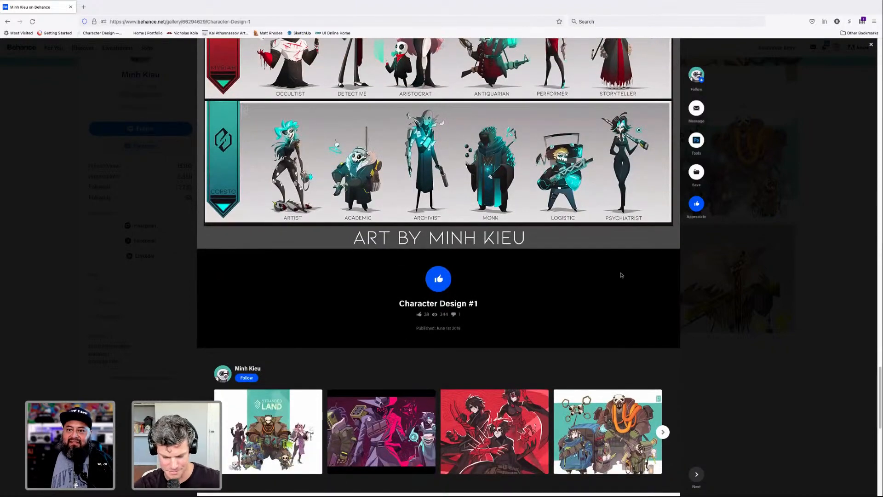
pyautogui.scroll(1, 621, 275)
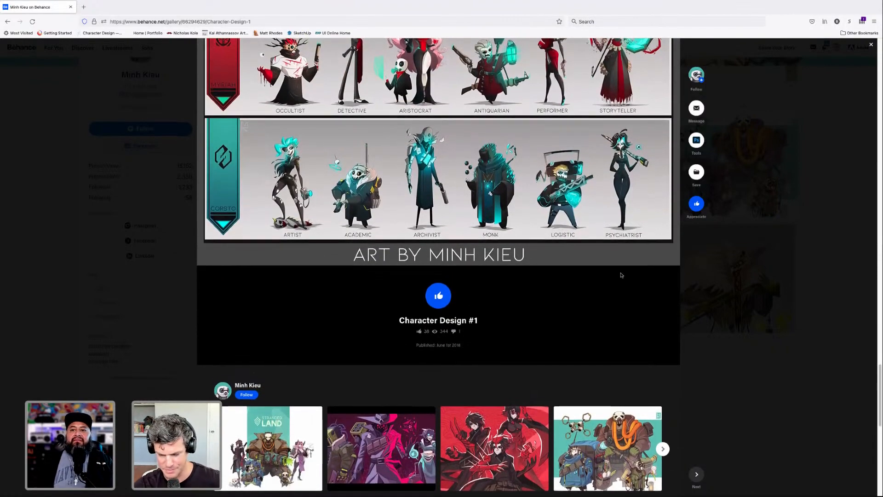
pyautogui.scroll(20, 622, 273)
# - Close the Character Design #1 project and the Firefox window to return to the pirate hideout illustration in Photoshop
pyautogui.click(871, 44)
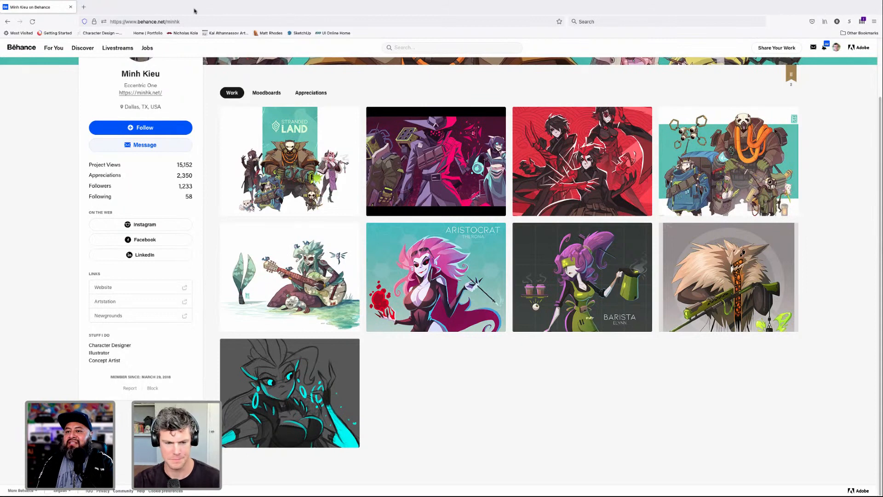
pyautogui.moveTo(40, 19)
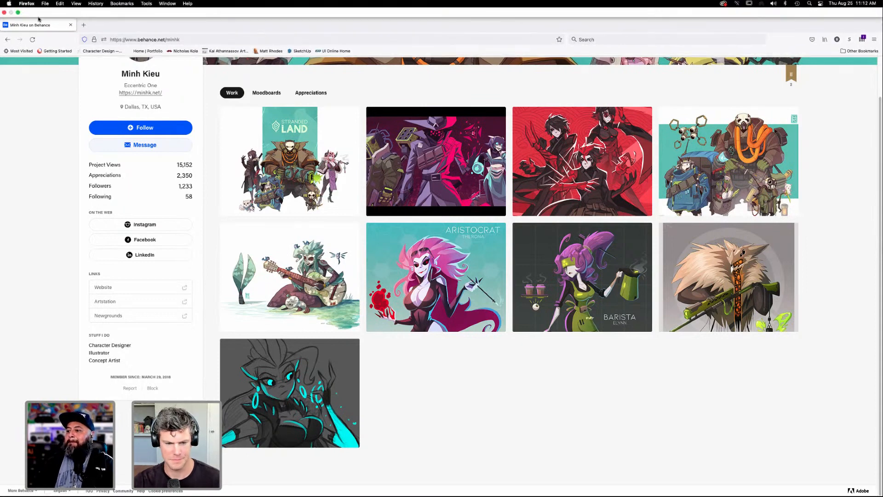
pyautogui.click(4, 13)
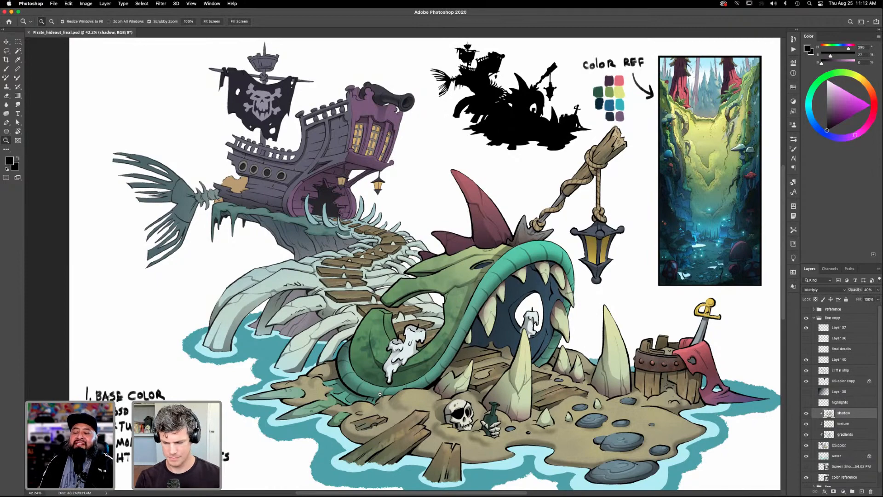
# - Shade the ship's fish tail on the shadow layer with a gradient inside a lassoed selection, and clear the selection
pyautogui.moveTo(379, 396); pyautogui.dragTo(393, 395)
pyautogui.moveTo(192, 226); pyautogui.dragTo(456, 349)
pyautogui.moveTo(431, 301)
pyautogui.mouseDown()
pyautogui.moveTo(447, 337)
pyautogui.moveTo(463, 350)
pyautogui.moveTo(466, 341)
pyautogui.mouseUp()
pyautogui.press('l')
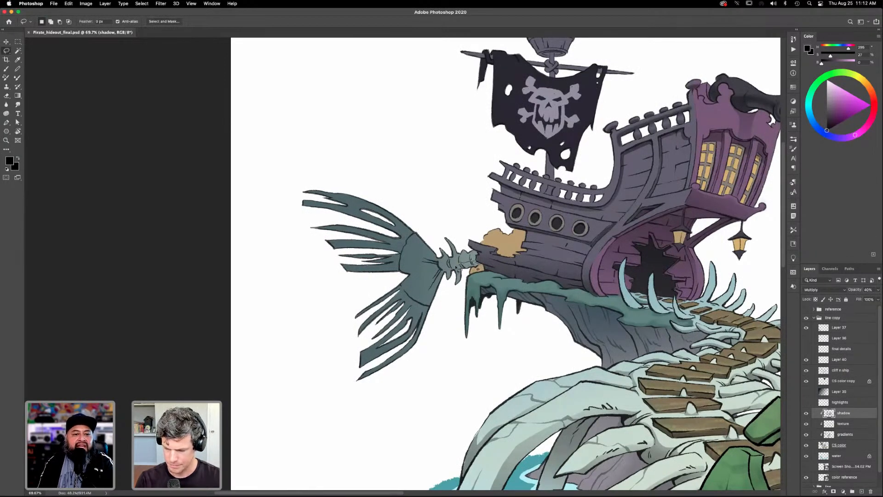
pyautogui.moveTo(442, 268)
pyautogui.mouseDown()
pyautogui.moveTo(423, 298)
pyautogui.moveTo(402, 286)
pyautogui.moveTo(413, 302)
pyautogui.moveTo(436, 309)
pyautogui.moveTo(487, 268)
pyautogui.mouseUp()
pyautogui.press('g')
pyautogui.moveTo(443, 329); pyautogui.dragTo(464, 219)
pyautogui.press('super+d')
pyautogui.moveTo(504, 384)
pyautogui.mouseDown()
pyautogui.moveTo(509, 365)
pyautogui.moveTo(499, 382)
pyautogui.mouseUp()
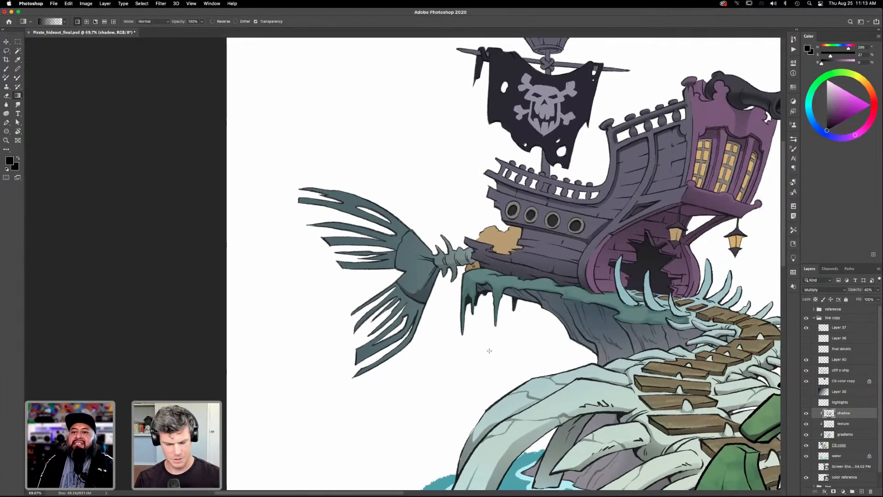
# - Show the final details layer, and clip the highlights layer and the gradient layer above it to the base color artwork
pyautogui.press('super+0')
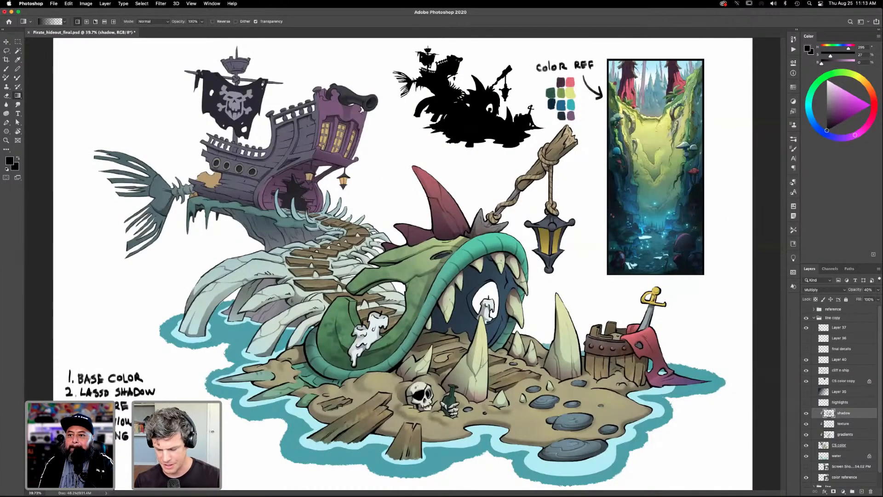
pyautogui.click(807, 349)
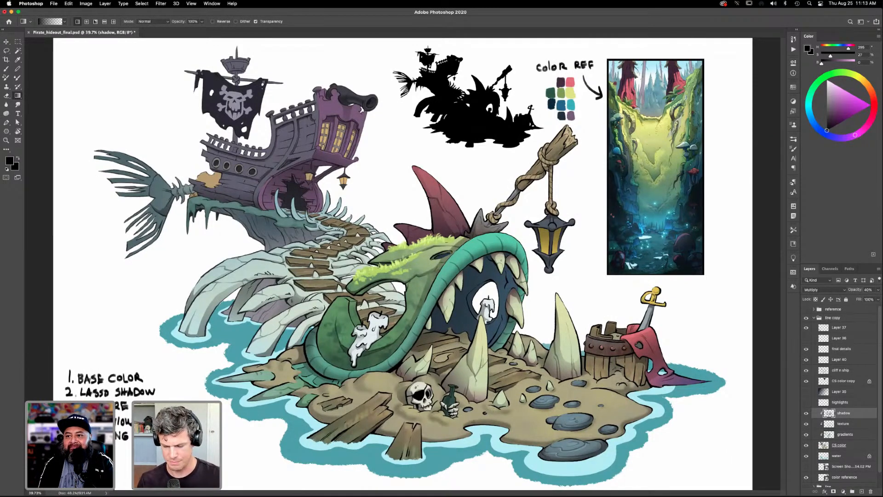
pyautogui.click(806, 391)
pyautogui.click(807, 392)
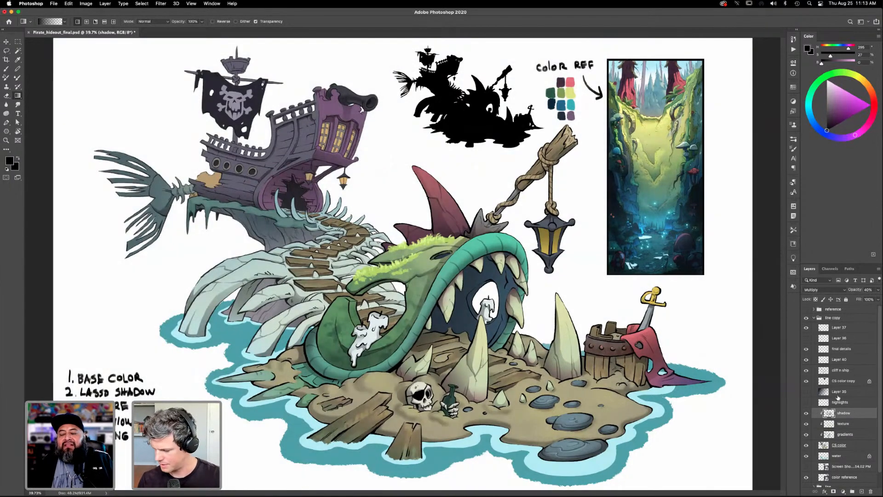
pyautogui.click(840, 403)
pyautogui.keyDown('alt'); pyautogui.click(847, 408); pyautogui.keyUp('alt')
pyautogui.keyDown('alt'); pyautogui.click(847, 396); pyautogui.keyUp('alt')
# - Show the lantern and window glow layer, and toggle the clipped gradient layer for comparison, leaving it hidden
pyautogui.click(807, 392)
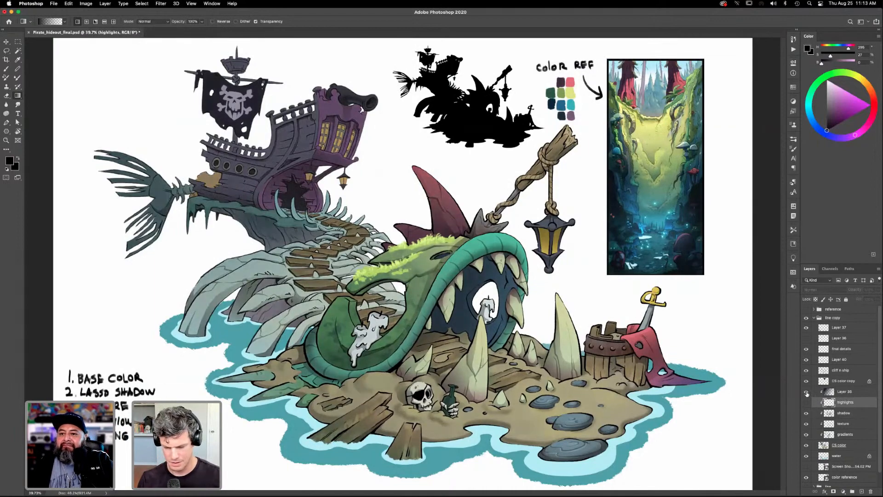
pyautogui.click(806, 393)
pyautogui.click(806, 393)
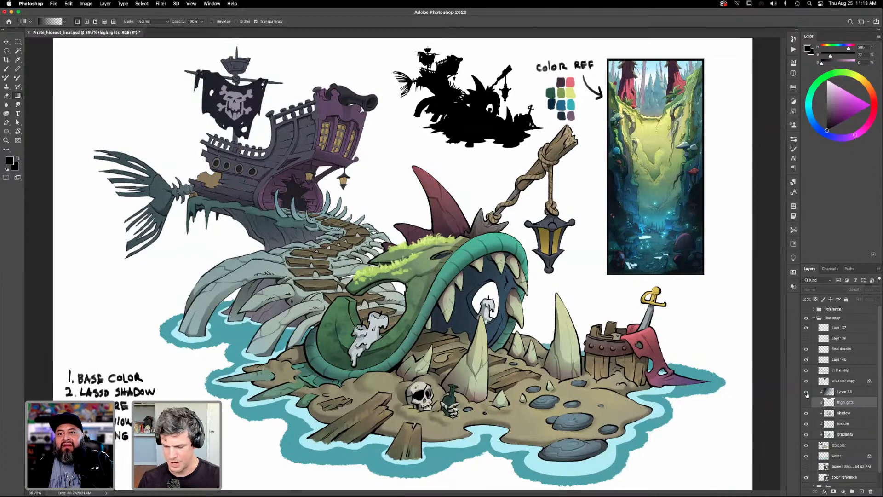
pyautogui.click(806, 392)
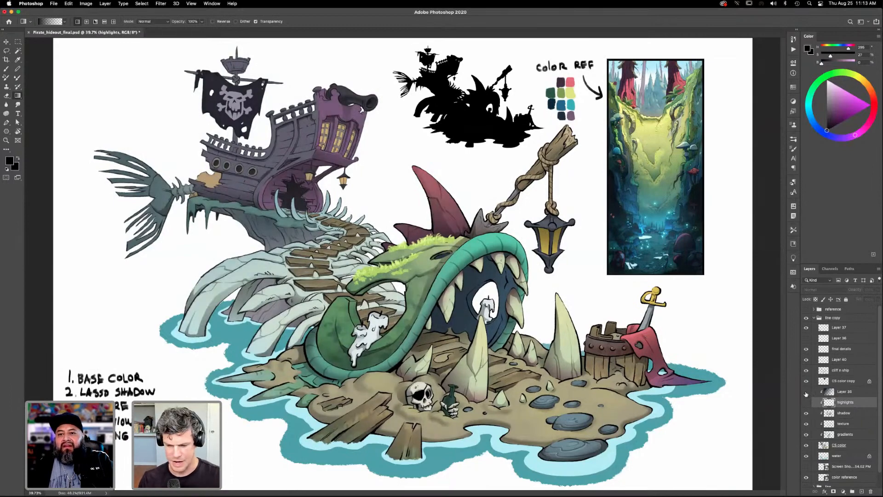
pyautogui.click(806, 393)
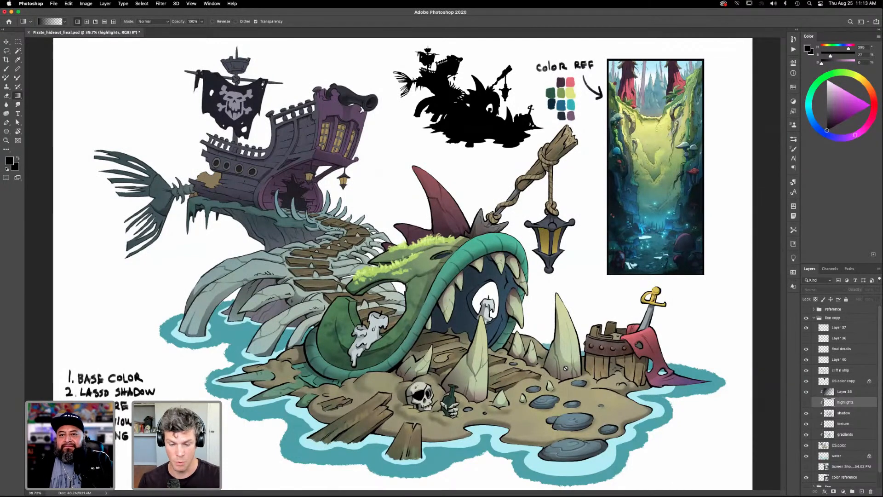
pyautogui.click(806, 338)
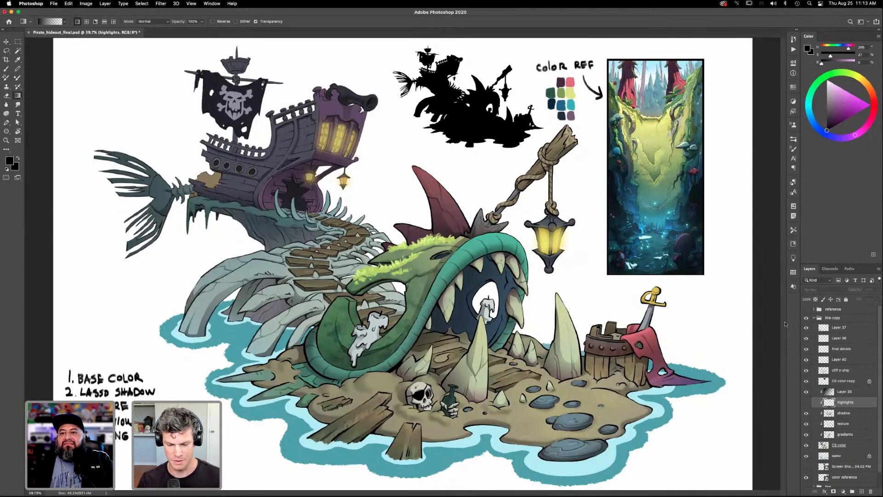
pyautogui.click(806, 391)
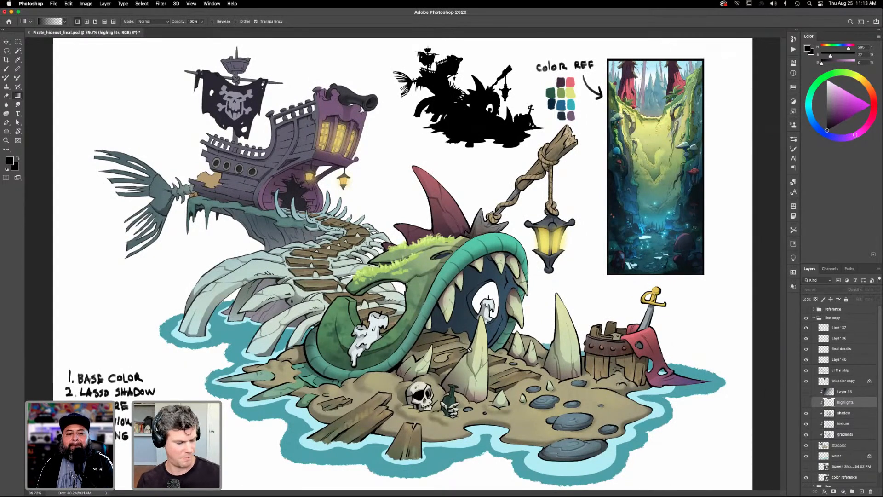
# - Bring up the brush library and make final details the active layer, with a smaller brush size for the creature's head
pyautogui.press('z')
pyautogui.moveTo(464, 259); pyautogui.dragTo(446, 387)
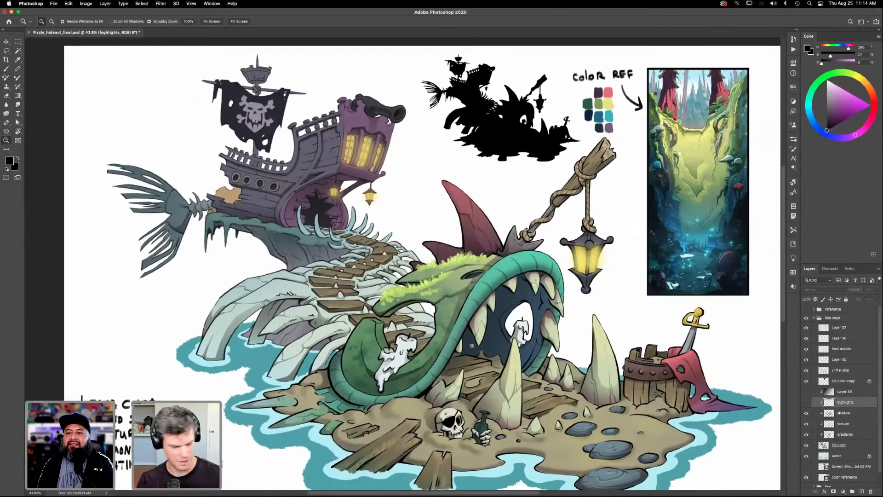
pyautogui.click(794, 148)
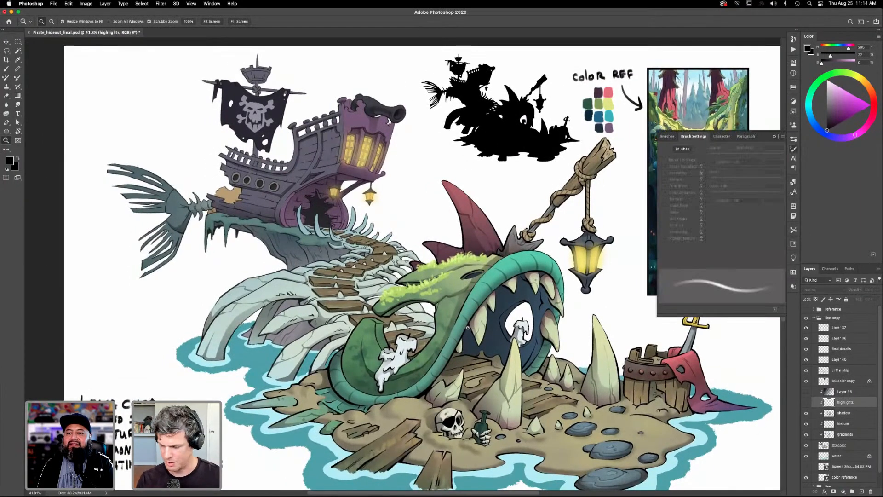
pyautogui.click(719, 212)
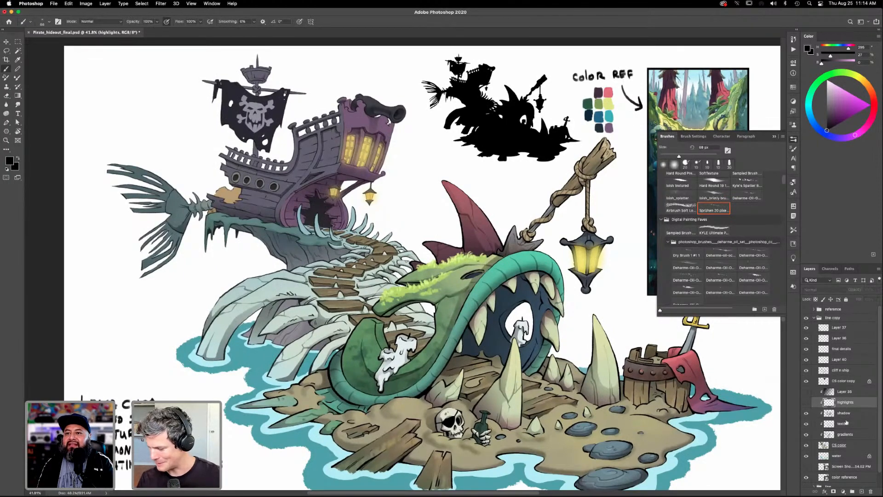
pyautogui.click(842, 444)
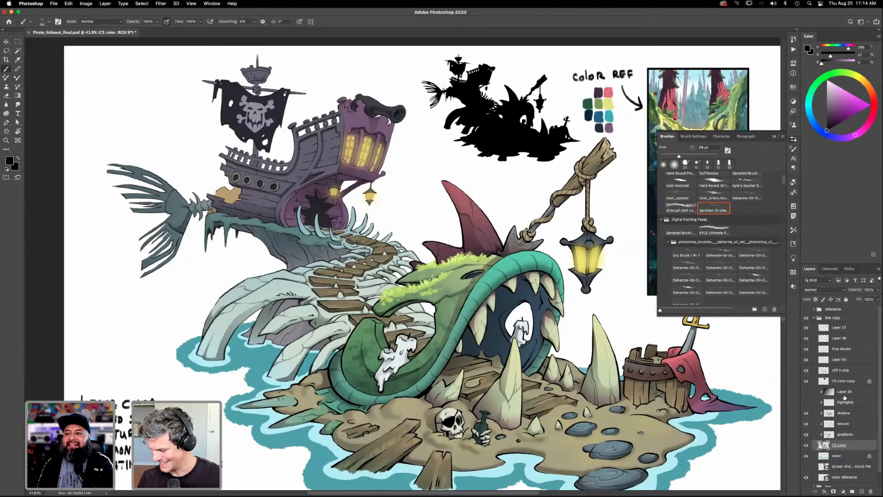
pyautogui.click(842, 349)
pyautogui.press('z')
pyautogui.moveTo(445, 303); pyautogui.dragTo(471, 287)
pyautogui.press('b')
pyautogui.press('[')
pyautogui.press('[')
pyautogui.press('[')
pyautogui.press('[')
pyautogui.press('[')
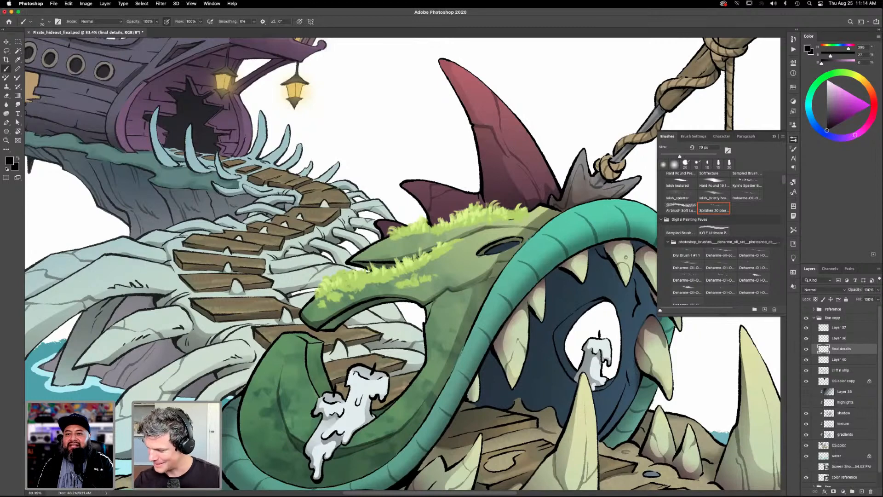
# - Browse the brush library for a grass-like brush and choose Fur_Detailer_TC
pyautogui.scroll(3, 720, 234)
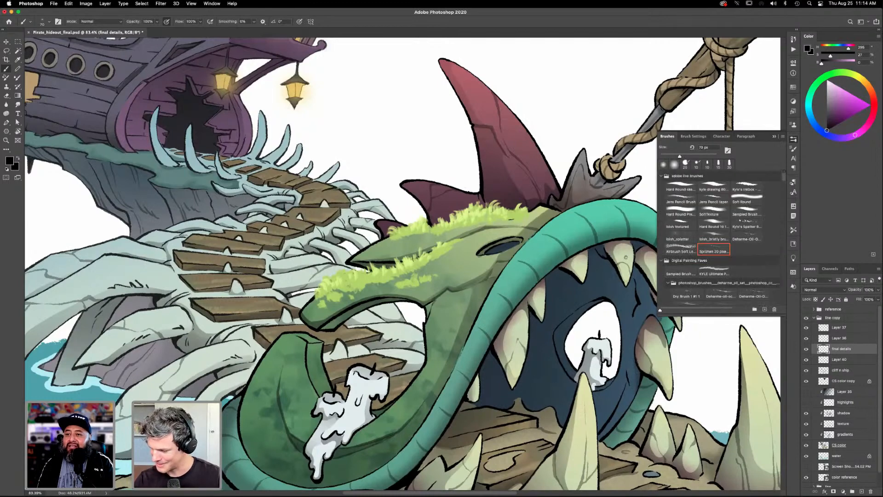
pyautogui.scroll(-1, 720, 235)
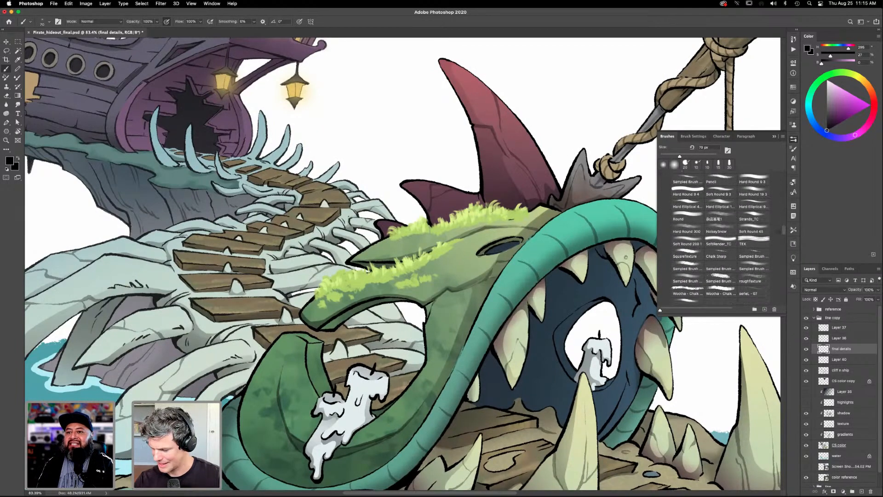
pyautogui.click(760, 238)
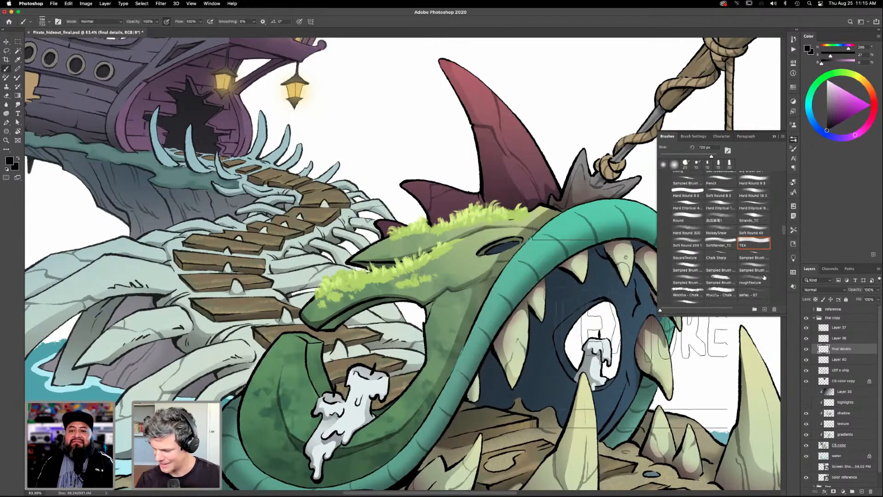
pyautogui.moveTo(784, 234); pyautogui.dragTo(783, 252)
pyautogui.click(721, 255)
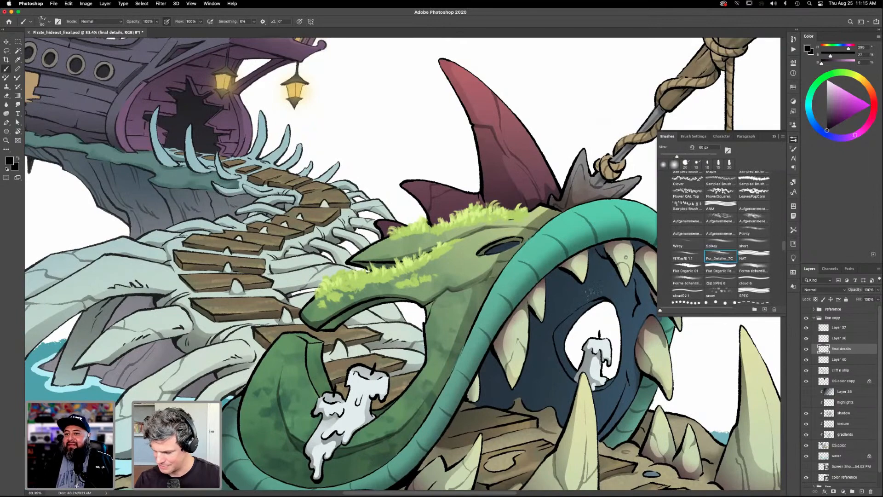
# - Test the fur brush in black above the creature's eye opening and on its head, and undo both strokes
pyautogui.moveTo(593, 308); pyautogui.dragTo(609, 284)
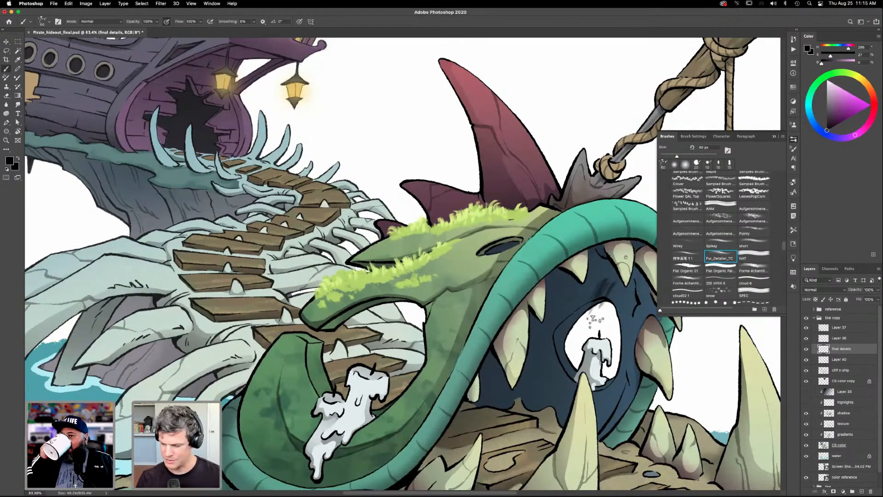
pyautogui.press('super+z')
pyautogui.moveTo(536, 230); pyautogui.dragTo(549, 209)
pyautogui.press('super+z')
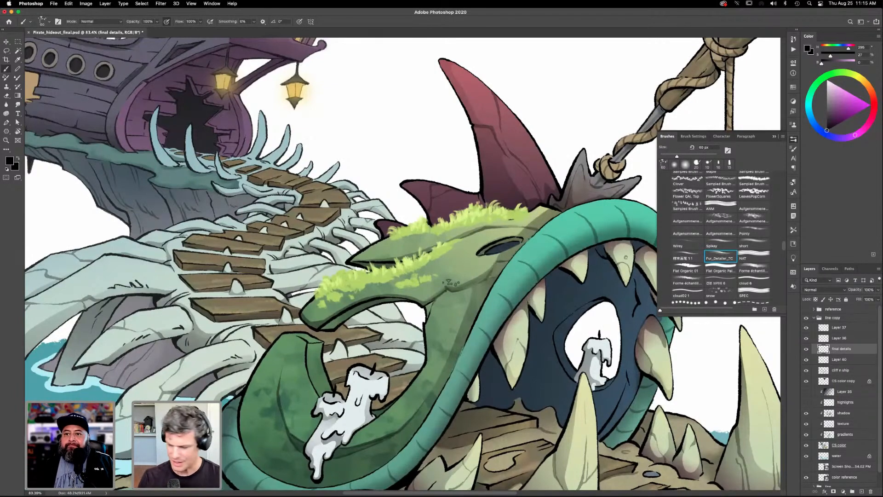
# - Sample the light green from the head's moss, reduce the brush to 40 px and add grass beside the head ridge
pyautogui.press('i')
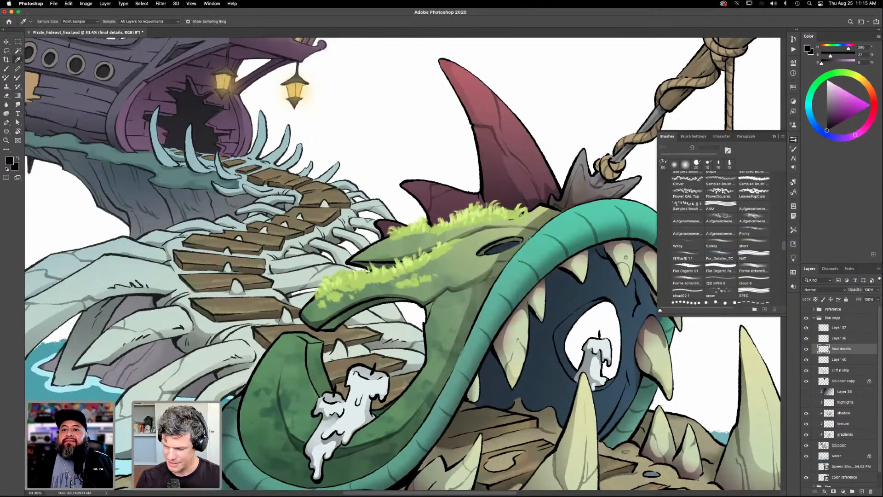
pyautogui.click(521, 218)
pyautogui.press('b')
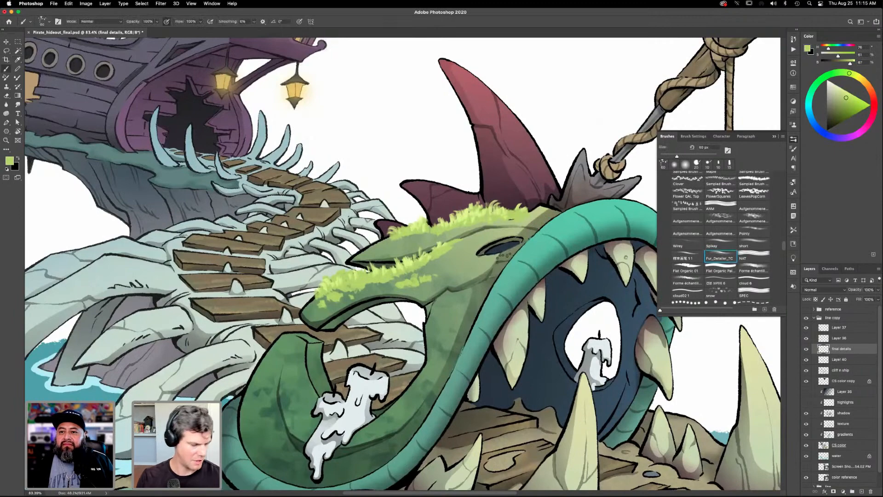
pyautogui.press('[')
pyautogui.press('[')
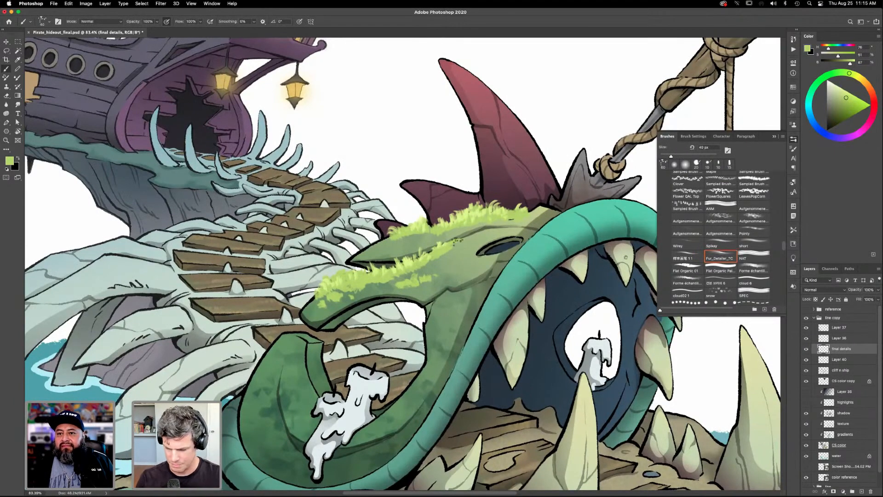
pyautogui.moveTo(465, 235); pyautogui.dragTo(465, 246)
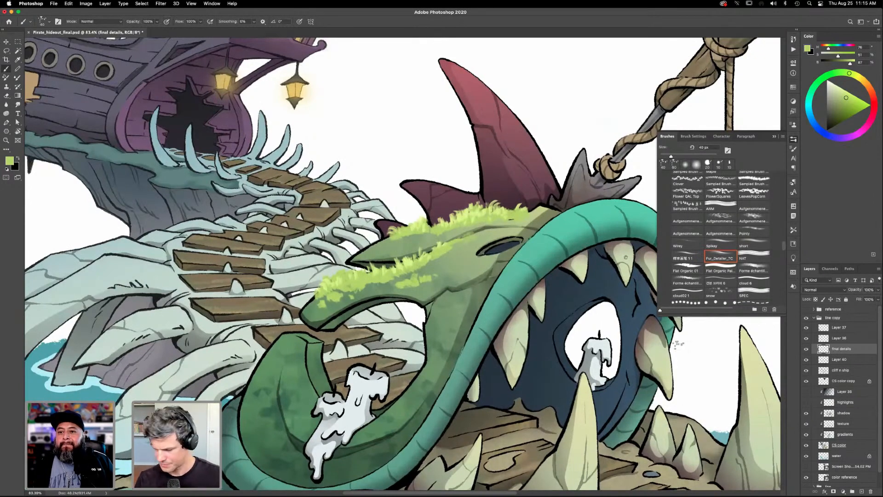
# - Resample the moss green and paint grass along the curled lower jaw's tip and inner edges around the candles, using a smaller brush
pyautogui.press('i')
pyautogui.click(440, 249)
pyautogui.press('b')
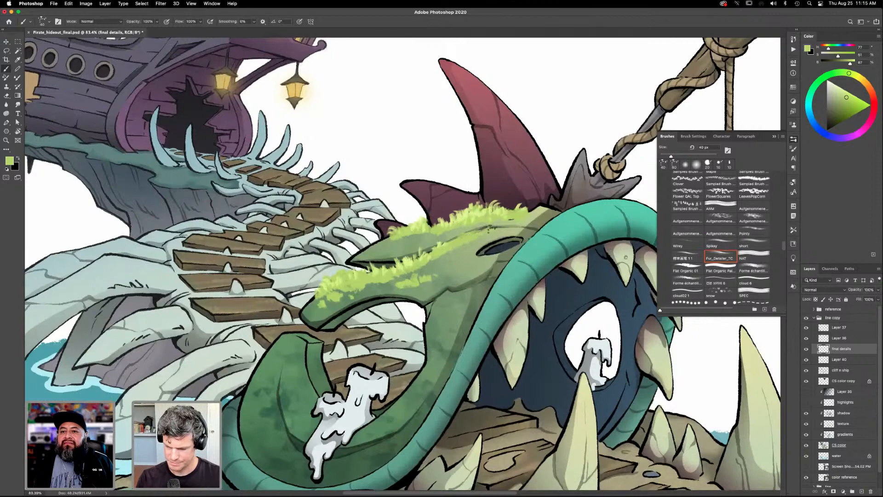
pyautogui.moveTo(484, 320); pyautogui.dragTo(540, 269)
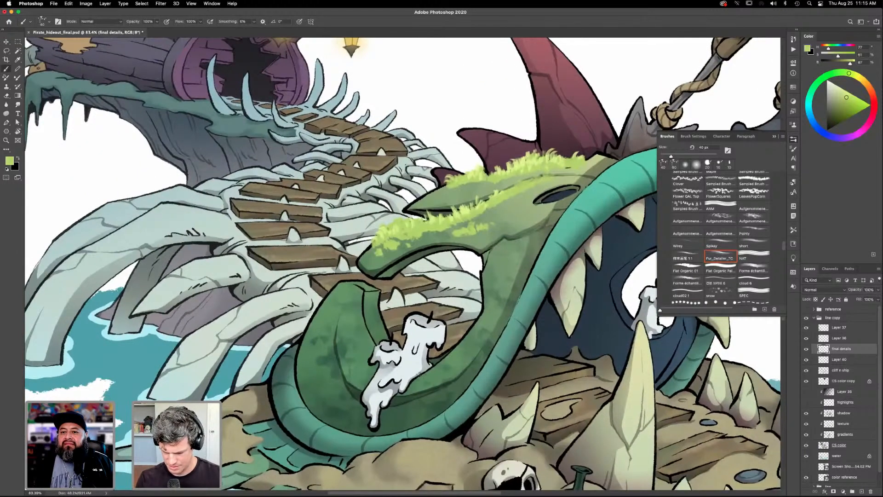
pyautogui.moveTo(476, 350); pyautogui.dragTo(480, 347)
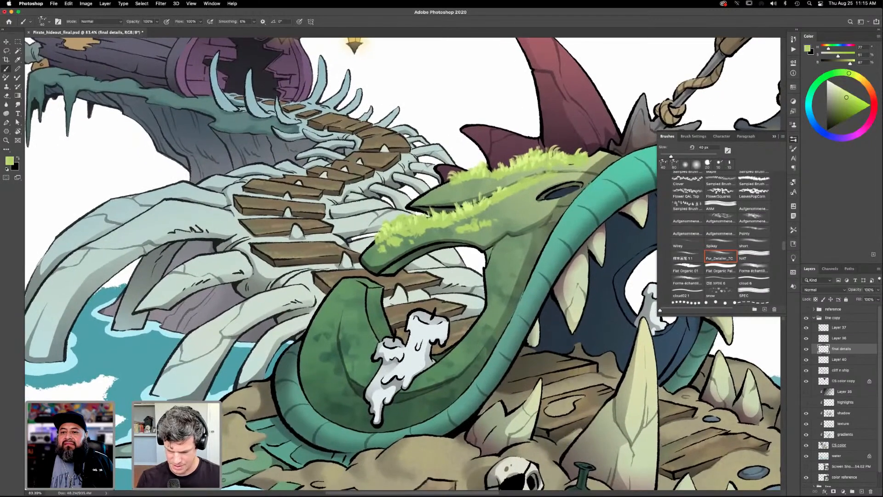
pyautogui.moveTo(362, 288)
pyautogui.mouseDown()
pyautogui.moveTo(365, 309)
pyautogui.moveTo(357, 308)
pyautogui.moveTo(366, 309)
pyautogui.moveTo(369, 332)
pyautogui.moveTo(367, 317)
pyautogui.moveTo(357, 319)
pyautogui.moveTo(378, 345)
pyautogui.moveTo(367, 320)
pyautogui.moveTo(374, 348)
pyautogui.mouseUp()
pyautogui.press('[')
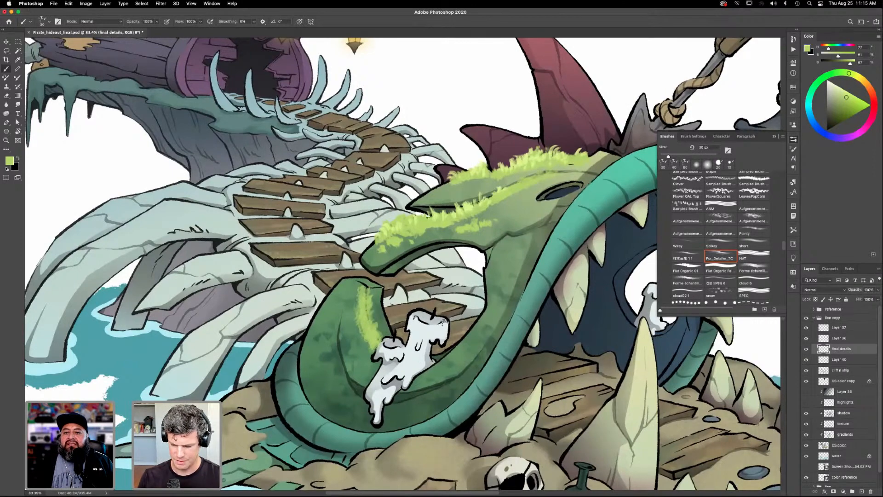
pyautogui.moveTo(435, 366)
pyautogui.mouseDown()
pyautogui.moveTo(425, 373)
pyautogui.moveTo(441, 363)
pyautogui.moveTo(424, 375)
pyautogui.moveTo(480, 313)
pyautogui.moveTo(460, 343)
pyautogui.moveTo(474, 328)
pyautogui.mouseUp()
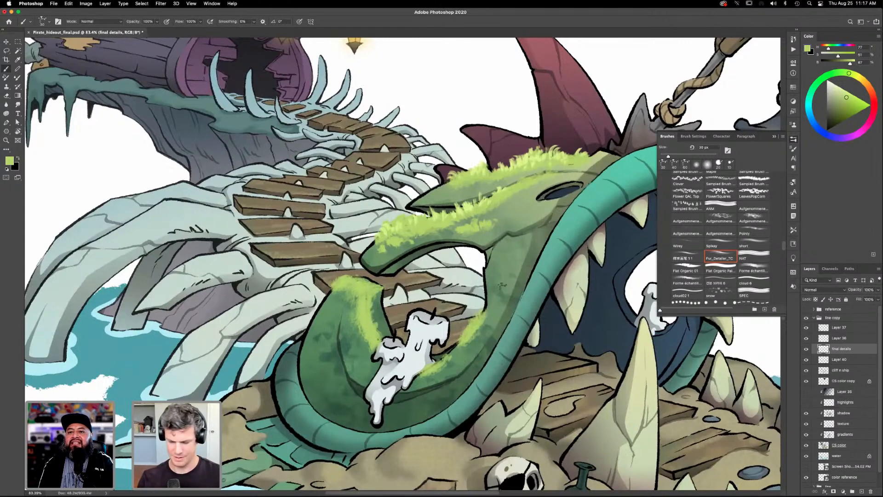
# - Sample a lighter yellow-green from the head's grass and add highlight strokes to the moss on the curled jaw's tip
pyautogui.press('i')
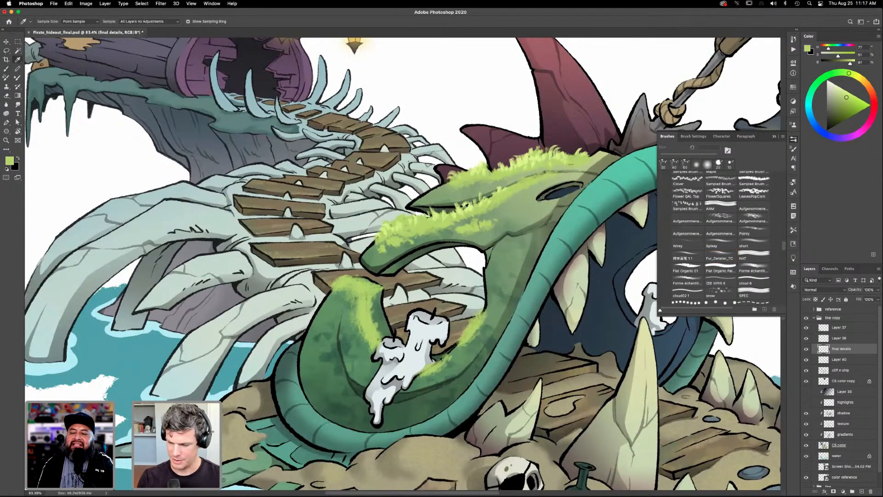
pyautogui.click(466, 207)
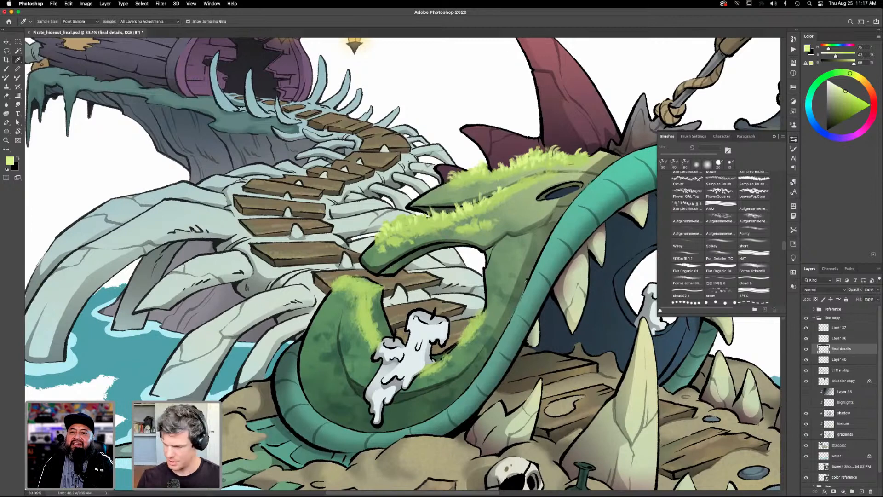
pyautogui.press('b')
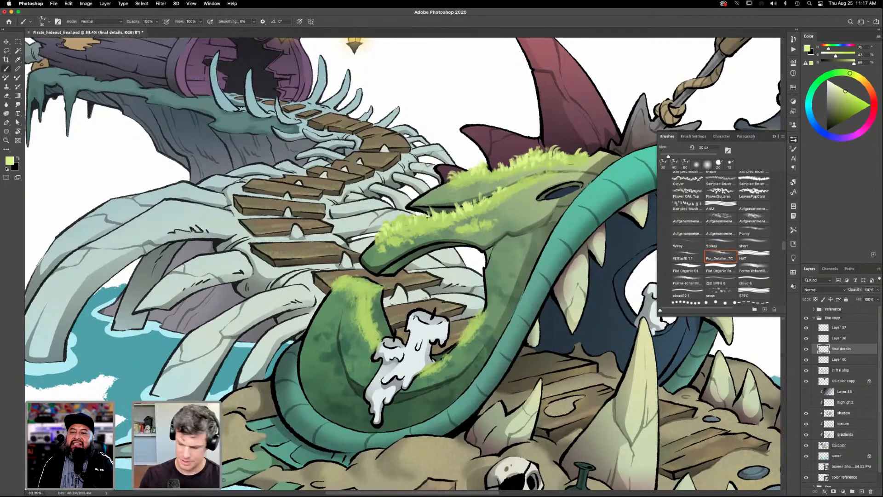
pyautogui.moveTo(354, 281); pyautogui.dragTo(349, 282)
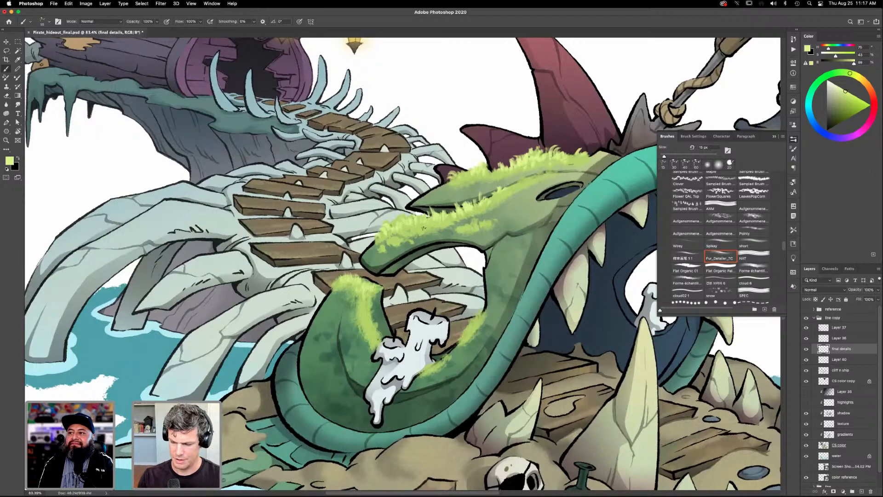
# - Add more light yellow-green highlight strokes to the moss on the creature's head, curled jaw tip and edge beside the candles
pyautogui.moveTo(460, 179)
pyautogui.mouseDown()
pyautogui.moveTo(469, 170)
pyautogui.moveTo(500, 170)
pyautogui.mouseUp()
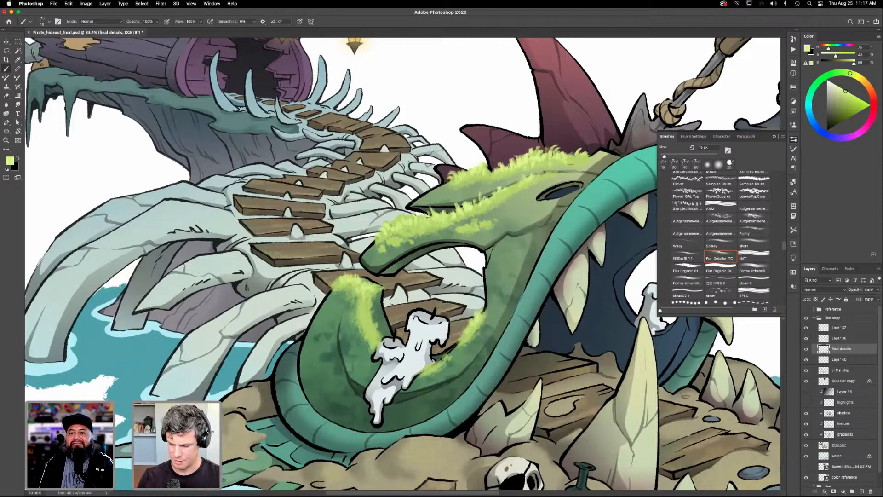
pyautogui.moveTo(444, 355); pyautogui.dragTo(430, 369)
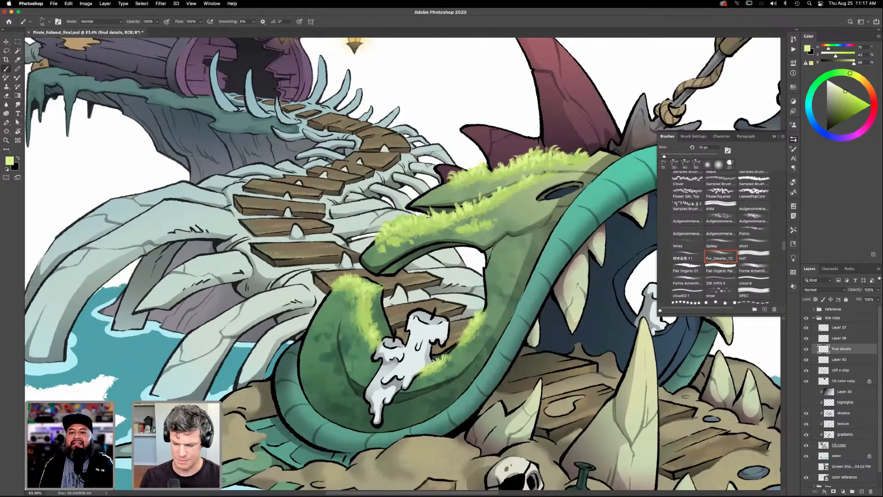
pyautogui.moveTo(370, 323); pyautogui.dragTo(365, 317)
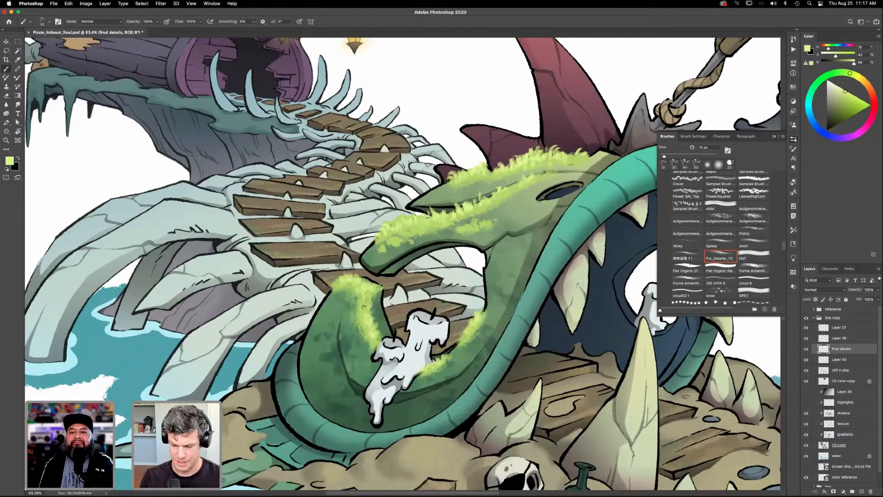
pyautogui.moveTo(368, 291)
pyautogui.mouseDown()
pyautogui.moveTo(378, 284)
pyautogui.moveTo(345, 275)
pyautogui.mouseUp()
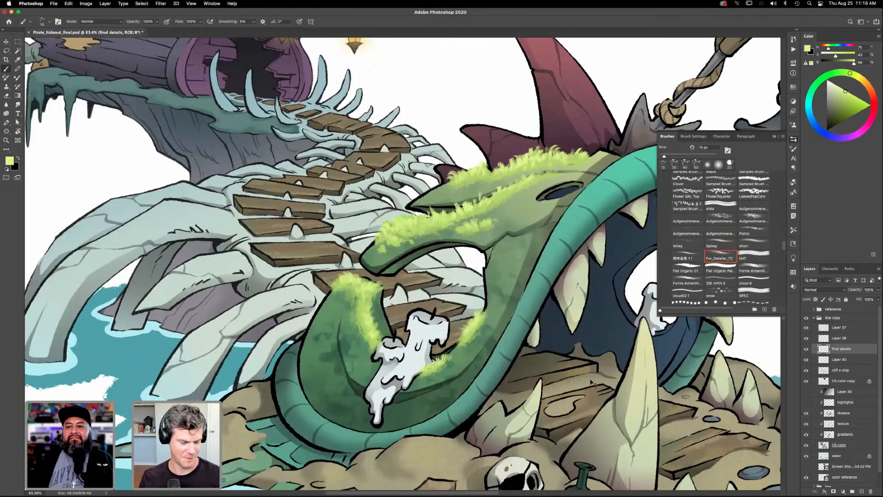
pyautogui.press('super+0')
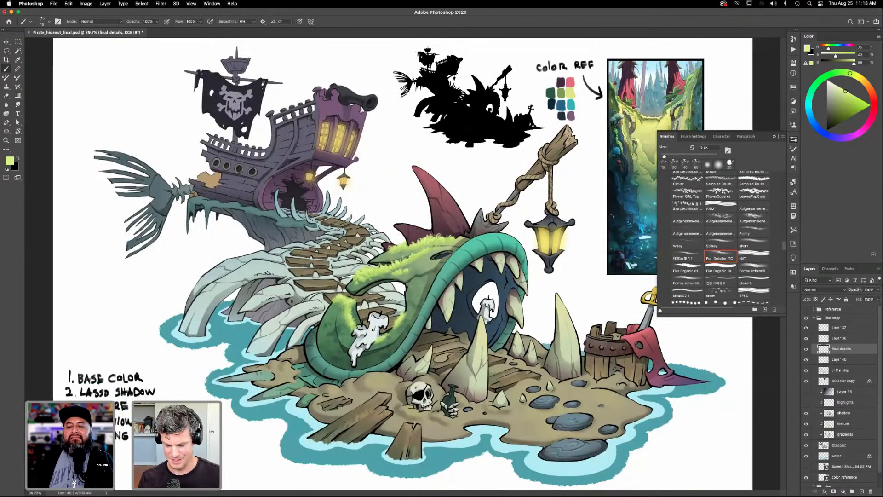
# - Sample the mid moss green from the creature's head and paint grass on the bare skin beside its eye slit
pyautogui.press('z')
pyautogui.moveTo(434, 377); pyautogui.dragTo(544, 374)
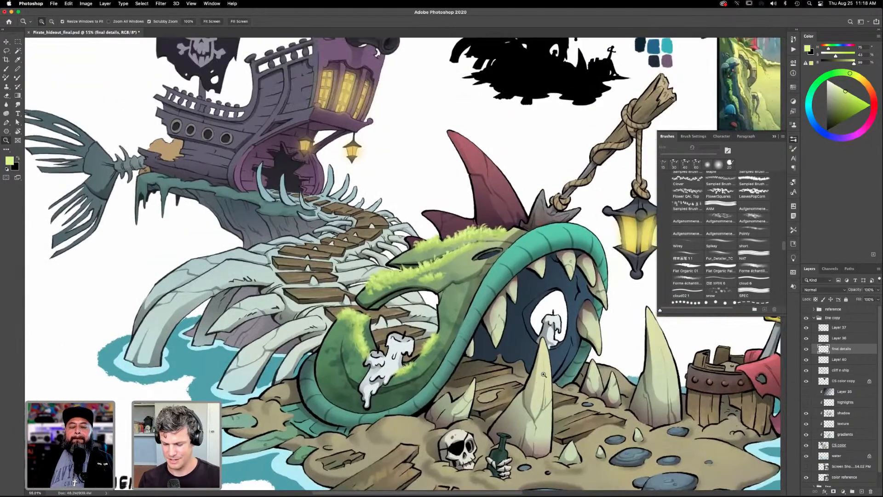
pyautogui.moveTo(483, 276); pyautogui.dragTo(495, 277)
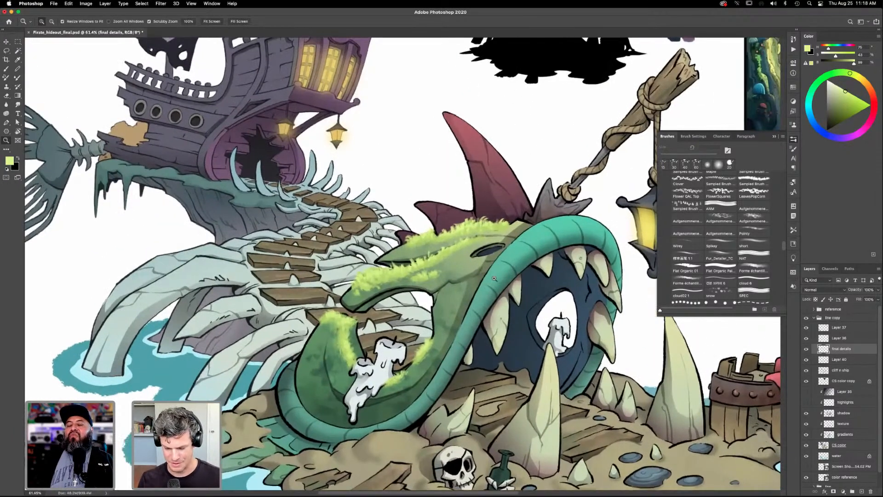
pyautogui.moveTo(499, 372); pyautogui.dragTo(517, 393)
pyautogui.press('i')
pyautogui.click(473, 279)
pyautogui.press('b')
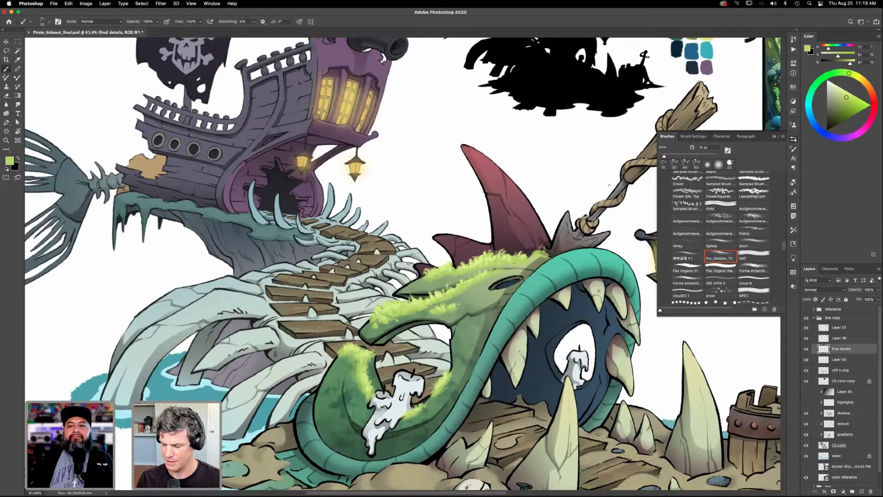
pyautogui.moveTo(585, 293); pyautogui.dragTo(554, 279)
pyautogui.moveTo(539, 308); pyautogui.dragTo(558, 313)
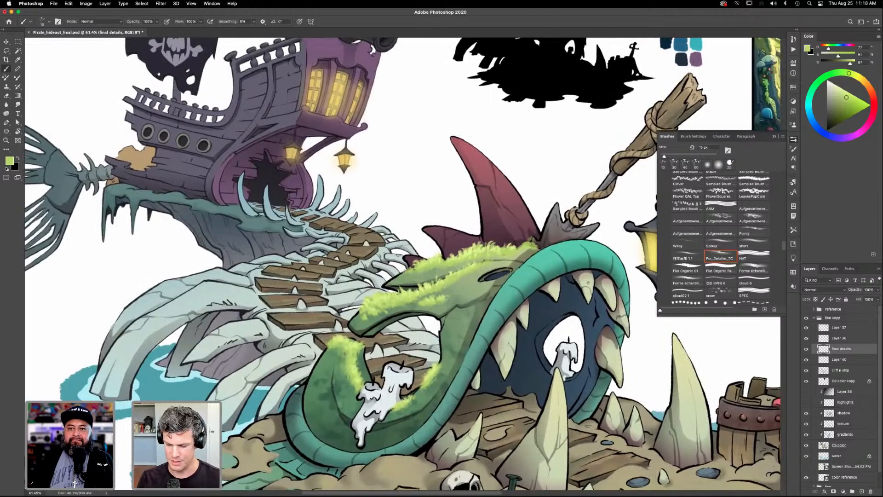
pyautogui.moveTo(545, 272); pyautogui.dragTo(549, 245)
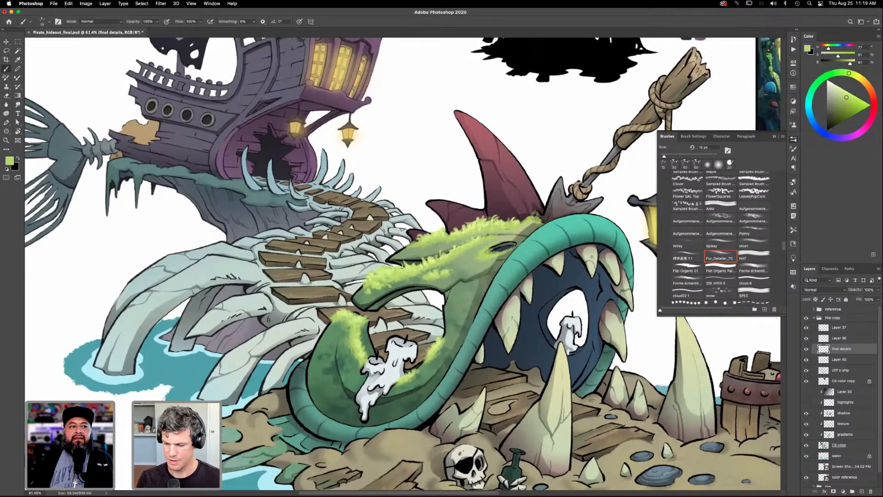
pyautogui.moveTo(520, 299); pyautogui.dragTo(526, 293)
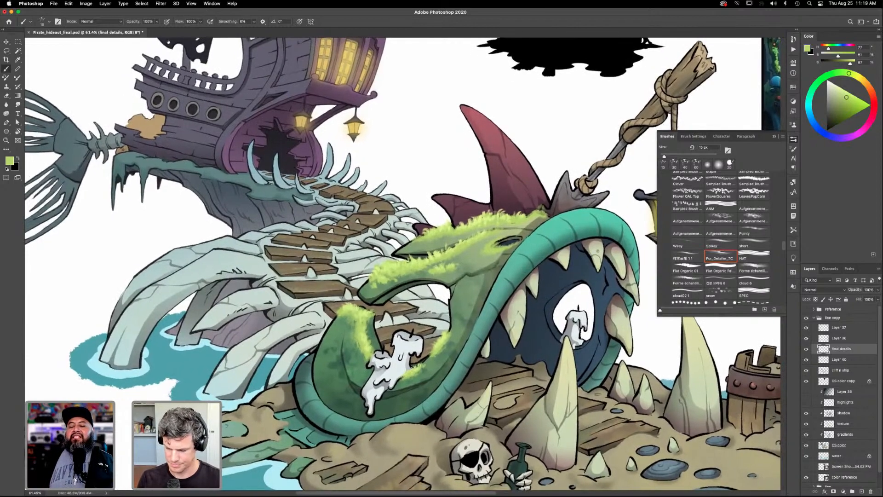
# - Extend the mid-green moss down the curled jaw's tip and along its inner edge beside the candles
pyautogui.moveTo(481, 331); pyautogui.dragTo(485, 323)
pyautogui.moveTo(452, 362); pyautogui.dragTo(479, 333)
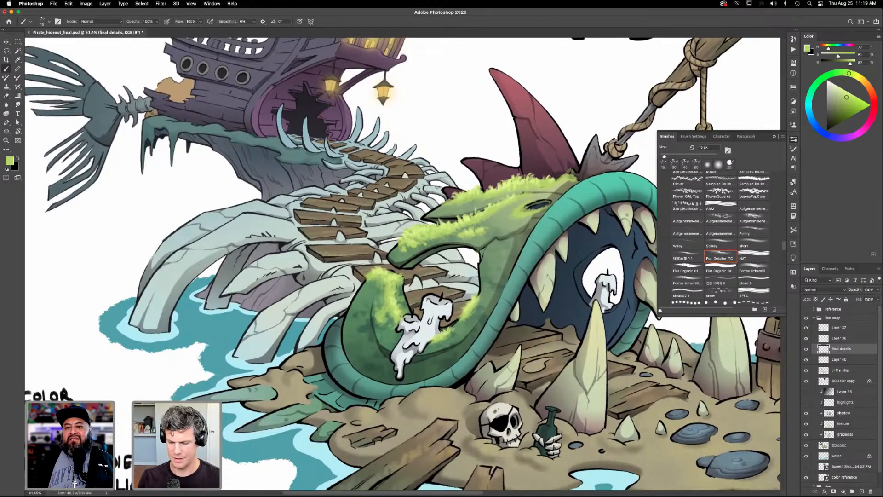
pyautogui.moveTo(565, 349); pyautogui.dragTo(570, 343)
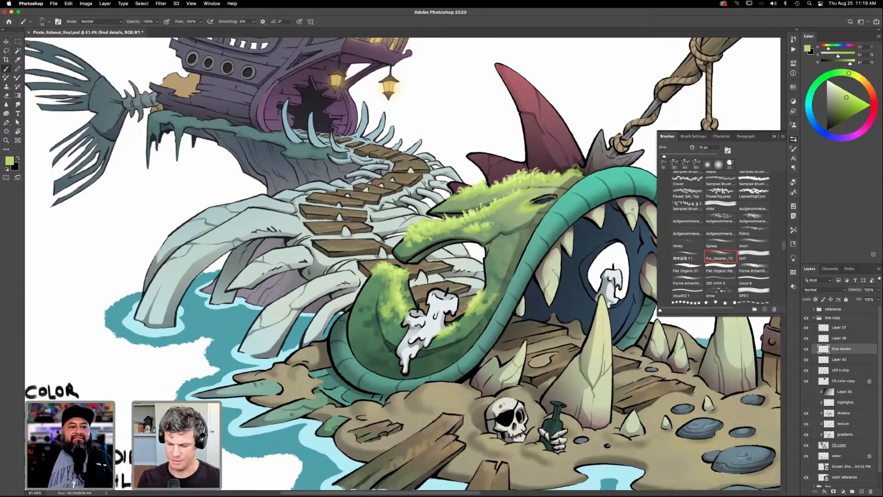
pyautogui.moveTo(487, 294); pyautogui.dragTo(471, 313)
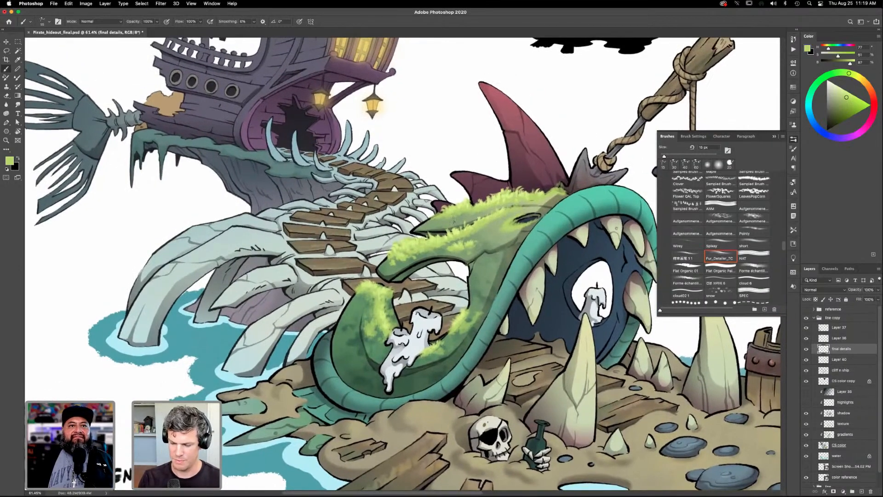
pyautogui.moveTo(564, 401)
pyautogui.mouseDown()
pyautogui.moveTo(548, 422)
pyautogui.moveTo(550, 408)
pyautogui.mouseUp()
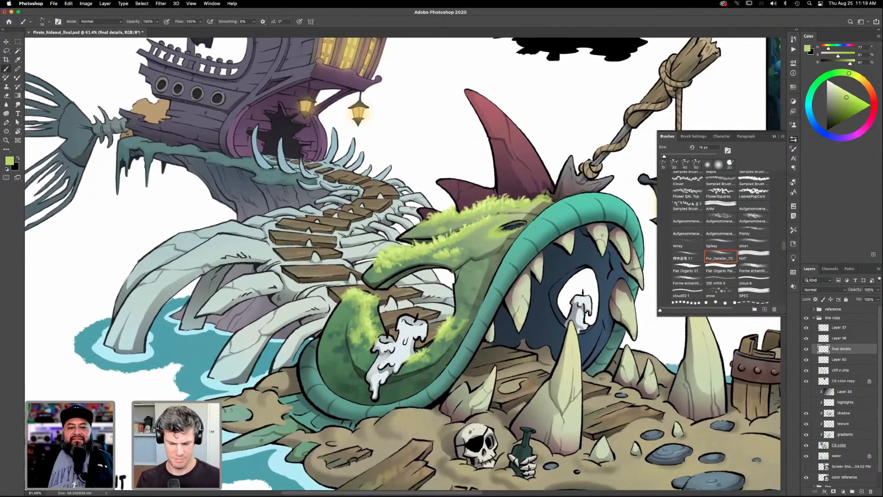
# - Sample the lighter yellow-green from the jaw tip's moss and add highlight tufts to the newly painted moss patches
pyautogui.press('i')
pyautogui.click(371, 297)
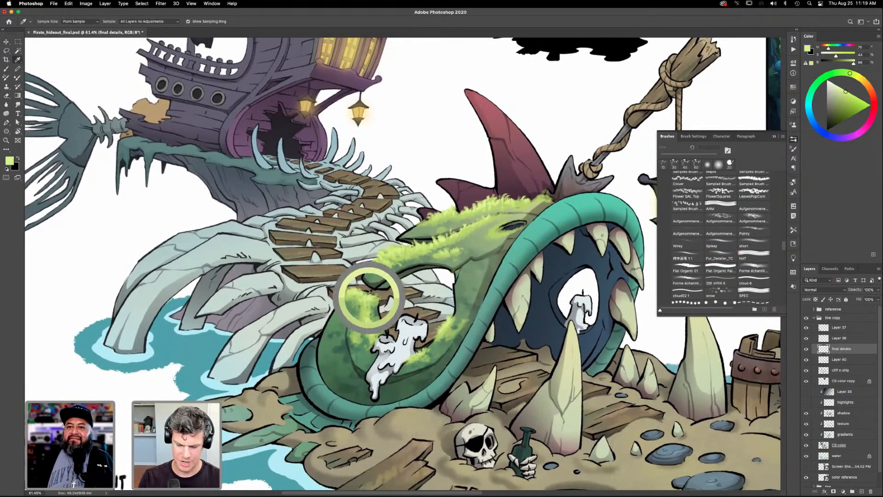
pyautogui.press('b')
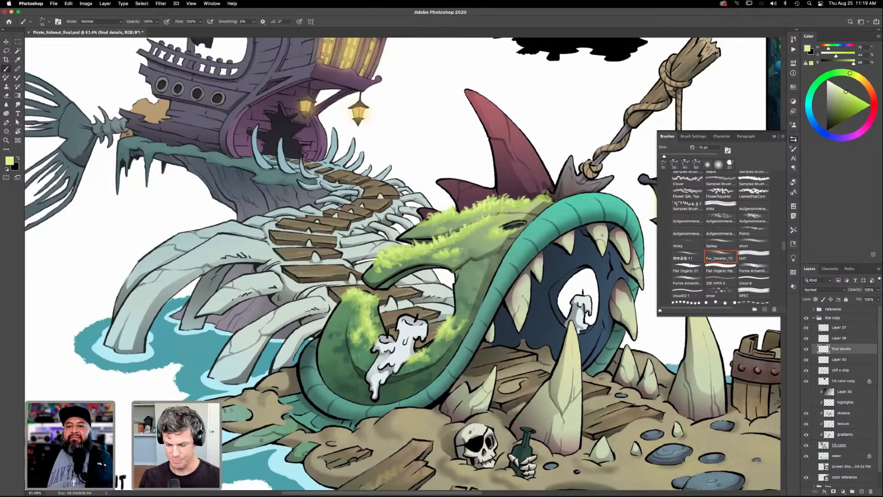
pyautogui.moveTo(541, 329); pyautogui.dragTo(534, 334)
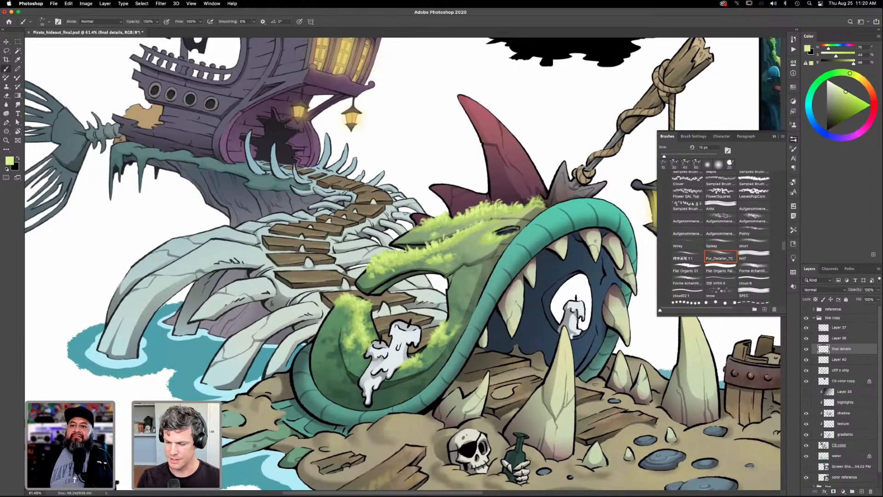
pyautogui.moveTo(550, 330); pyautogui.dragTo(552, 326)
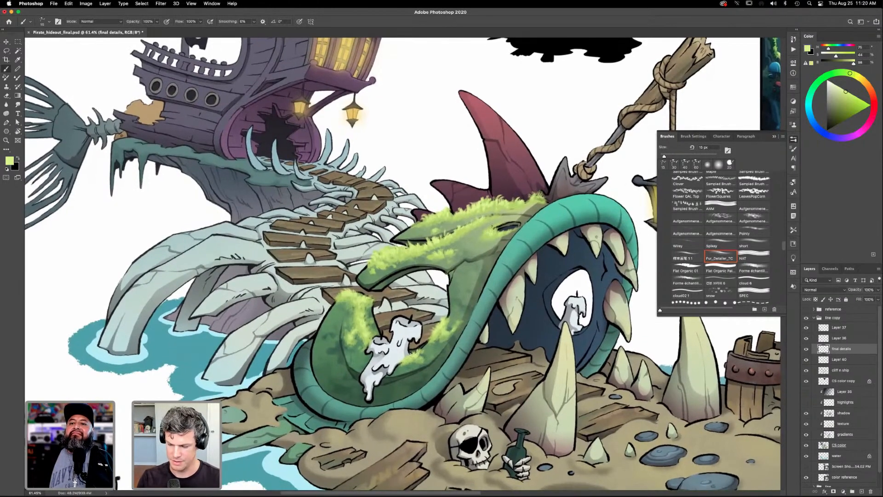
pyautogui.moveTo(539, 377); pyautogui.dragTo(532, 361)
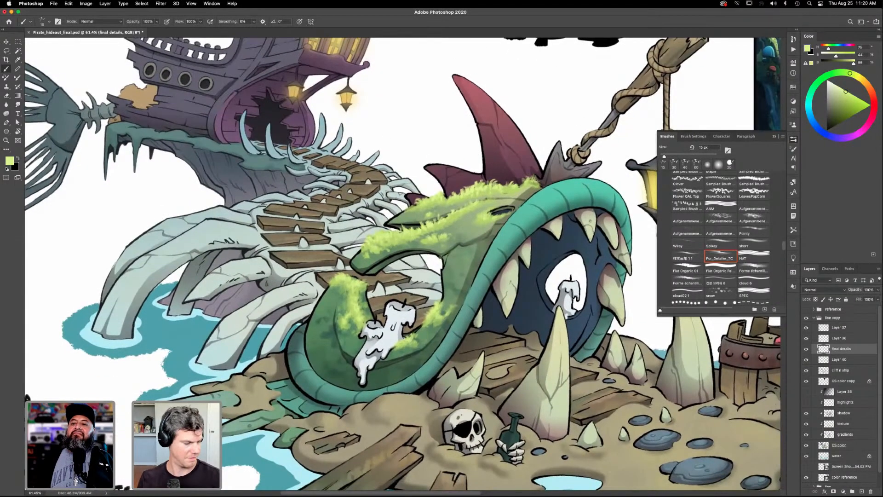
pyautogui.press('super+0')
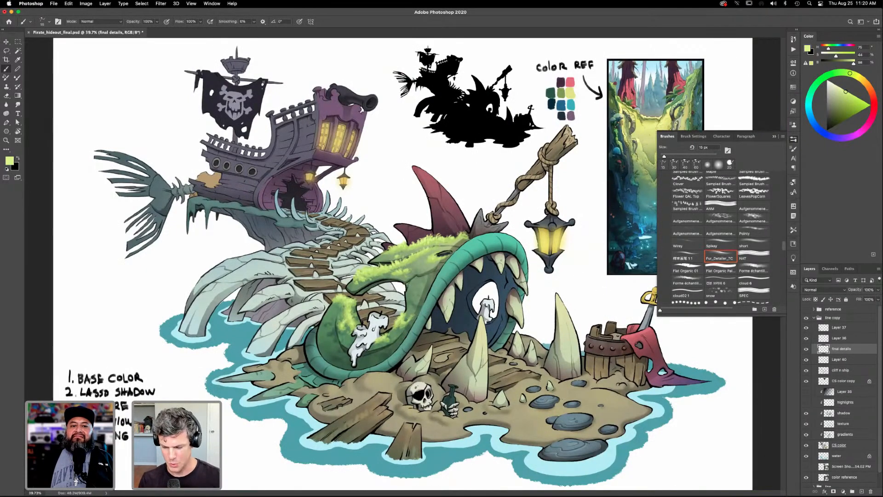
# - Sample a pale green, darken it to a muted grey-green and make the texture layer active
pyautogui.moveTo(520, 325); pyautogui.dragTo(544, 328)
pyautogui.moveTo(547, 416)
pyautogui.mouseDown()
pyautogui.moveTo(595, 396)
pyautogui.moveTo(528, 383)
pyautogui.moveTo(548, 402)
pyautogui.mouseUp()
pyautogui.keyDown('alt'); pyautogui.click(543, 312); pyautogui.keyUp('alt')
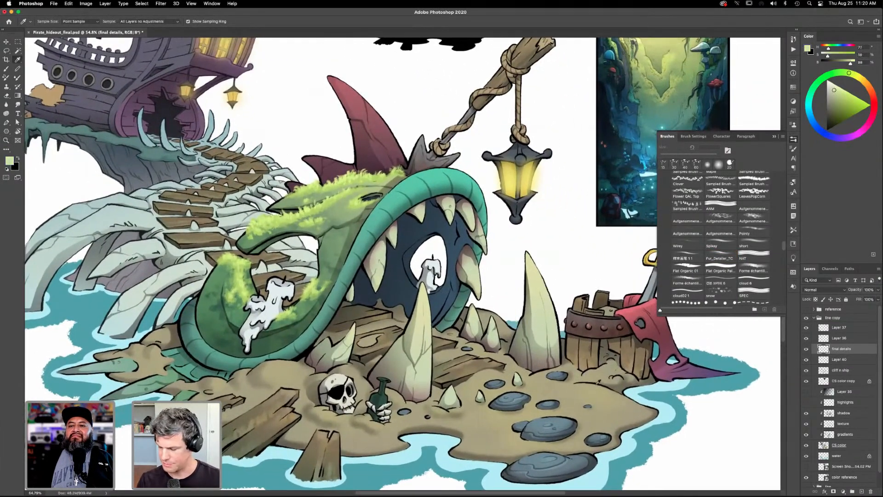
pyautogui.moveTo(834, 96); pyautogui.dragTo(834, 99)
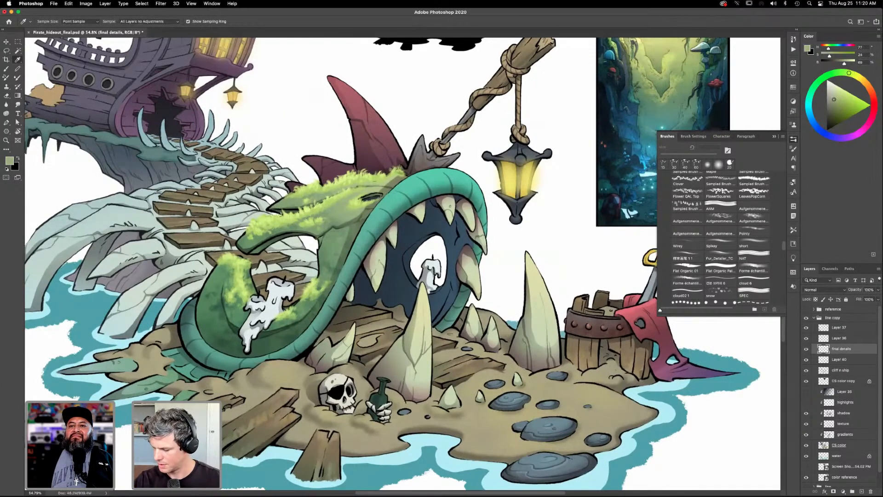
pyautogui.click(842, 424)
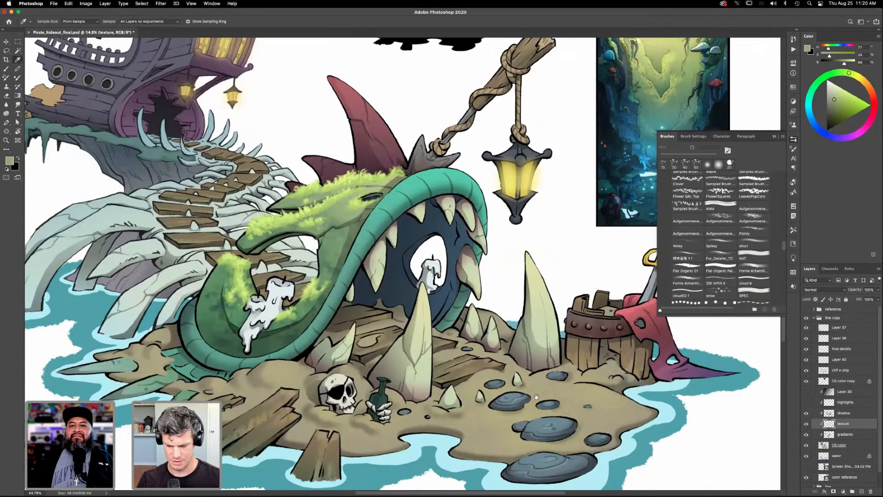
pyautogui.moveTo(531, 402); pyautogui.dragTo(537, 410)
pyautogui.press('b')
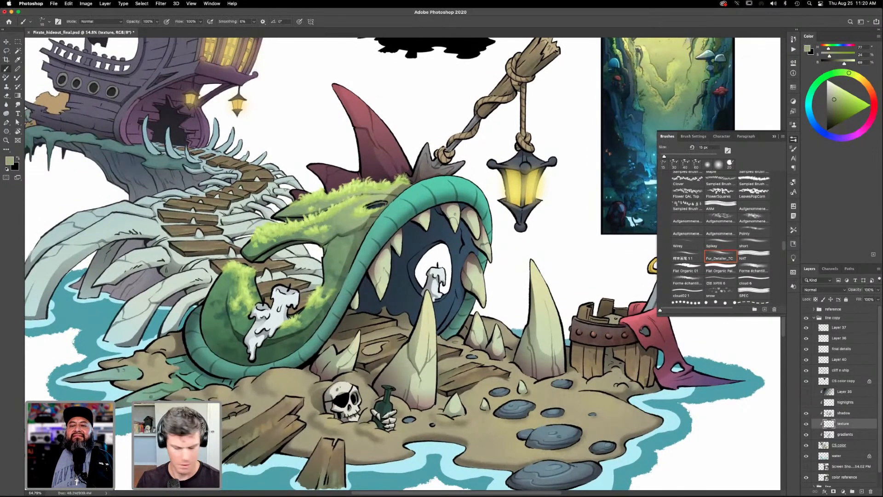
# - Choose the textured brush from the adobe live brushes and try a stroke on the tall tooth in front of the mouth
pyautogui.click(694, 136)
pyautogui.click(668, 137)
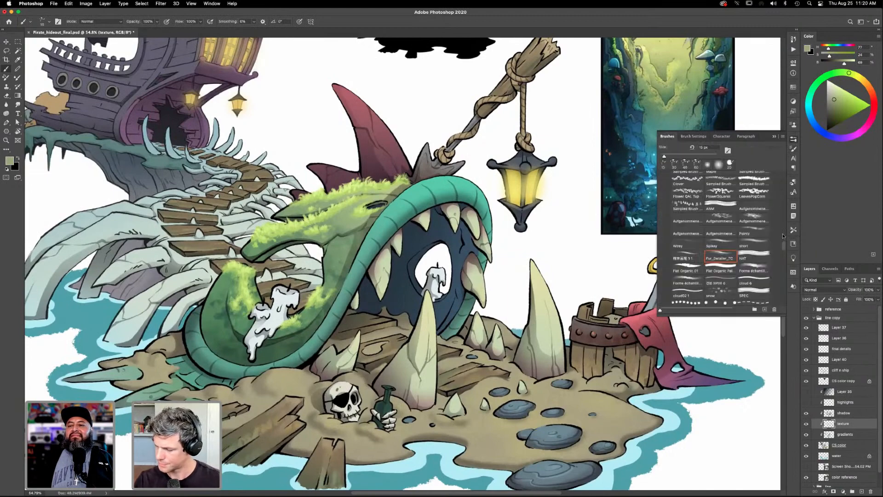
pyautogui.moveTo(721, 259)
pyautogui.mouseDown()
pyautogui.moveTo(743, 165)
pyautogui.moveTo(741, 247)
pyautogui.mouseUp()
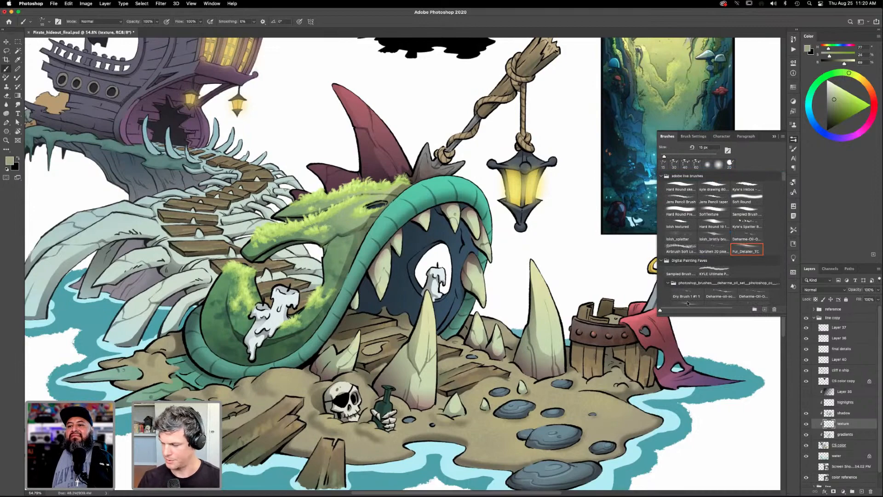
pyautogui.click(683, 227)
pyautogui.moveTo(426, 342); pyautogui.dragTo(429, 380)
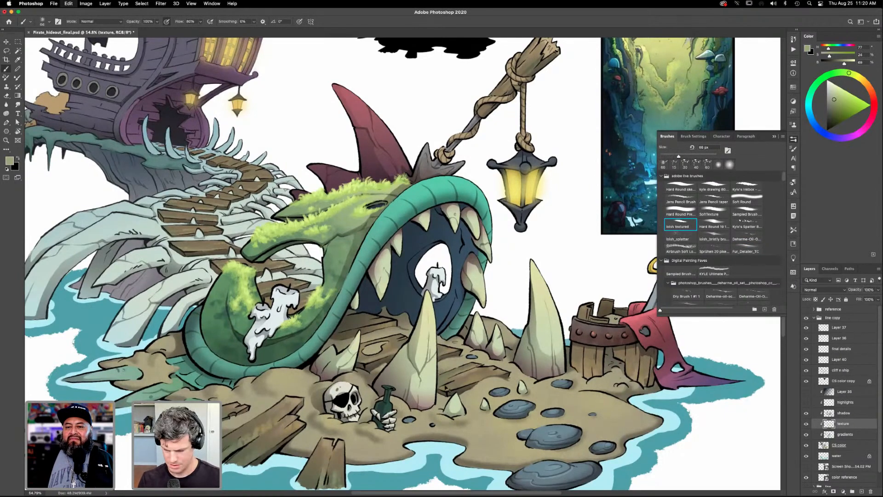
# - Make the highlights layer visible and active, then sample the front tooth's pale green and lighten it slightly
pyautogui.press('z')
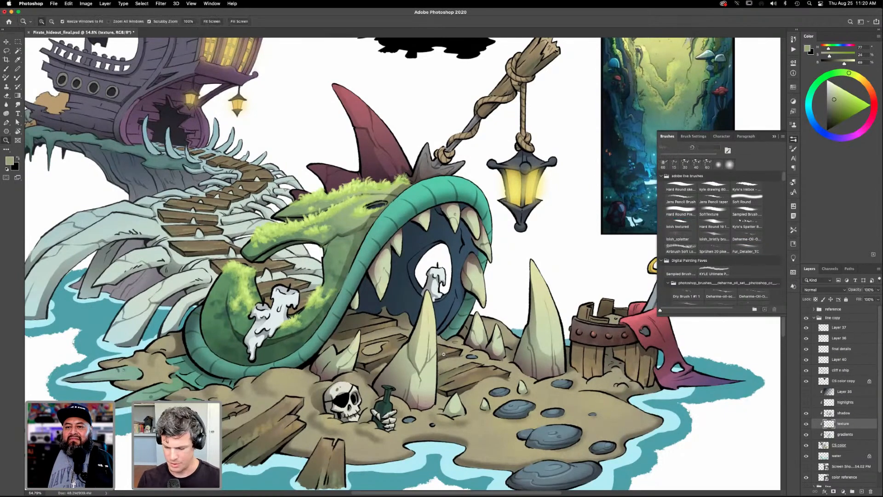
pyautogui.moveTo(436, 360); pyautogui.dragTo(445, 361)
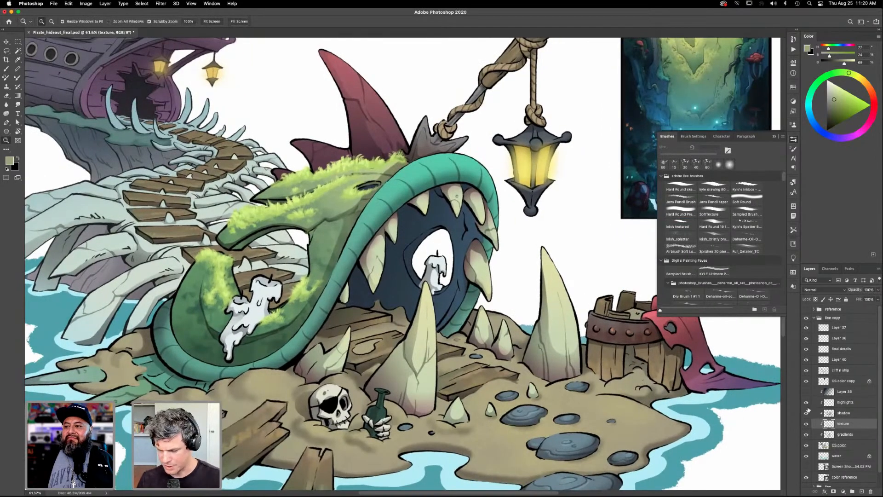
pyautogui.click(842, 403)
pyautogui.press('i')
pyautogui.click(420, 342)
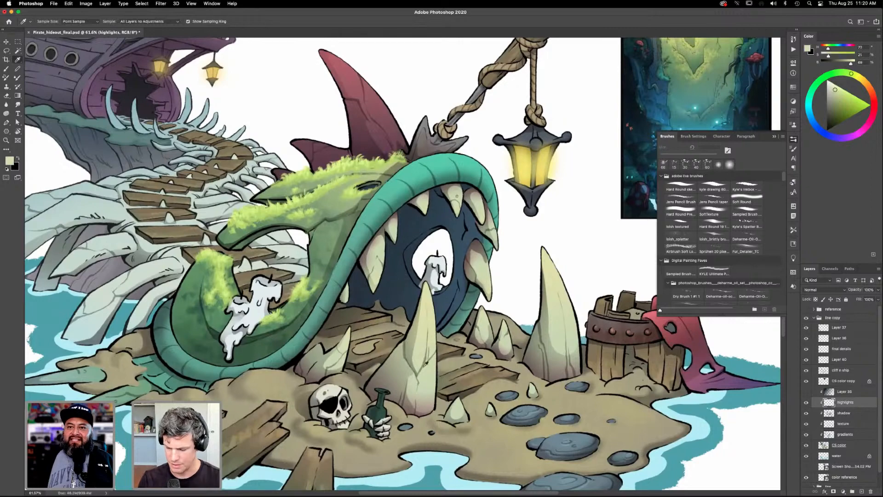
pyautogui.click(837, 88)
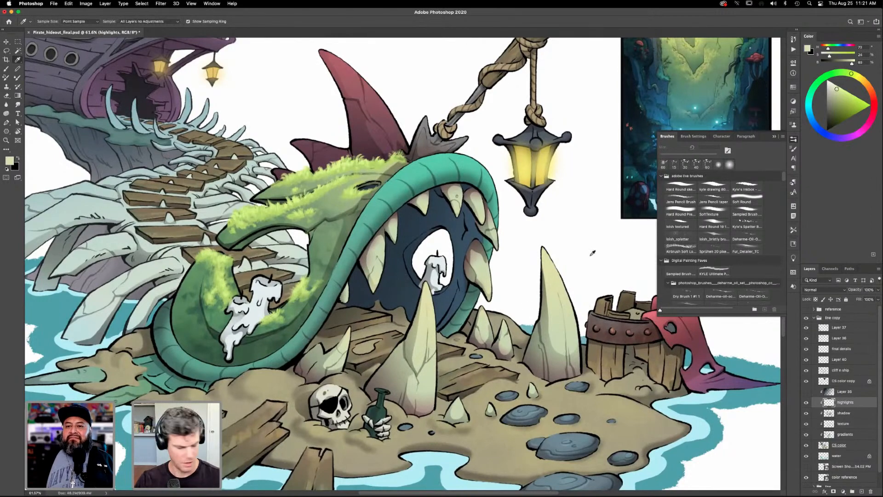
# - Choose the hard round brush from the adobe live brushes, begin a highlight on the front tooth and lighten the pale green
pyautogui.press('b')
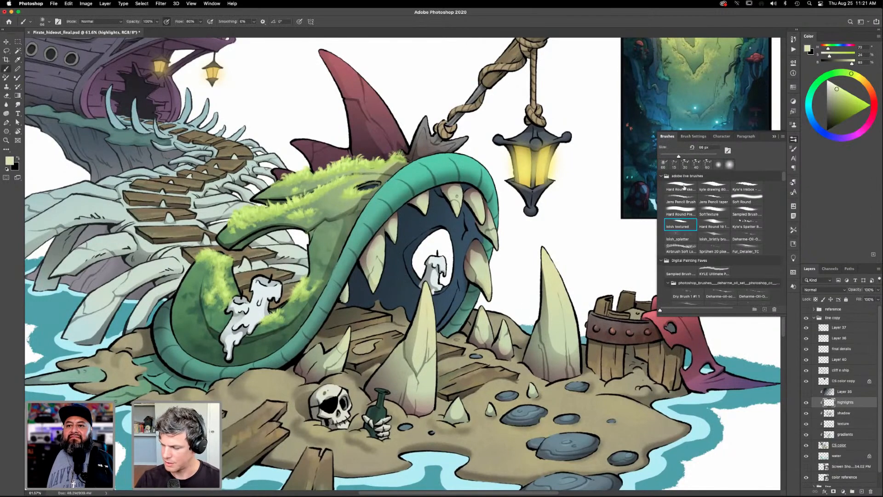
pyautogui.press(']')
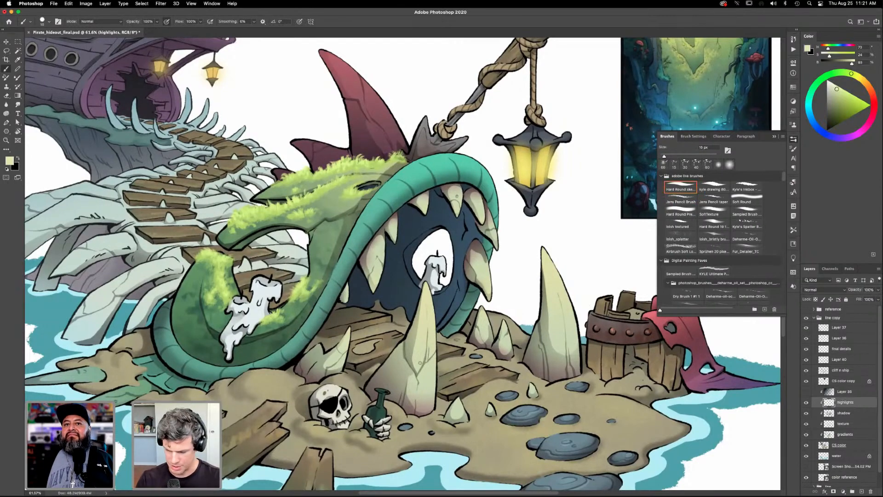
pyautogui.moveTo(404, 359); pyautogui.dragTo(412, 373)
pyautogui.moveTo(838, 88); pyautogui.dragTo(840, 88)
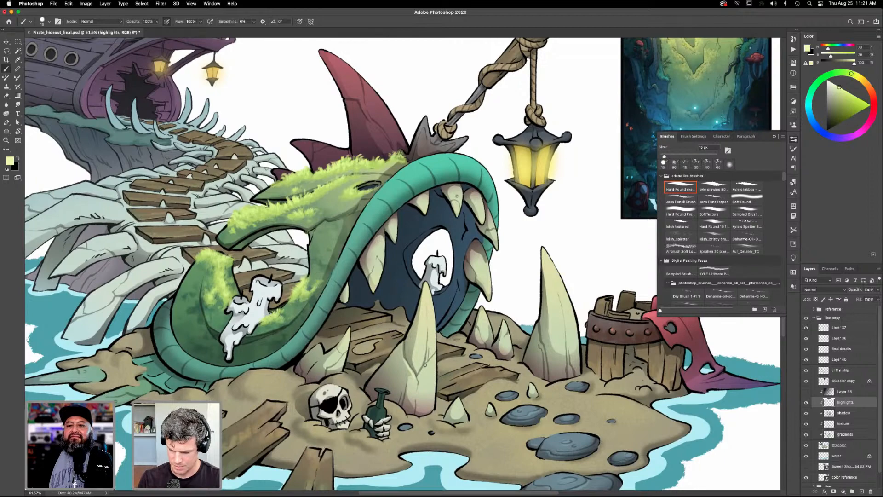
# - Reduce the brush size slightly and paint pale edge highlights on the front tooth and the small tooth behind the skull
pyautogui.scroll(-2, 423, 352)
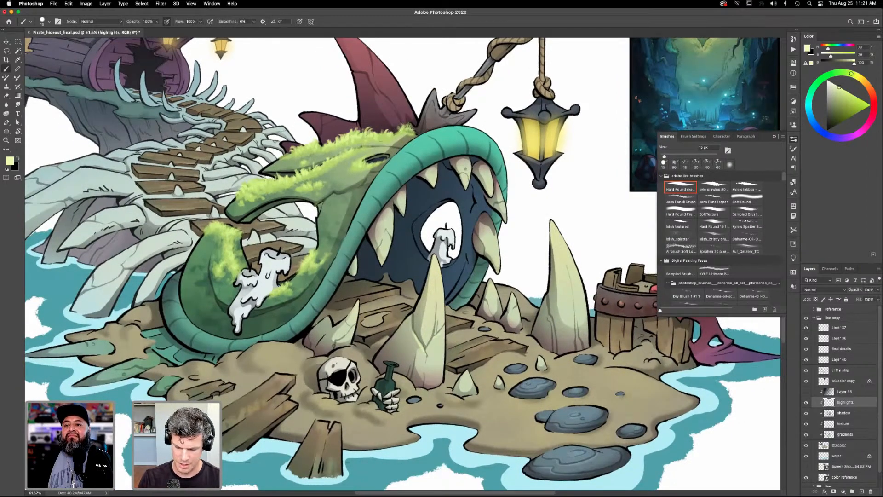
pyautogui.press('[')
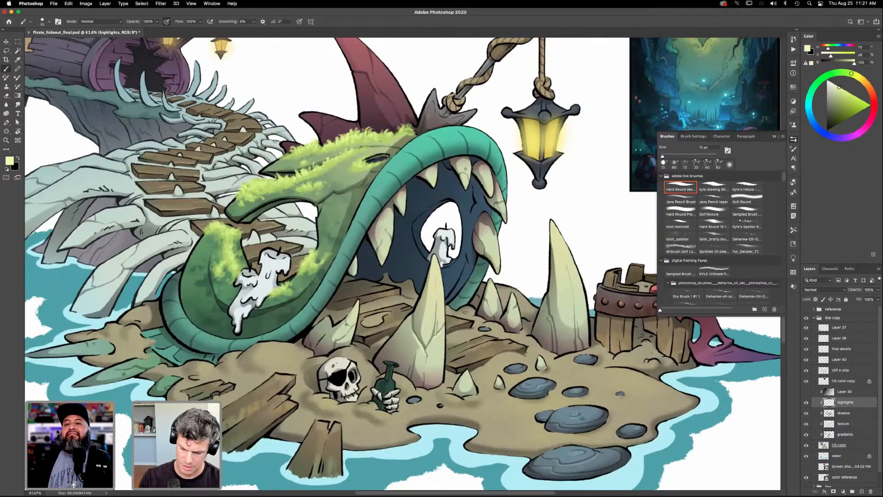
pyautogui.moveTo(349, 327); pyautogui.dragTo(351, 326)
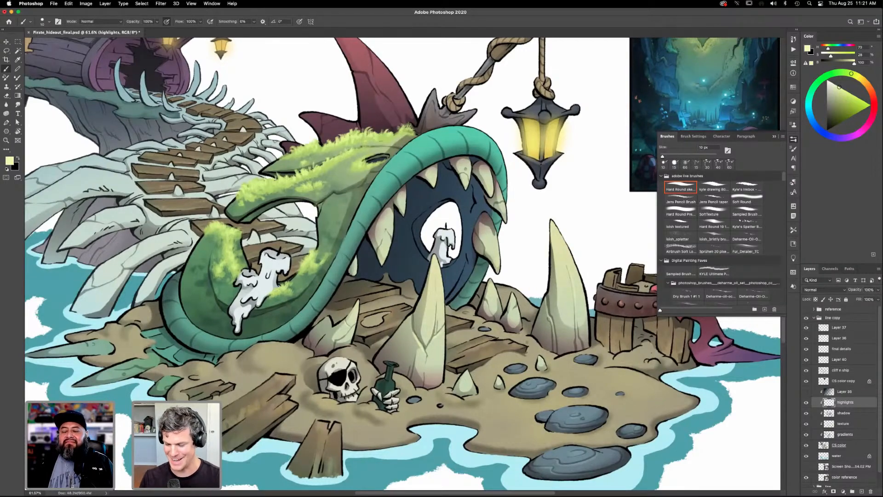
pyautogui.moveTo(601, 379); pyautogui.dragTo(597, 362)
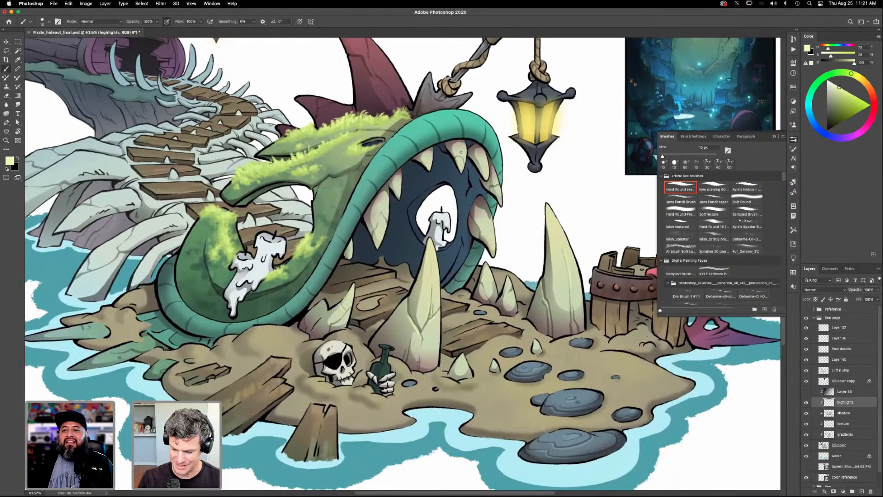
pyautogui.moveTo(492, 342); pyautogui.dragTo(508, 394)
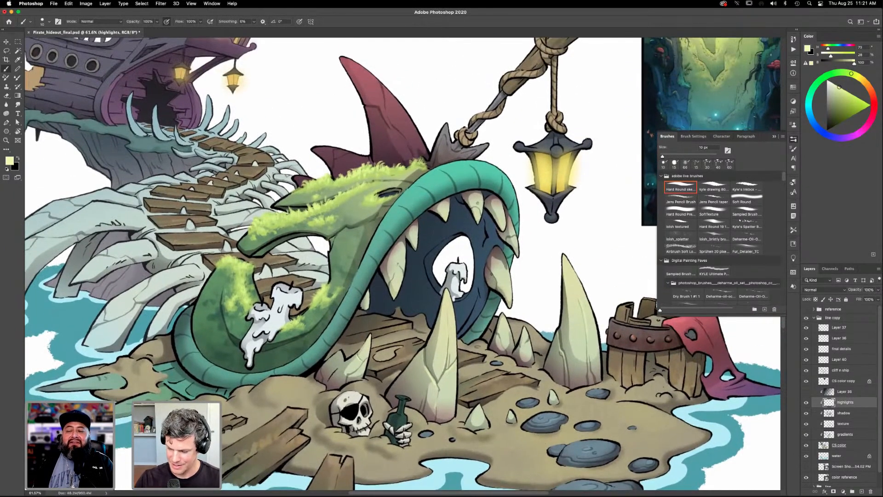
# - Paint pale edge highlights on the tall tooth beside the barrel and on the teeth around the creature's mouth
pyautogui.moveTo(561, 365); pyautogui.dragTo(551, 353)
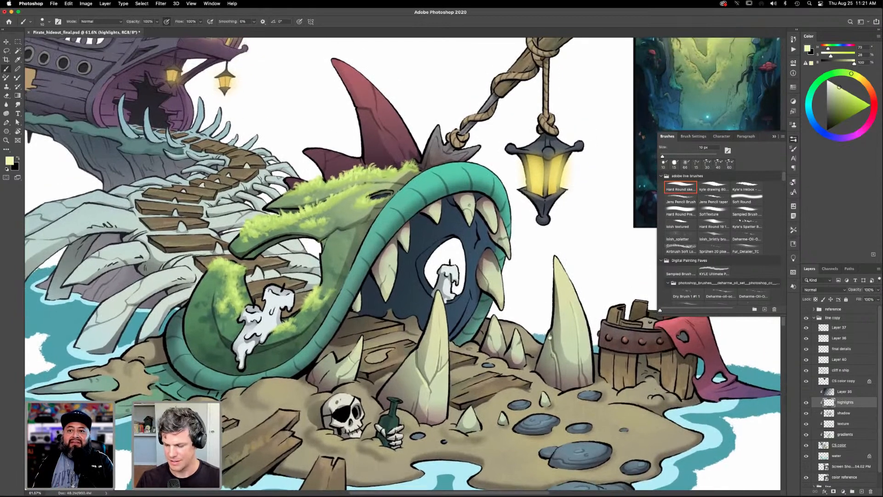
pyautogui.moveTo(577, 404); pyautogui.dragTo(564, 381)
pyautogui.moveTo(471, 378); pyautogui.dragTo(523, 394)
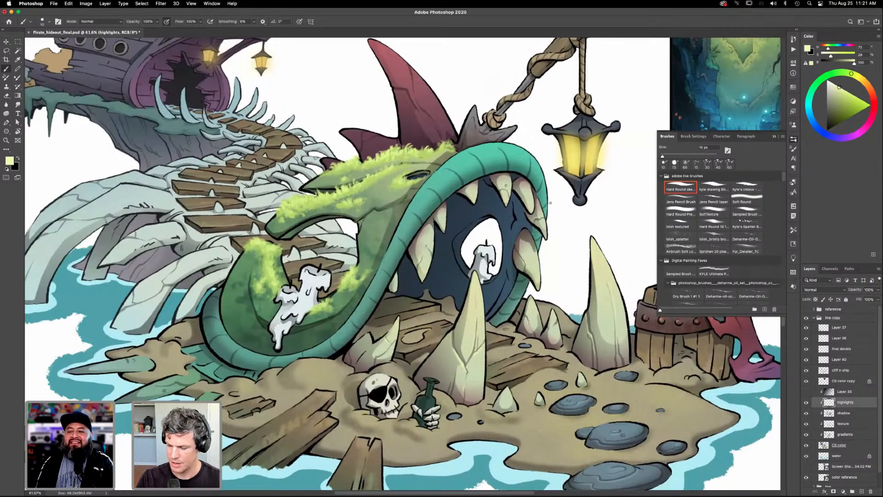
pyautogui.moveTo(556, 329); pyautogui.dragTo(532, 312)
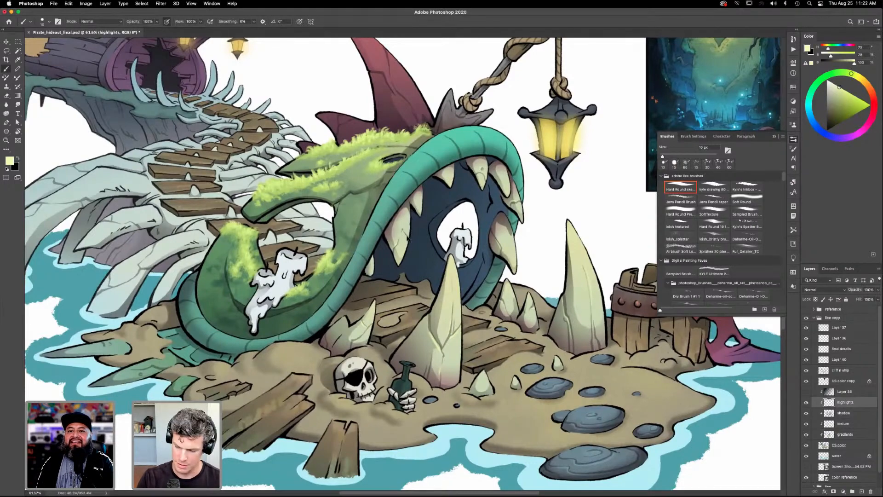
pyautogui.moveTo(577, 347); pyautogui.dragTo(599, 314)
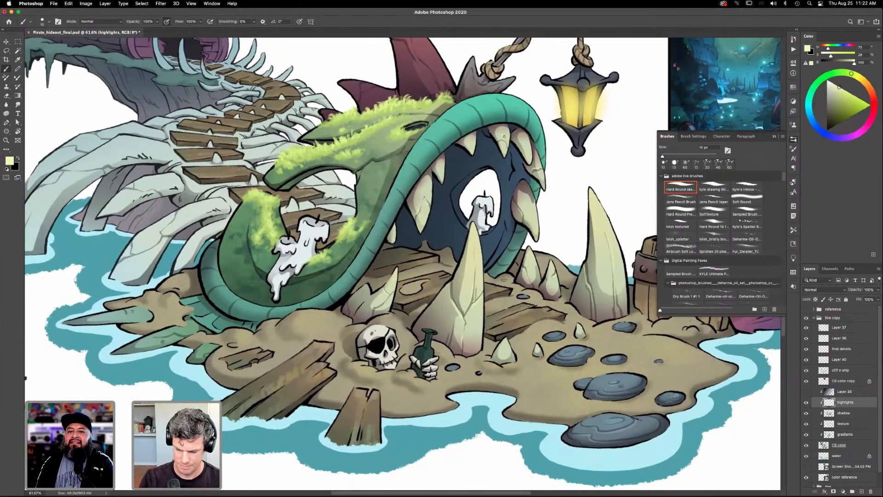
pyautogui.moveTo(498, 372); pyautogui.dragTo(443, 372)
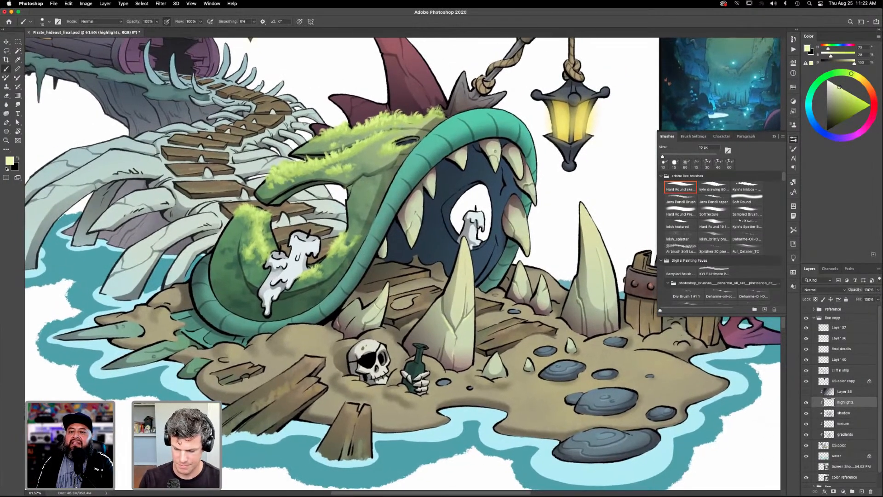
pyautogui.moveTo(548, 306); pyautogui.dragTo(458, 310)
# - Sample the front tooth's grey-green and shift it to a darker, warmer olive-grey
pyautogui.press('i')
pyautogui.click(379, 332)
pyautogui.click(347, 329)
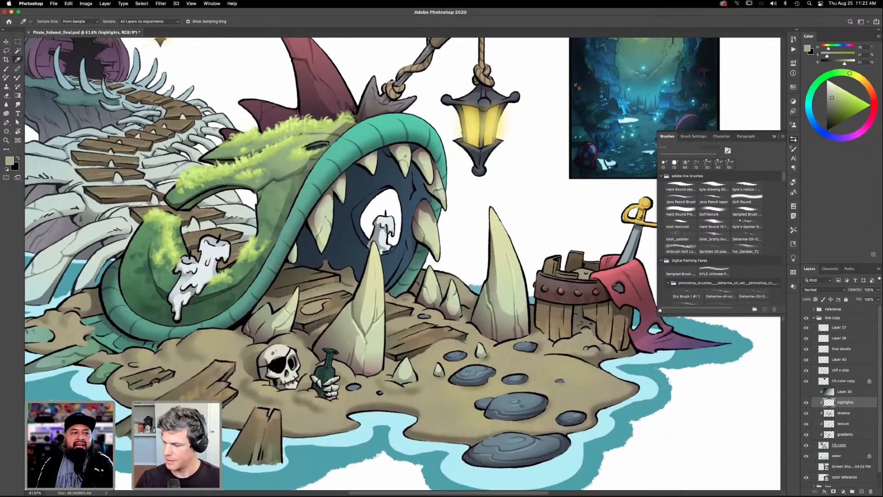
pyautogui.moveTo(849, 73); pyautogui.dragTo(859, 77)
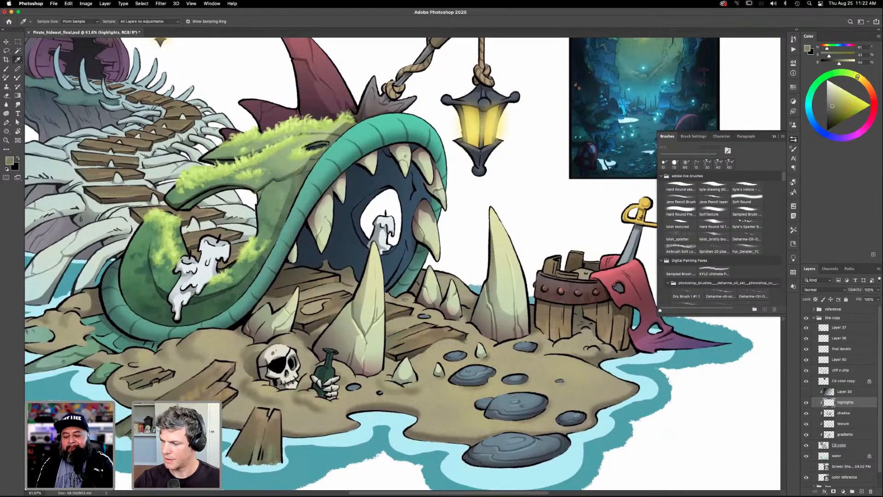
pyautogui.press('b')
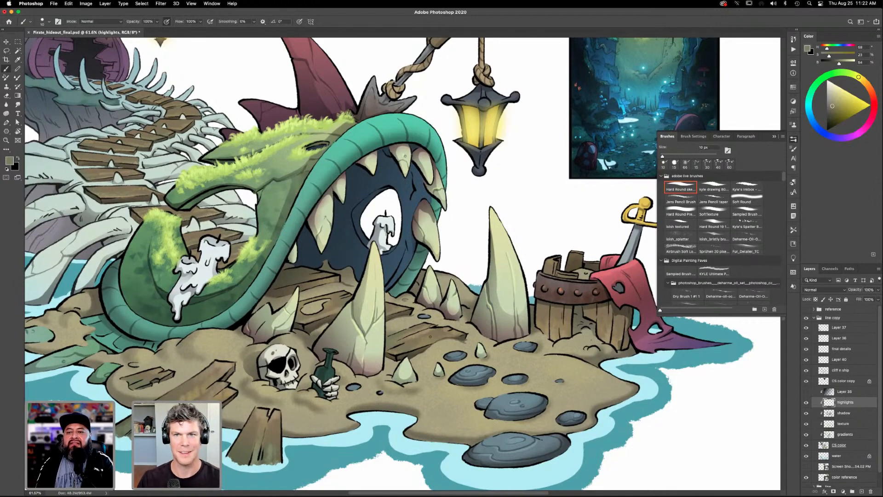
# - Lasso small irregular spots on the tall tooth beside the barrel and fill them with an olive-grey gradient on the texture layer
pyautogui.press('l')
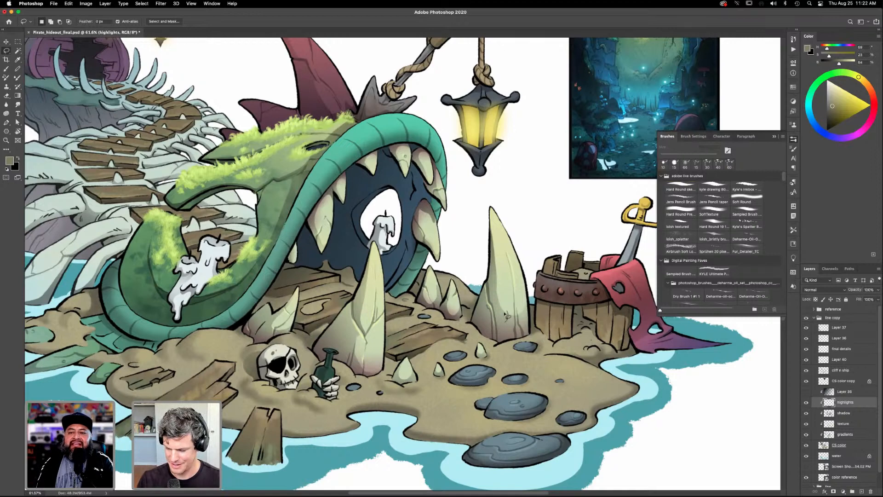
pyautogui.moveTo(510, 313); pyautogui.dragTo(502, 305)
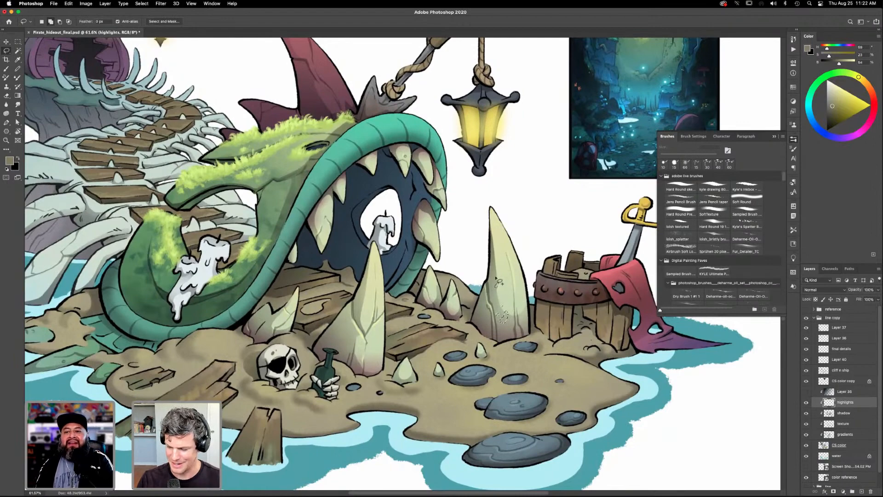
pyautogui.moveTo(484, 333)
pyautogui.mouseDown()
pyautogui.moveTo(483, 320)
pyautogui.moveTo(477, 329)
pyautogui.mouseUp()
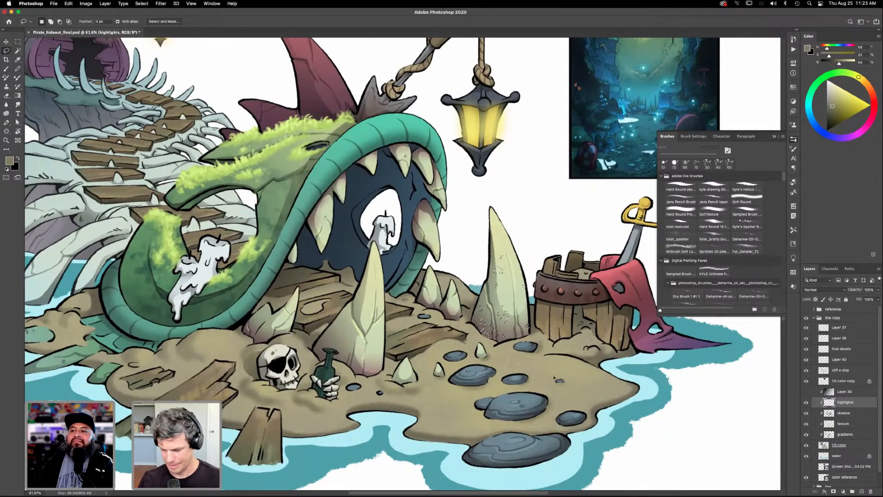
pyautogui.click(851, 424)
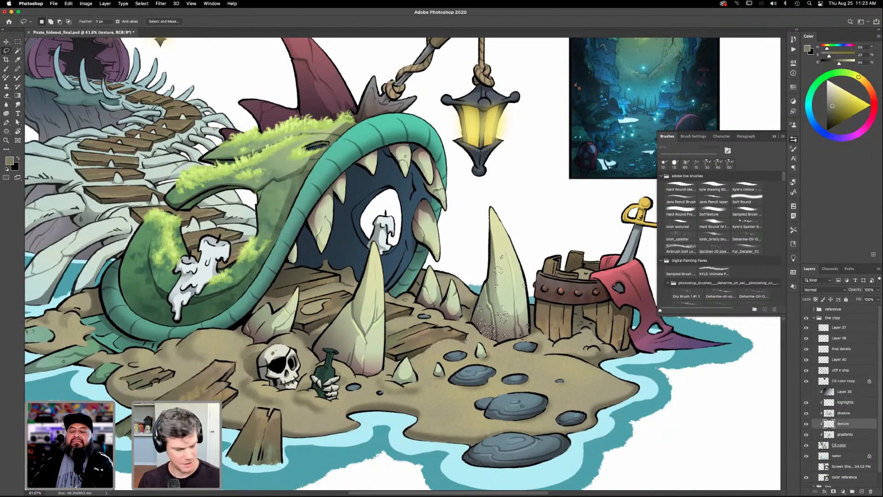
pyautogui.press('g')
pyautogui.moveTo(507, 222); pyautogui.dragTo(503, 210)
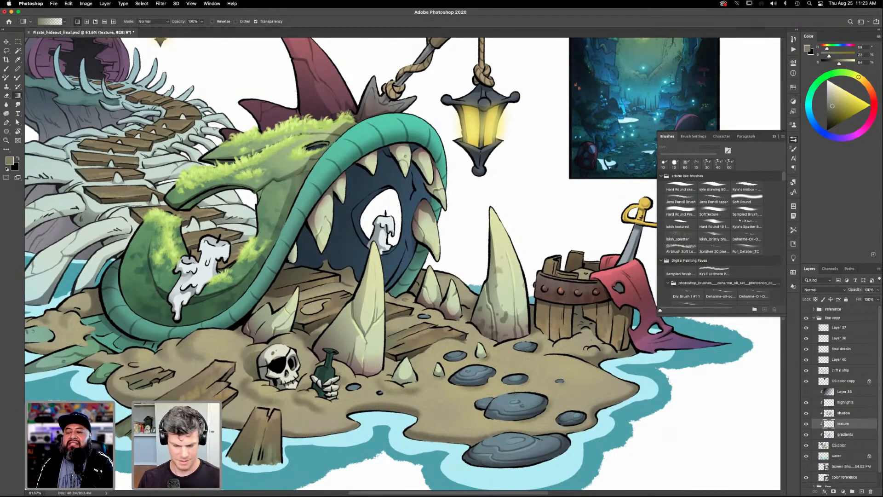
pyautogui.scroll(-3, 513, 398)
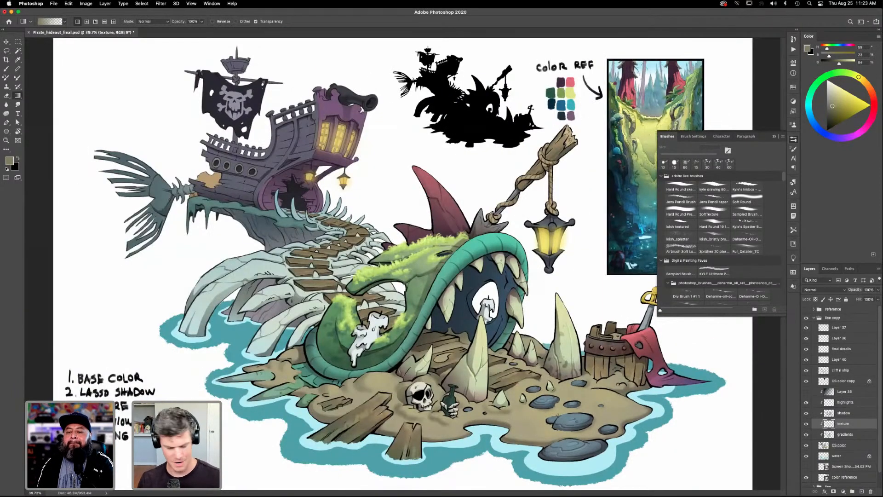
pyautogui.moveTo(504, 407)
pyautogui.mouseDown()
pyautogui.moveTo(500, 394)
pyautogui.moveTo(515, 408)
pyautogui.mouseUp()
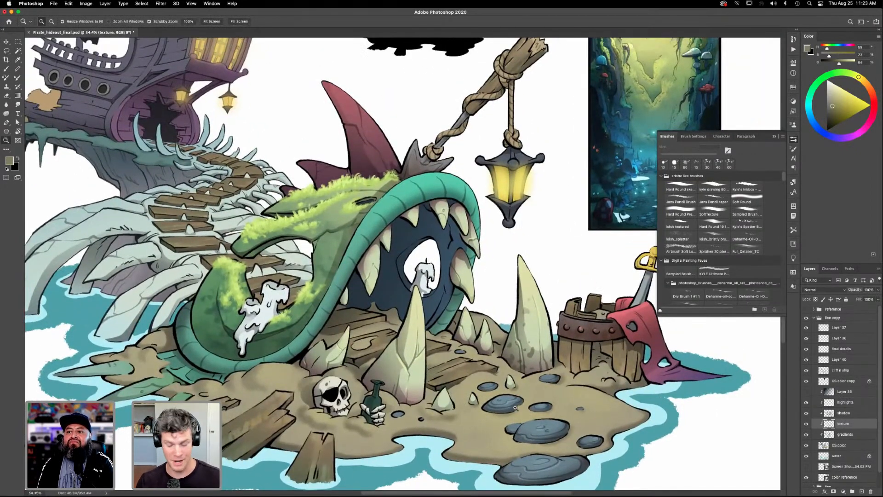
pyautogui.moveTo(477, 387); pyautogui.dragTo(549, 387)
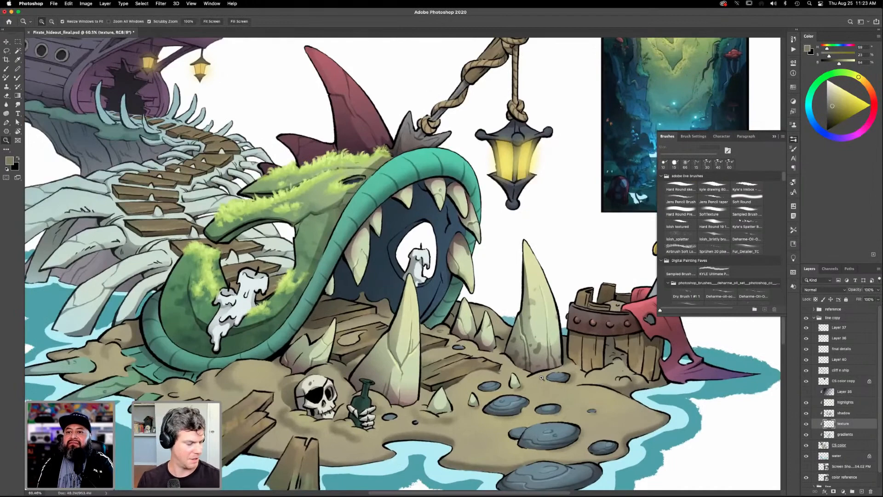
pyautogui.press('super+0')
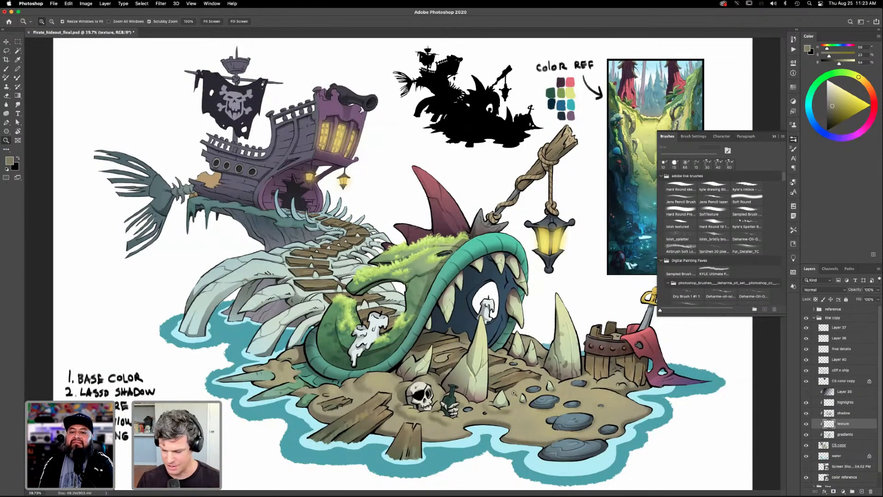
# - Lasso small spots across the front tooth, fill them with the olive-grey gradient on the texture layer and clear the selection
pyautogui.moveTo(518, 390); pyautogui.dragTo(529, 408)
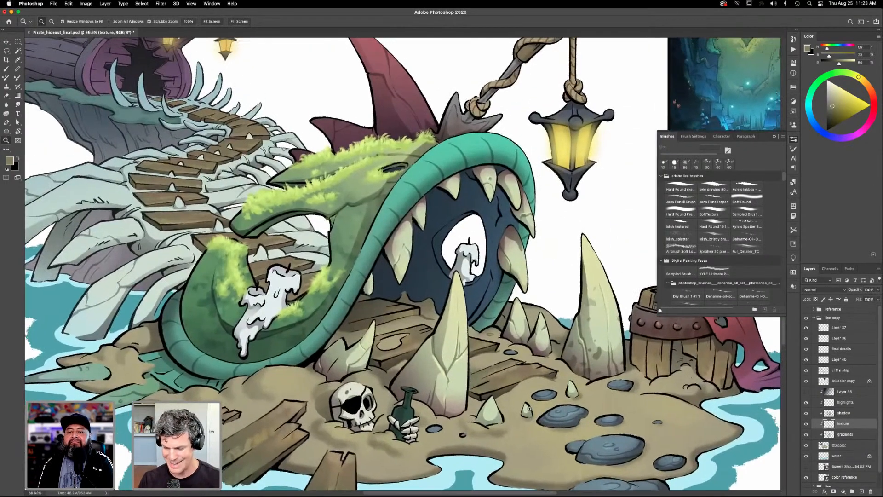
pyautogui.press('l')
pyautogui.moveTo(527, 409); pyautogui.dragTo(522, 388)
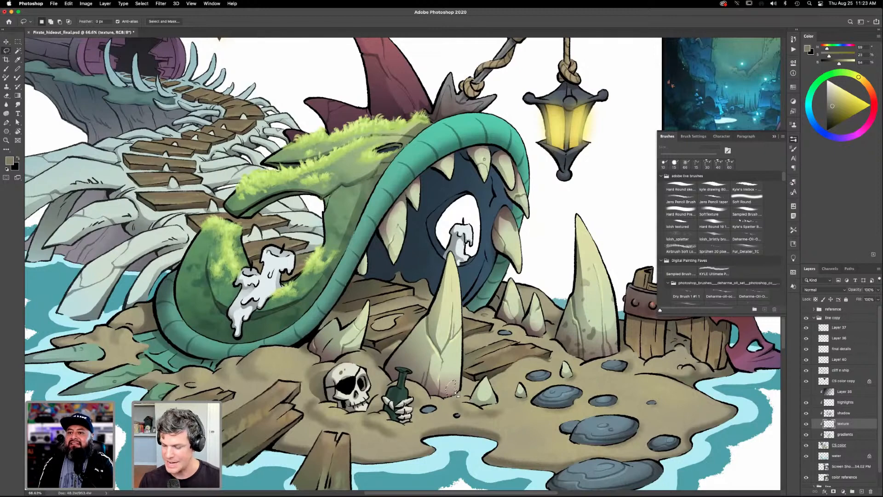
pyautogui.press('shift')
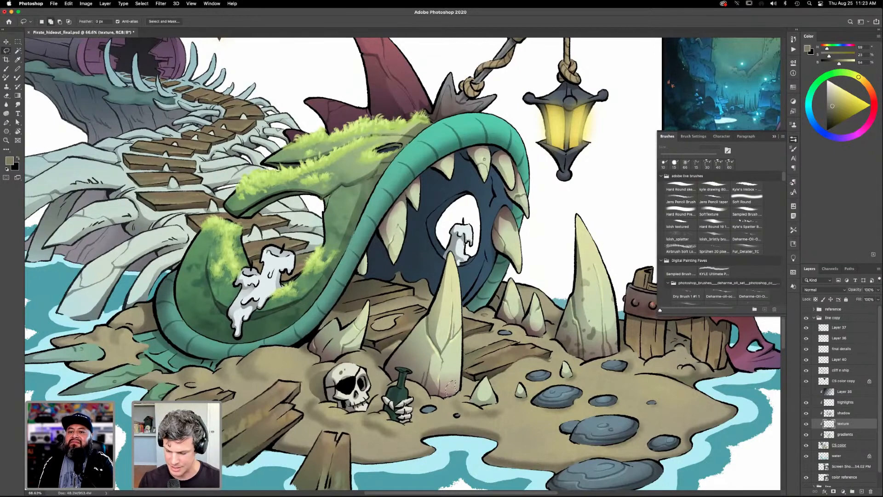
pyautogui.moveTo(462, 366)
pyautogui.mouseDown()
pyautogui.moveTo(418, 360)
pyautogui.moveTo(416, 369)
pyautogui.moveTo(426, 356)
pyautogui.moveTo(404, 357)
pyautogui.mouseUp()
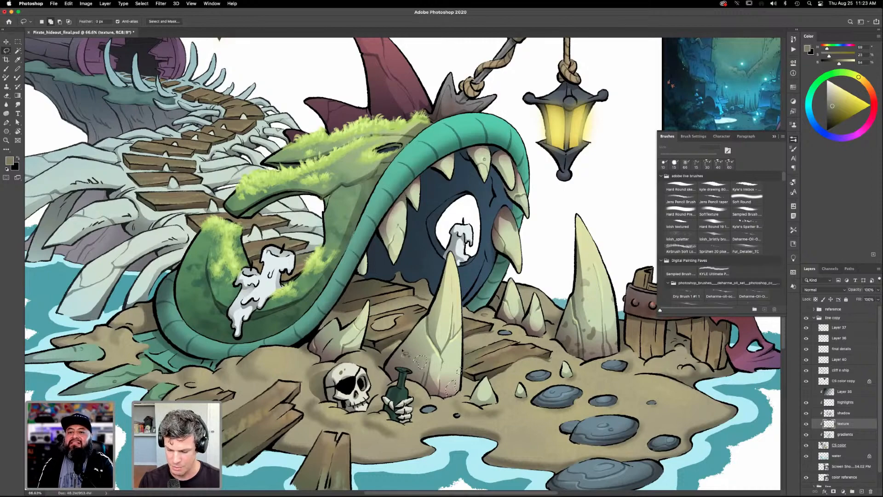
pyautogui.moveTo(427, 389)
pyautogui.mouseDown()
pyautogui.moveTo(411, 379)
pyautogui.moveTo(423, 383)
pyautogui.mouseUp()
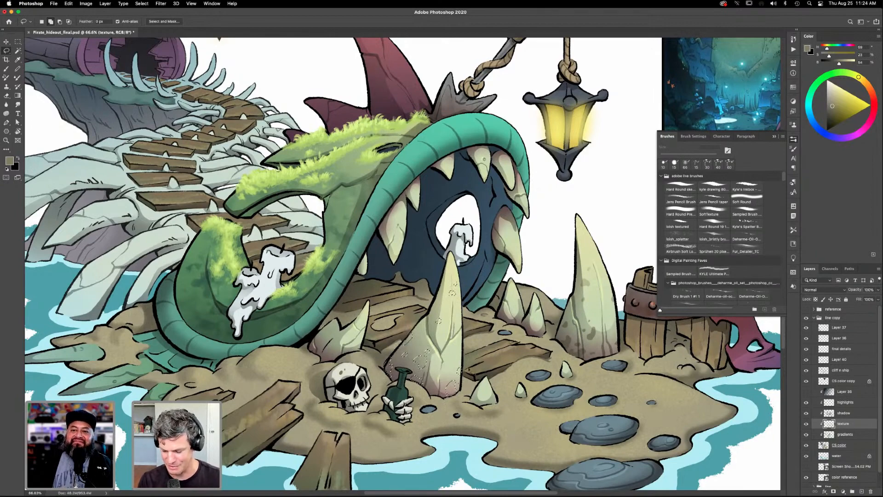
pyautogui.press('g')
pyautogui.moveTo(423, 398); pyautogui.dragTo(440, 322)
pyautogui.press('super+d')
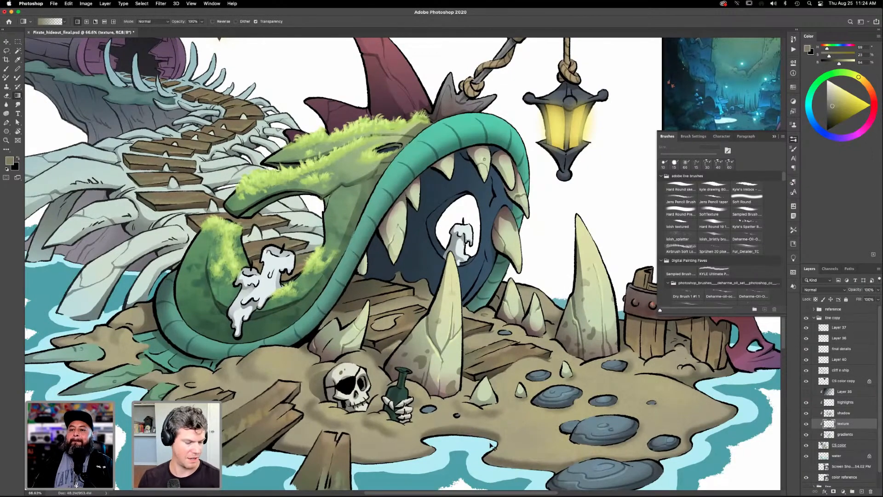
# - Examine the whole illustration and the colour reference painting up close
pyautogui.press('super+0')
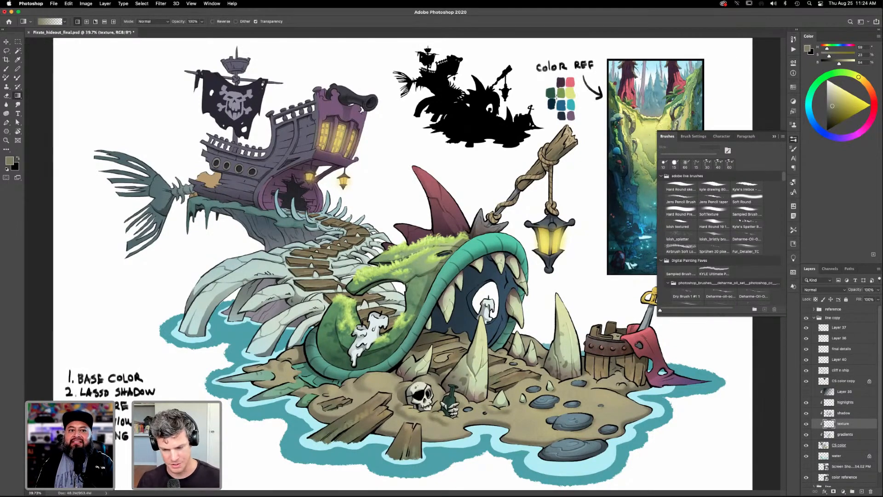
pyautogui.press('super+space')
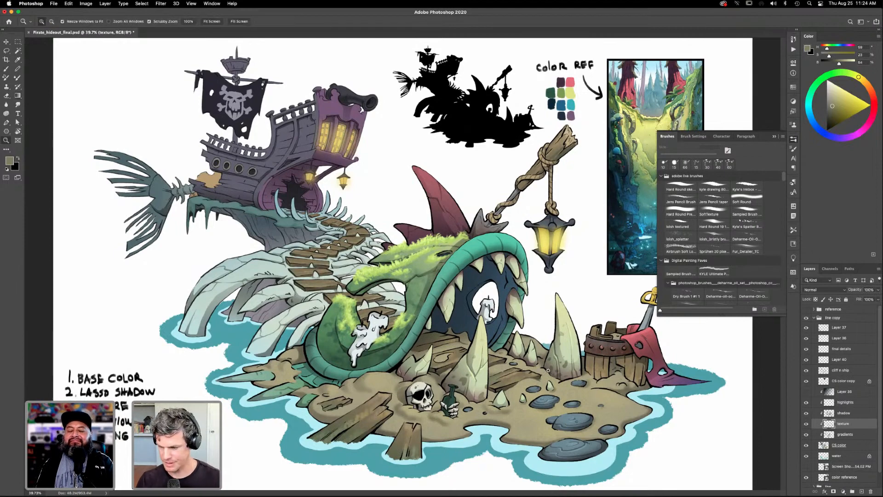
pyautogui.moveTo(547, 374); pyautogui.dragTo(555, 373)
pyautogui.moveTo(580, 340); pyautogui.dragTo(396, 438)
pyautogui.moveTo(557, 262); pyautogui.dragTo(560, 308)
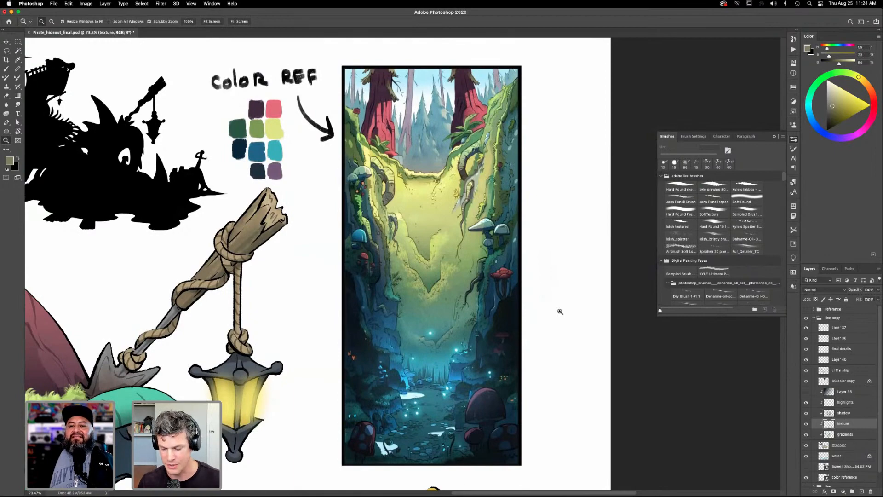
pyautogui.moveTo(497, 356); pyautogui.dragTo(455, 362)
pyautogui.moveTo(622, 315); pyautogui.dragTo(775, 227)
pyautogui.moveTo(536, 375); pyautogui.dragTo(525, 376)
pyautogui.moveTo(576, 364); pyautogui.dragTo(594, 366)
# - Lasso small spots on the small tooth cluster behind the skull and fill them with the olive-grey gradient
pyautogui.moveTo(605, 369)
pyautogui.mouseDown()
pyautogui.moveTo(560, 367)
pyautogui.moveTo(624, 345)
pyautogui.mouseUp()
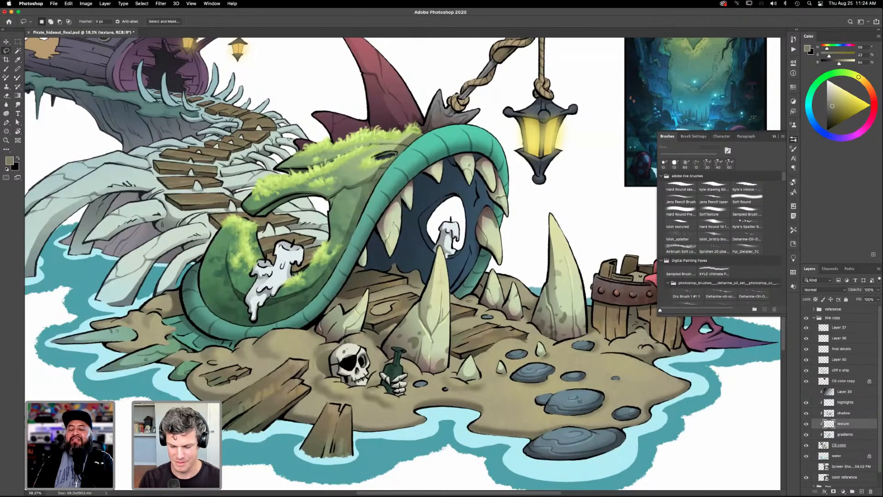
pyautogui.press('shift')
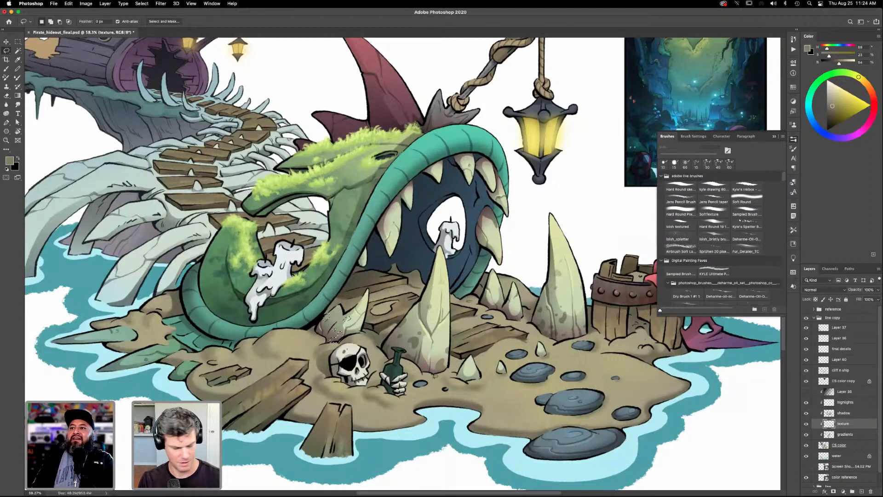
pyautogui.press('g')
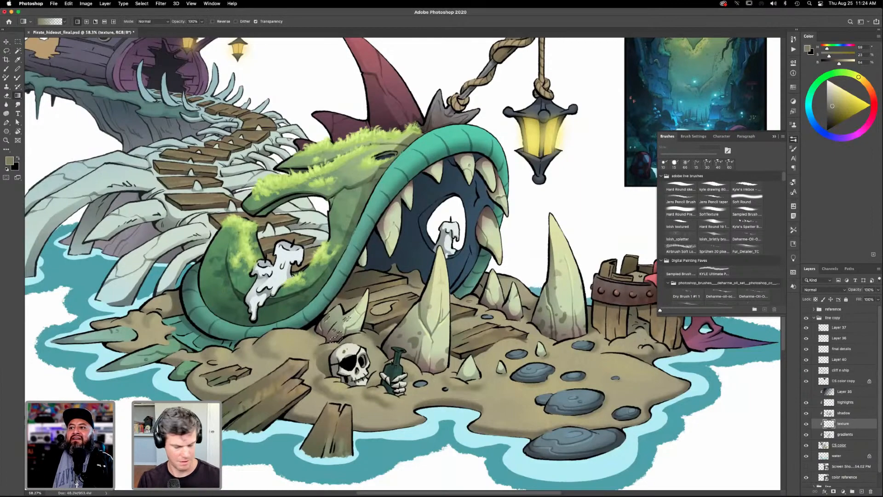
# - Lasso small texture spots on the pair of small teeth between the mouth and the tall tooth
pyautogui.moveTo(558, 405); pyautogui.dragTo(545, 423)
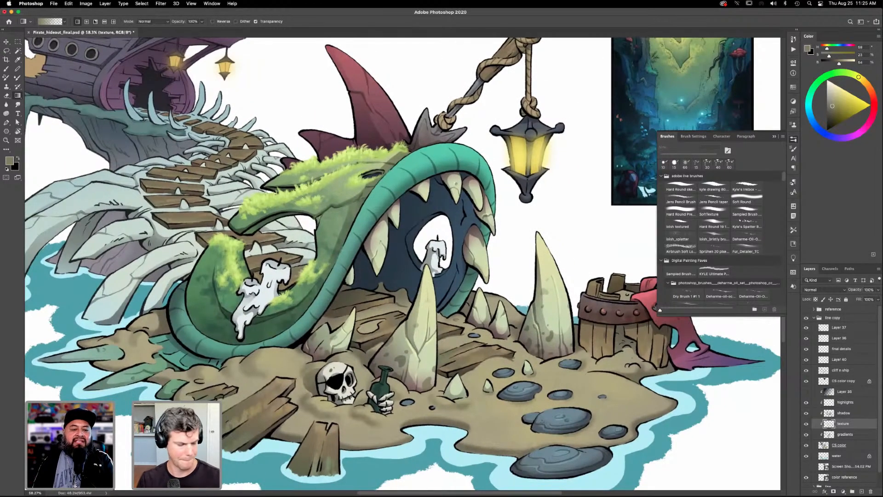
pyautogui.press('l')
pyautogui.moveTo(509, 333)
pyautogui.mouseDown()
pyautogui.moveTo(501, 339)
pyautogui.moveTo(502, 319)
pyautogui.mouseUp()
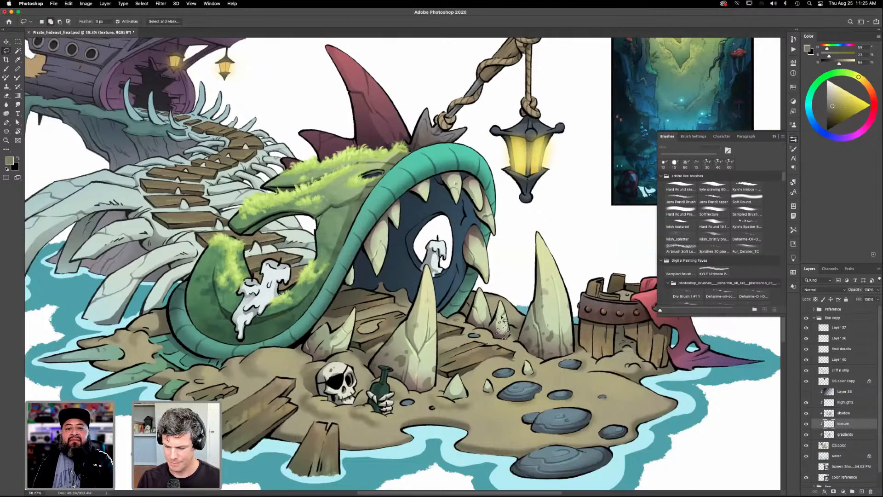